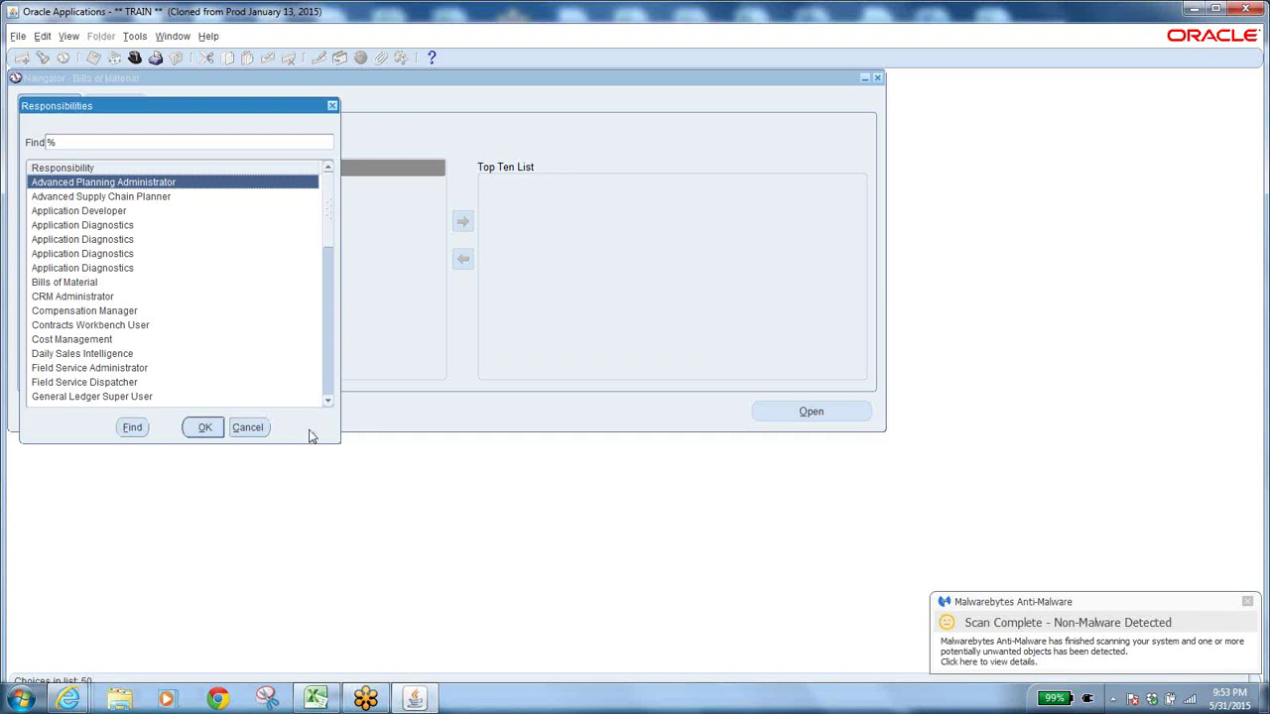
Step: Dismiss the responsibilities list and open the PO hierarchy workbook from the desktop's BA folder in Excel
click(247, 428)
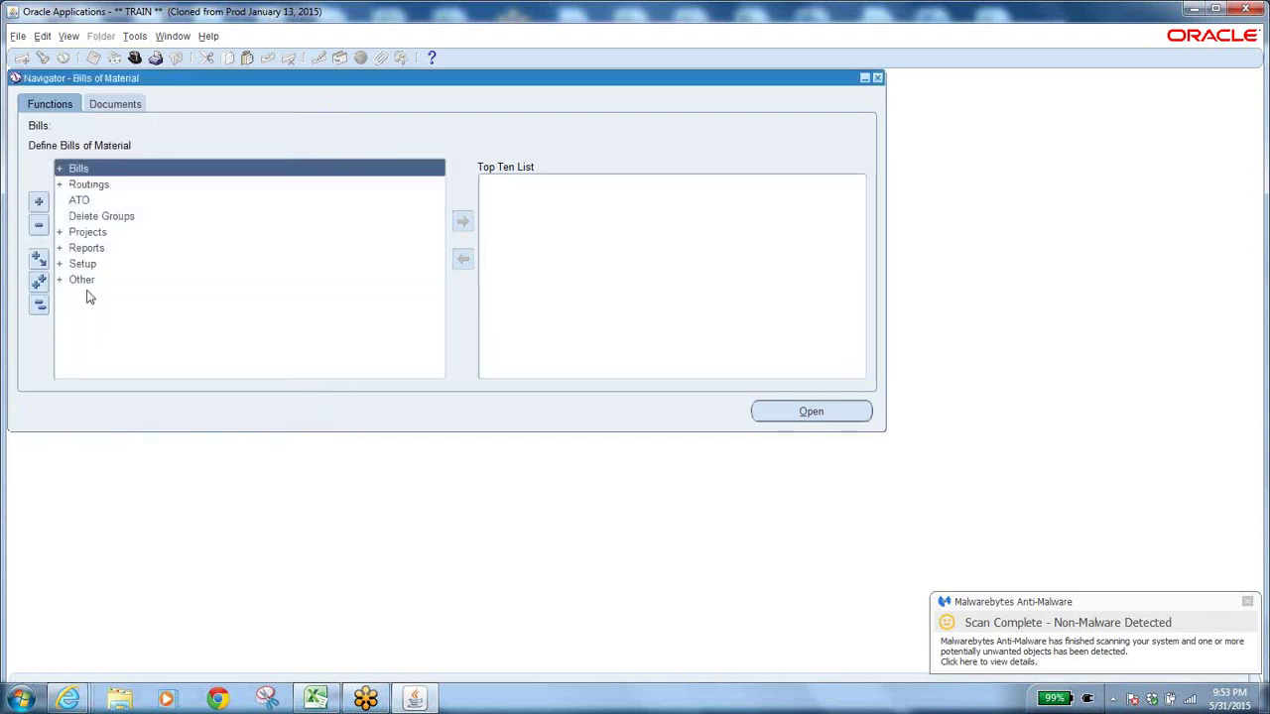
click(40, 305)
key(super+d)
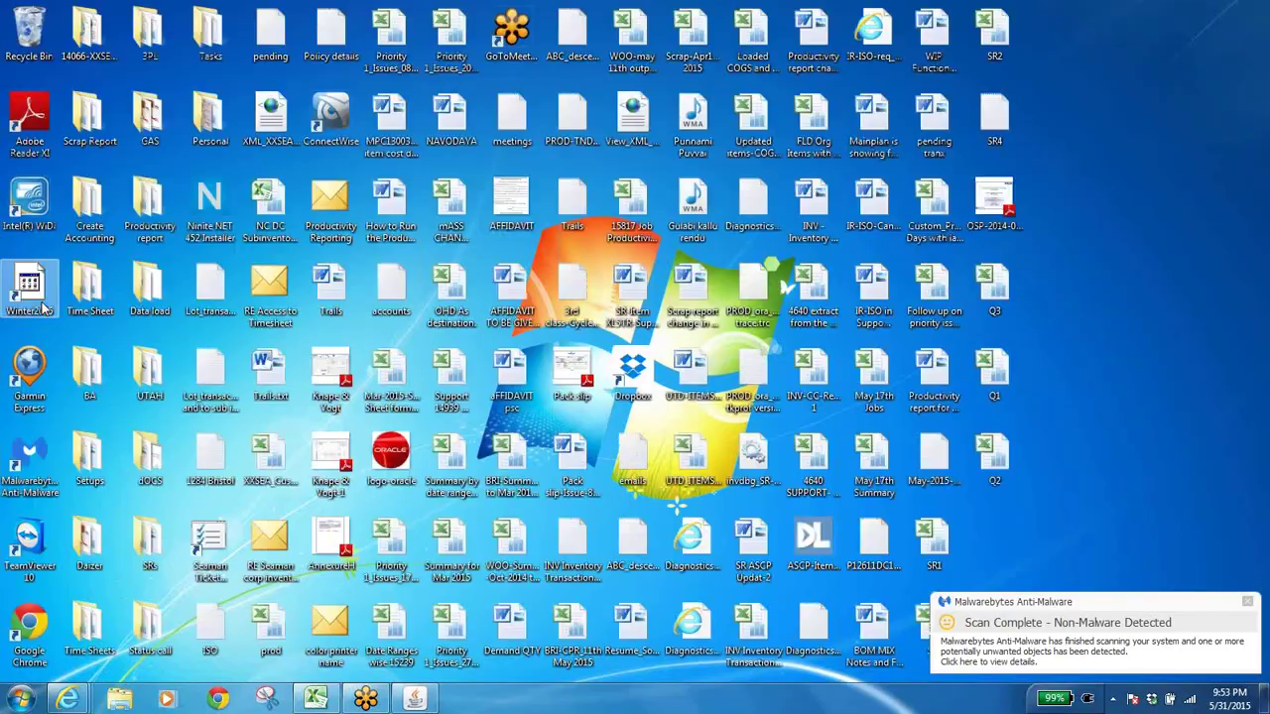
double_click(85, 371)
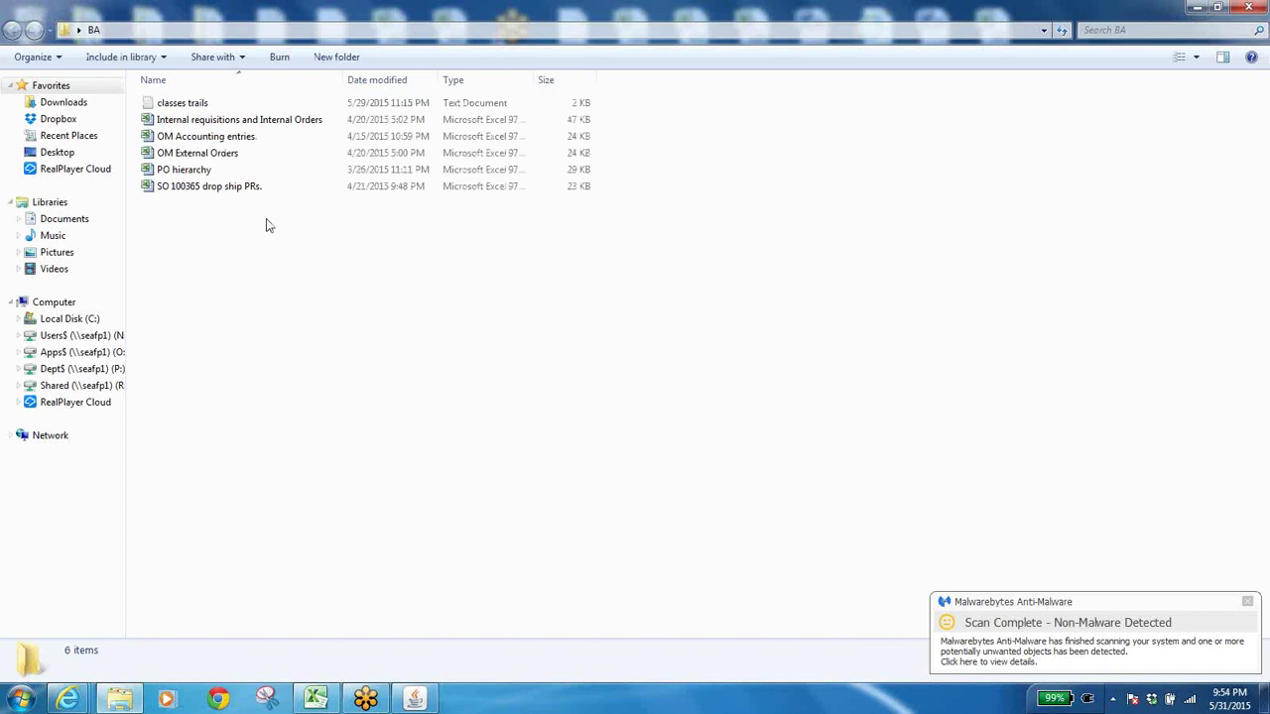
double_click(181, 171)
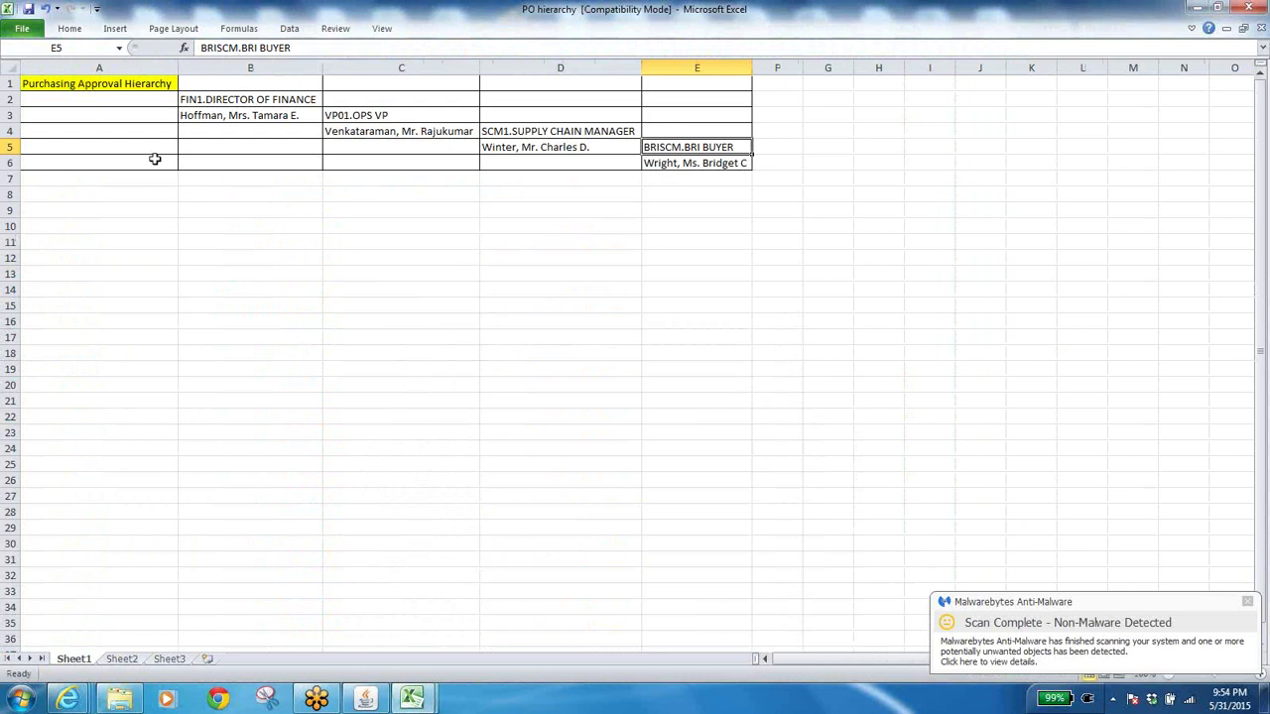
Step: Examine the employees listed in the Purchasing Approval Hierarchy and how the BRI Buyer relates to the Supply Chain Manager
click(238, 116)
click(373, 136)
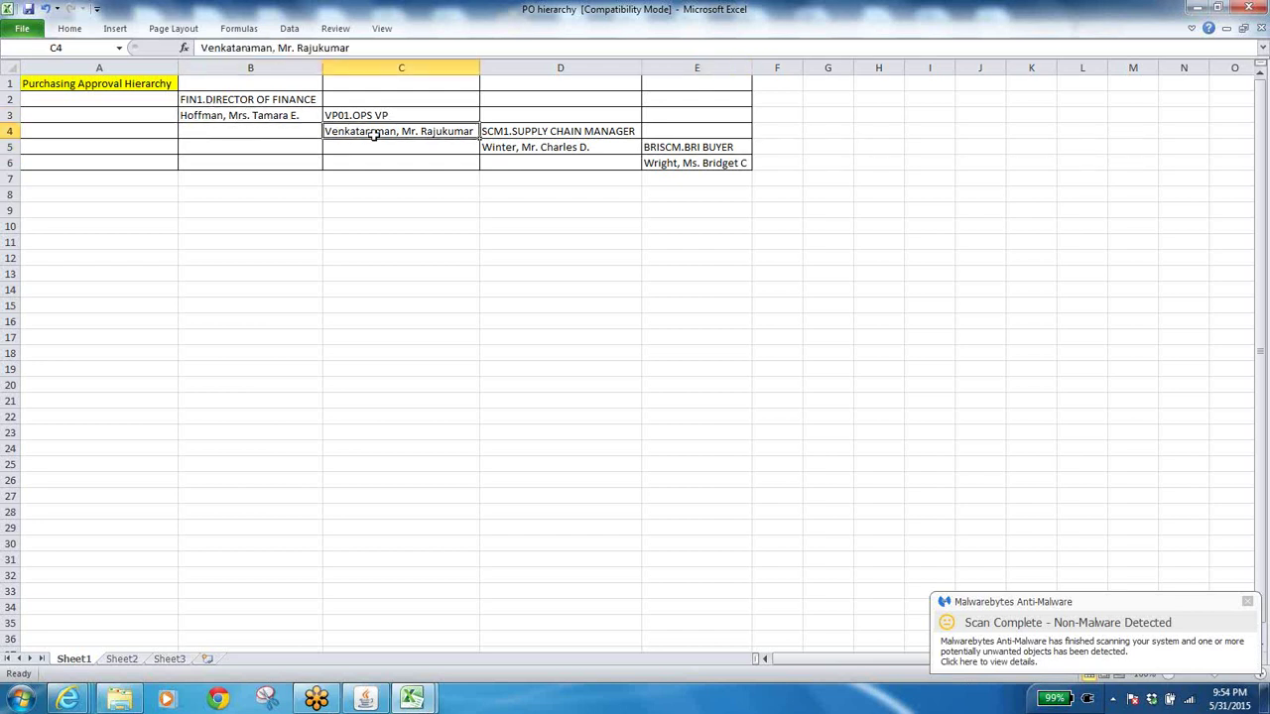
click(594, 149)
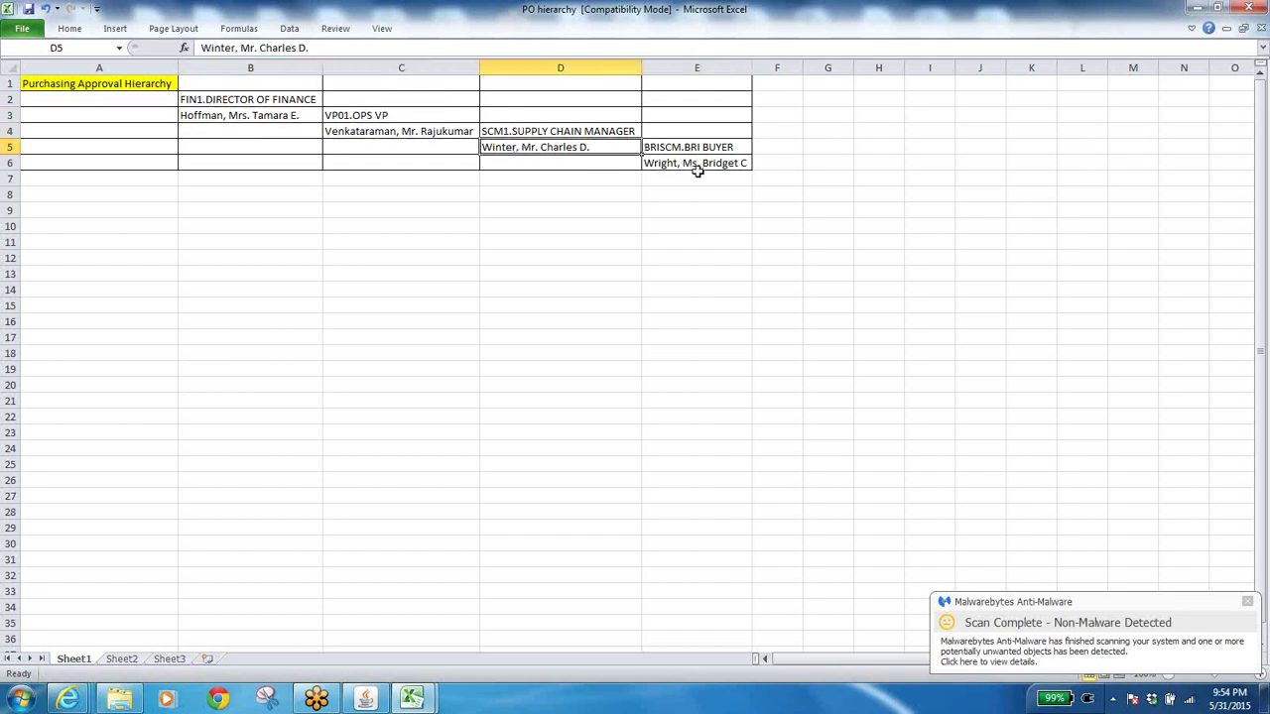
click(85, 85)
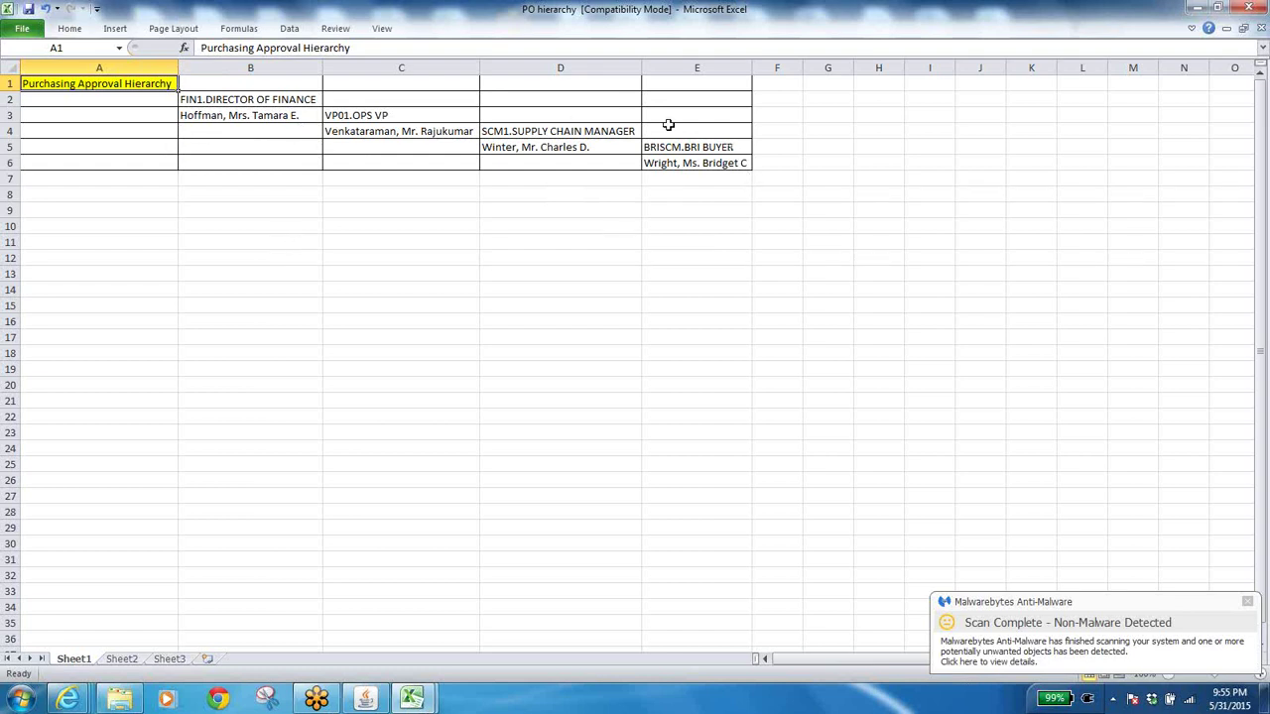
click(727, 149)
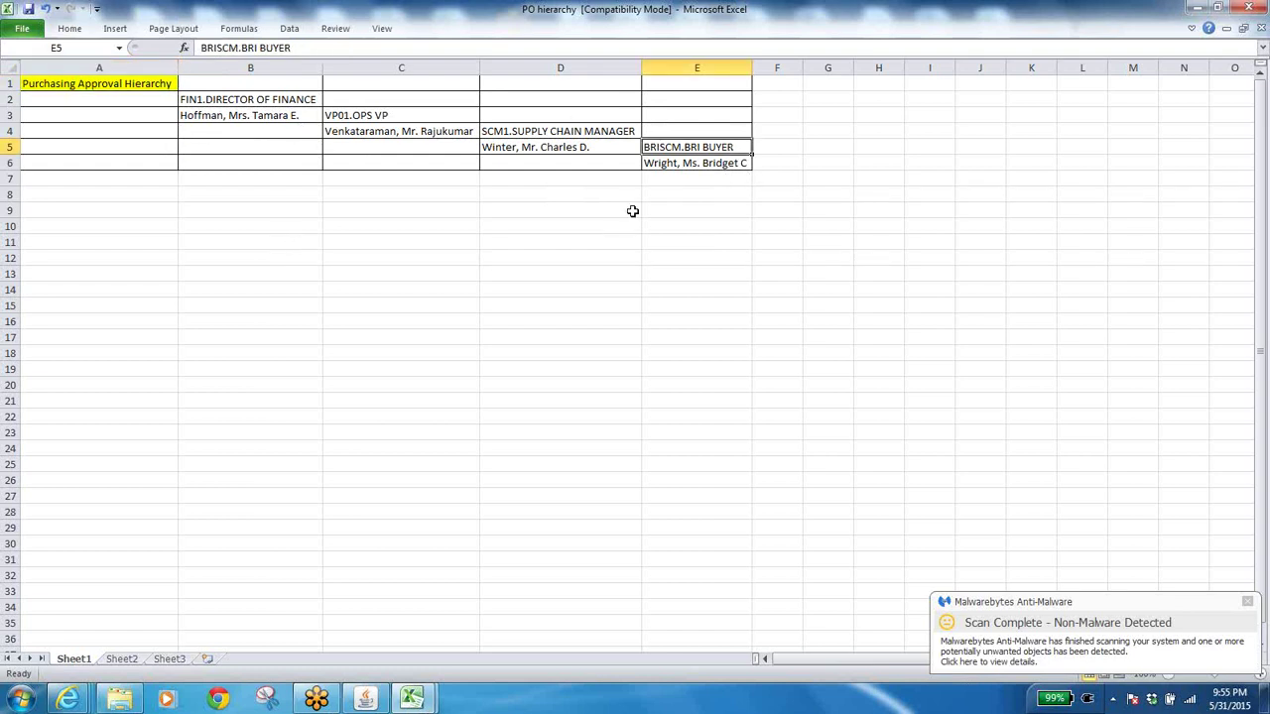
click(712, 166)
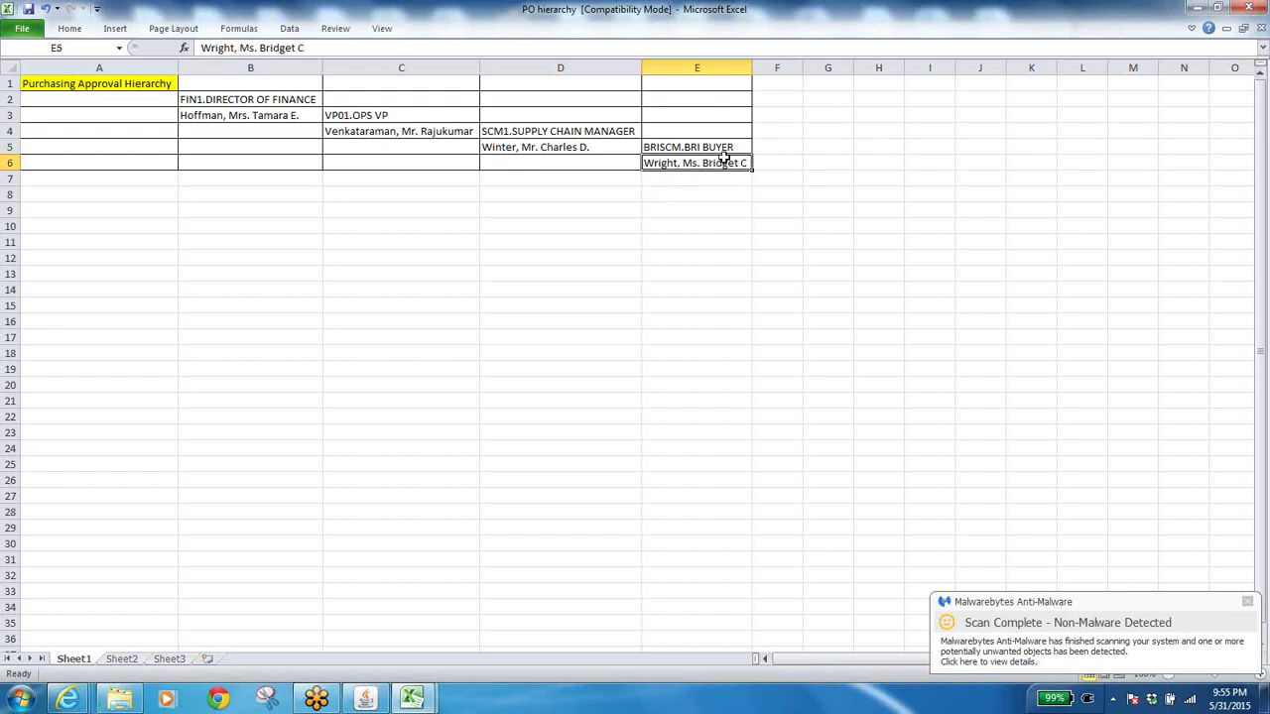
click(729, 148)
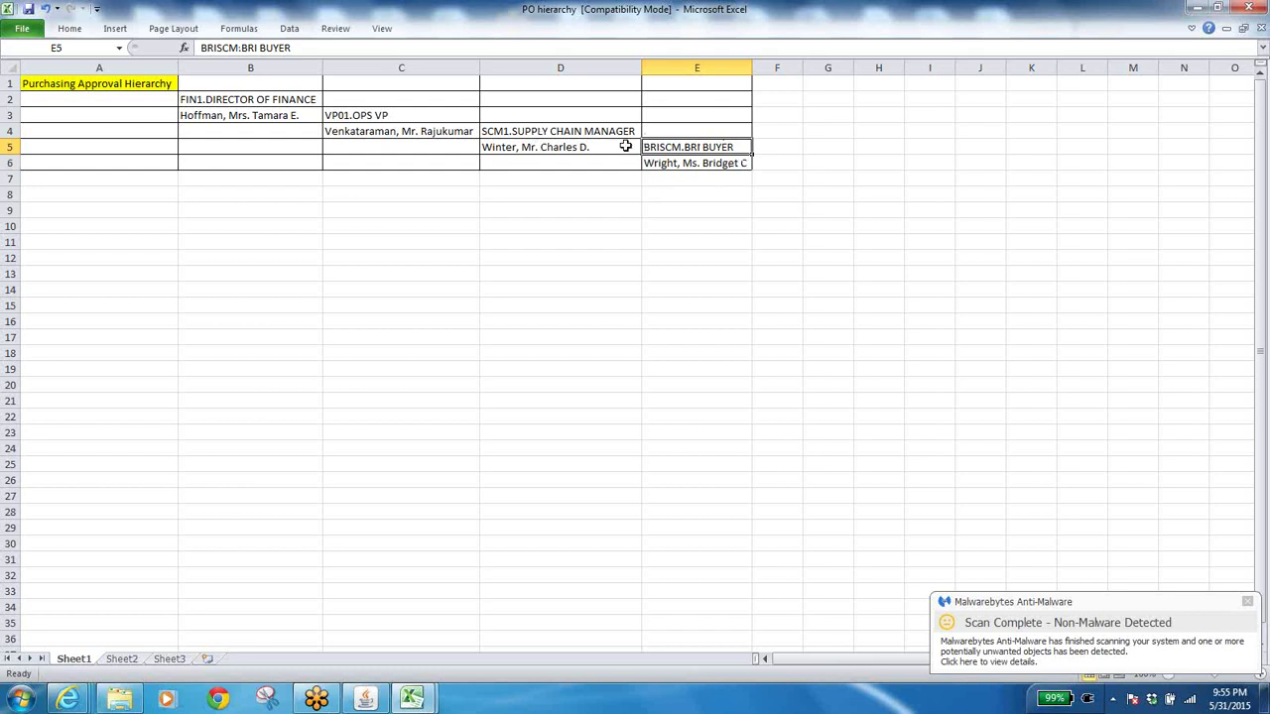
click(705, 162)
click(587, 132)
click(705, 165)
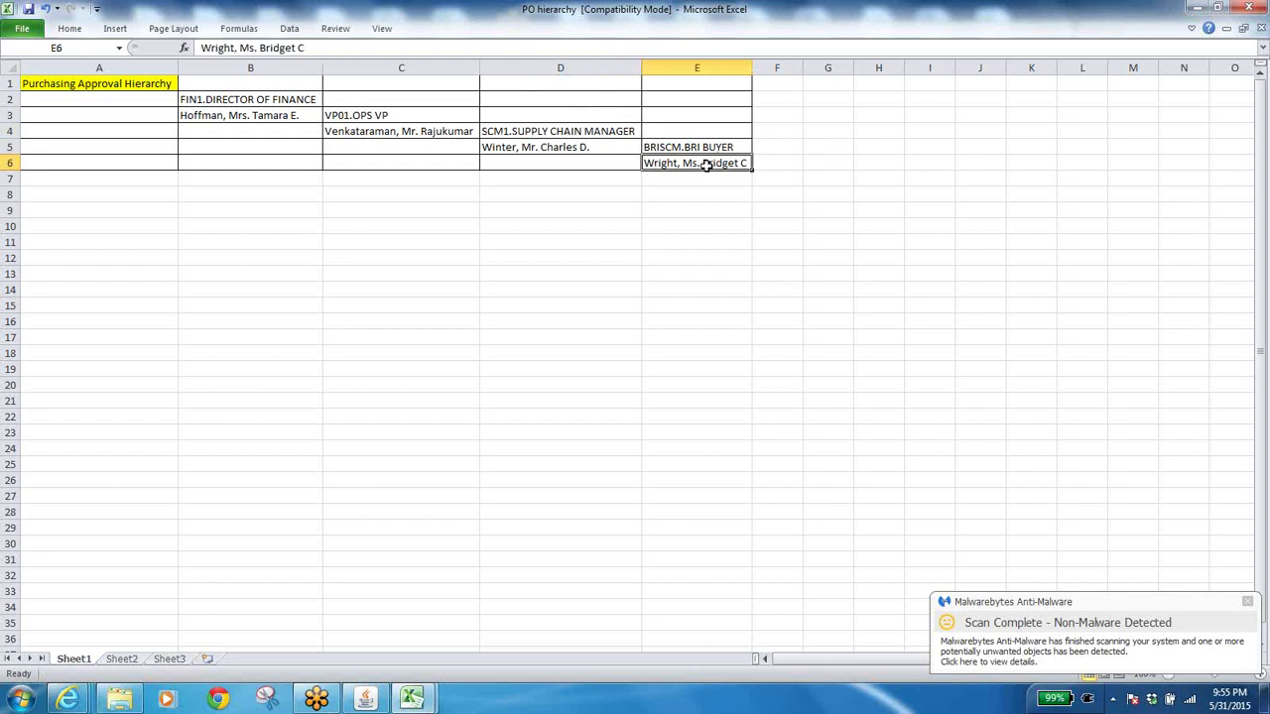
click(579, 148)
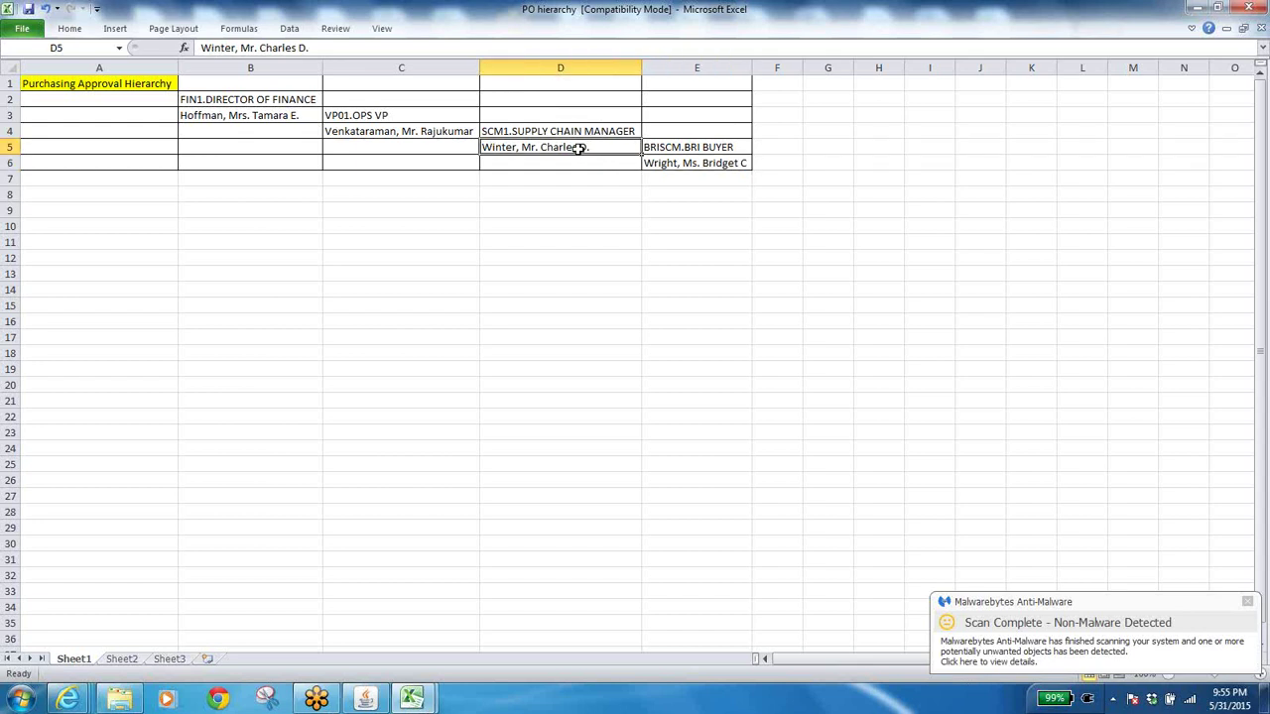
click(137, 86)
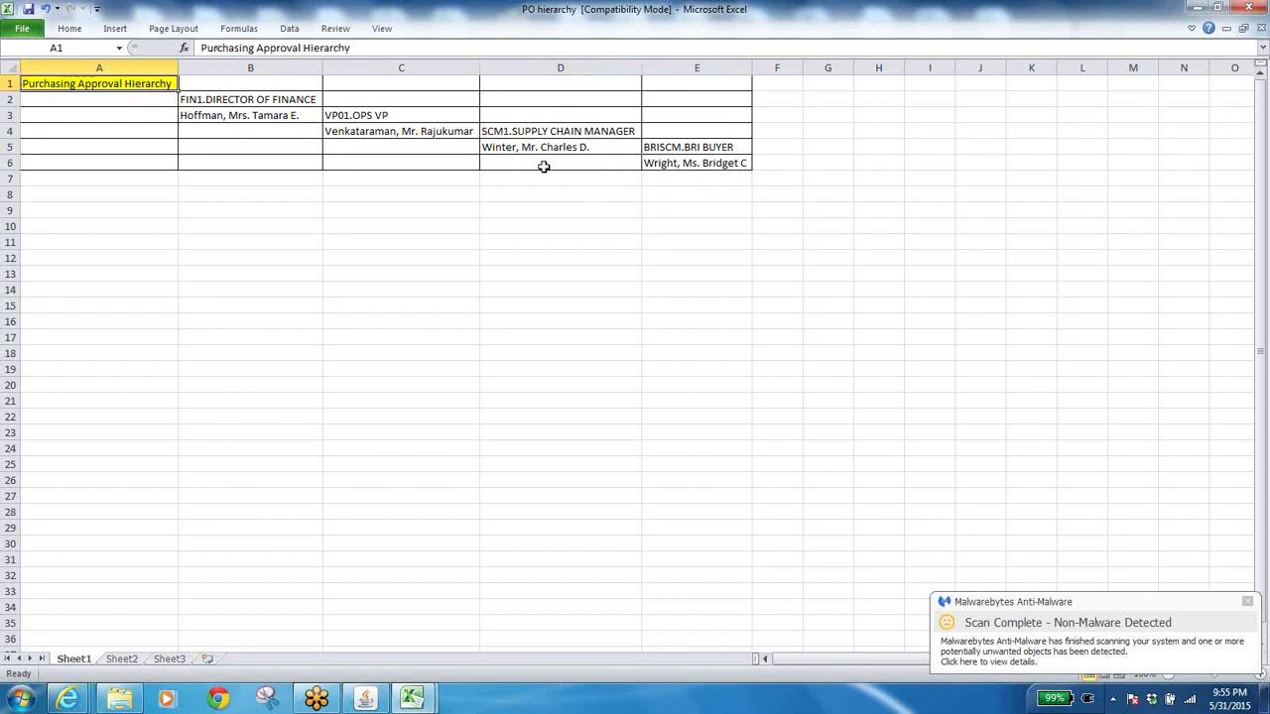
Step: Trace the approval route from the buyer through the Supply Chain Manager and Ops VP levels up to the Director of Finance
click(723, 165)
click(547, 148)
click(221, 115)
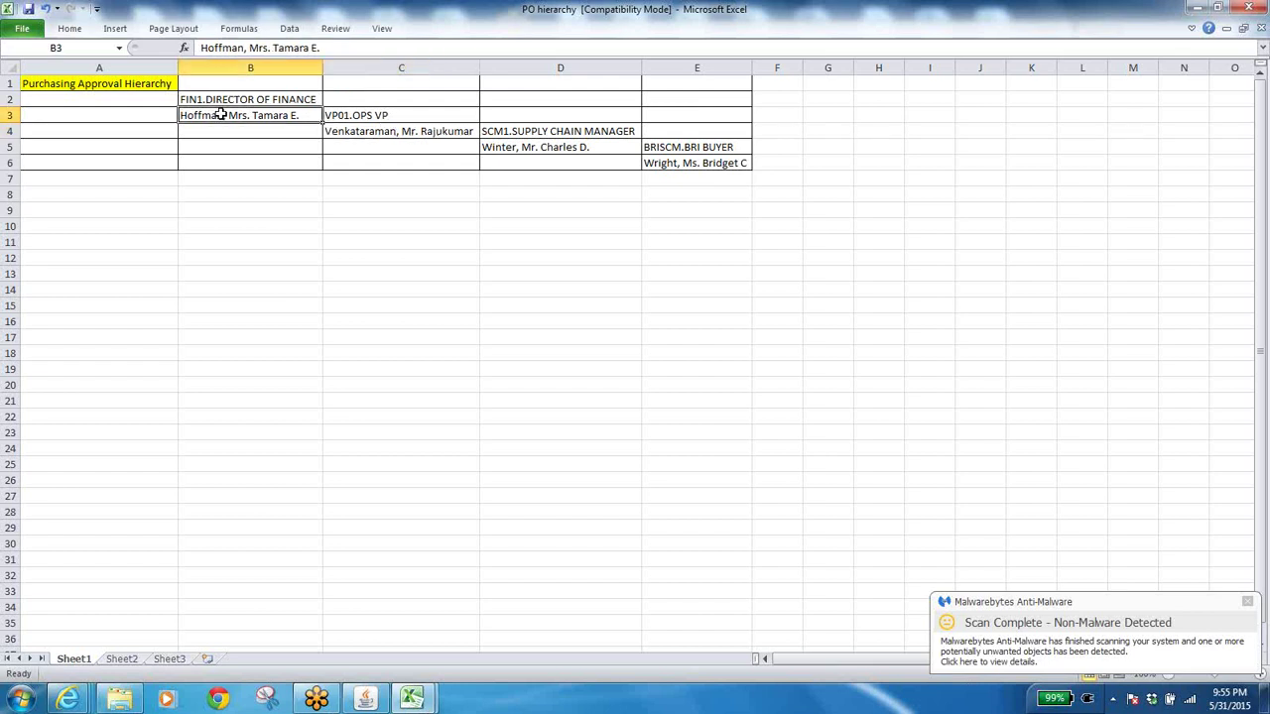
click(710, 167)
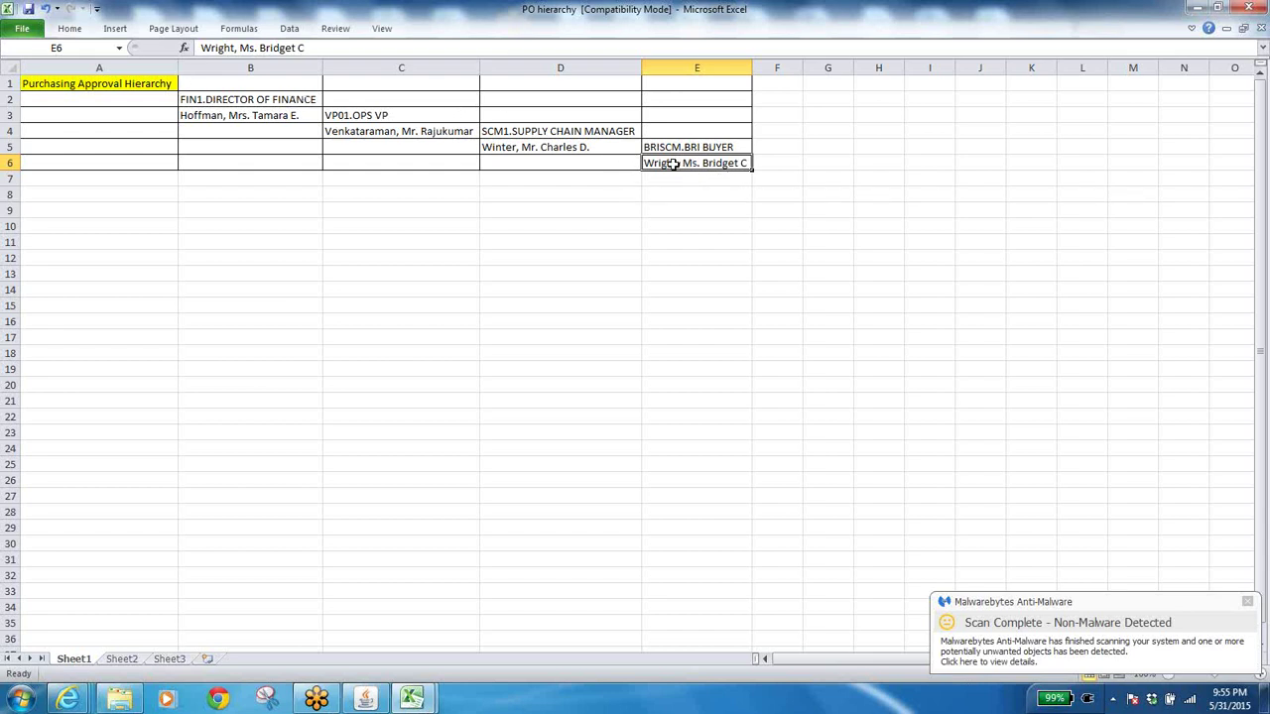
click(555, 146)
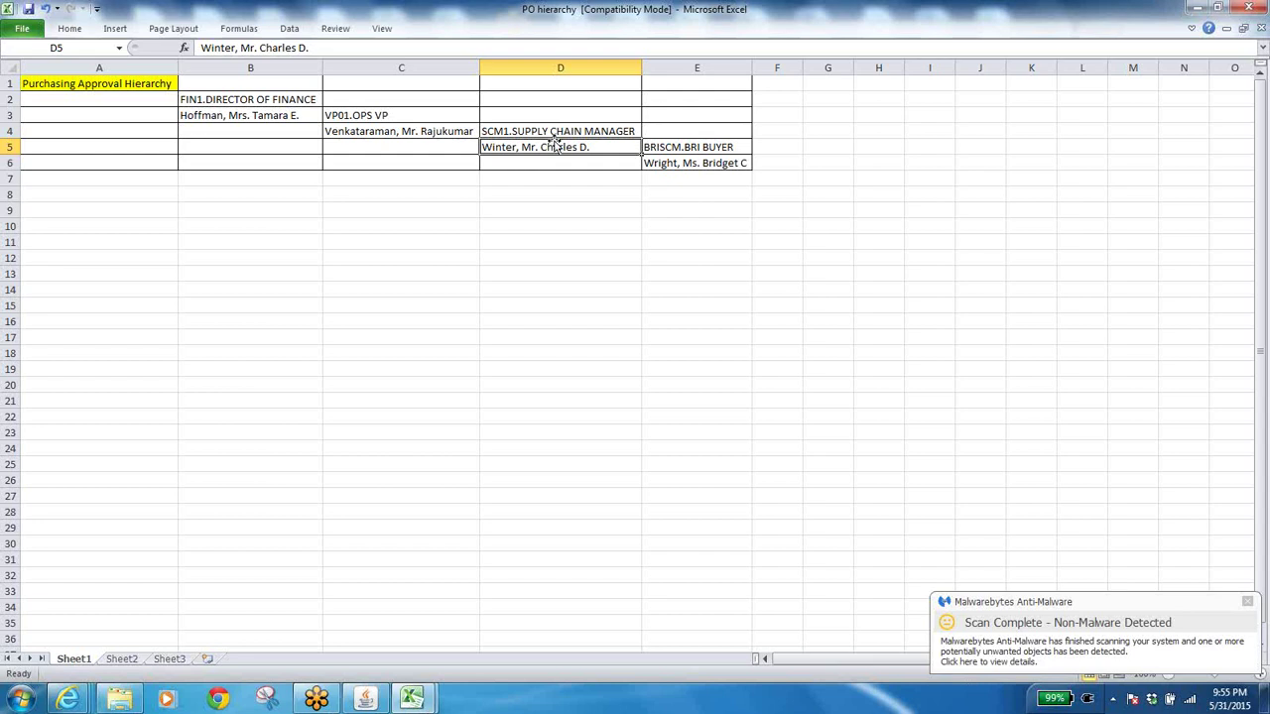
click(559, 132)
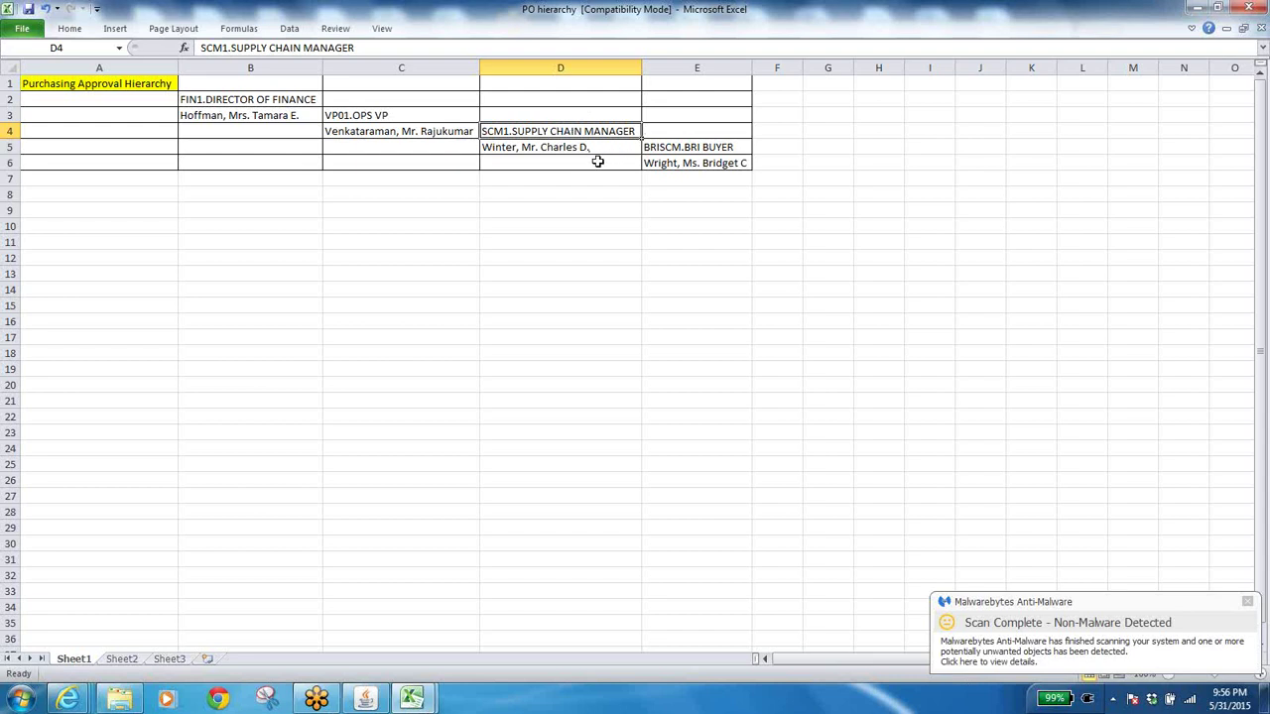
click(563, 147)
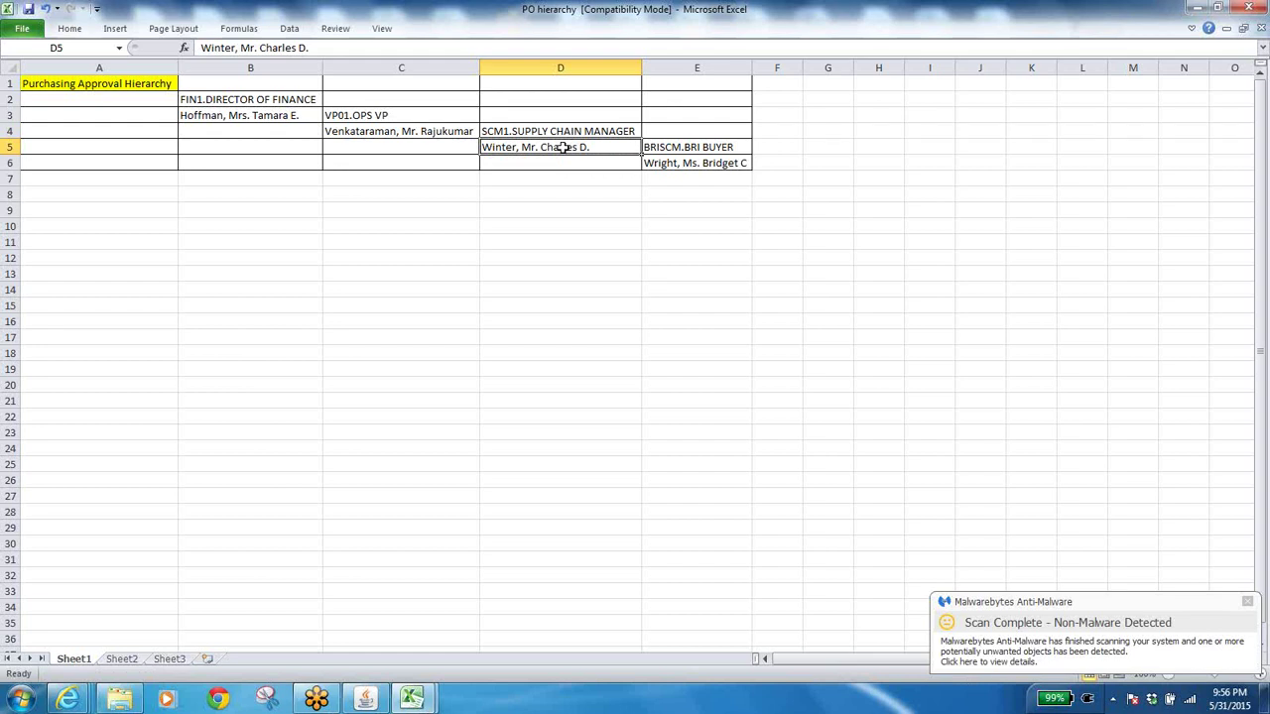
click(706, 163)
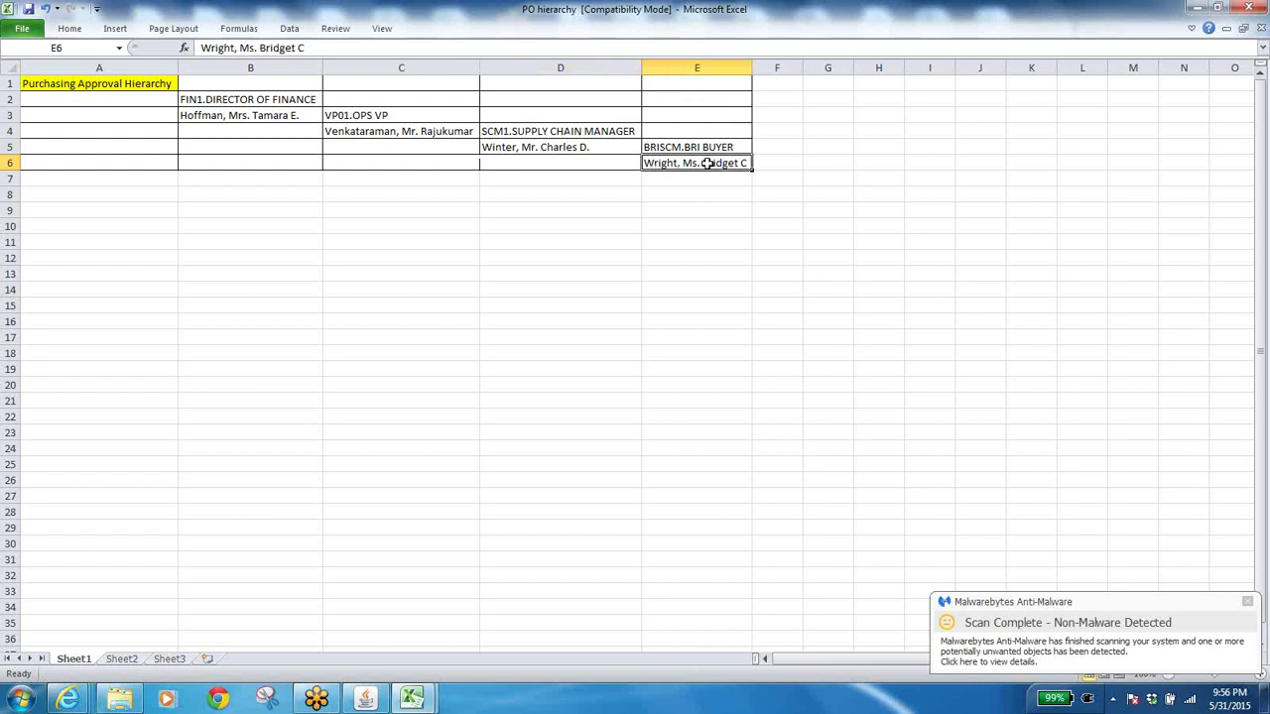
click(582, 146)
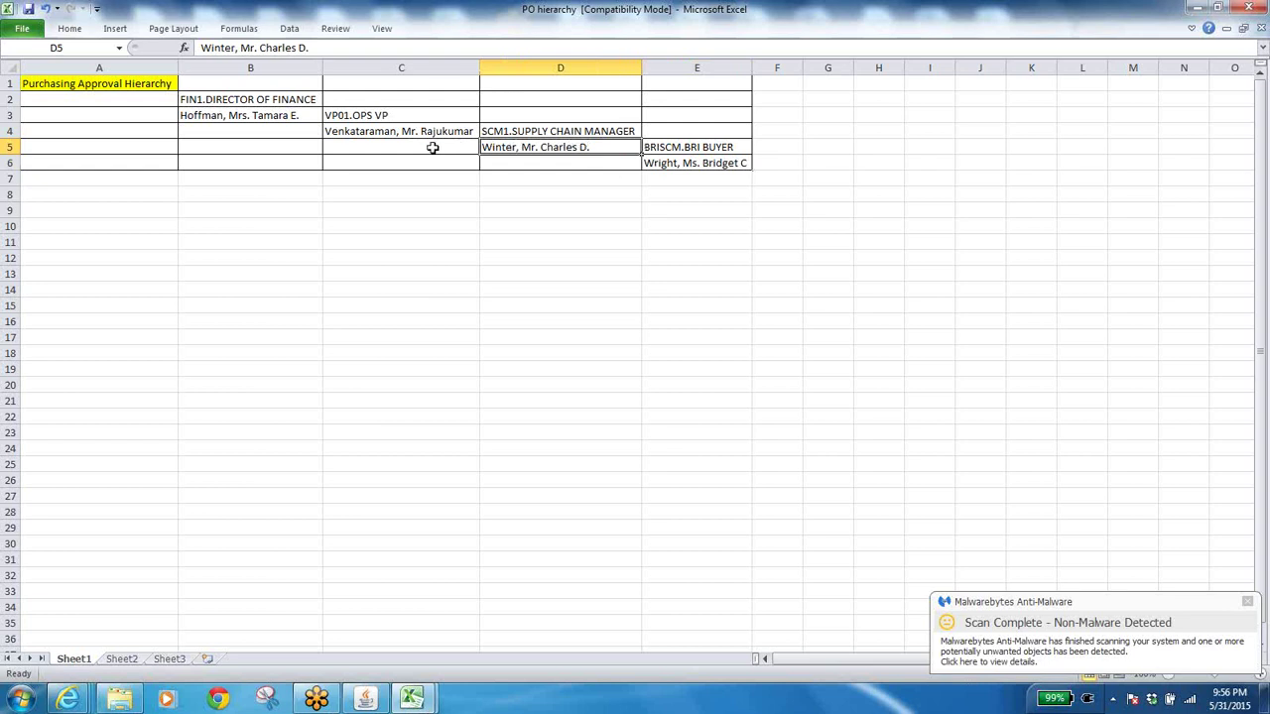
click(396, 135)
click(268, 100)
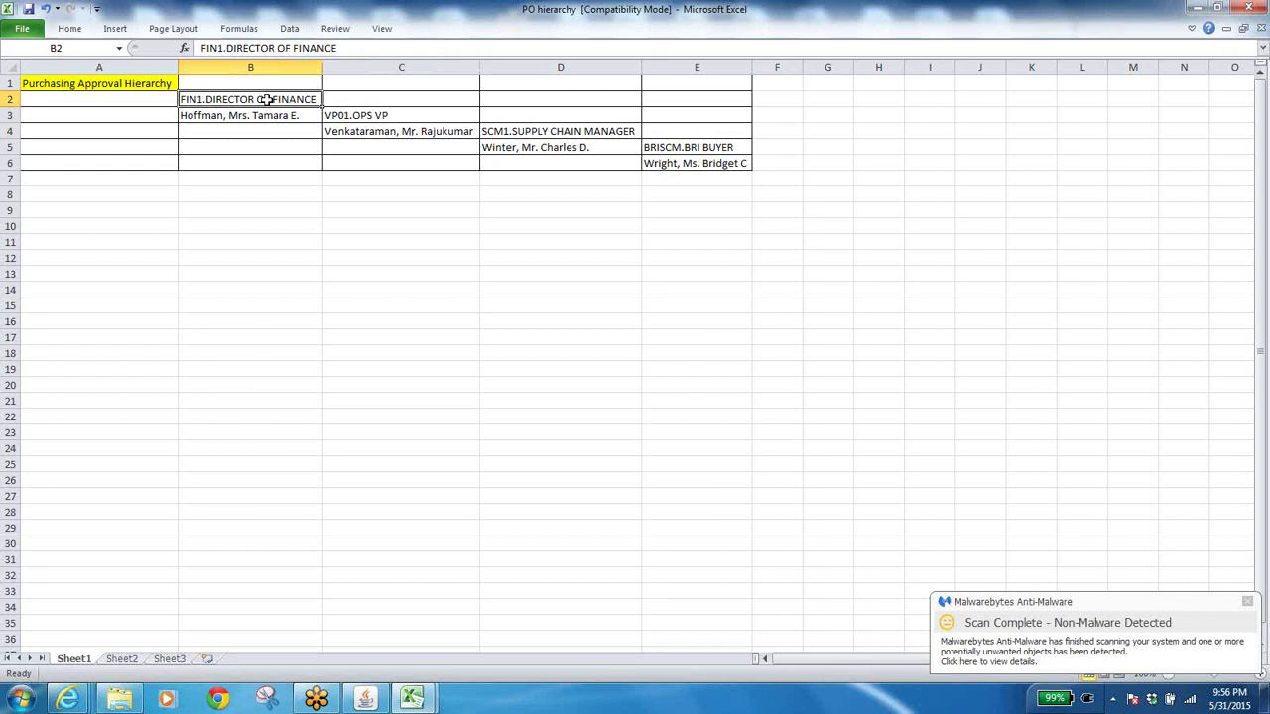
Step: Compare each position title with the employee assigned beneath it, from BRISCM.BRI BUYER up to VP01.OPS VP and FIN1.DIRECTOR OF FINANCE
click(716, 148)
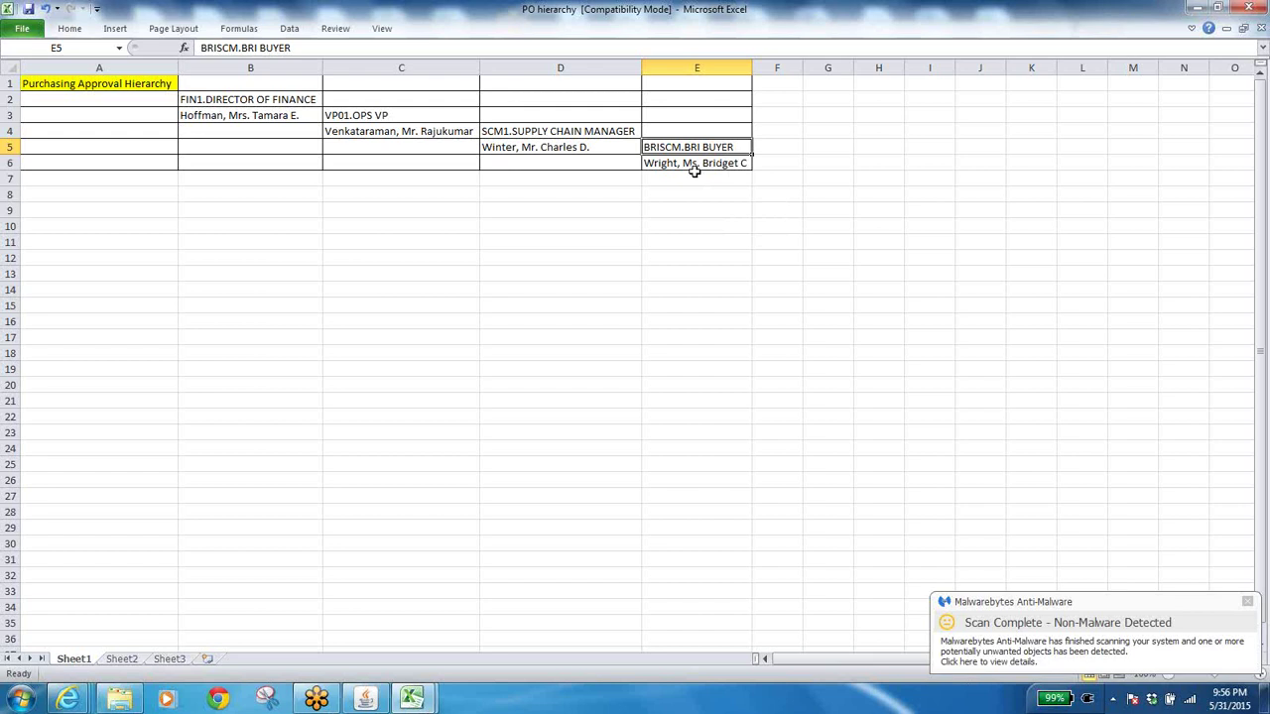
click(710, 160)
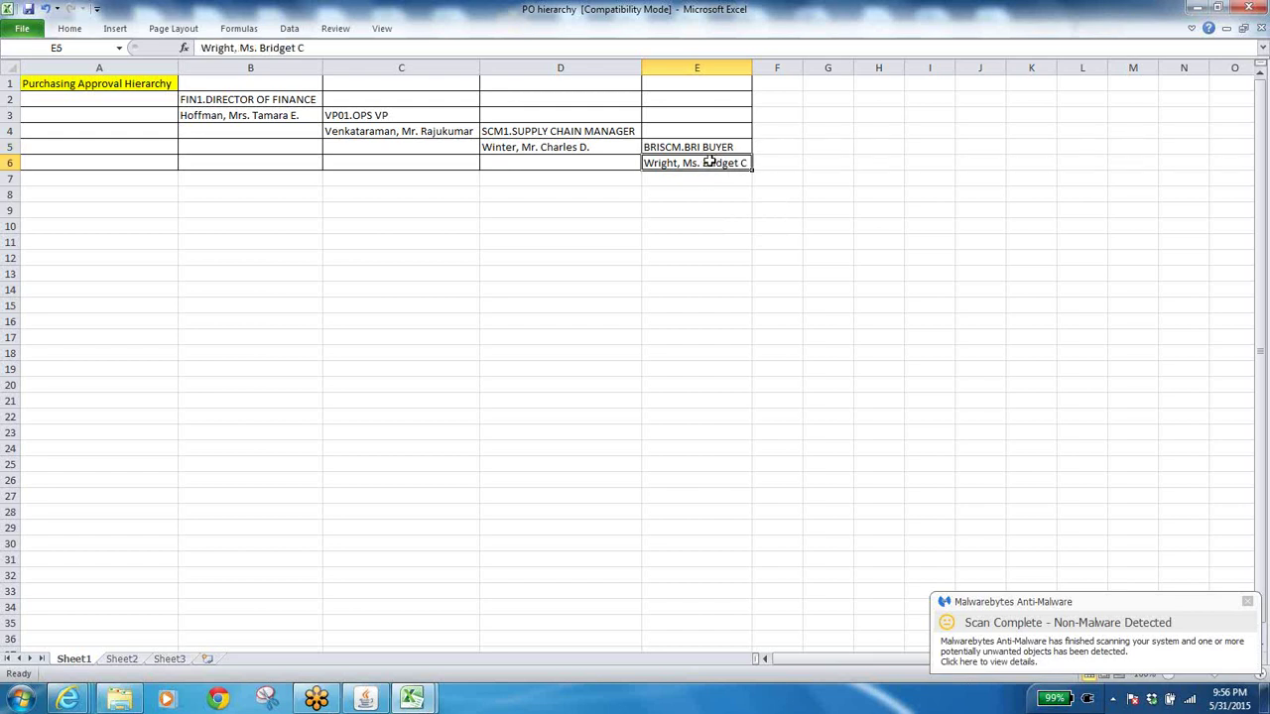
click(599, 132)
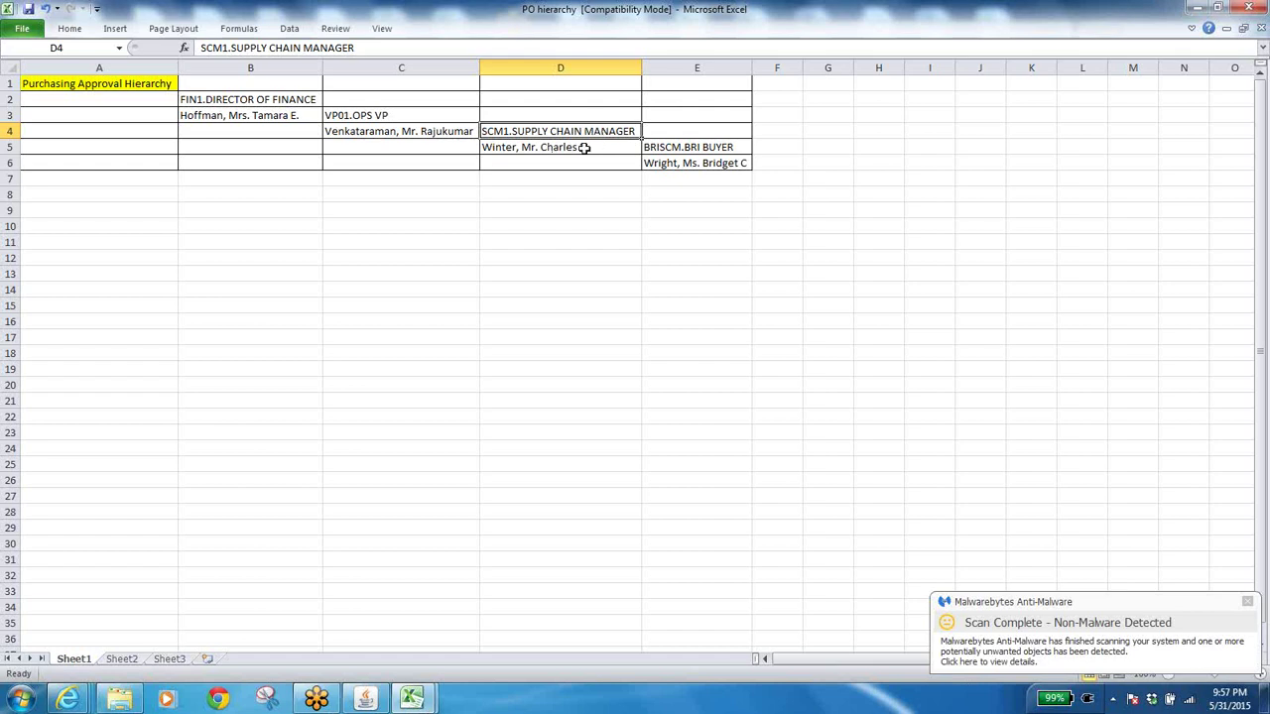
click(580, 149)
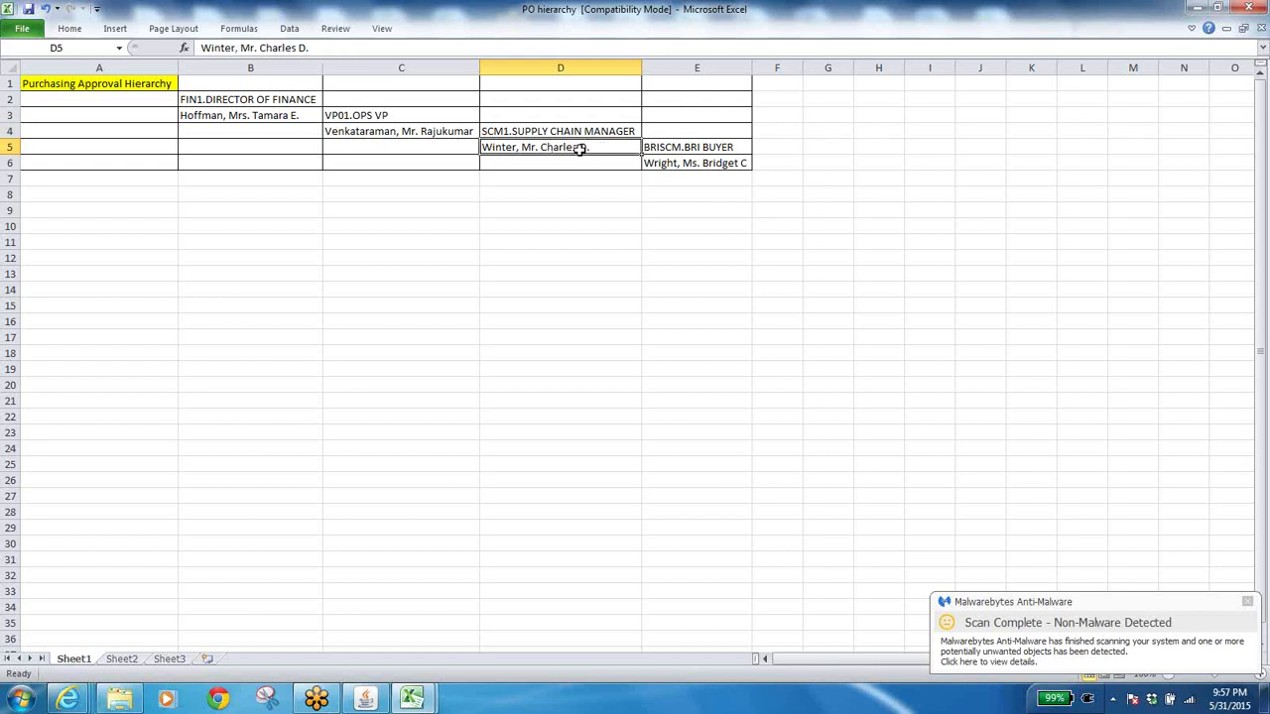
click(380, 115)
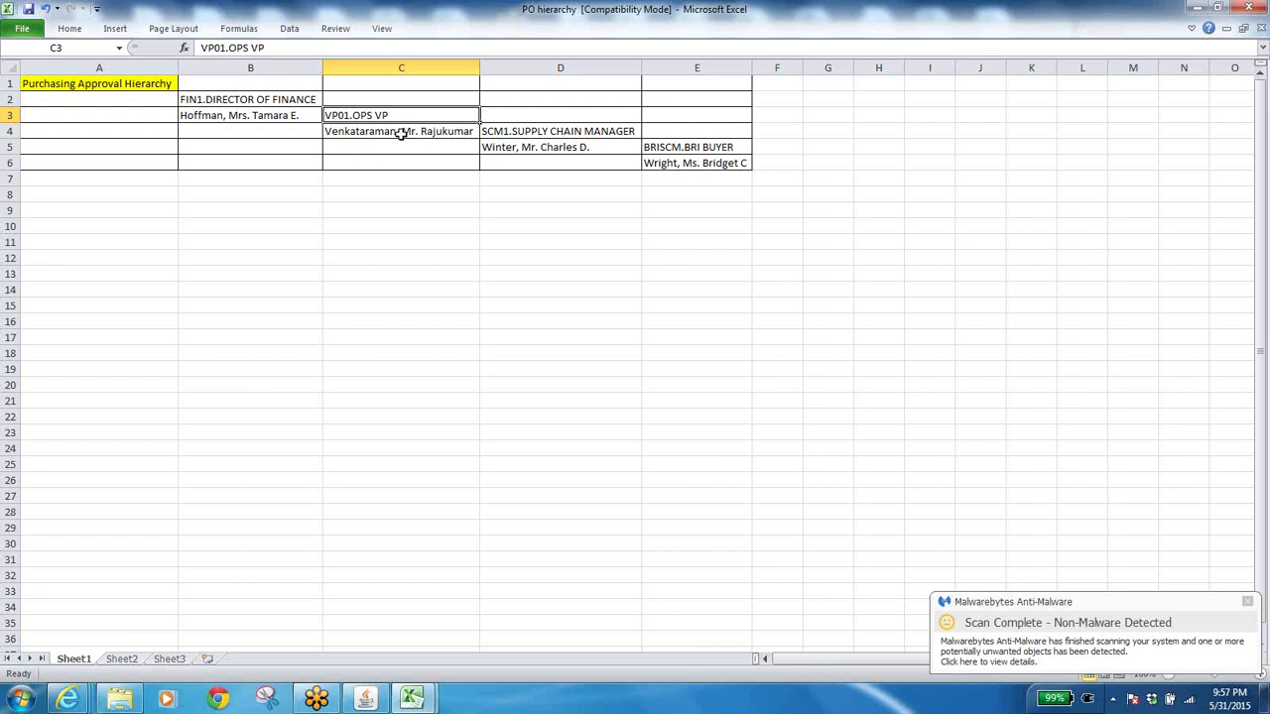
click(401, 134)
click(385, 115)
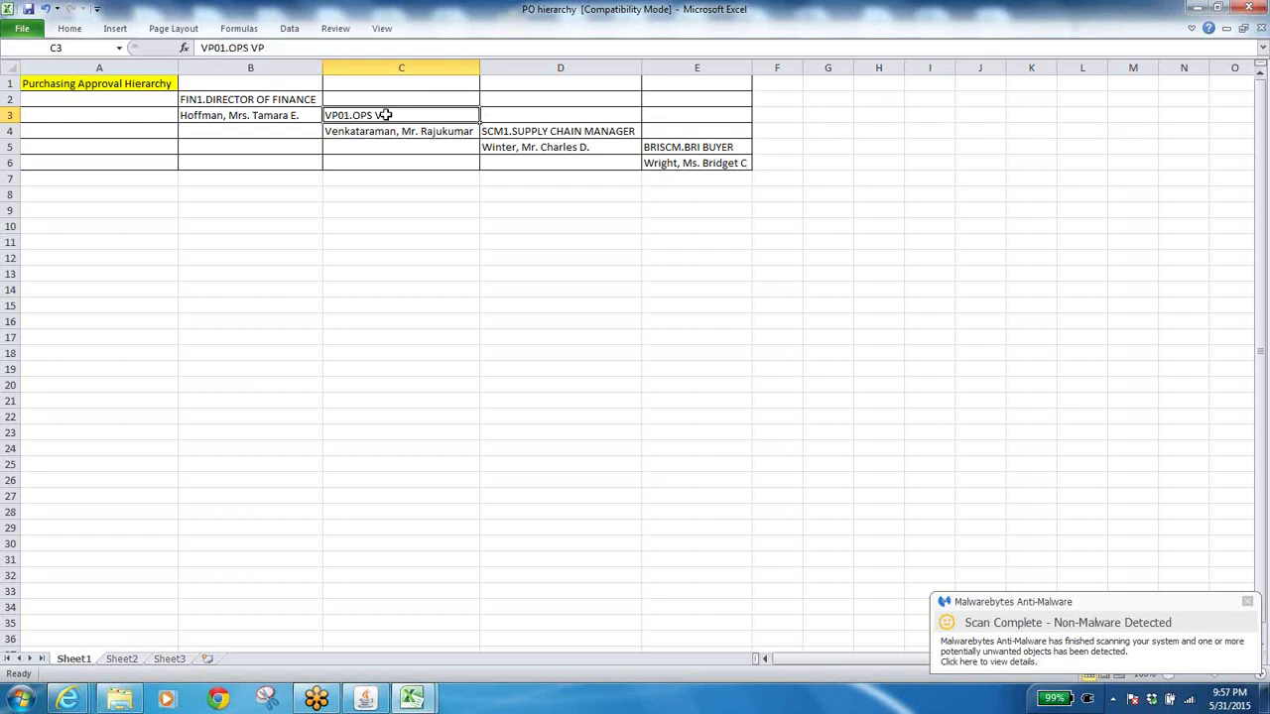
click(287, 100)
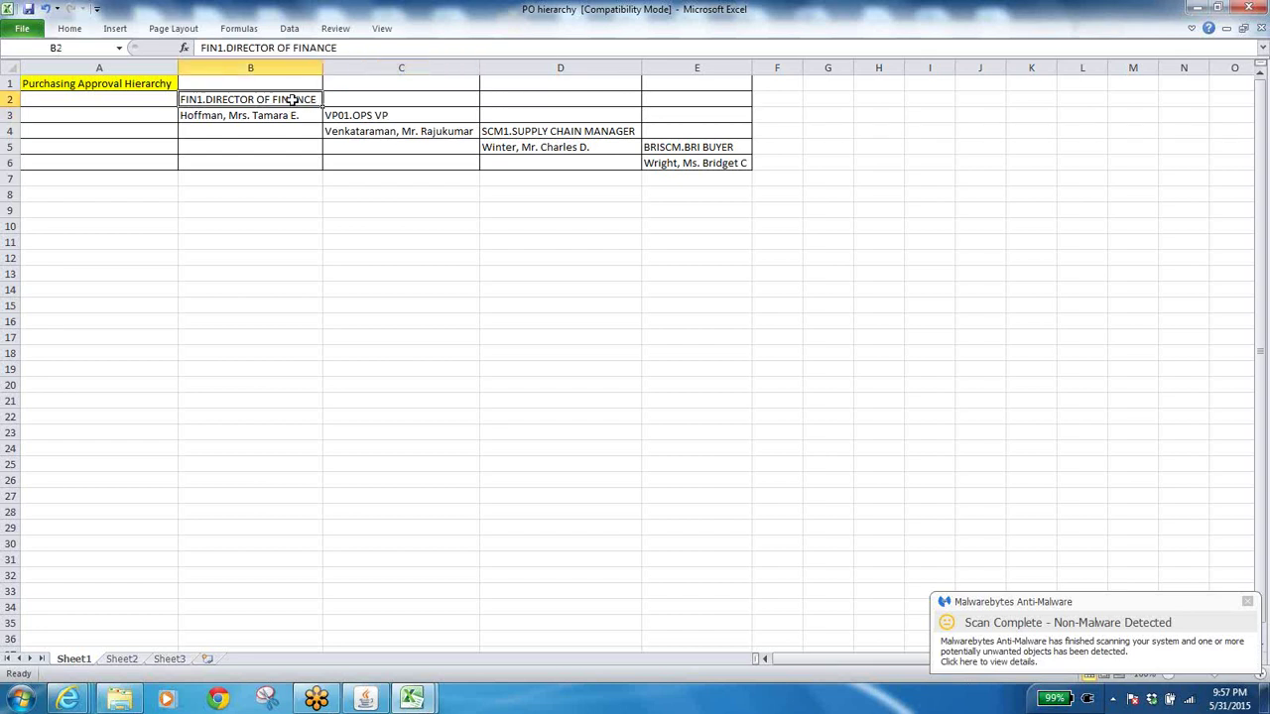
click(385, 118)
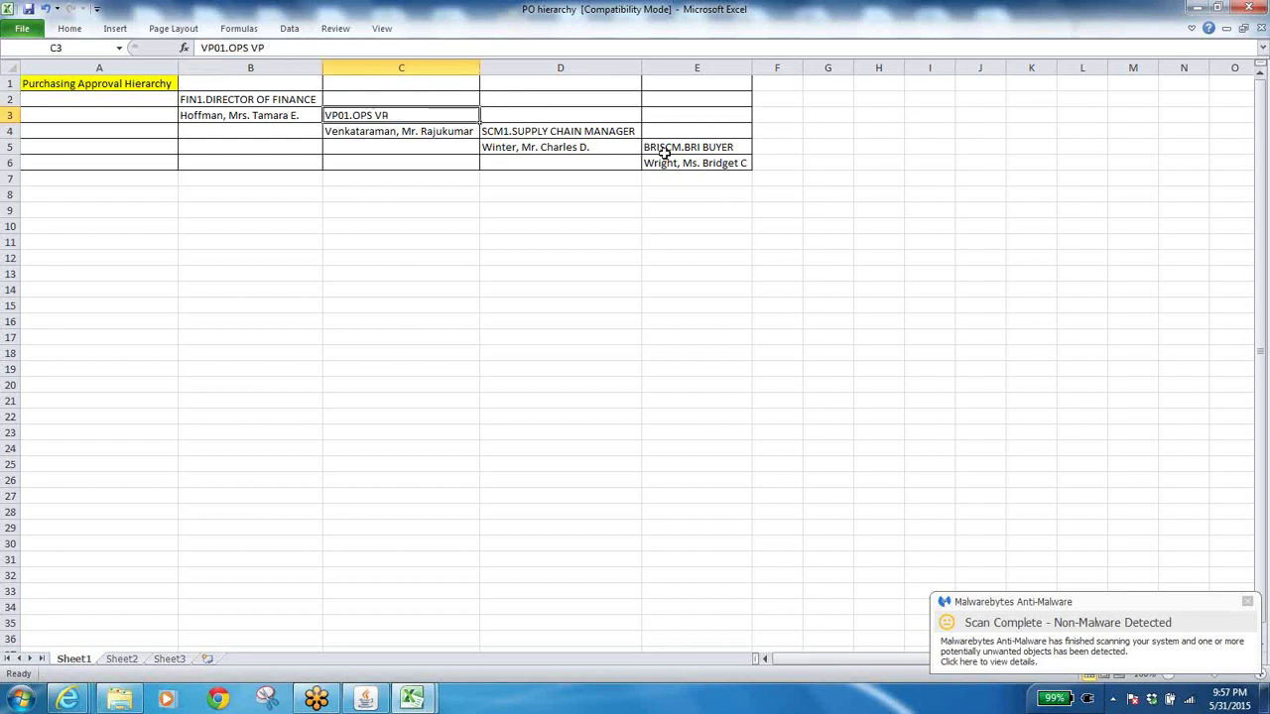
click(701, 164)
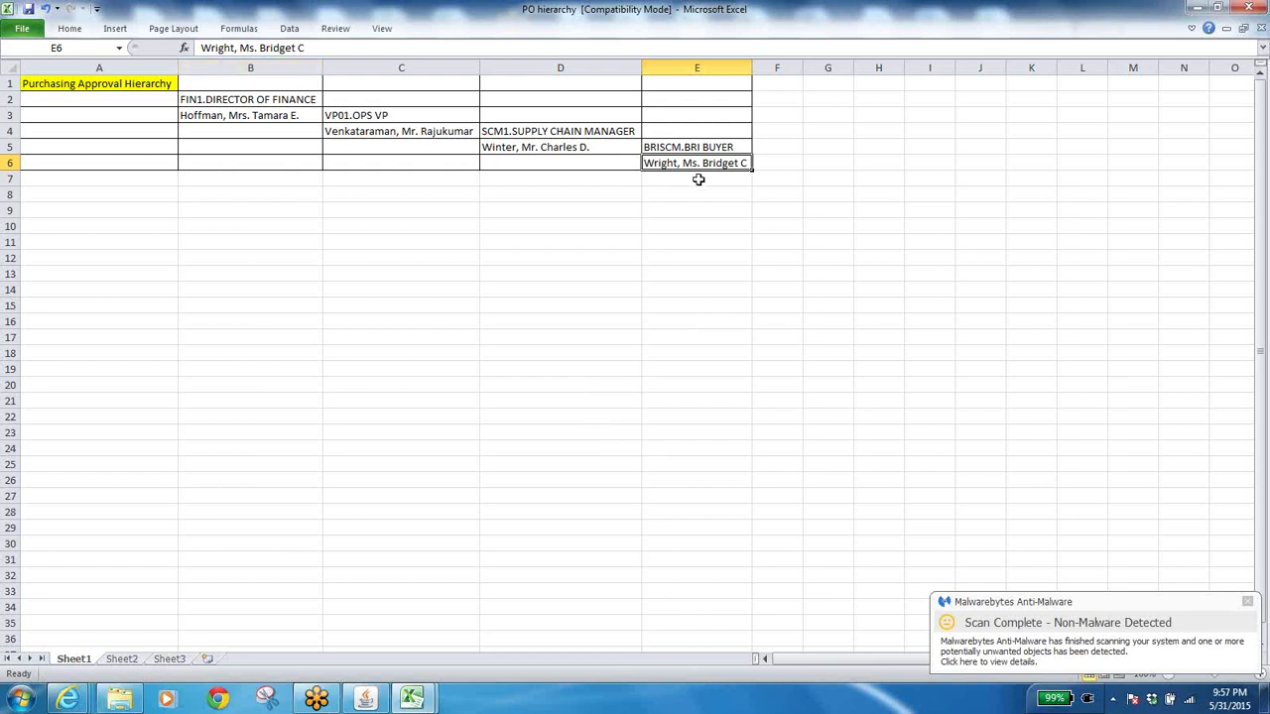
Step: Switch from the hierarchy workbook to the Oracle Applications Home Page in Internet Explorer
click(367, 700)
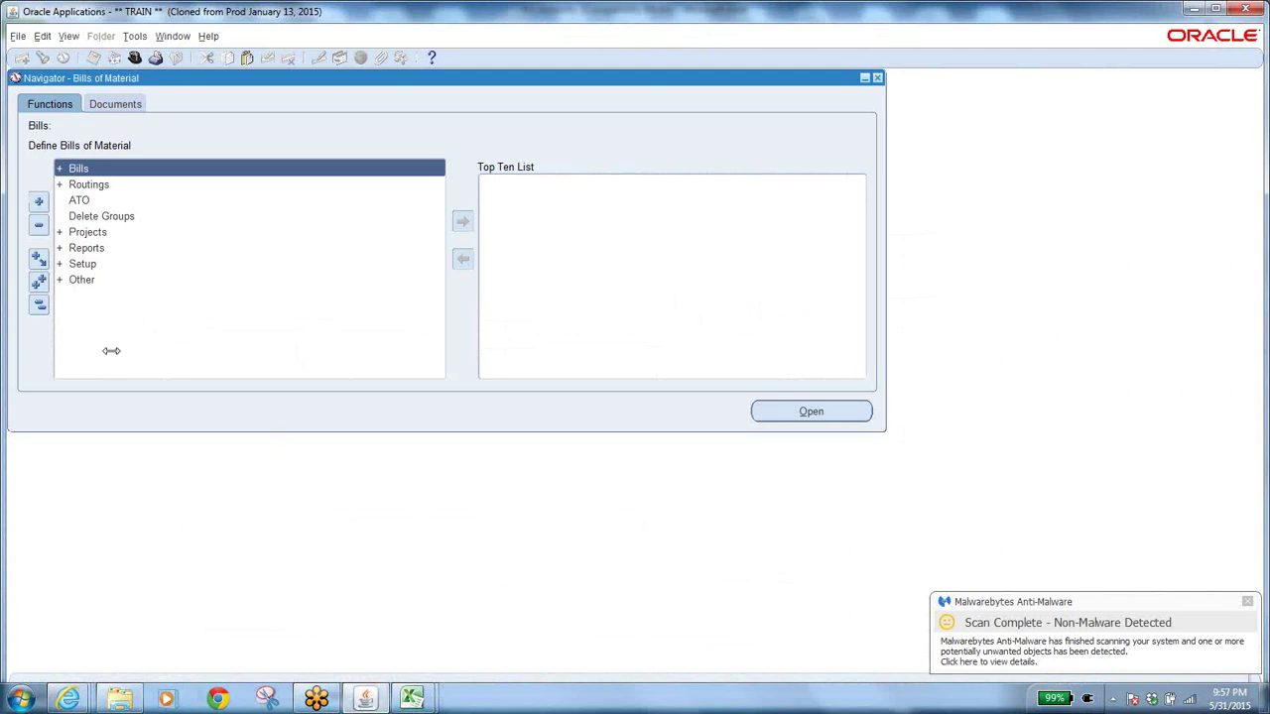
key(alt+Tab)
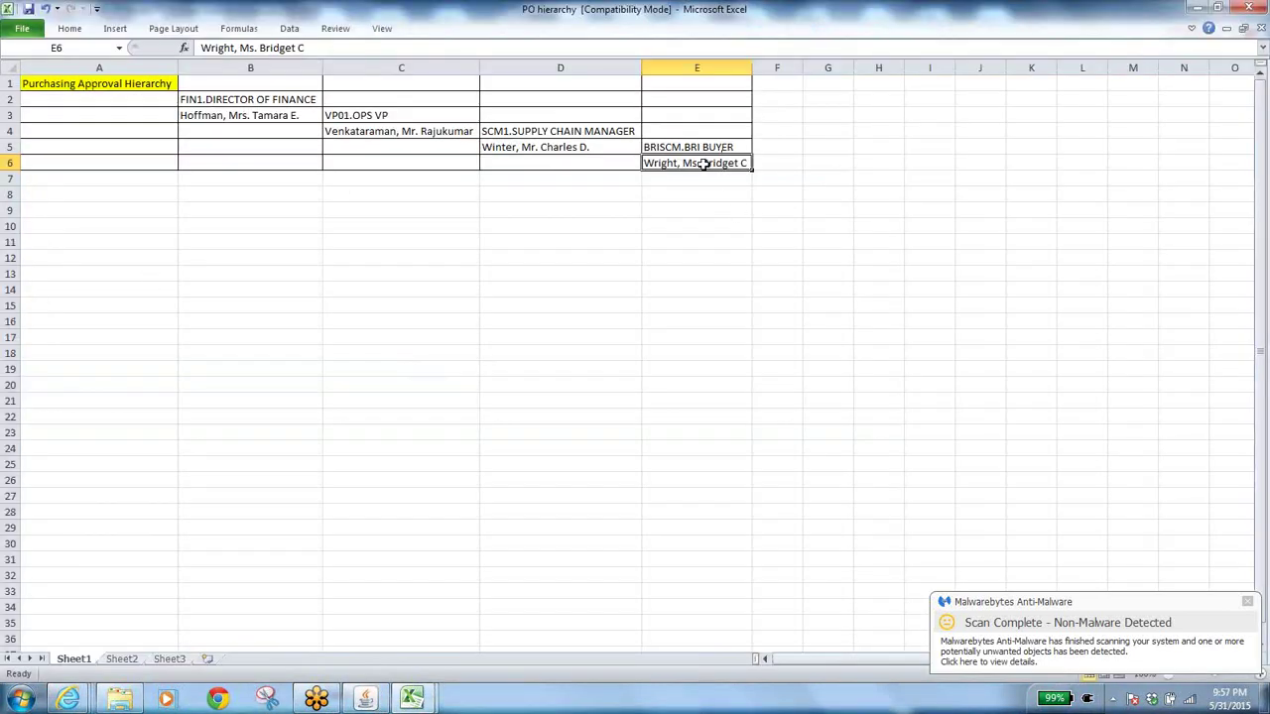
key(alt+Tab)
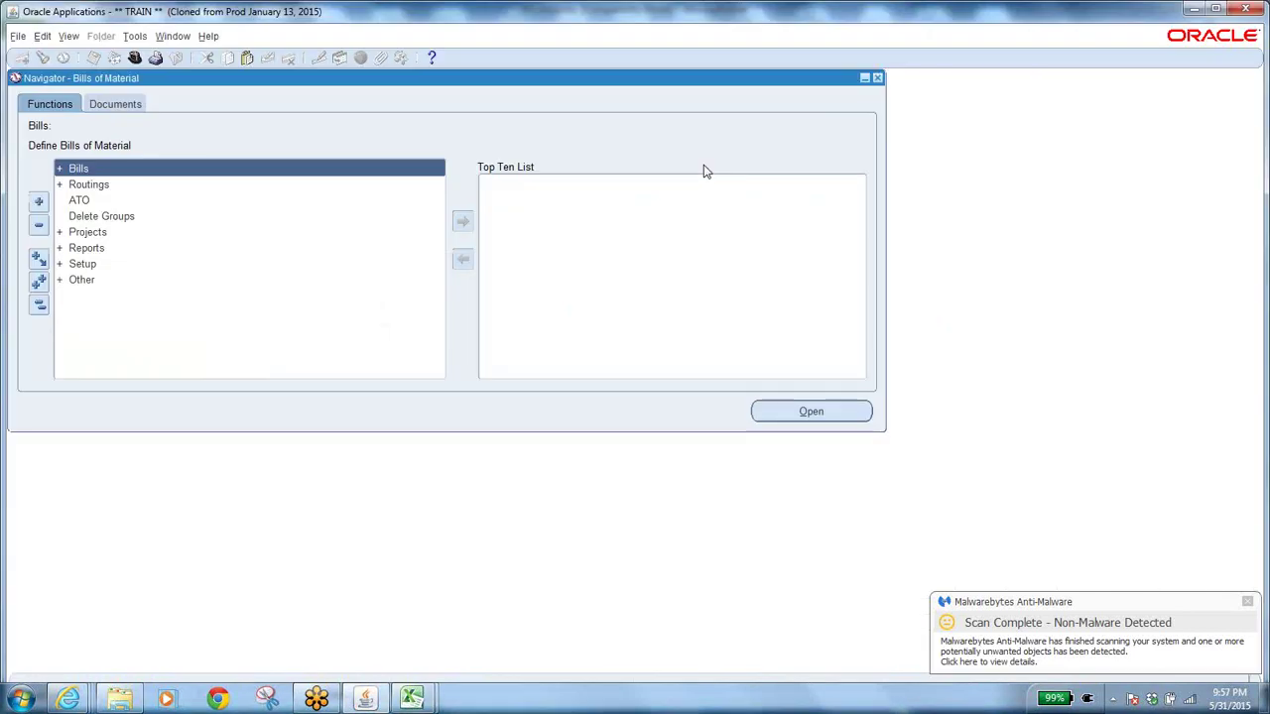
click(366, 699)
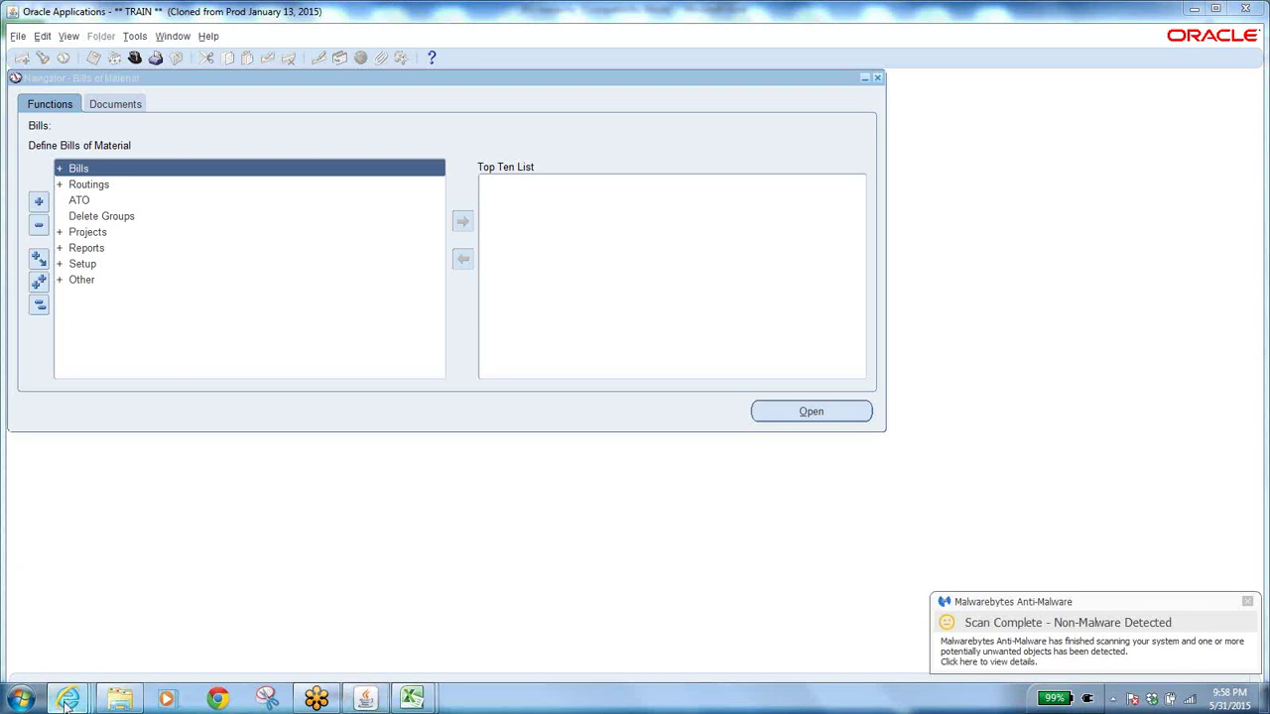
mouse_move(69, 704)
click(124, 617)
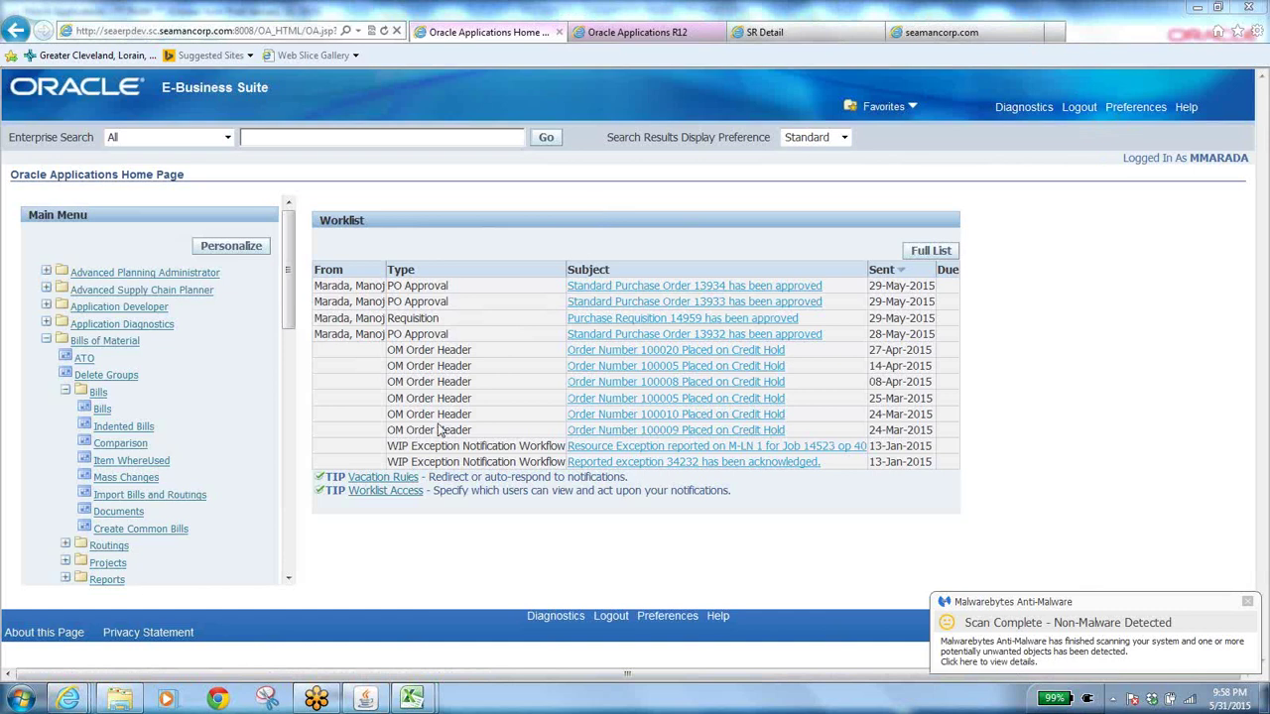
Step: Return to the PO hierarchy workbook and check the employee assigned to BRISCM.BRI BUYER in cell E6
click(365, 698)
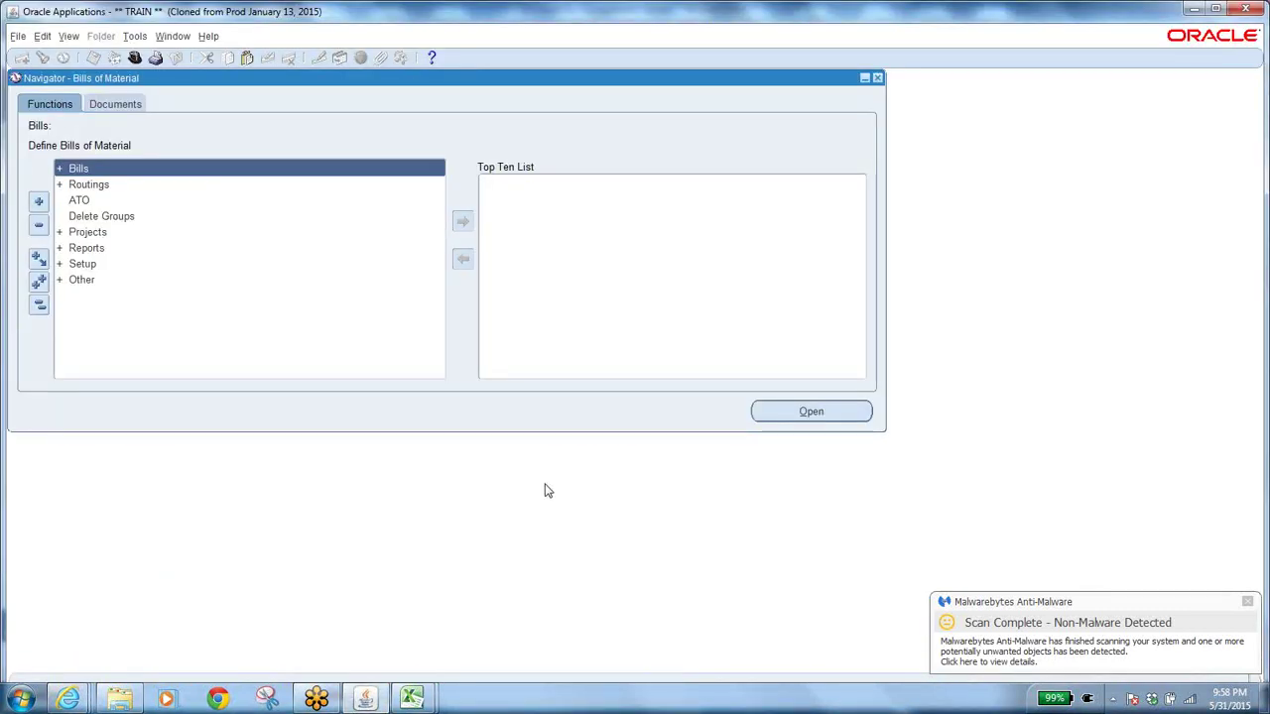
click(421, 700)
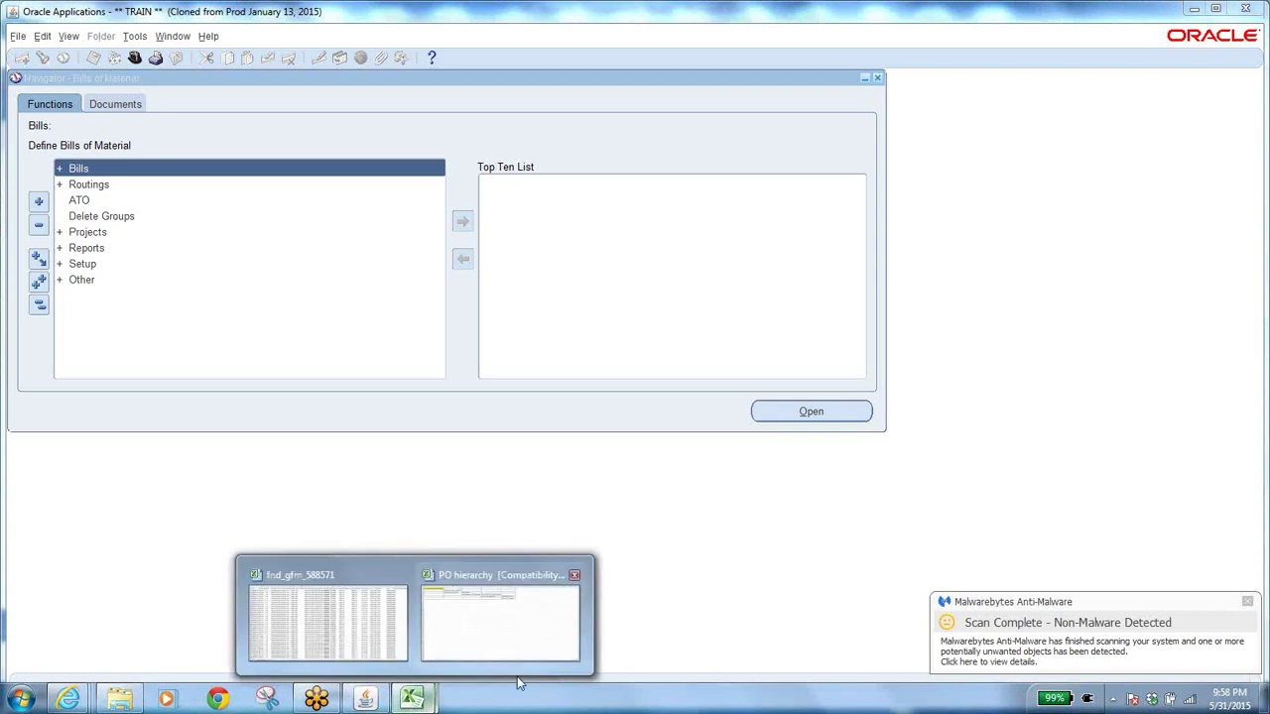
click(484, 635)
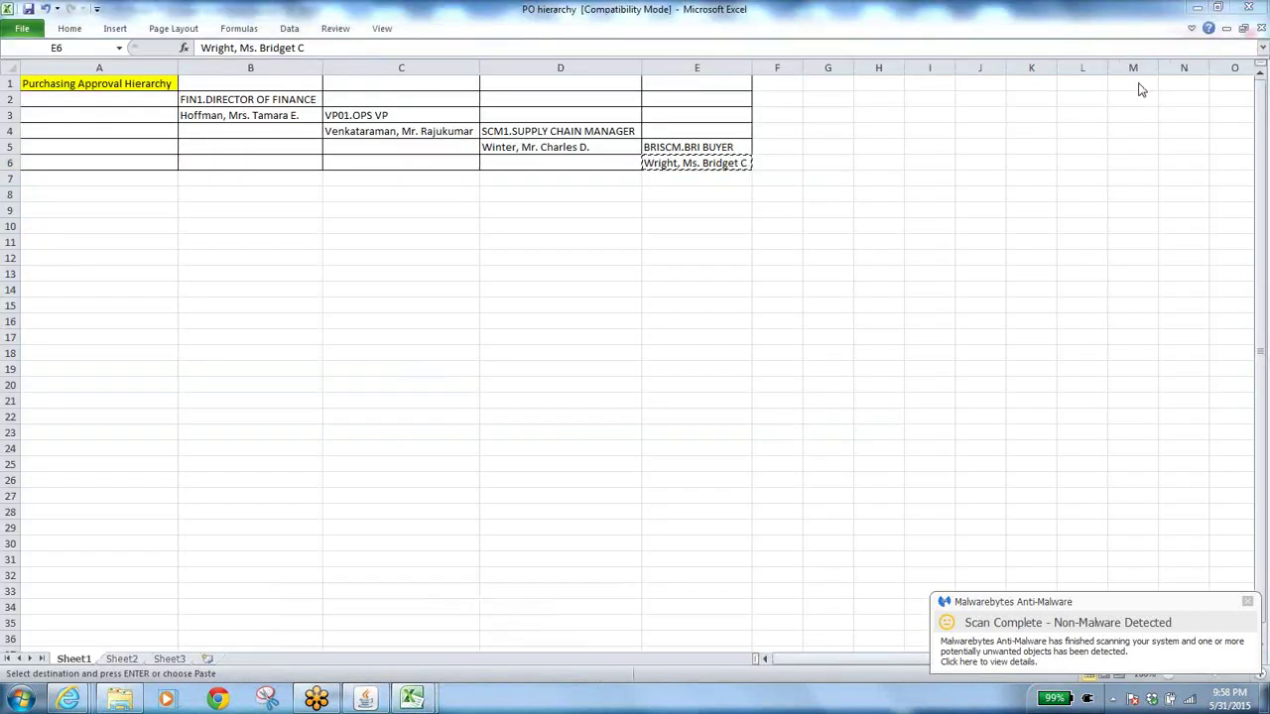
click(687, 161)
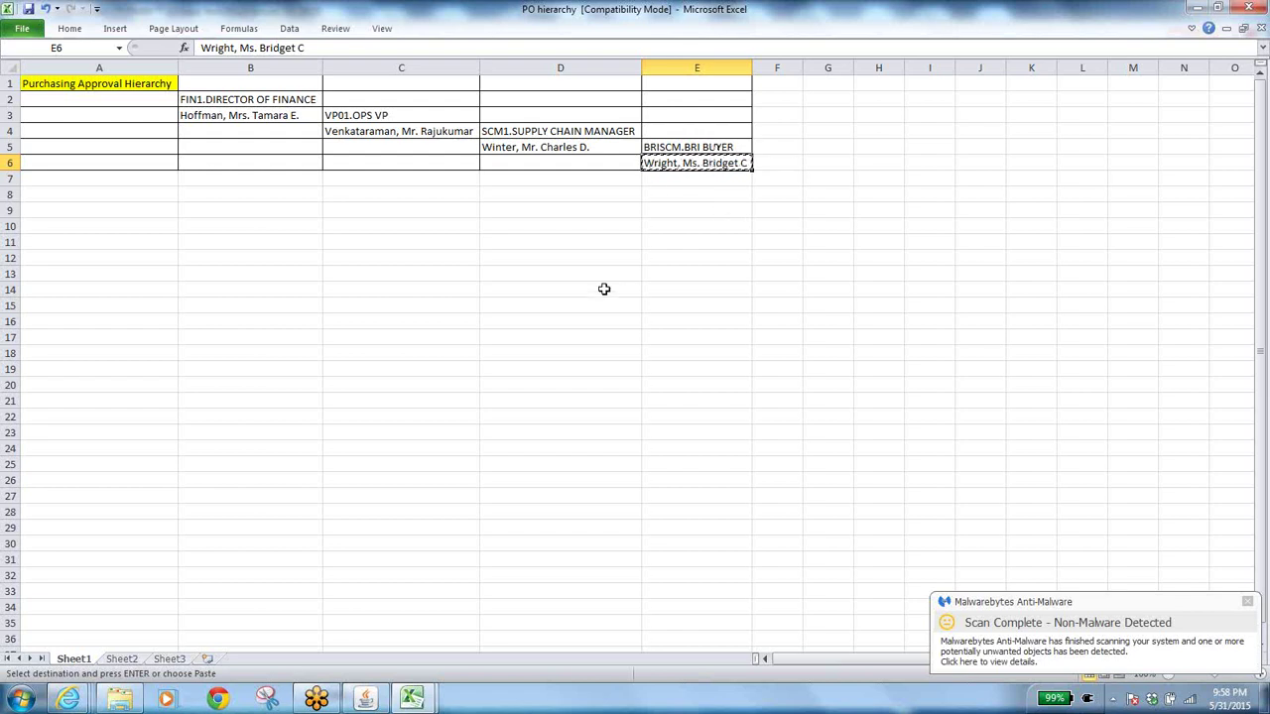
Step: Switch to Oracle Applications and change the responsibility to System Administrator
click(369, 699)
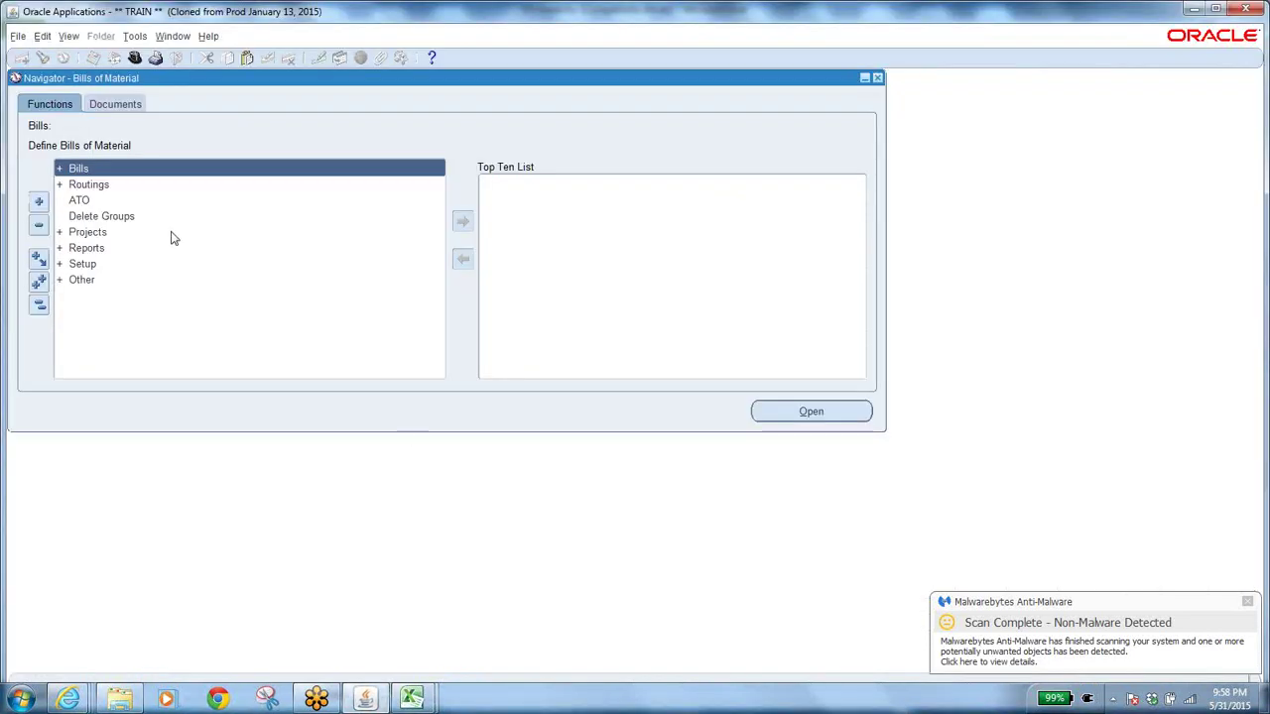
click(135, 57)
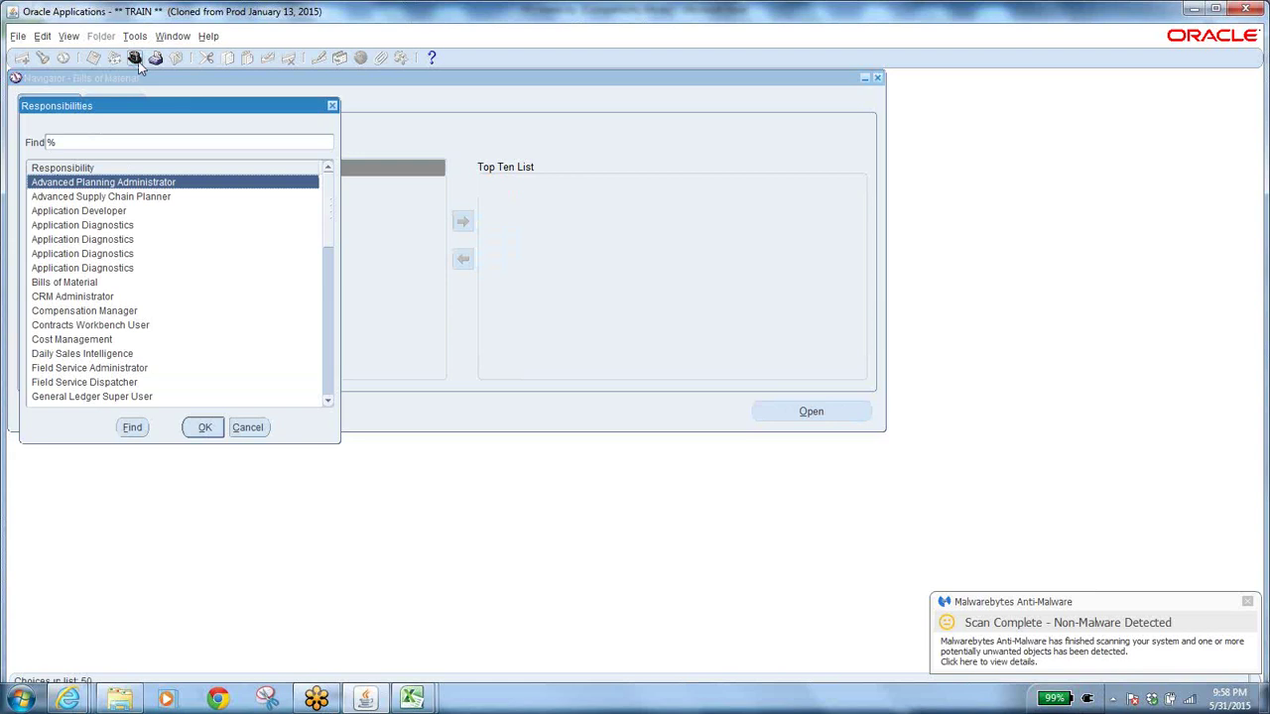
text(s)
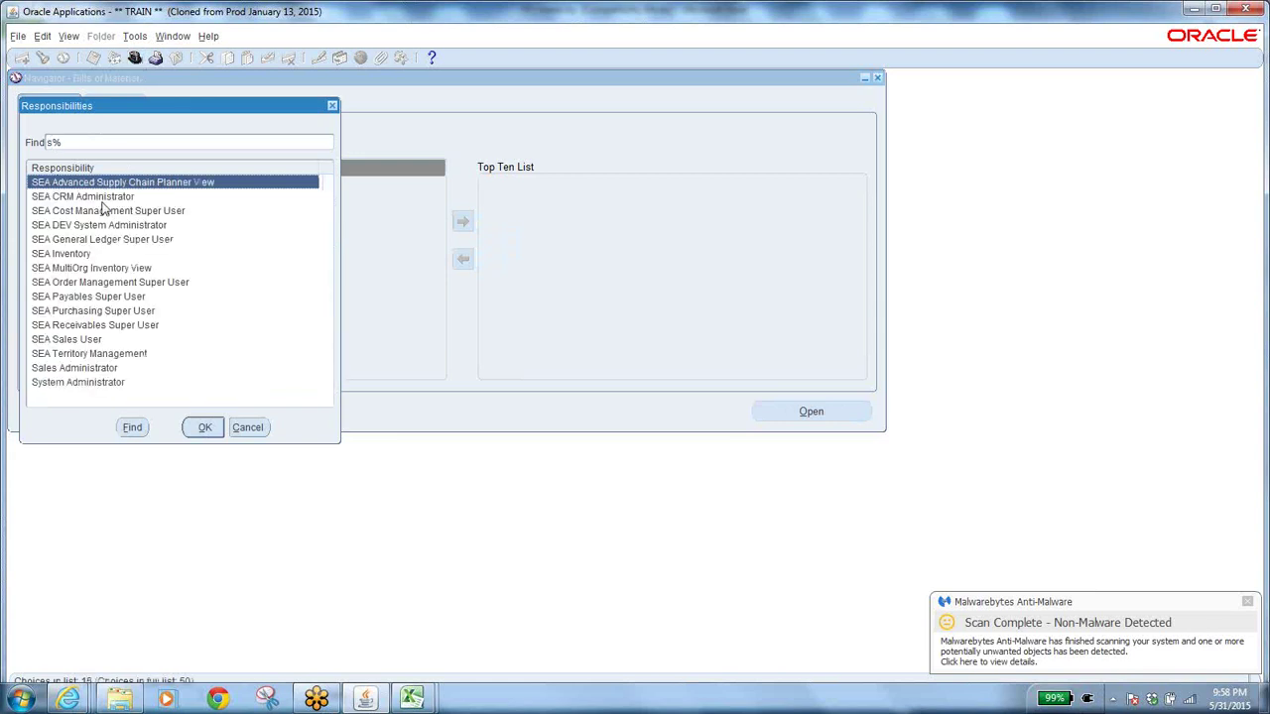
click(114, 387)
click(206, 426)
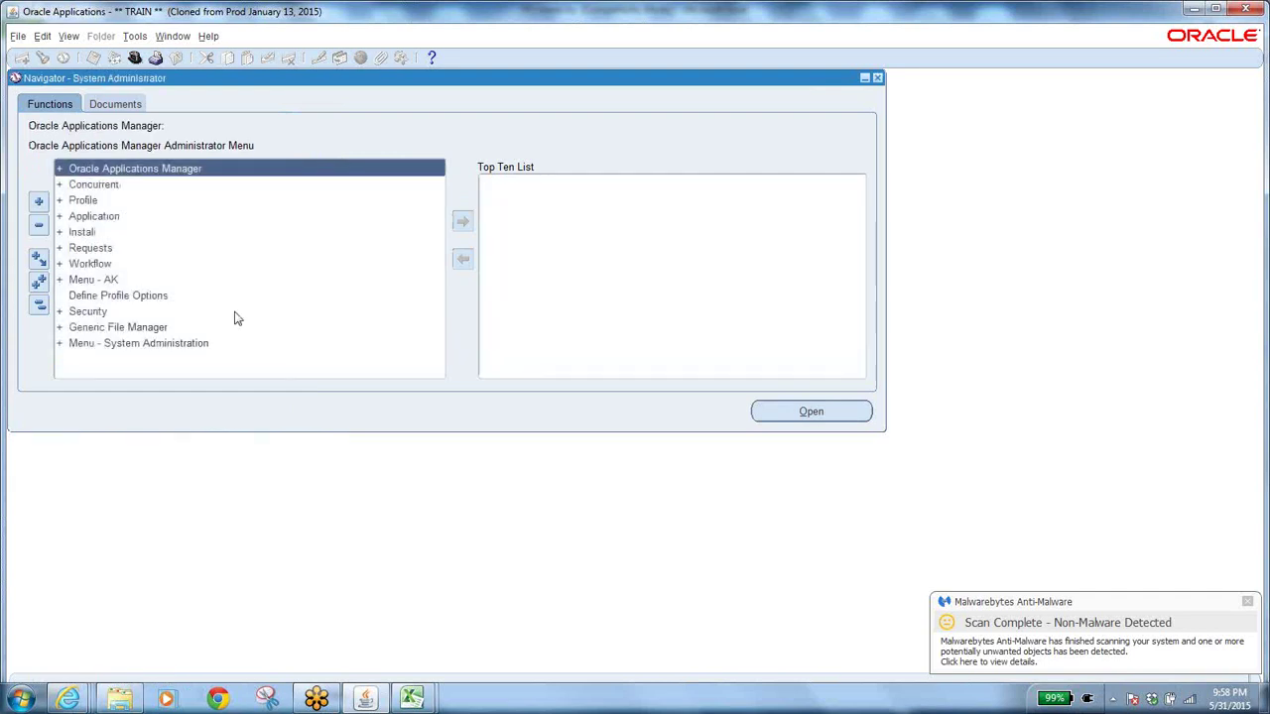
Step: Open the form for defining application users under Security > User
double_click(89, 310)
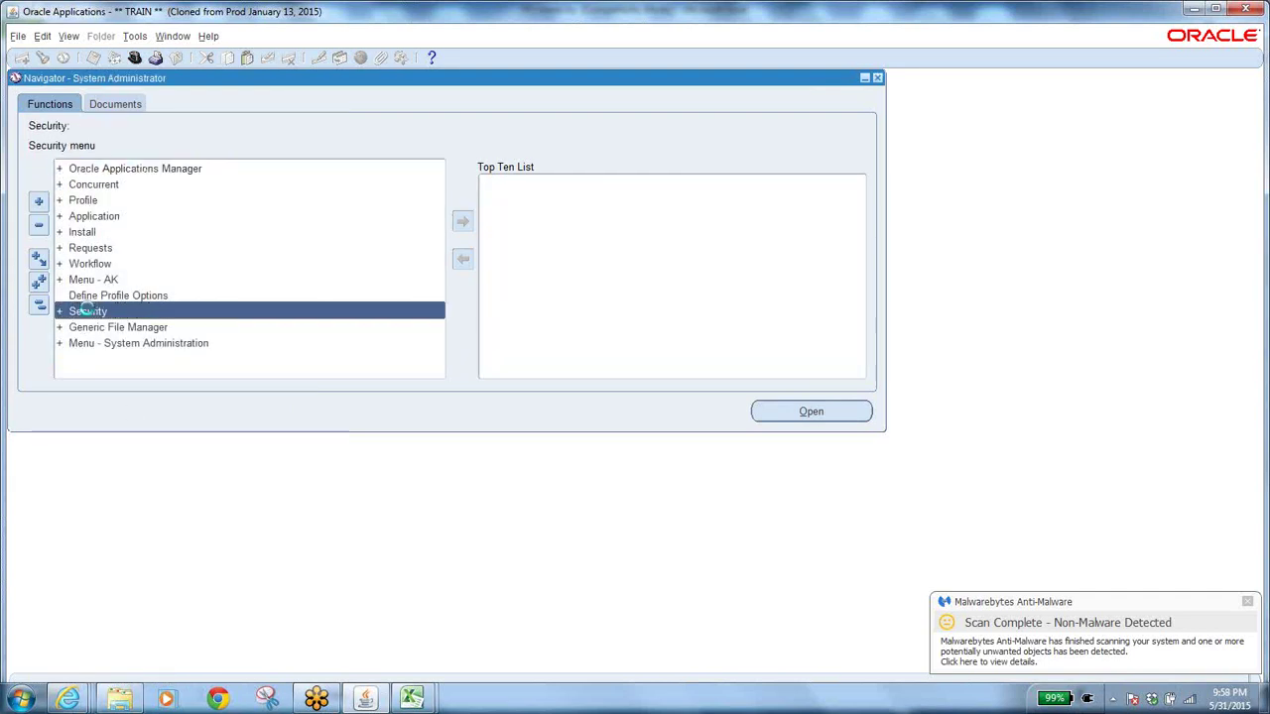
click(91, 327)
double_click(92, 326)
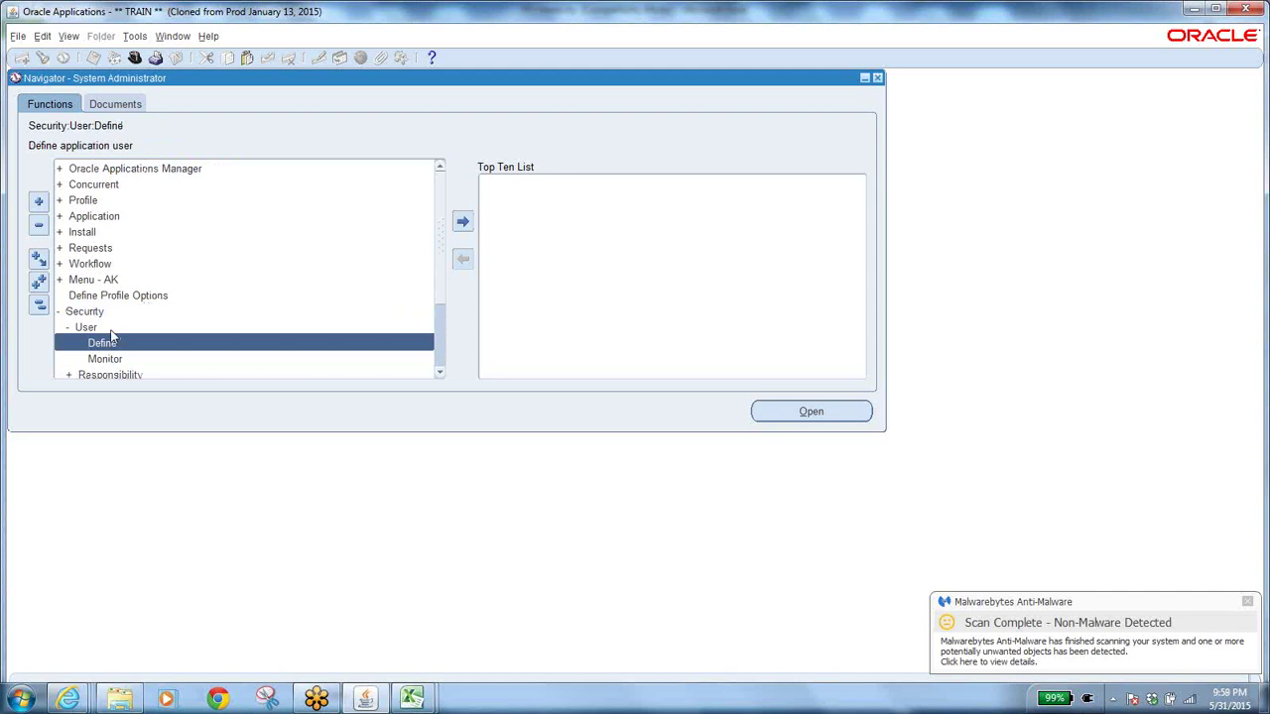
double_click(109, 342)
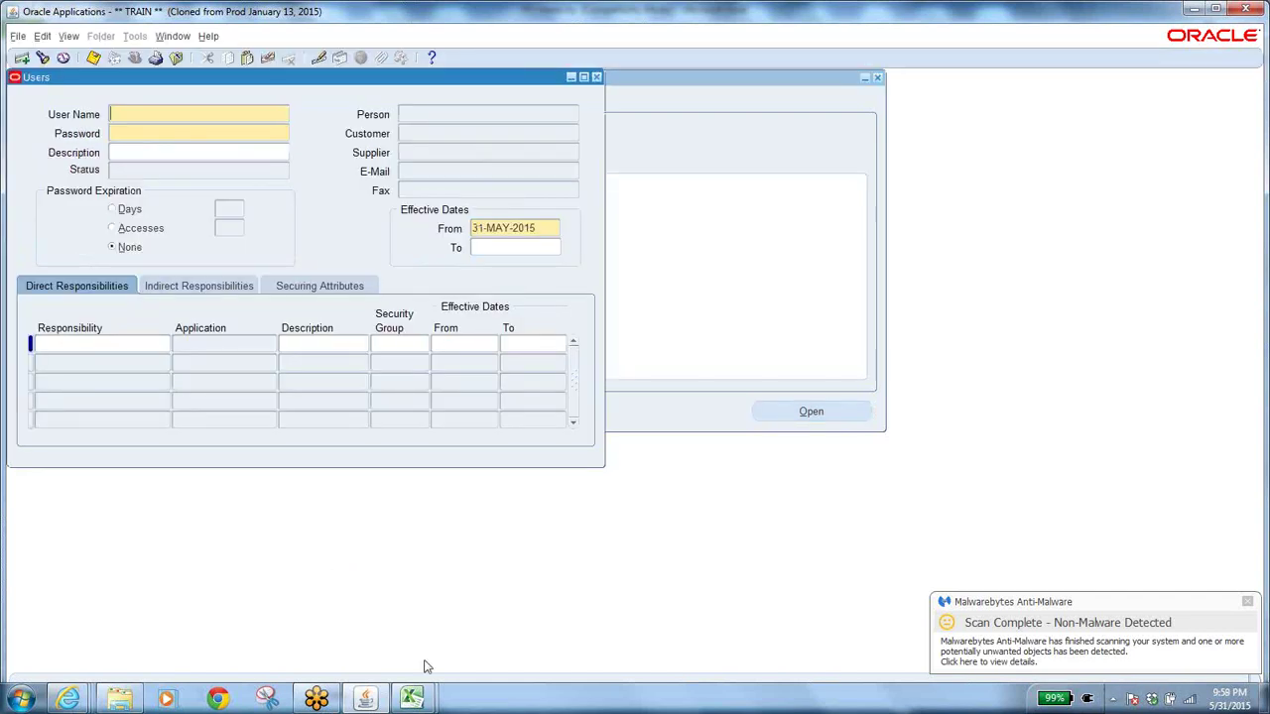
Step: Switch to the PO hierarchy workbook and copy the BRI Buyer's name from cell E6
mouse_move(411, 697)
click(500, 615)
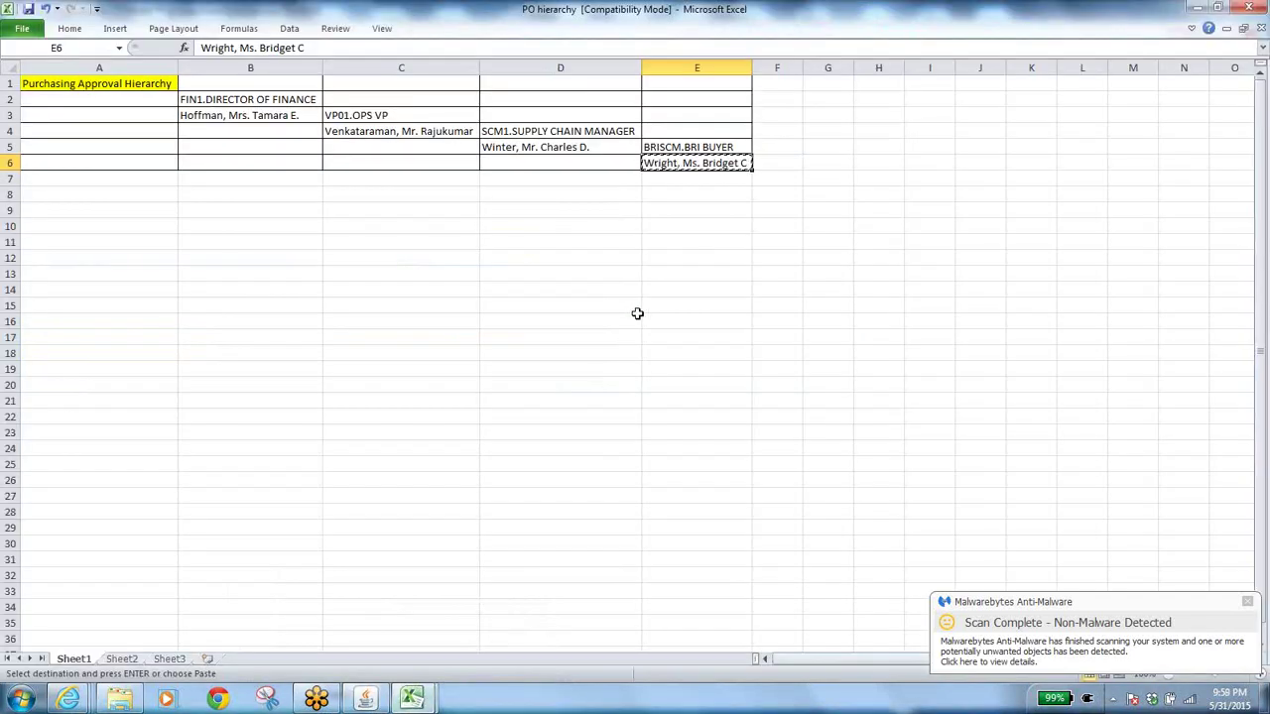
key(ctrl+c)
right_click(692, 162)
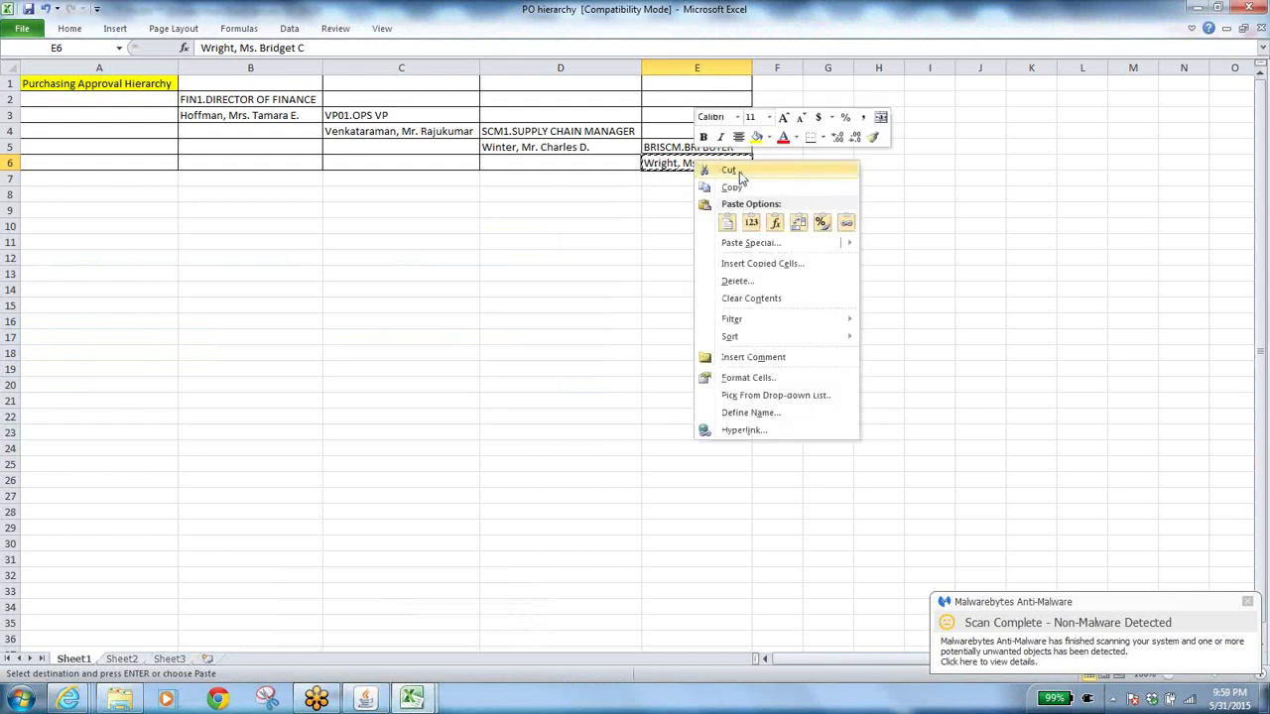
click(739, 184)
Step: Switch to Oracle Applications and query the Users form by Person with the copied buyer's name
key(alt+Tab)
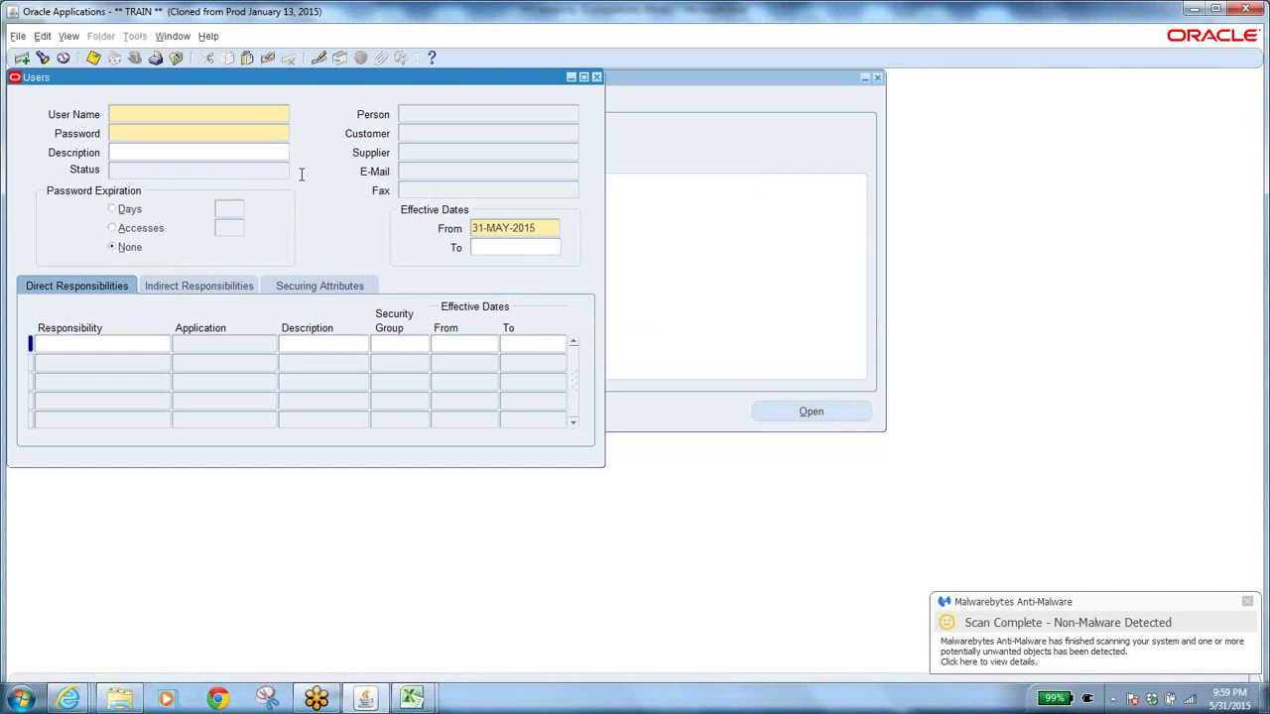
key(F11)
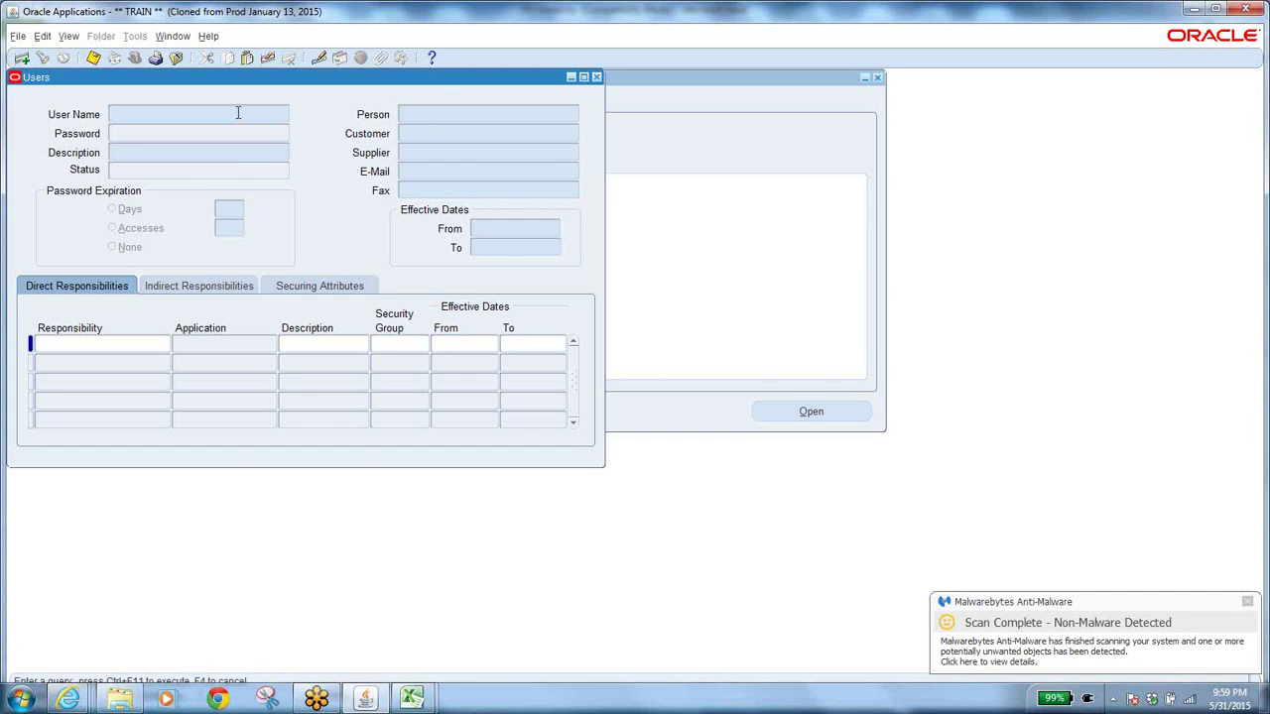
click(191, 112)
click(442, 113)
key(ctrl+v)
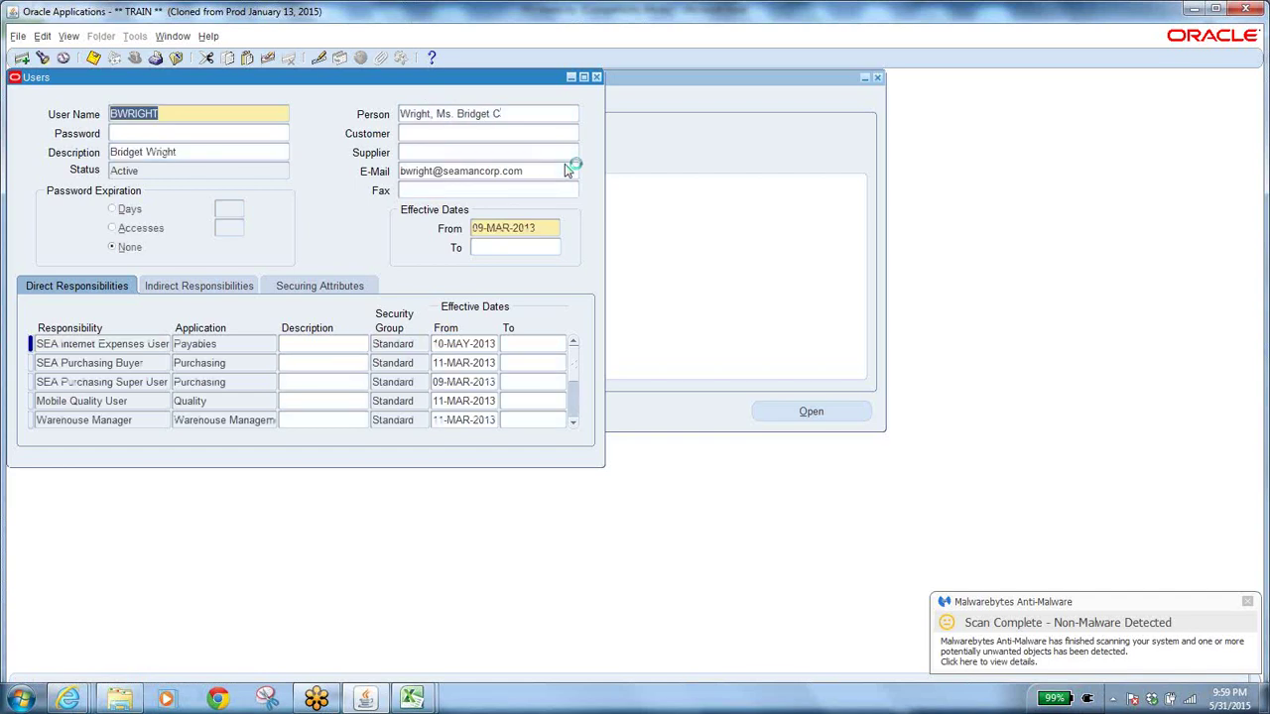
Step: Copy the buyer's user name from the Users form into cell E7 of the PO hierarchy workbook
click(175, 114)
drag(175, 114, 69, 114)
key(alt+Tab)
click(771, 163)
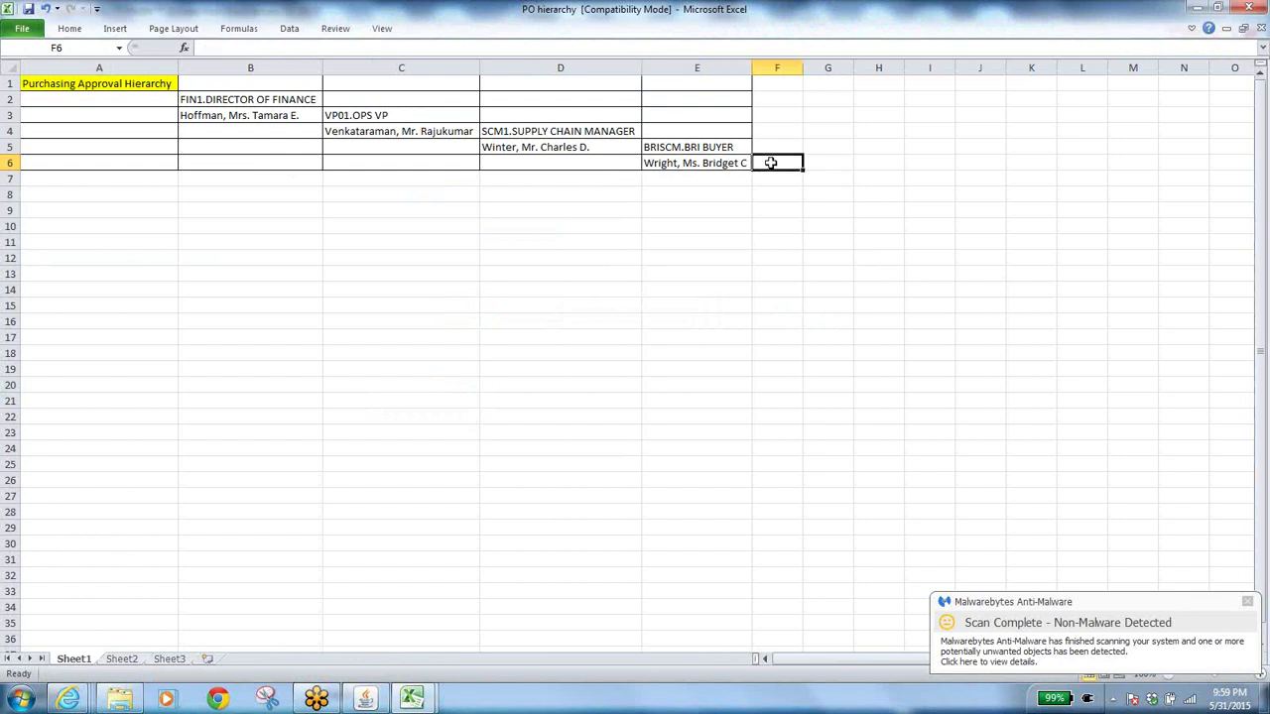
click(696, 175)
key(ctrl+v)
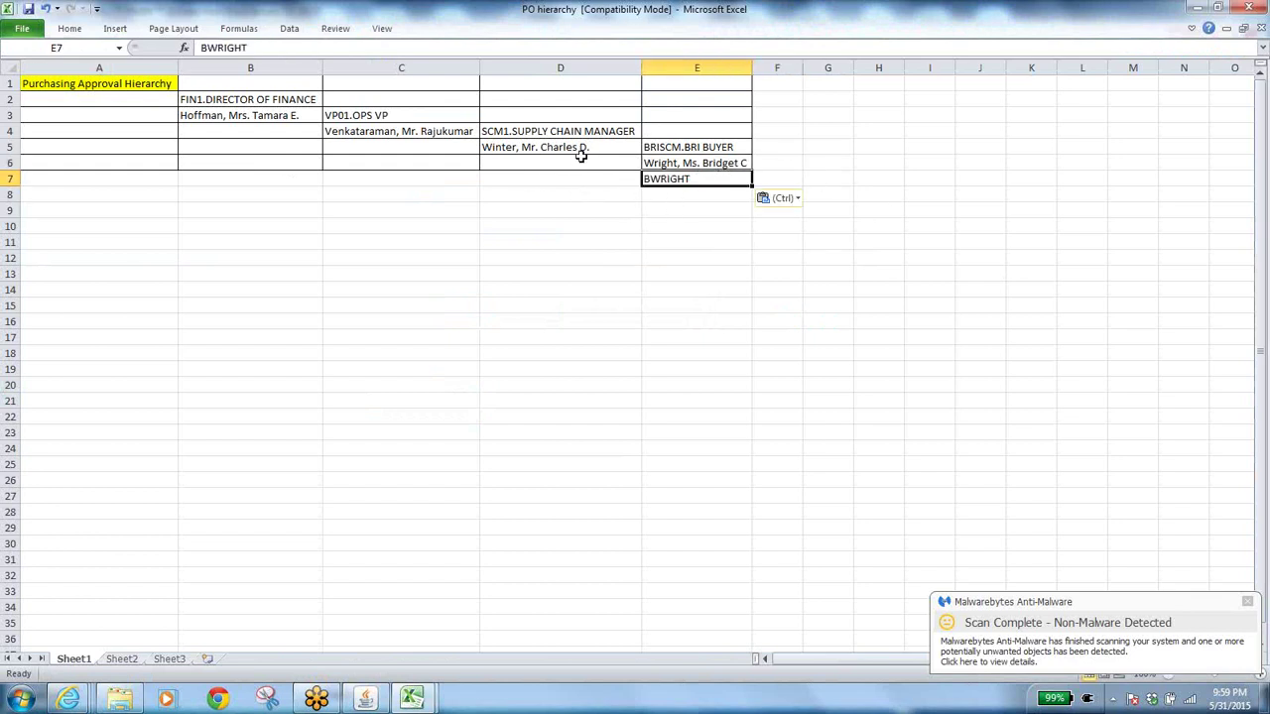
Step: Compare the buyer's Person entry with the linked User Name in the Oracle Users form, then return to the workbook
click(688, 196)
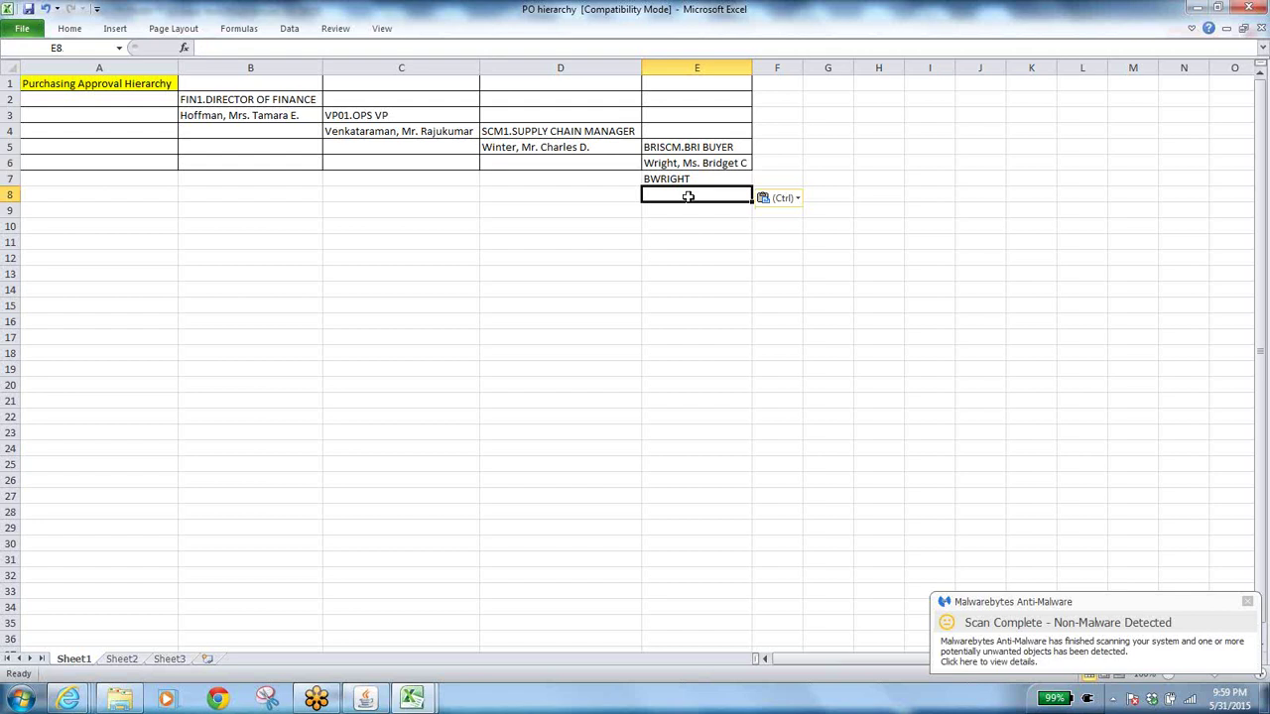
key(alt+Tab)
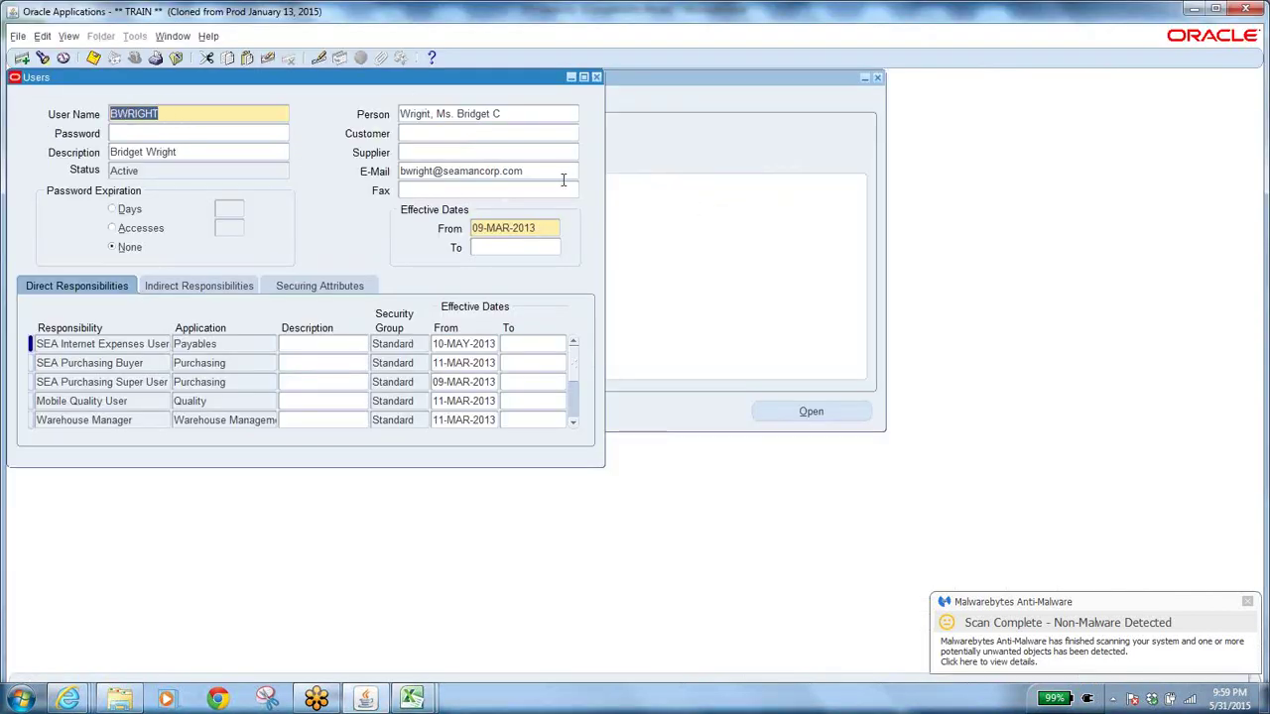
click(496, 113)
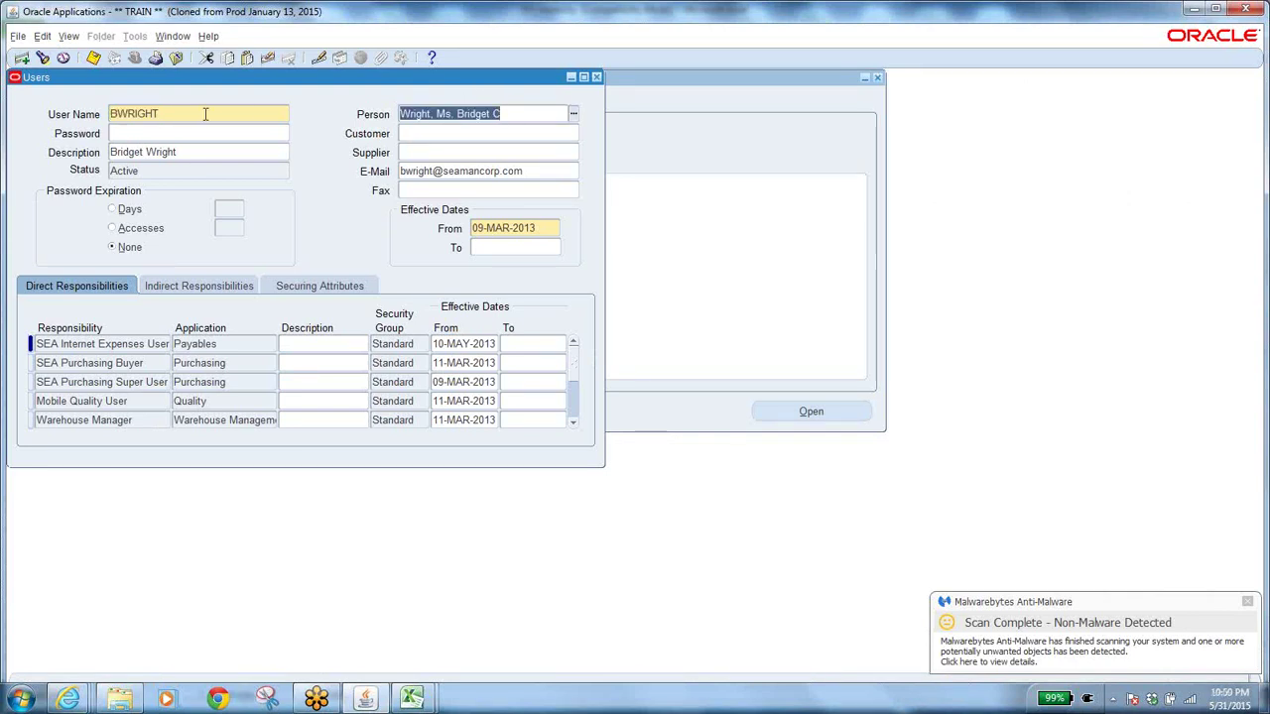
click(166, 113)
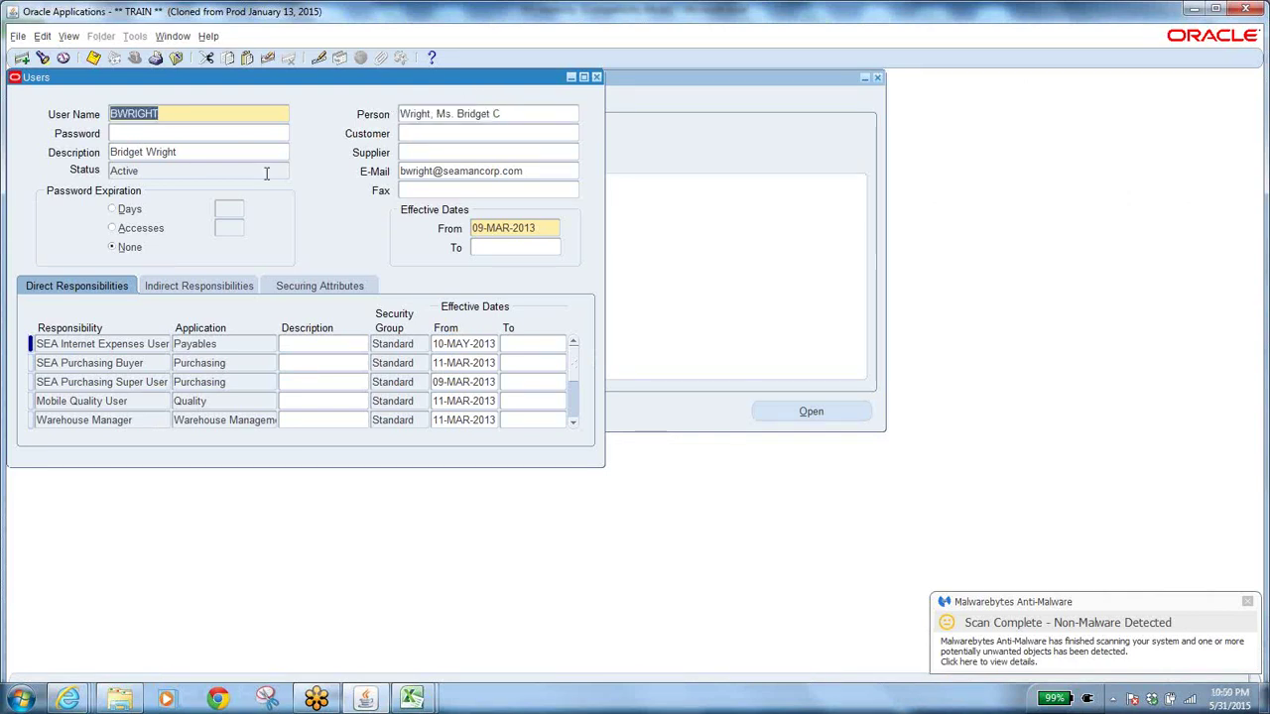
key(ctrl+c)
key(alt+Tab)
key(ctrl+v)
key(Return)
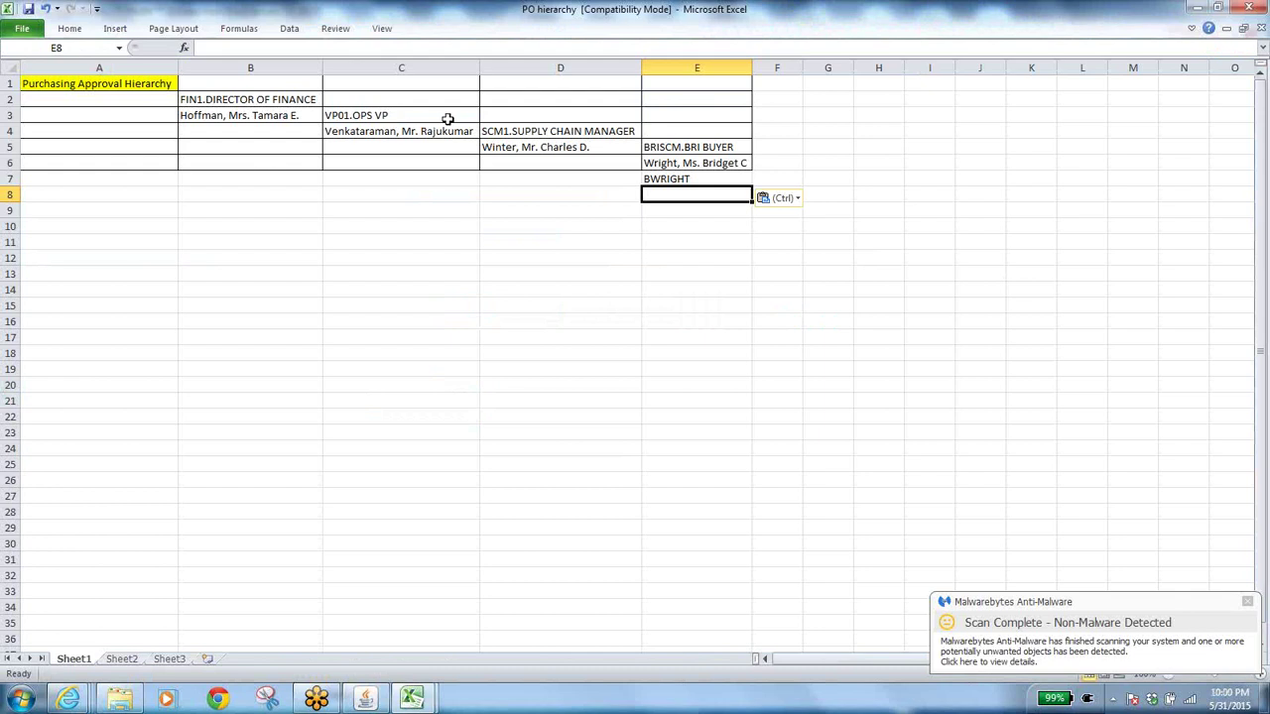
Step: Review the remaining approvers in the hierarchy and copy the Supply Chain Manager's name from cell D5
click(559, 150)
click(388, 130)
click(257, 115)
click(522, 147)
key(ctrl+c)
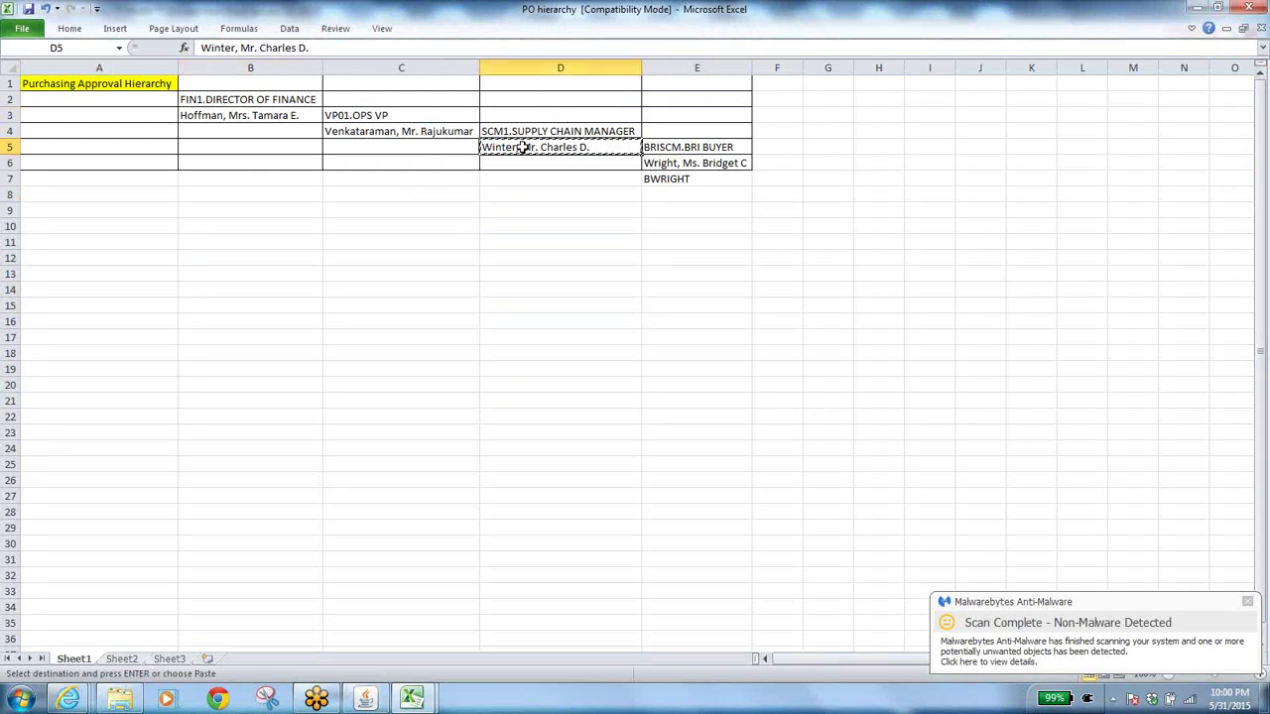
Step: Switch to Oracle Applications and query the Users form for the Supply Chain Manager by Person
key(alt+Tab)
key(F11)
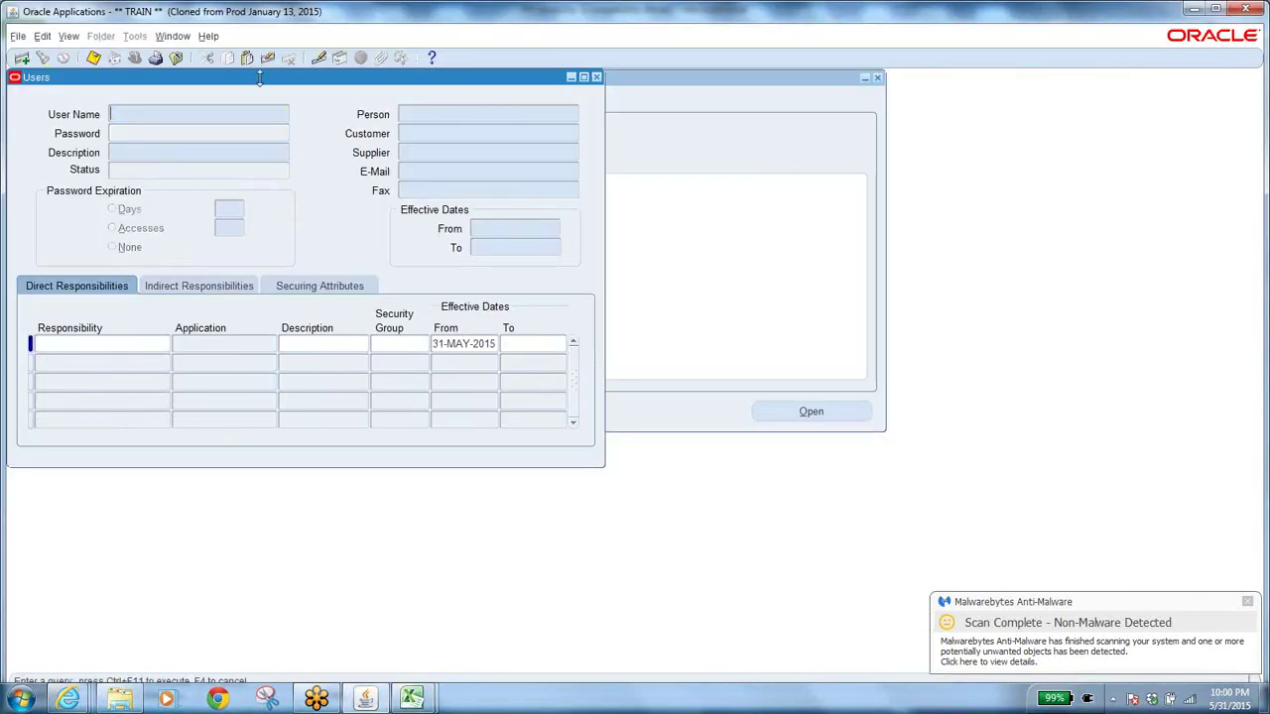
click(435, 115)
text(Winter%)
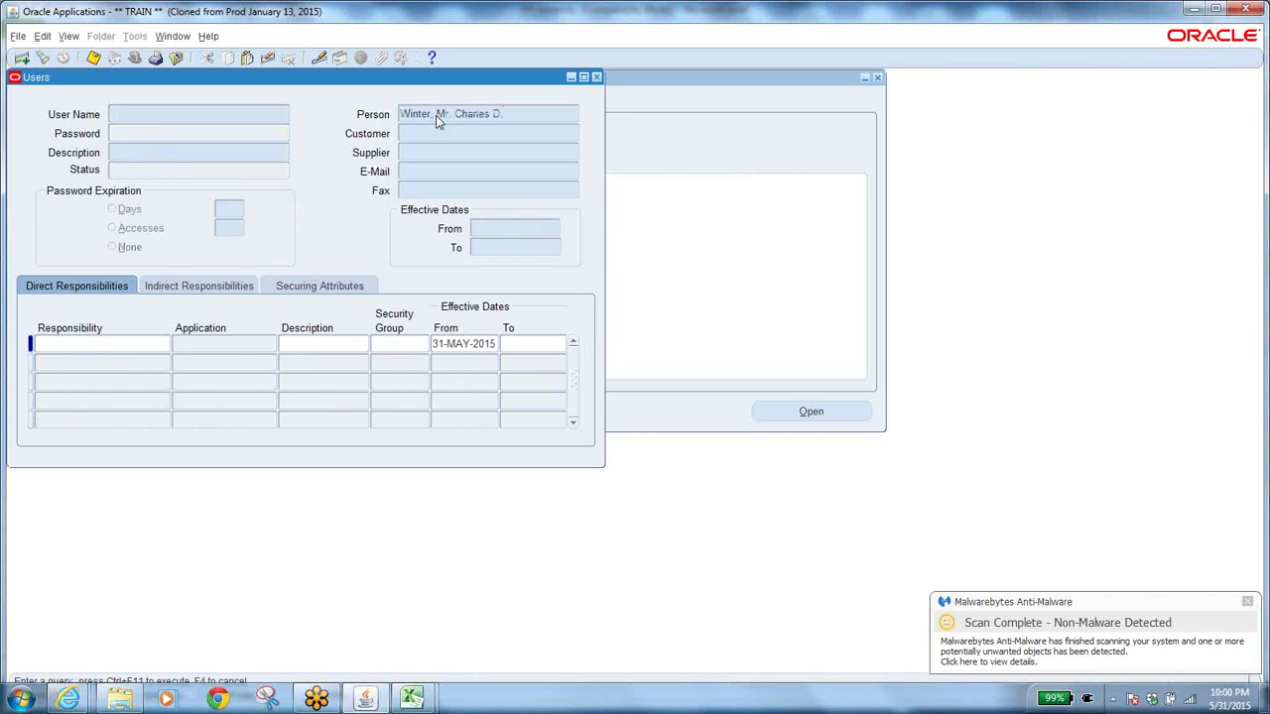
key(ctrl+F11)
Step: Copy the Supply Chain Manager's user name into cell D6 of the PO hierarchy workbook
drag(159, 112, 113, 115)
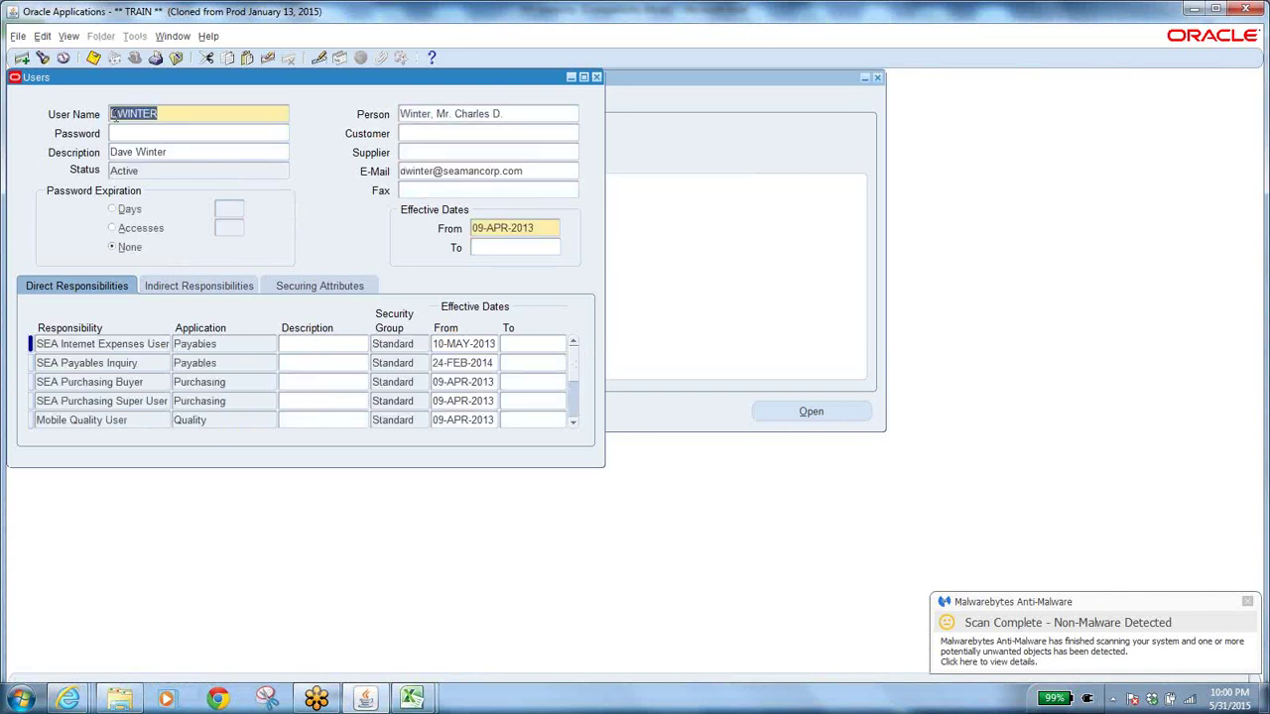
key(alt+Tab)
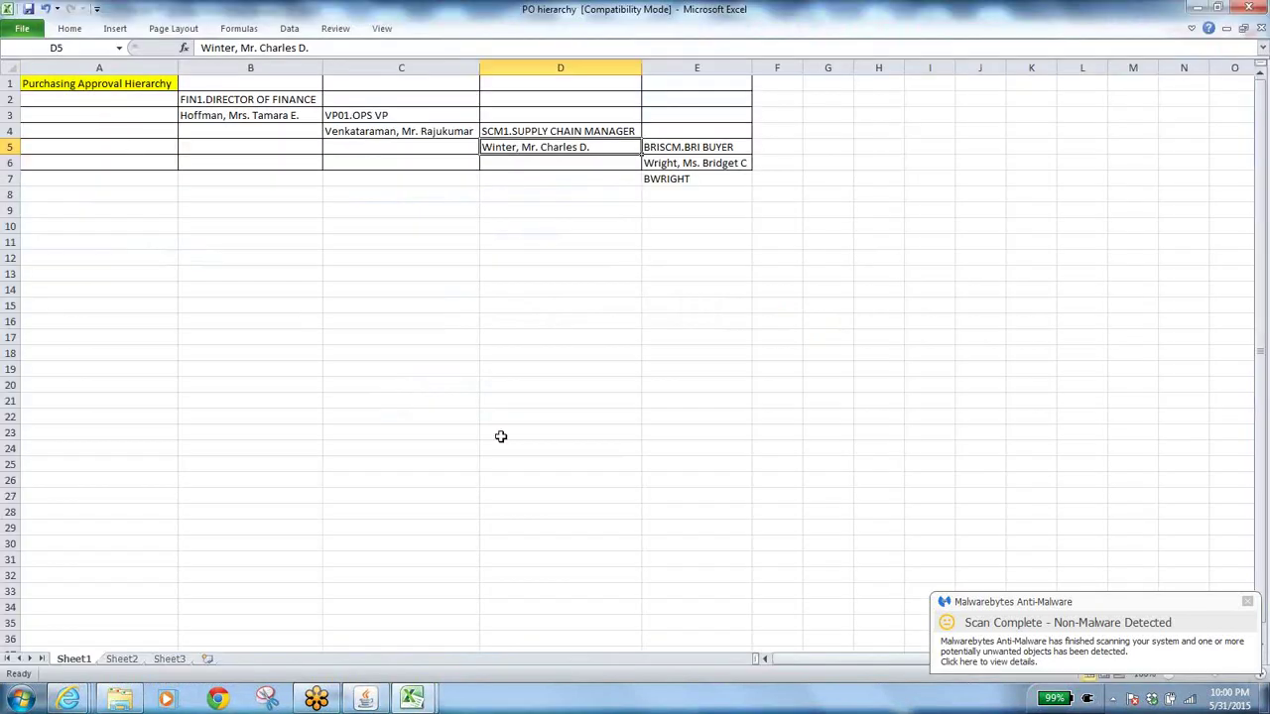
click(571, 161)
key(ctrl+v)
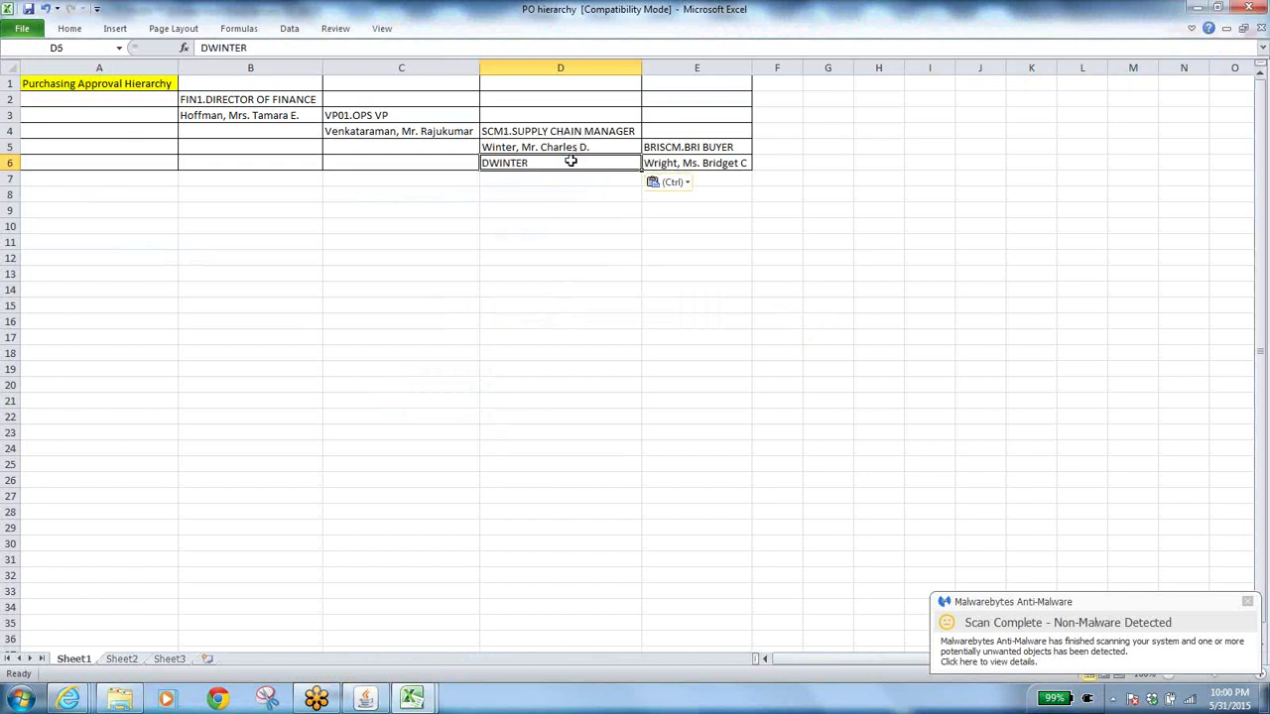
Step: Copy the Ops VP's name from cell C4 and query the Oracle Users form by Person with it
click(417, 133)
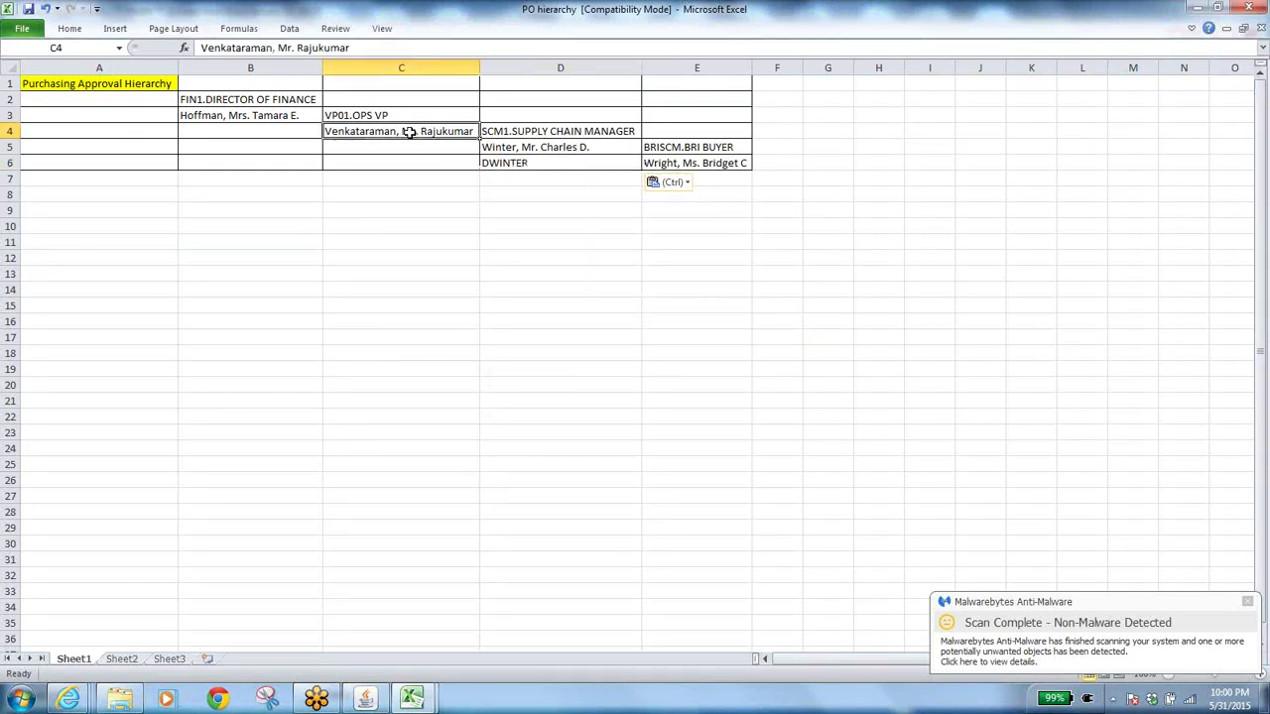
key(ctrl+c)
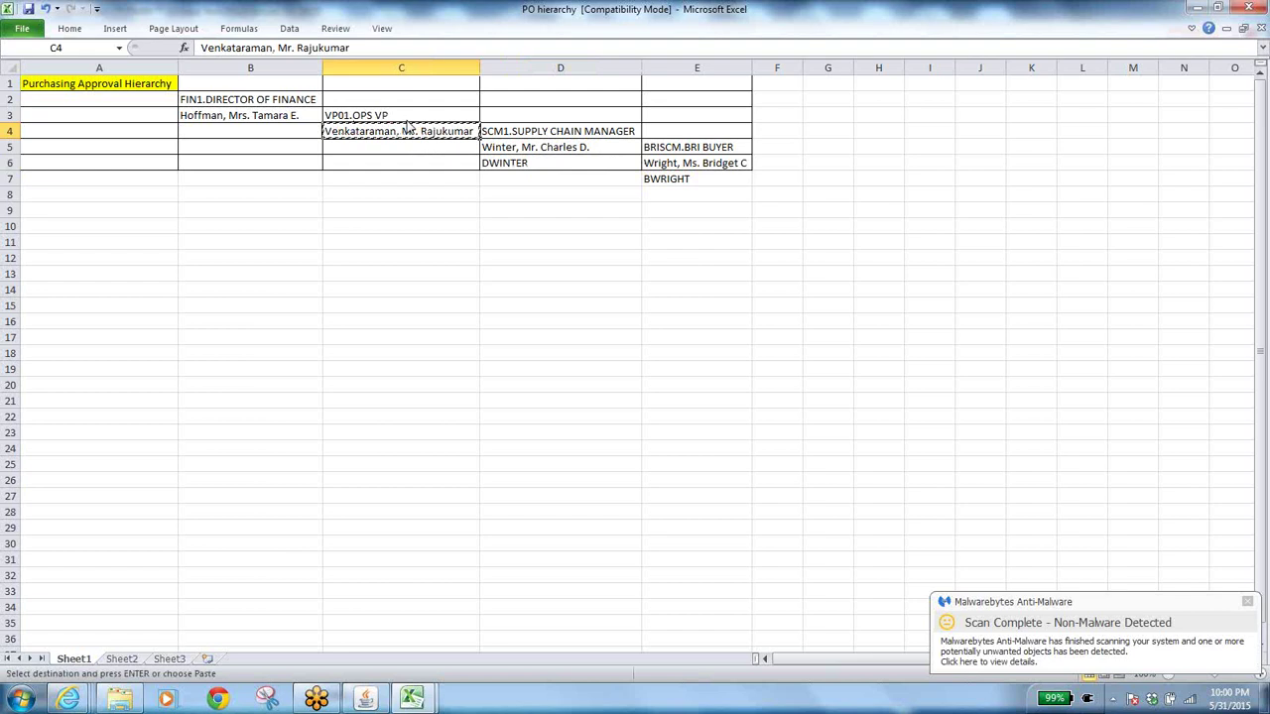
key(alt+Tab)
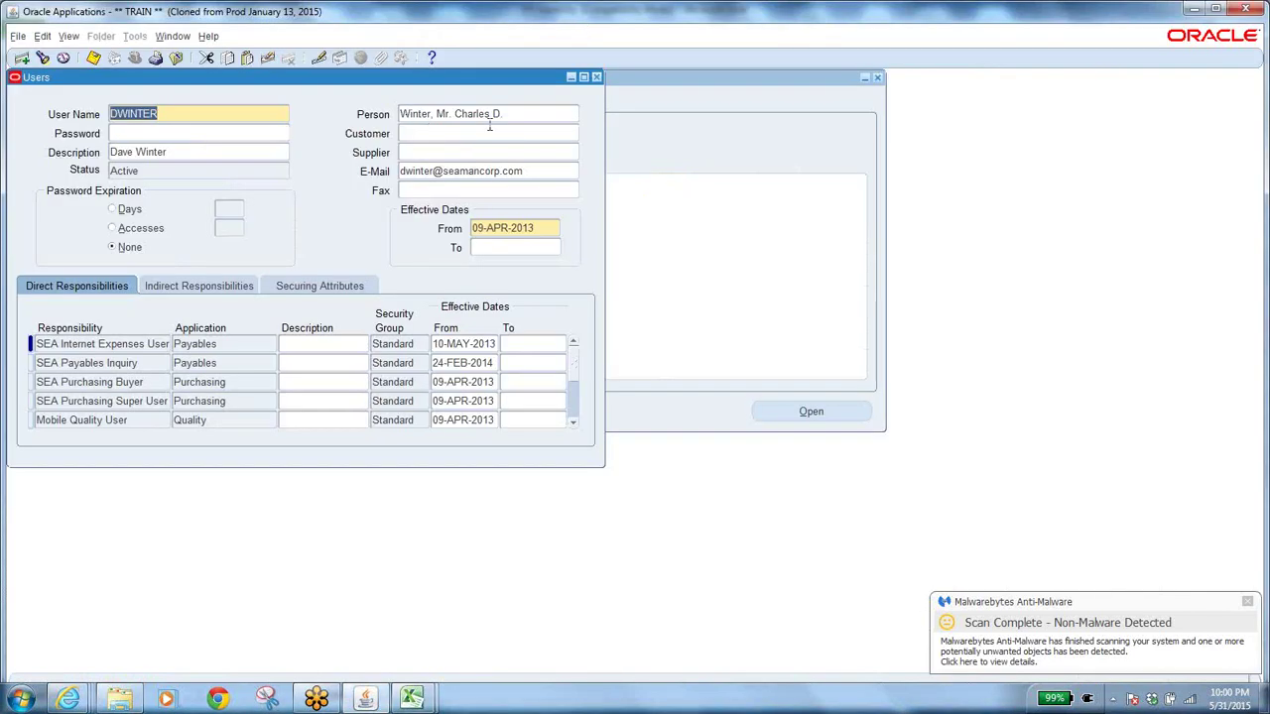
key(F11)
click(454, 118)
key(ctrl+v)
key(ctrl+F11)
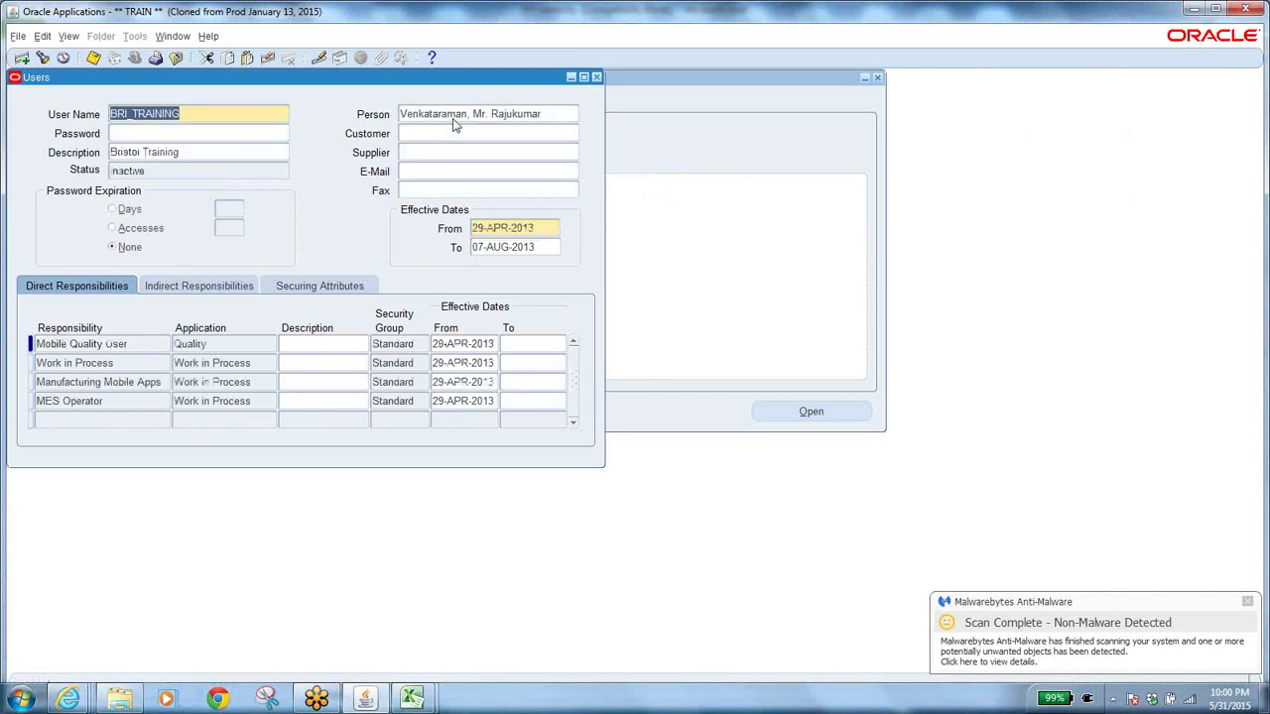
Step: Copy the user name BRI_TRAINING from the Users form into cell C5 of the PO hierarchy workbook
click(170, 114)
click(220, 113)
drag(215, 113, 4, 117)
key(alt+Tab)
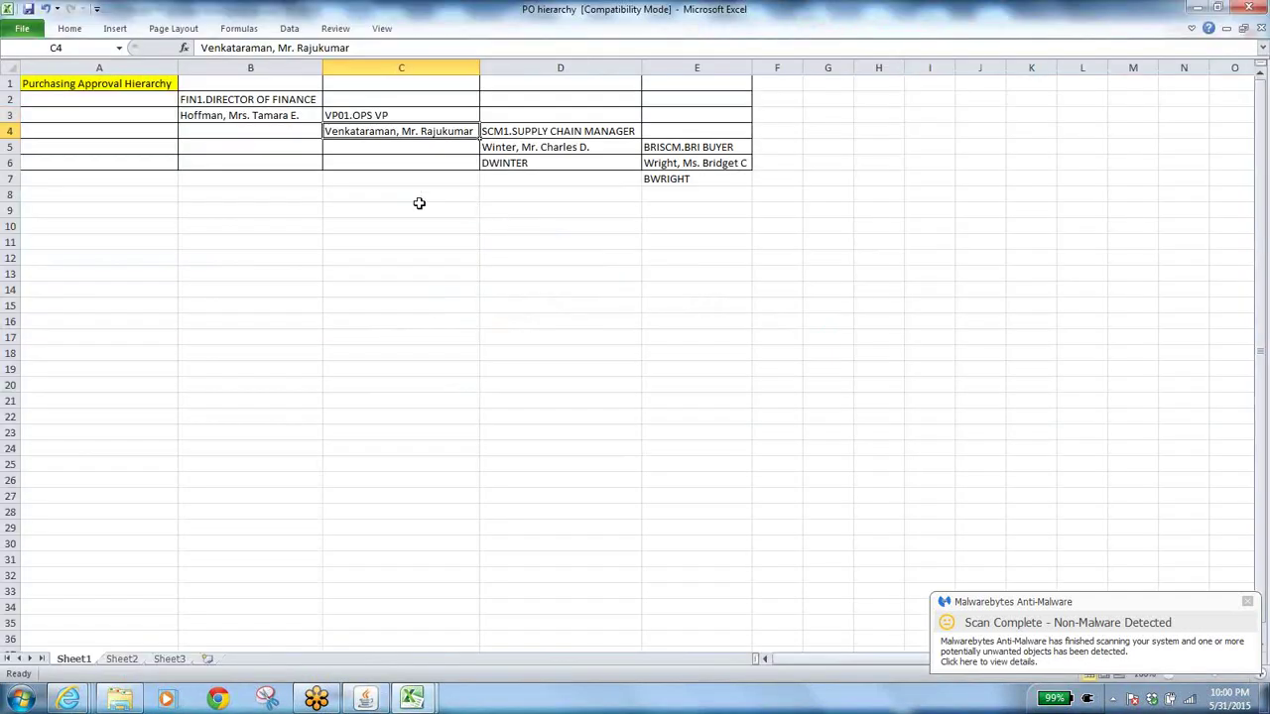
click(397, 148)
key(ctrl+v)
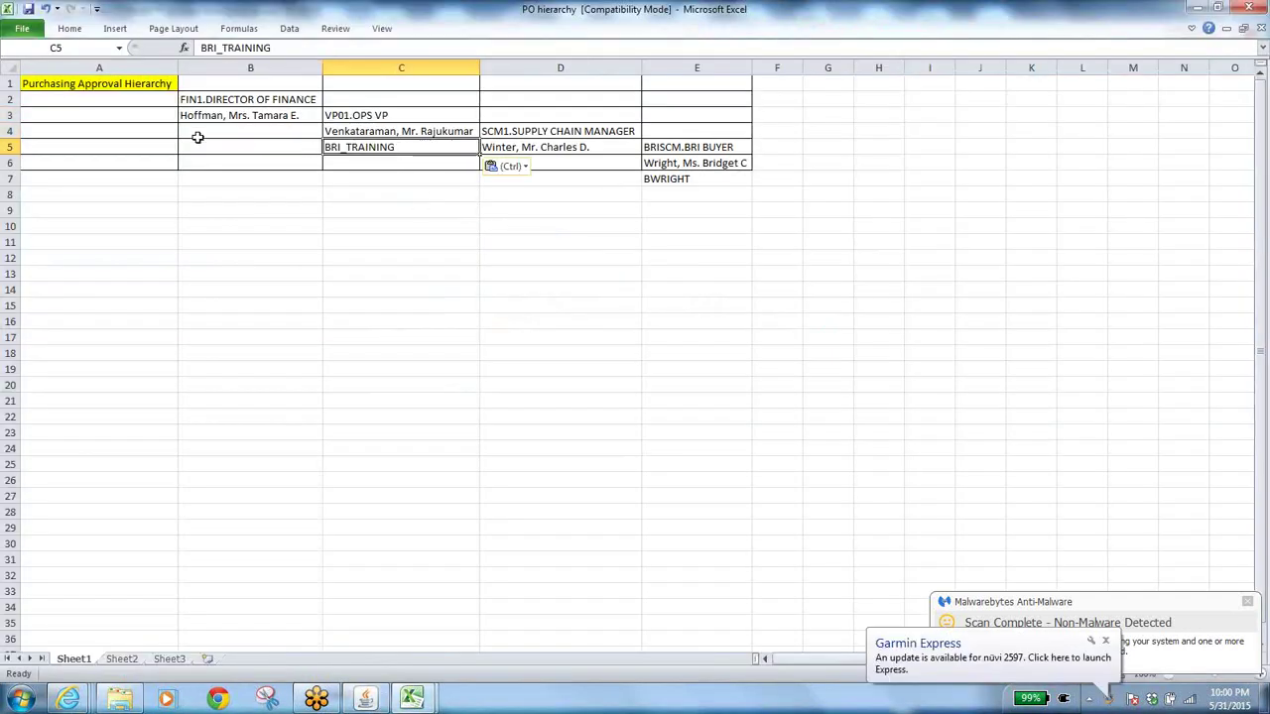
Step: Copy the Director of Finance's name from cell B3 and query the Oracle Users form by Person with it
click(257, 116)
key(ctrl)
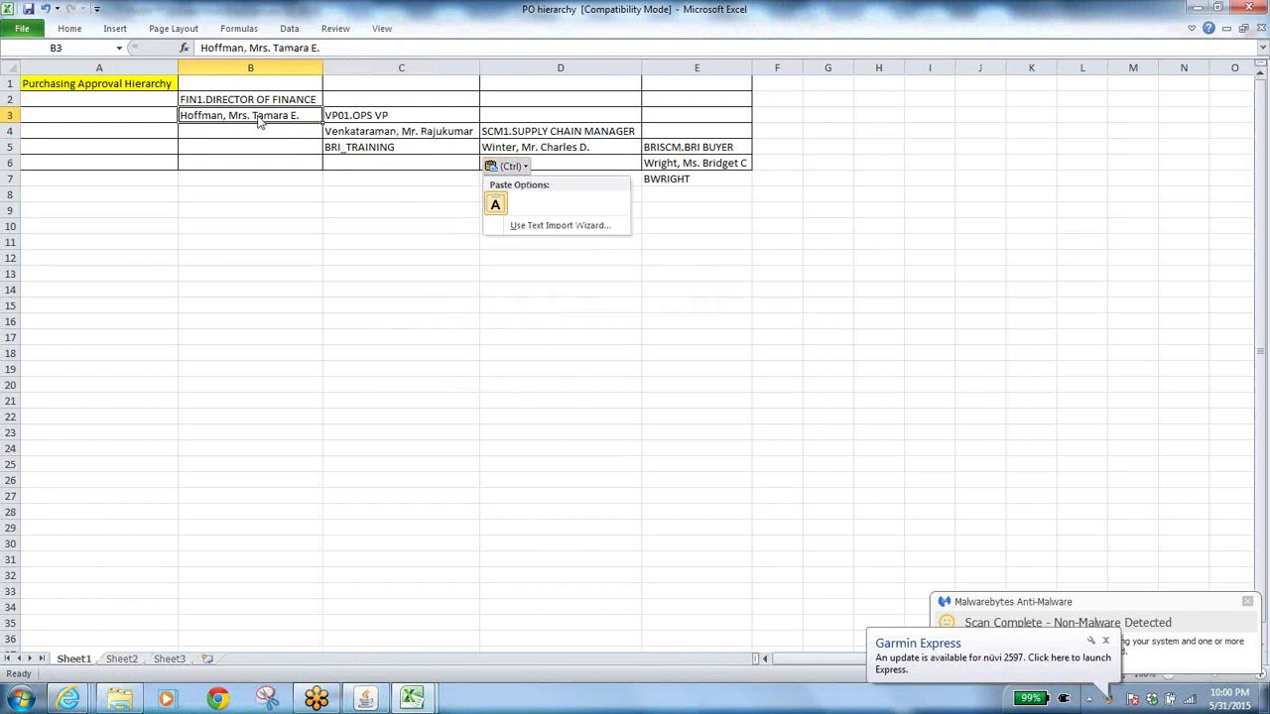
key(Escape)
key(ctrl+c)
key(alt+Tab)
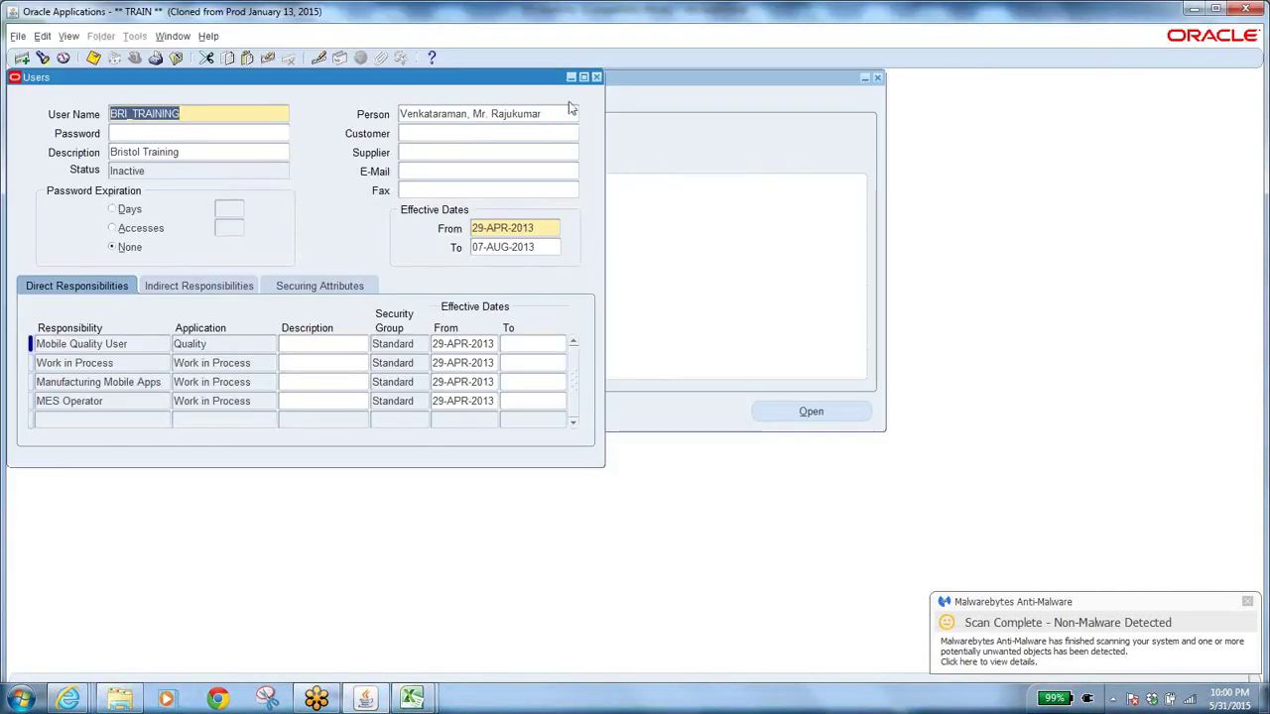
key(F11)
click(529, 113)
key(ctrl+v)
key(ctrl+F11)
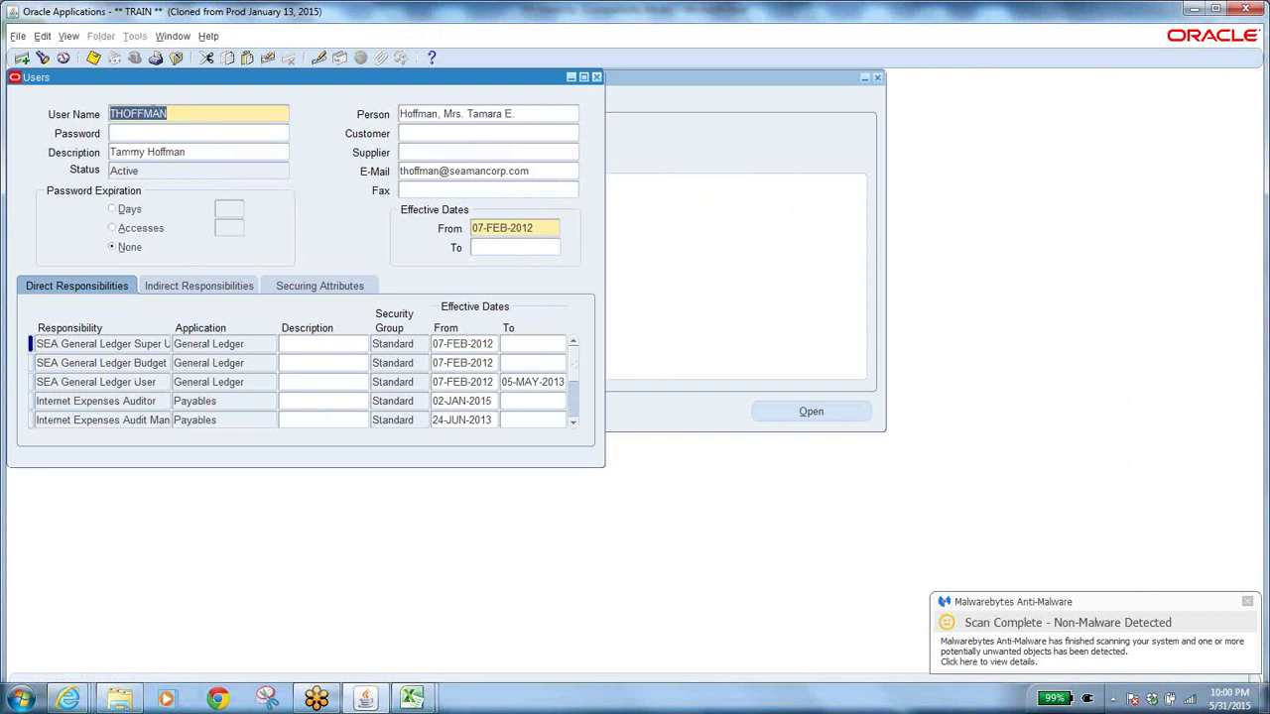
Step: Copy the Director of Finance's user name from the Users form into cell B4 of the PO hierarchy workbook
right_click(148, 111)
click(174, 130)
key(alt+Tab)
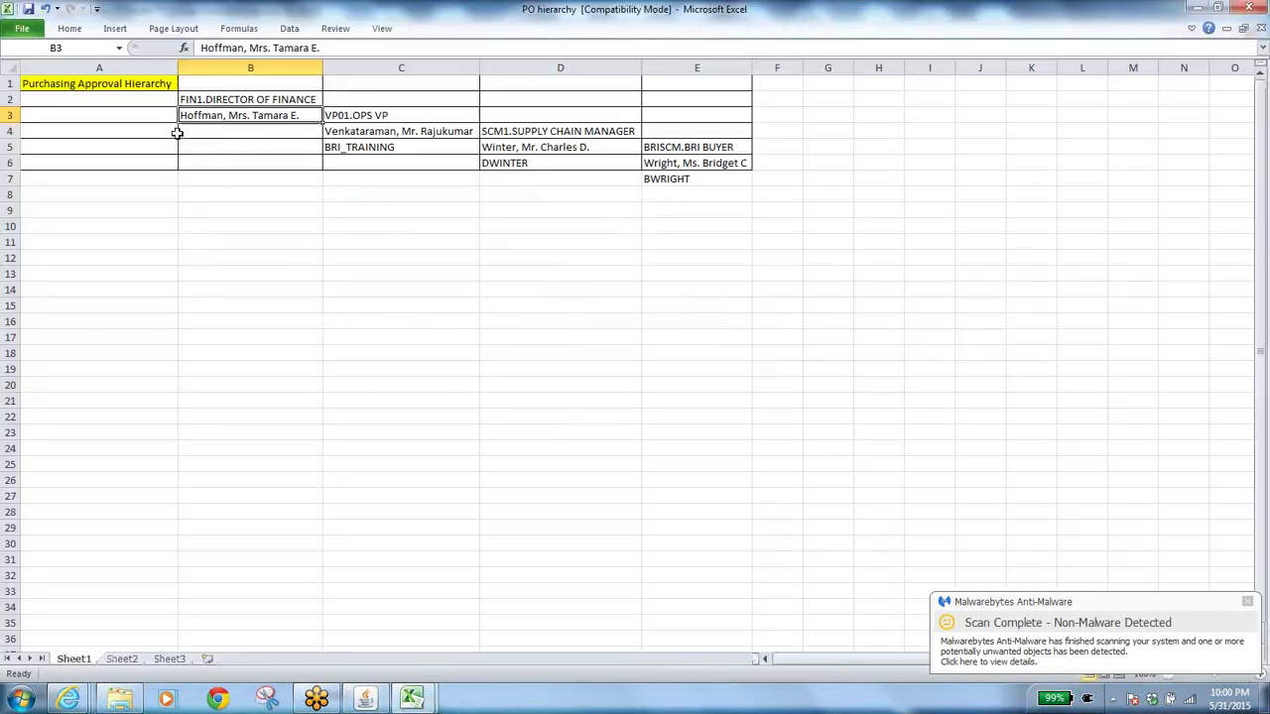
click(265, 132)
key(ctrl+v)
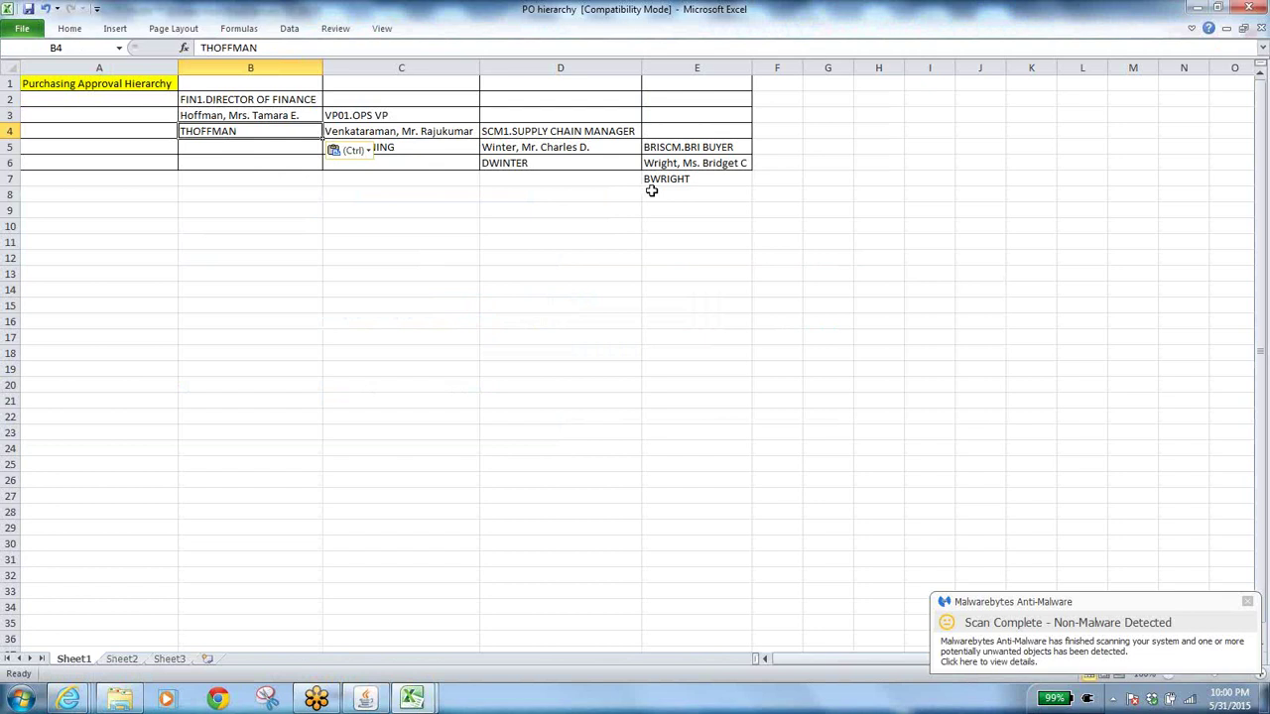
Step: Copy the buyer's name from cell E6 of the PO hierarchy workbook and switch to Oracle Applications
click(724, 147)
click(703, 164)
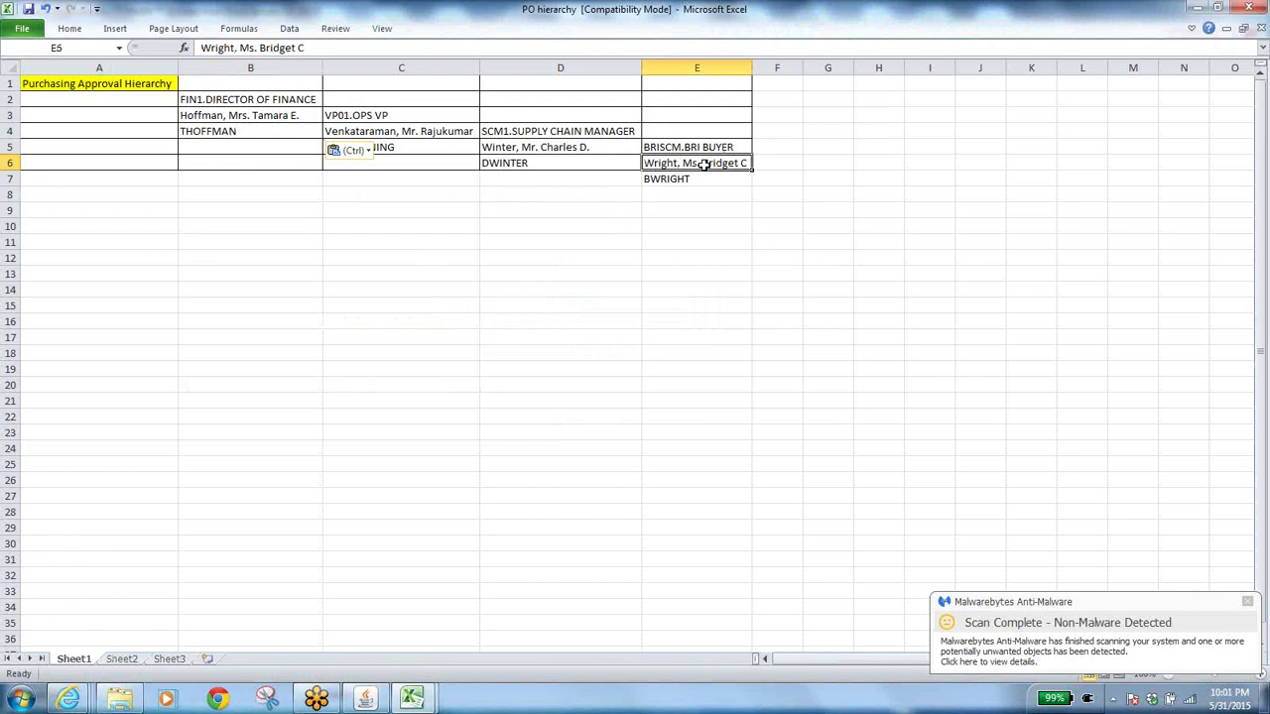
click(686, 179)
click(709, 149)
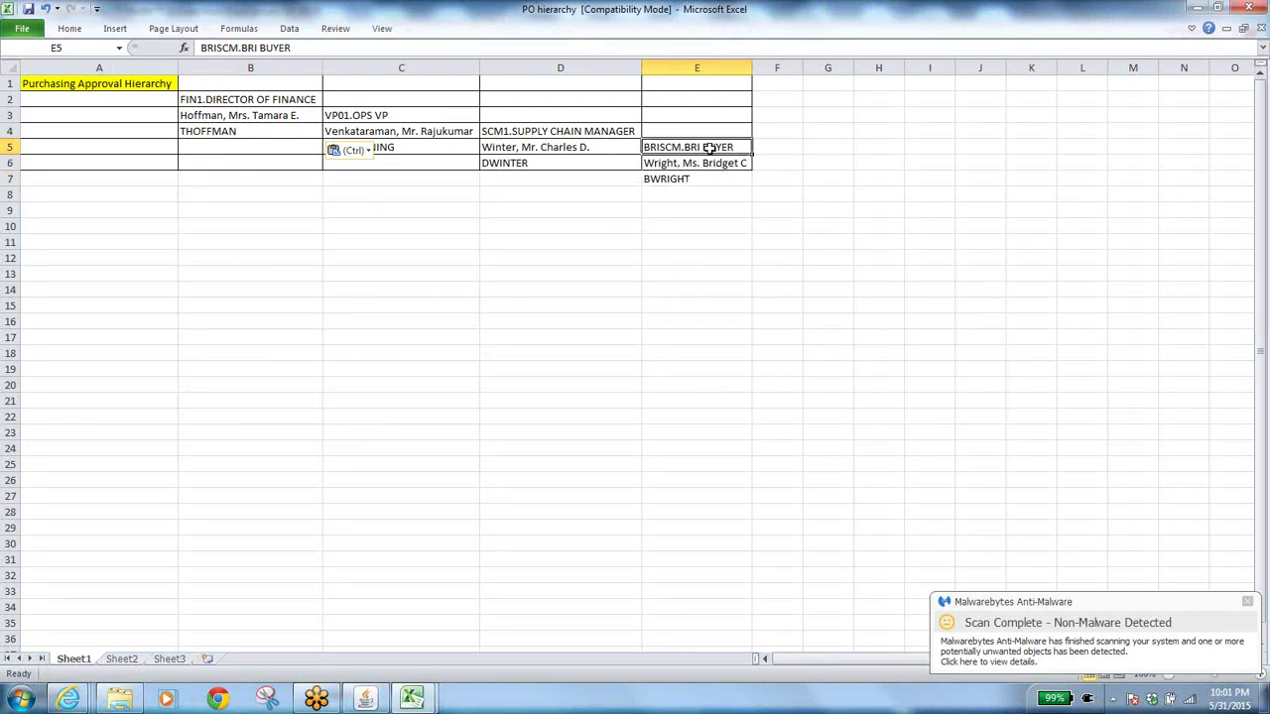
click(712, 166)
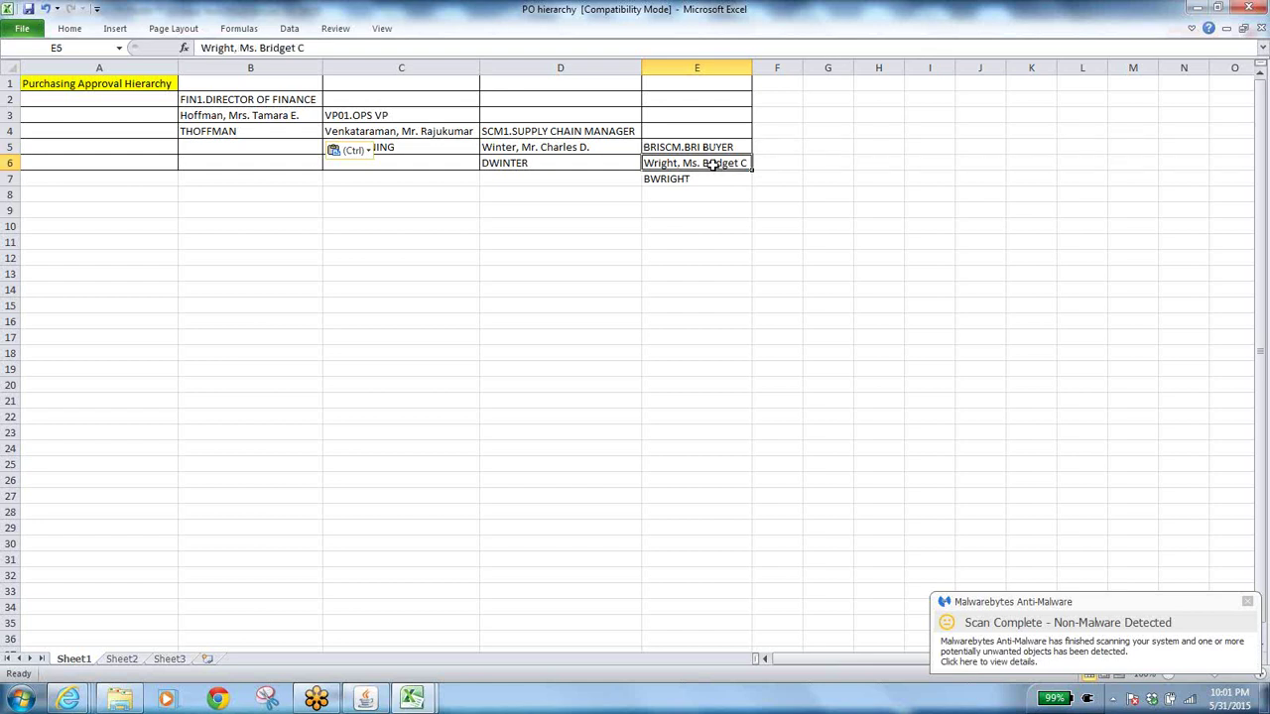
key(ctrl+c)
key(alt+Tab)
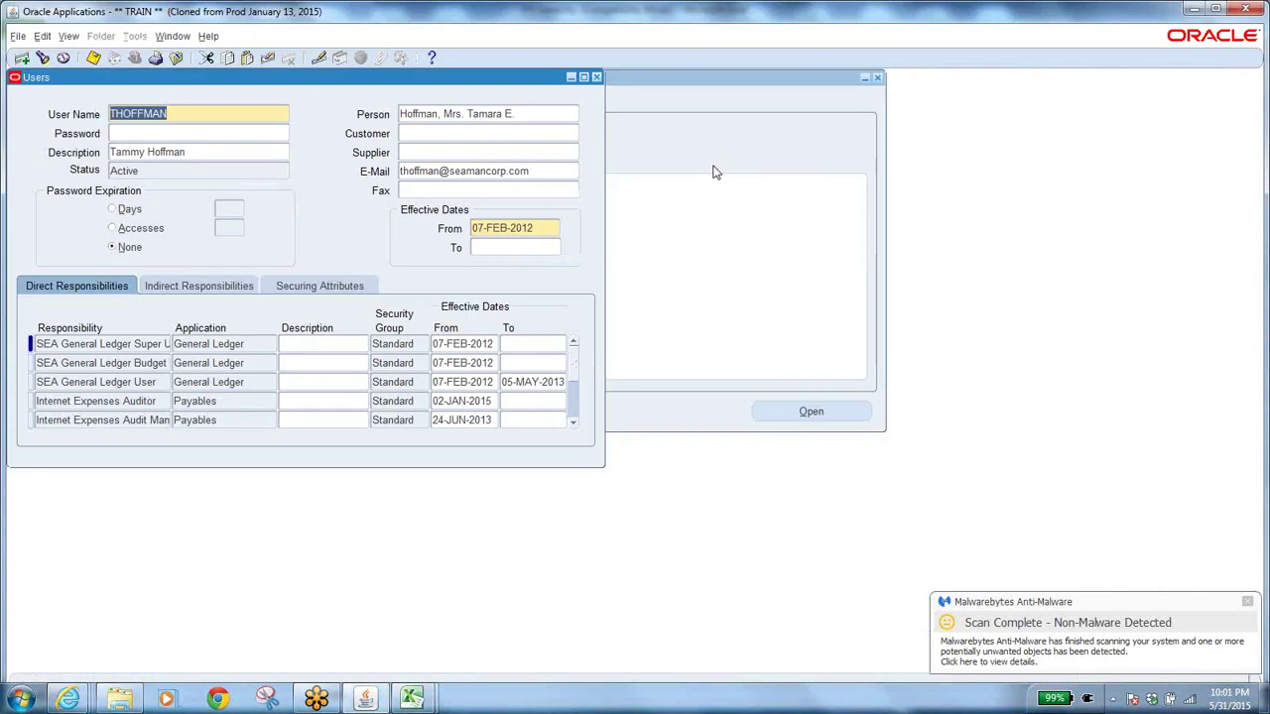
Step: Close the Users form and switch to the Global Super HRMS Manager responsibility, searching for hr%
key(F4)
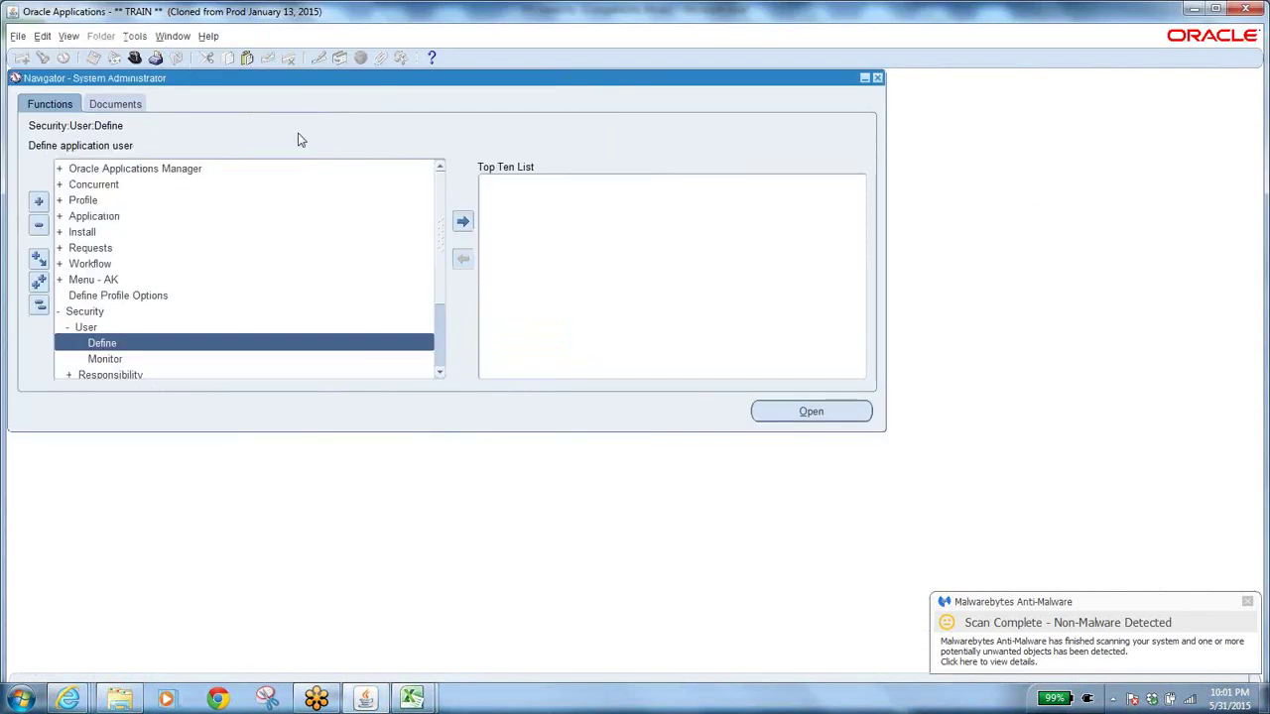
click(135, 57)
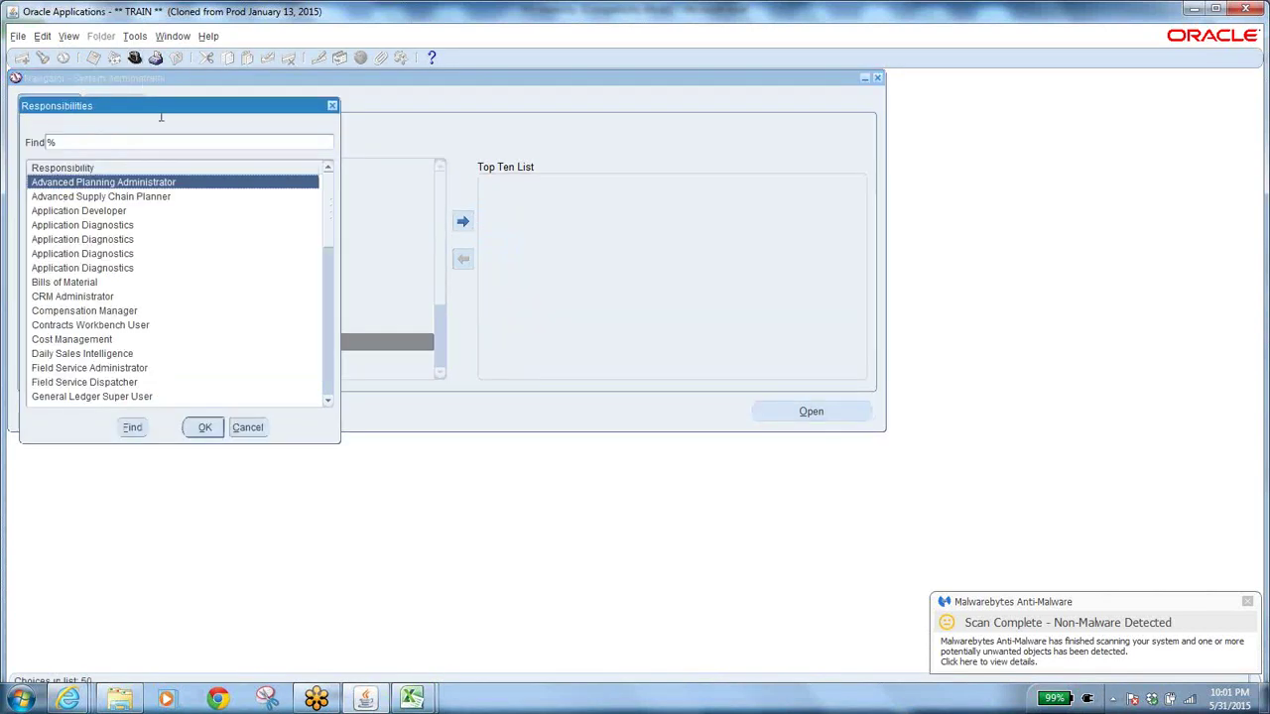
drag(330, 218, 382, 140)
click(100, 141)
text(hr%)
key(Return)
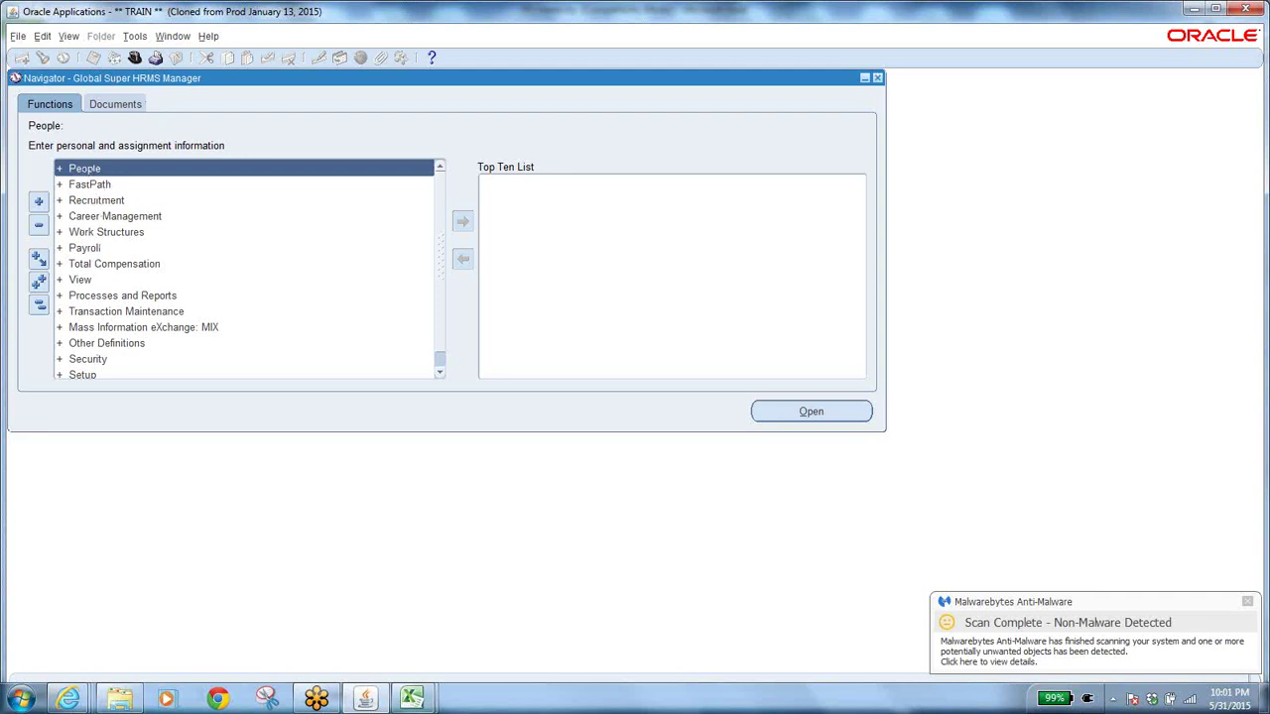
Step: Recopy the buyer's name from the PO hierarchy workbook and open People: Enter and Maintain in Oracle Applications
click(412, 699)
click(490, 655)
key(ctrl+c)
key(alt+Tab)
double_click(93, 169)
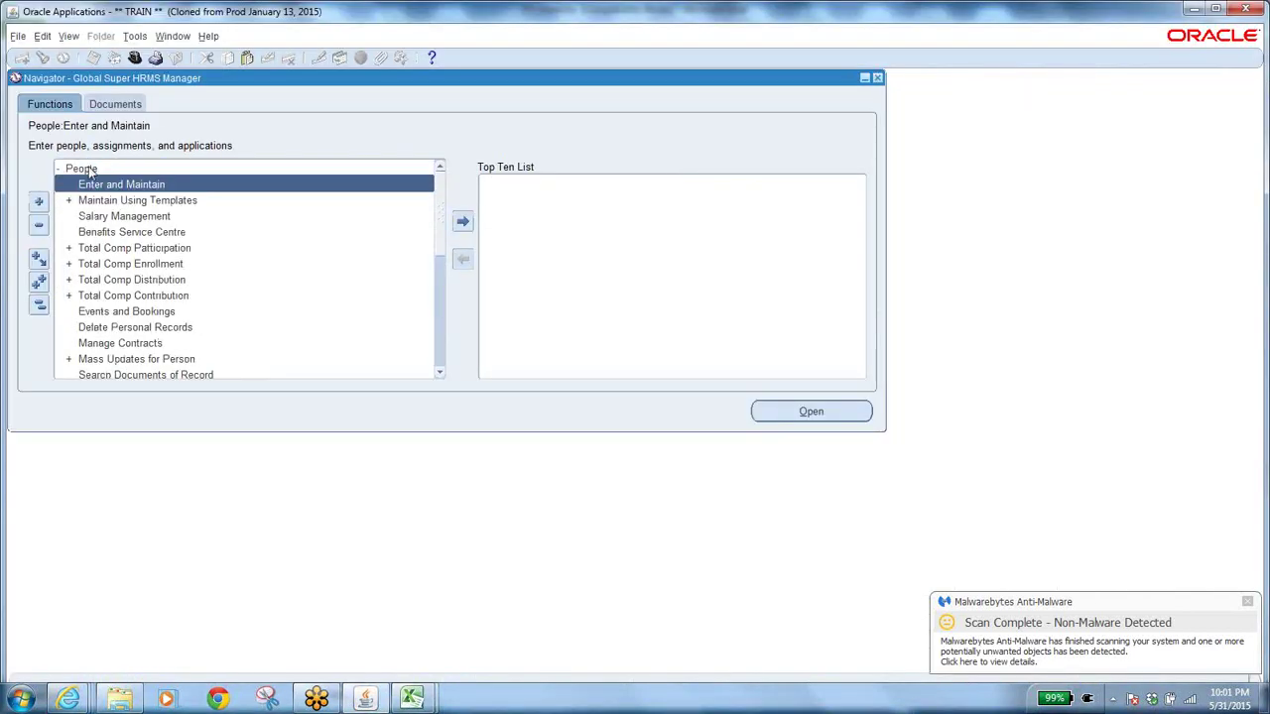
click(129, 189)
double_click(129, 185)
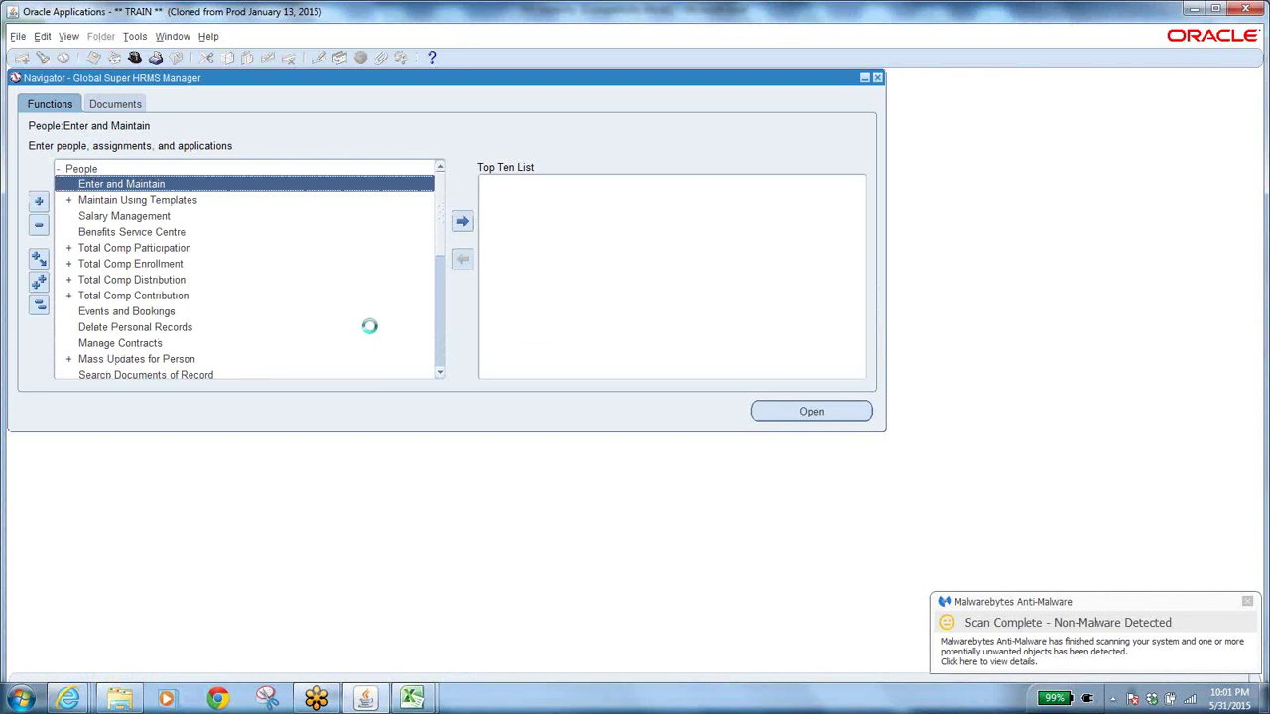
Step: Copy the buyer's name from cell E6 of the PO hierarchy workbook into the Full Name field of Oracle's Find Person form
mouse_move(412, 698)
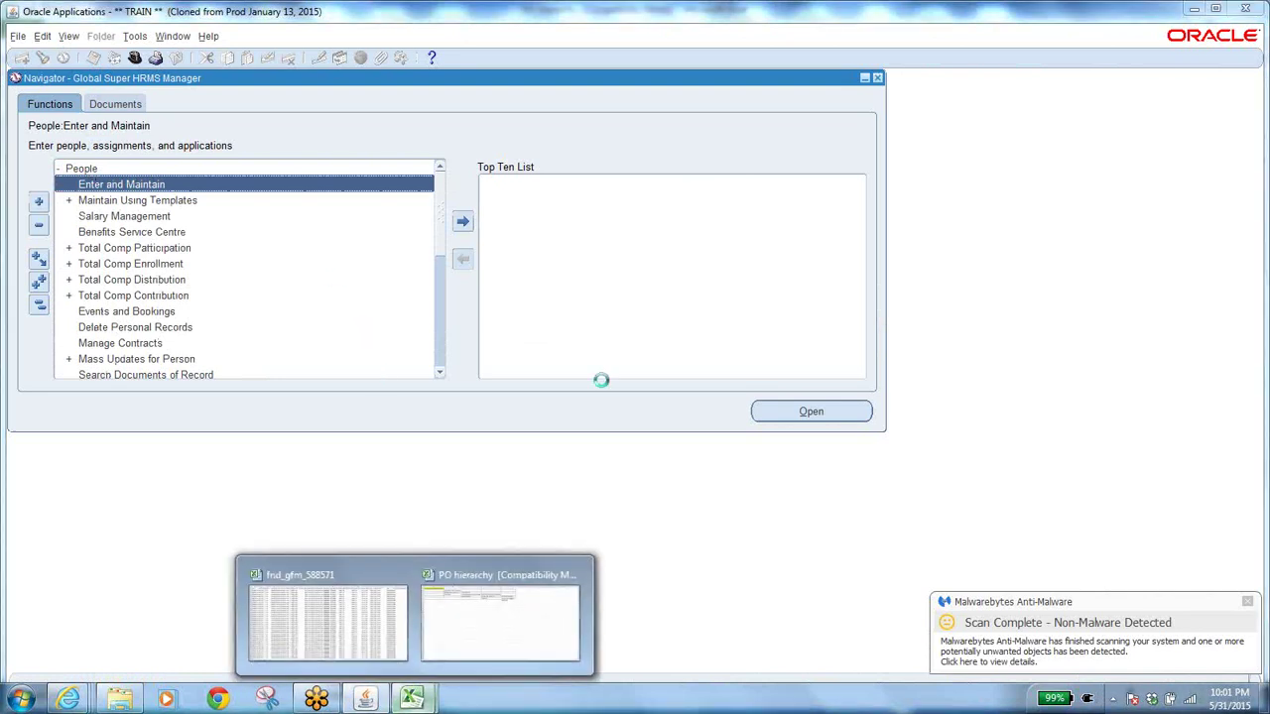
click(522, 635)
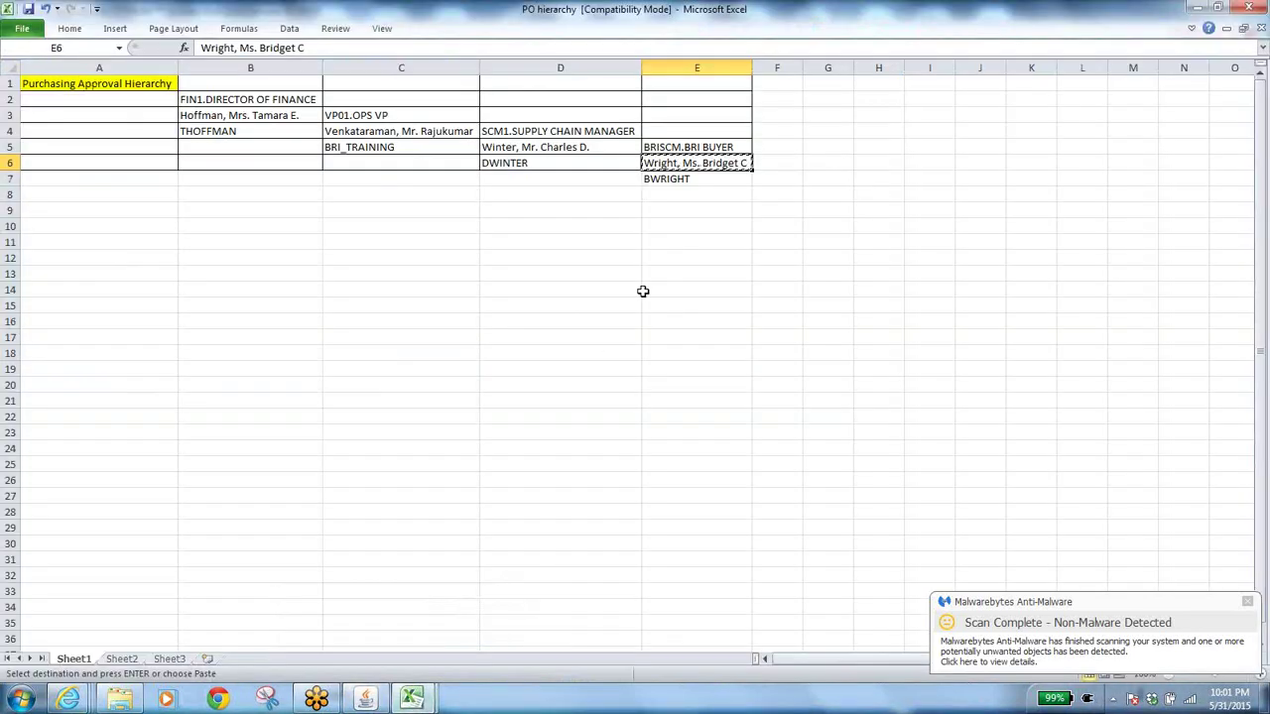
right_click(686, 168)
click(727, 191)
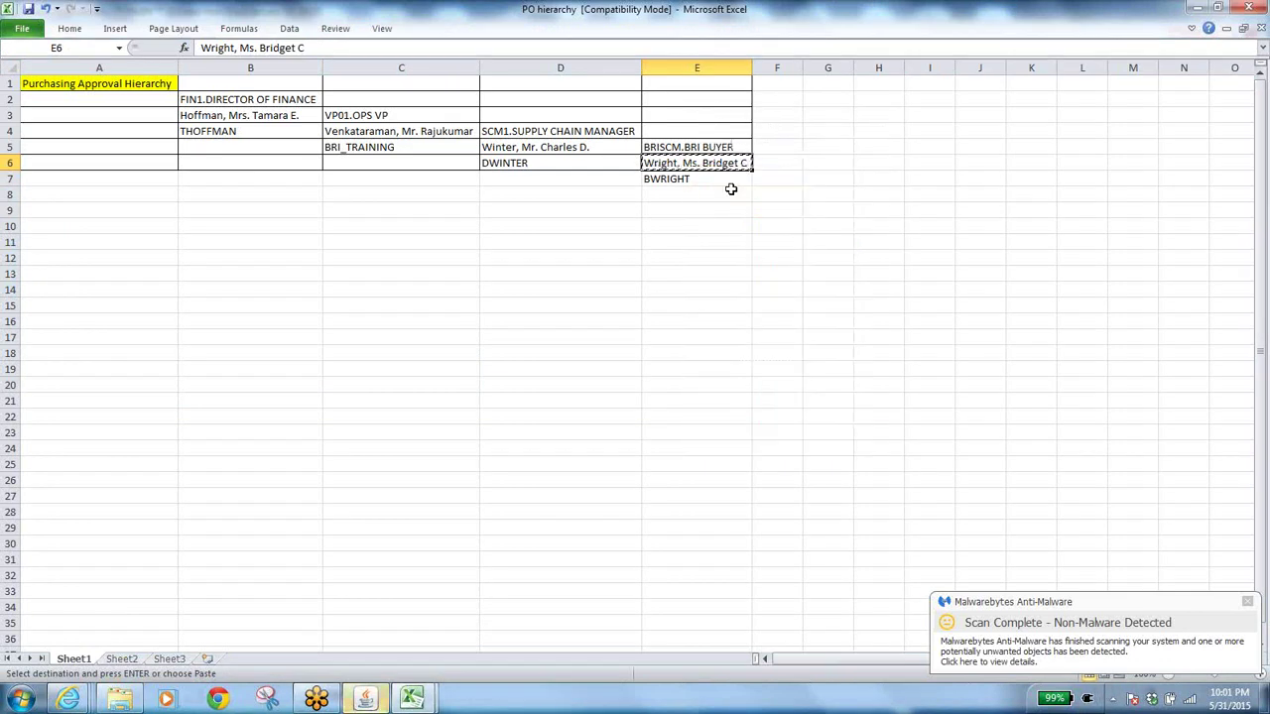
key(alt+Tab)
click(263, 215)
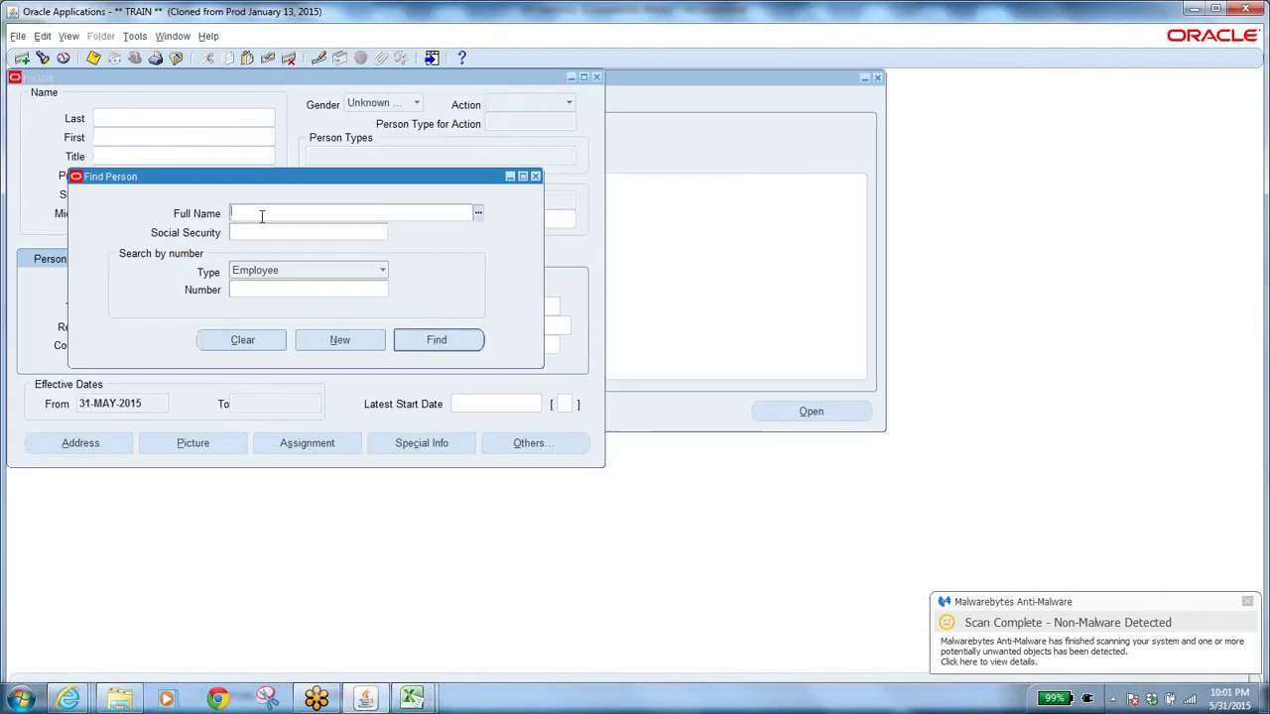
key(ctrl+v)
Step: Enter the buyer's employee number in Find Person and retrieve the person record
key(Tab)
key(Tab)
key(Tab)
text(13)
click(425, 342)
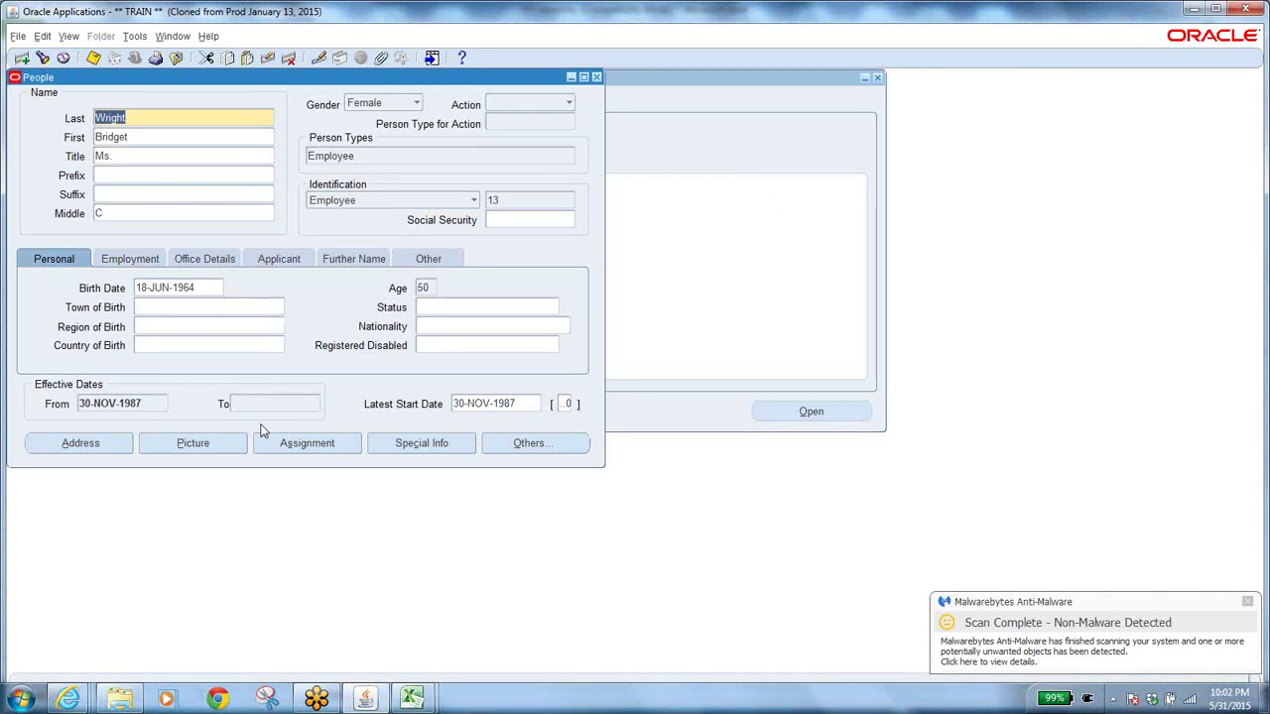
Step: Open the buyer's assignment and copy its position, BRISCM.BRI BUYER, into cell E8 of the PO hierarchy workbook
click(298, 443)
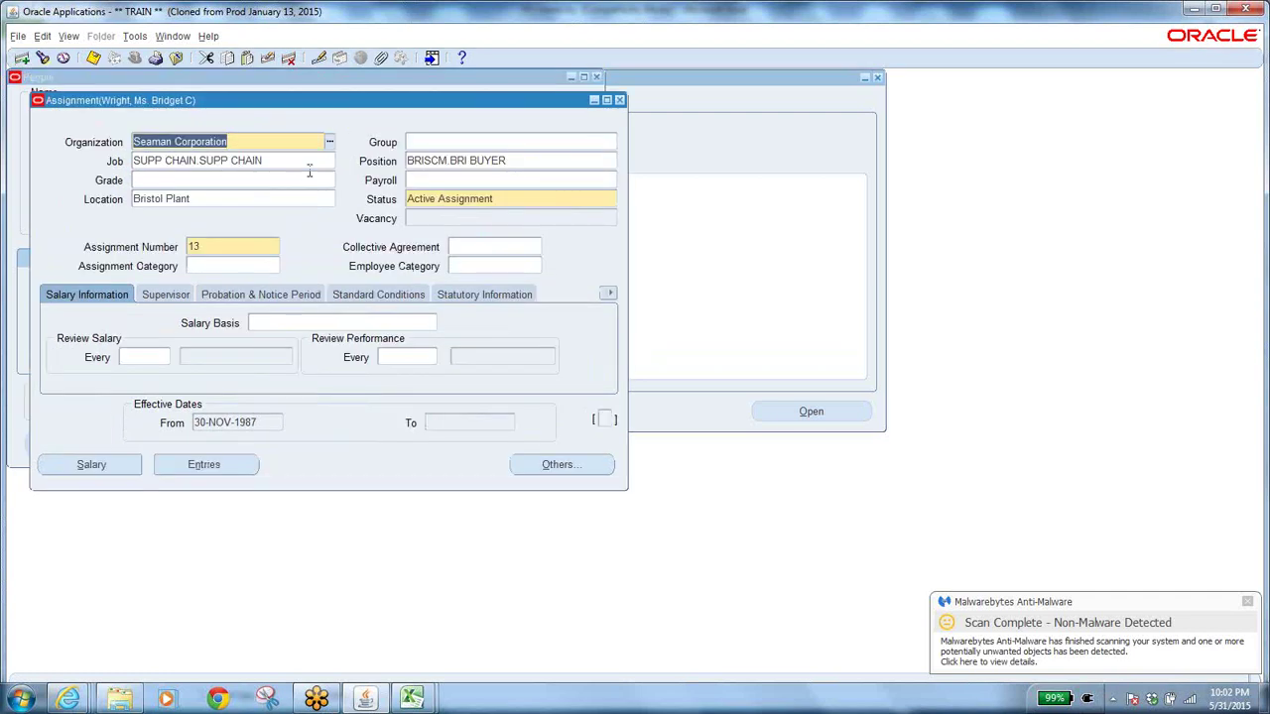
click(513, 164)
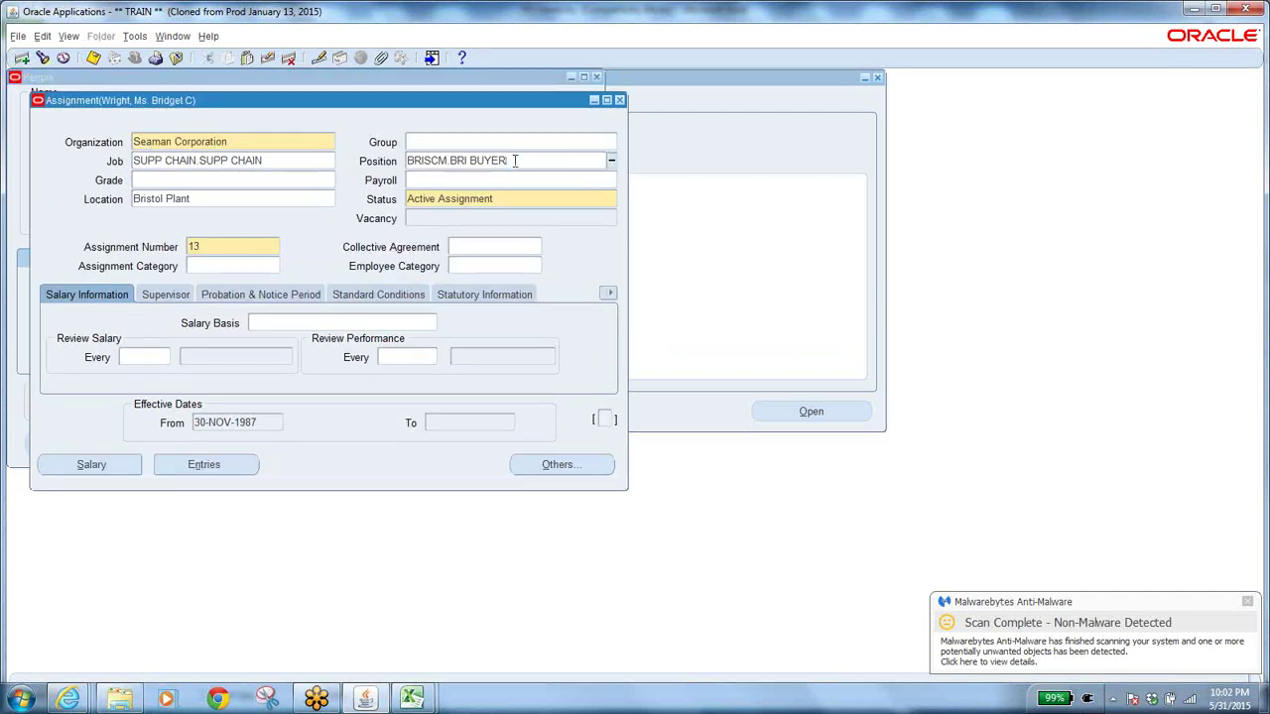
drag(513, 161, 226, 193)
drag(528, 159, 403, 159)
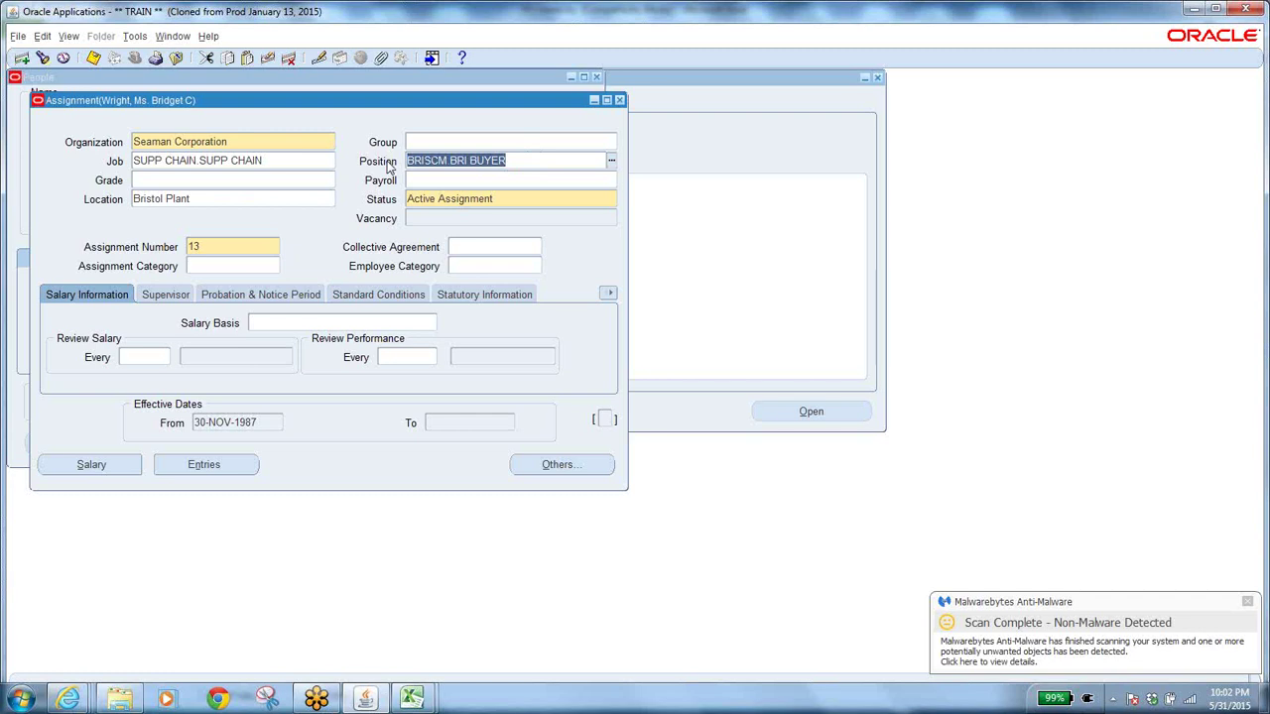
key(alt+Tab)
click(692, 194)
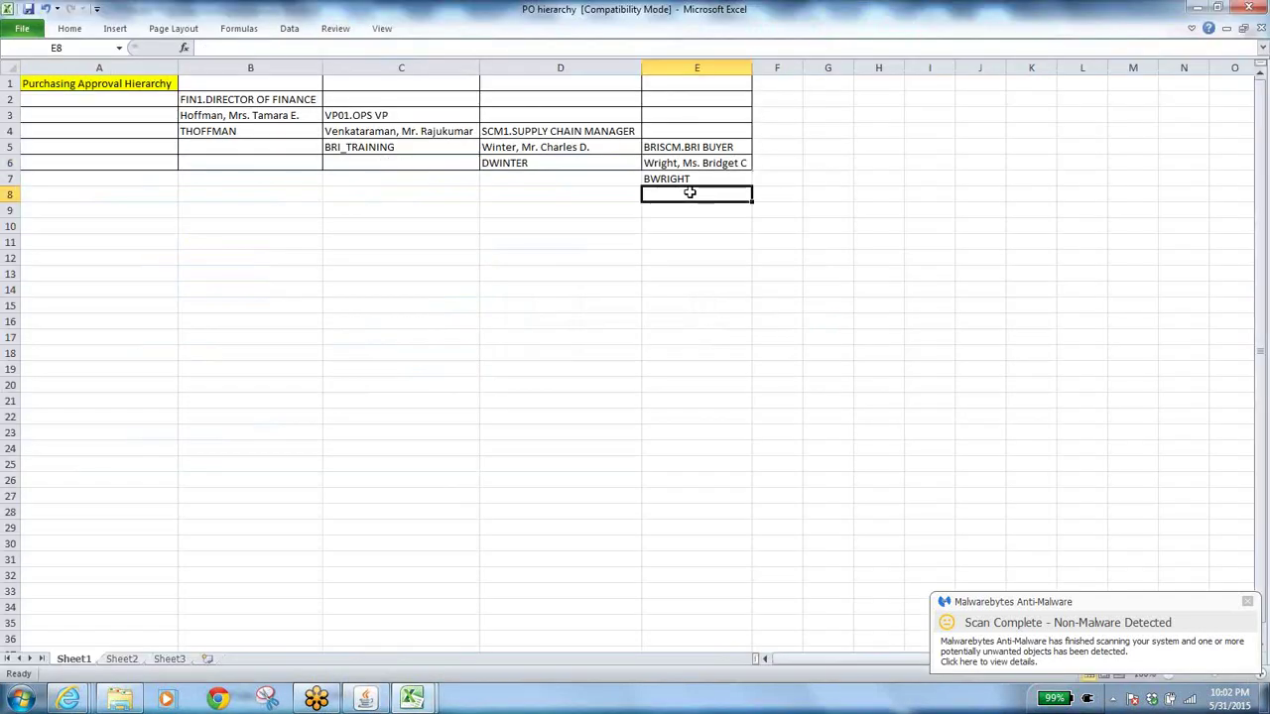
key(ctrl+v)
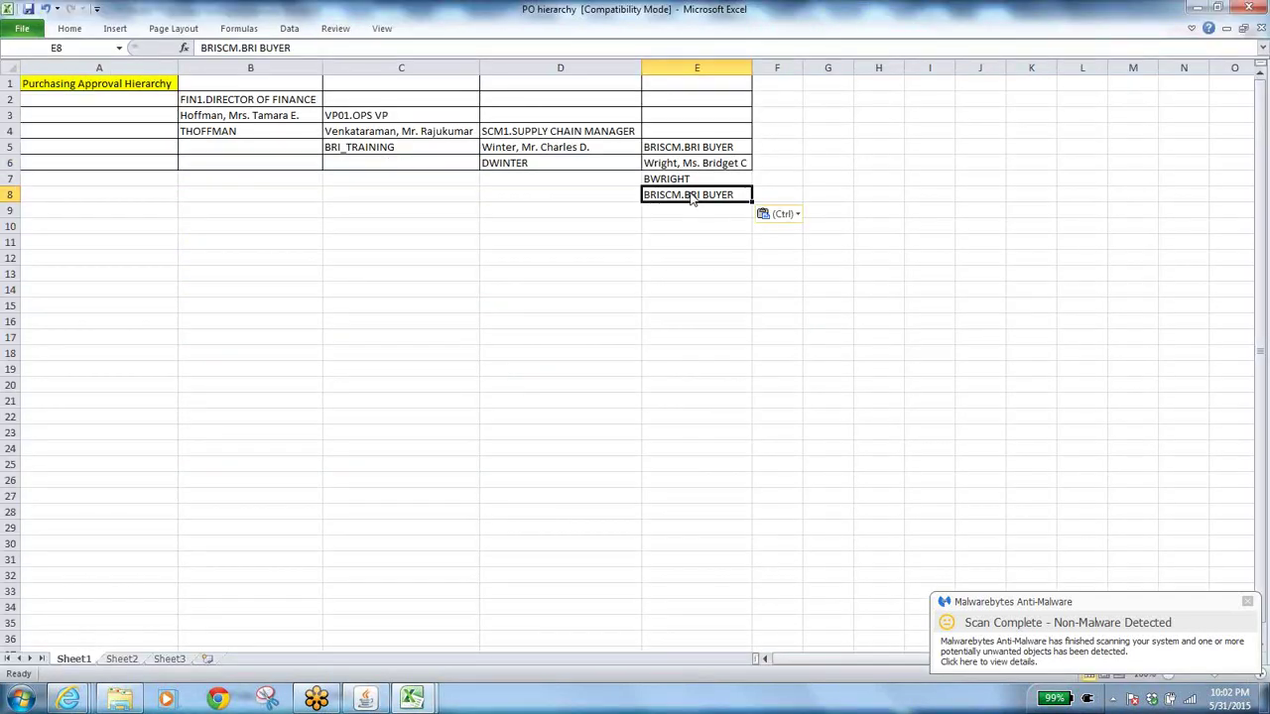
Step: Compare the supervisor on the buyer's Oracle assignment with the Supply Chain Manager in cell D5 of the PO hierarchy workbook
key(alt+Tab)
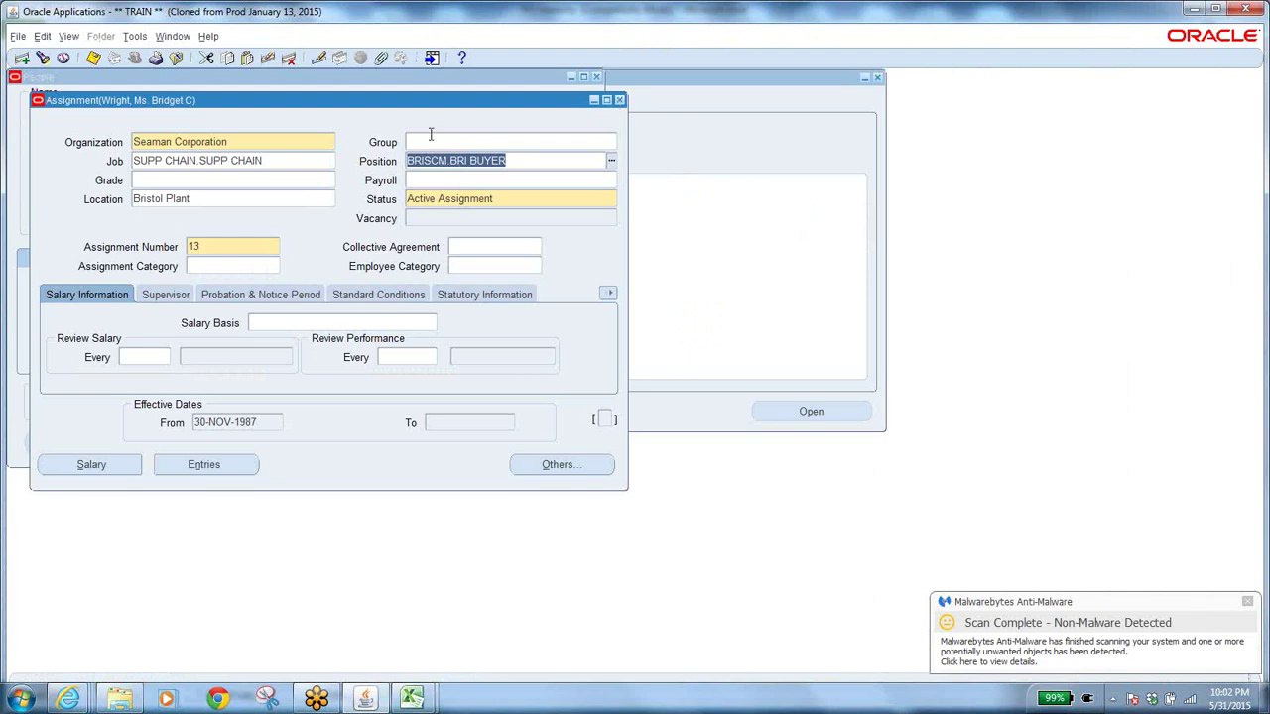
click(286, 160)
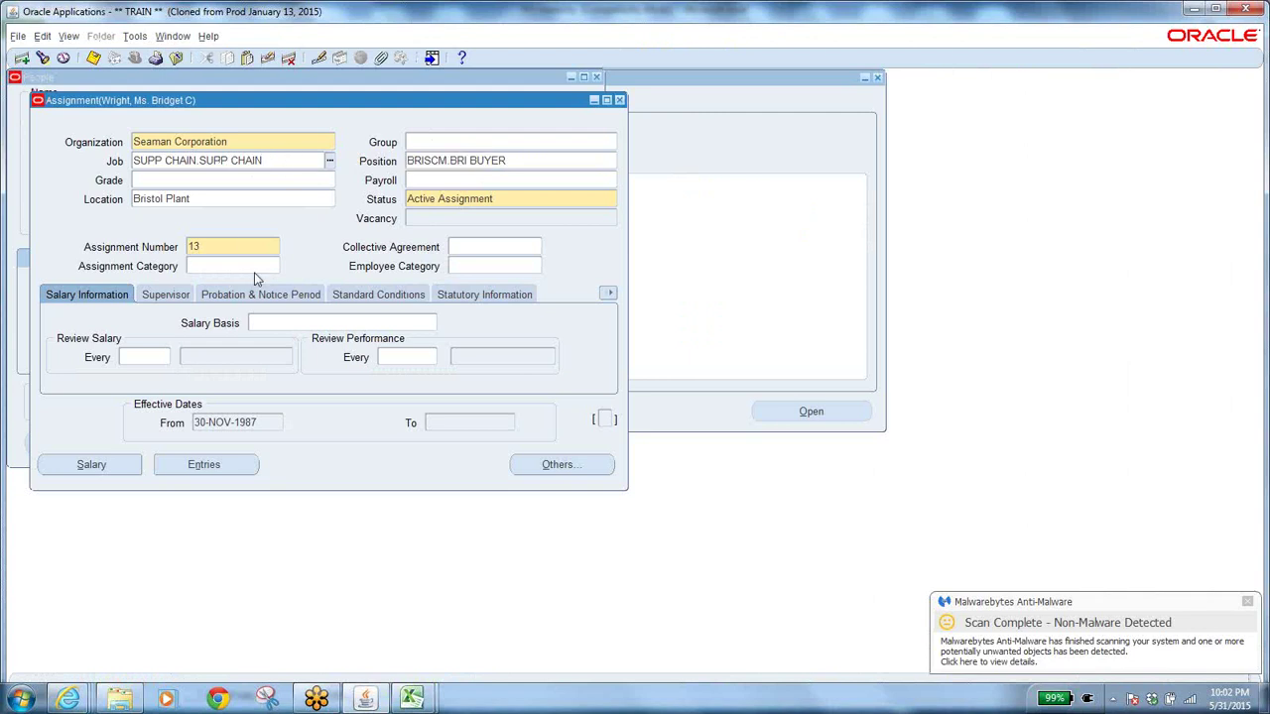
click(164, 295)
click(286, 323)
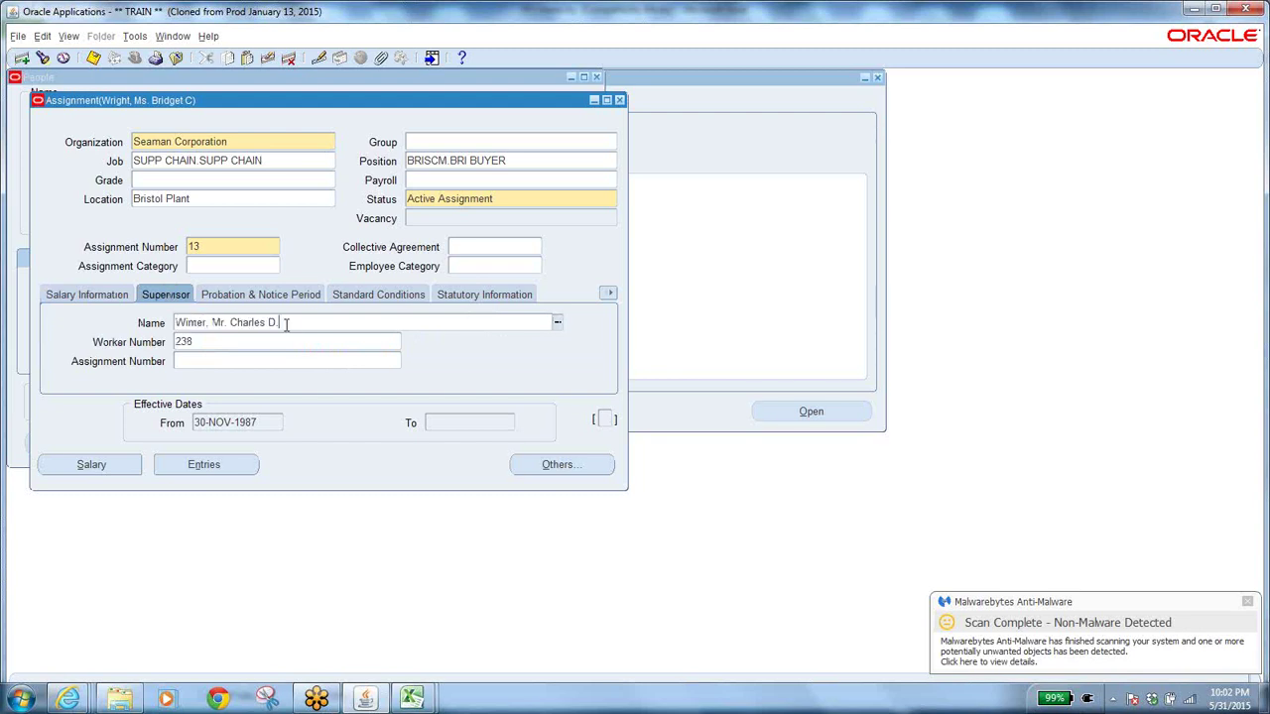
drag(286, 323, 138, 310)
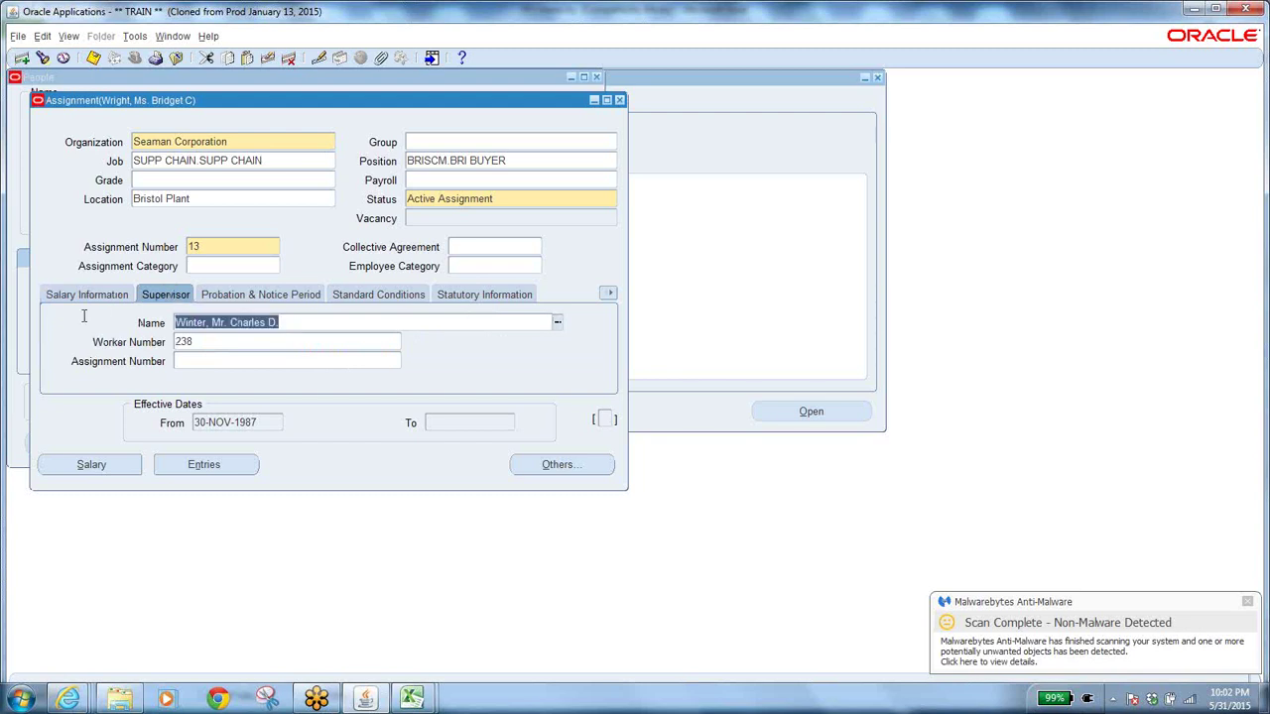
key(alt+Tab)
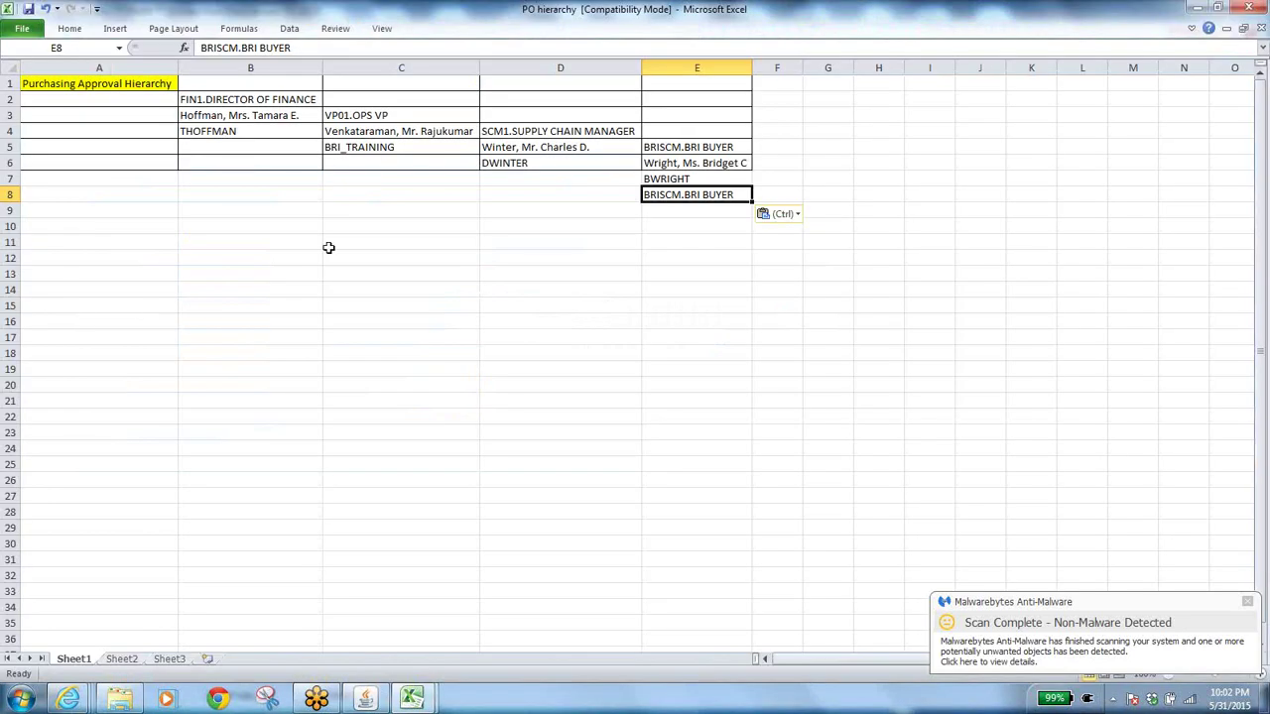
click(590, 147)
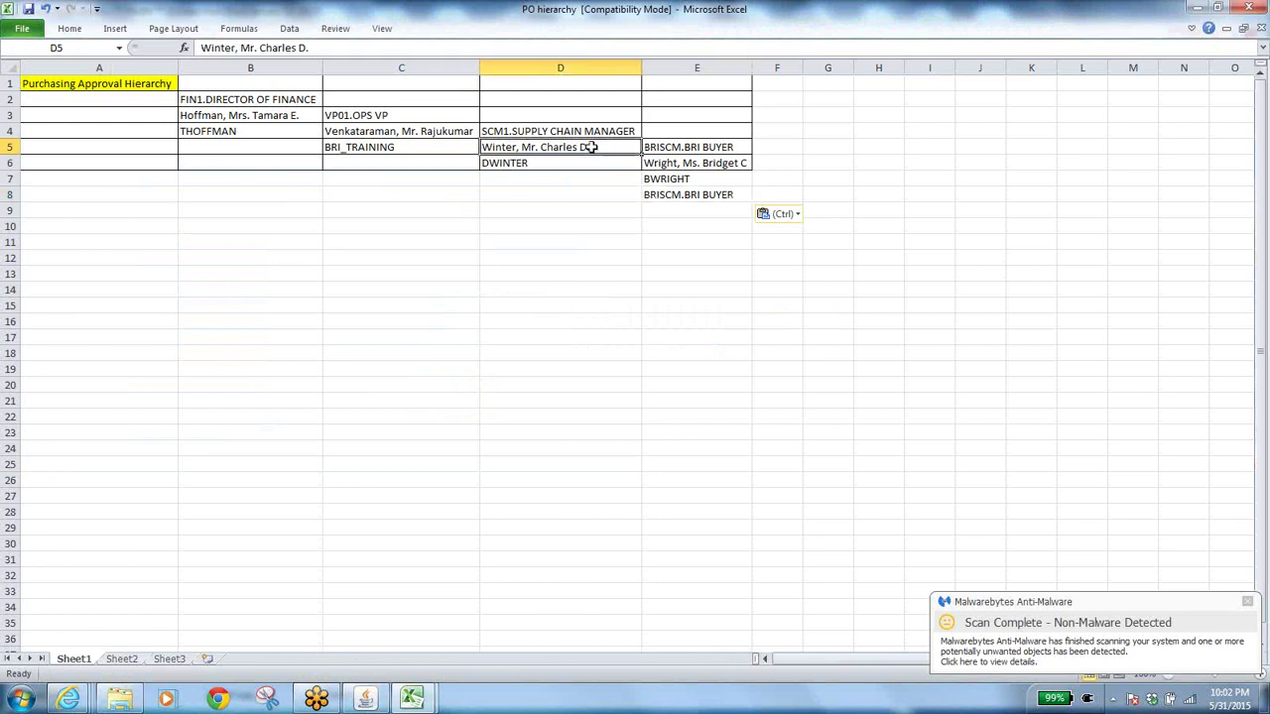
key(alt+Tab)
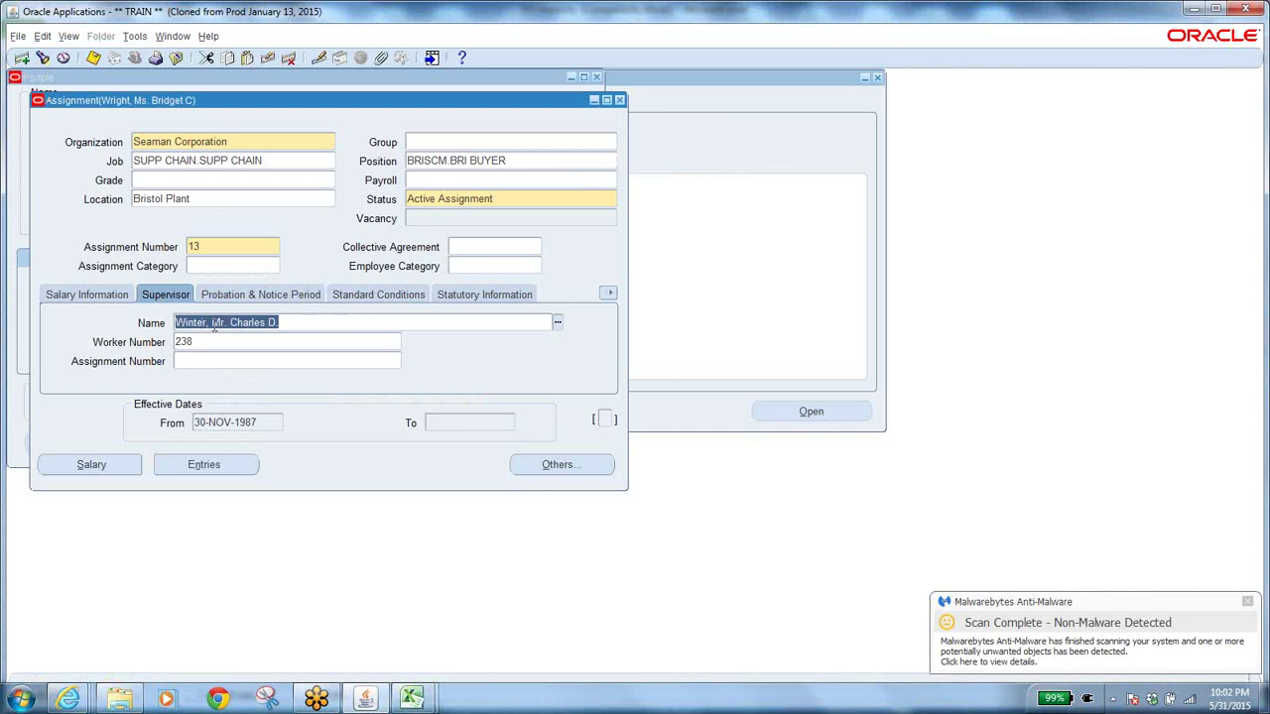
key(alt+Tab)
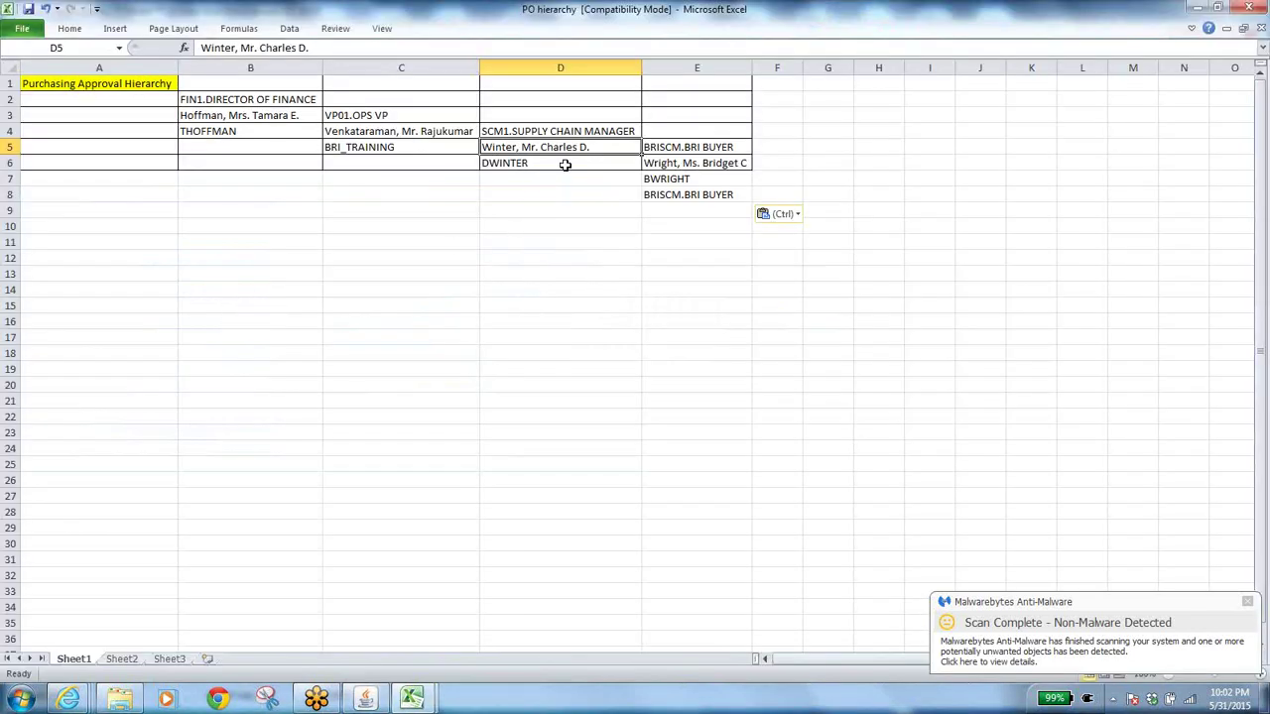
key(alt+Tab)
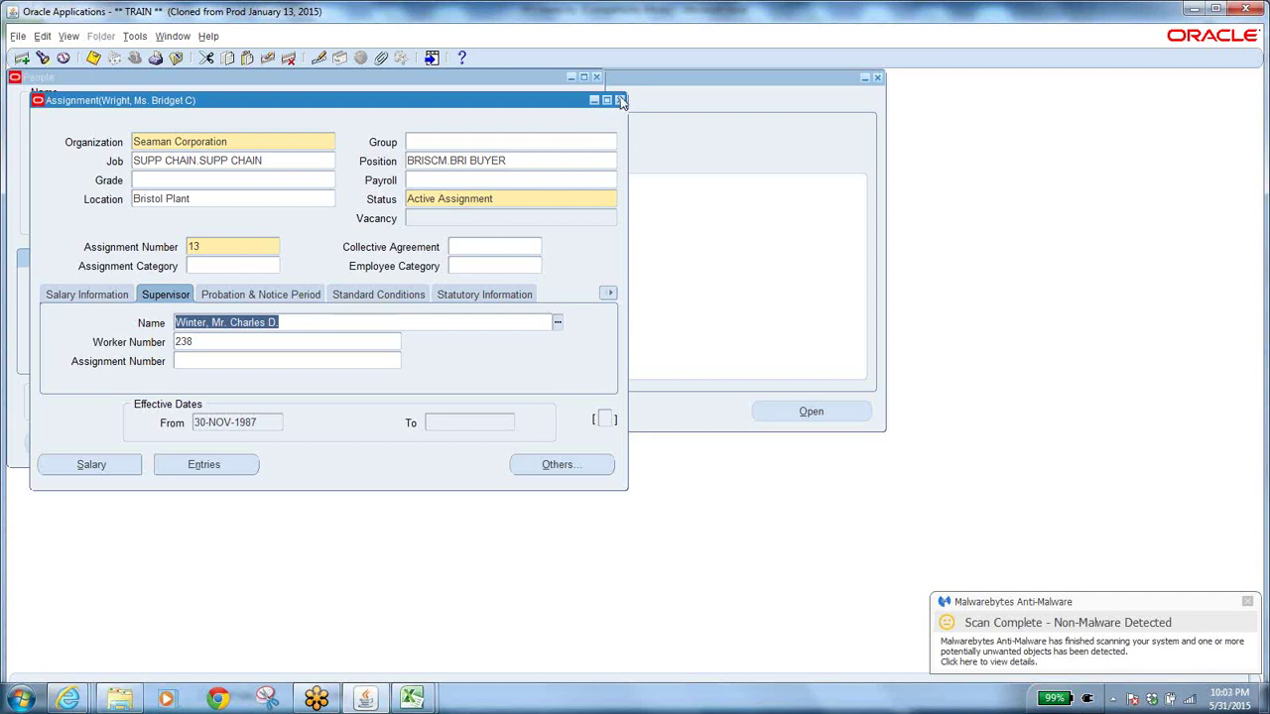
Step: Copy the Supply Chain Manager's name from cell D5 of the PO hierarchy workbook into Oracle's Find Person form and retrieve the person record
click(619, 100)
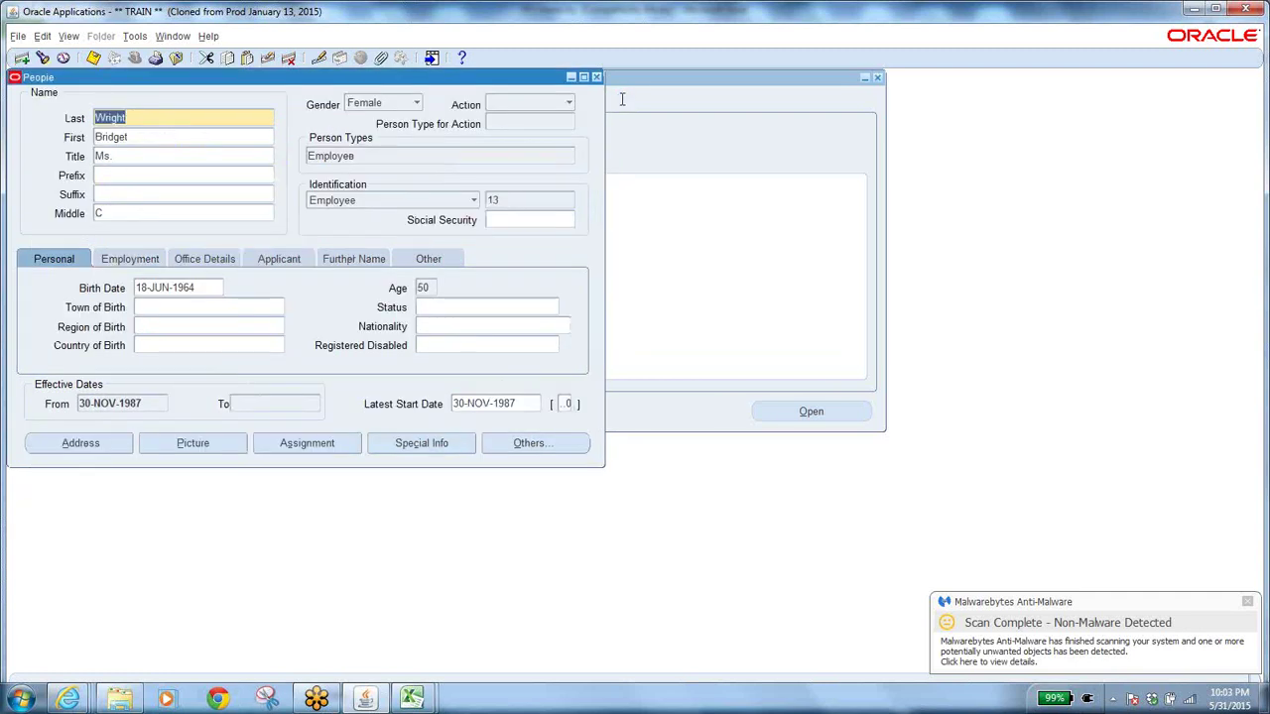
click(39, 58)
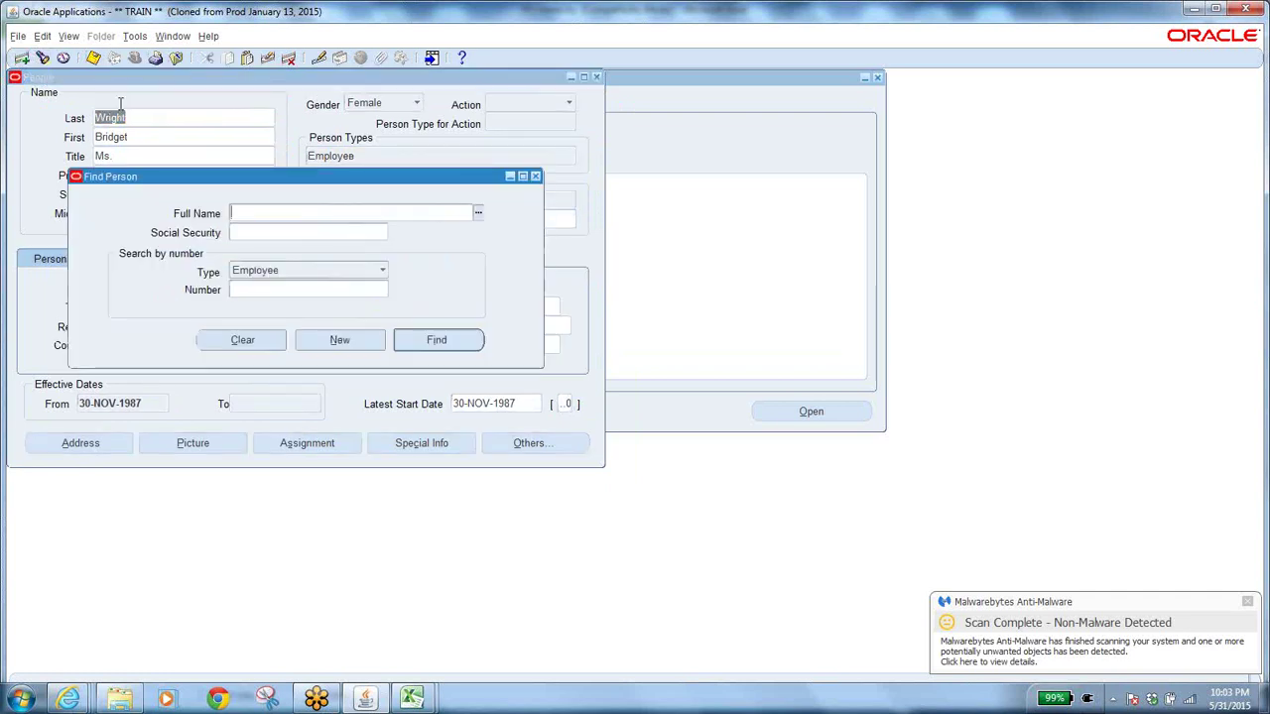
key(alt+Tab)
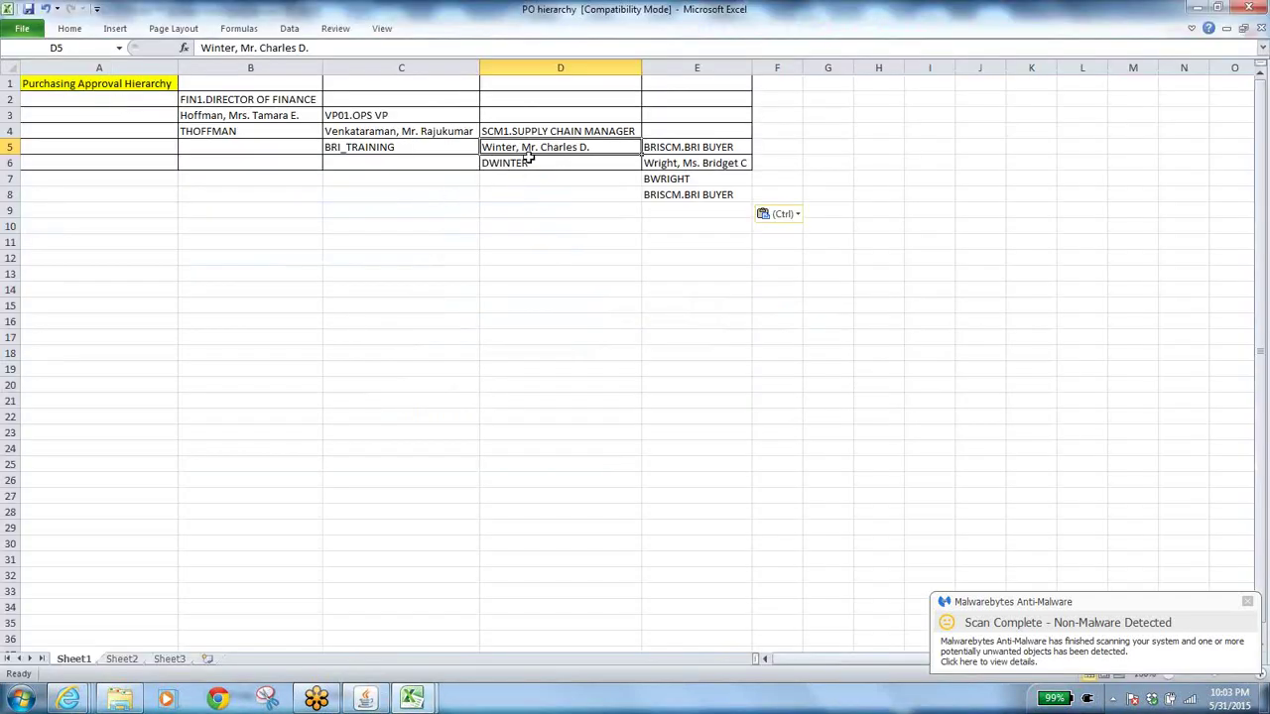
key(ctrl+c)
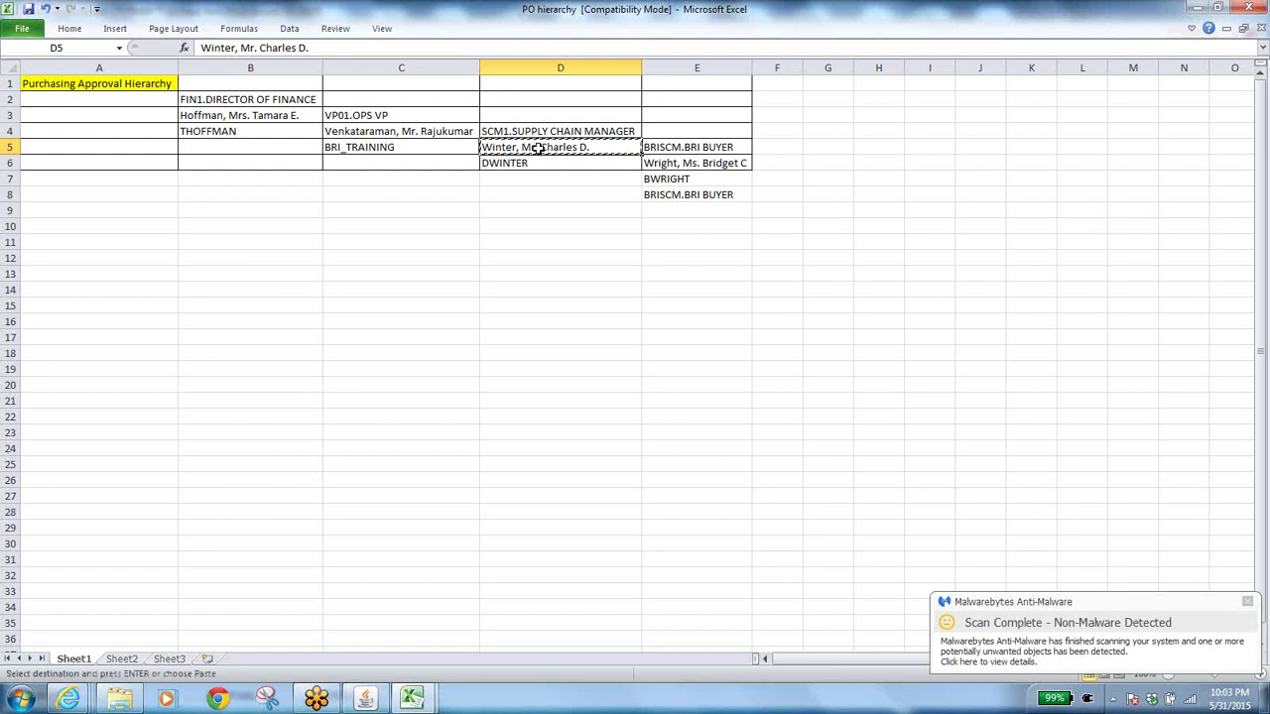
key(alt+Tab)
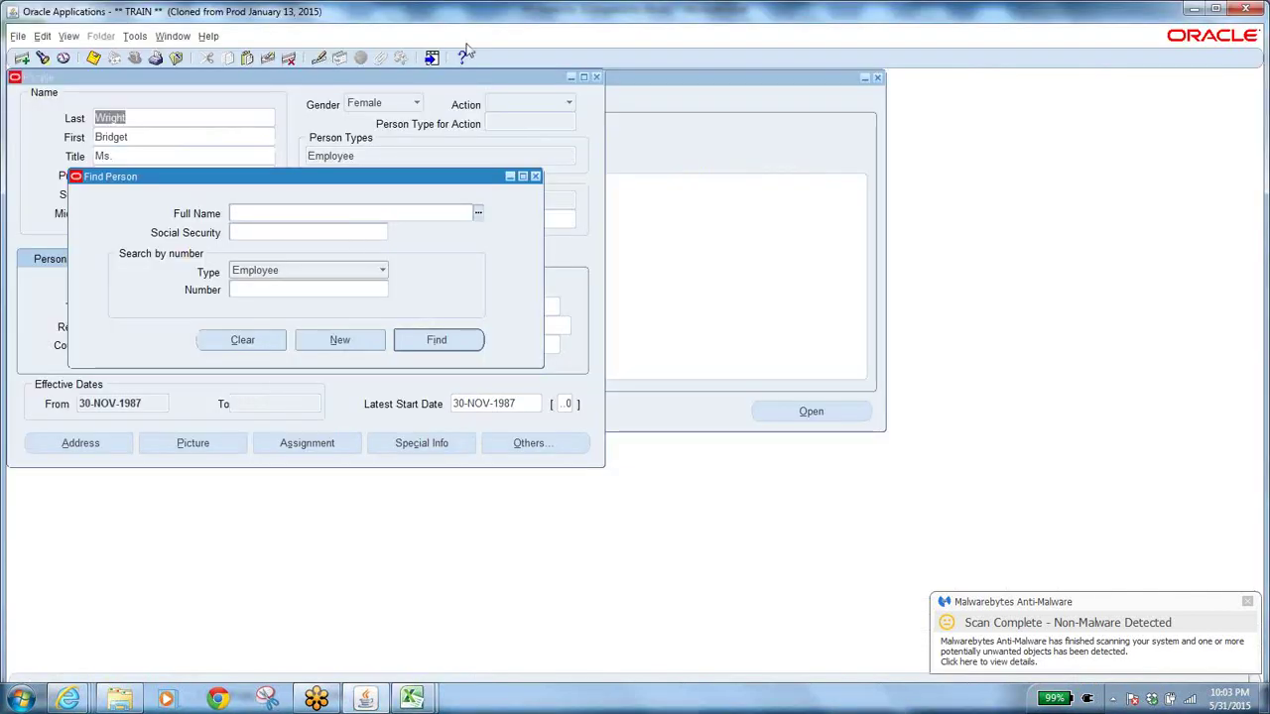
key(ctrl+v)
click(437, 335)
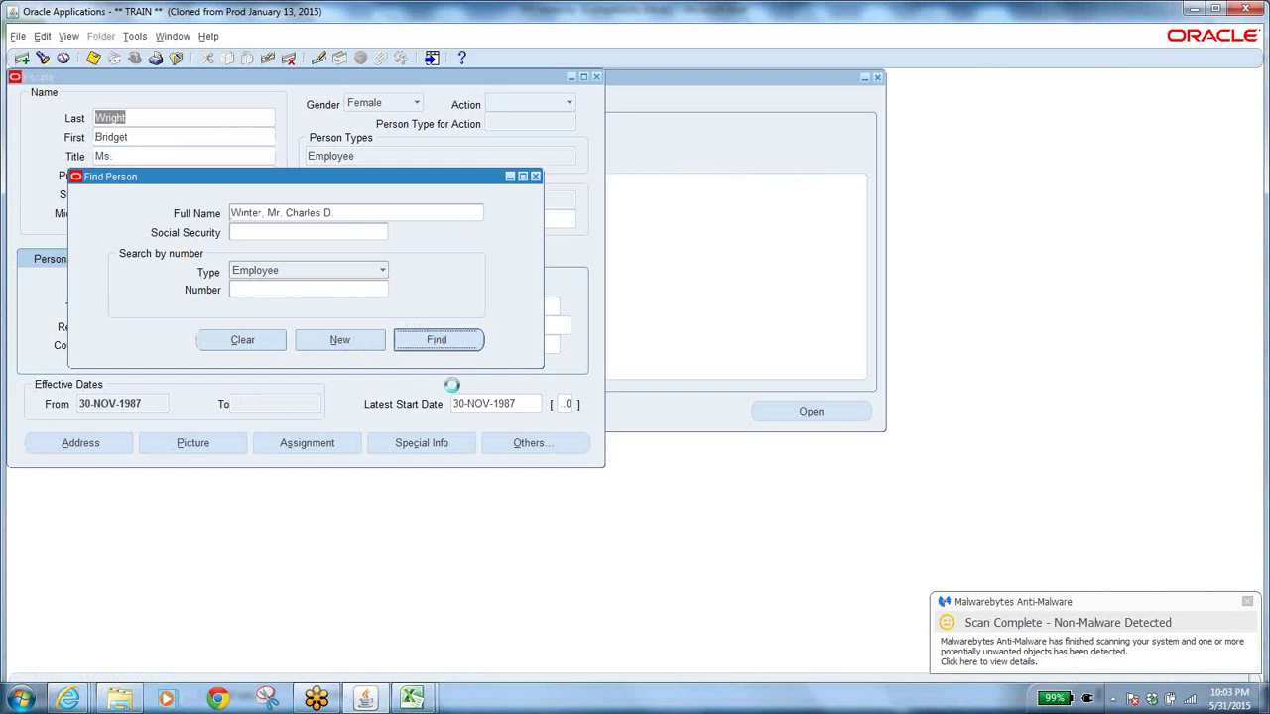
Step: Open the Supply Chain Manager's assignment, copy its position, SCM1.SUPPLY CHAIN MANAGER, and return to the PO hierarchy workbook
click(306, 444)
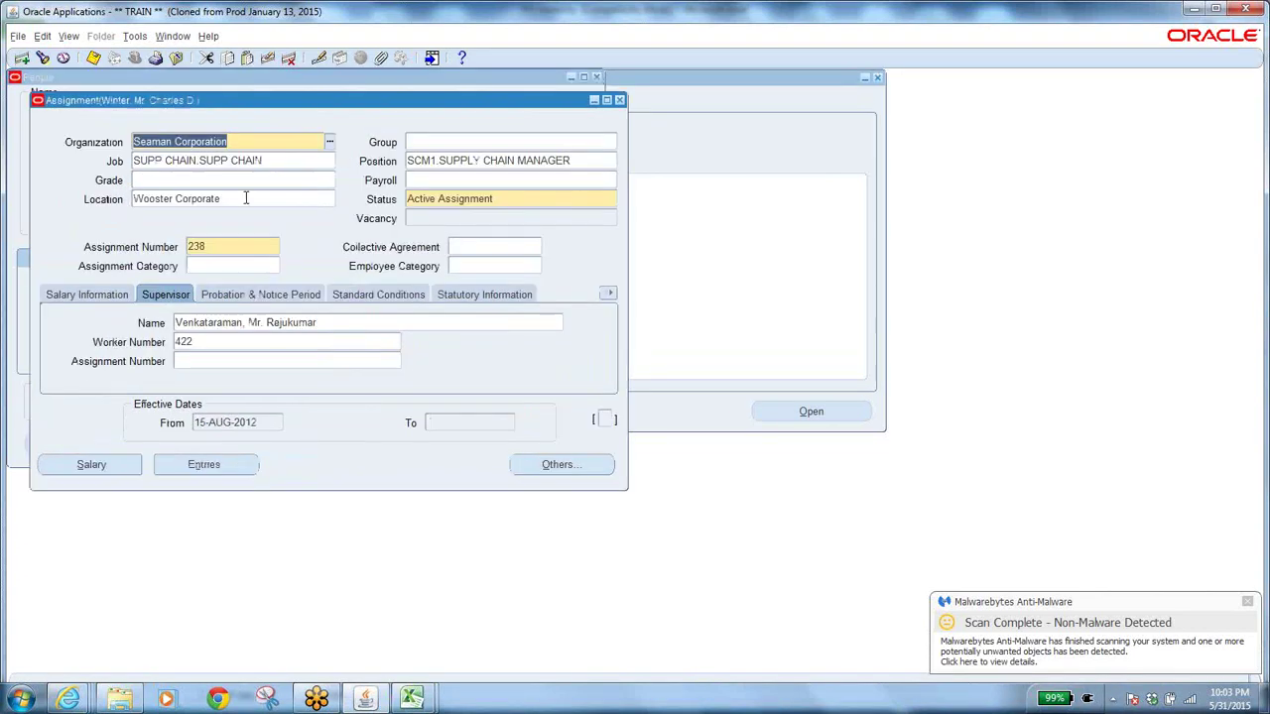
click(577, 161)
drag(577, 161, 401, 153)
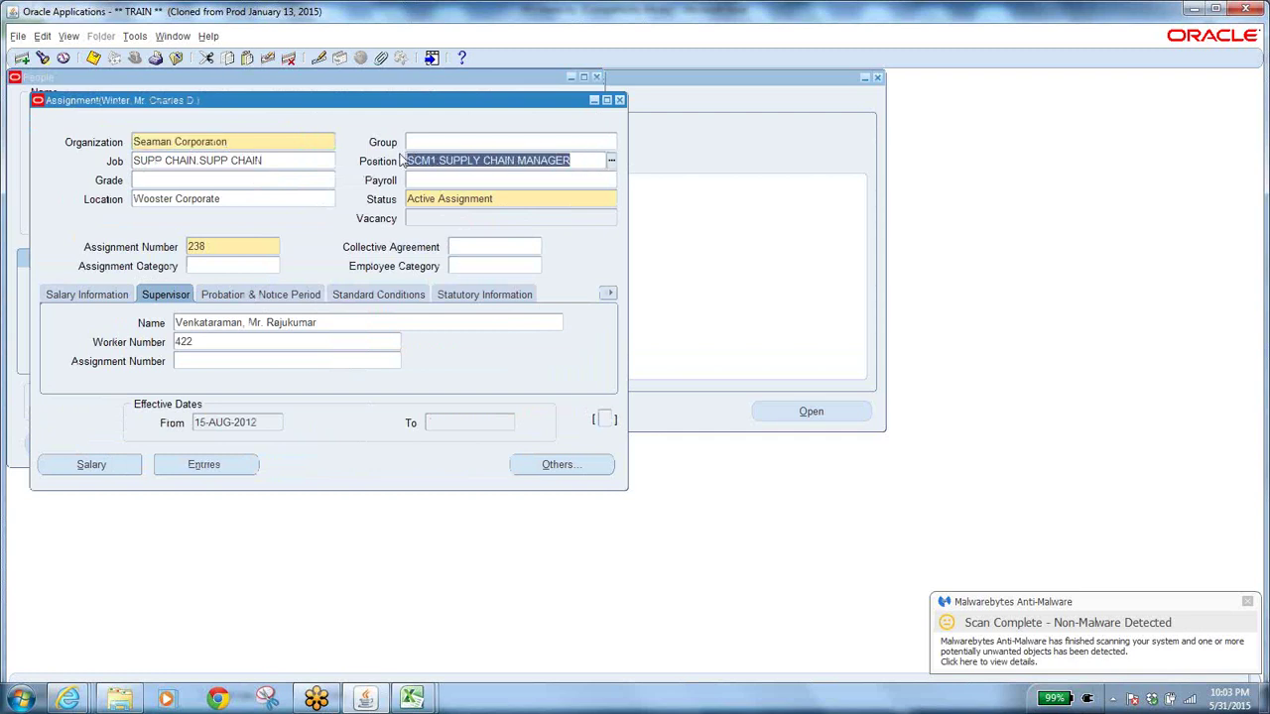
key(alt+Tab)
click(420, 165)
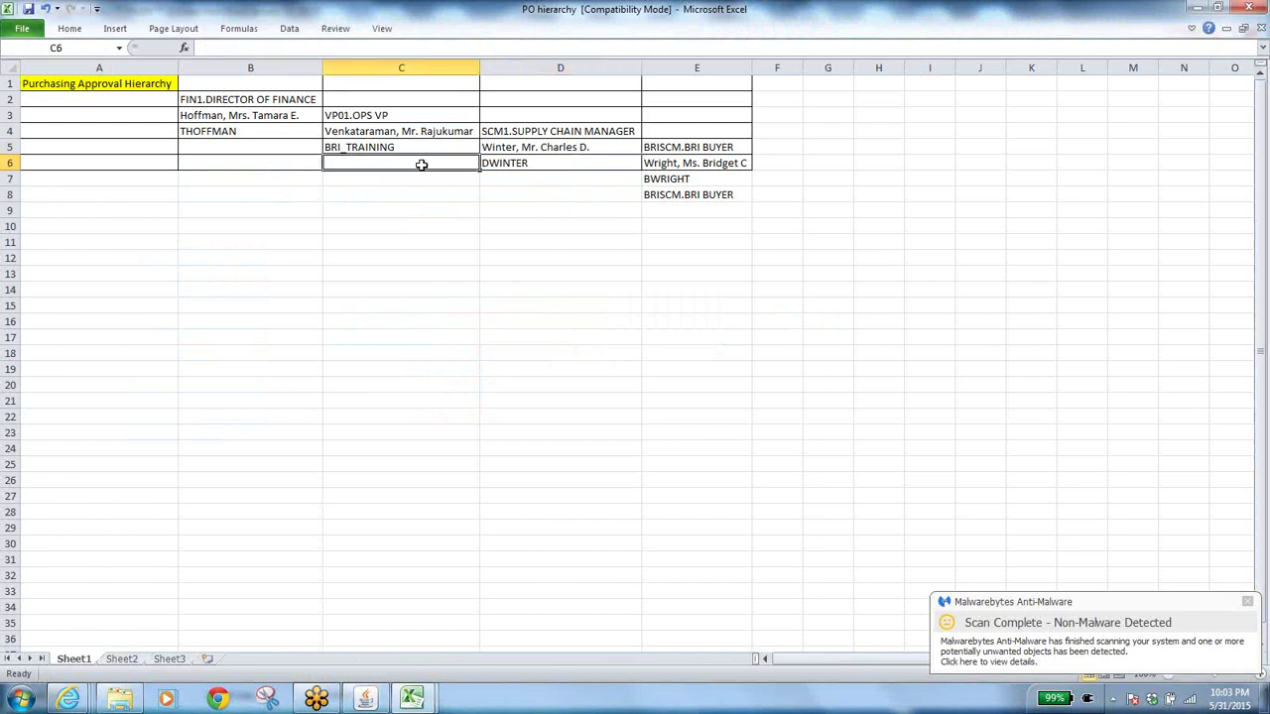
key(ctrl+v)
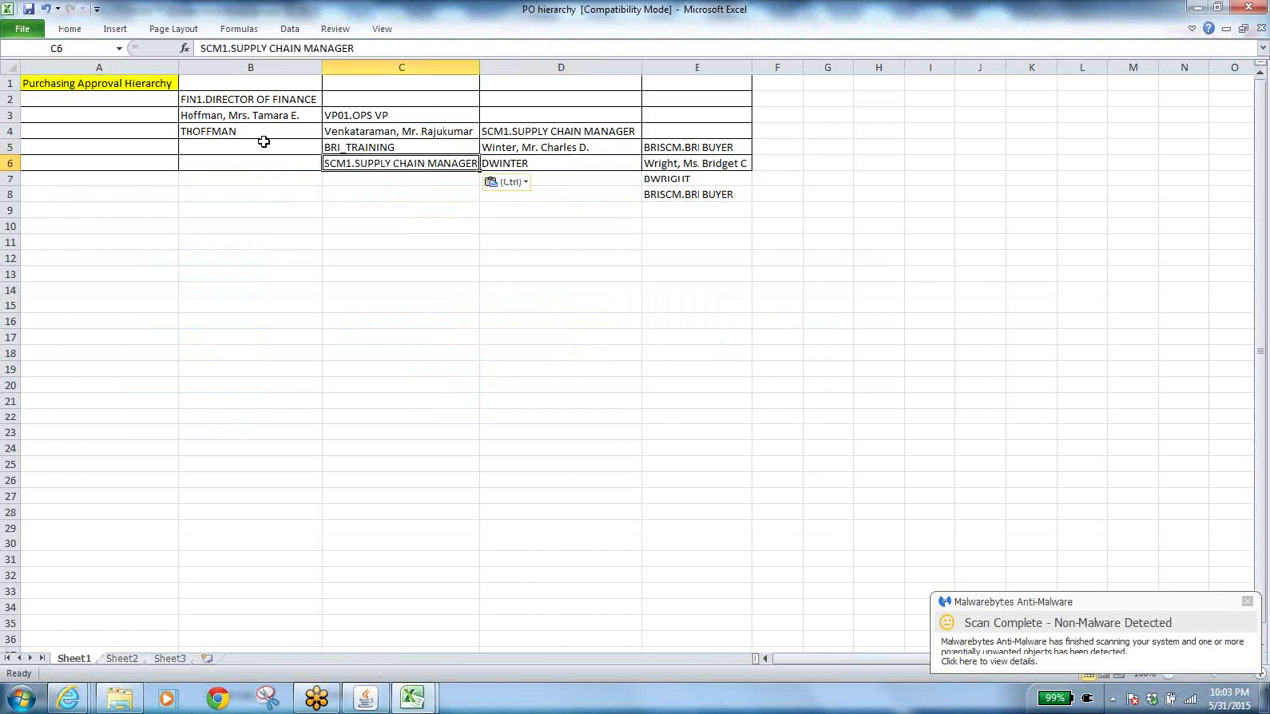
key(Delete)
Step: Paste the position SCM1.SUPPLY CHAIN MANAGER into cell D7, under the Supply Chain Manager's user name
click(534, 178)
key(ctrl+v)
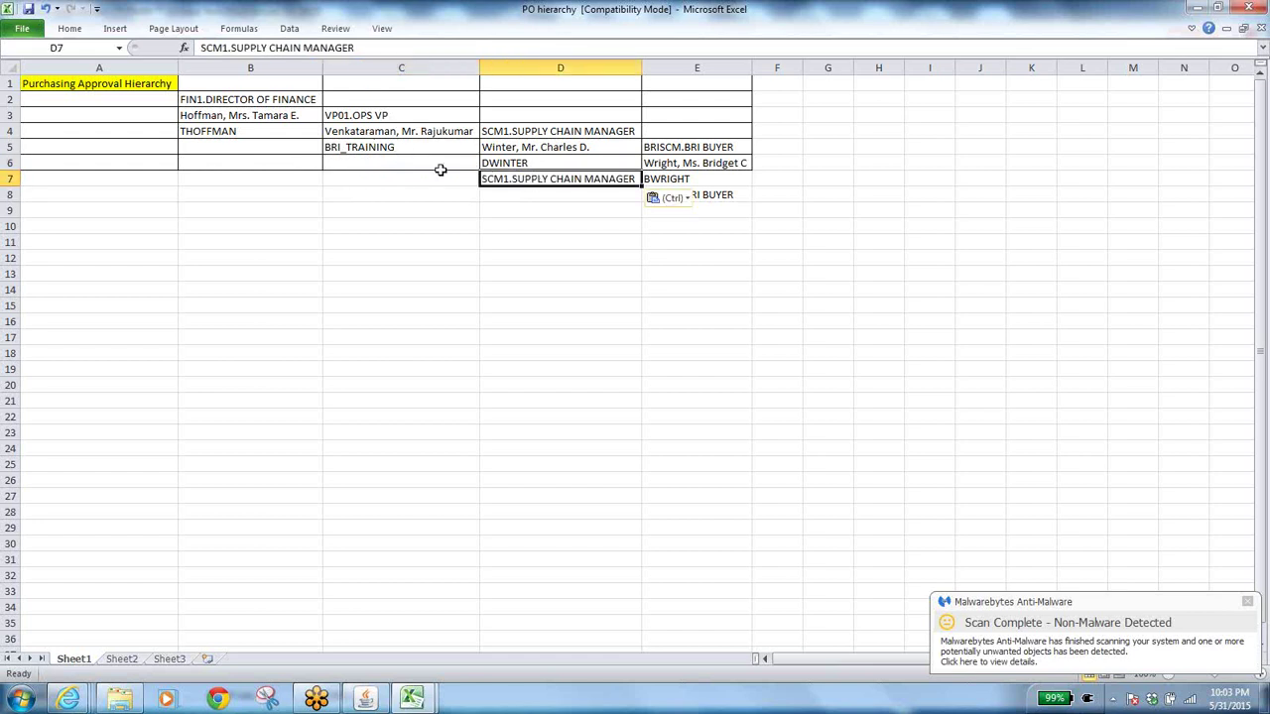
Step: Compare the supervisor on the Supply Chain Manager's Oracle assignment with the operations VP in cell C4 of the PO hierarchy workbook
key(alt+Tab)
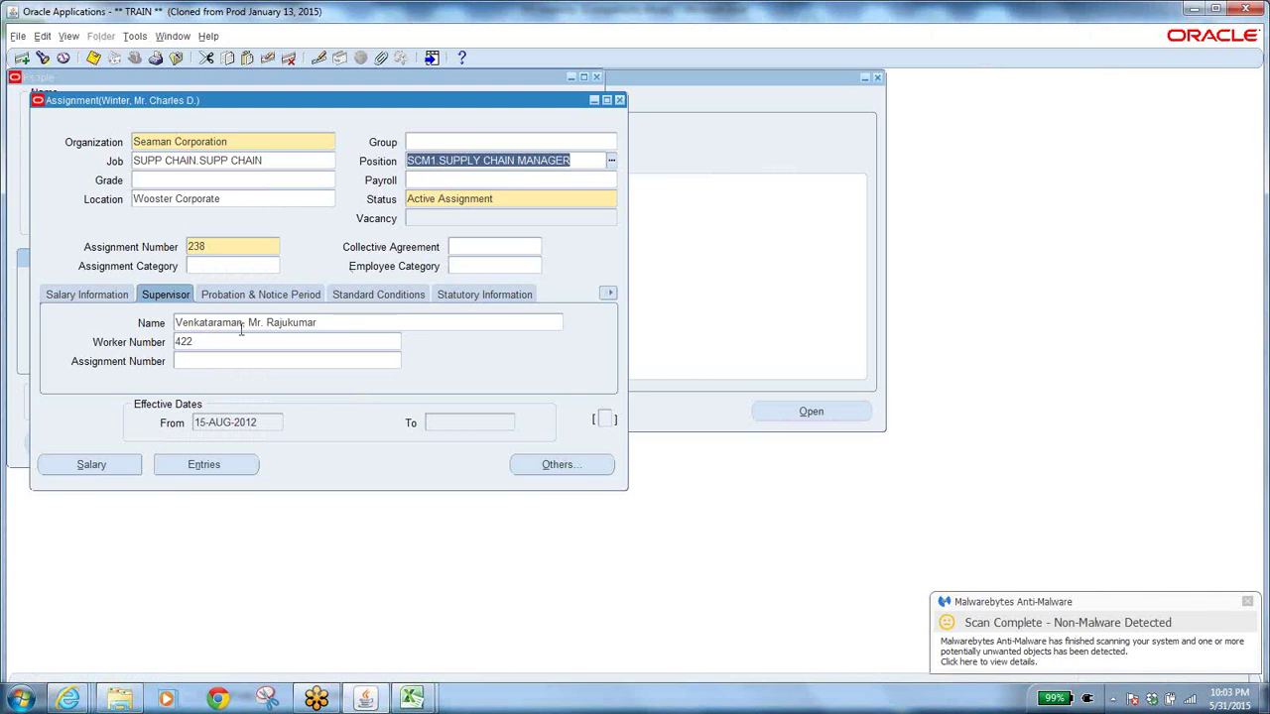
click(318, 329)
drag(328, 322, 73, 330)
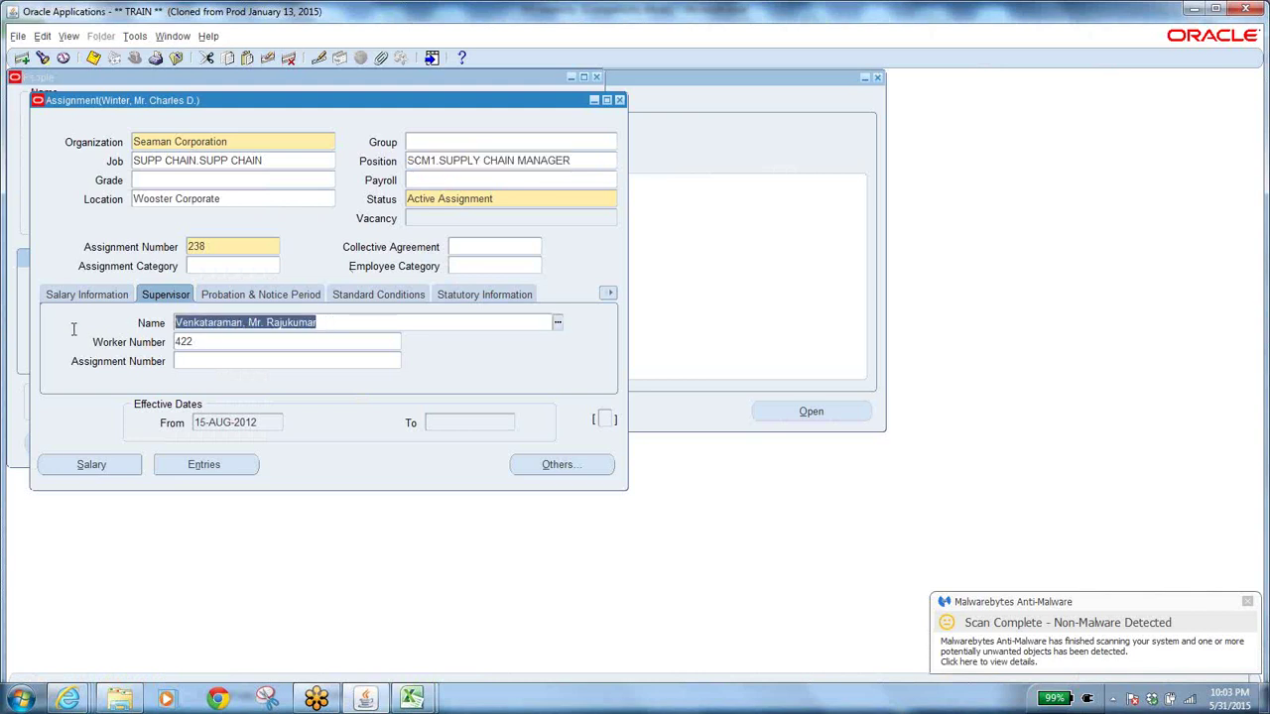
key(alt+Tab)
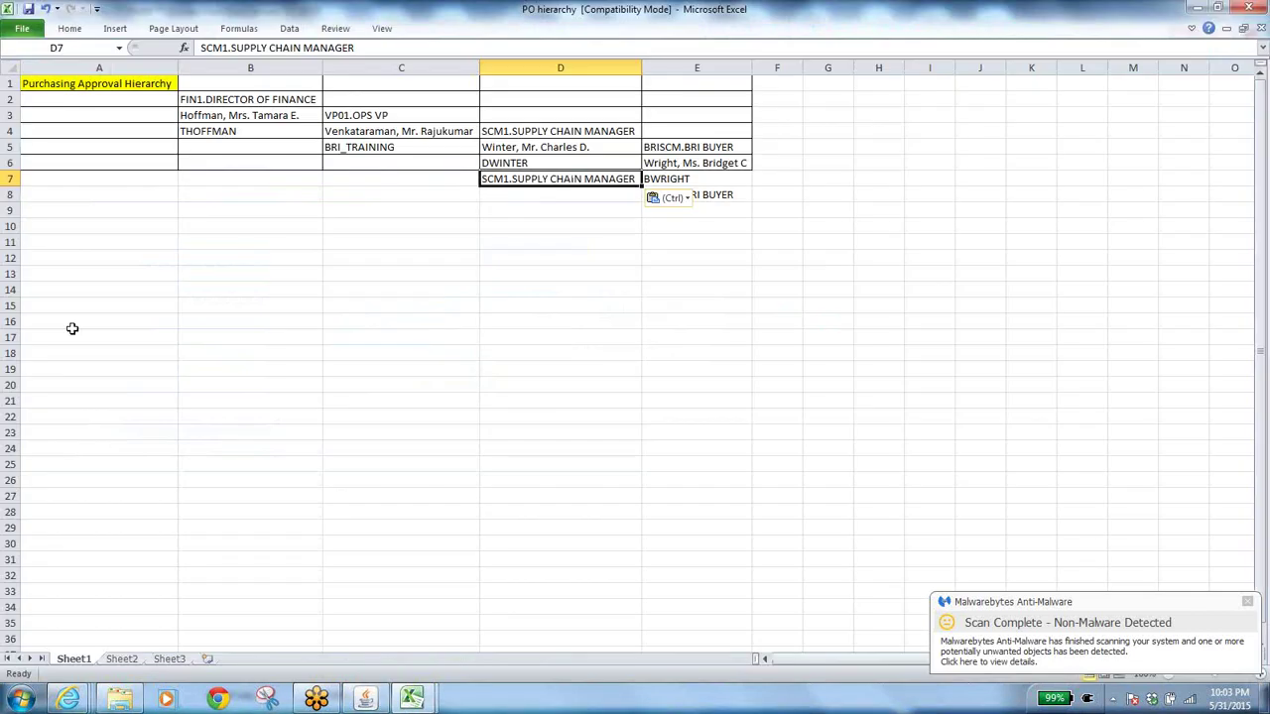
Step: Copy the operations VP's name from cell C4 into the Full Name field of Oracle's Find Person form and retrieve the person record
click(422, 132)
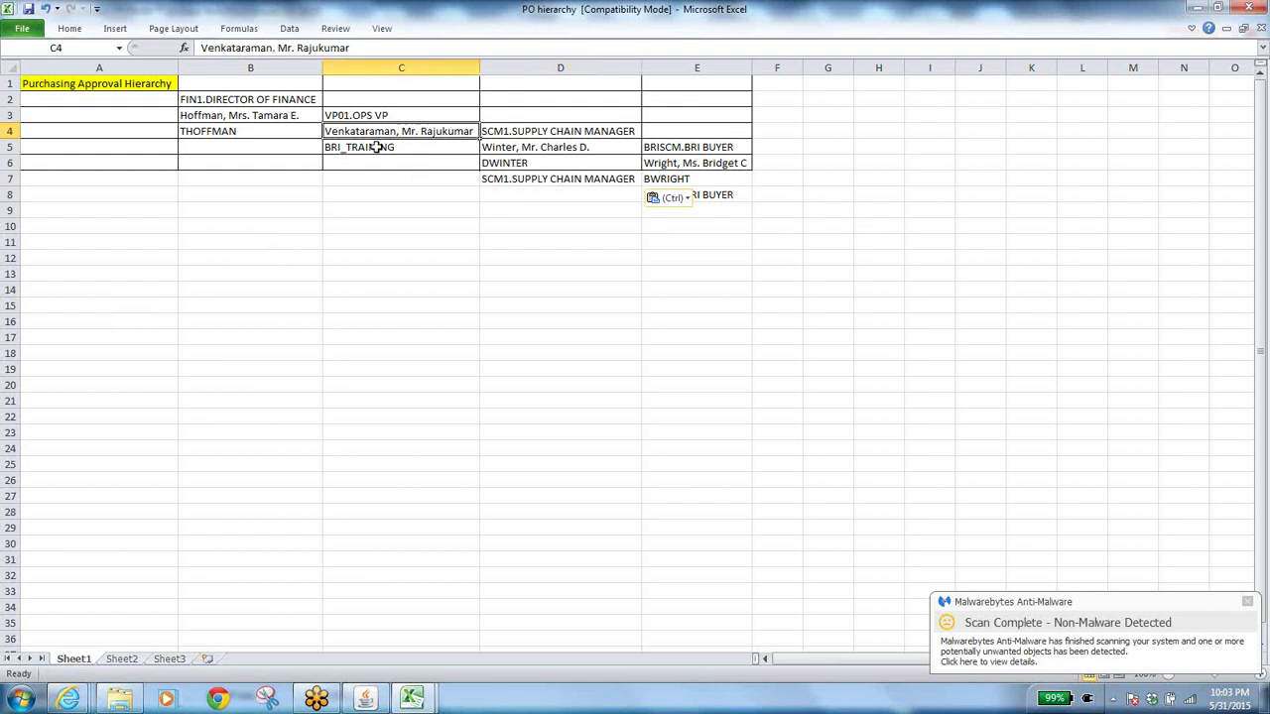
key(ctrl+c)
key(alt+Tab)
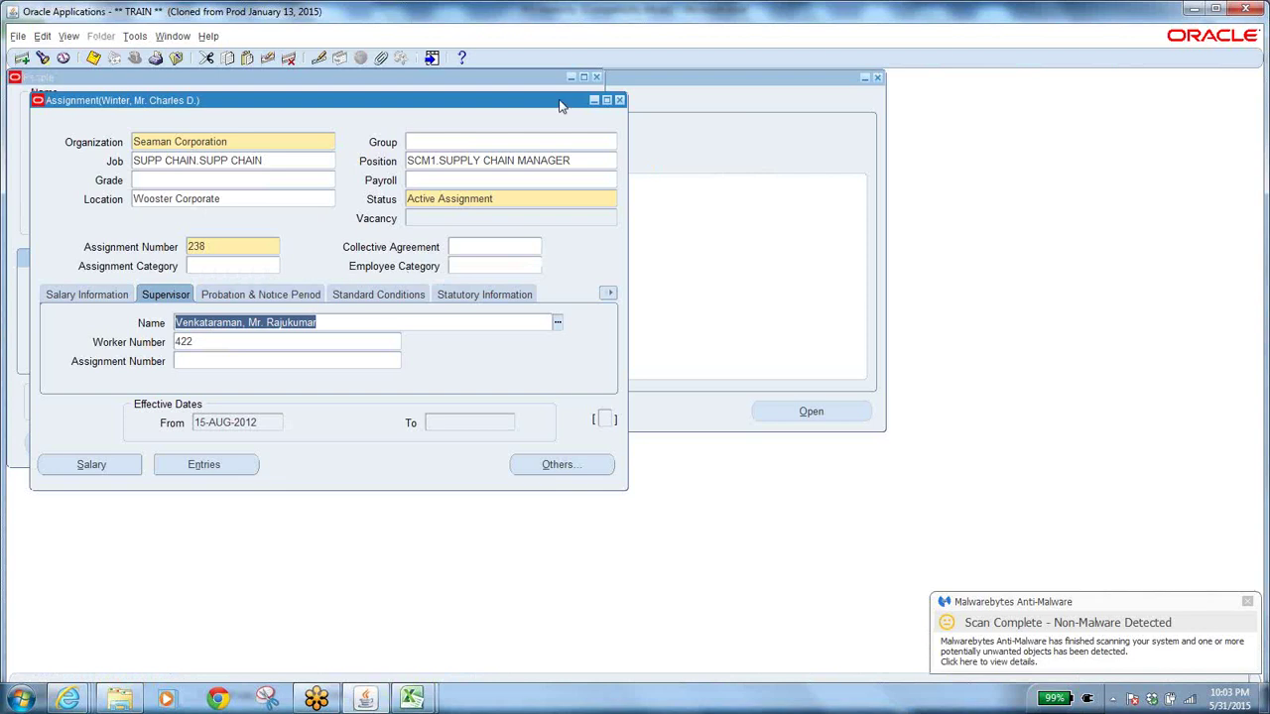
click(619, 100)
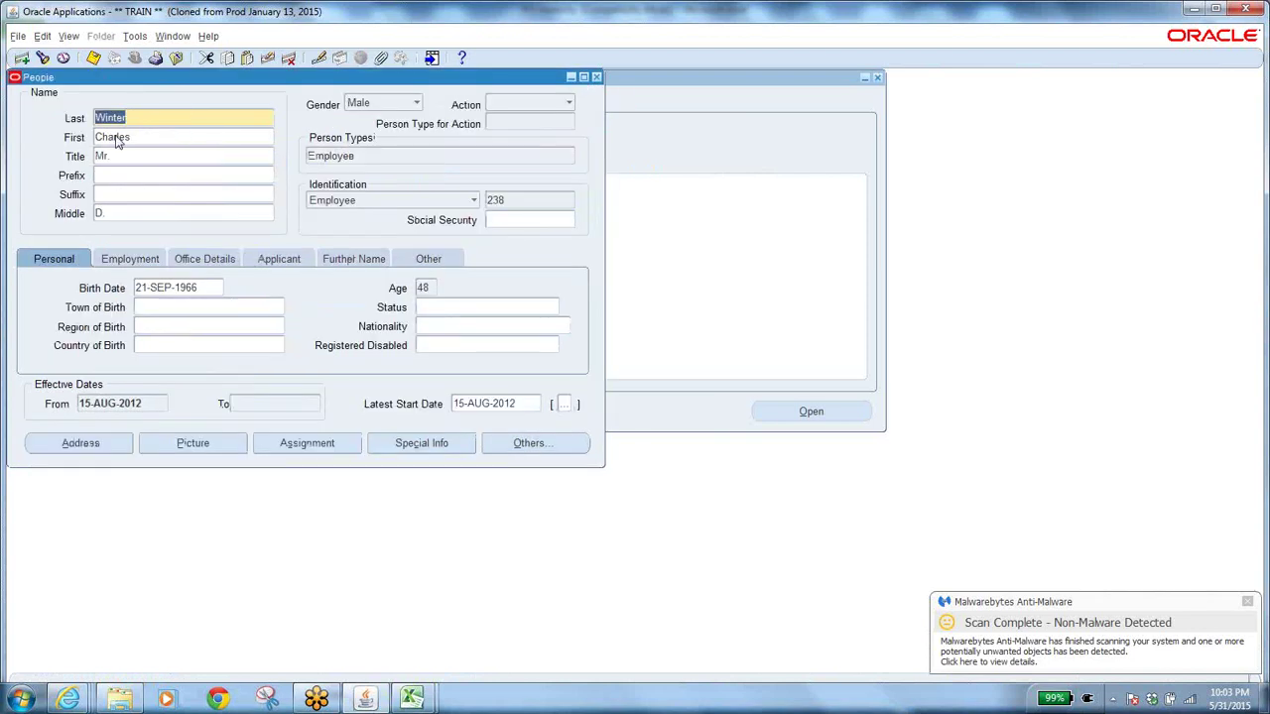
click(43, 58)
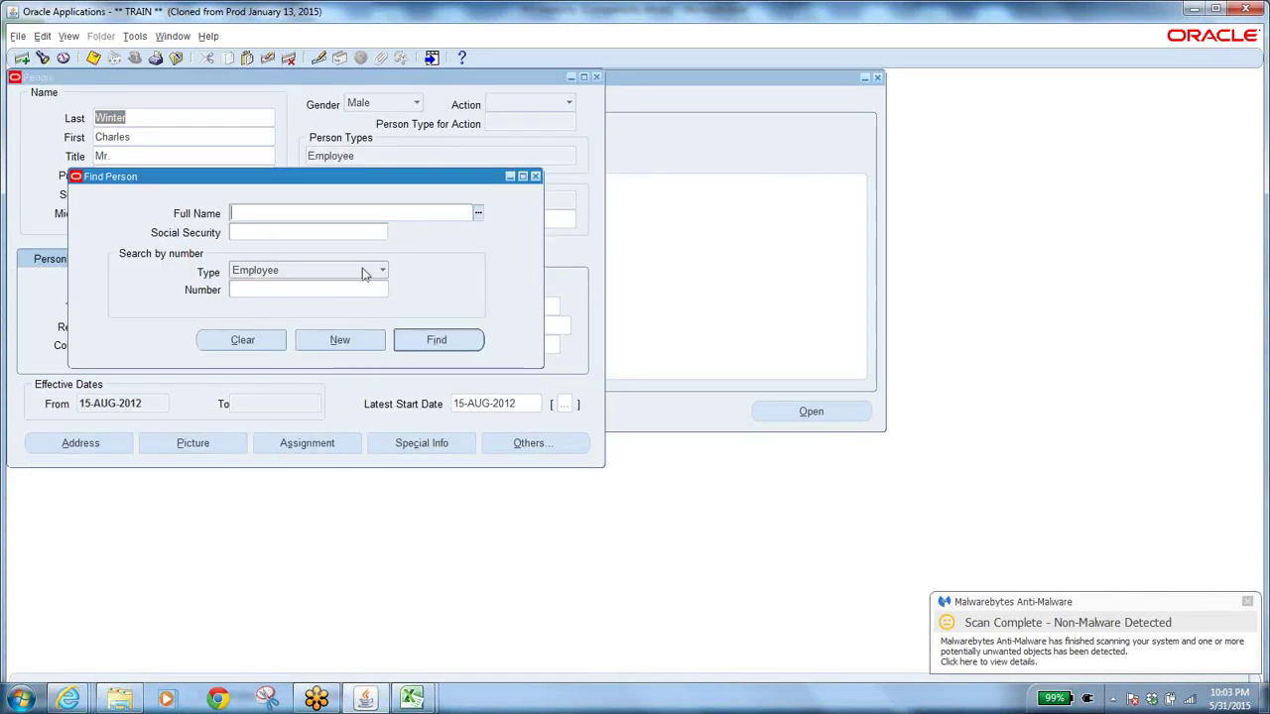
key(ctrl+v)
key(Tab)
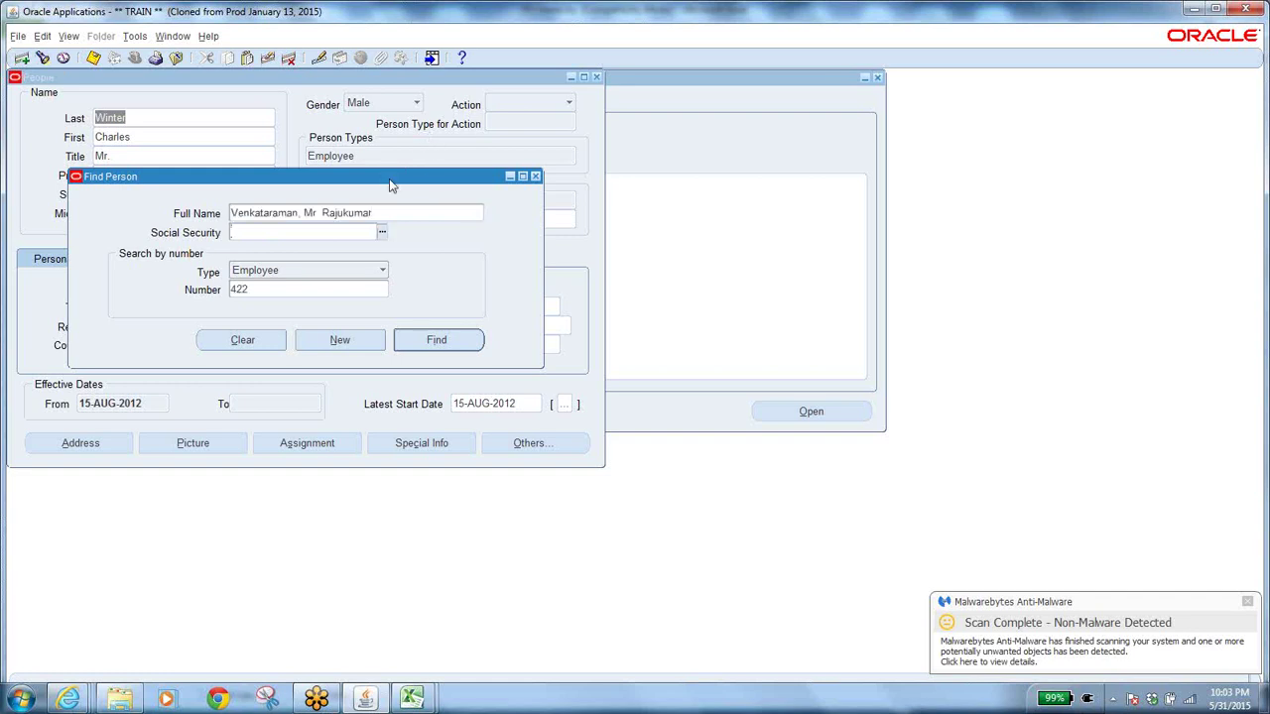
click(436, 340)
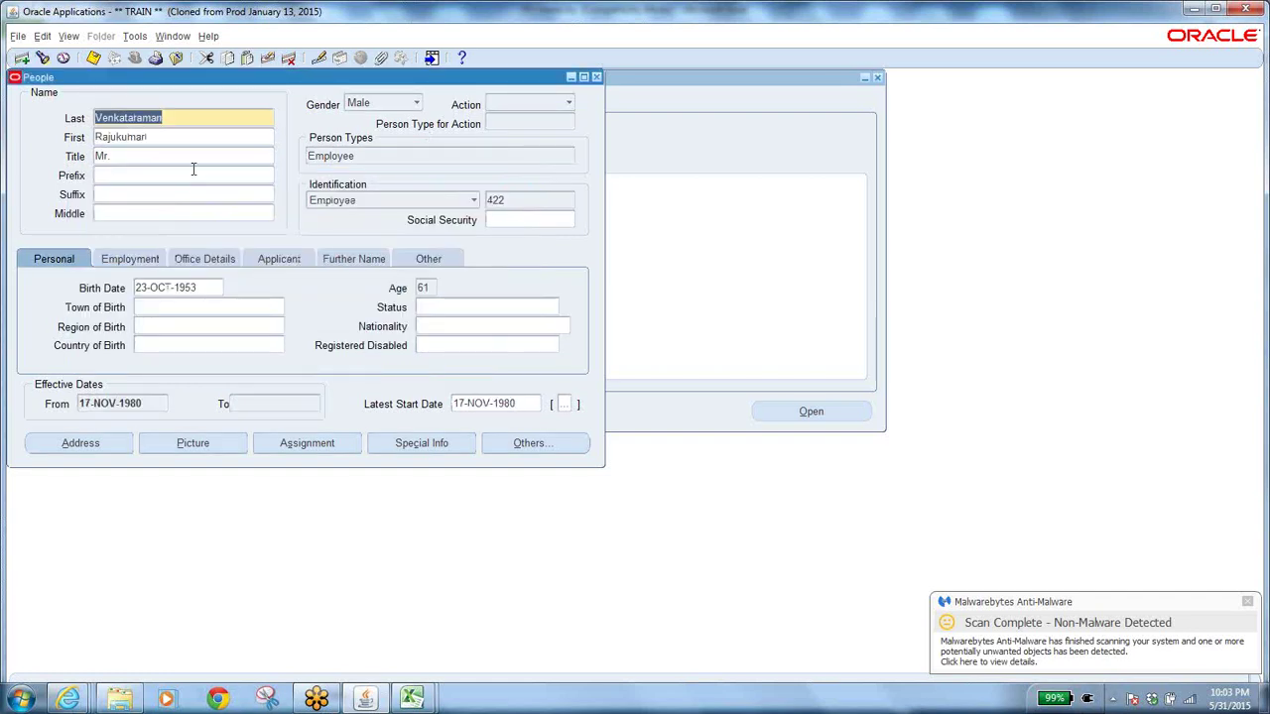
Step: Open the operations VP's assignment and copy its position, VP01.OPS VP, into cell C6 of the PO hierarchy workbook
click(333, 442)
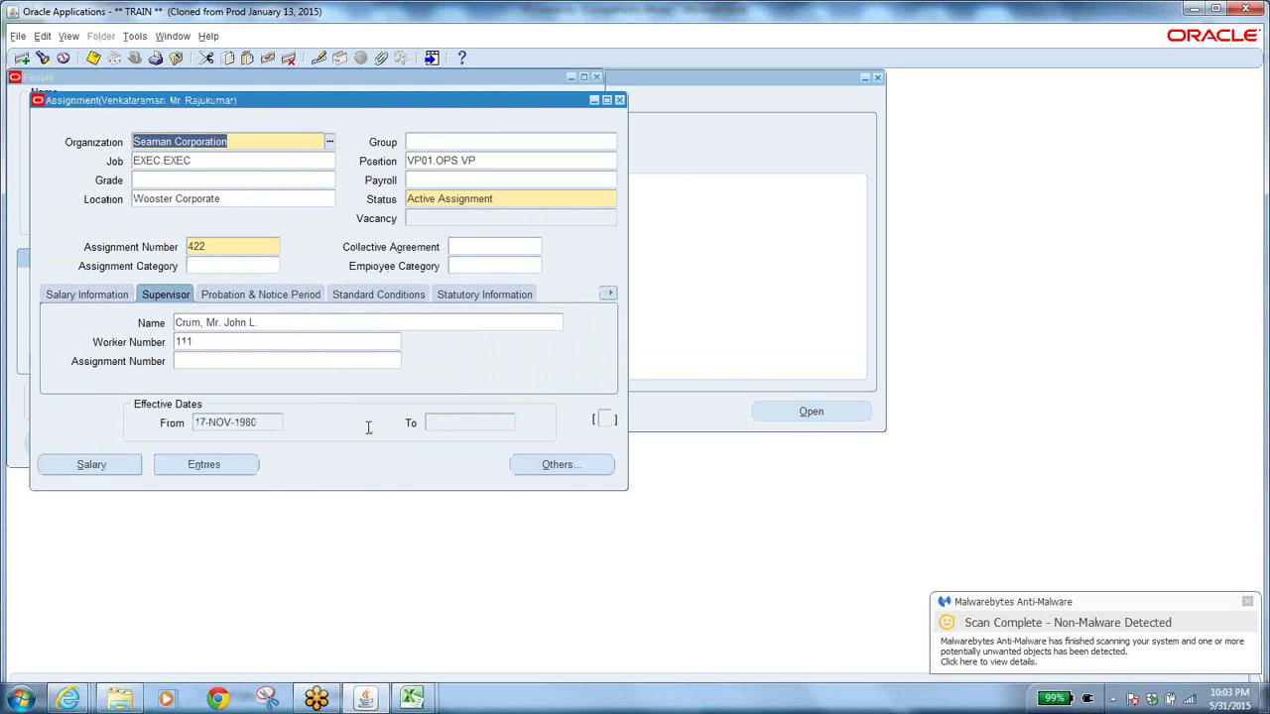
click(486, 162)
drag(496, 162, 337, 176)
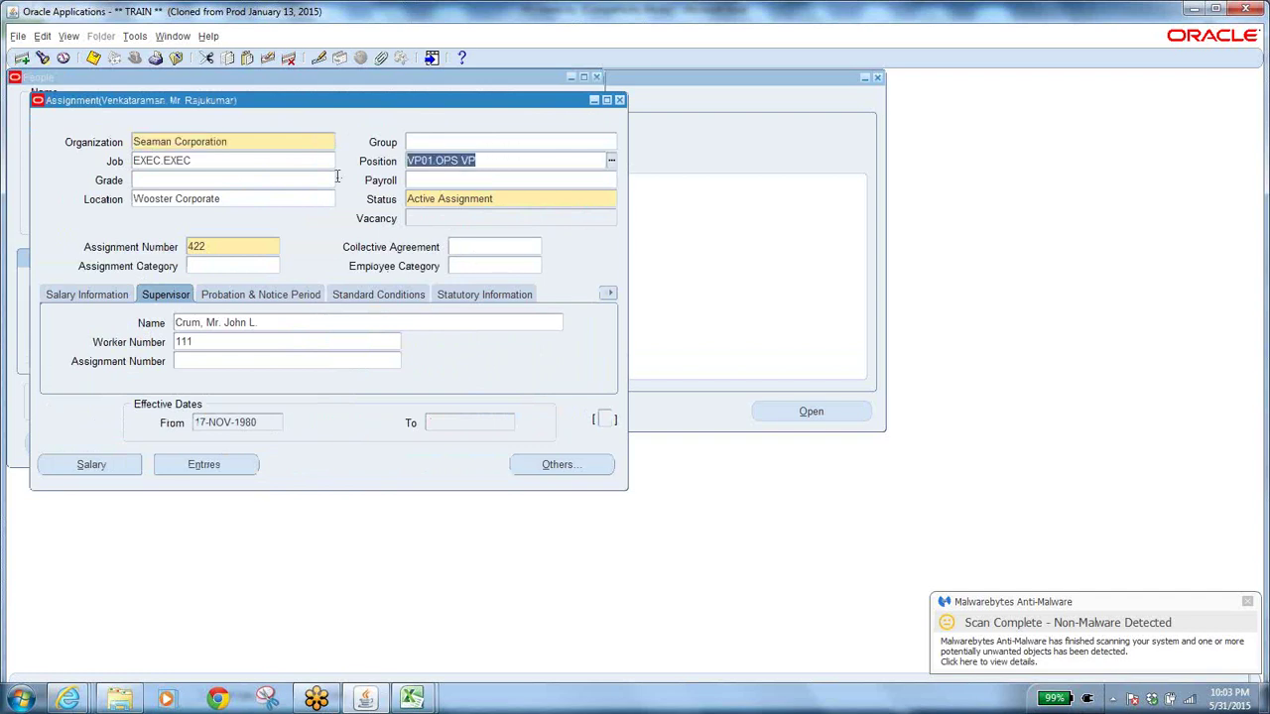
key(alt+Tab)
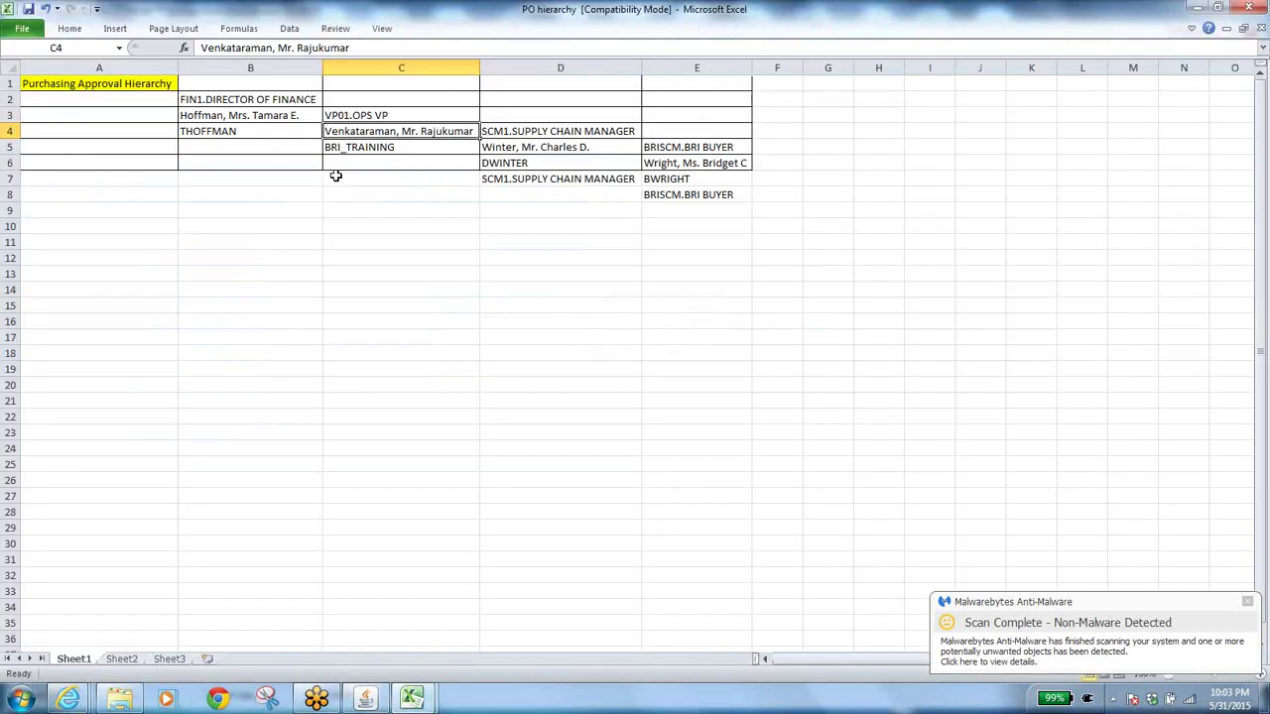
click(365, 162)
key(ctrl+v)
Step: Compare the supervisor on the operations VP's Oracle assignment with the Director of Finance in cell B3 of the PO hierarchy workbook
key(alt+Tab)
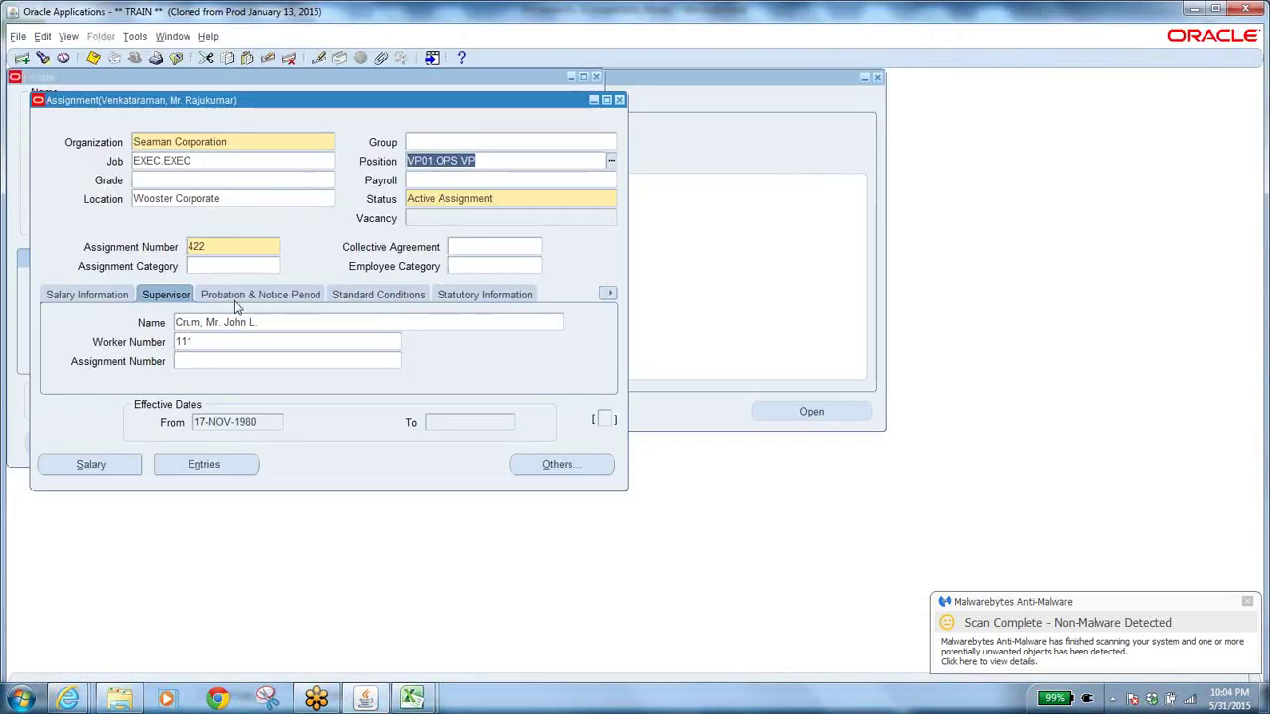
click(284, 322)
drag(290, 322, 121, 328)
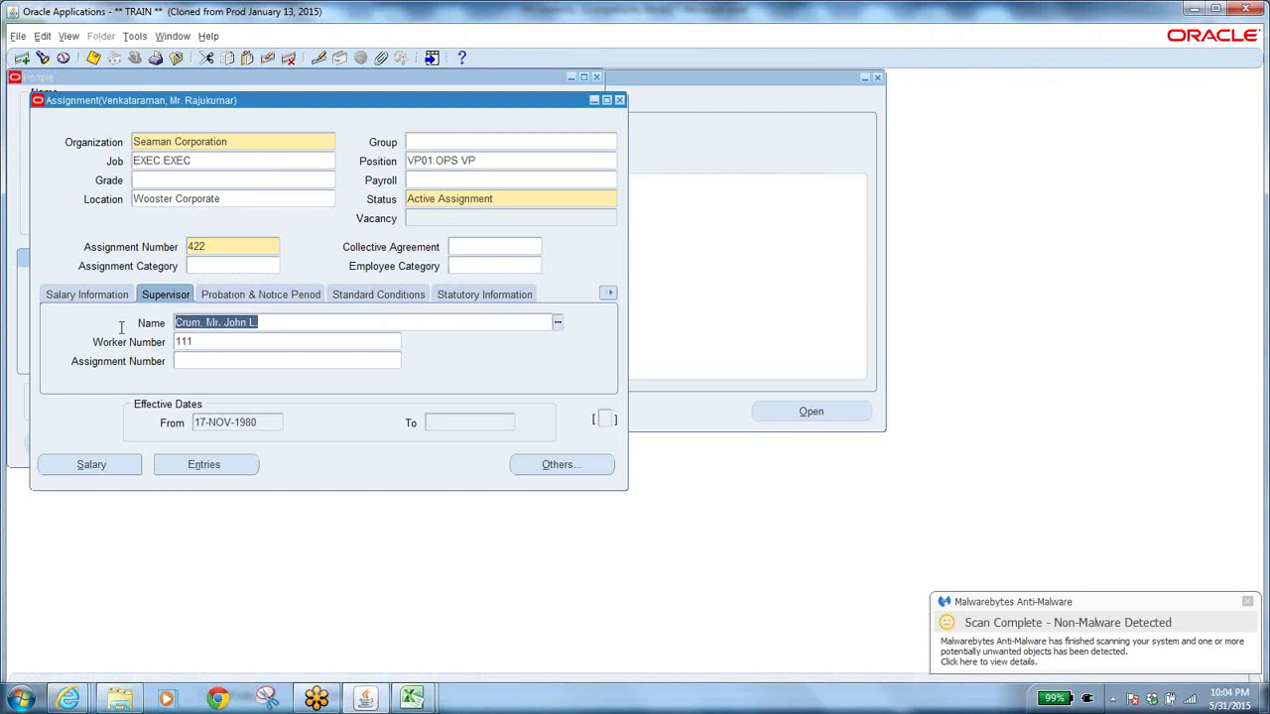
click(261, 323)
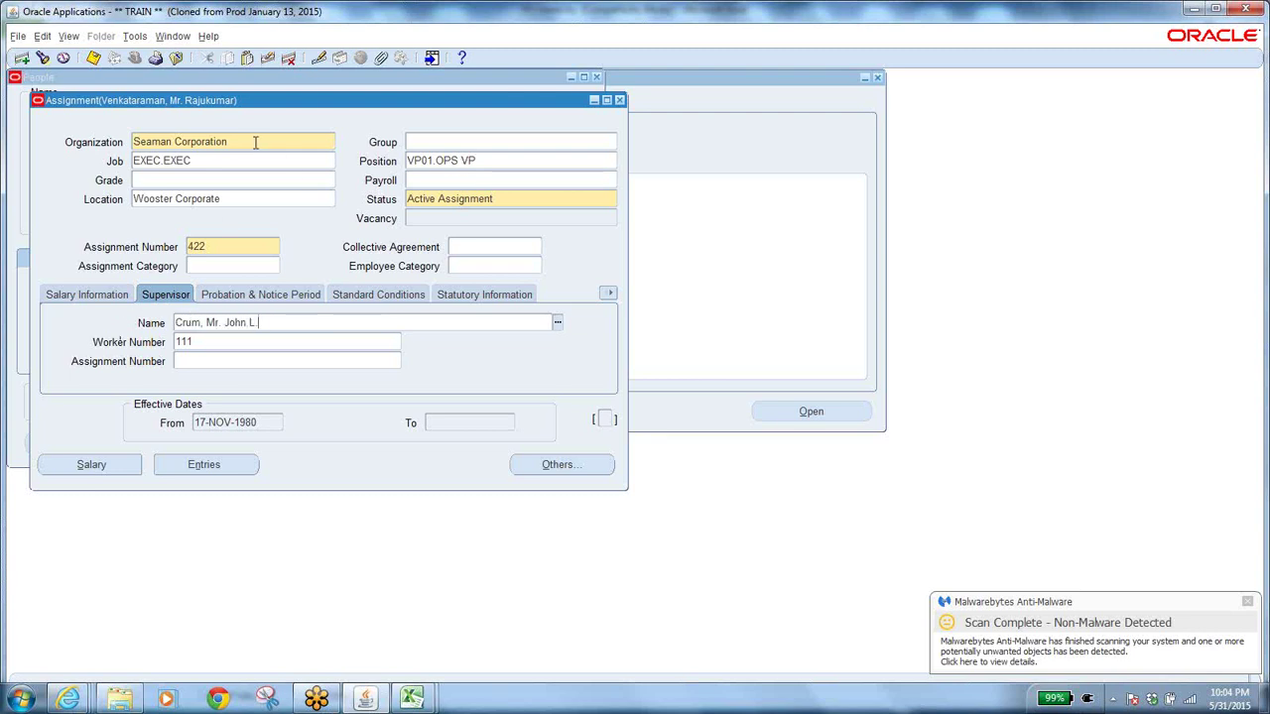
key(alt+Tab)
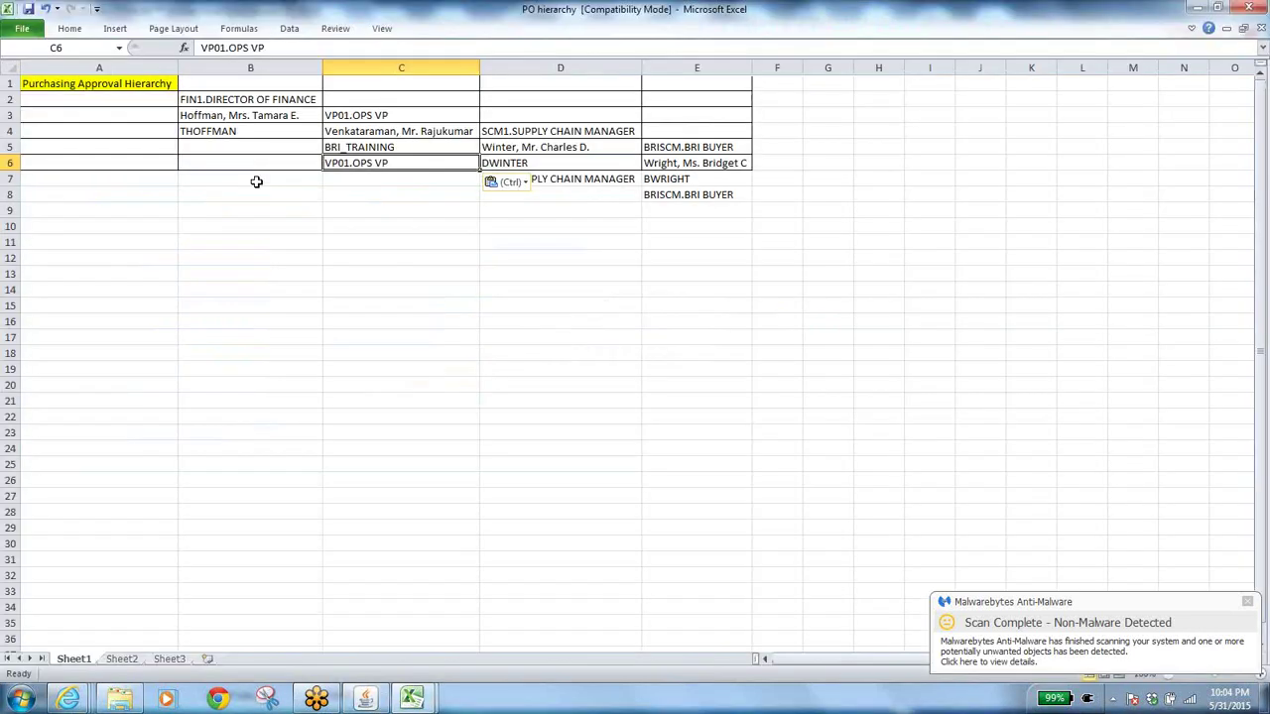
click(264, 115)
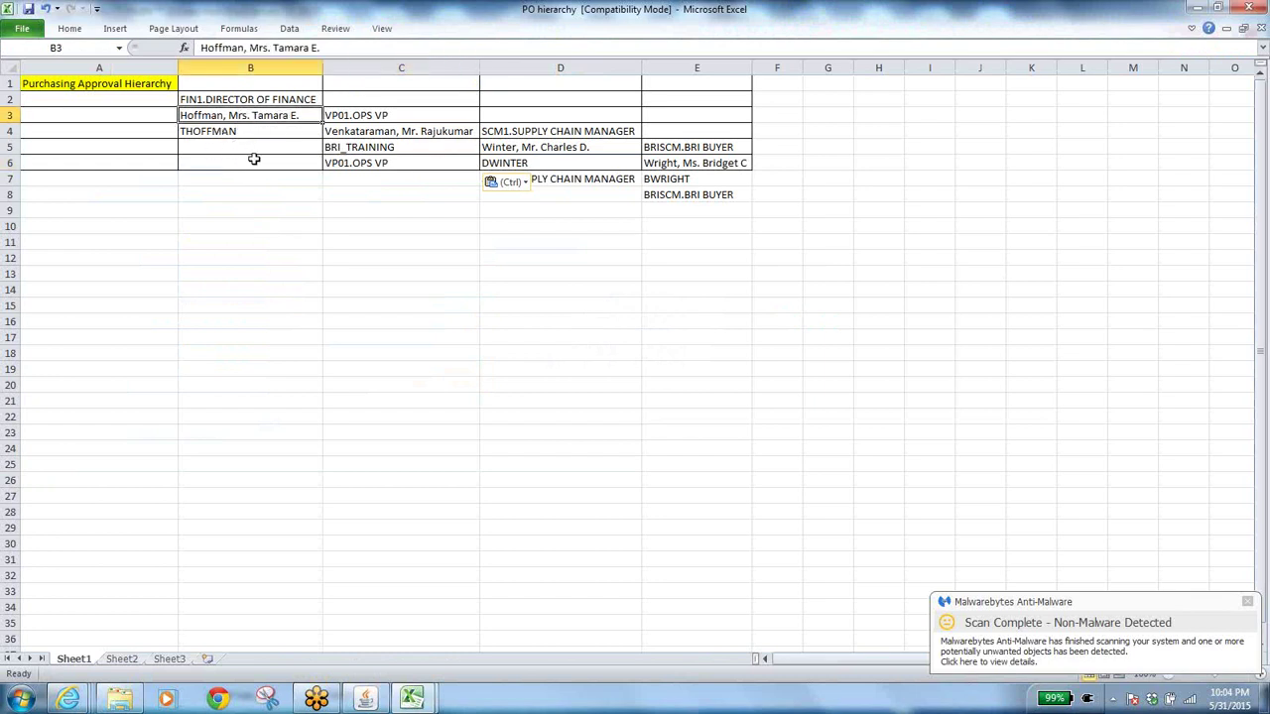
key(alt+Tab)
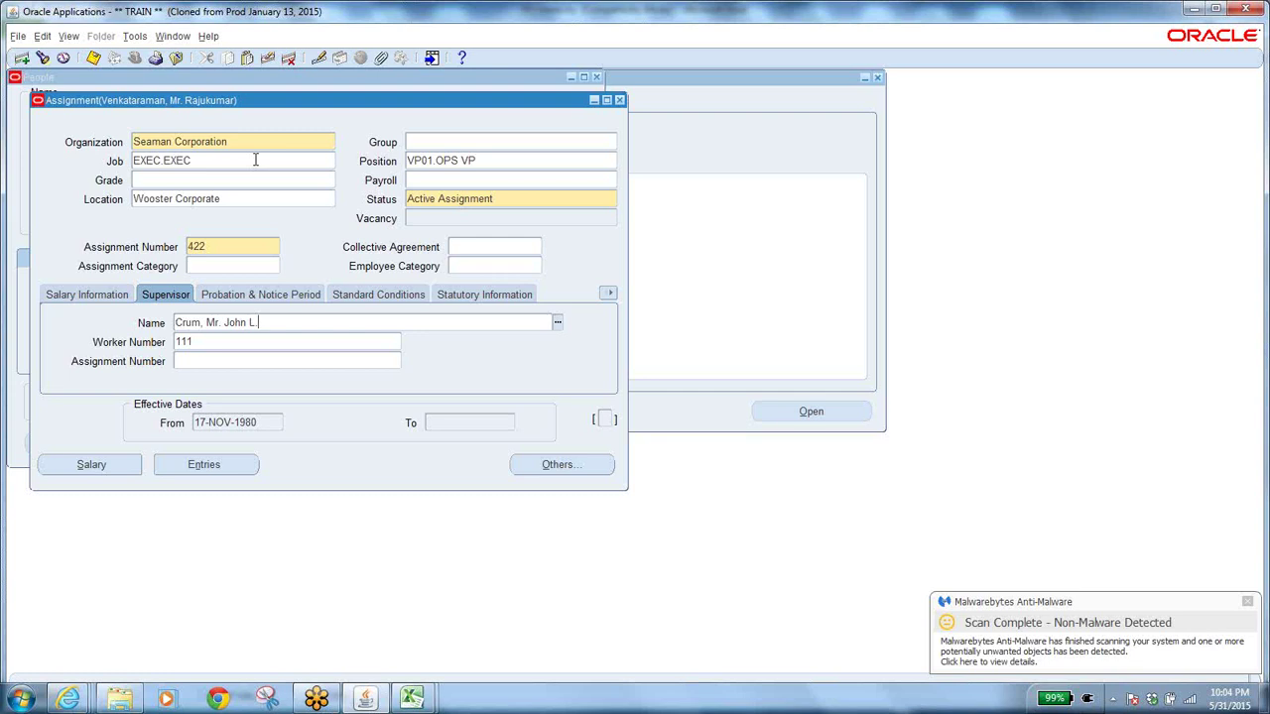
Step: Check the operations VP's position in cell C6 against the Oracle assignment, and review the Purchasing Approval Hierarchy title and the VP's name
key(alt+Tab)
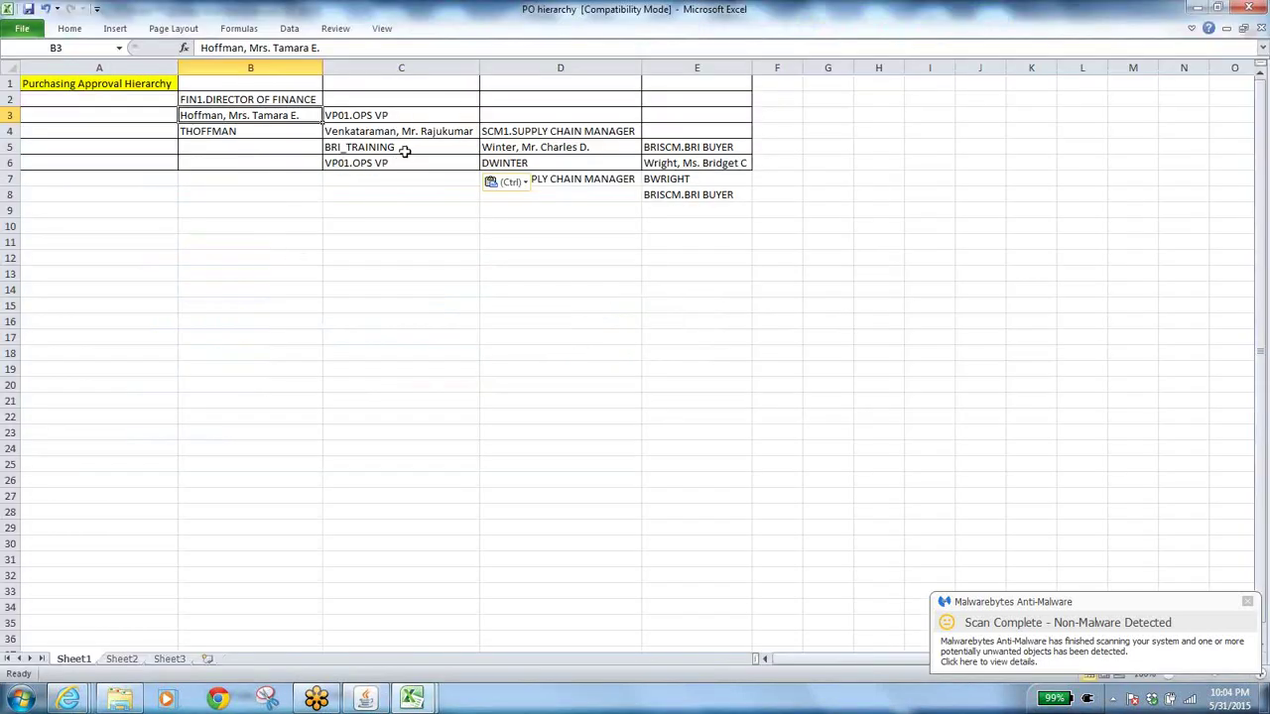
click(378, 164)
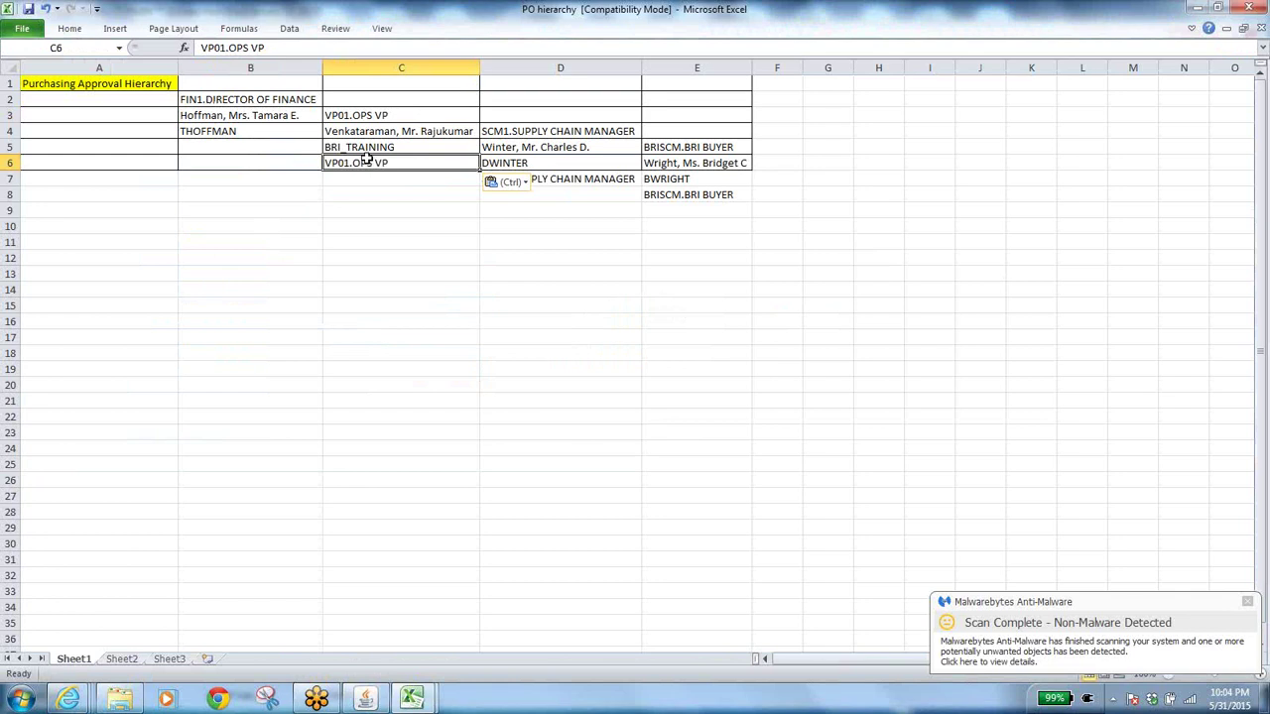
key(alt+Tab)
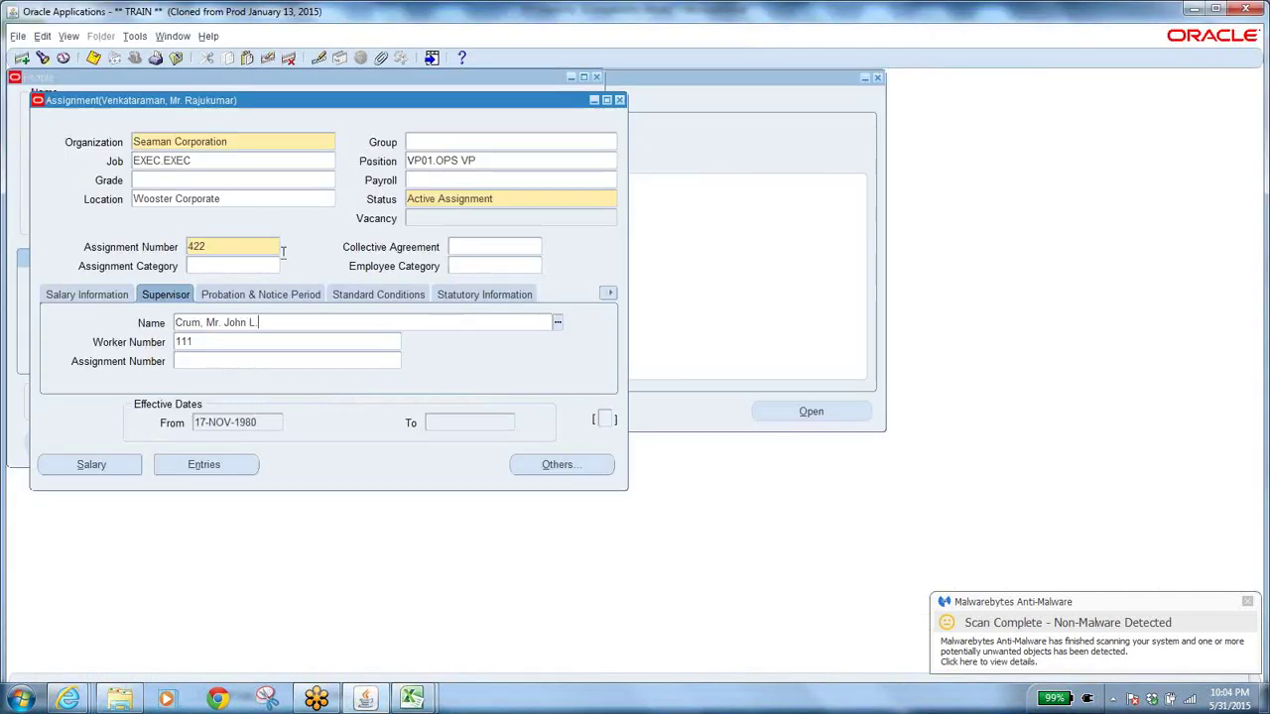
key(alt+Tab)
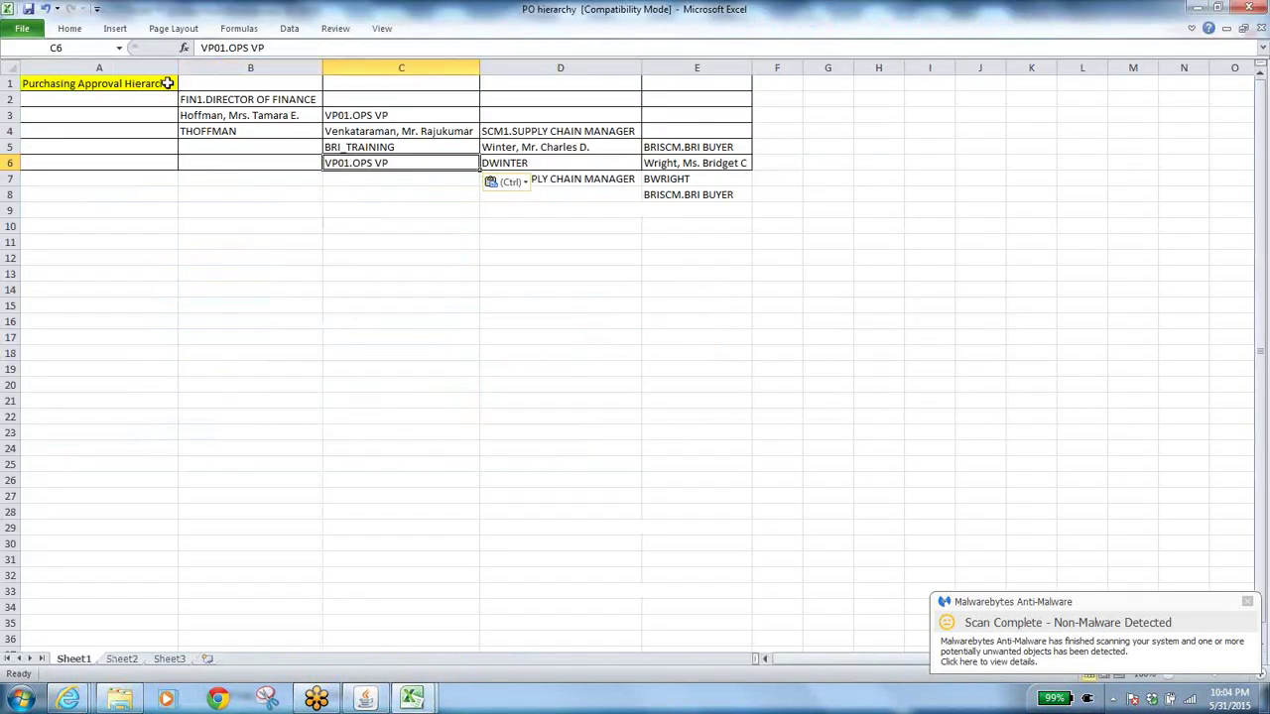
click(149, 84)
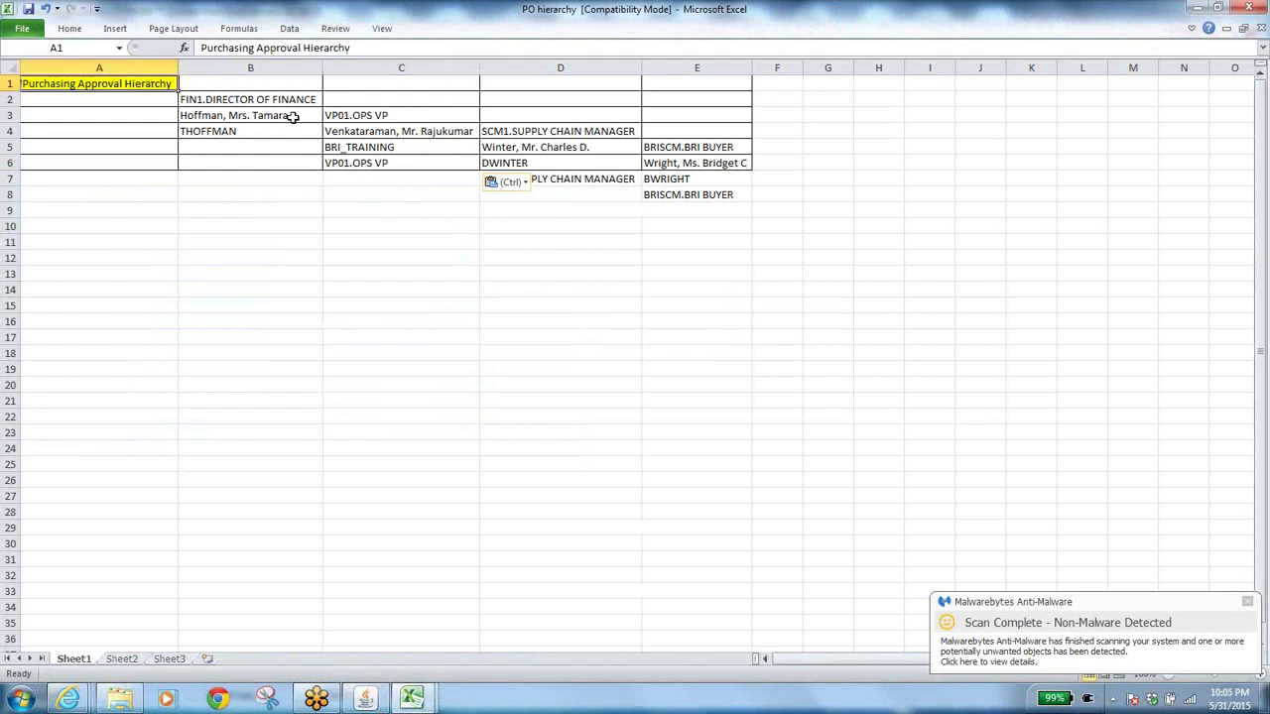
click(387, 131)
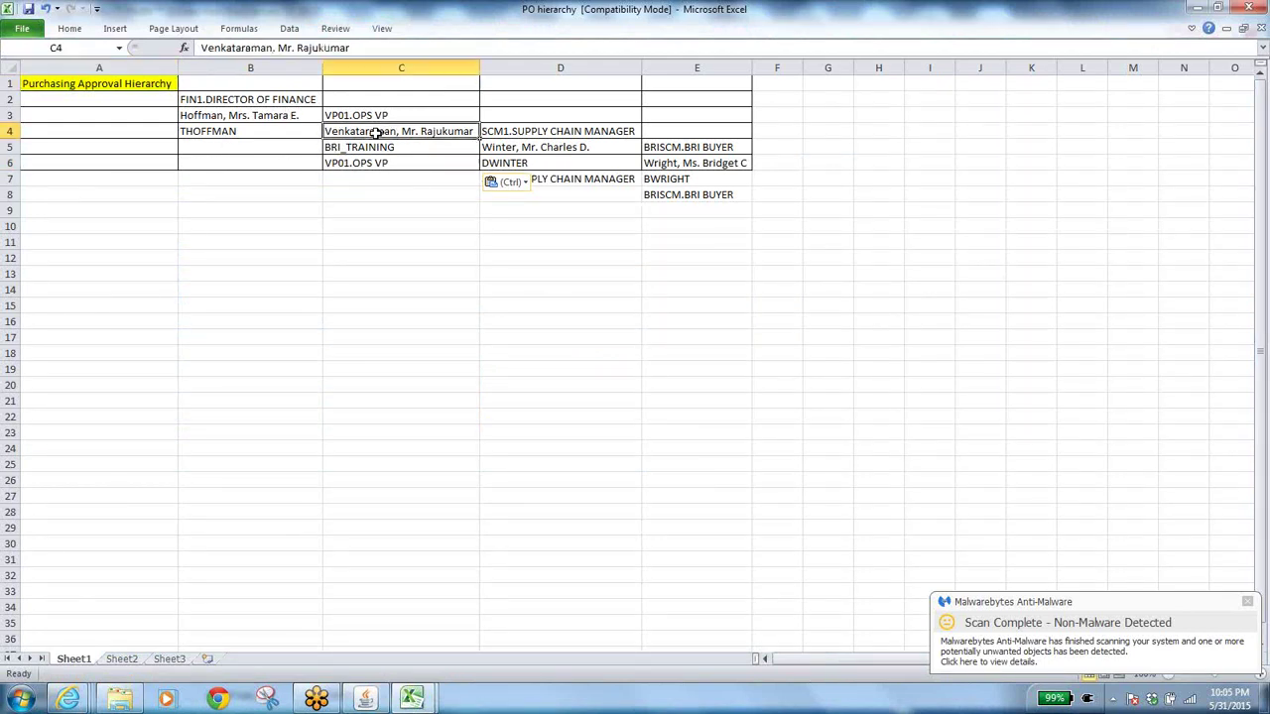
Step: Recheck the supervisor name on the operations VP's Oracle assignment against the Director of Finance entry in column B of the PO hierarchy workbook
click(243, 100)
key(alt+Tab)
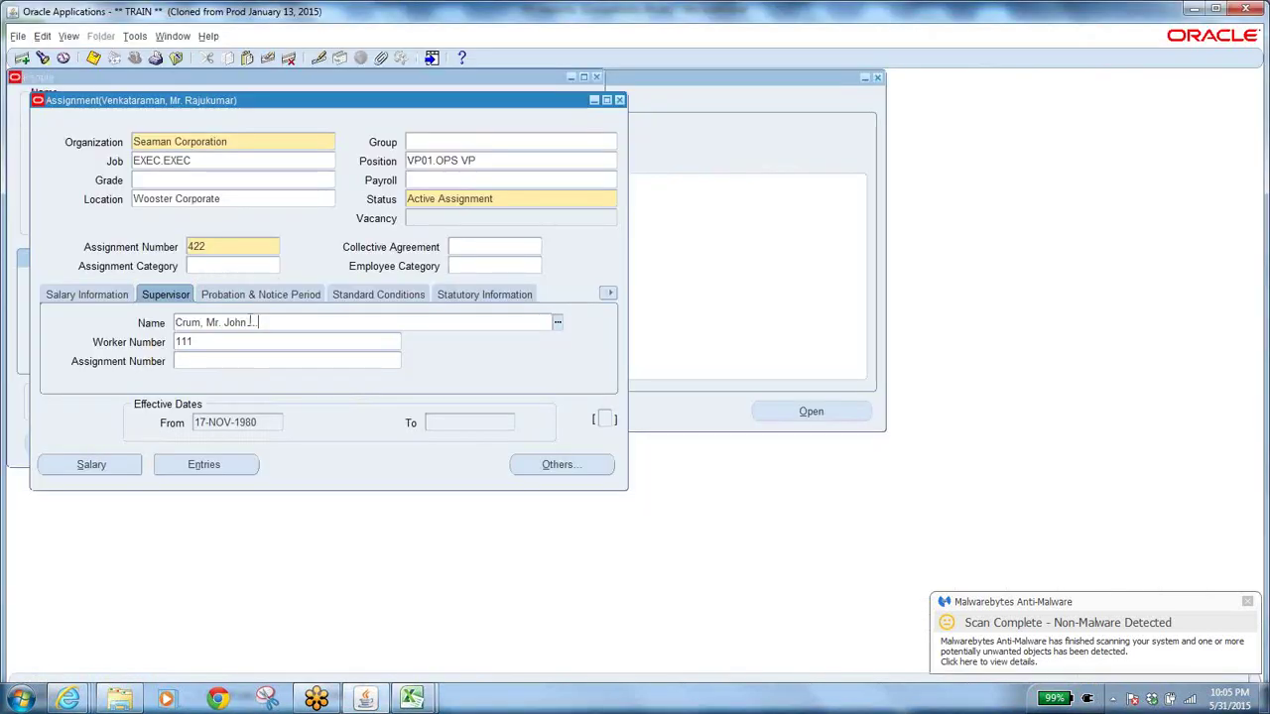
drag(256, 323, 92, 324)
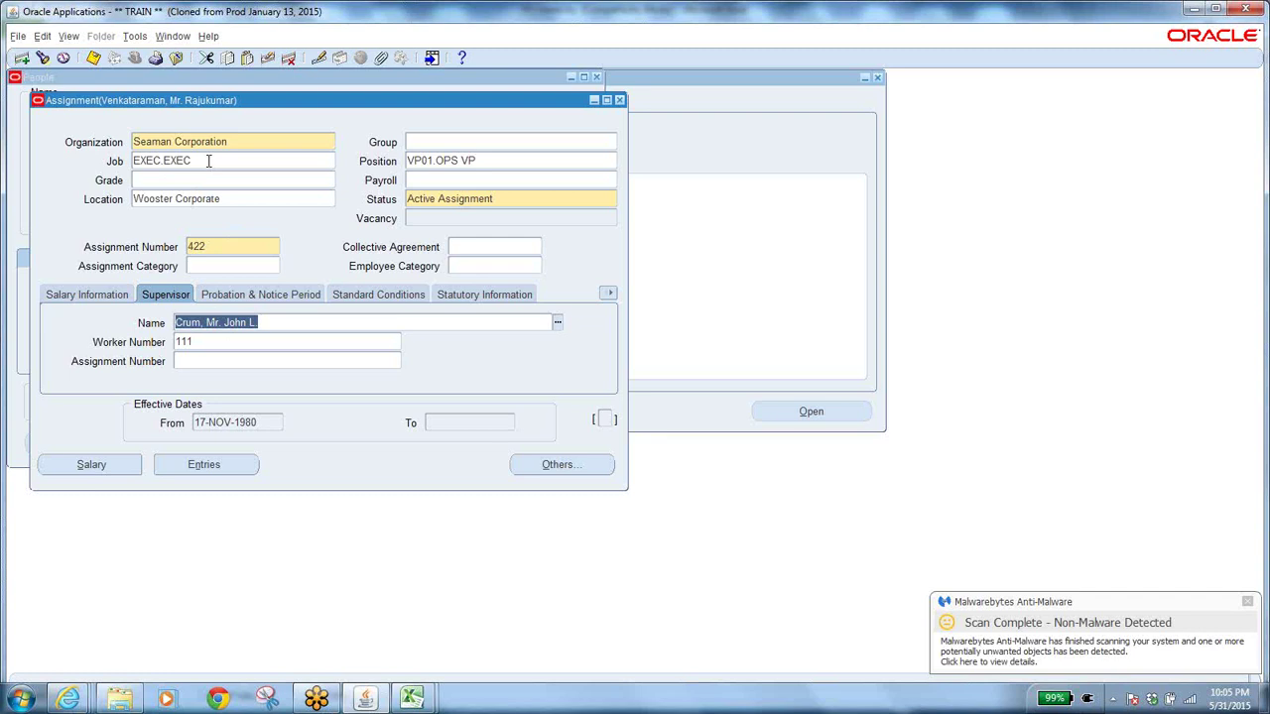
drag(270, 325, 180, 308)
click(201, 160)
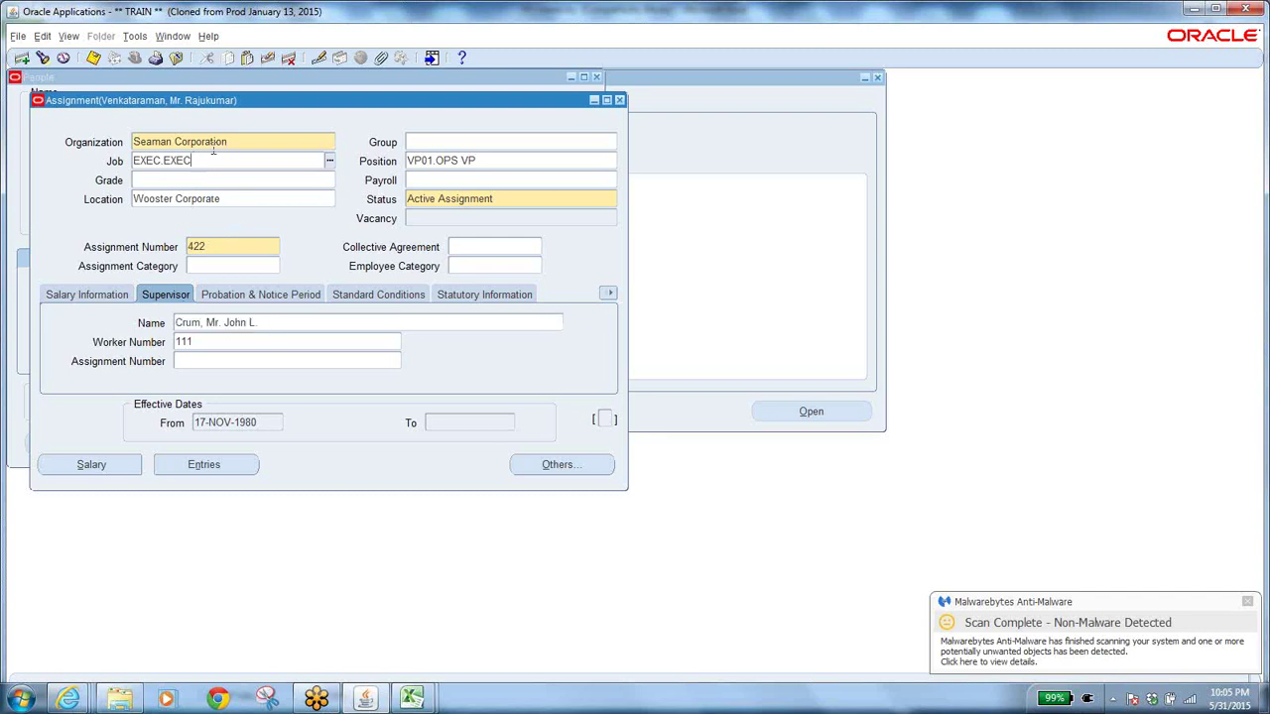
drag(241, 104, 351, 120)
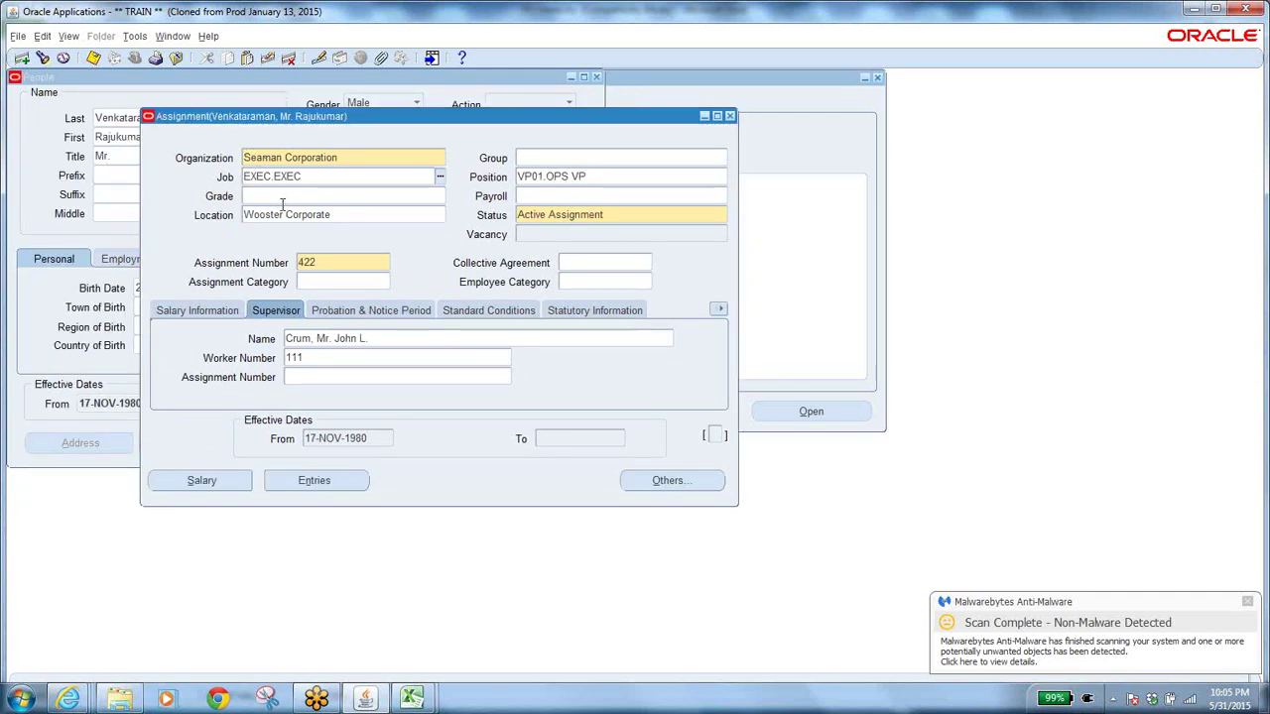
click(375, 340)
drag(375, 340, 240, 337)
key(alt+Tab)
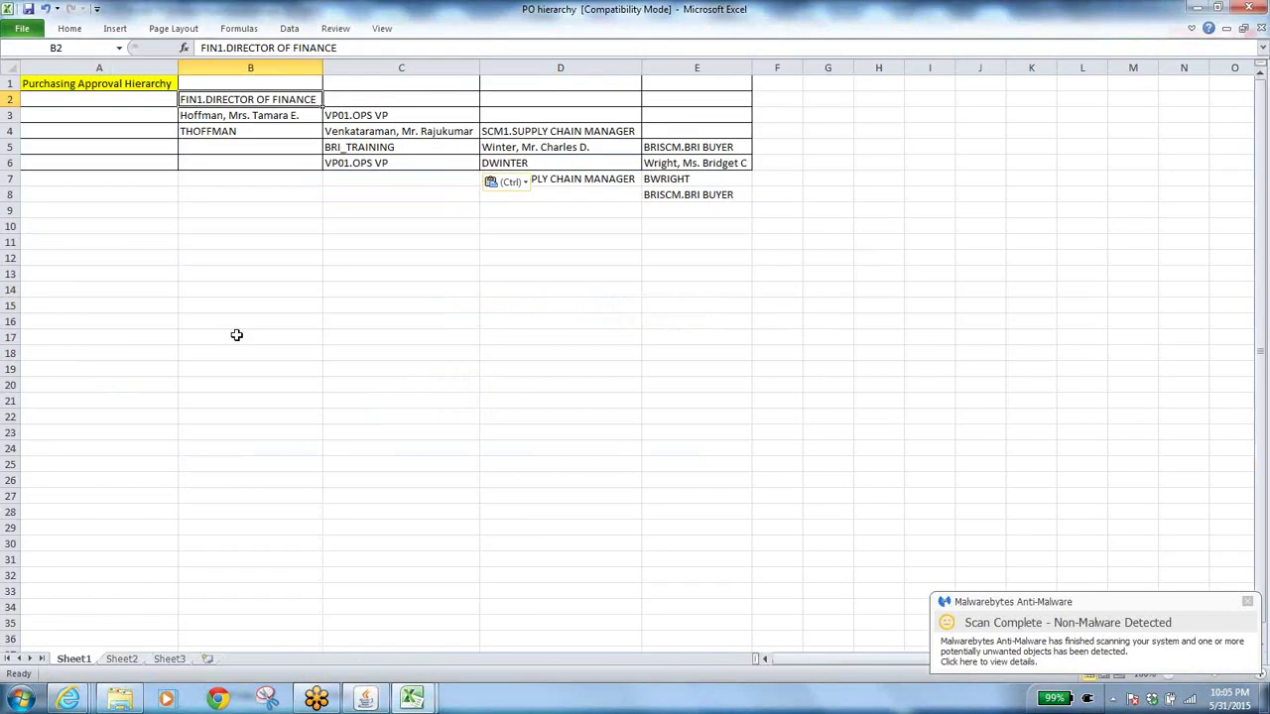
Step: Copy the finance director's name from cell B3 into Oracle's Find Person form and retrieve the matching record with person type Employee
click(242, 115)
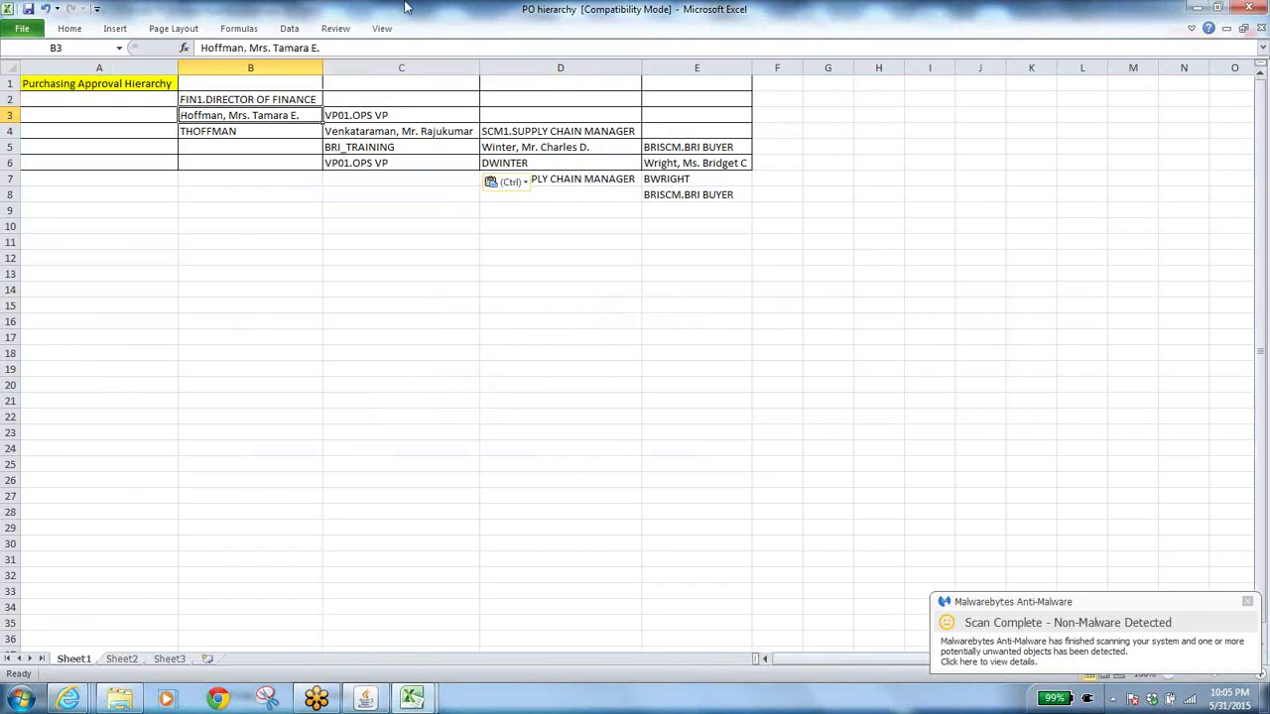
key(ctrl+c)
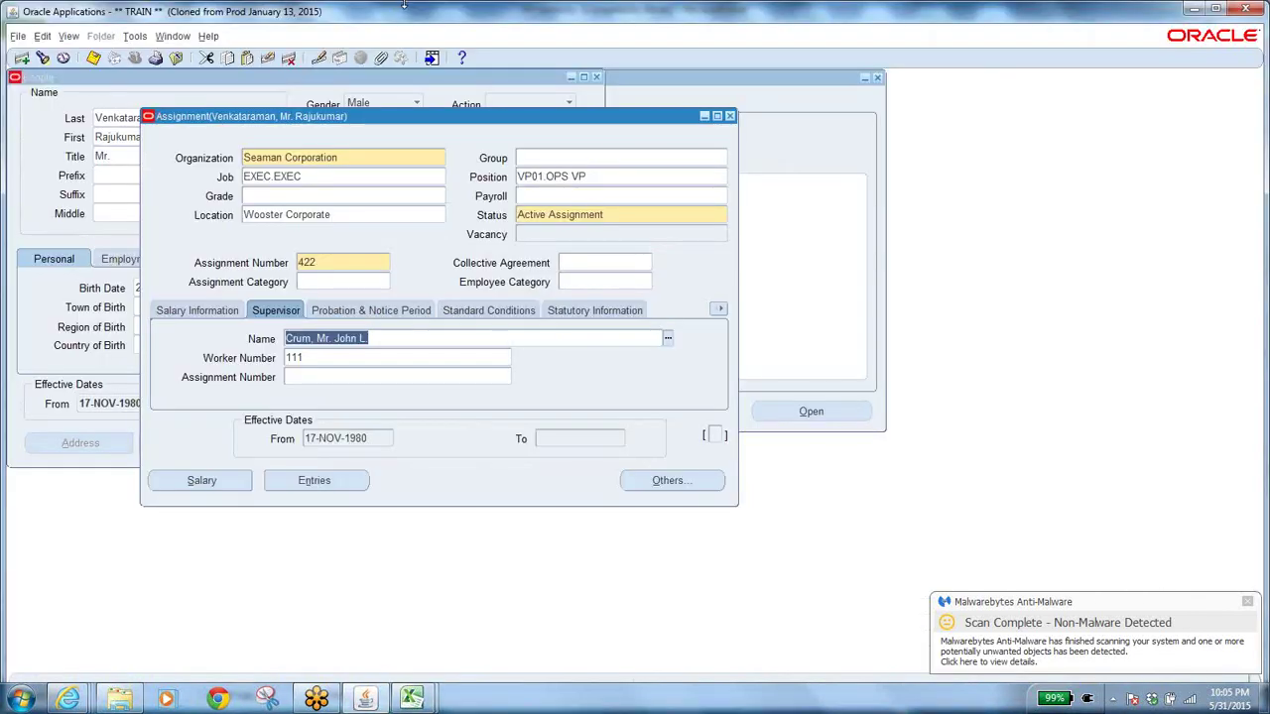
key(alt+Tab)
click(729, 116)
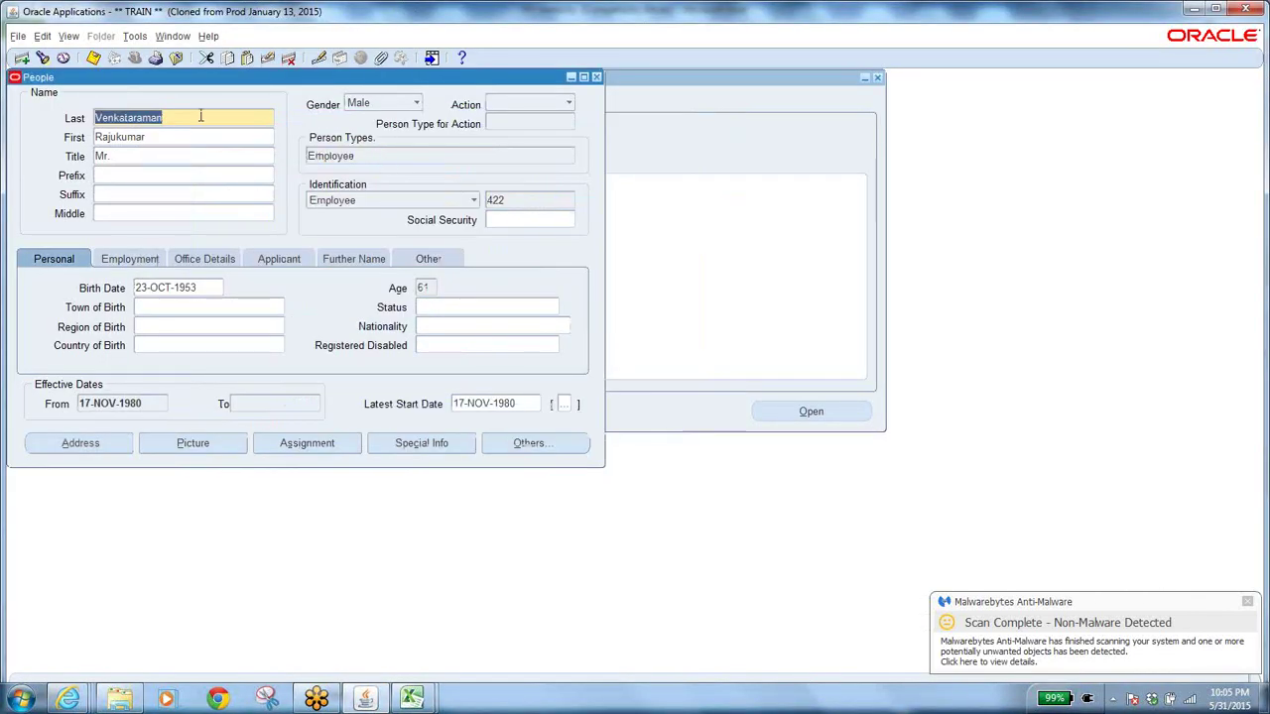
click(42, 58)
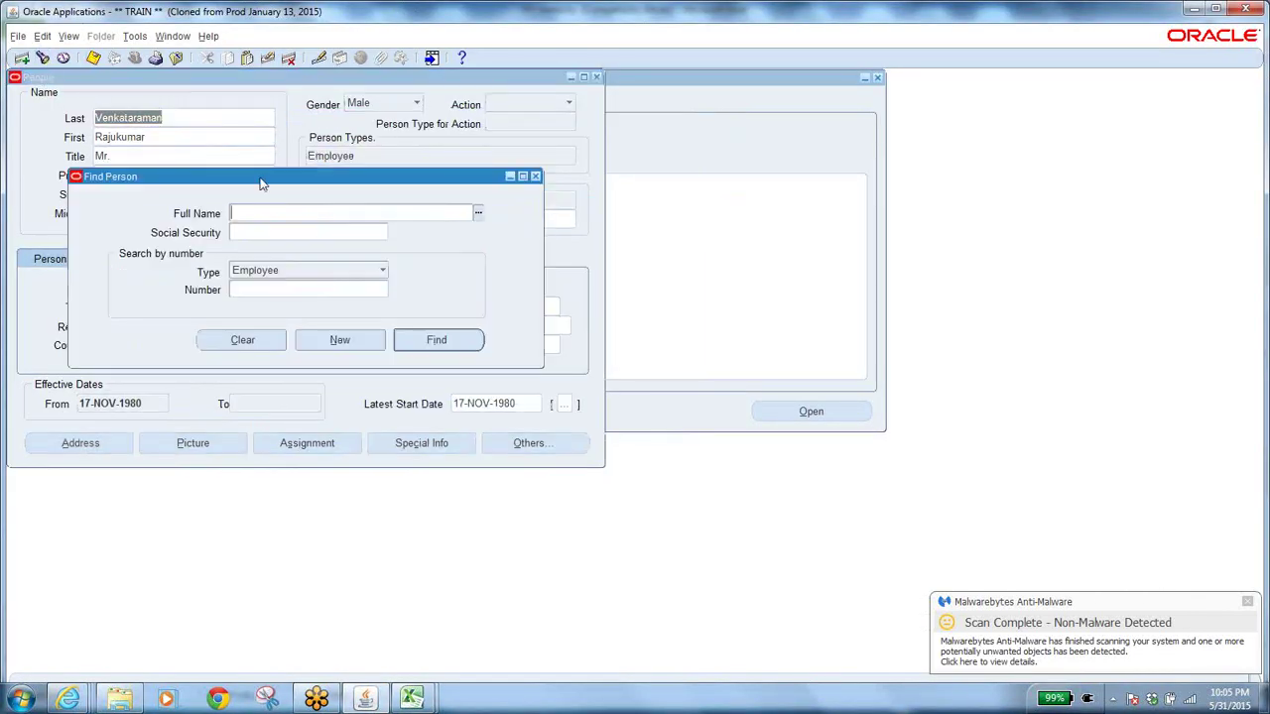
key(ctrl+v)
click(449, 340)
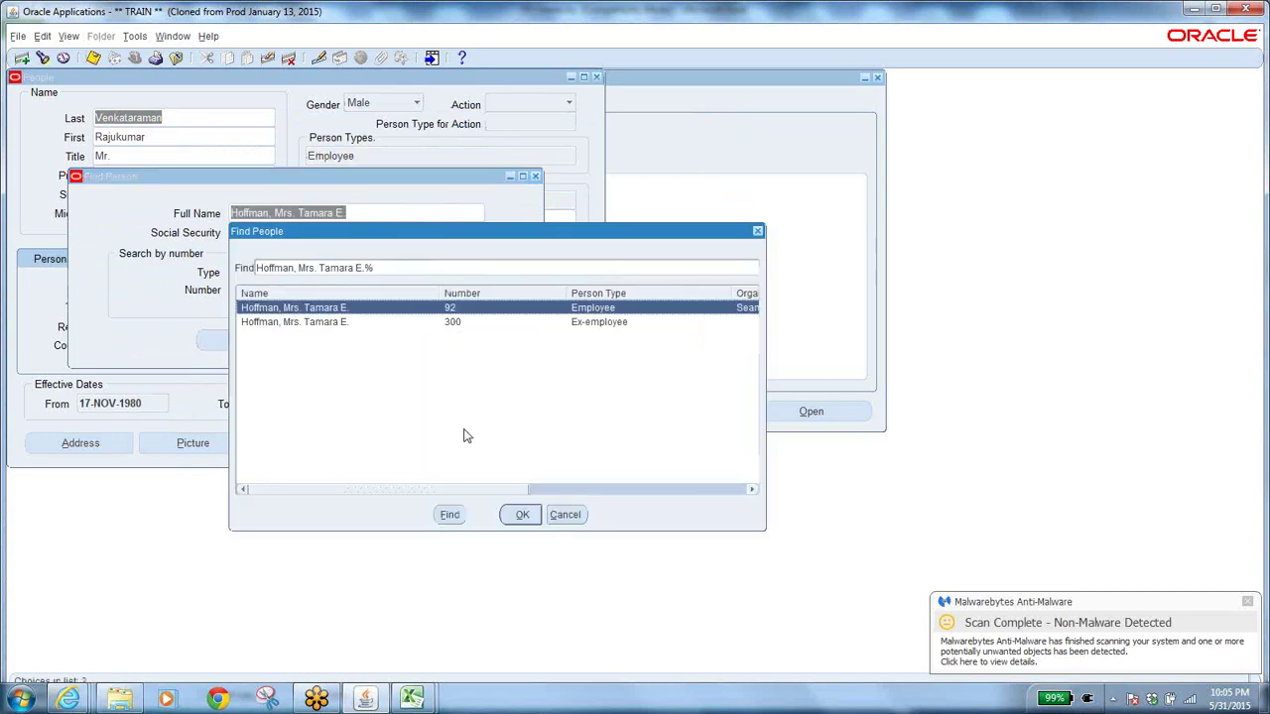
key(alt+Tab)
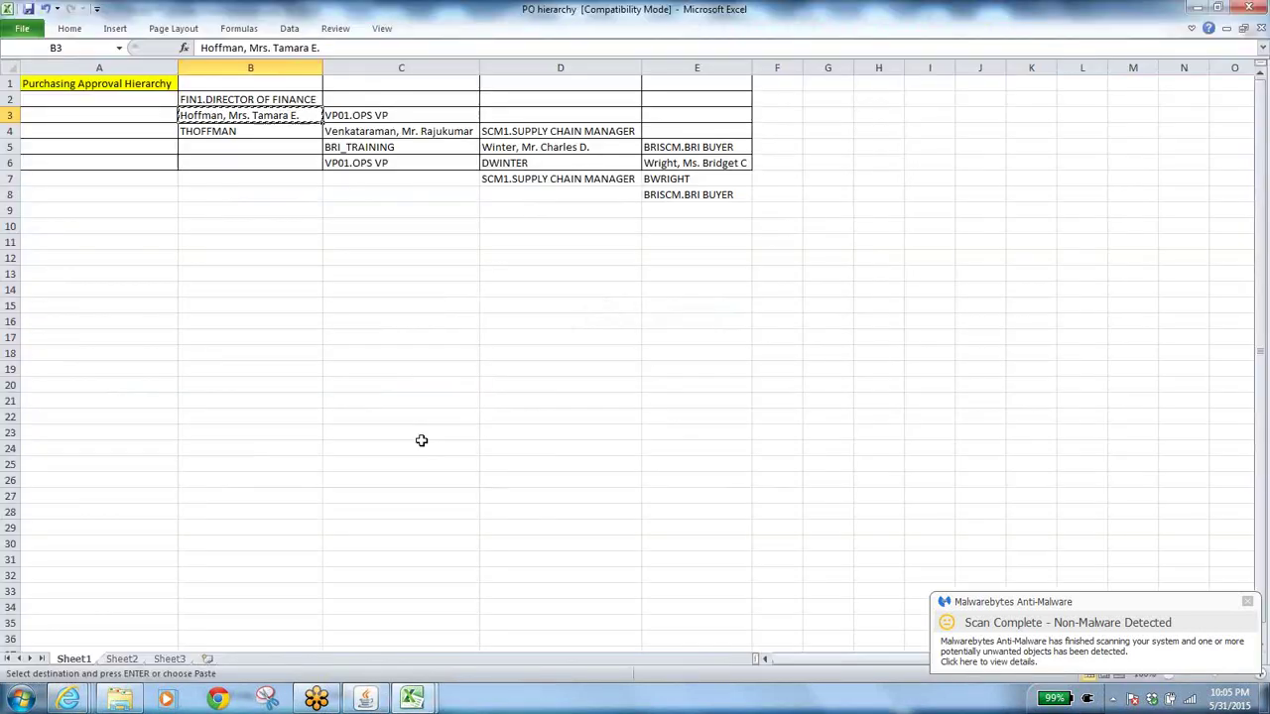
key(alt+Tab)
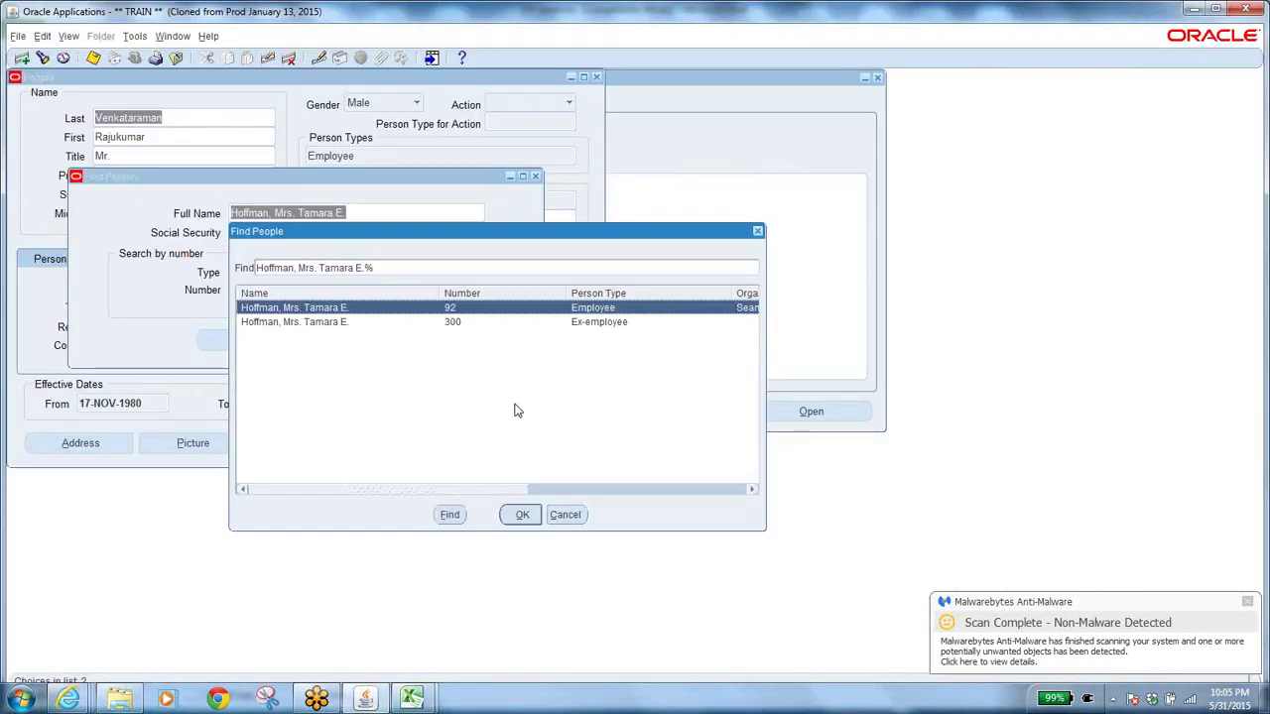
click(522, 514)
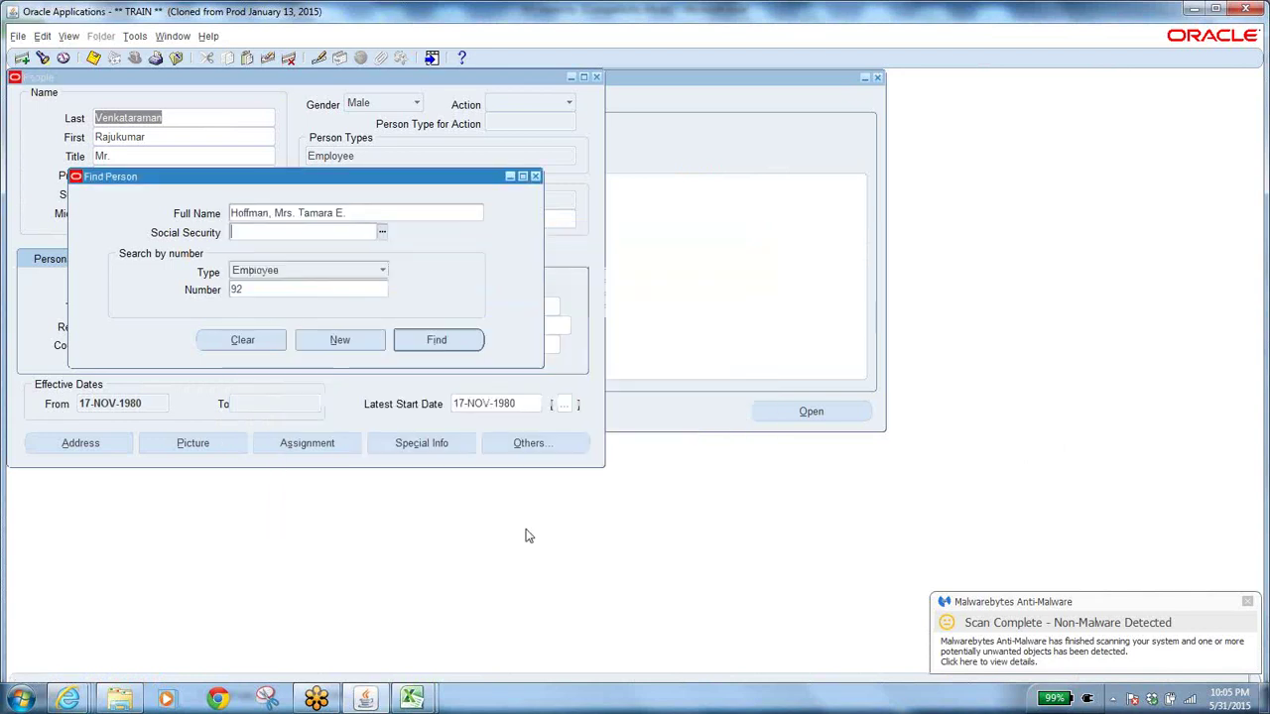
click(426, 340)
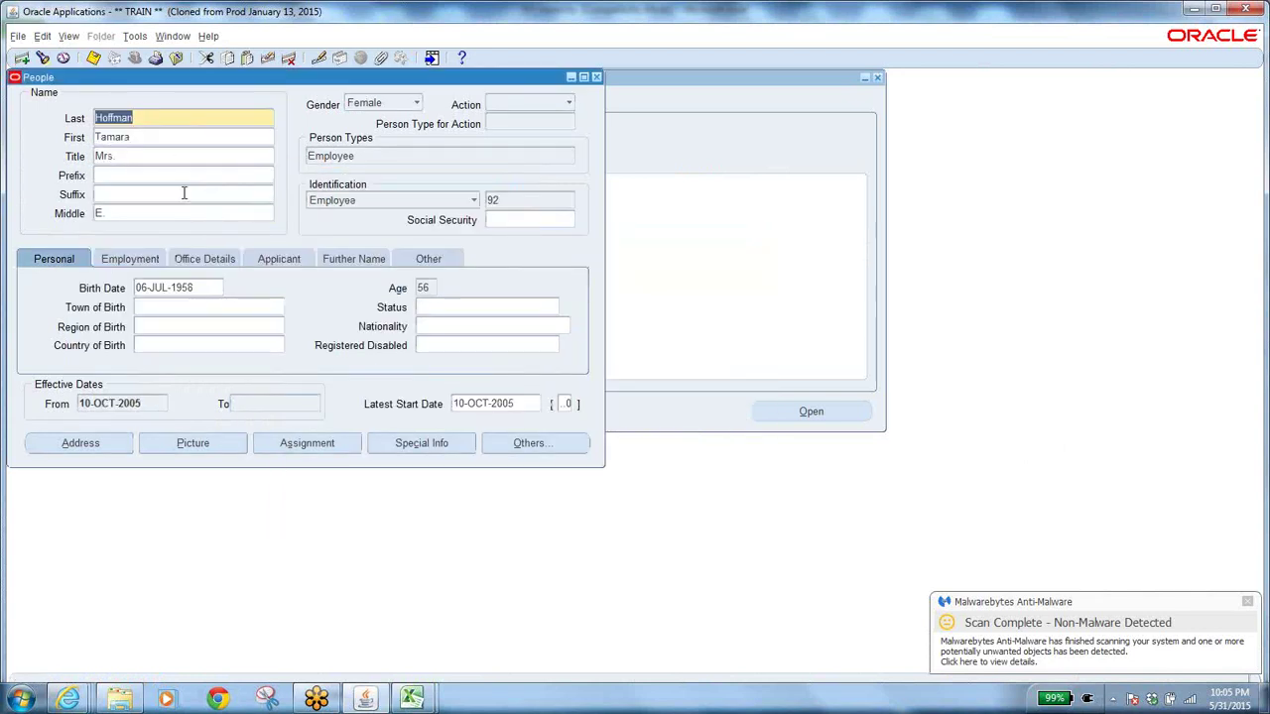
Step: Open the finance director's assignment in Oracle and copy its position, FIN1.DIRECTOR OF FINANCE, into cell B5 of the PO hierarchy workbook
click(293, 444)
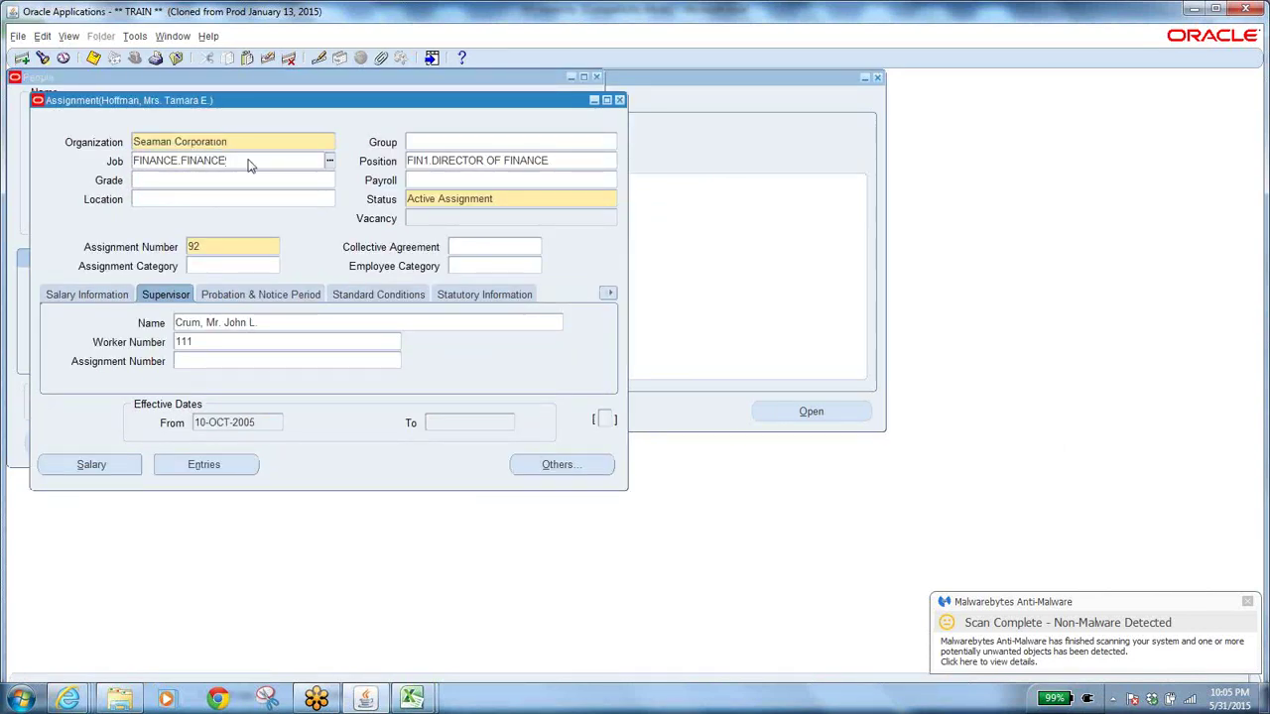
click(564, 162)
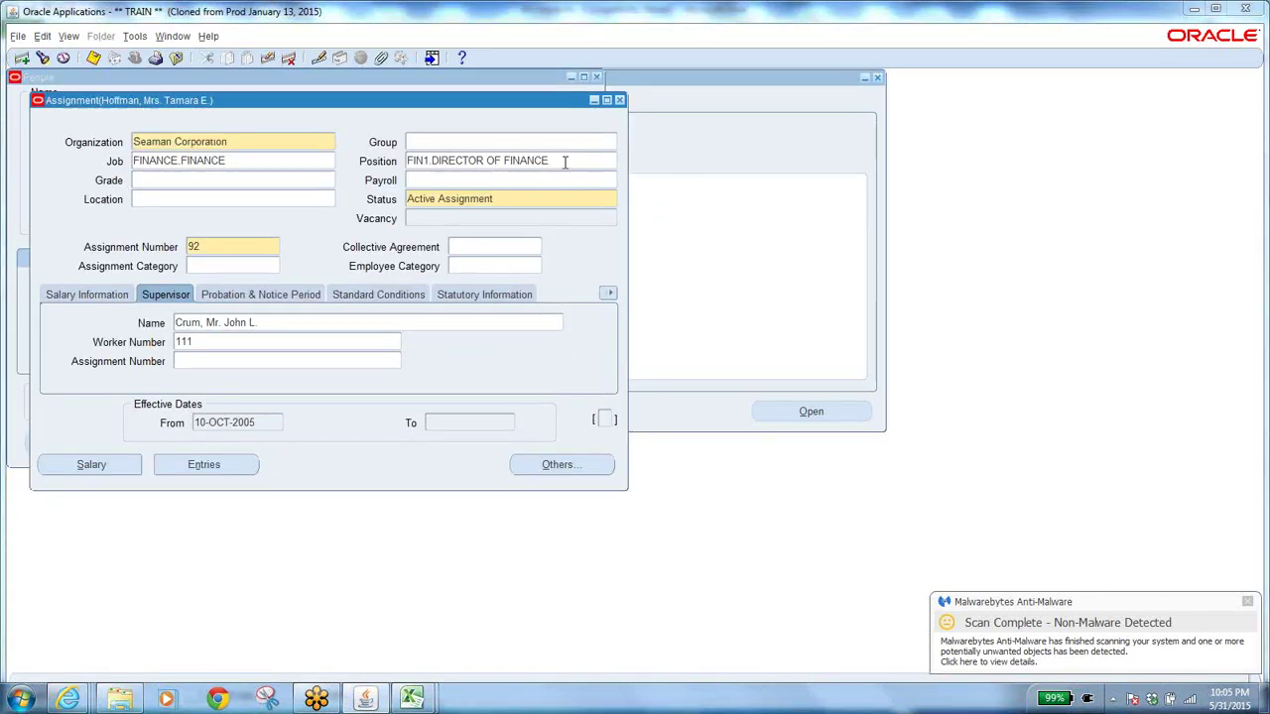
key(alt+Tab)
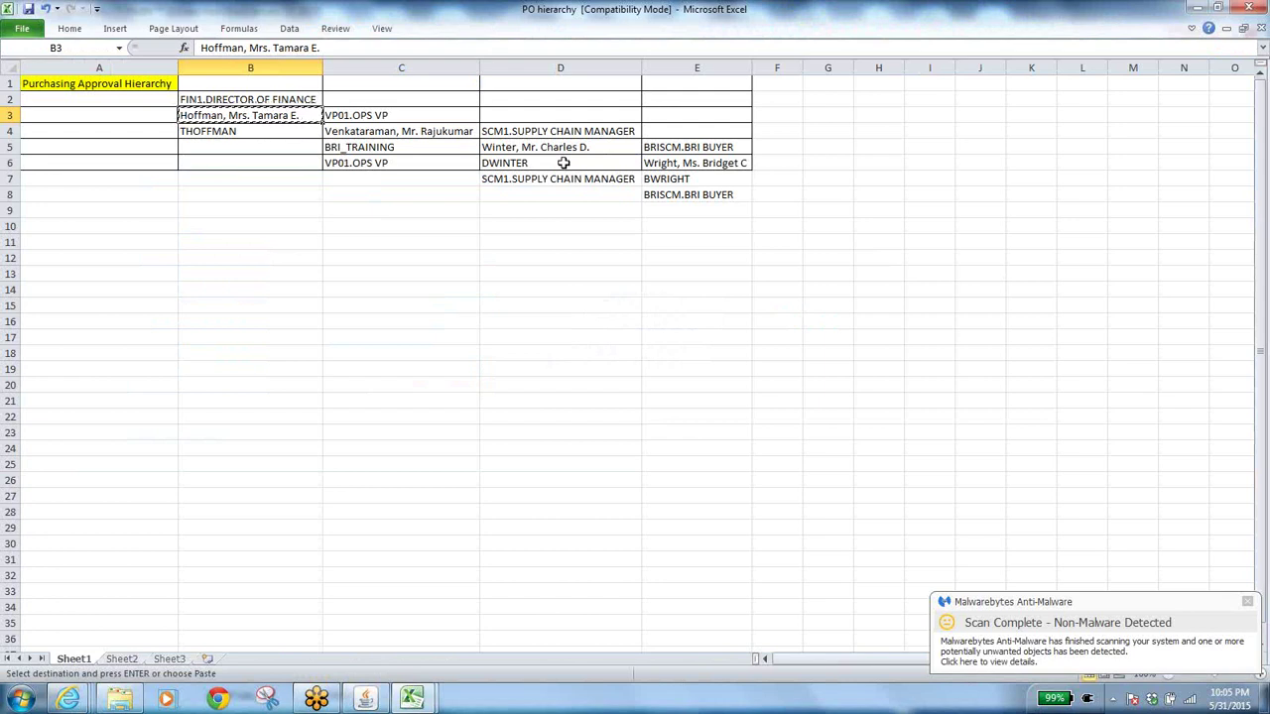
key(alt+Tab)
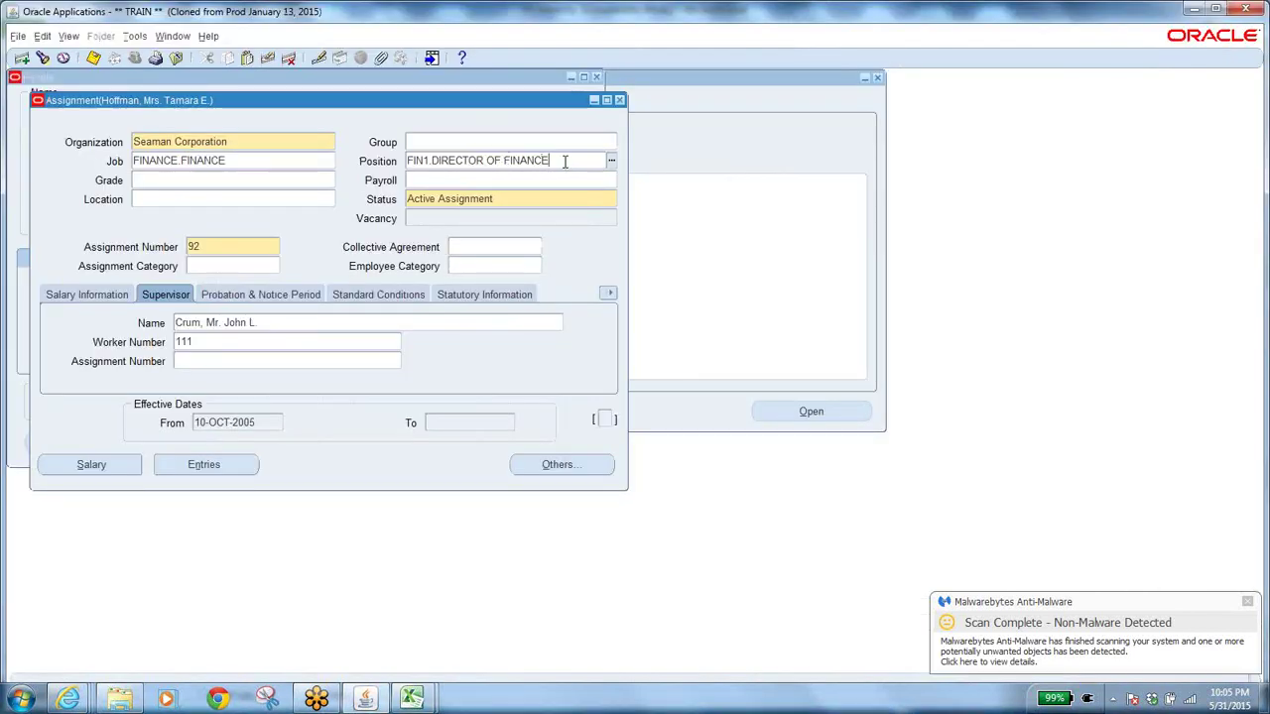
drag(565, 161, 379, 163)
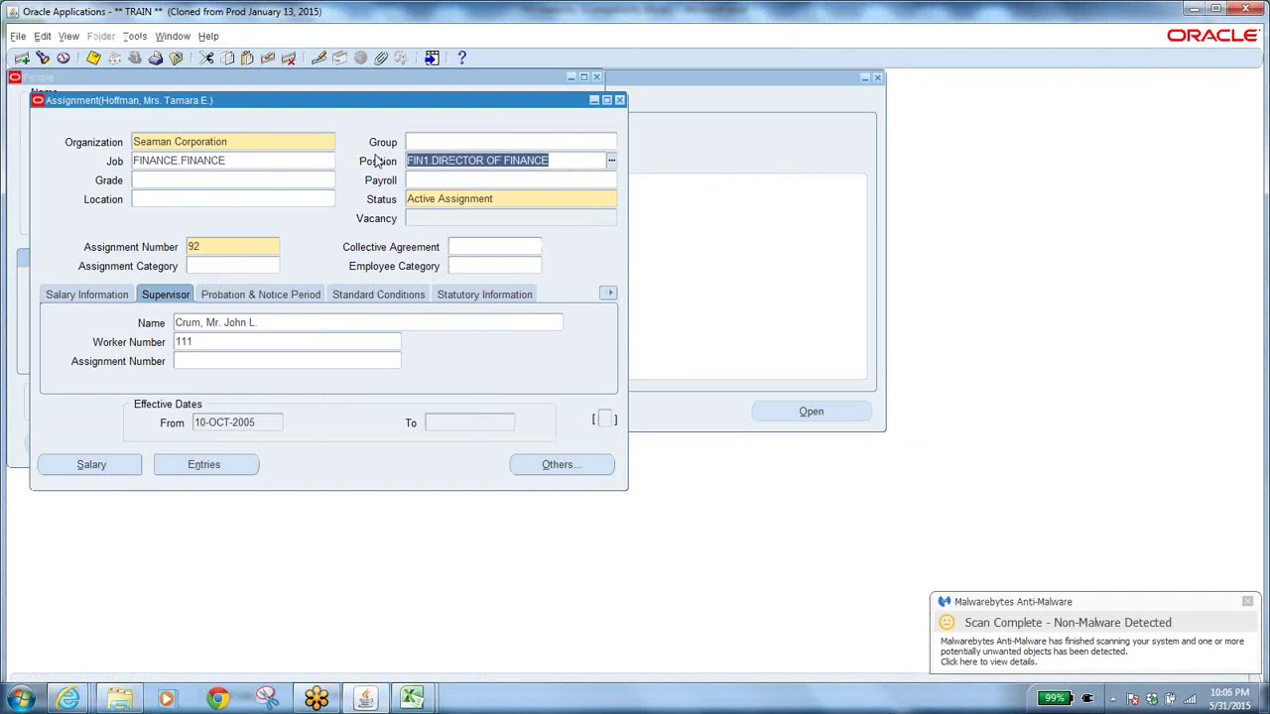
key(alt+Tab)
click(213, 146)
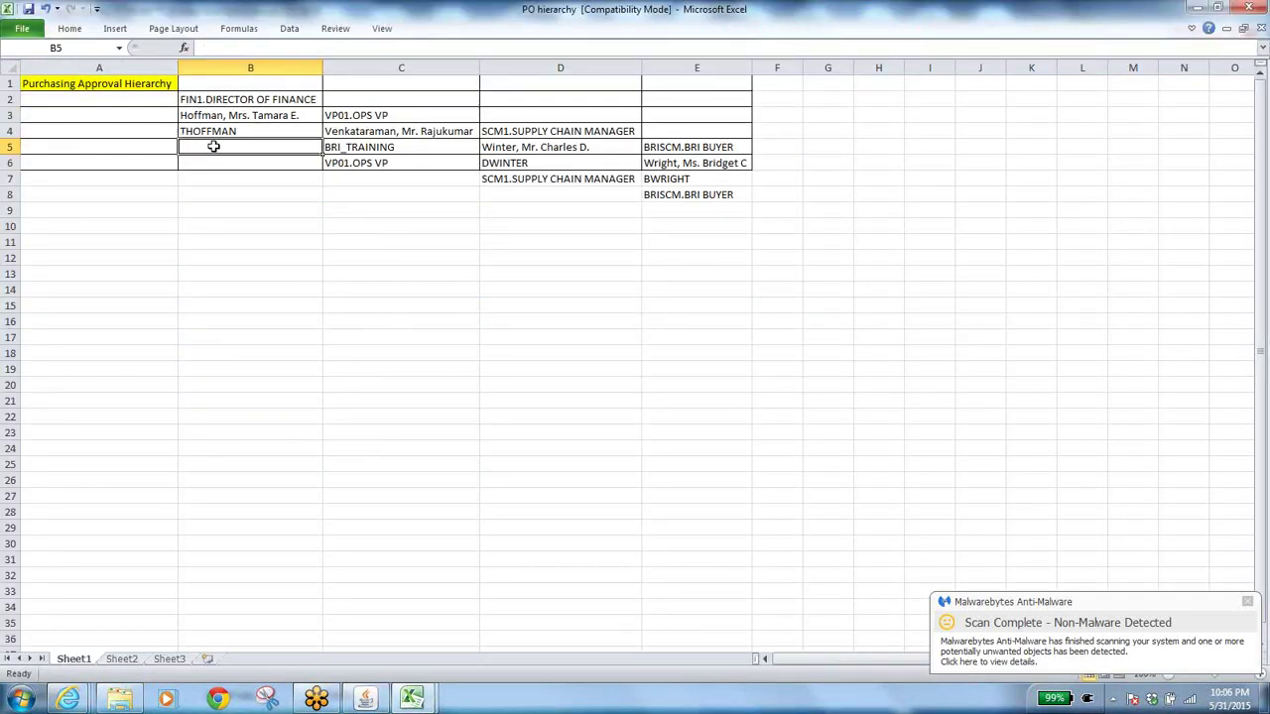
key(ctrl+v)
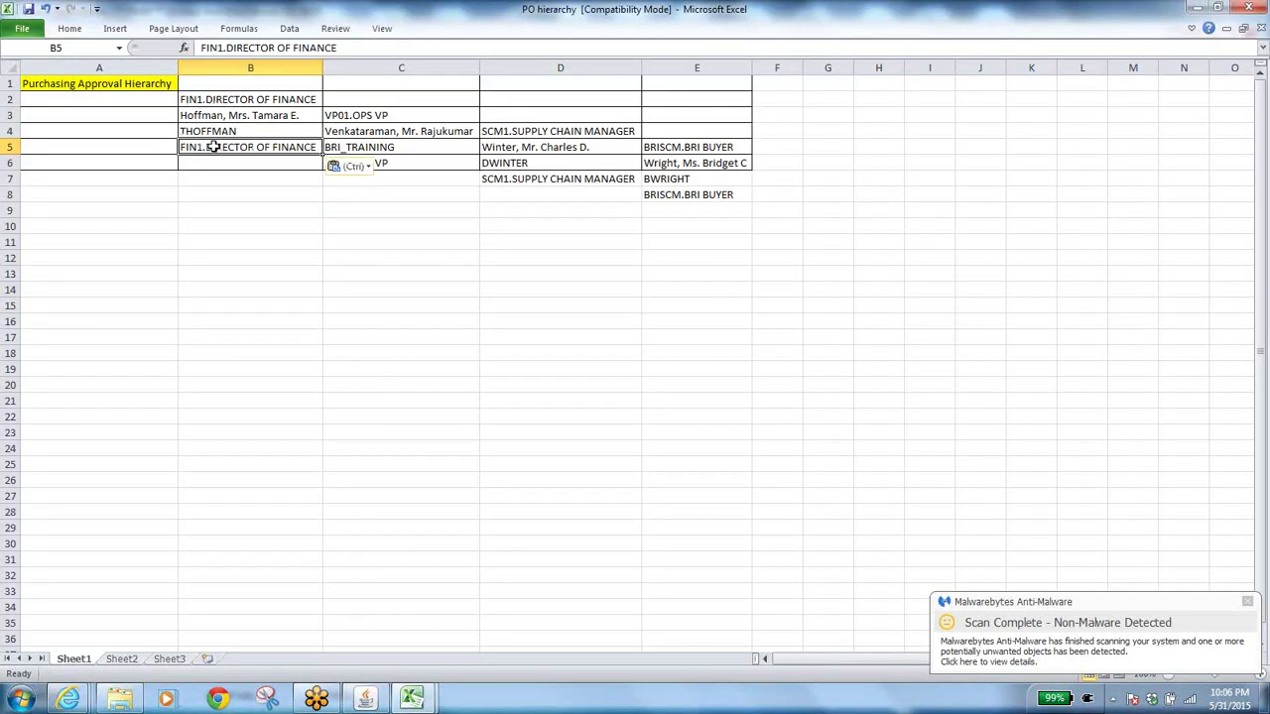
key(alt+Tab)
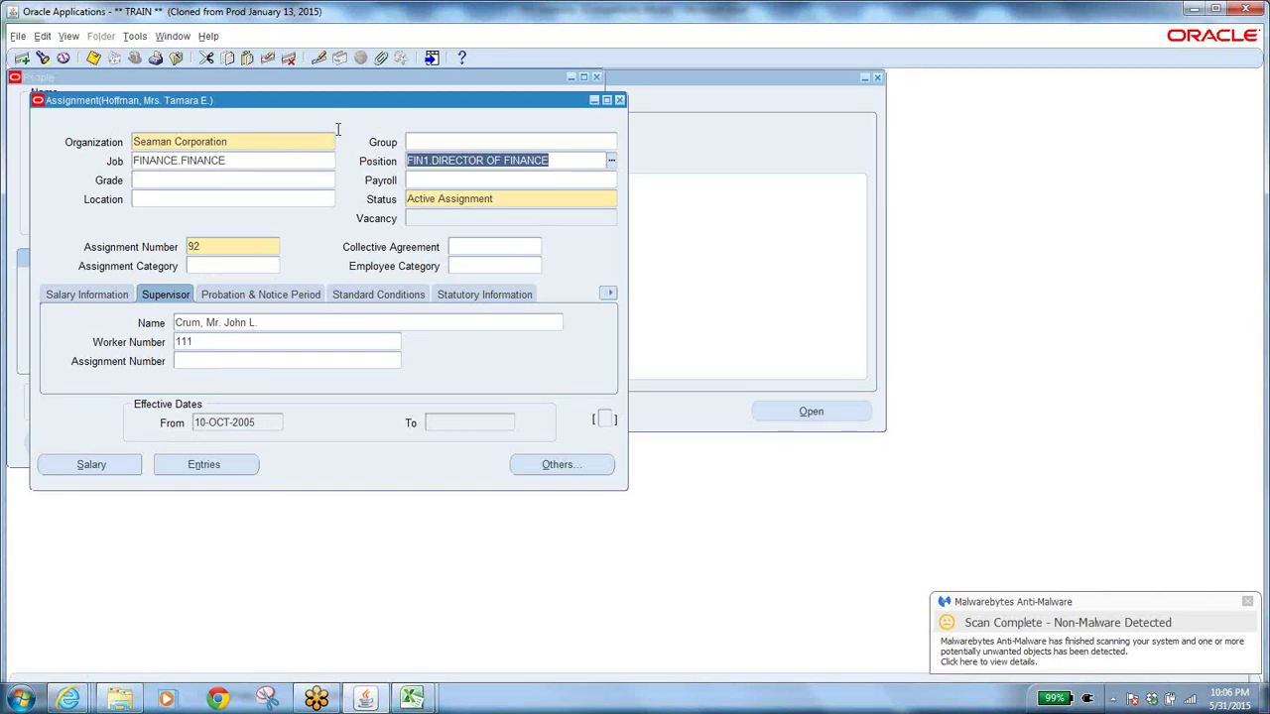
key(alt+Tab)
key(ctrl+v)
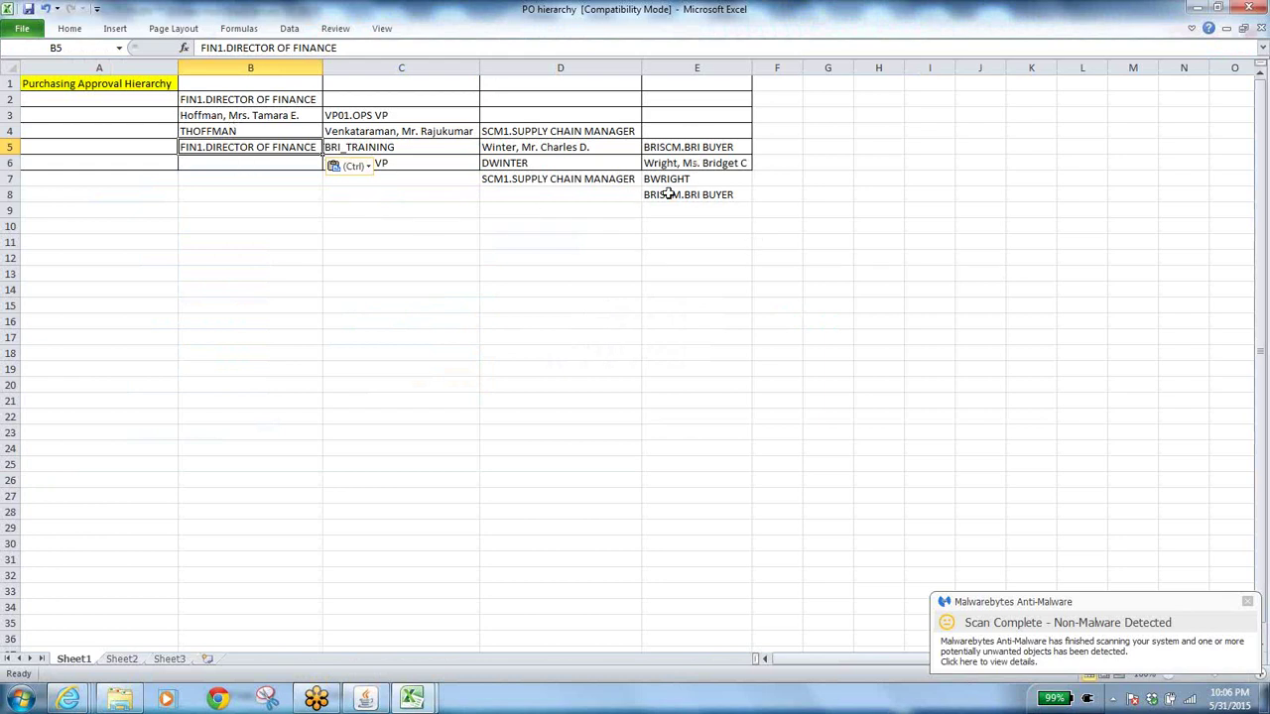
Step: Review the copied positions in cells E8, D7, C6 and B5, from the buyer up to the Director of Finance
click(679, 149)
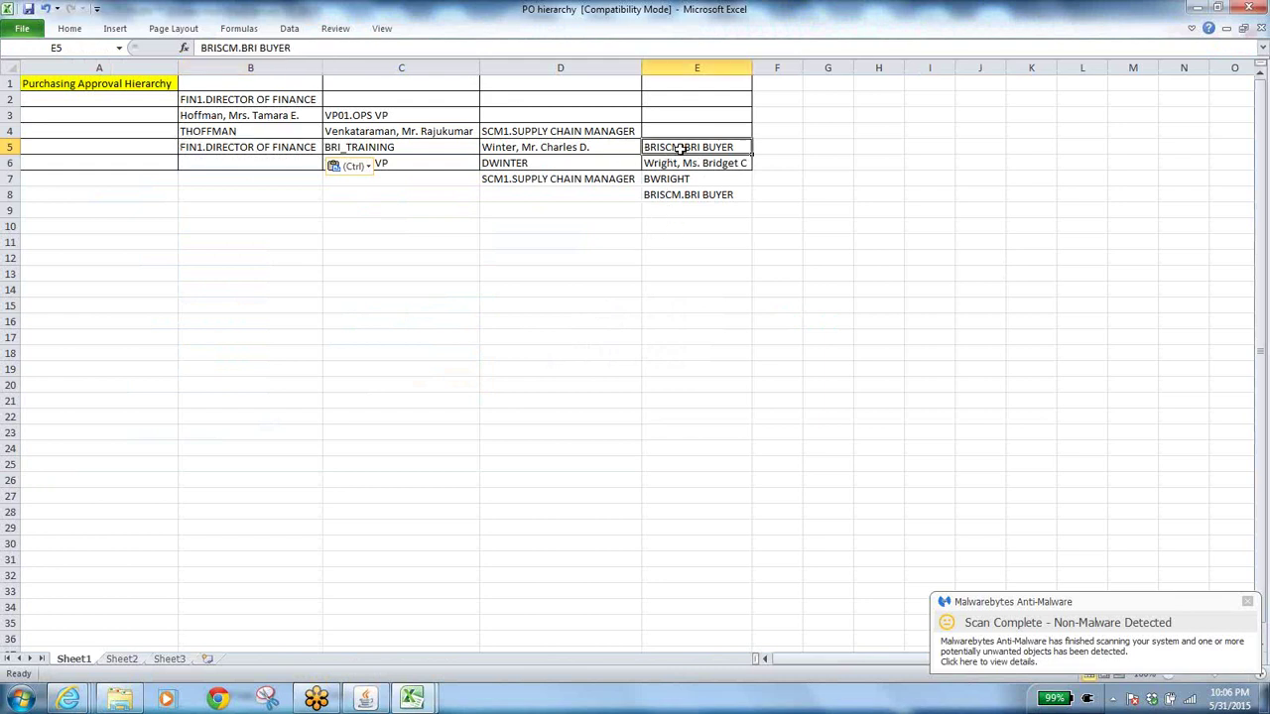
click(678, 197)
click(544, 180)
click(403, 164)
click(238, 147)
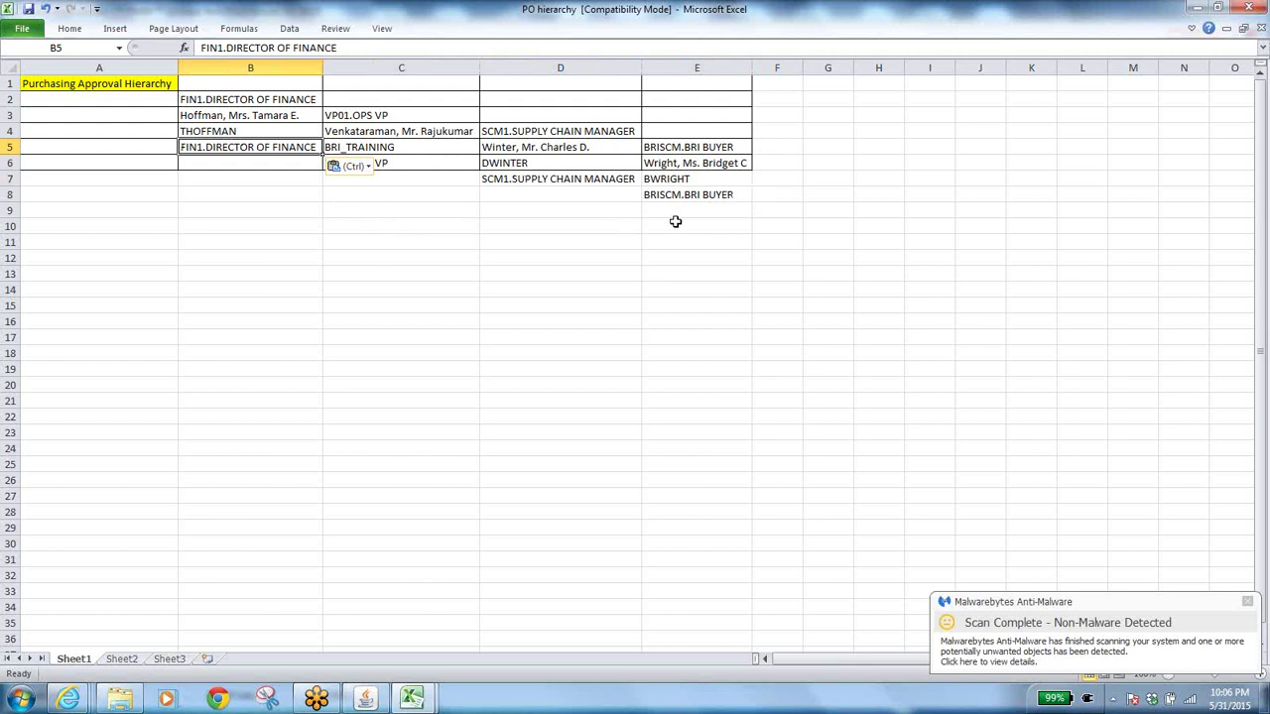
click(702, 194)
click(436, 162)
click(505, 181)
click(256, 149)
Step: Switch to Oracle, close the person and assignment forms, and collapse all functions in the Global Super HRMS Manager Navigator
key(alt+Tab)
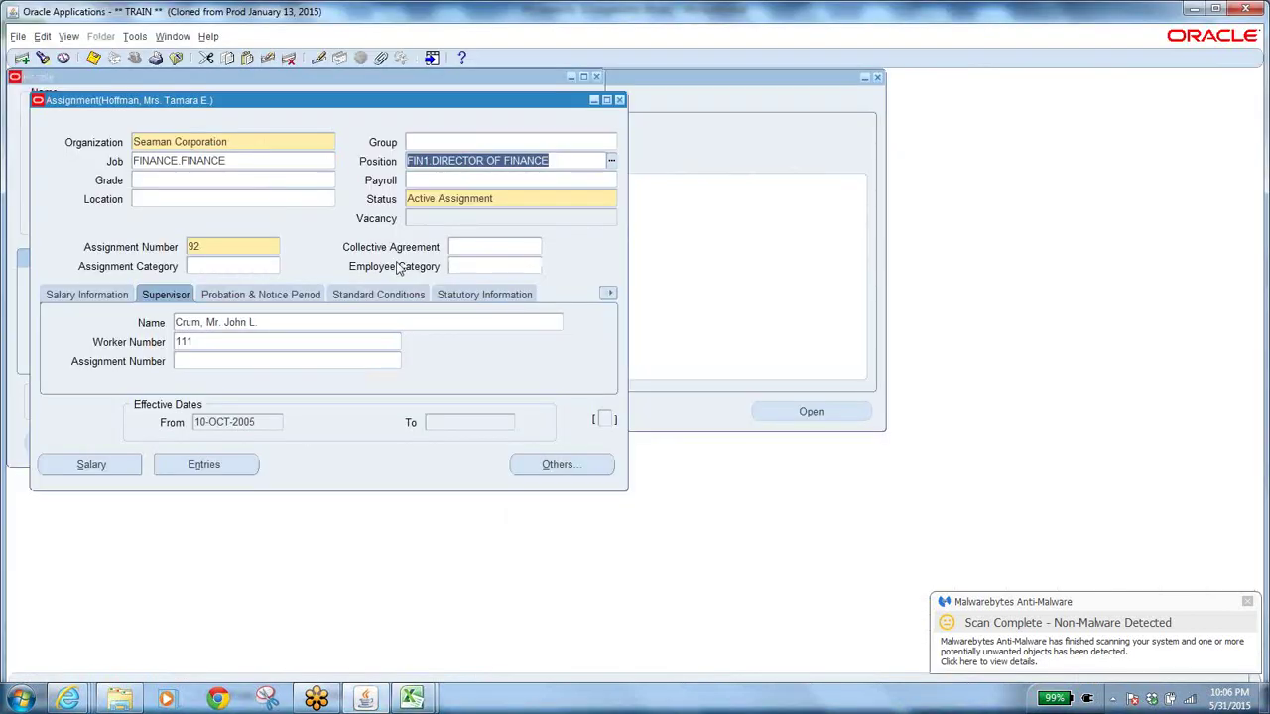
click(177, 58)
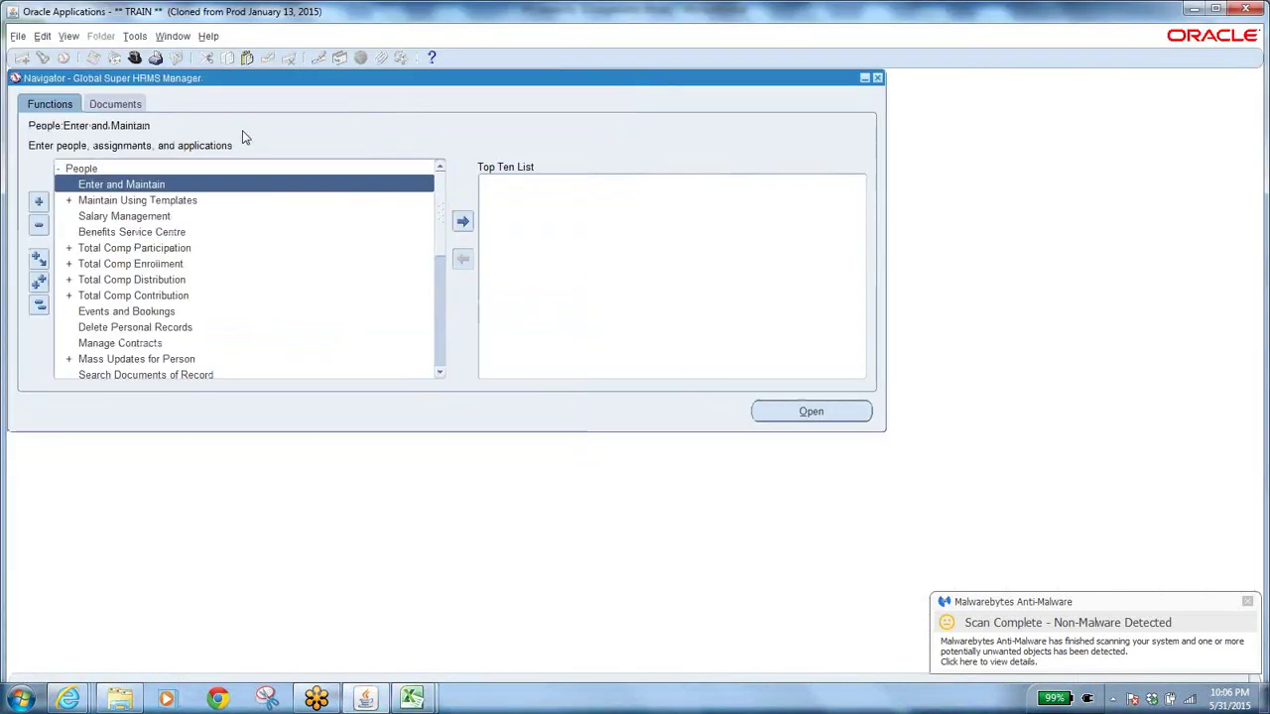
click(40, 306)
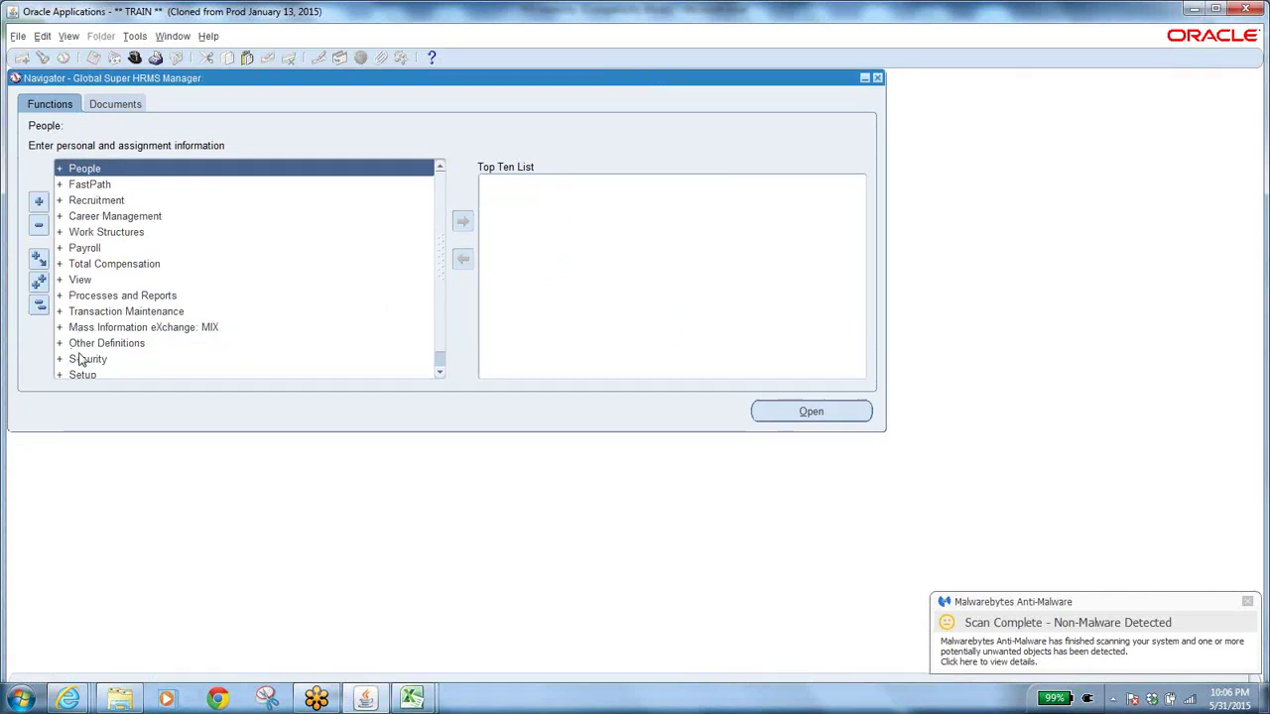
Step: Return to the PO hierarchy workbook and review the approvers' names and user names in cells D5, C5, D6 and E6
key(alt+Tab)
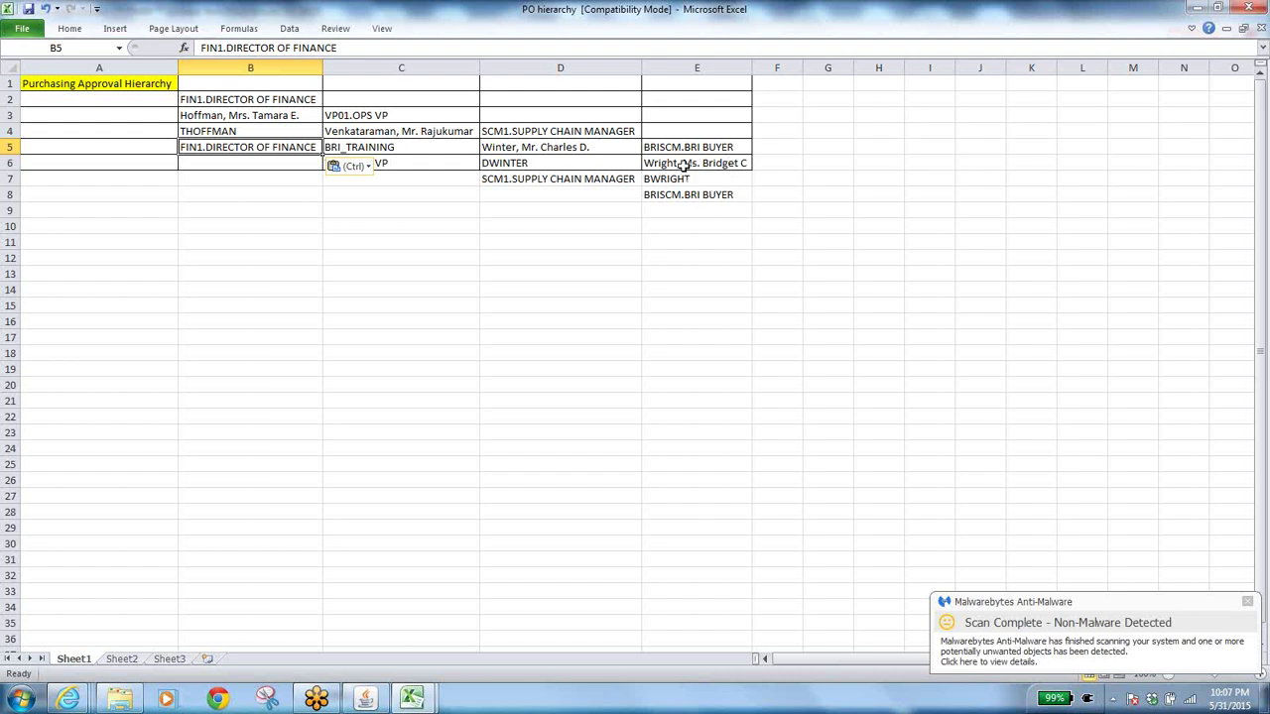
click(523, 148)
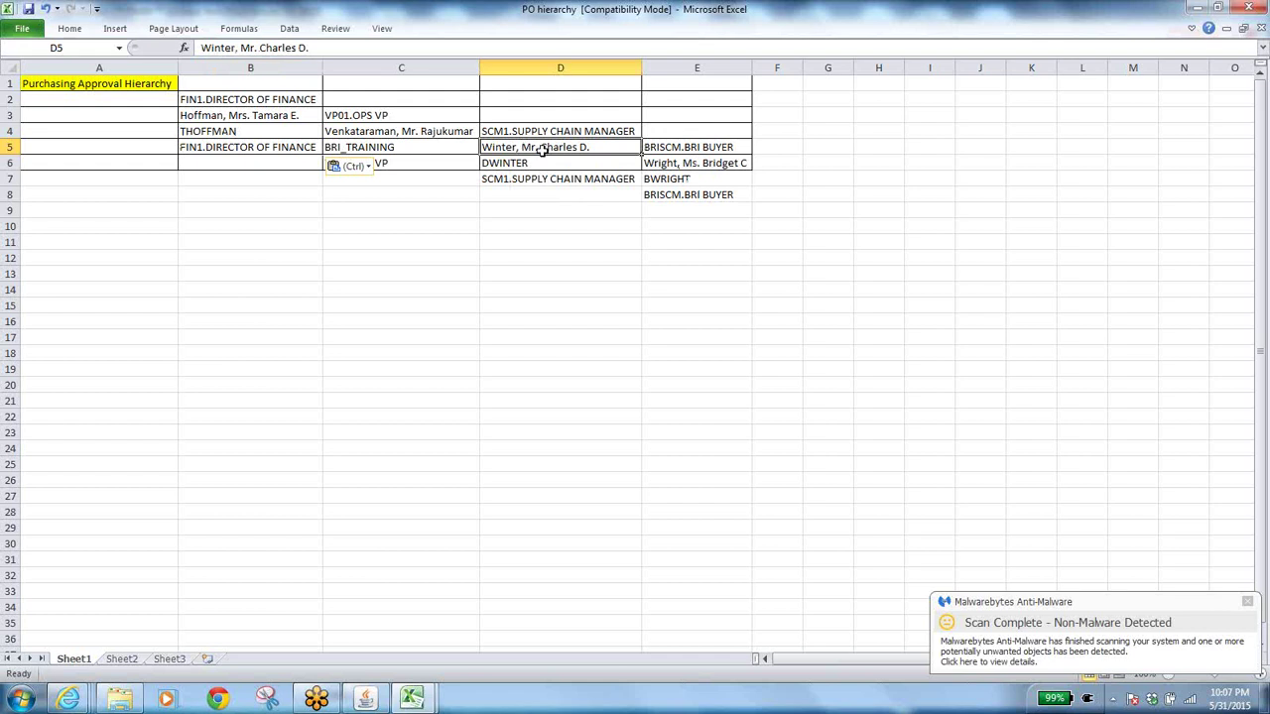
click(415, 145)
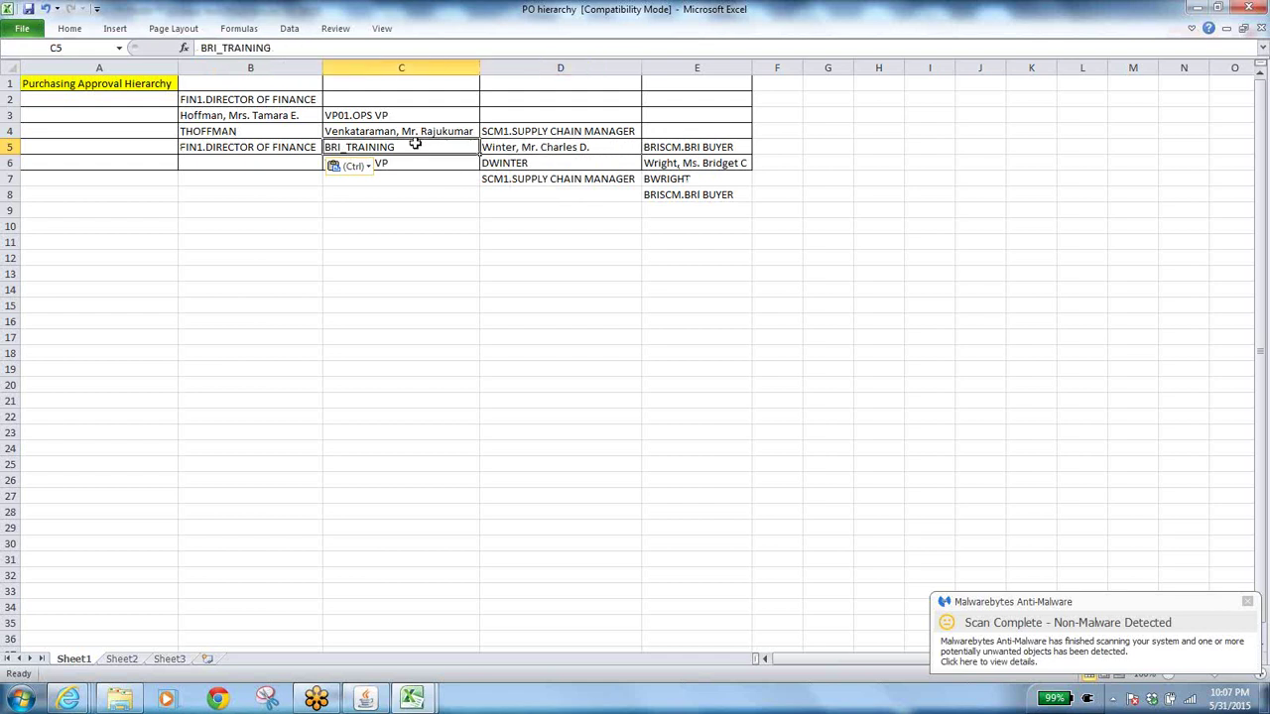
click(585, 147)
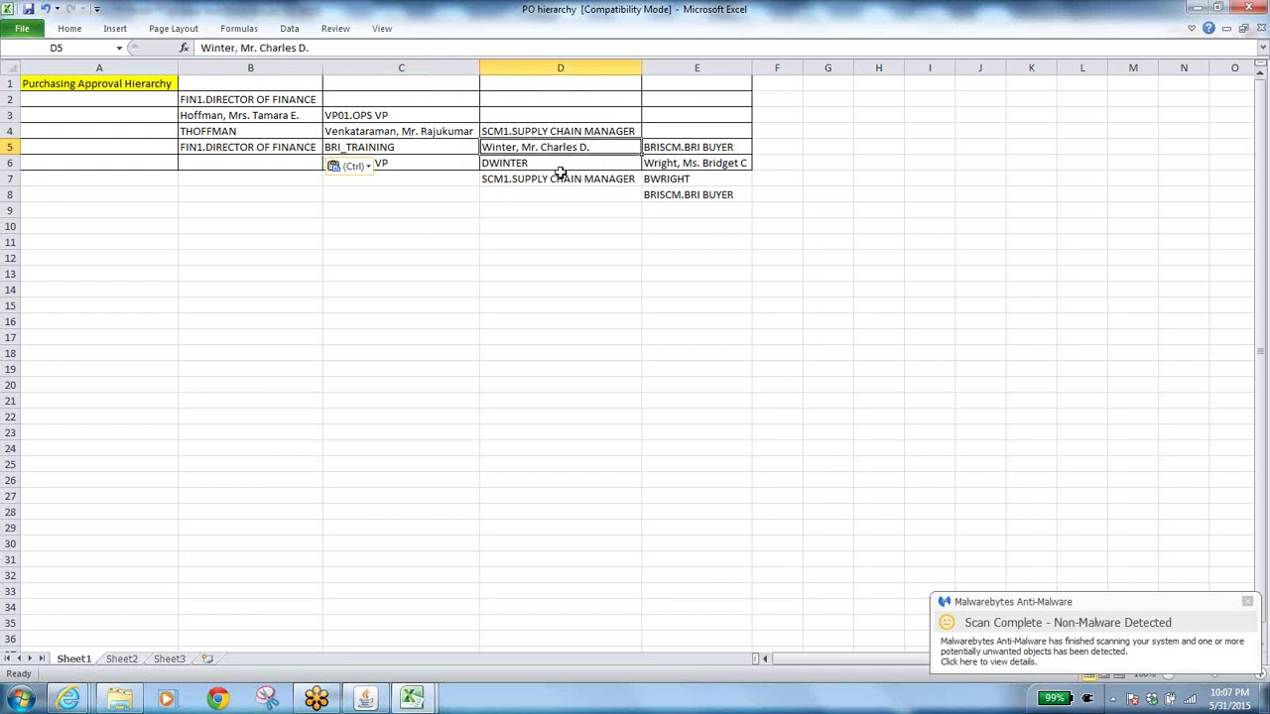
click(400, 147)
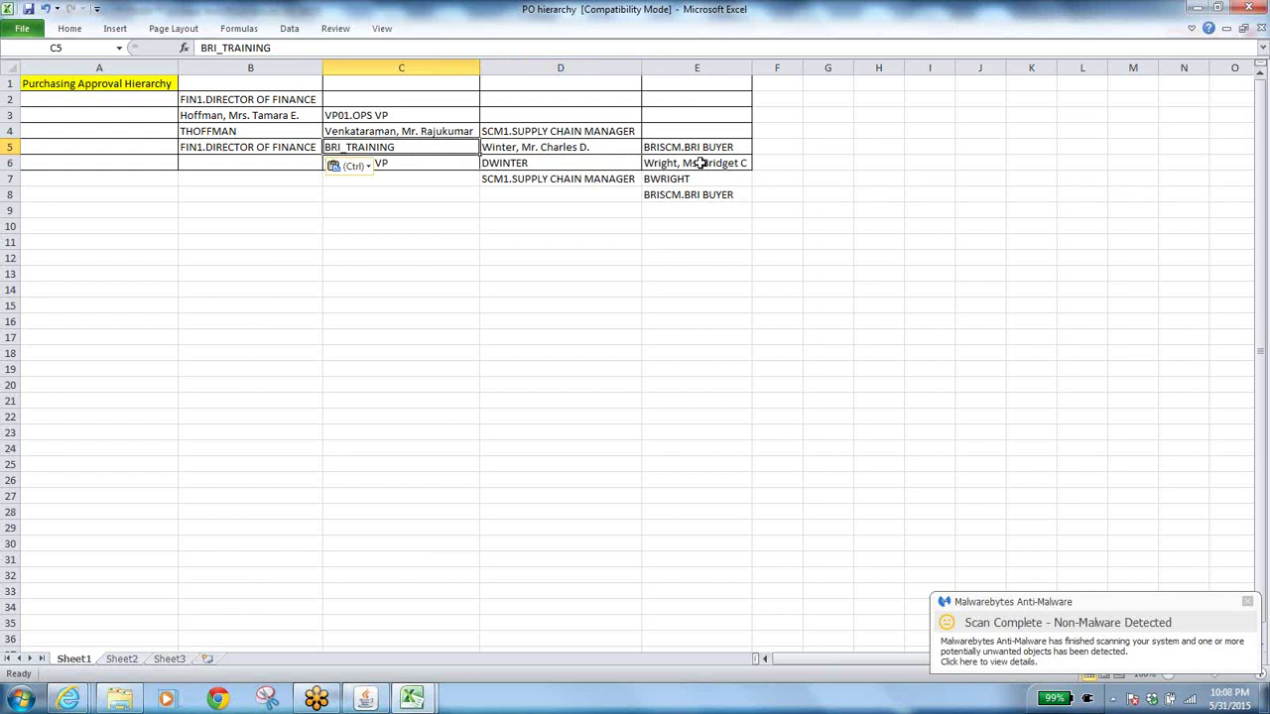
click(572, 165)
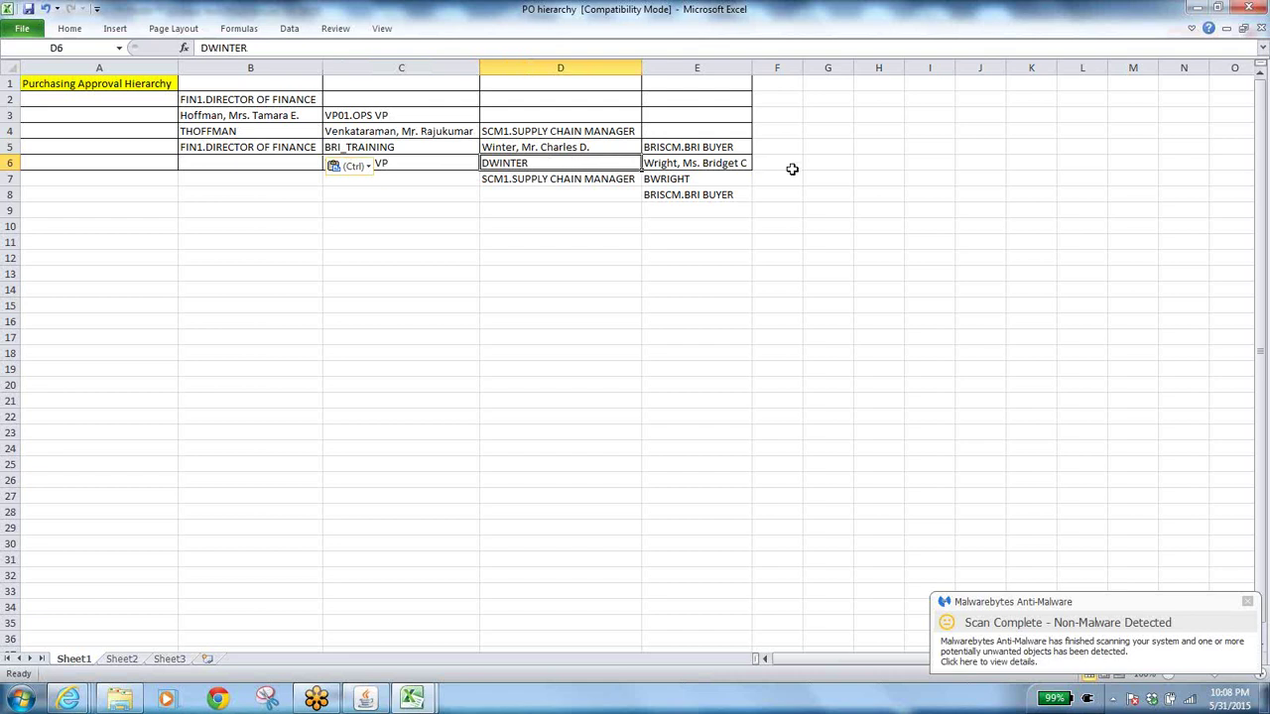
click(701, 163)
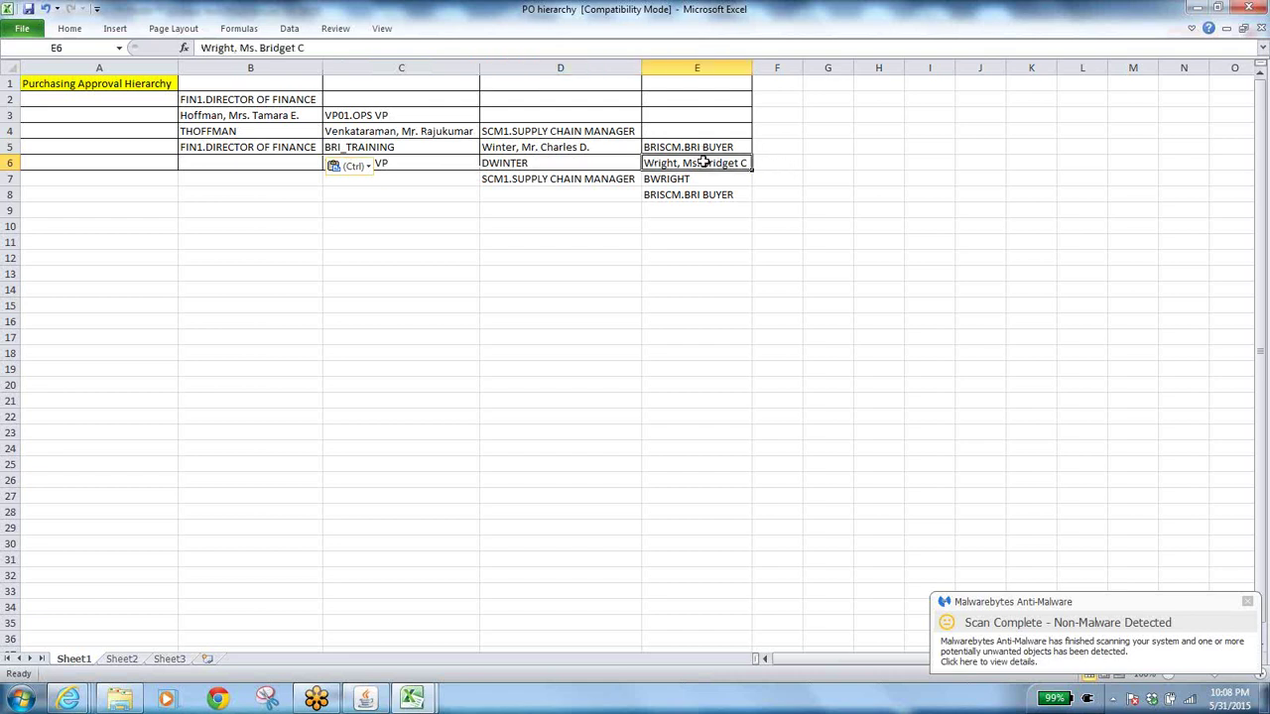
Step: Review the approvers' user names and the supply chain manager's name in cells D6, C5, D5, E7 and B4
click(540, 163)
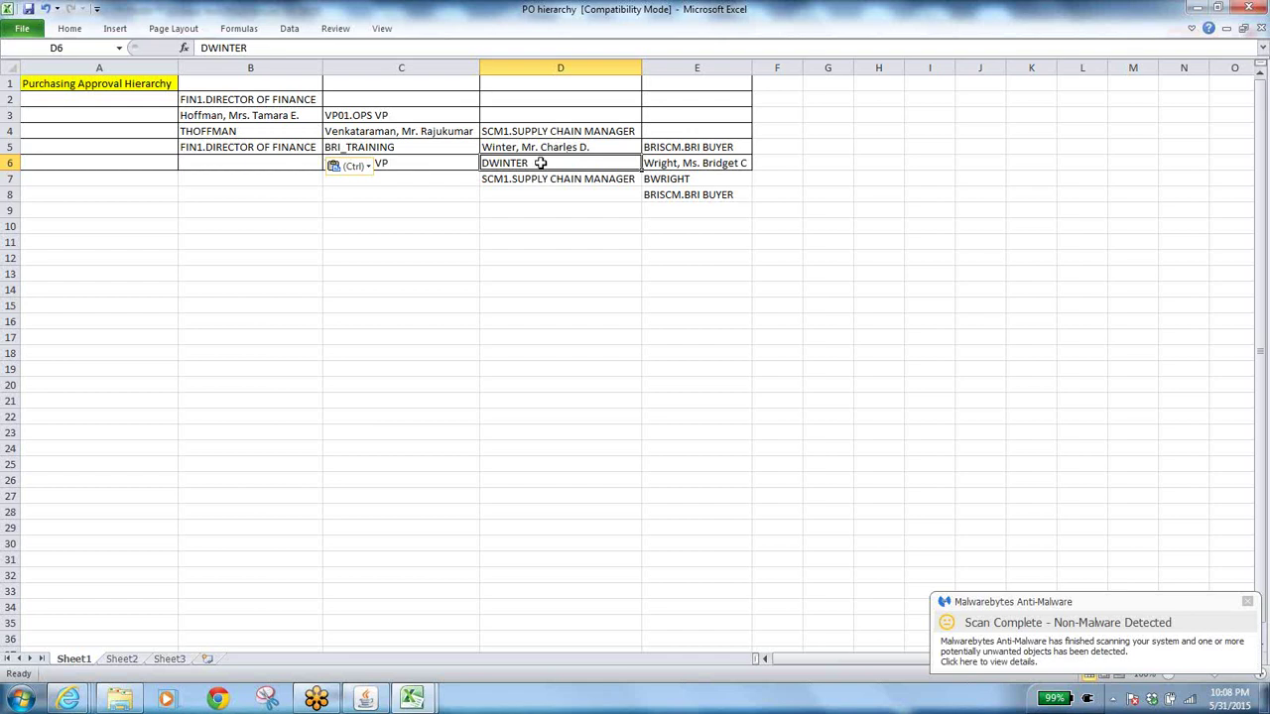
click(401, 149)
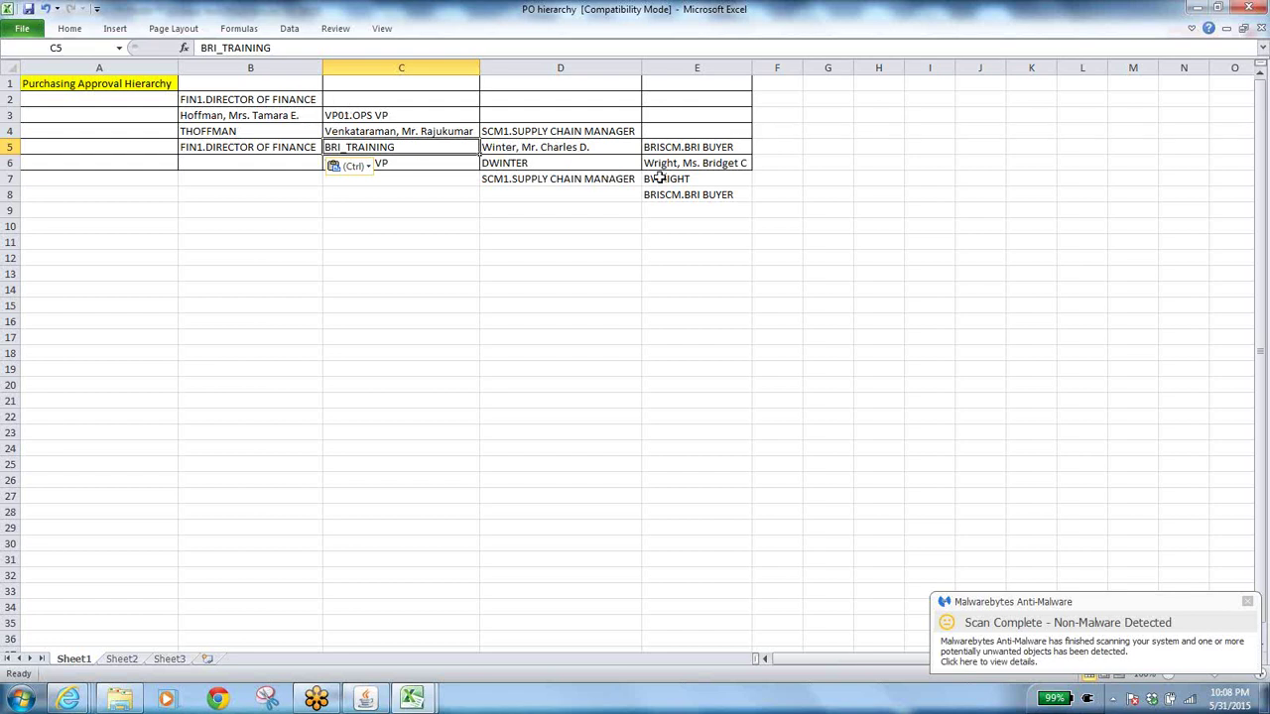
click(559, 151)
click(442, 148)
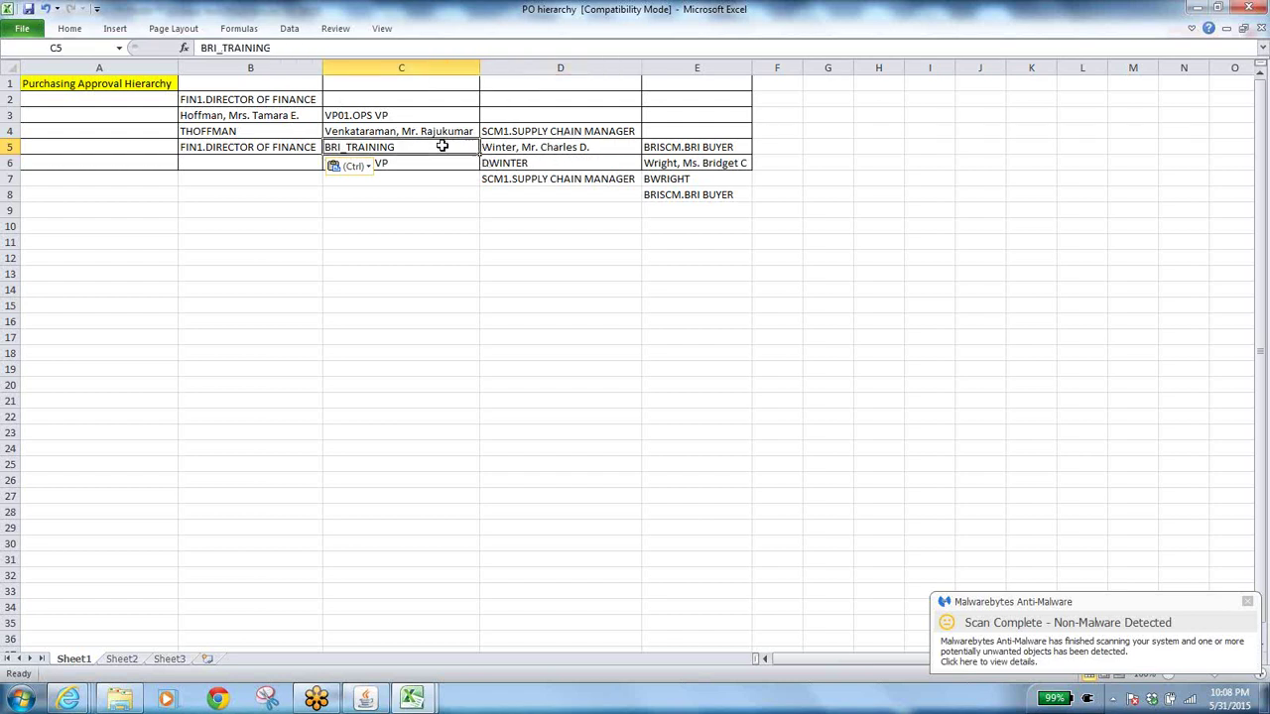
click(684, 180)
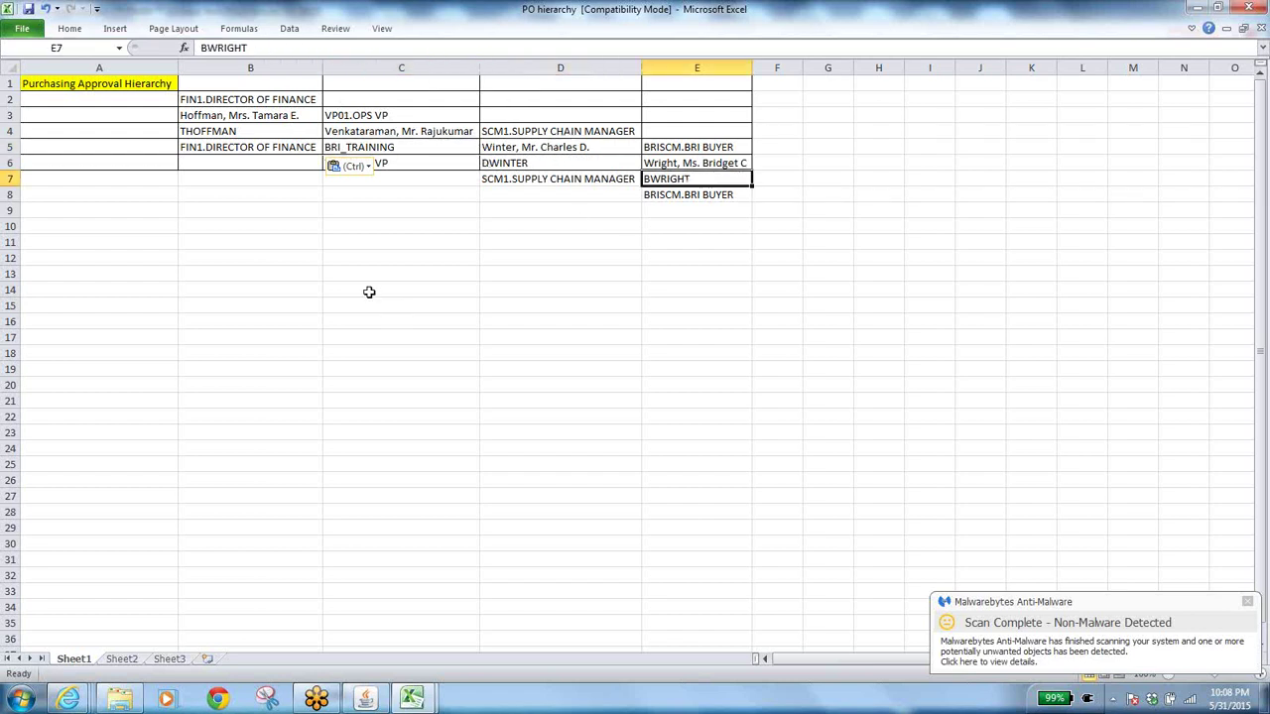
click(236, 132)
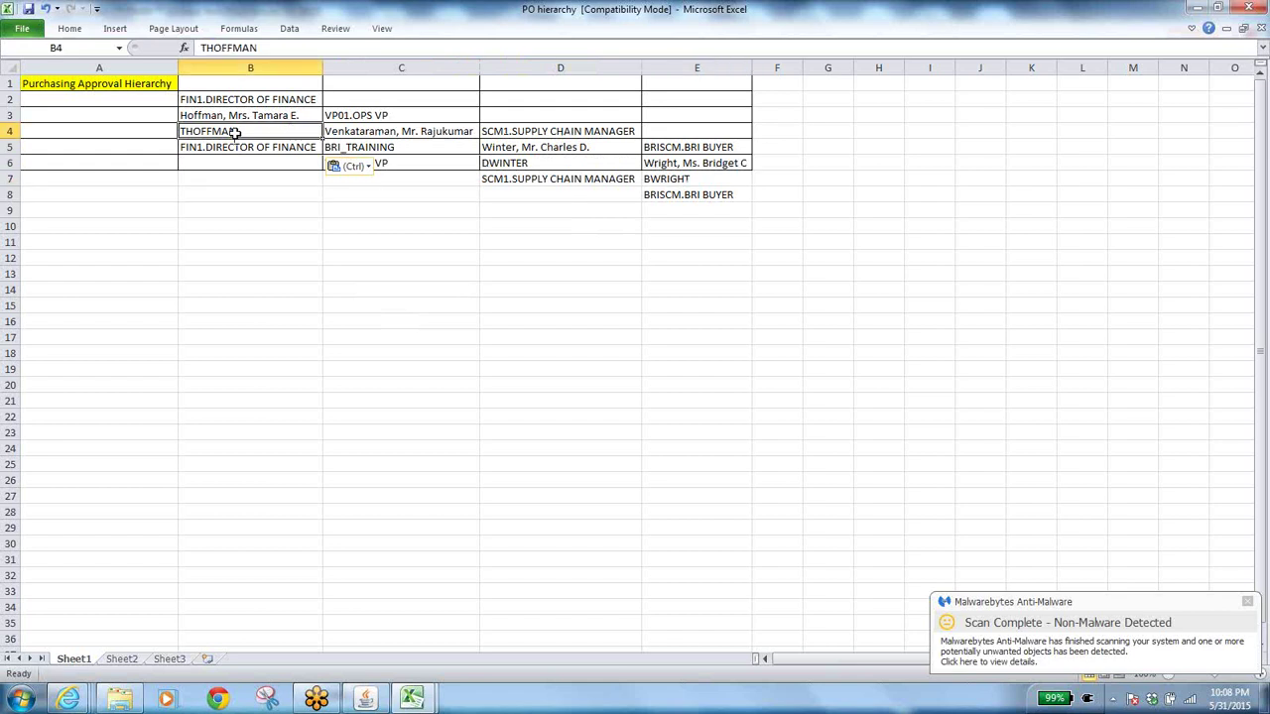
Step: Review the approvers' positions again in cells E8, D7, C6 and B5 of the PO hierarchy workbook
key(alt+Tab)
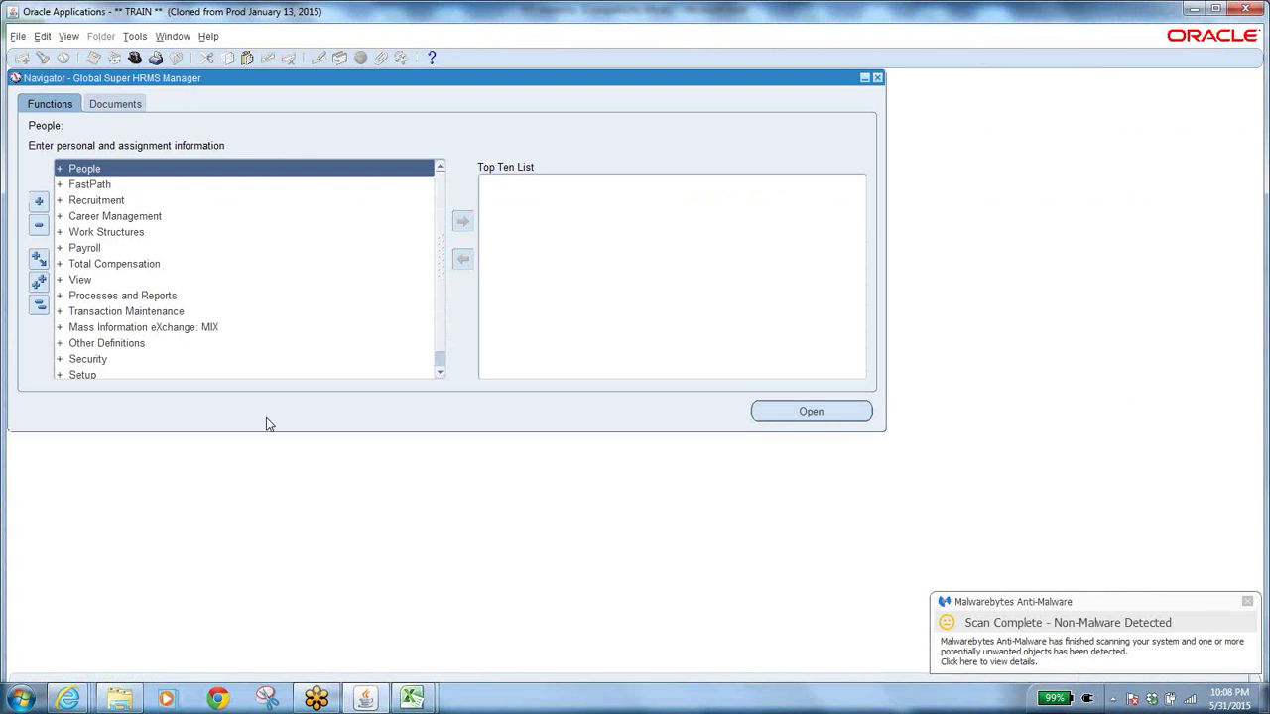
key(alt+Tab)
click(682, 195)
click(584, 179)
click(407, 167)
click(247, 145)
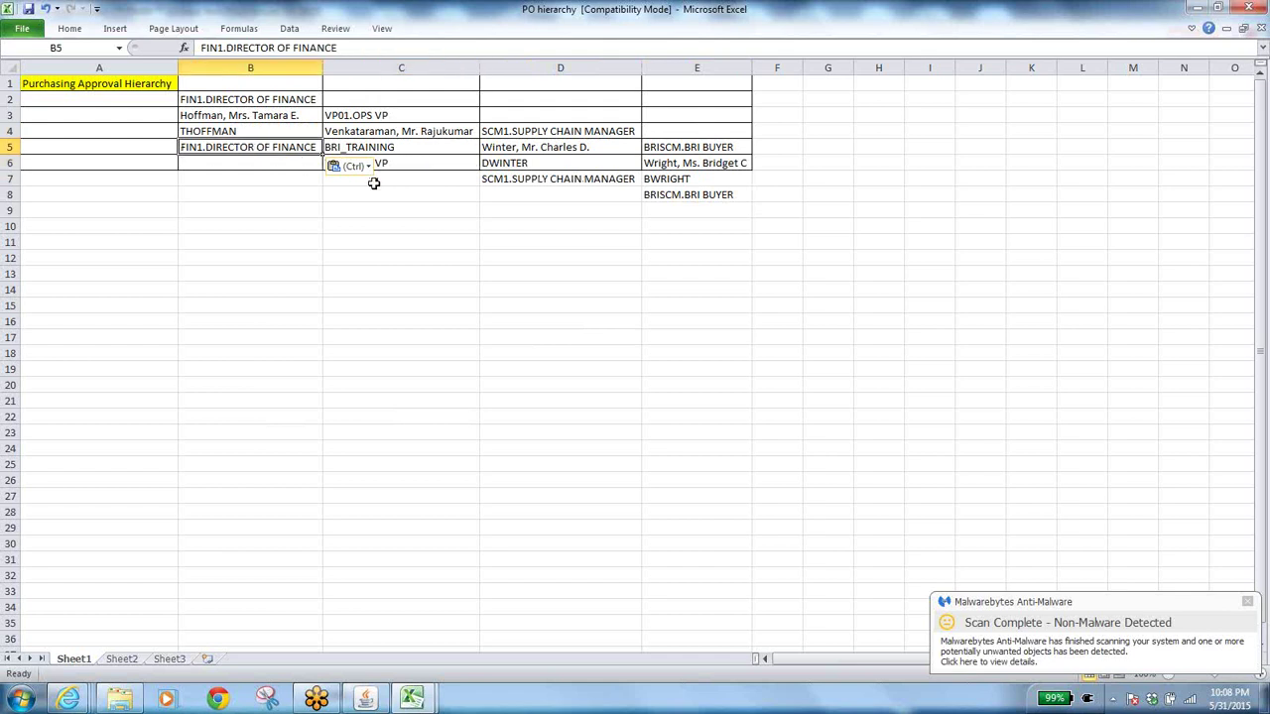
Step: Switch to Oracle and change the responsibility to SEA Purchasing Super User
key(alt+Tab)
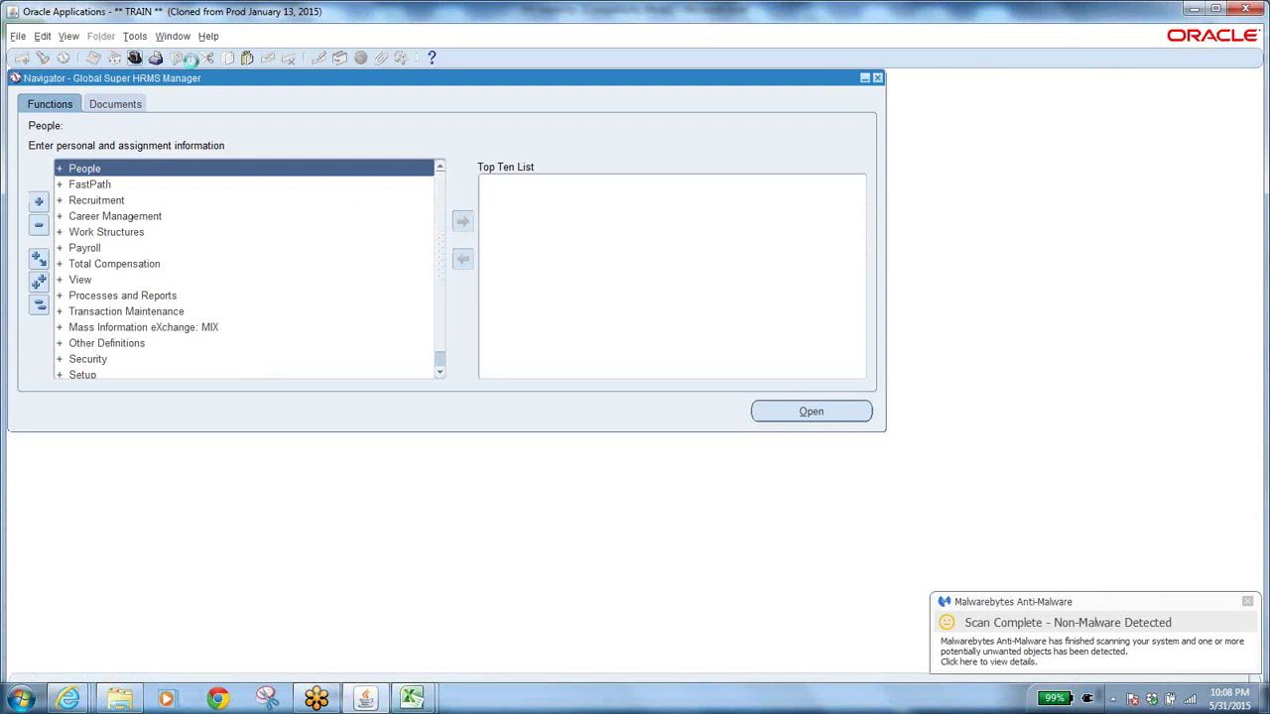
click(202, 59)
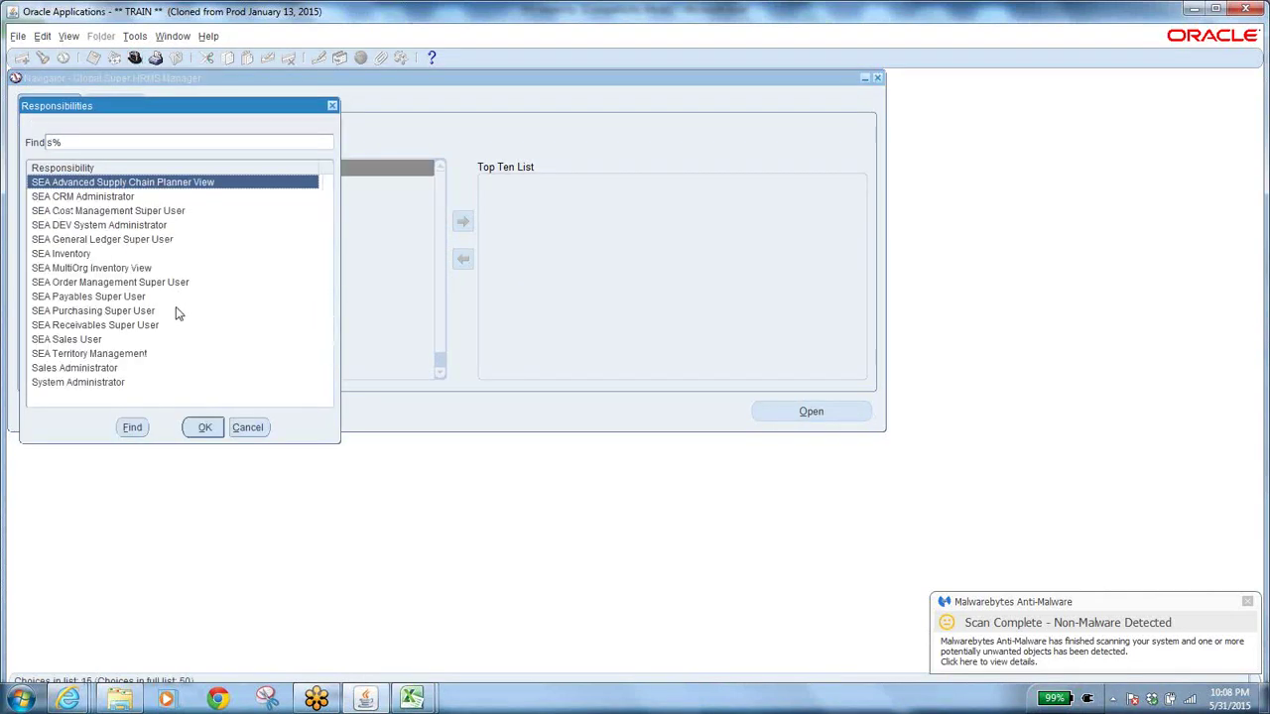
click(149, 310)
click(205, 428)
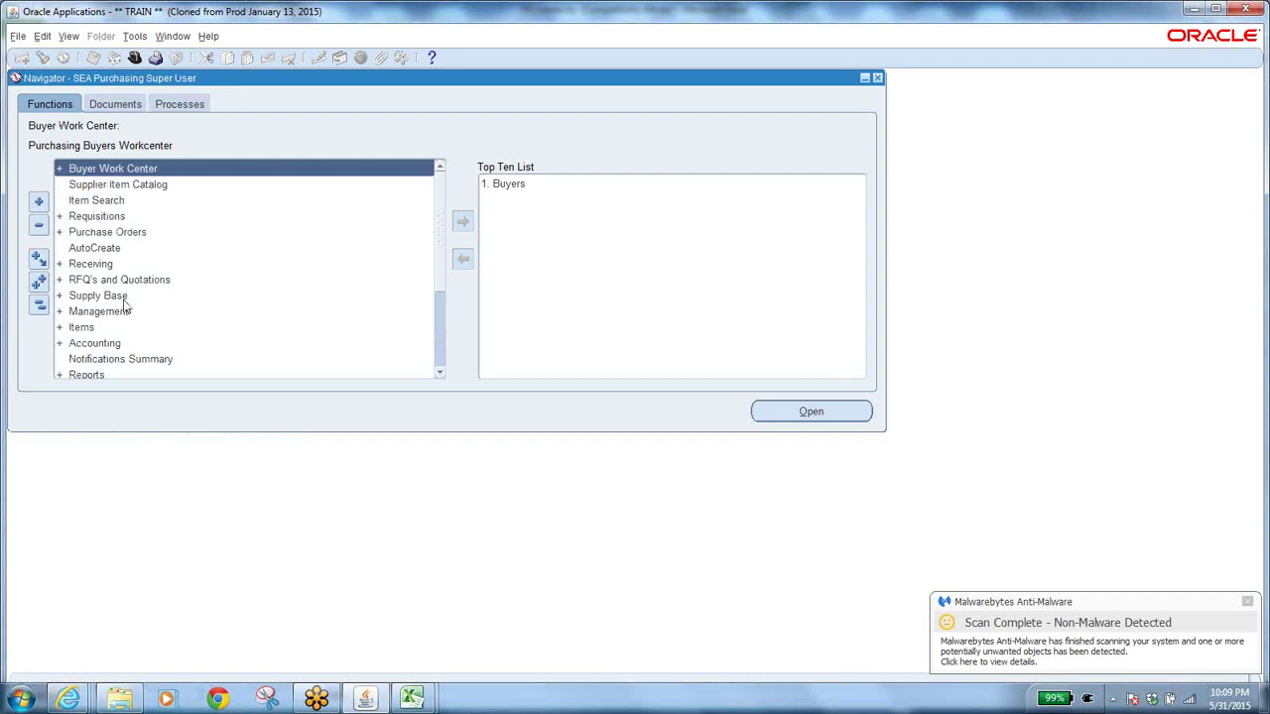
Step: Expand Setup and its Approvals branch in the SEA Purchasing Super User Navigator
drag(438, 220, 434, 263)
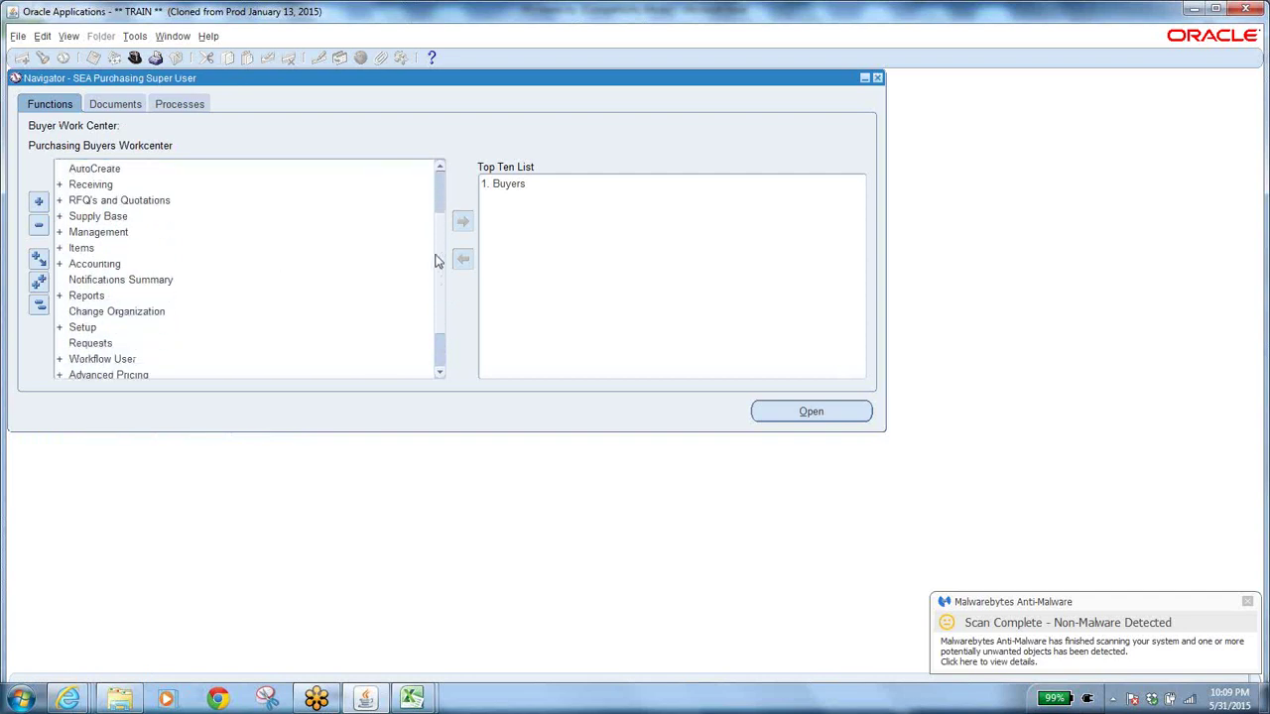
click(86, 328)
double_click(87, 327)
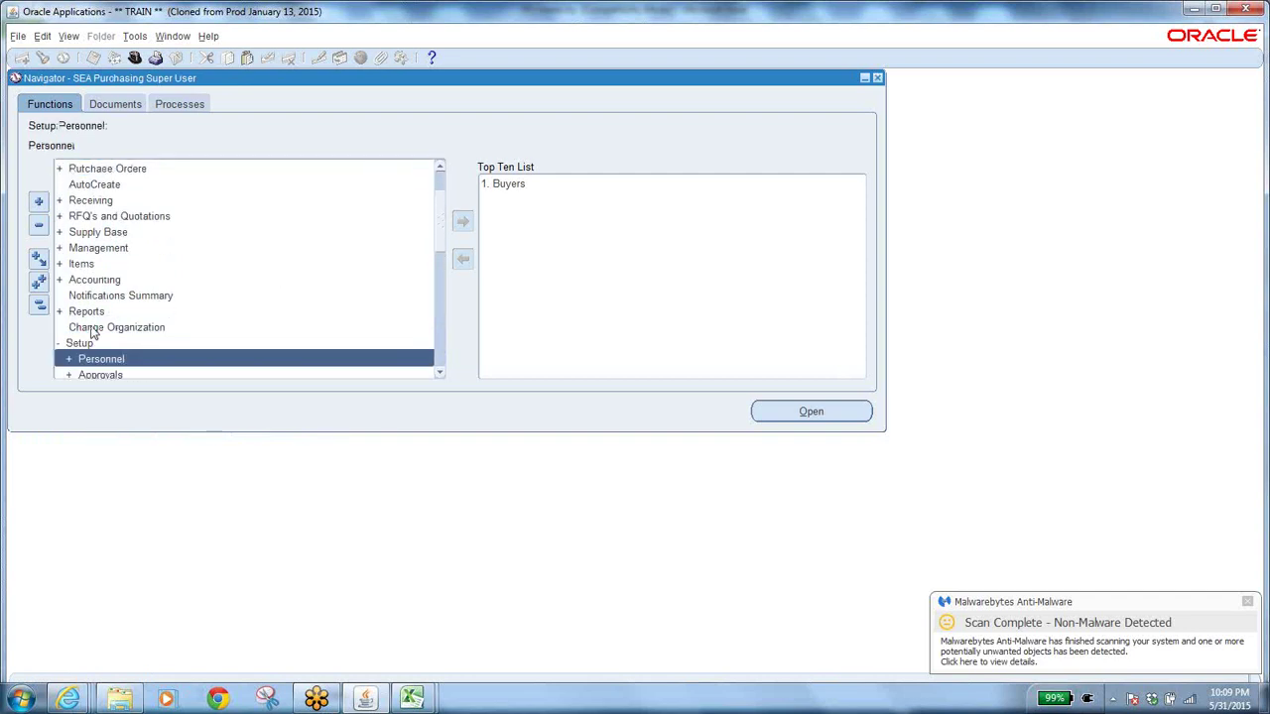
click(439, 373)
click(439, 373)
click(440, 373)
click(440, 373)
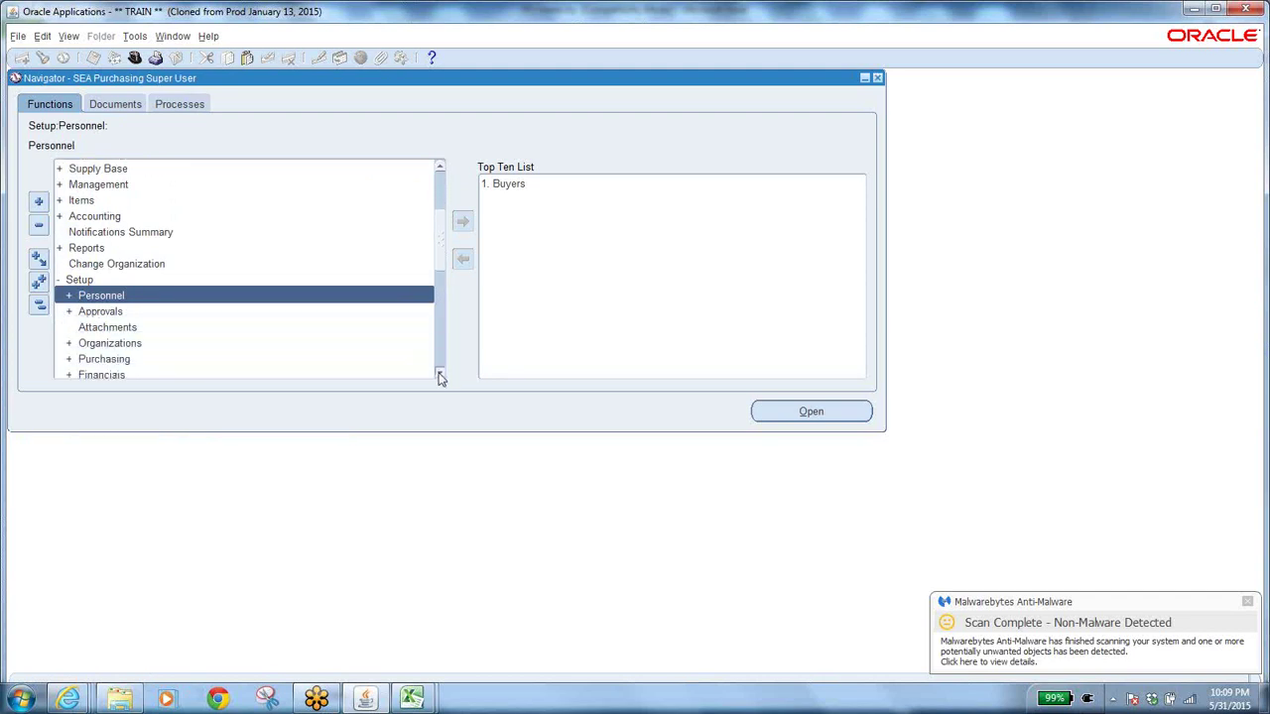
double_click(95, 313)
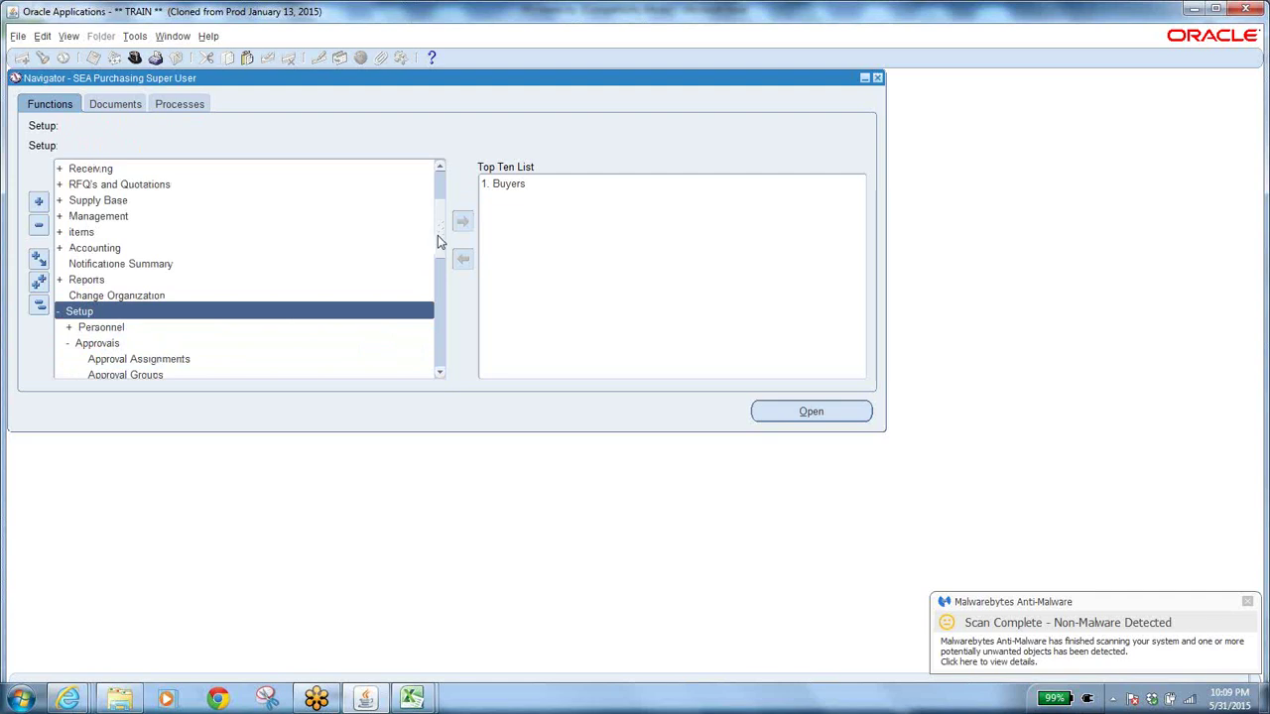
drag(439, 241, 440, 284)
Step: Examine the Approval Assignments and Approval Groups functions under Setup, Approvals, and check them against the PO hierarchy workbook
click(129, 232)
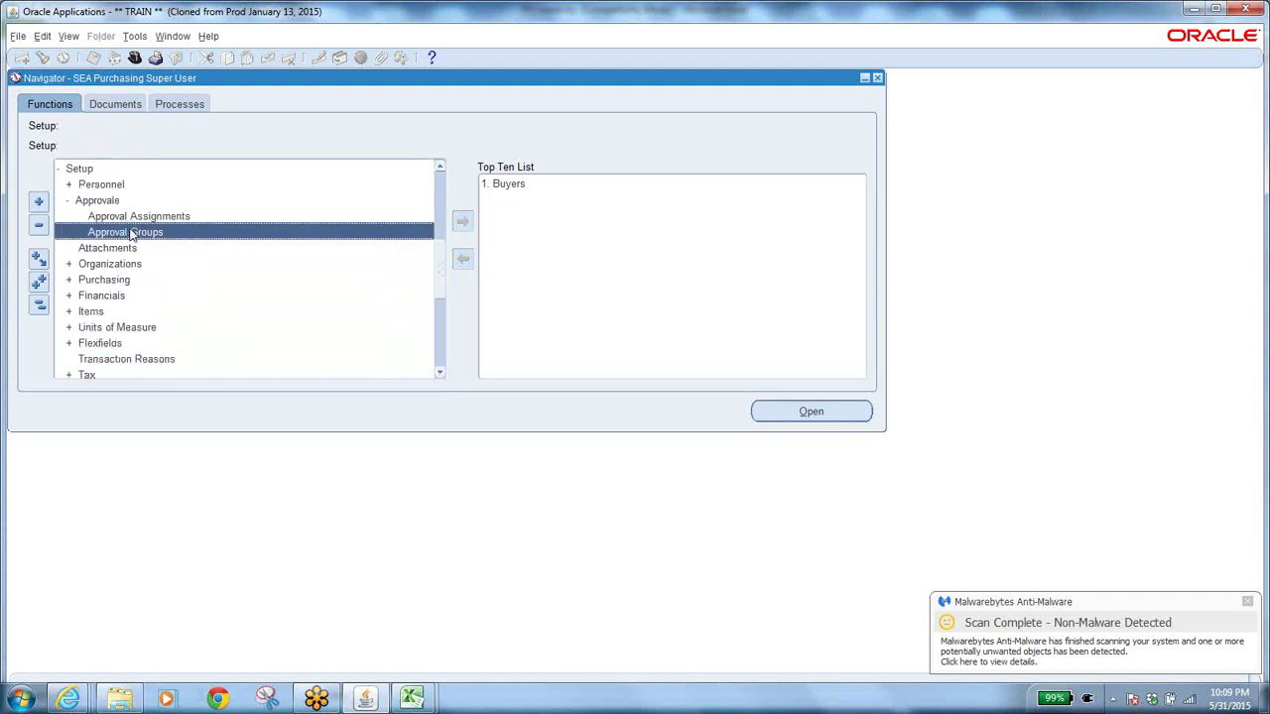
click(141, 221)
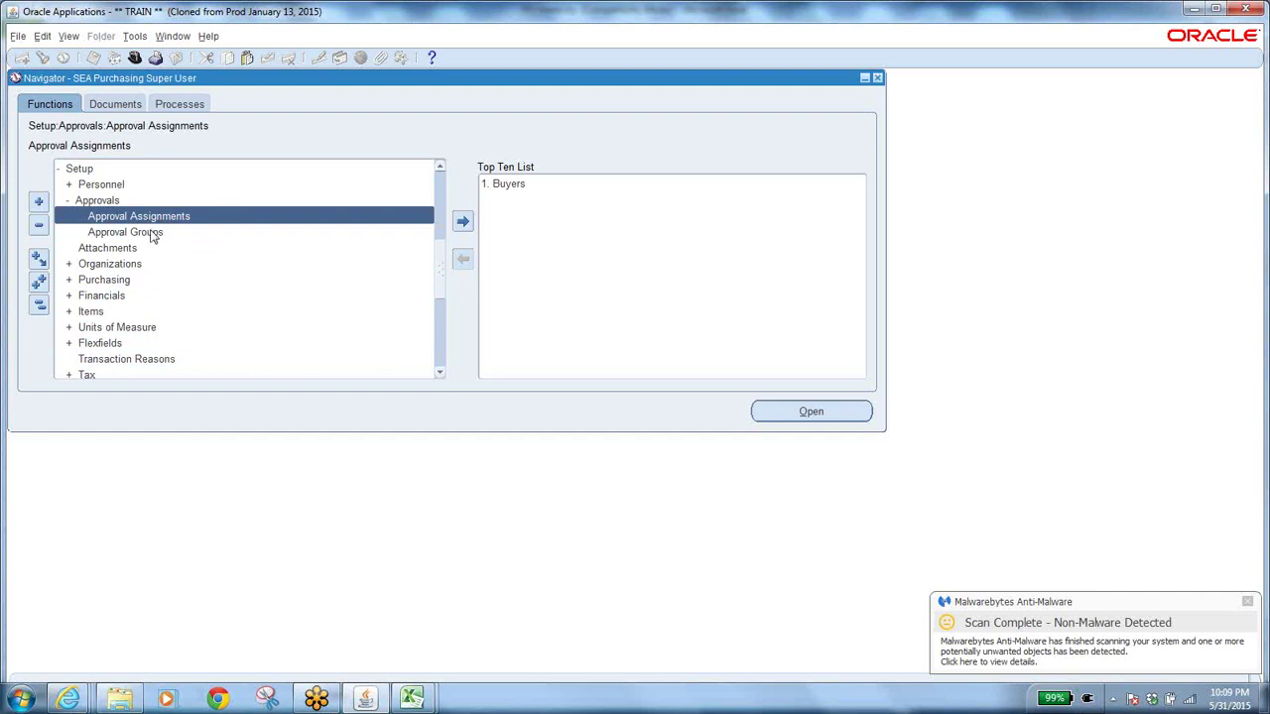
double_click(139, 232)
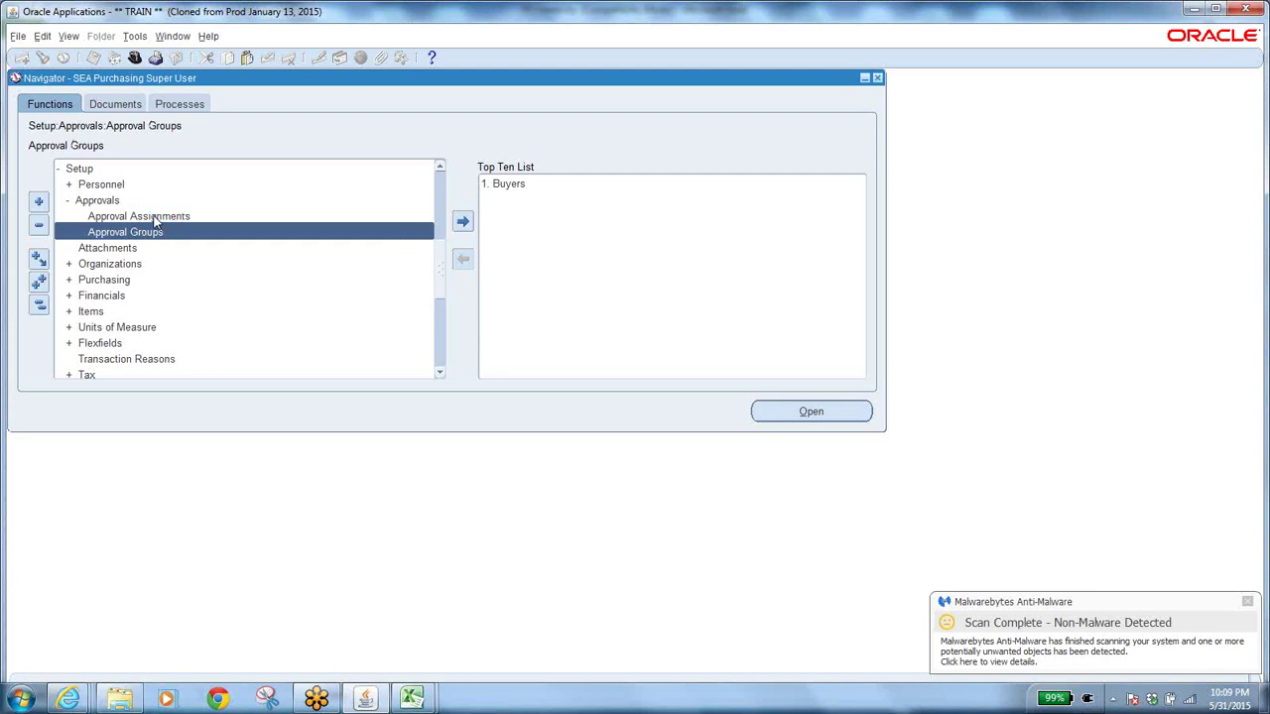
click(154, 217)
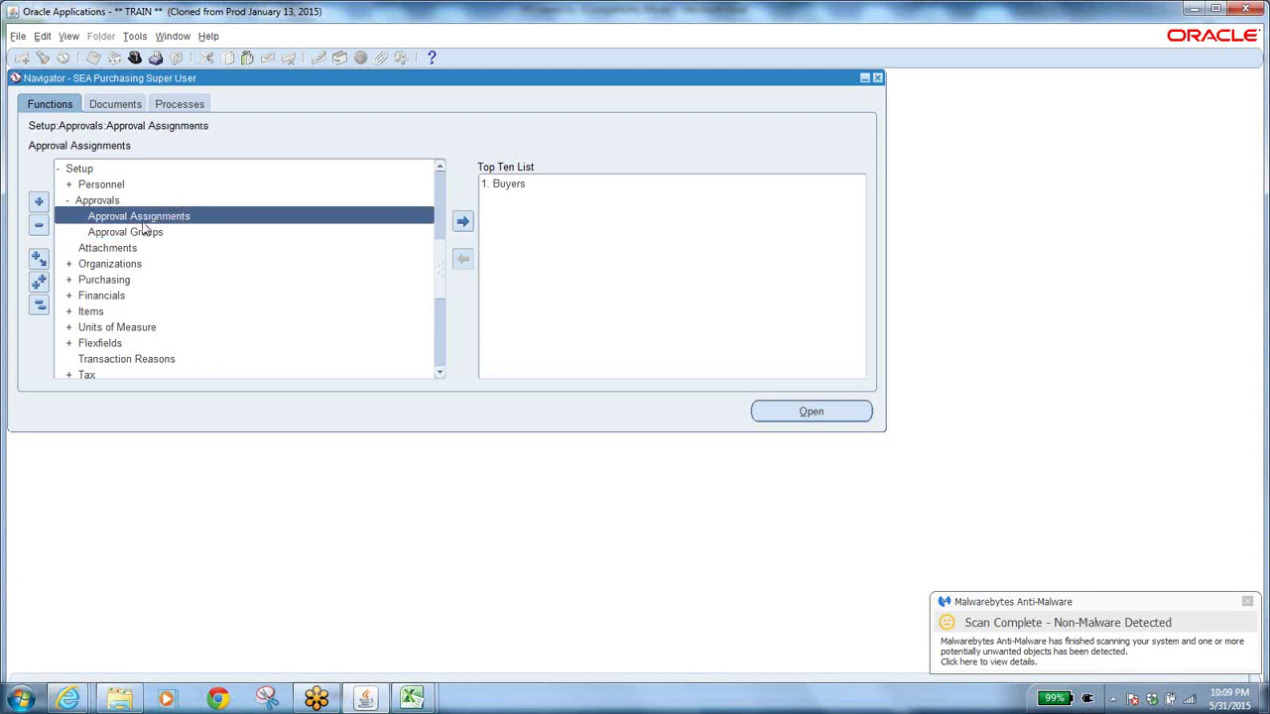
click(142, 233)
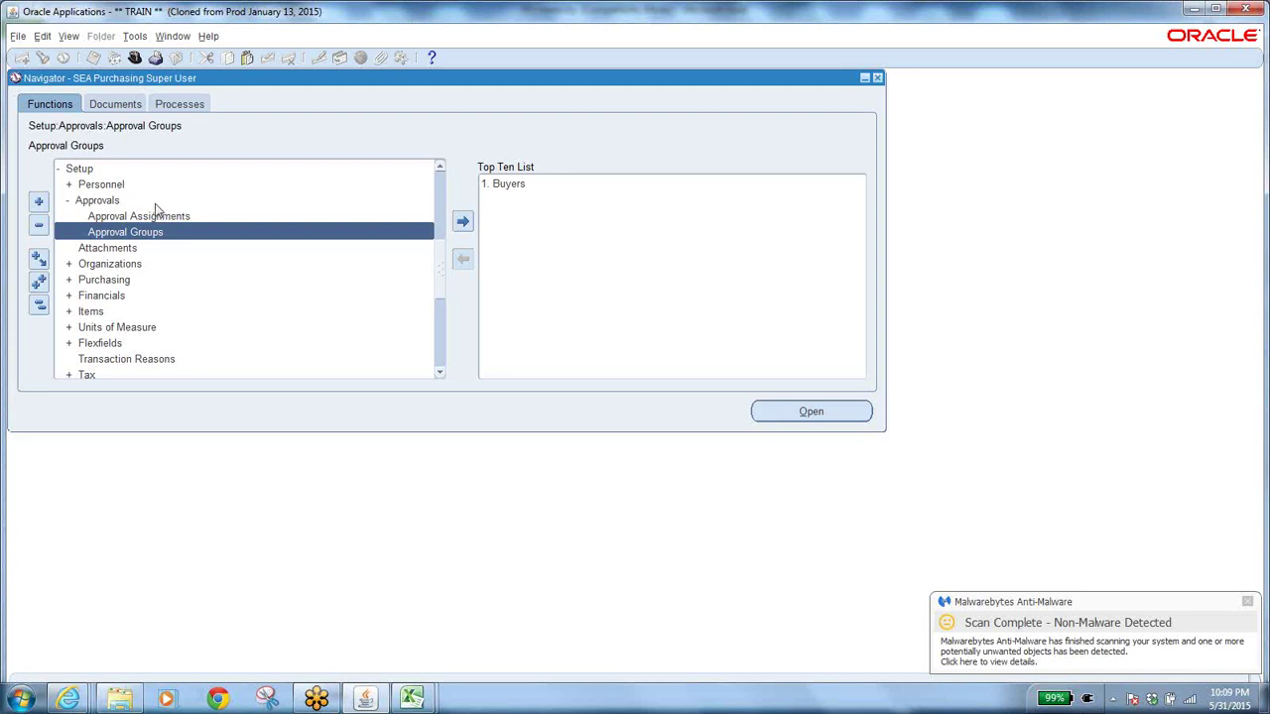
click(158, 218)
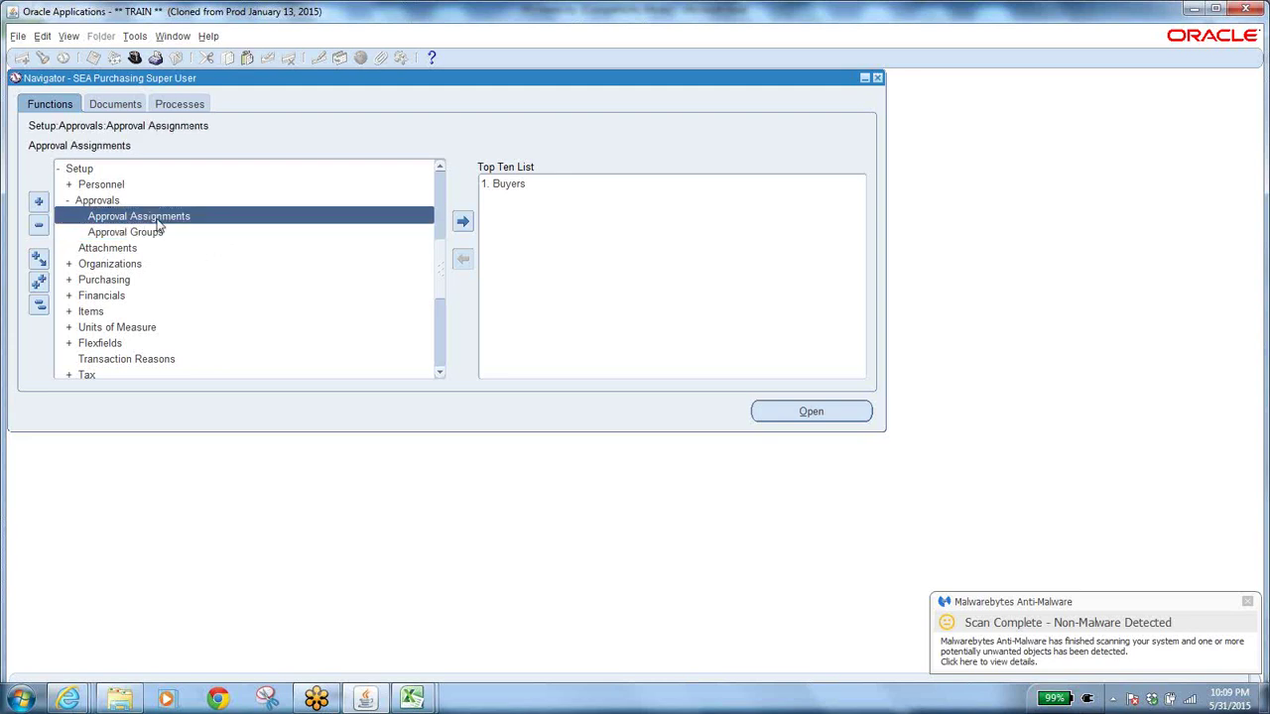
click(146, 236)
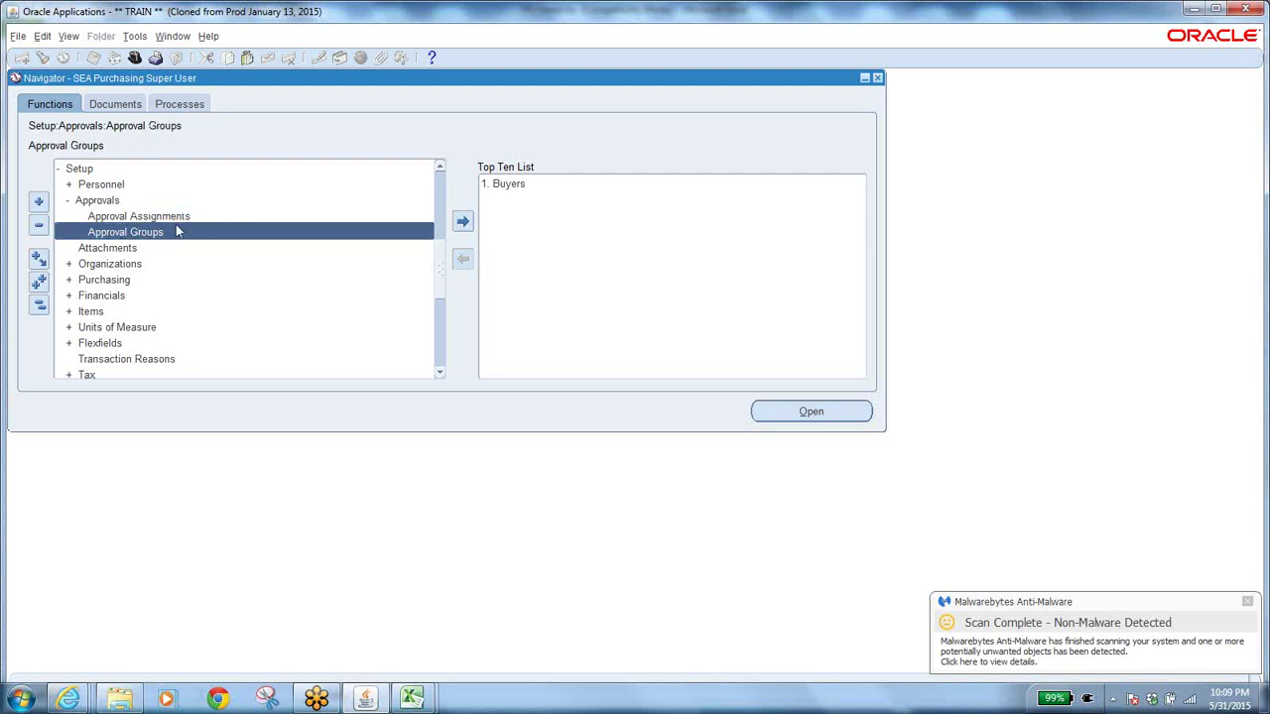
key(alt+Tab)
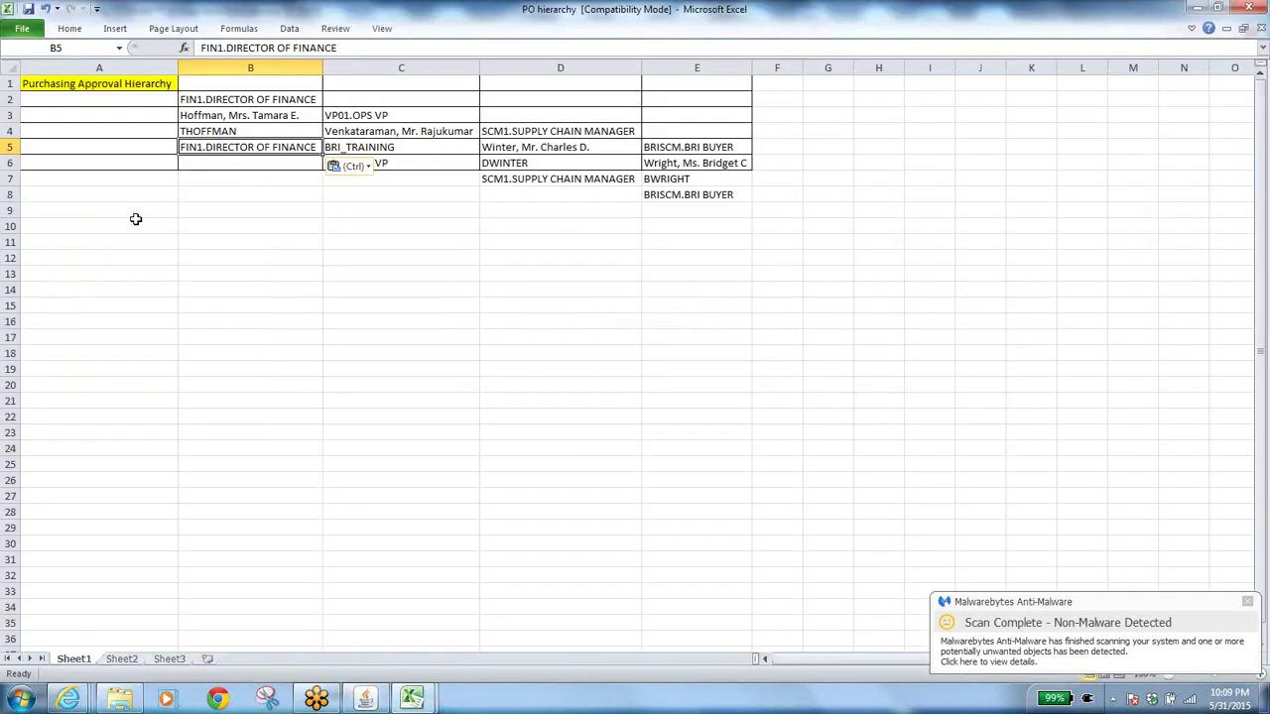
key(alt+Tab)
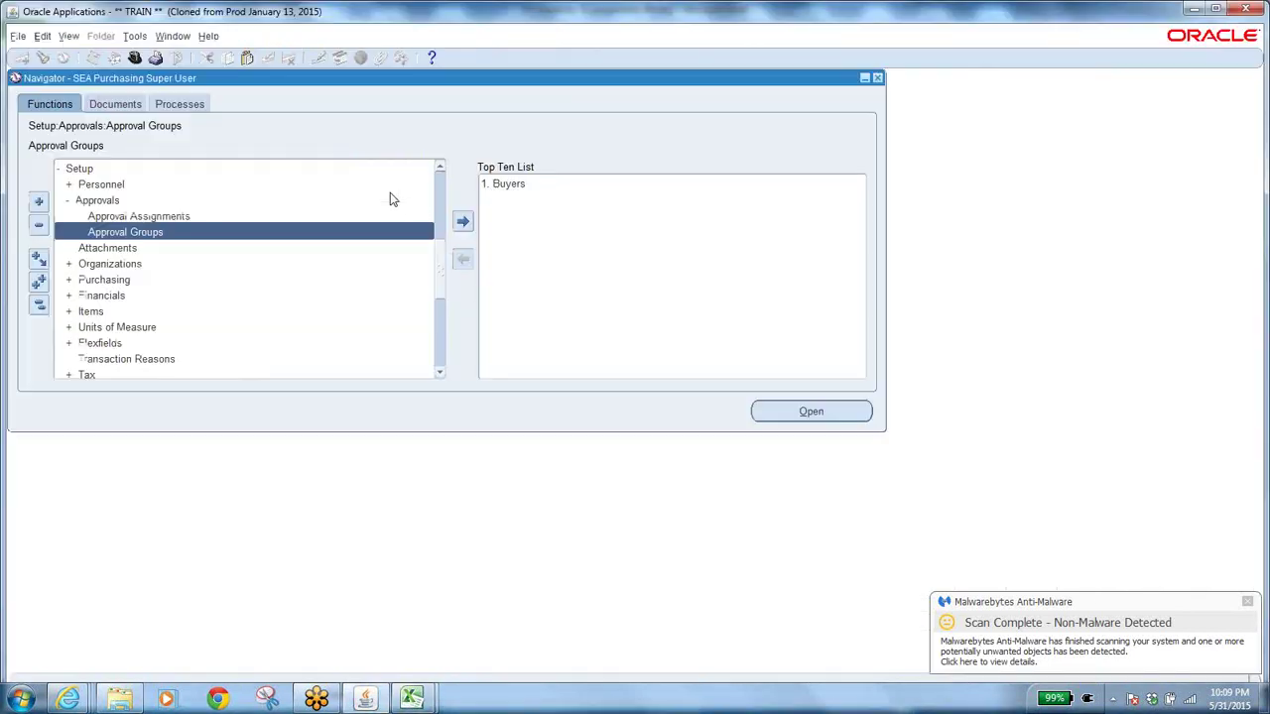
Step: Open the Approval Assignments function and go to the Position field of the Assign Approval Groups form
click(153, 218)
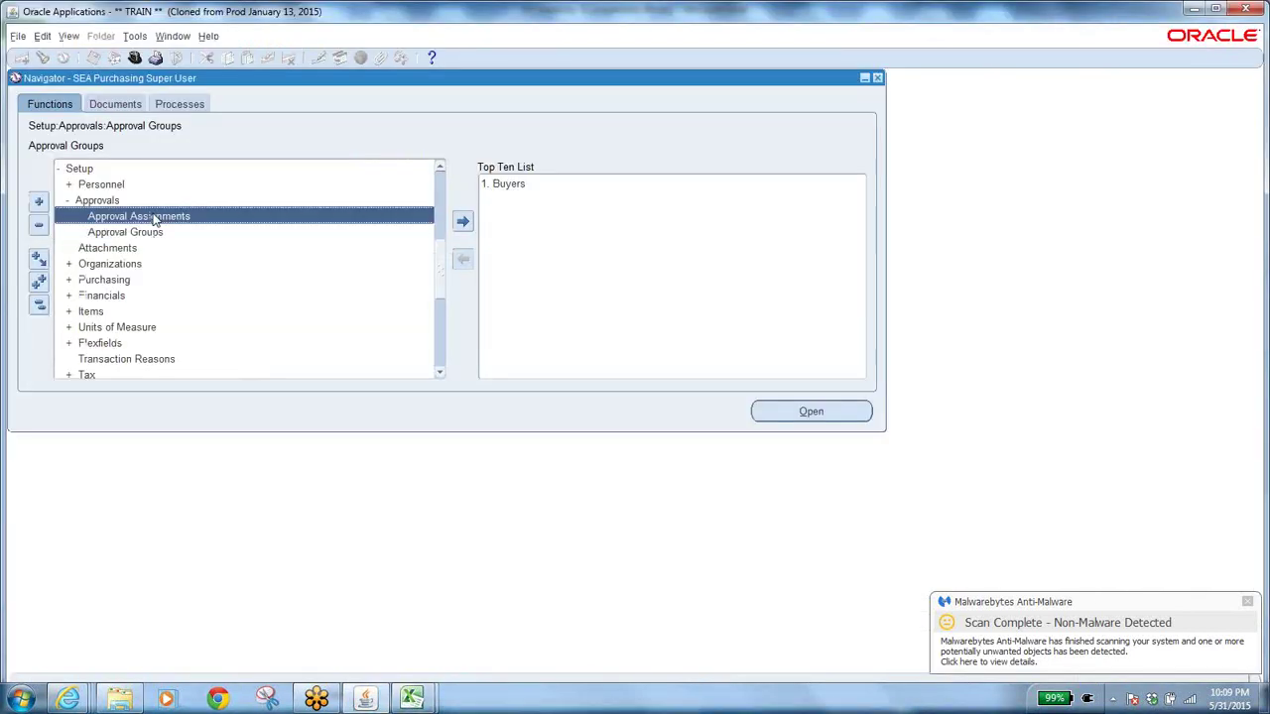
double_click(282, 221)
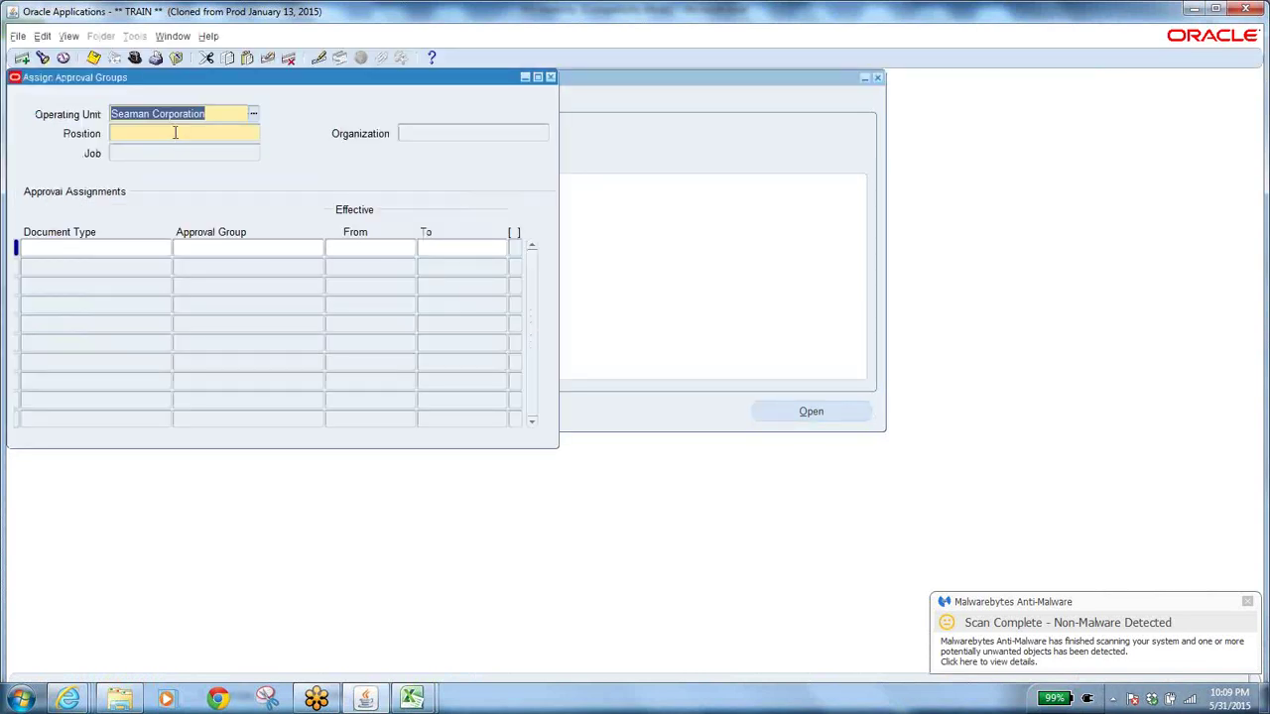
click(175, 132)
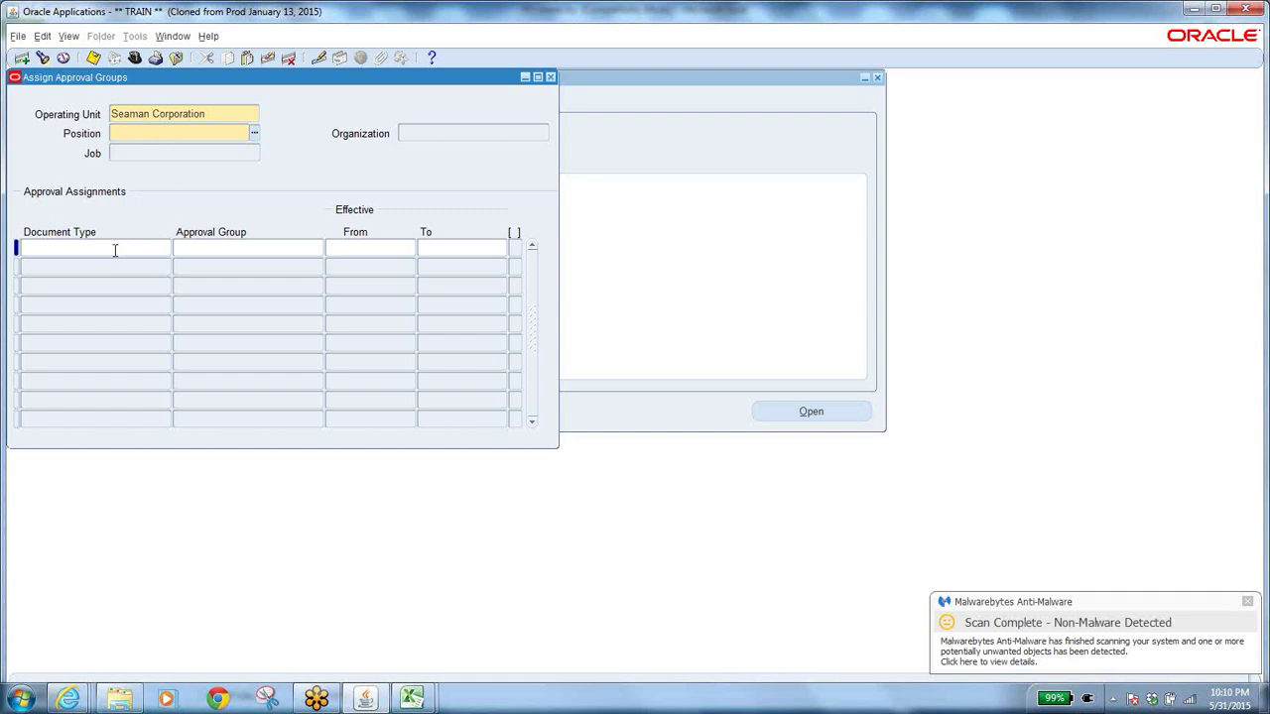
Step: Copy BRISCM.BRI BUYER from cell E8 of the PO hierarchy workbook into Oracle's Position field and retrieve that position's approval assignments
key(alt+Tab)
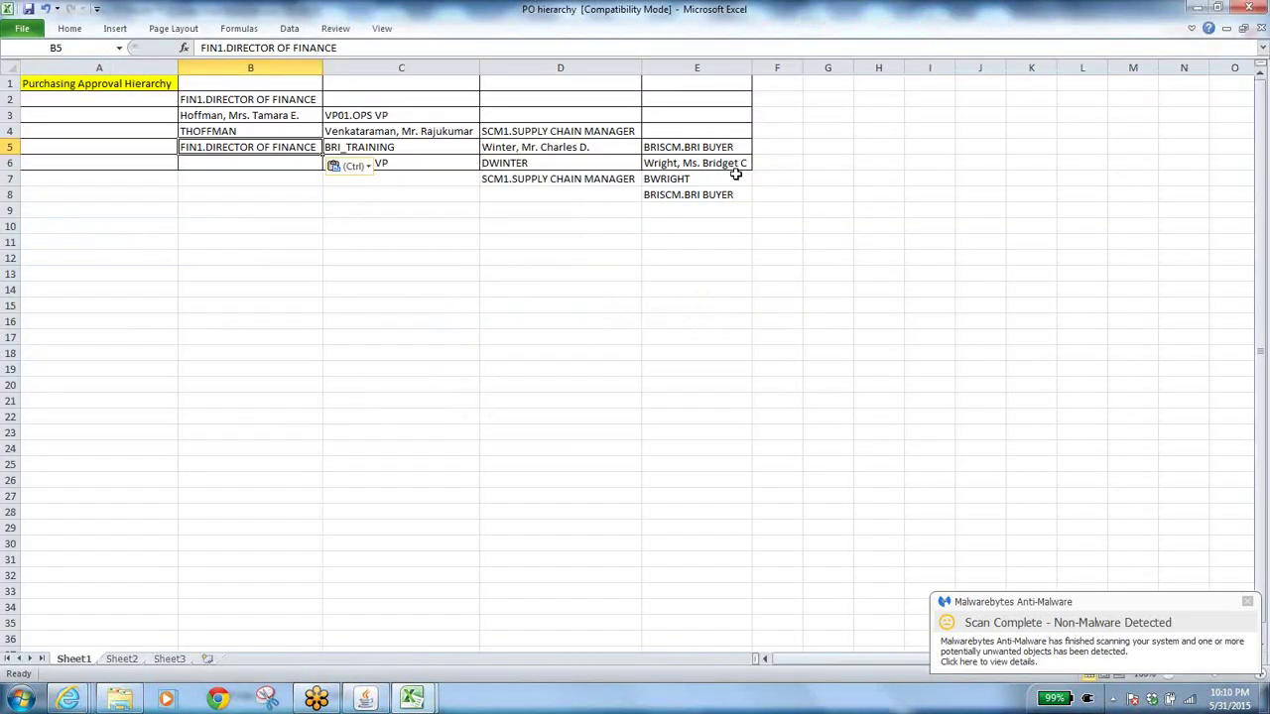
click(688, 196)
key(ctrl+c)
key(alt+Tab)
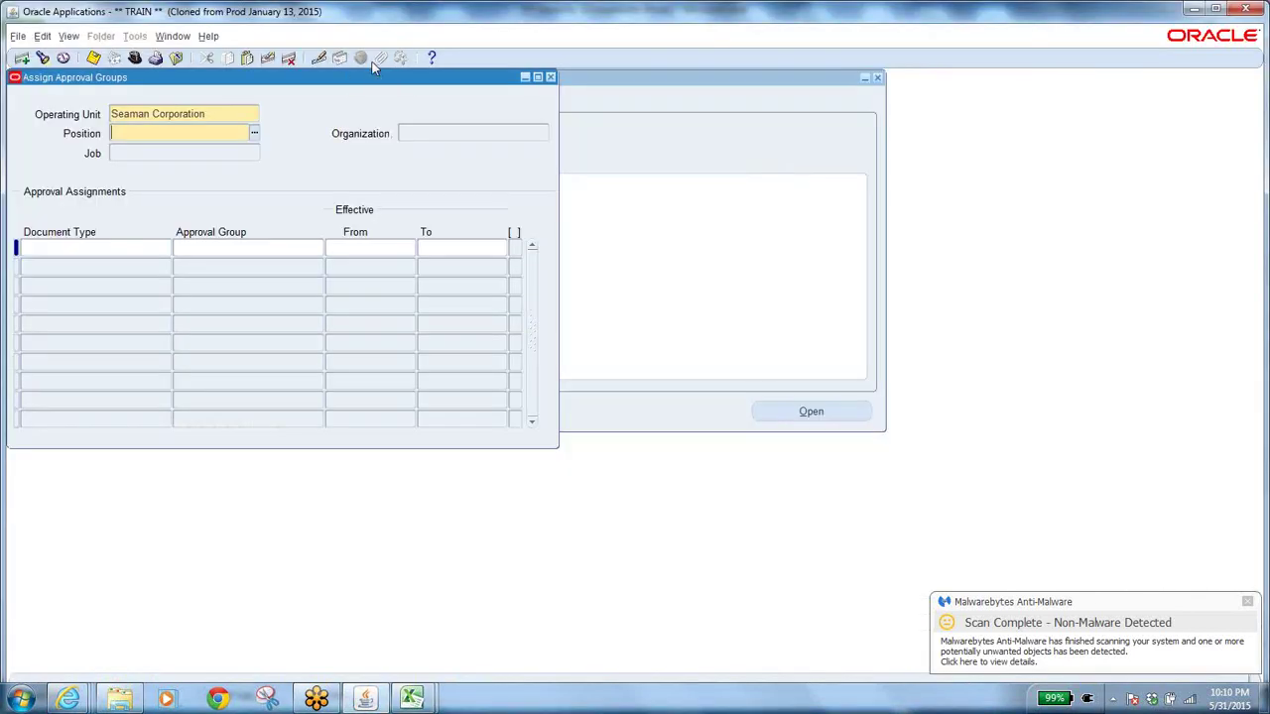
key(ctrl+v)
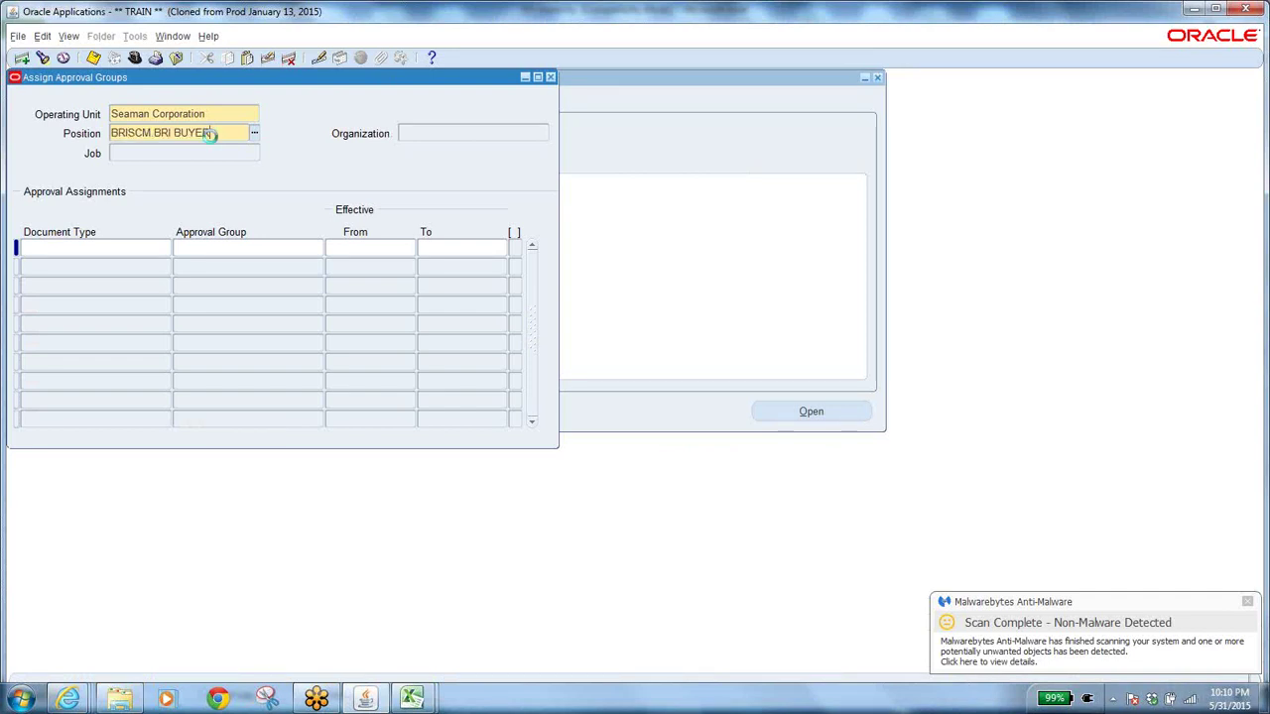
click(216, 134)
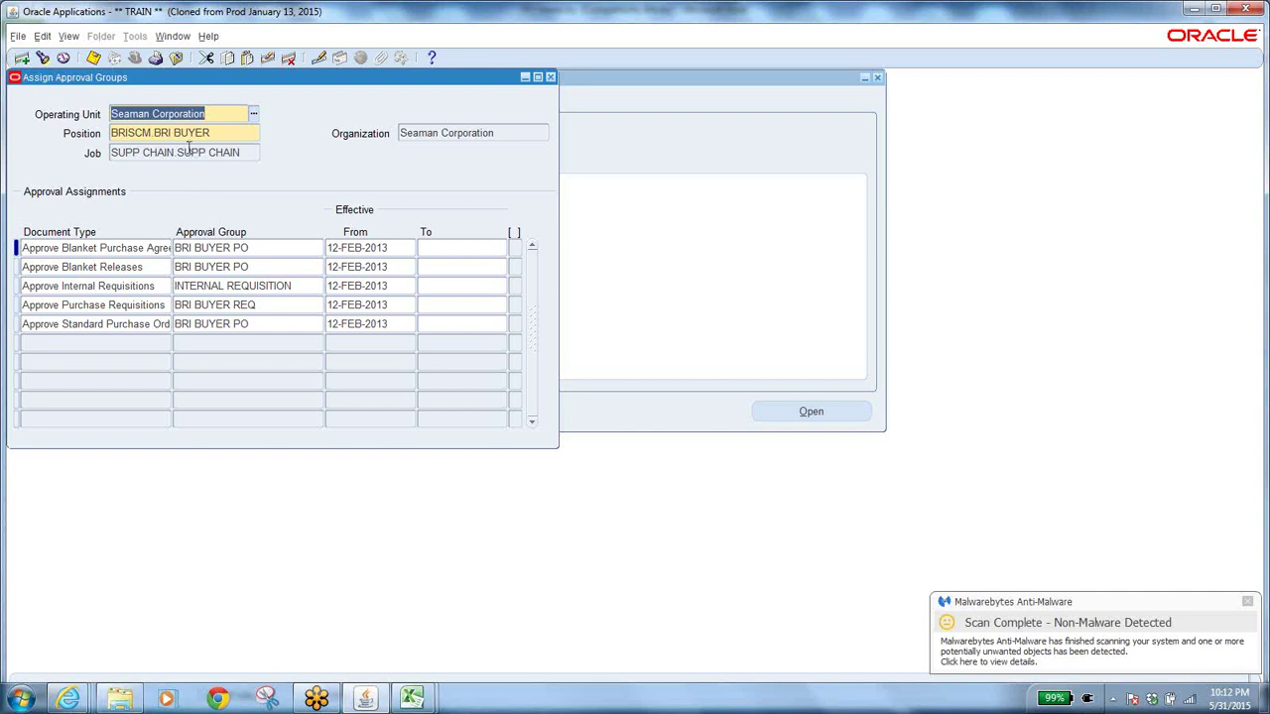
Step: Review the BRISCM.BRI BUYER position's document types, from blanket purchase agreements and releases to internal and purchase requisitions
click(115, 246)
click(111, 266)
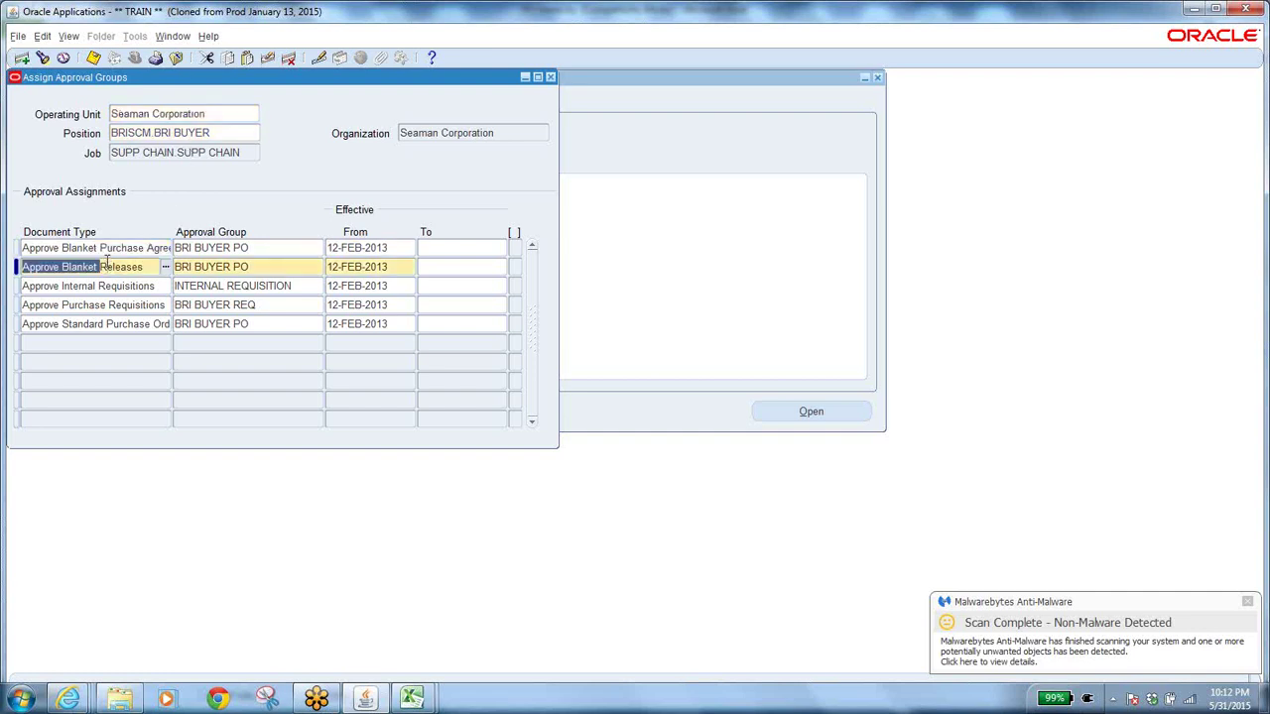
click(216, 132)
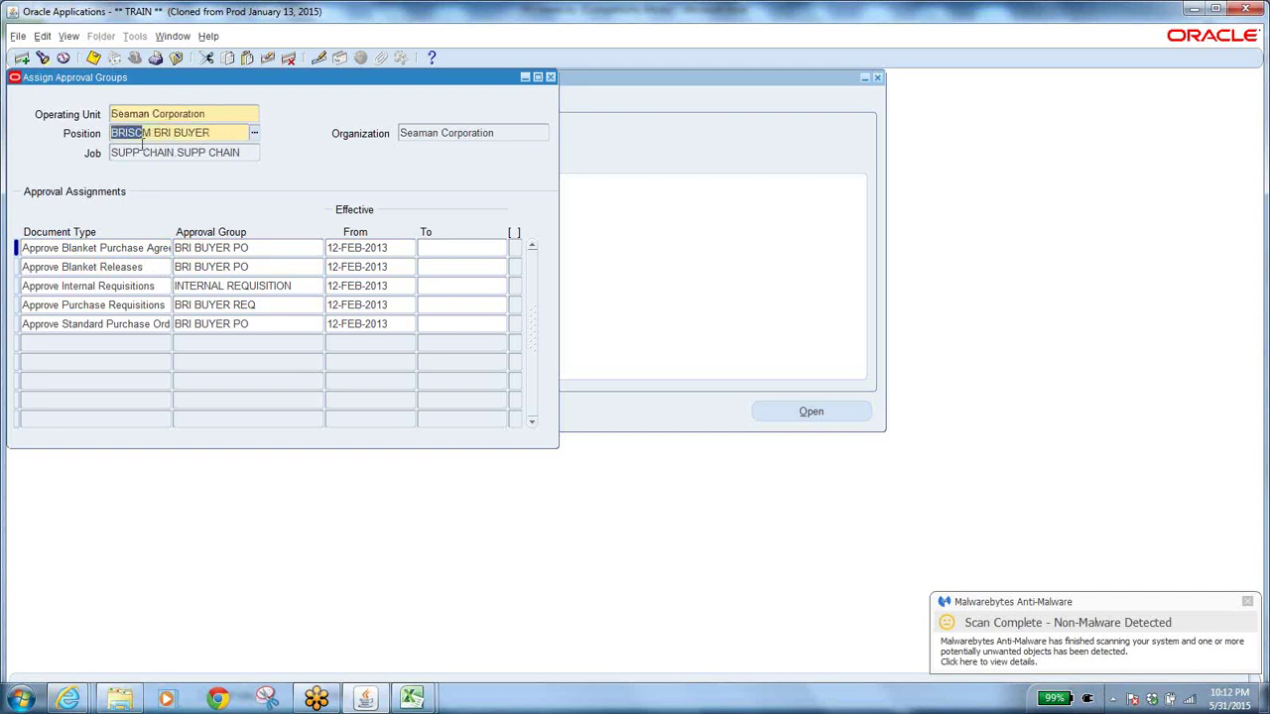
click(111, 249)
drag(115, 249, 187, 249)
click(150, 264)
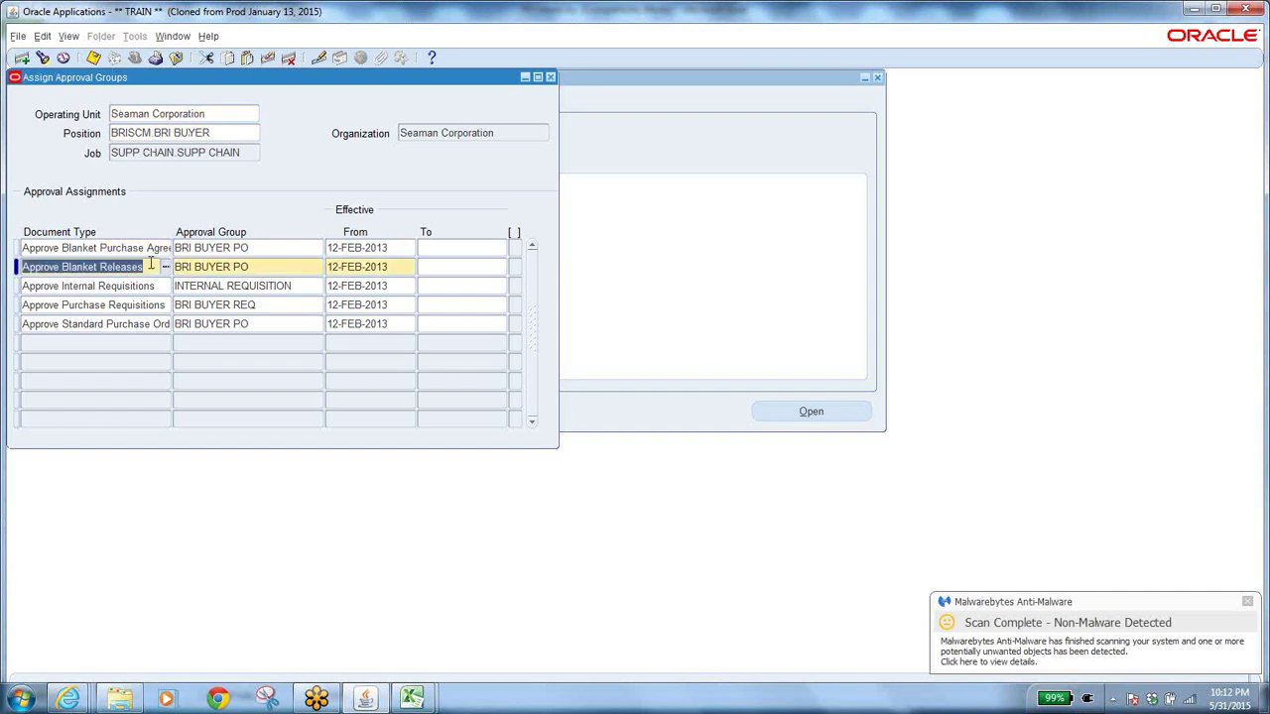
click(125, 285)
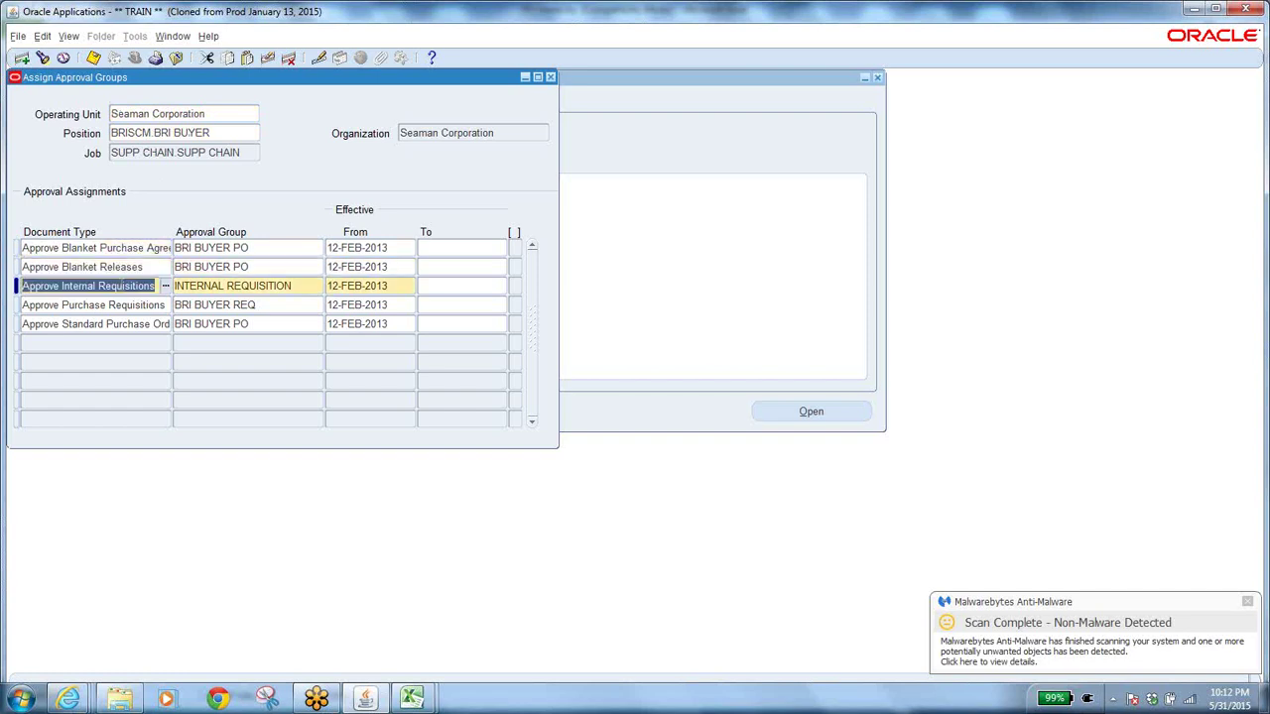
click(112, 305)
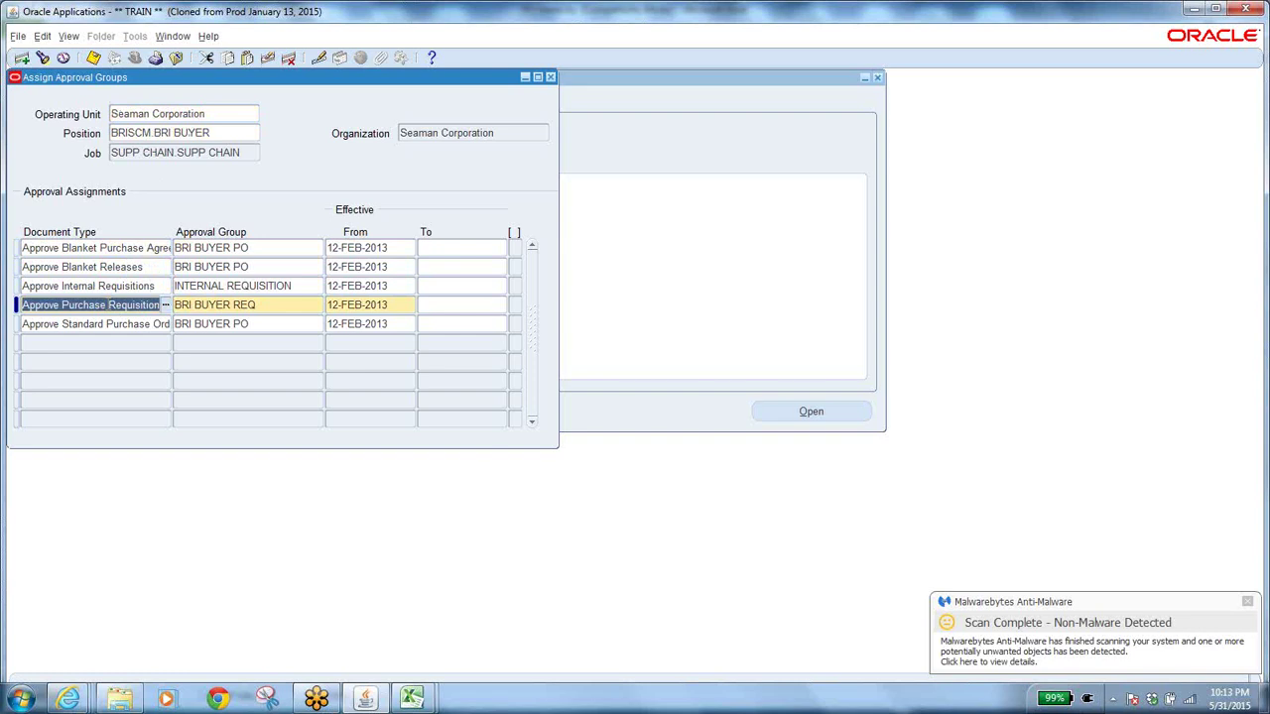
Step: Check the BRISCM.BRI BUYER position's standard purchase orders assignment and look through the document types available for a new assignment row
click(104, 324)
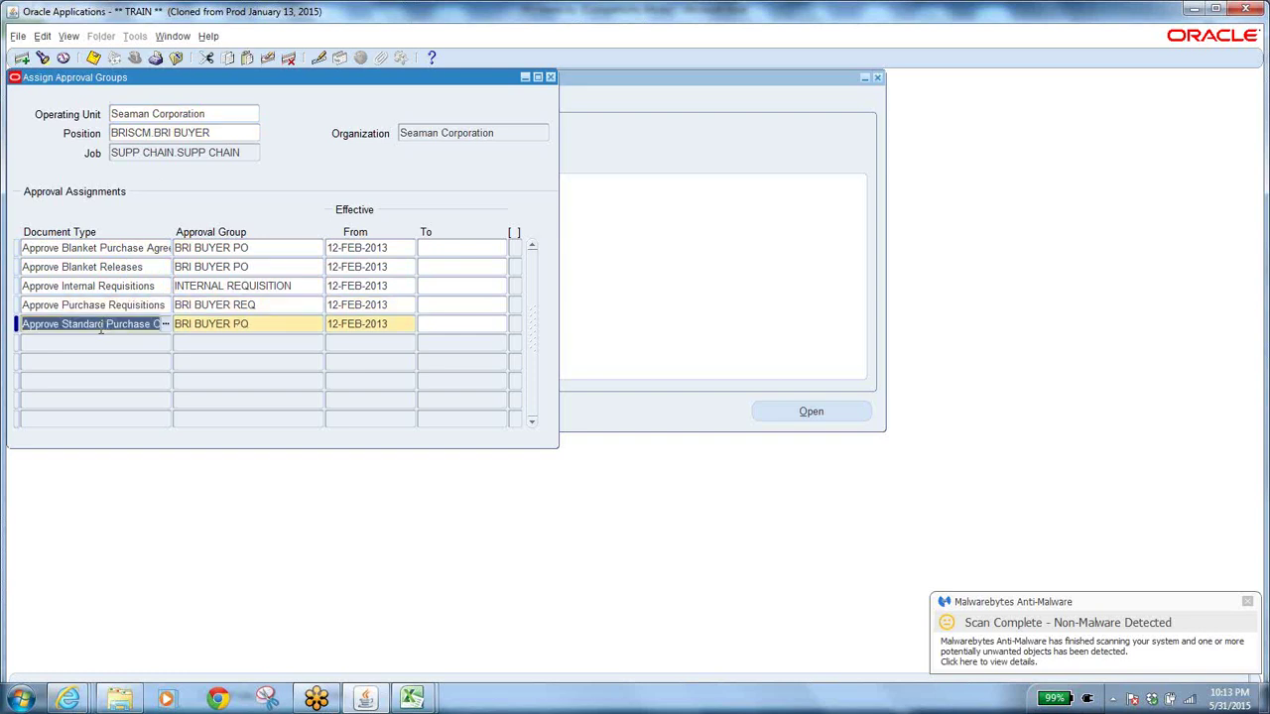
click(101, 325)
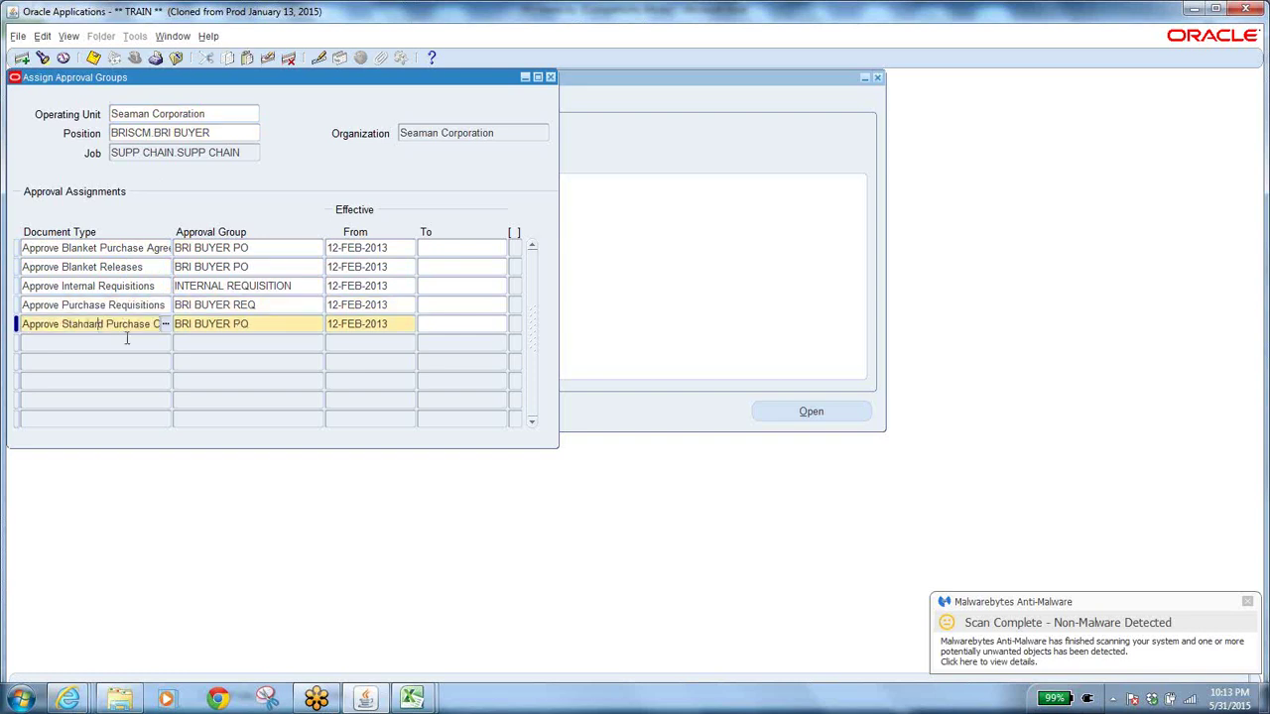
click(122, 342)
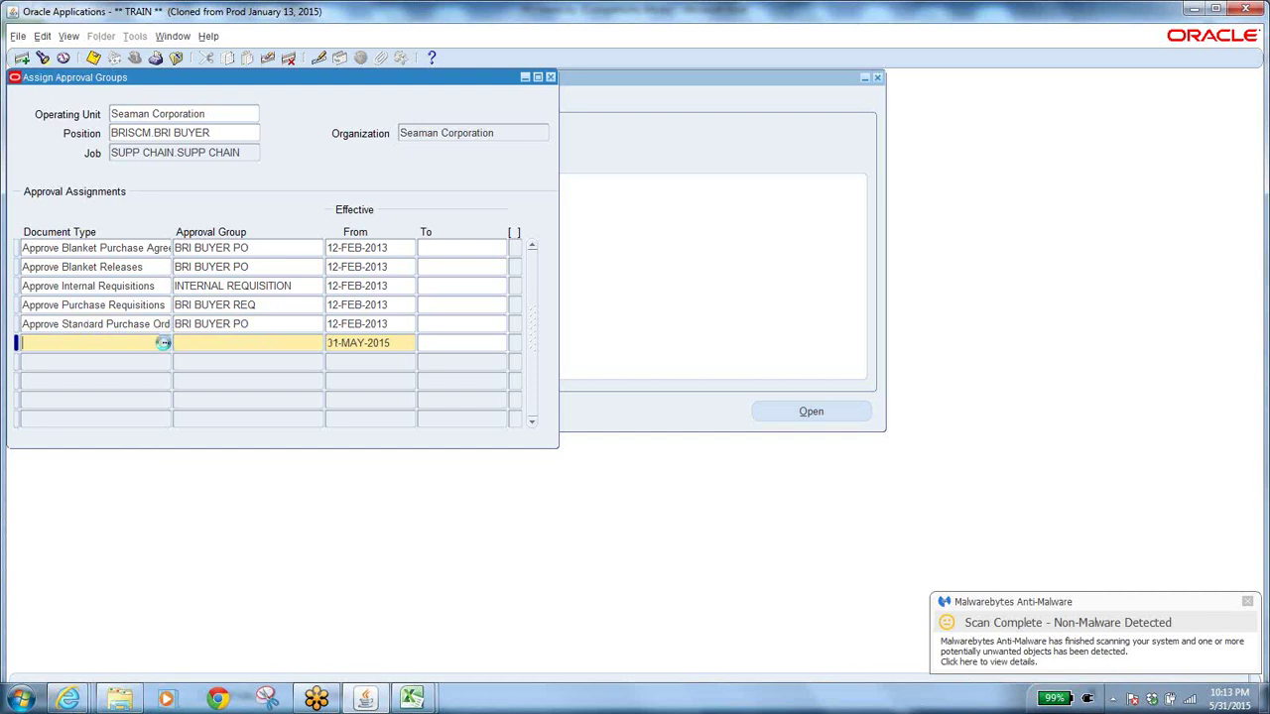
click(164, 342)
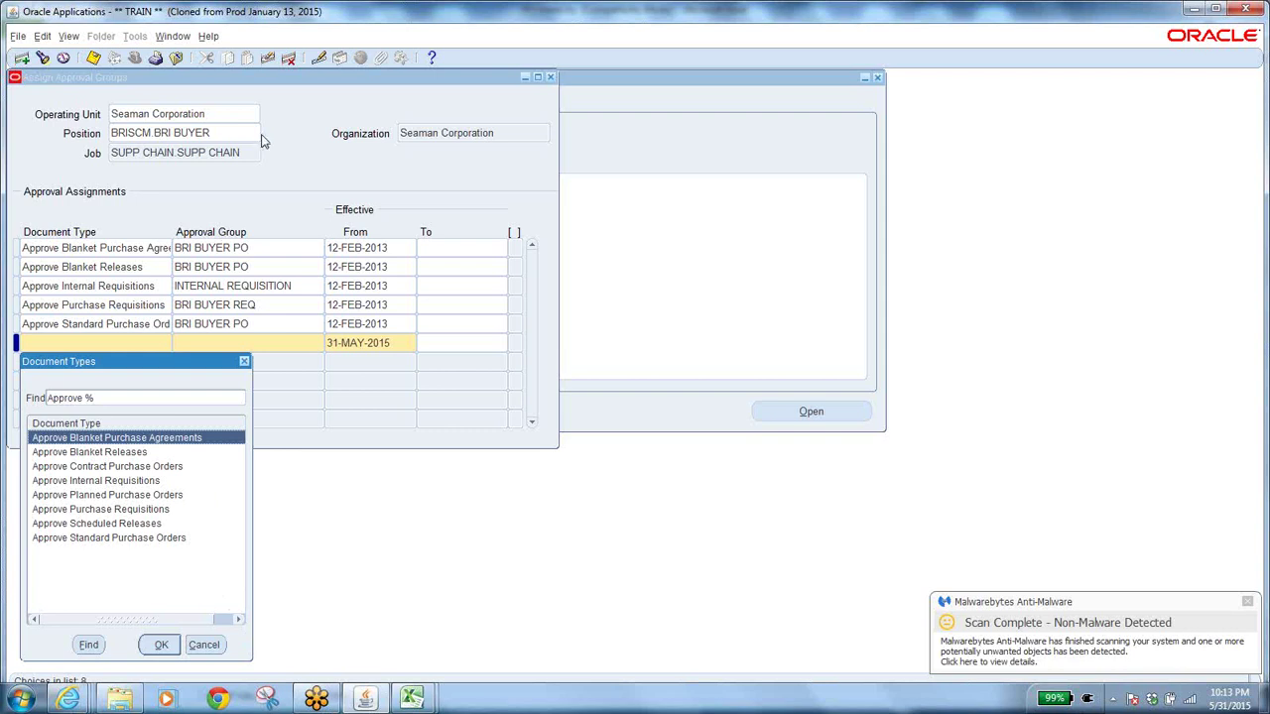
click(243, 361)
click(127, 323)
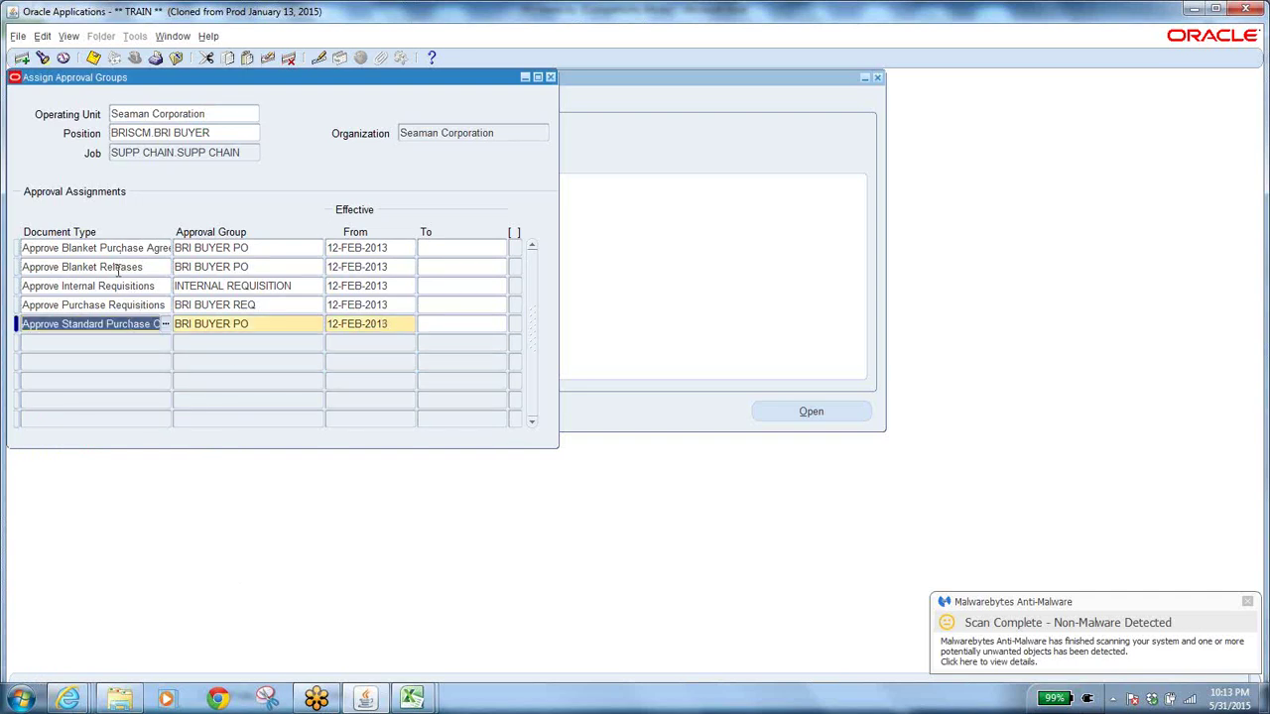
Step: Examine the approval groups assigned to the blanket agreement, blanket release, internal requisition and standard purchase order document types
click(267, 247)
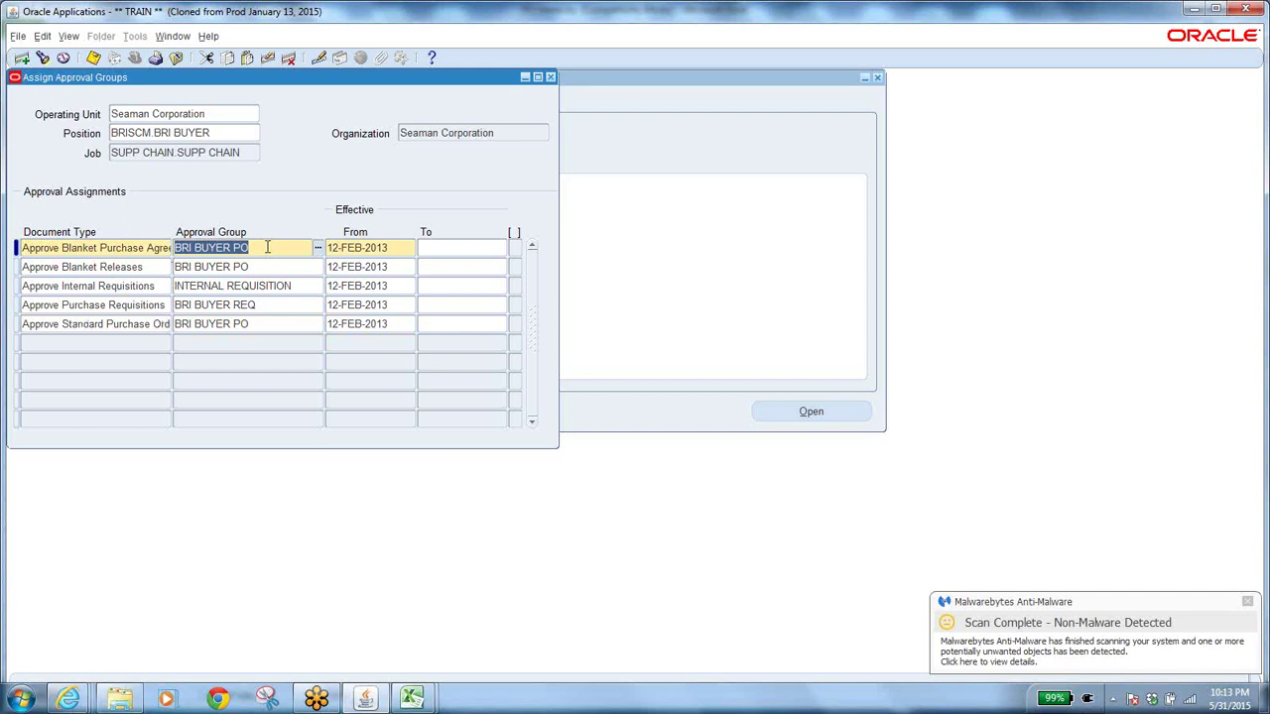
drag(282, 248, 154, 243)
click(299, 285)
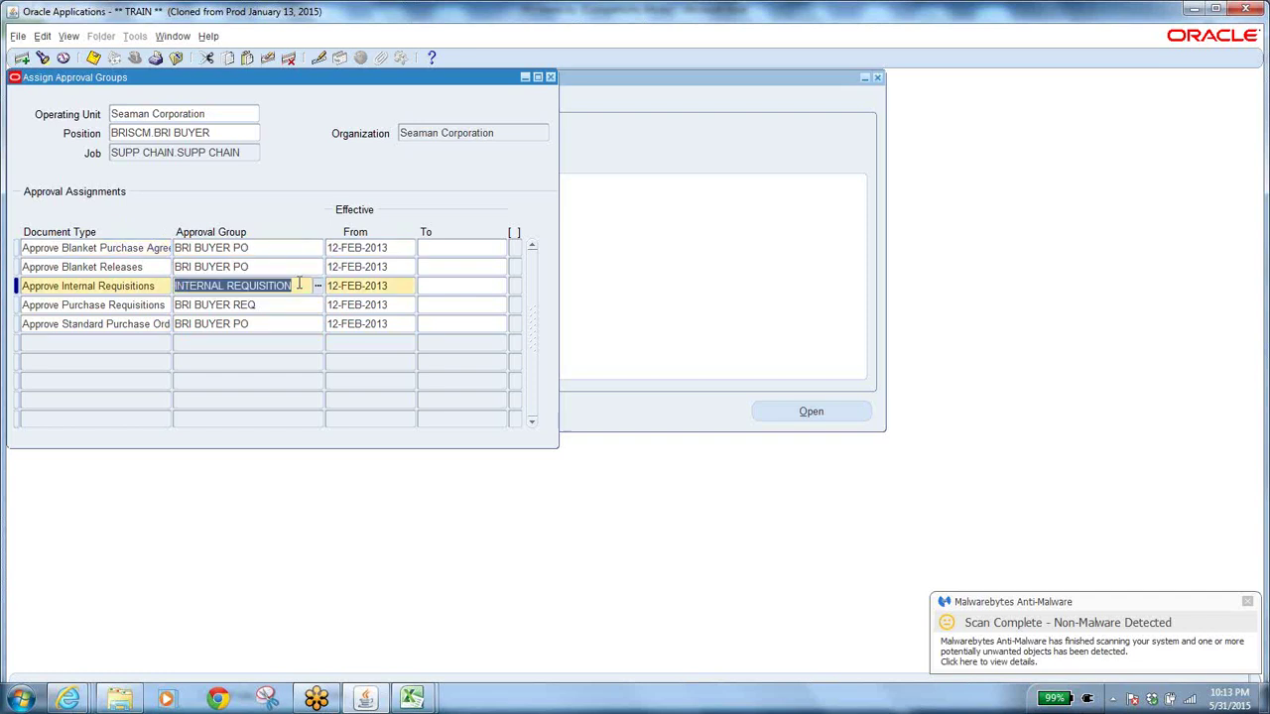
click(261, 267)
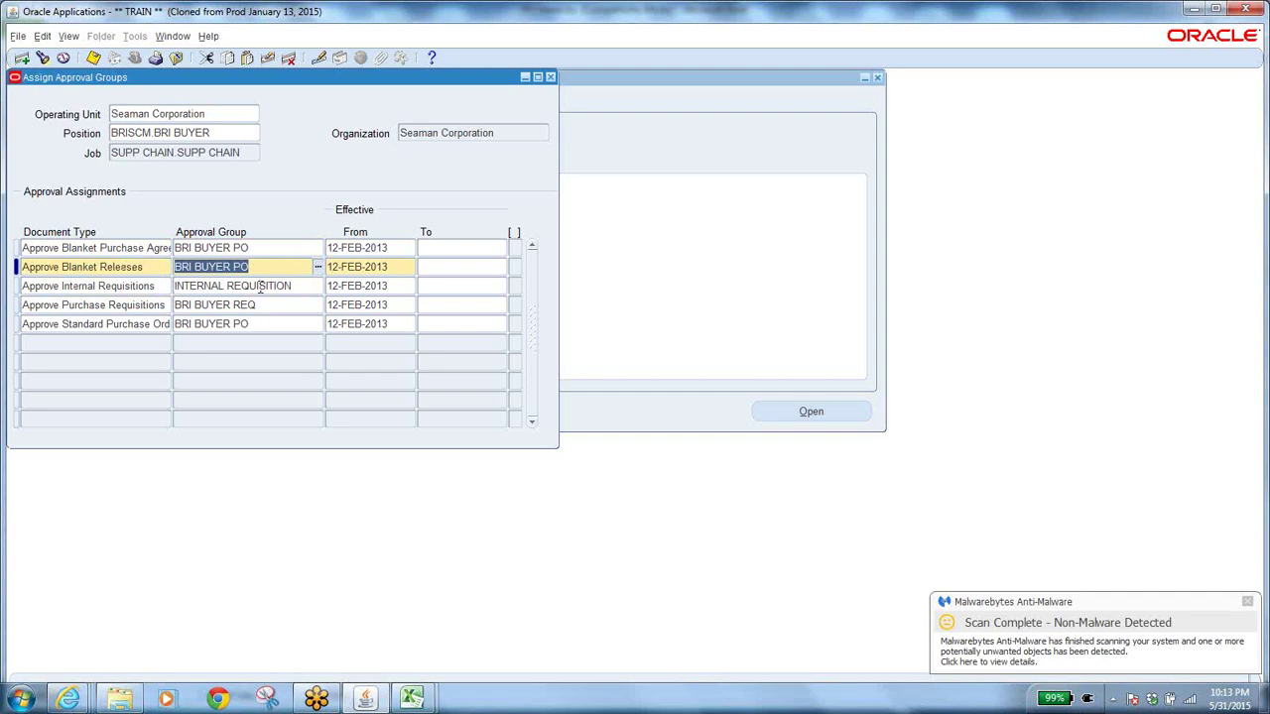
click(260, 322)
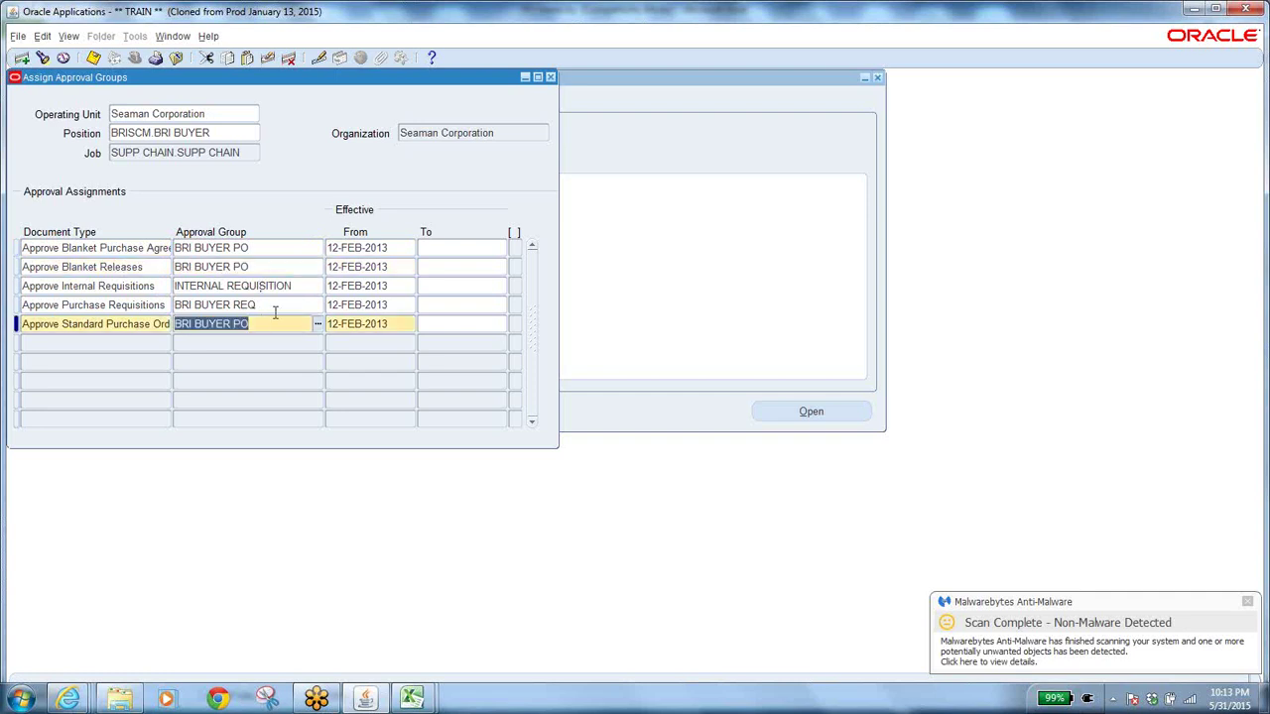
Step: Copy the approval group name BRI BUYER PO from the blanket purchase agreements row and switch to the PO hierarchy workbook in Excel
click(262, 248)
key(ctrl+c)
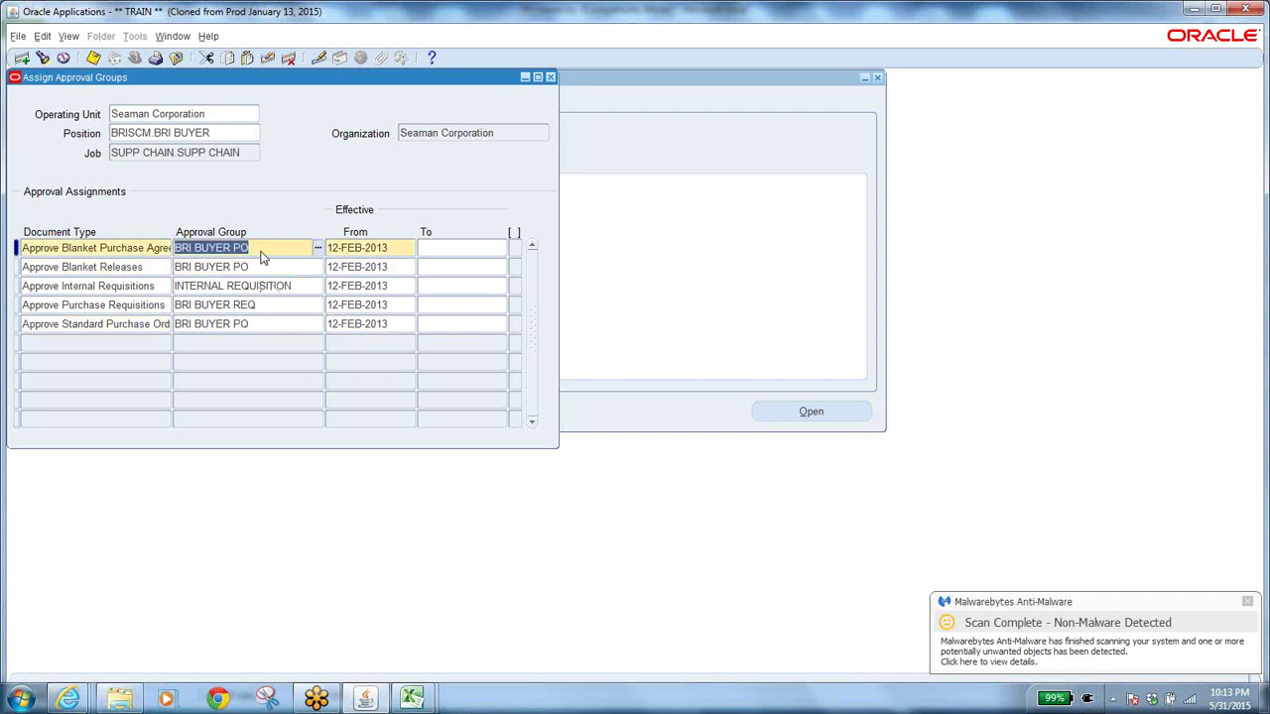
key(alt+Tab)
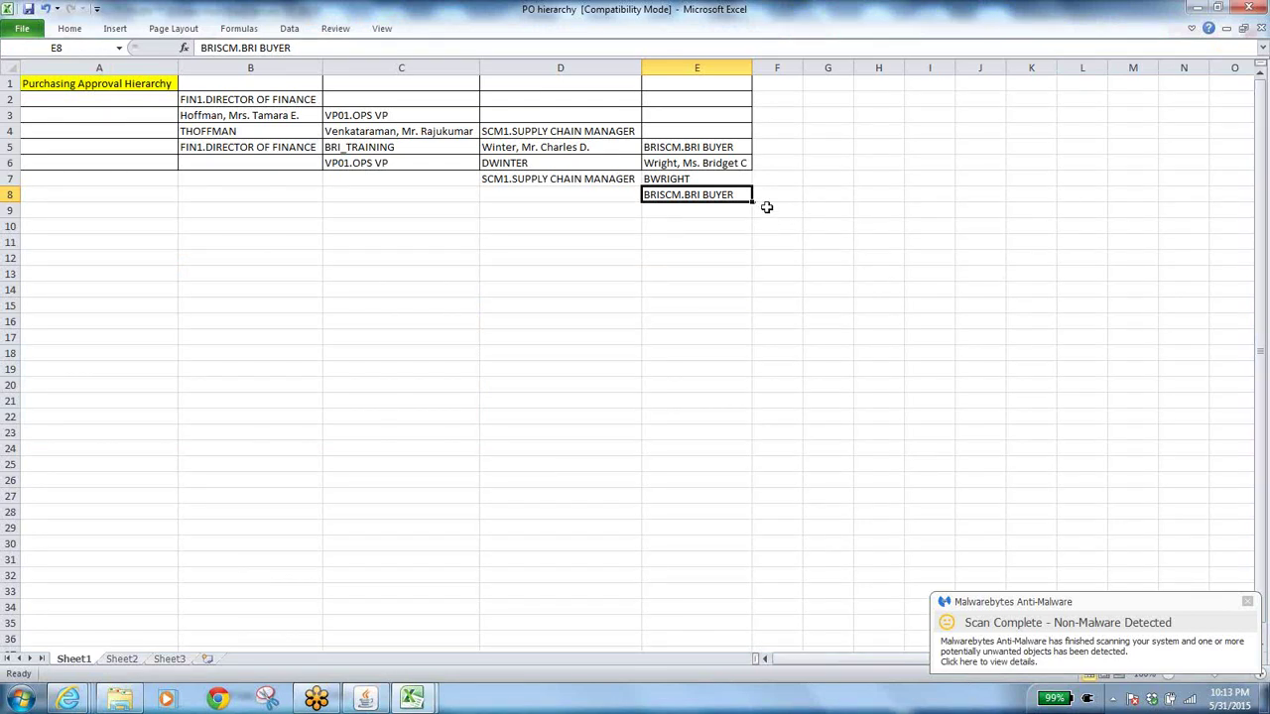
click(675, 212)
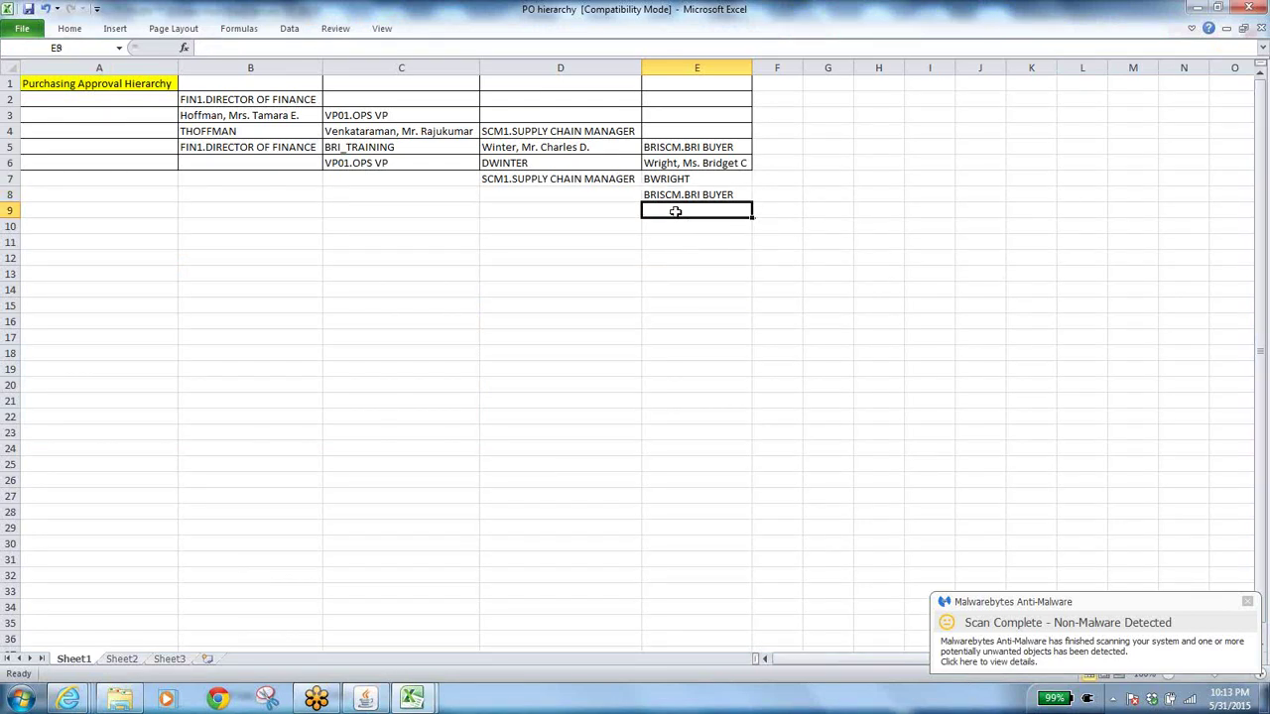
key(ctrl+v)
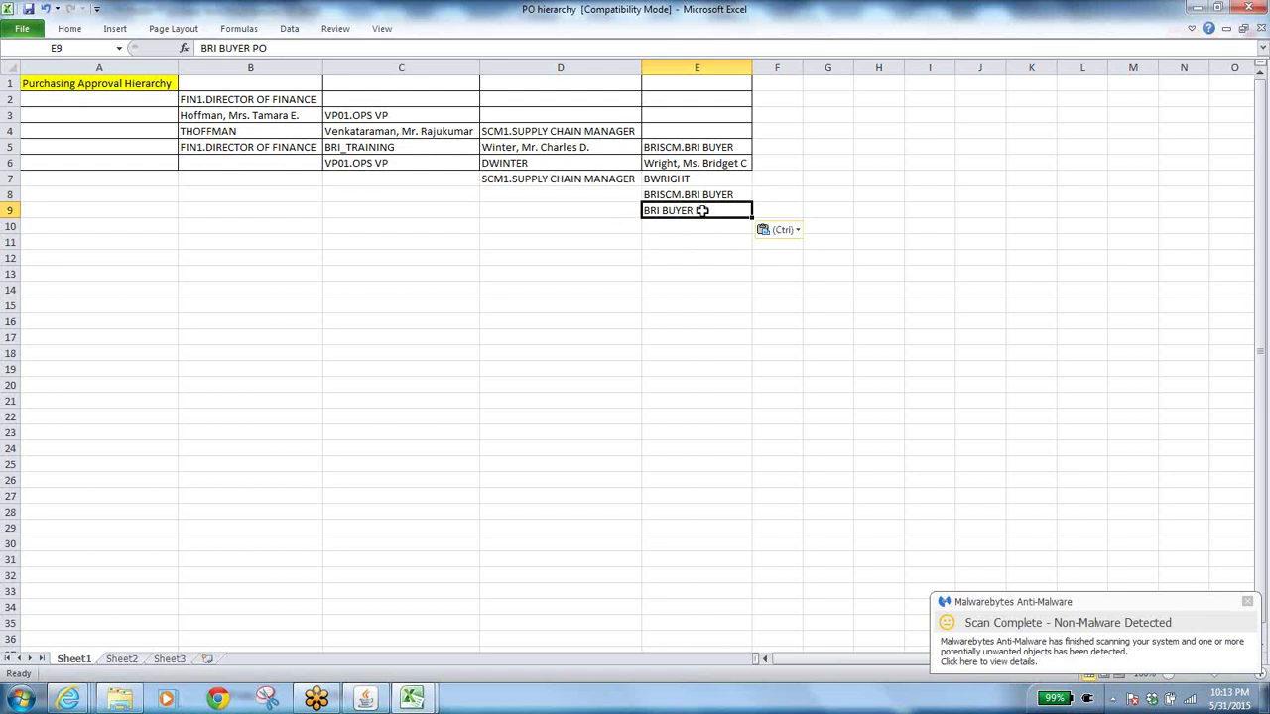
key(Delete)
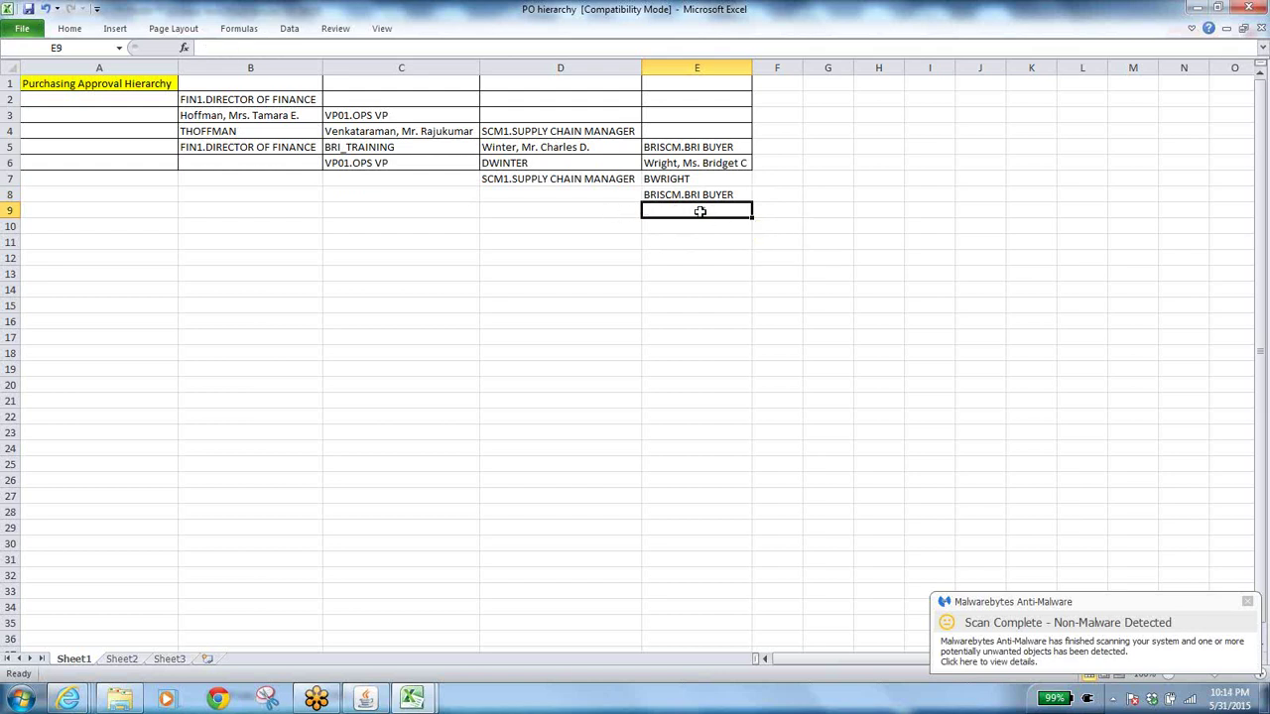
Step: Enter the heading Groups in cell E16 and paste BRI BUYER PO into cell E17
click(701, 322)
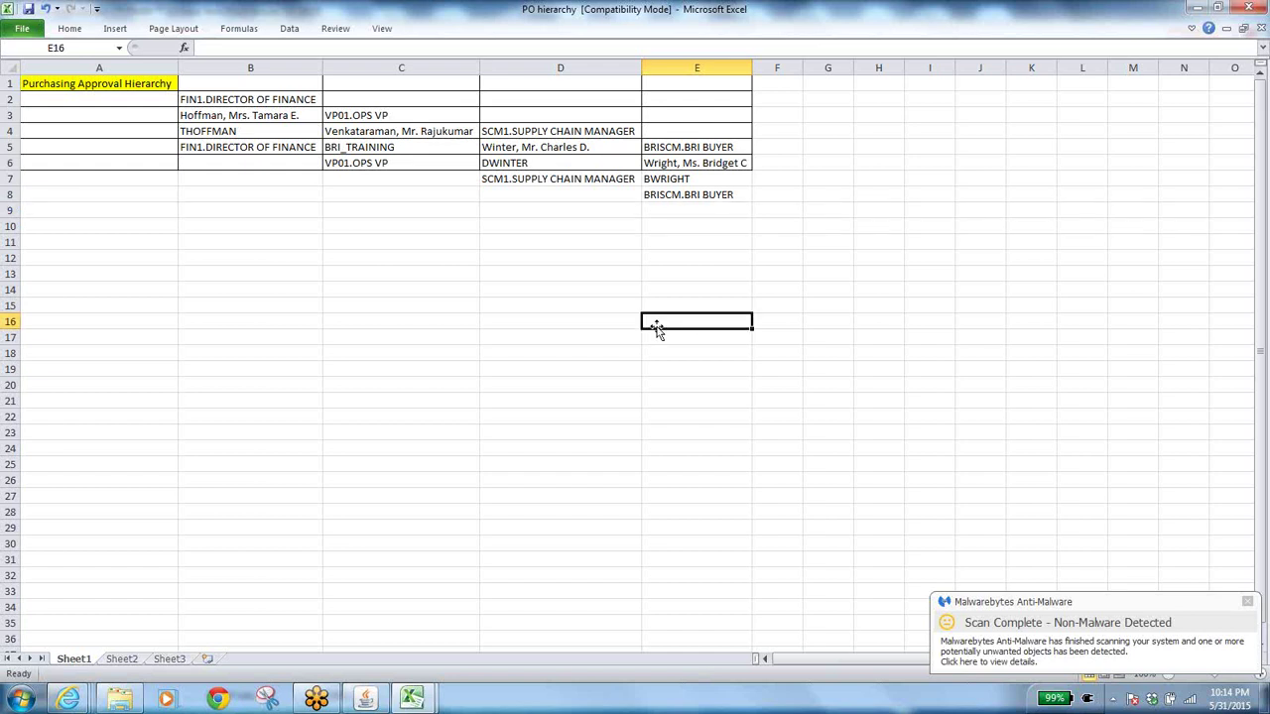
text(Groups)
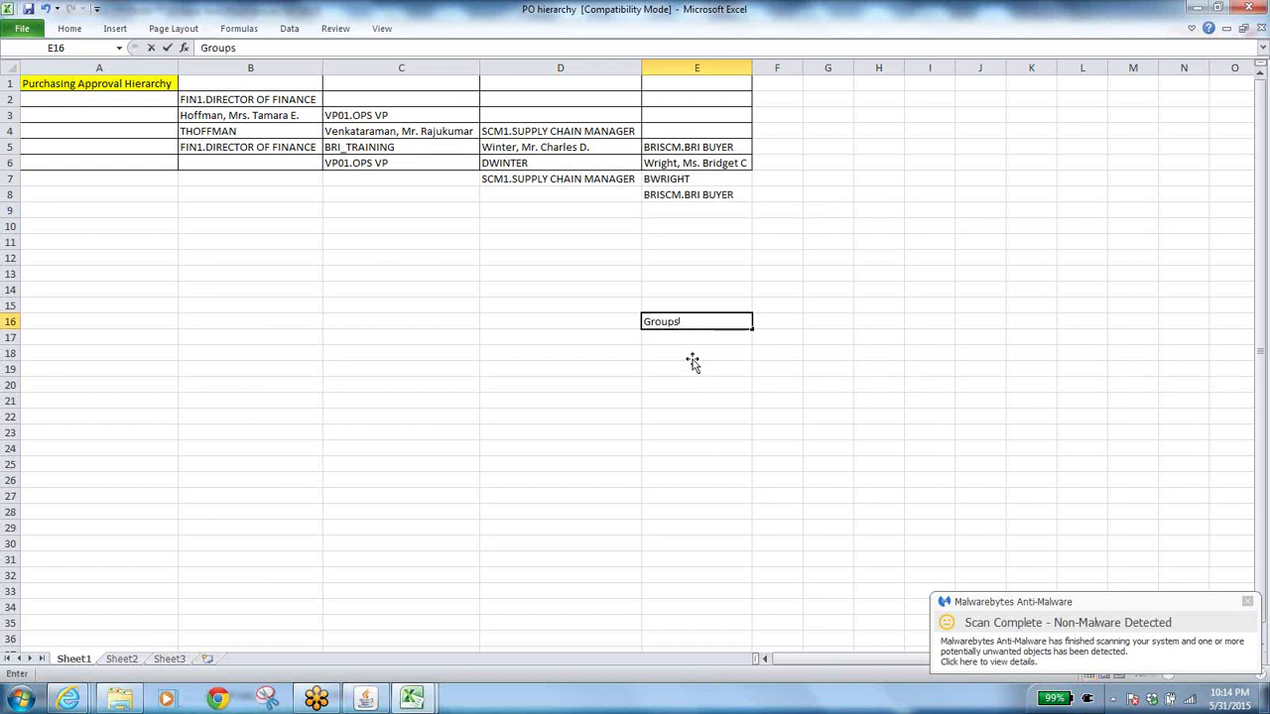
click(687, 340)
key(ctrl+v)
Step: Copy the INTERNAL REQUISITION approval group from Oracle's internal requisitions row into cell E18 of the PO hierarchy workbook
key(alt+Tab)
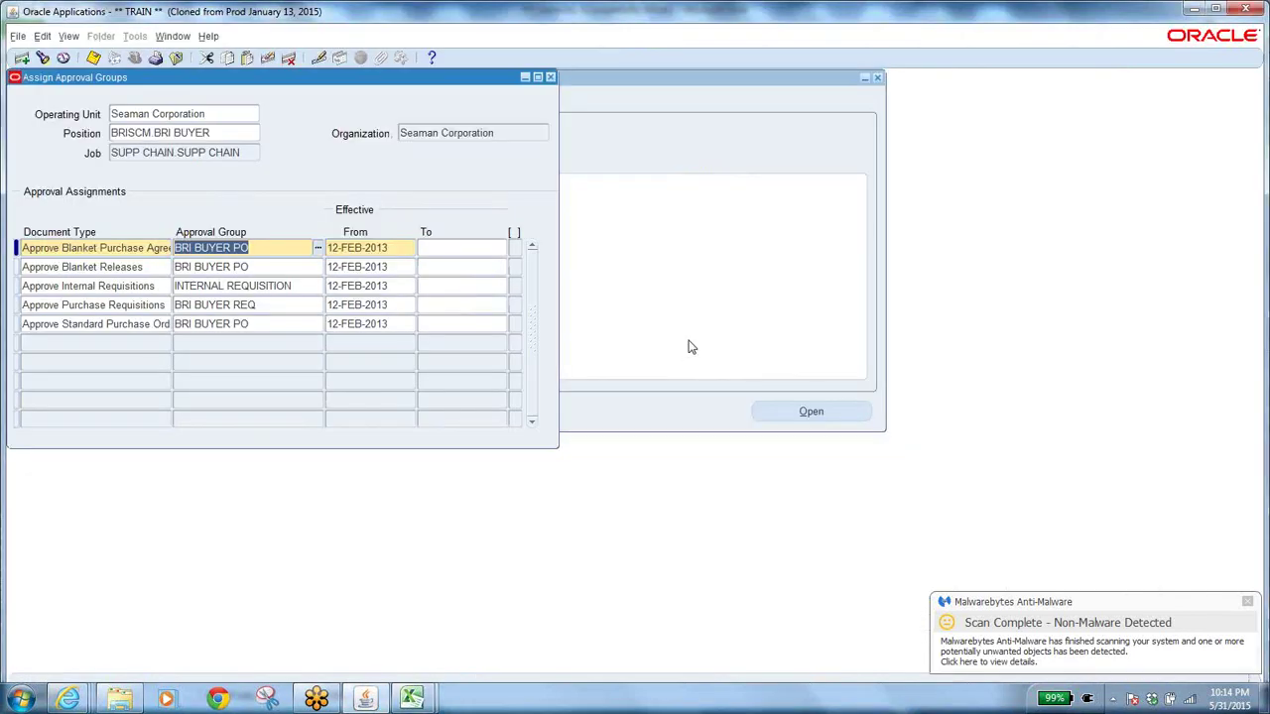
click(299, 286)
key(ctrl+c)
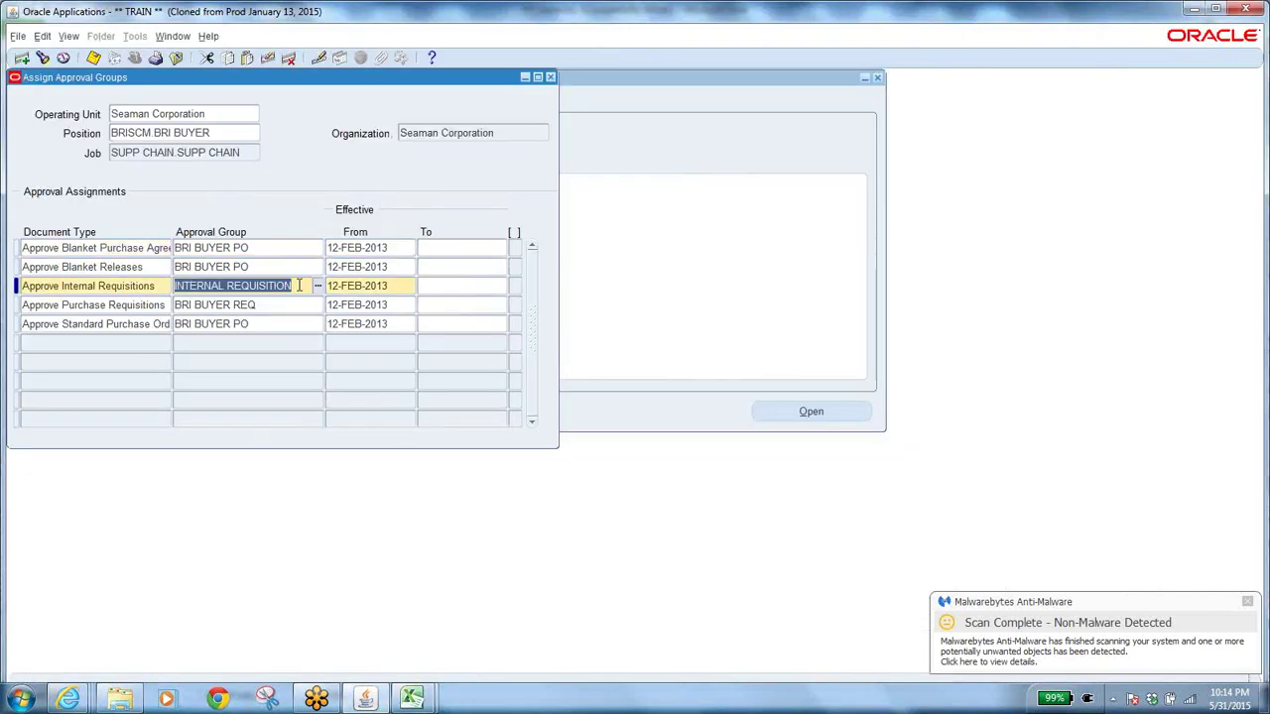
key(alt+Tab)
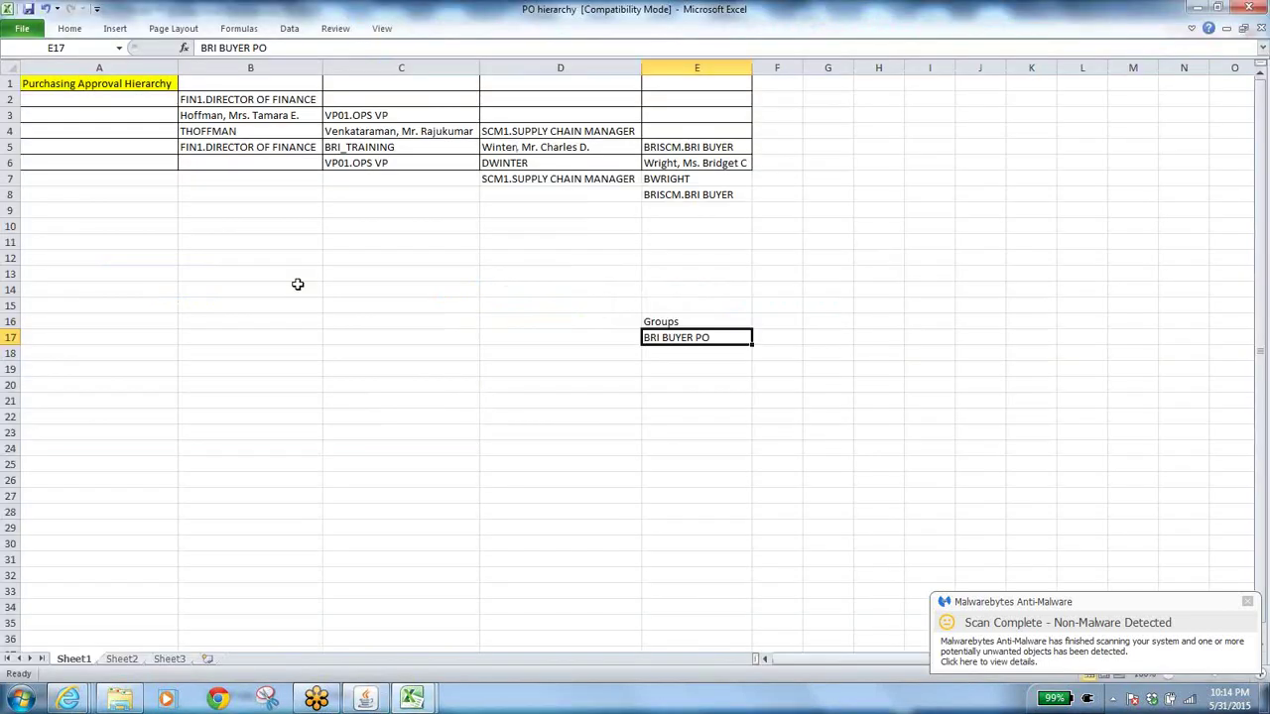
click(684, 354)
key(ctrl+v)
Step: Copy the BRI BUYER REQ approval group from Oracle's purchase requisitions row into cell E19 of the PO hierarchy workbook
key(alt+Tab)
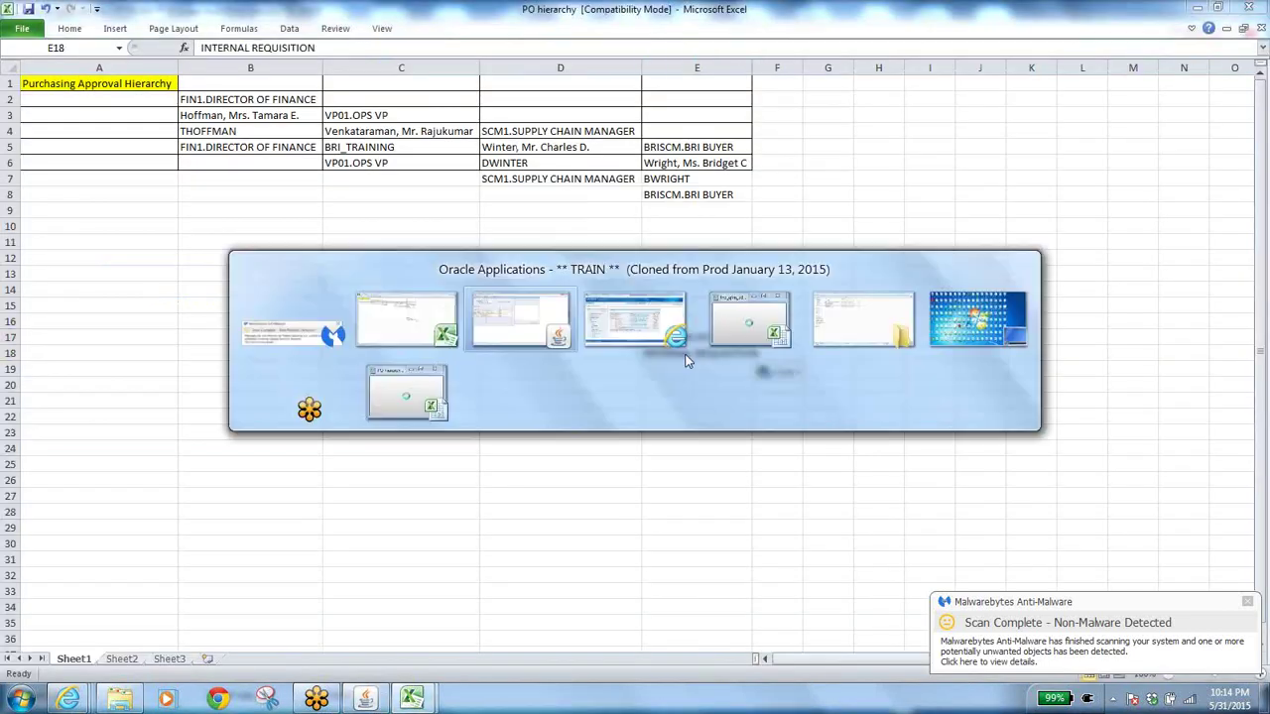
click(281, 306)
key(ctrl+c)
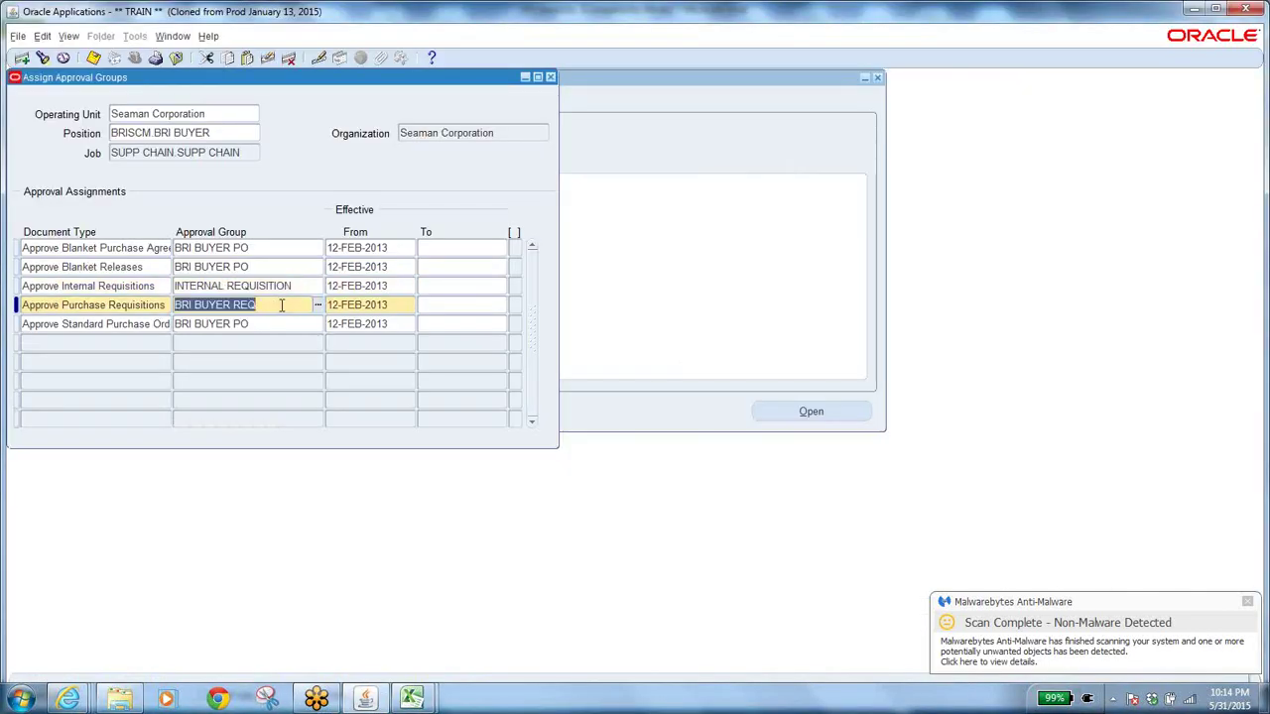
key(alt+Tab)
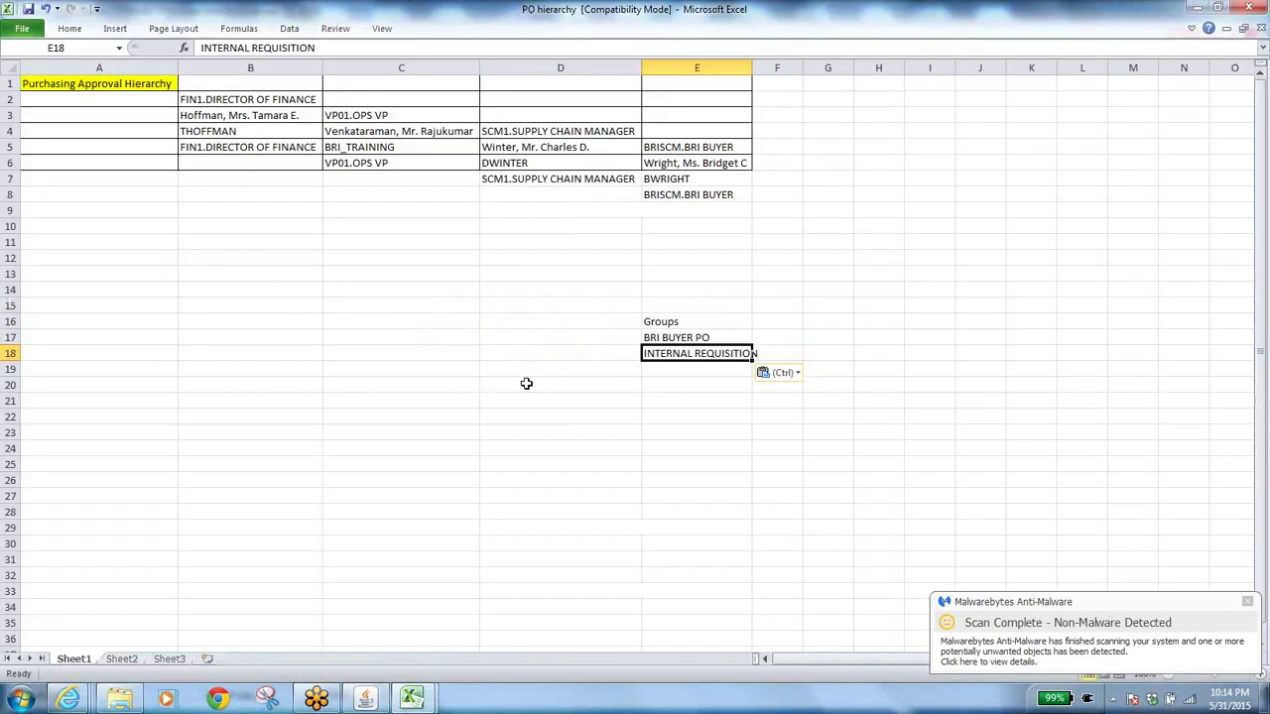
click(697, 367)
key(ctrl+v)
key(Return)
Step: Copy the BRI BUYER PO approval group from Oracle's standard purchase orders row into cell E20 of the PO hierarchy workbook
key(alt+Tab)
click(264, 325)
key(ctrl+c)
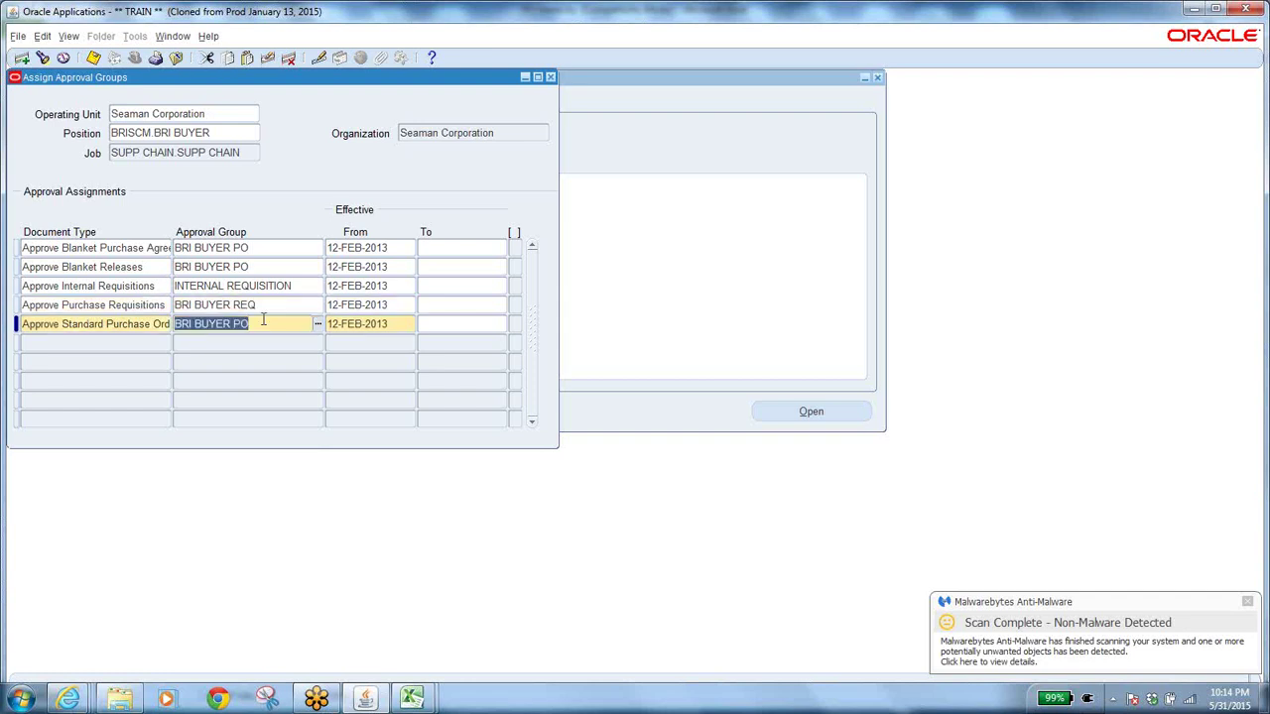
key(alt+Tab)
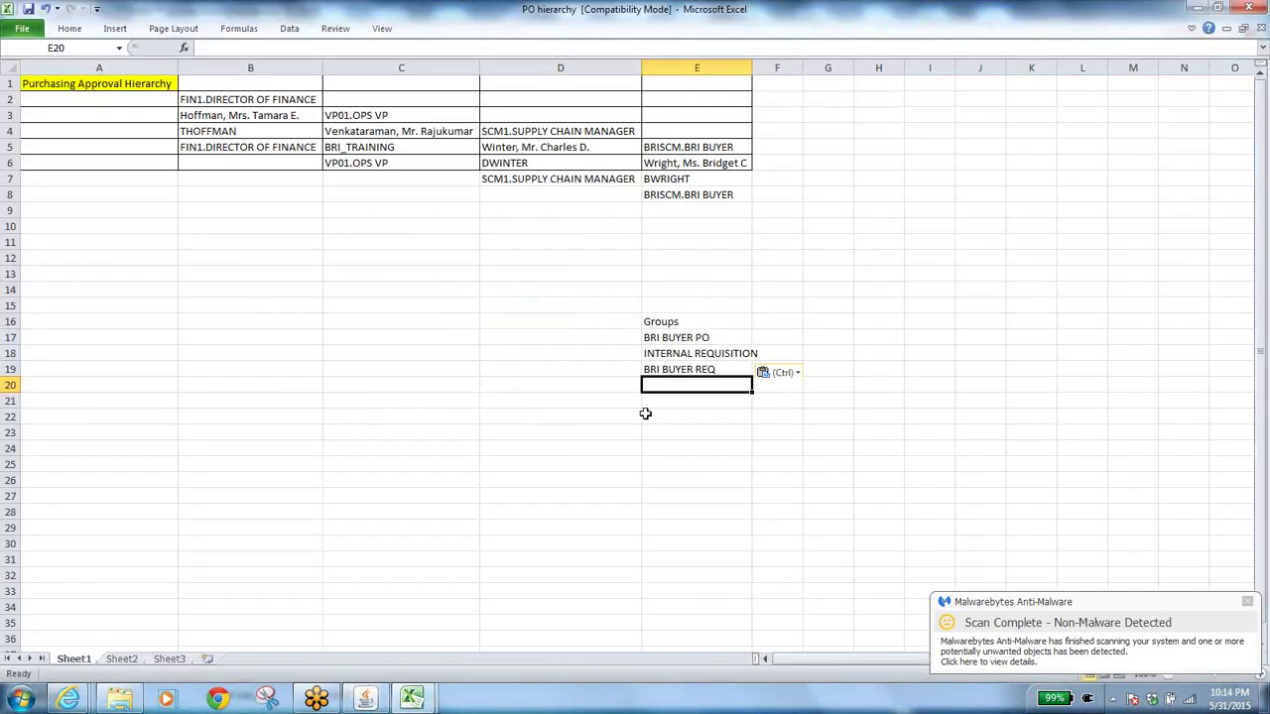
key(ctrl+v)
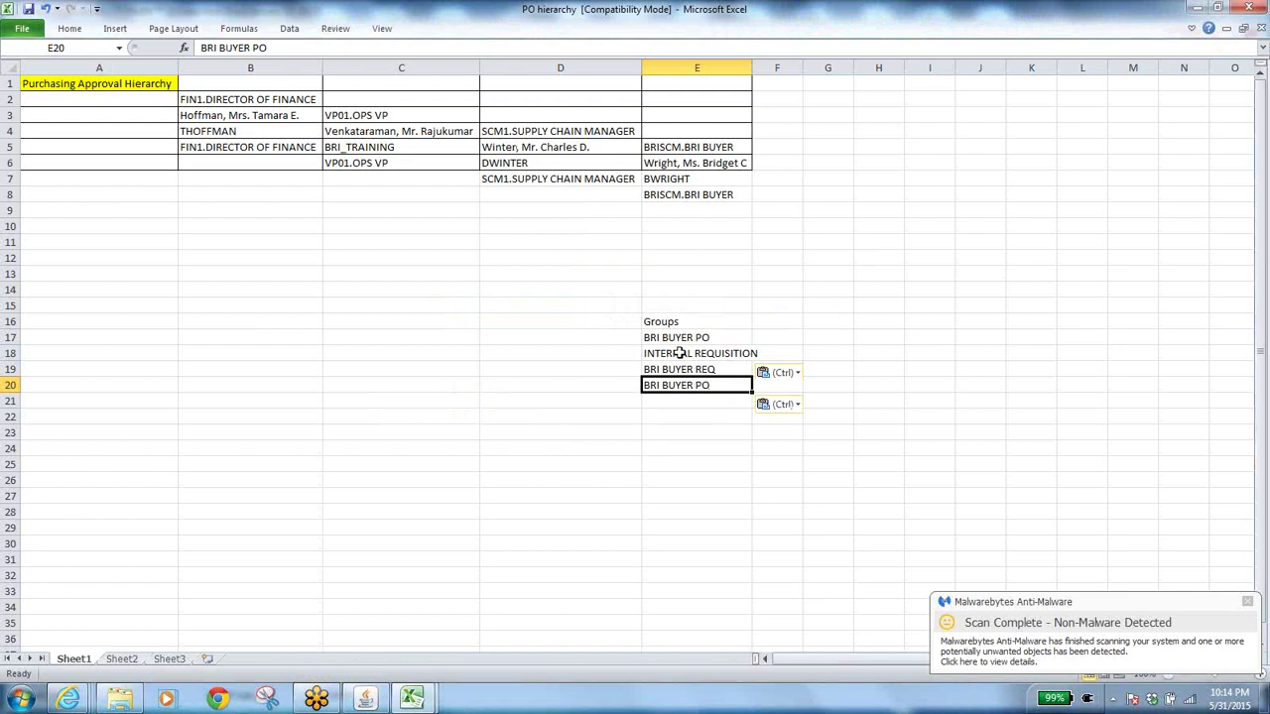
Step: Review the groups listed in E17:E20, then in Oracle how BRISCM.BRI BUYER's blanket agreement and blanket release document types map to approval groups
drag(712, 338, 709, 378)
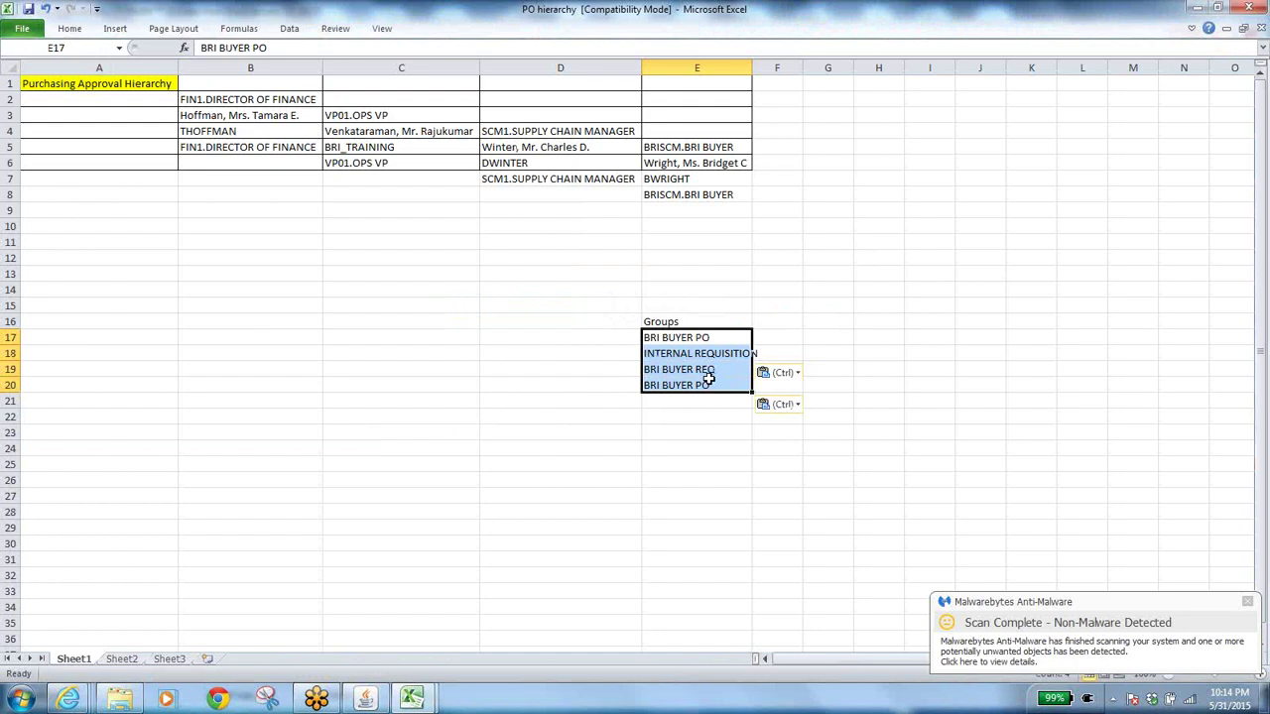
key(alt+Tab)
click(265, 248)
click(215, 132)
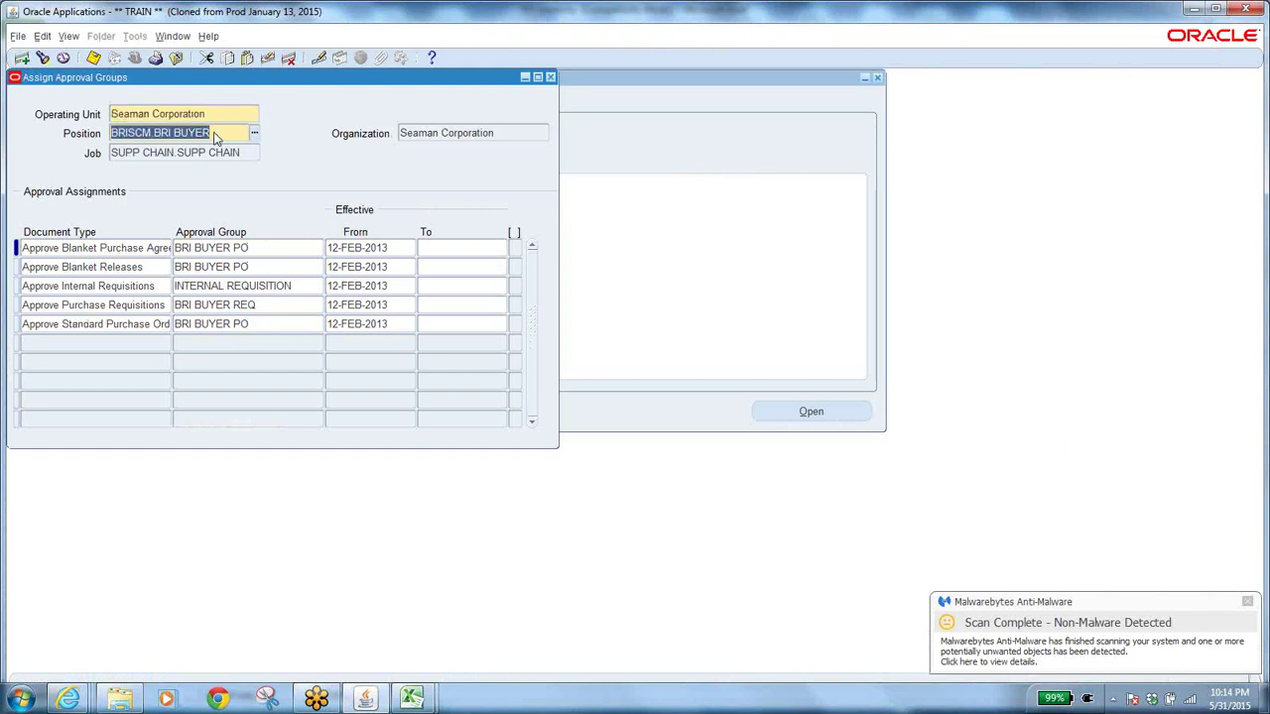
click(117, 248)
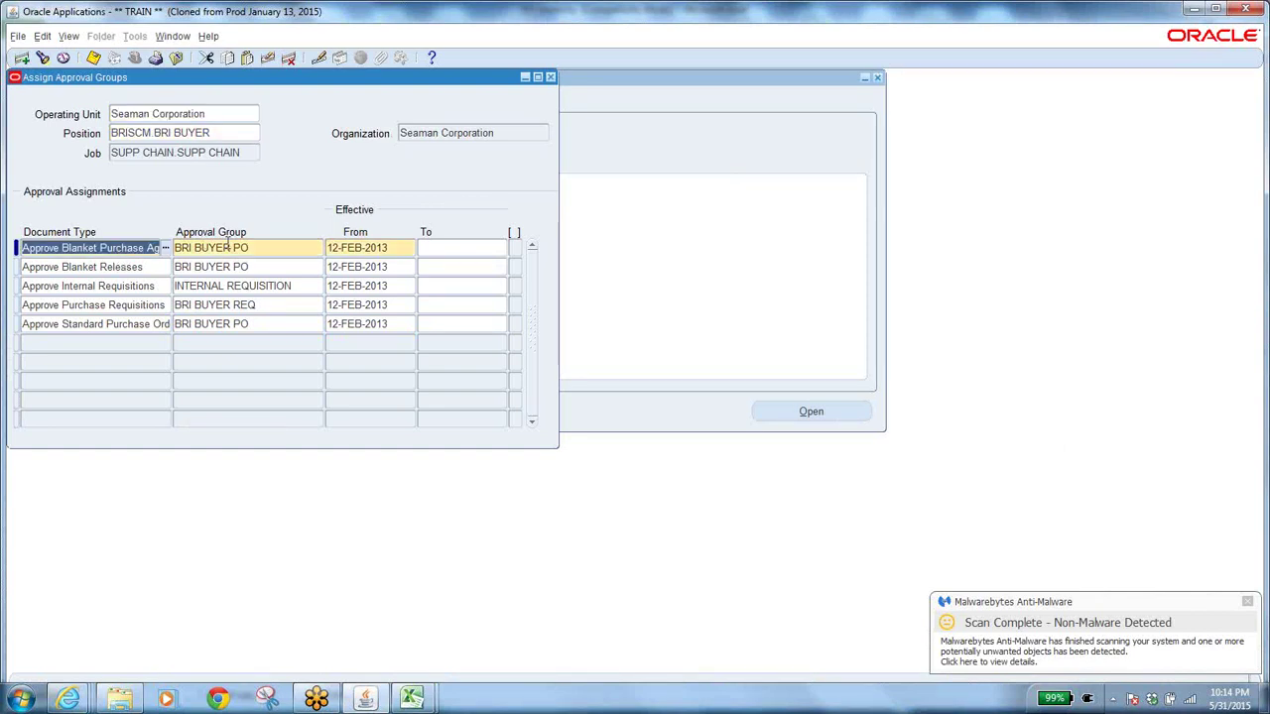
click(260, 249)
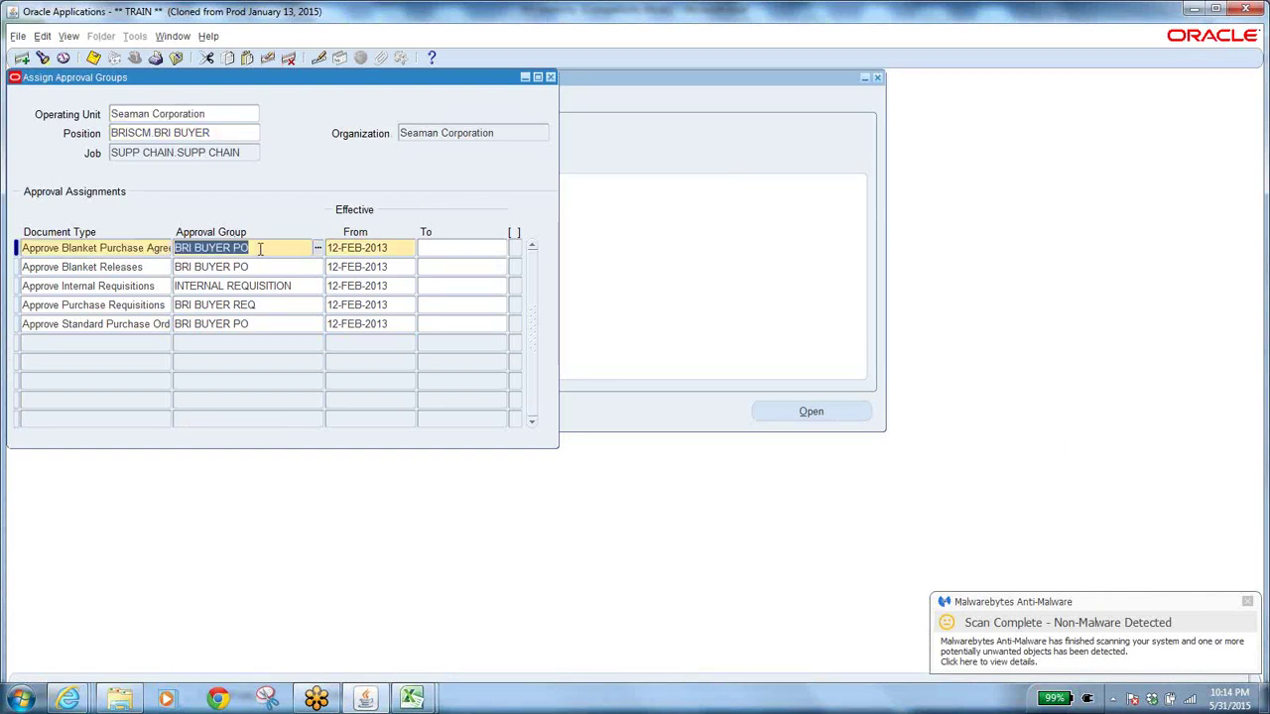
click(181, 136)
click(146, 267)
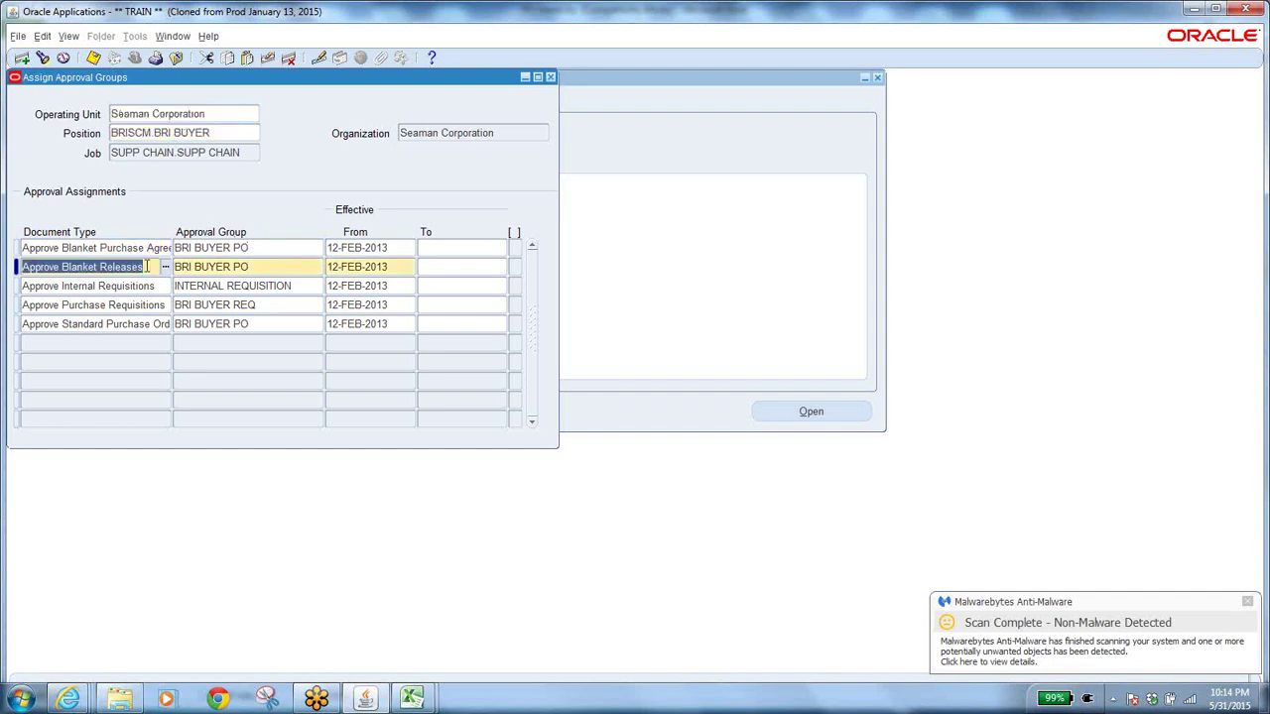
click(255, 266)
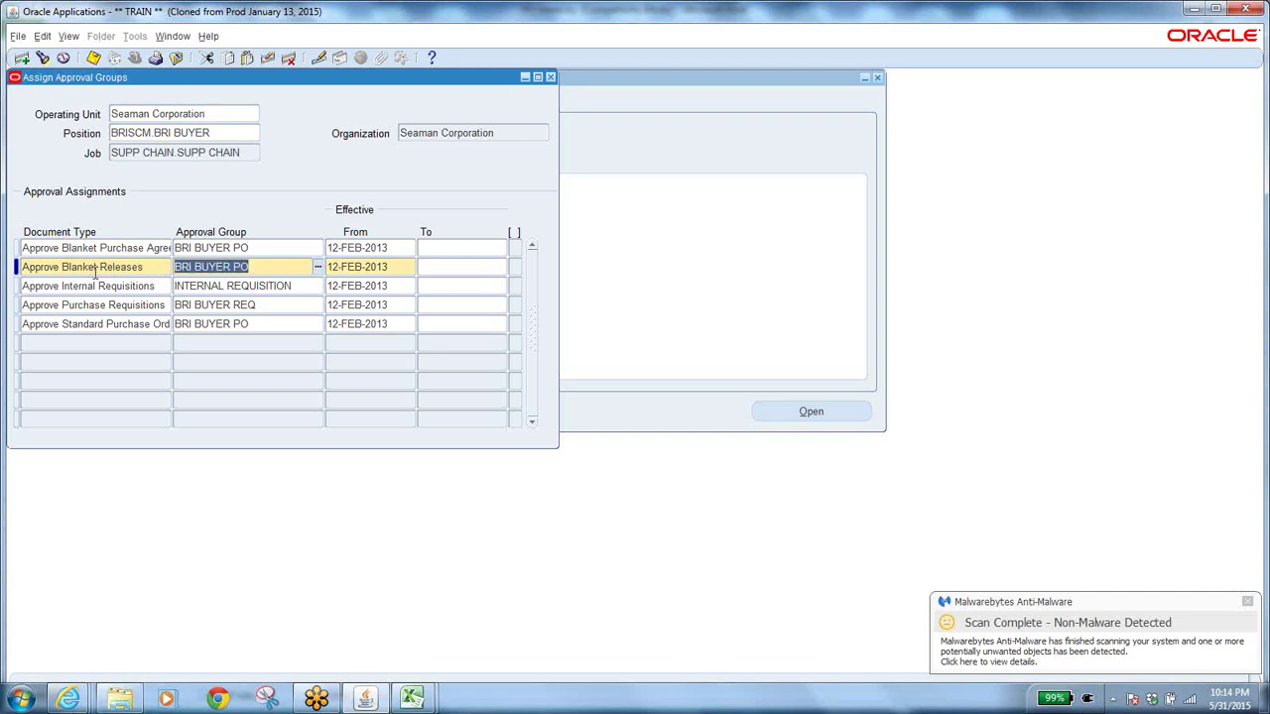
Step: Close the approval assignments, open Oracle's Approval Groups setup and try to find the group named in cell E17, BRI BUYER PO
click(550, 77)
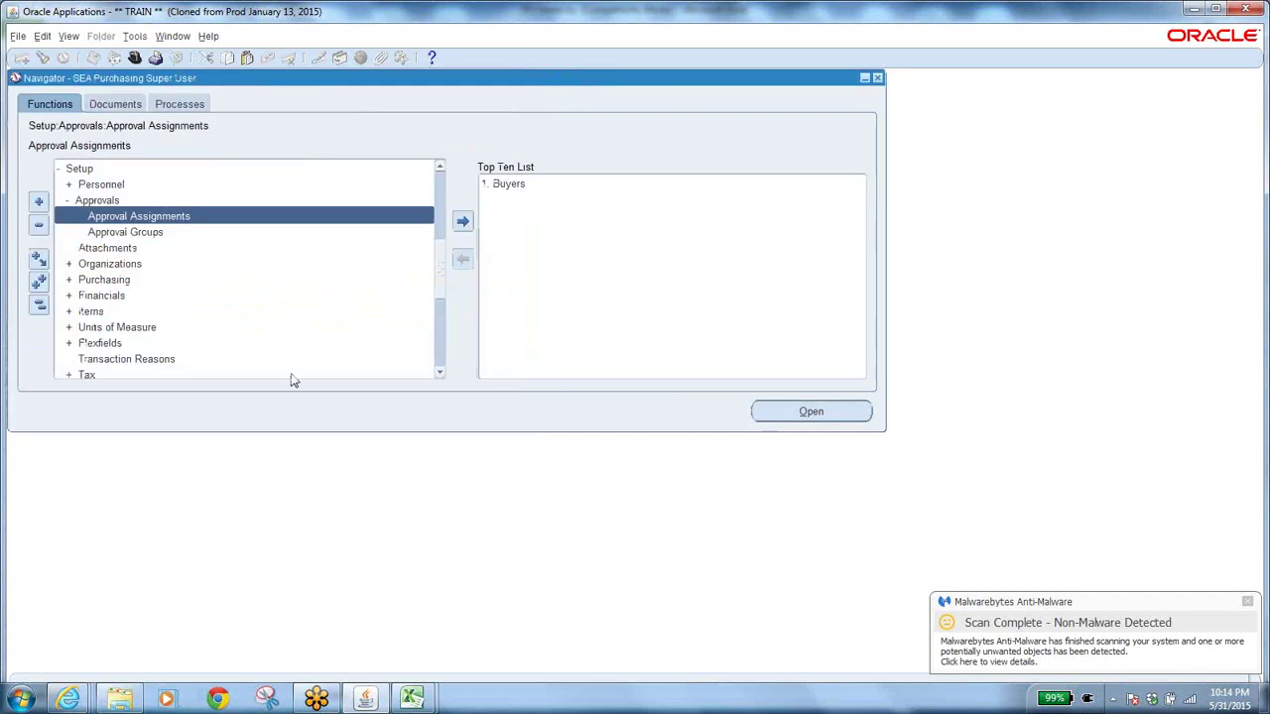
click(129, 232)
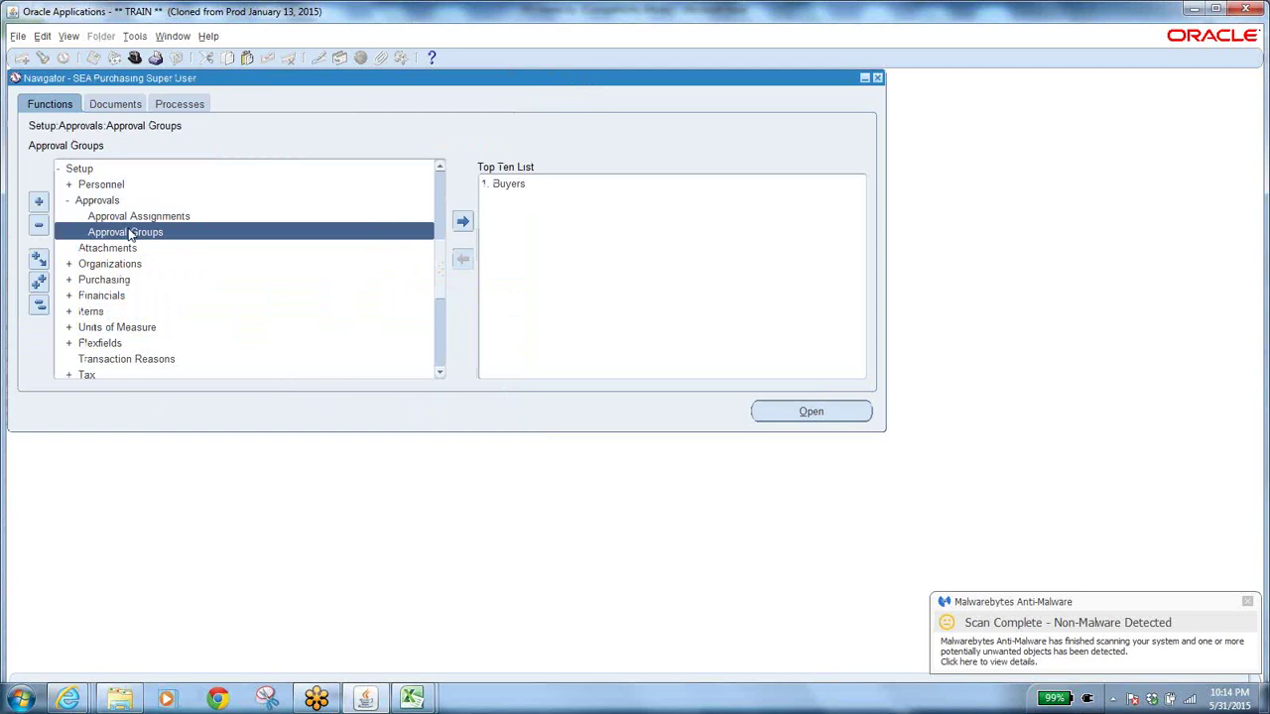
key(alt+Tab)
click(701, 337)
key(ctrl+c)
key(alt+Tab)
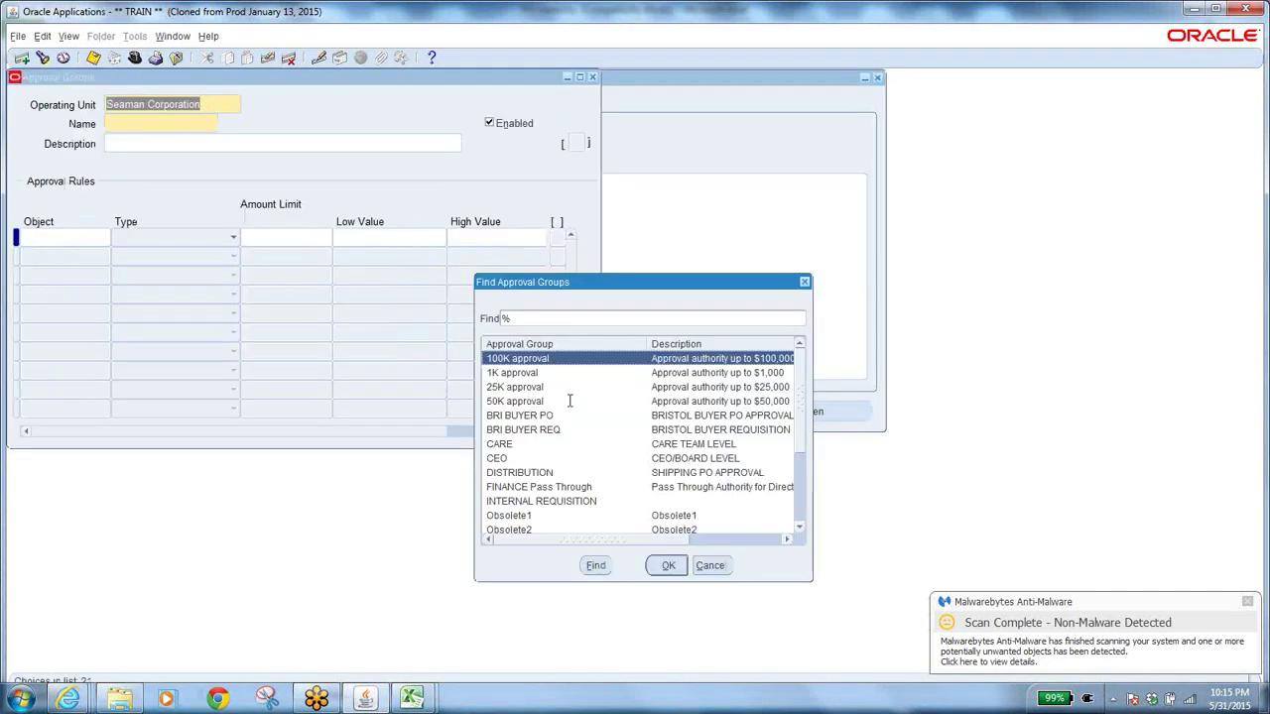
key(ctrl+v)
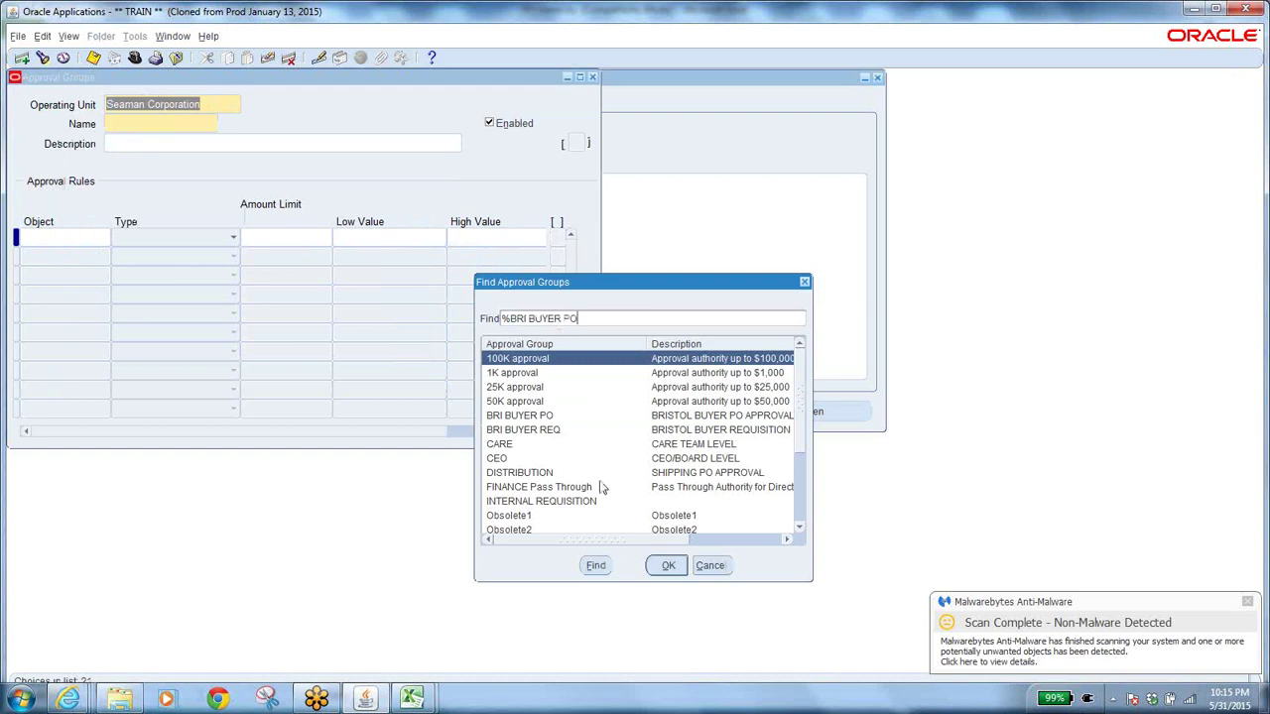
click(667, 565)
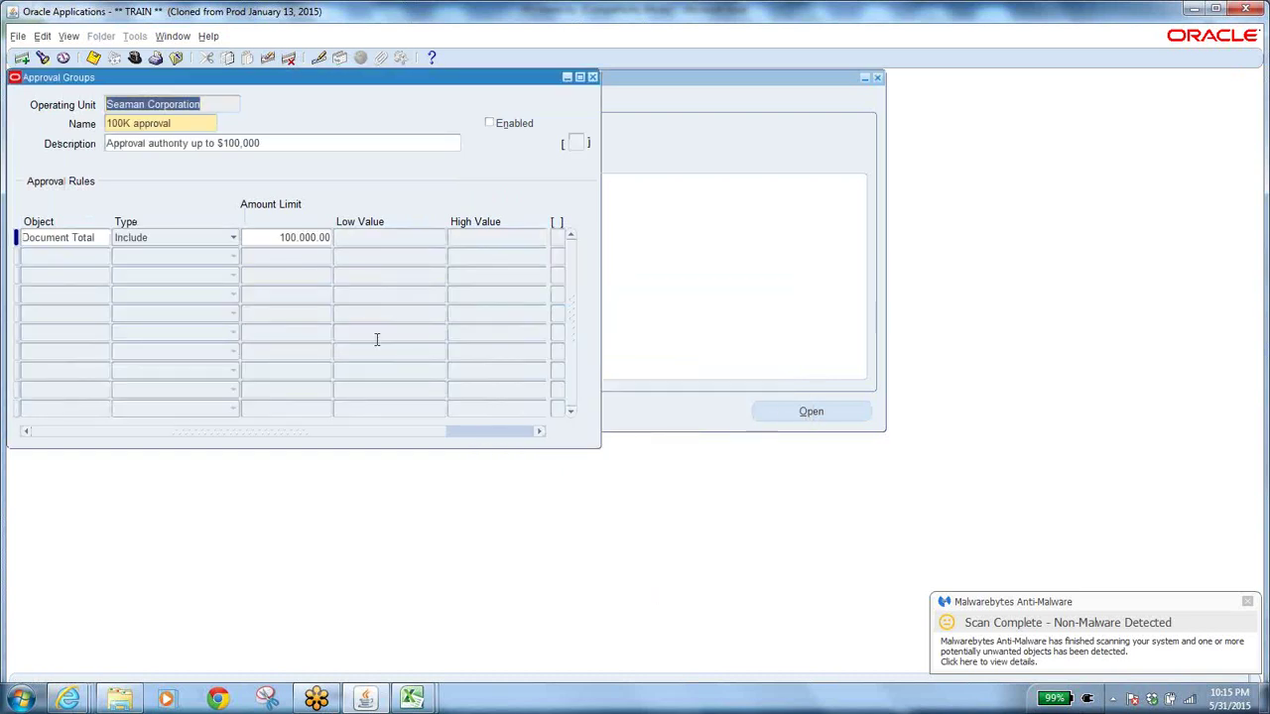
Step: Check the loaded 100K approval group's name and amount limit against the group name in cell E17 of the PO hierarchy workbook
click(193, 123)
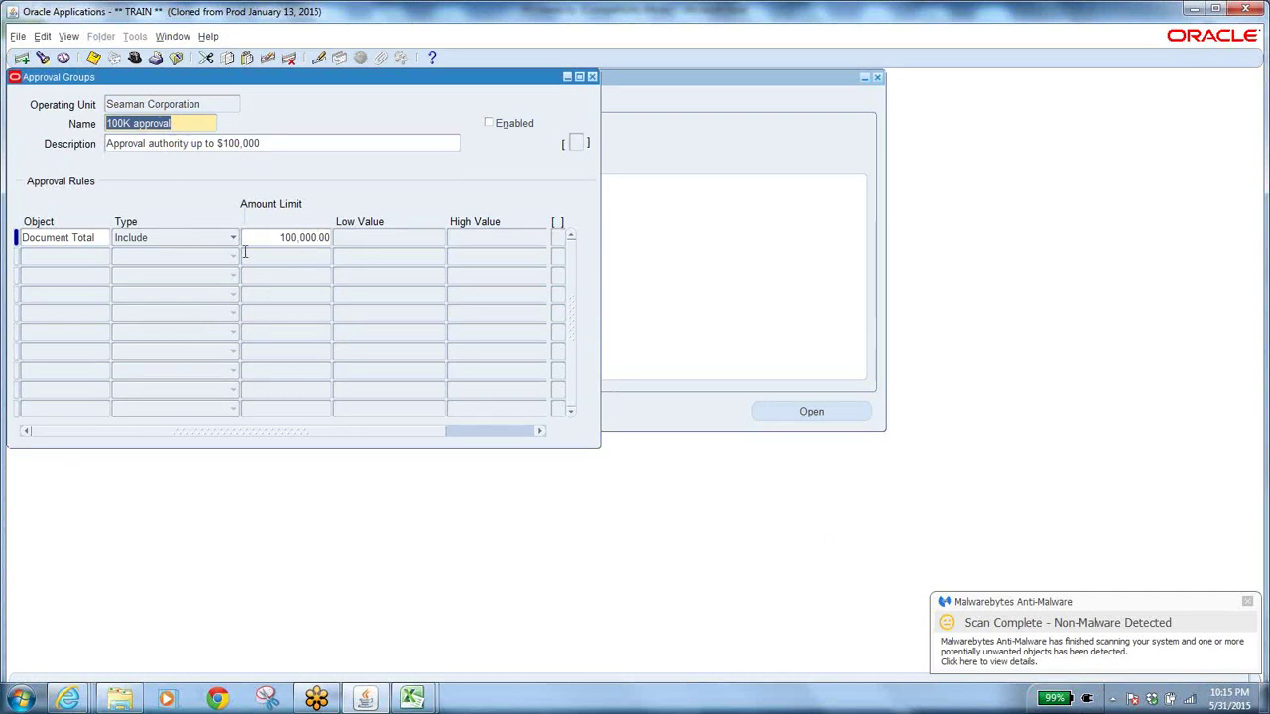
key(alt+Tab)
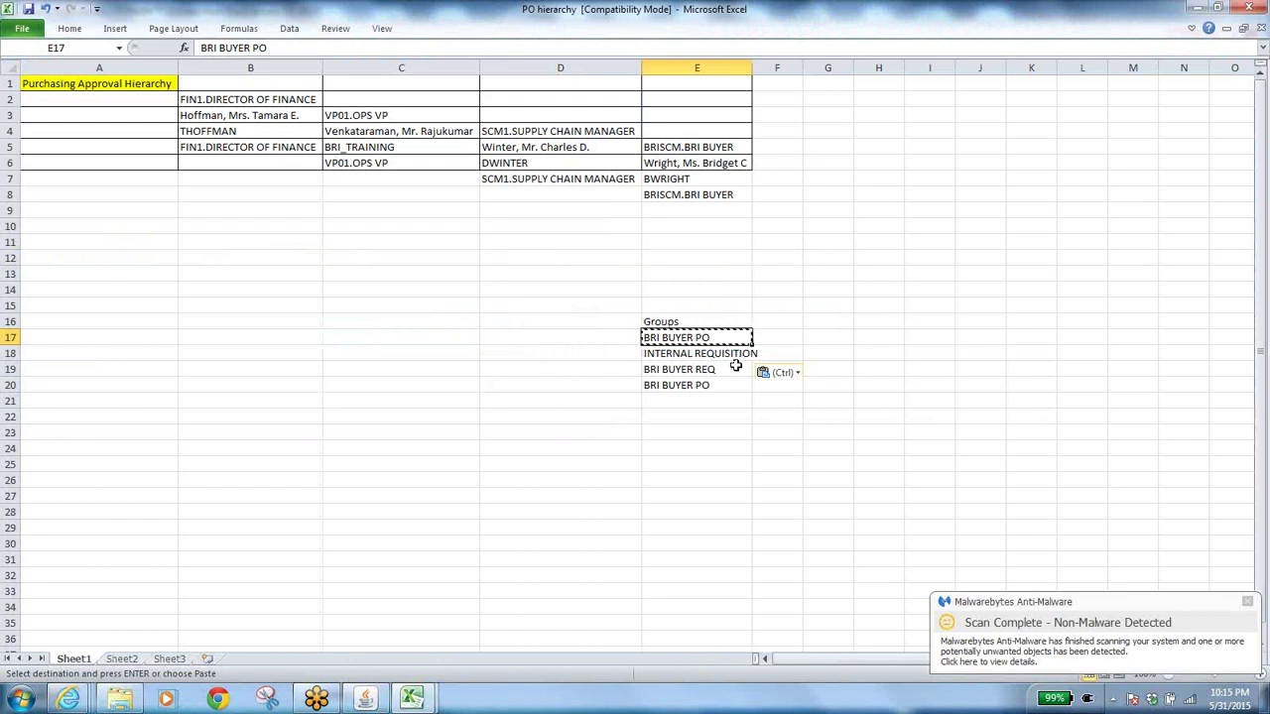
key(alt+Tab)
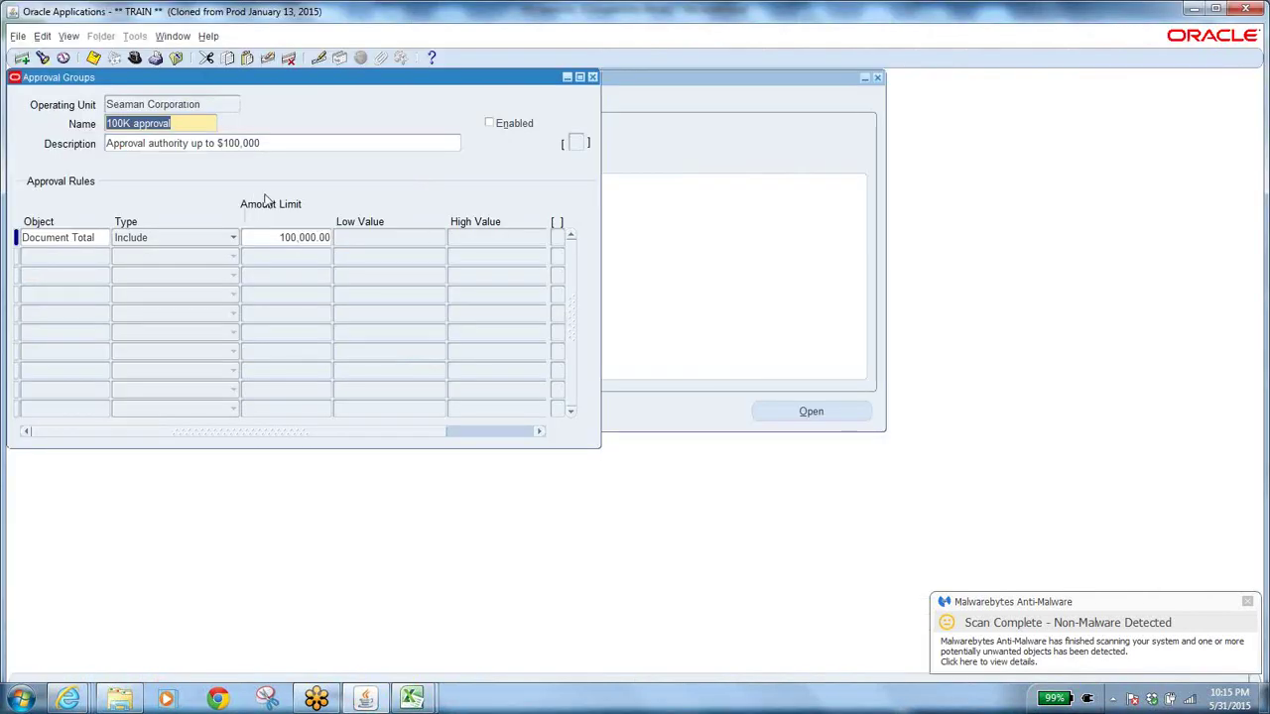
drag(349, 88, 508, 158)
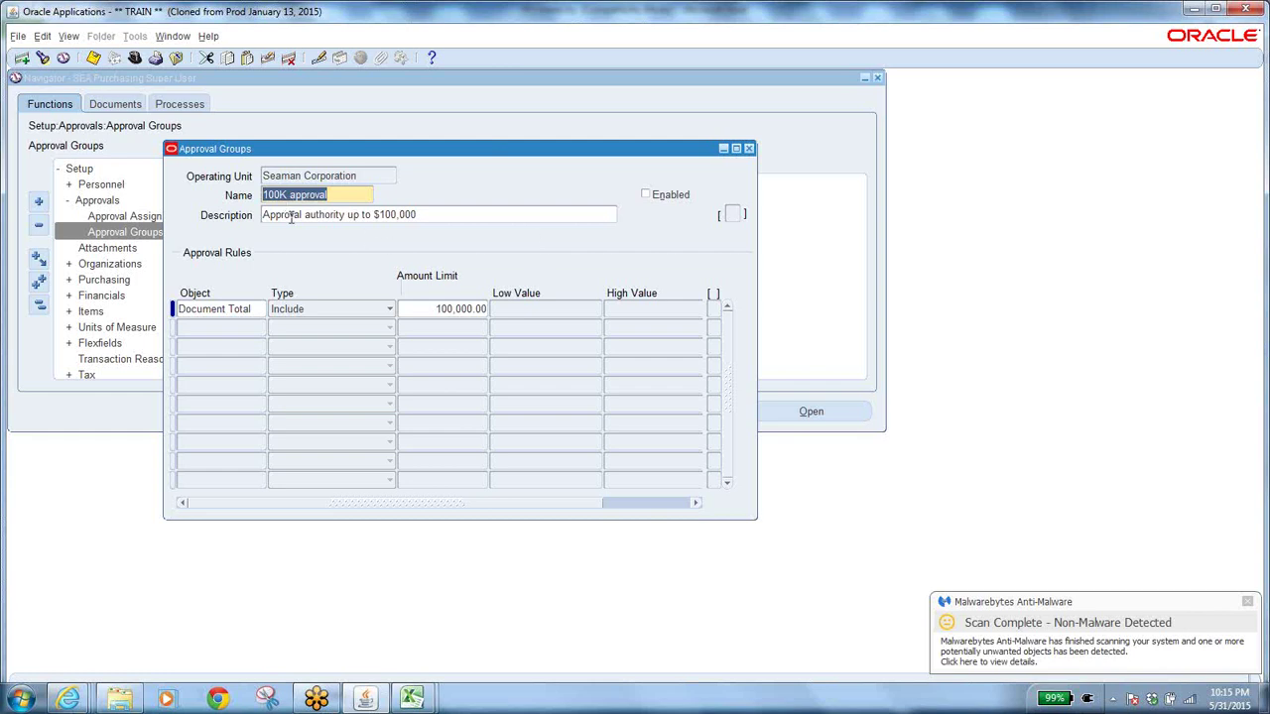
click(440, 312)
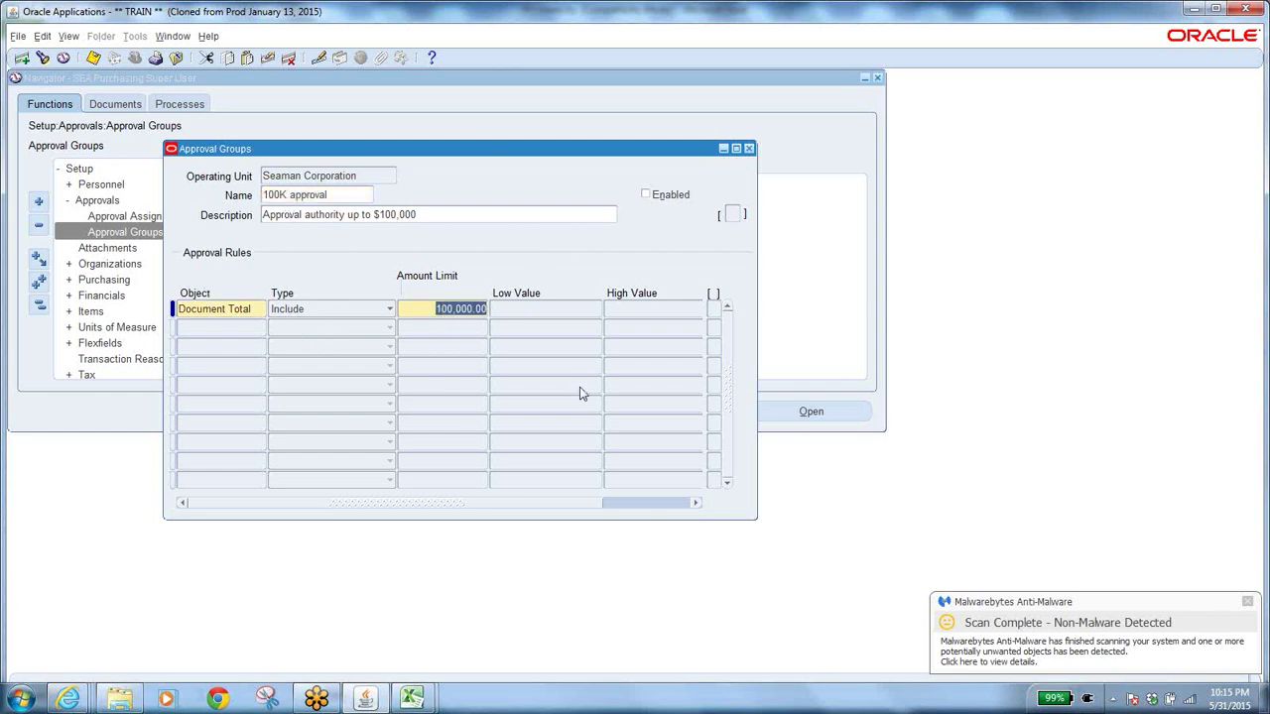
Step: Copy the group name from cell E17 of the workbook and find the BRI BUYER PO approval group in Oracle
key(alt+Tab)
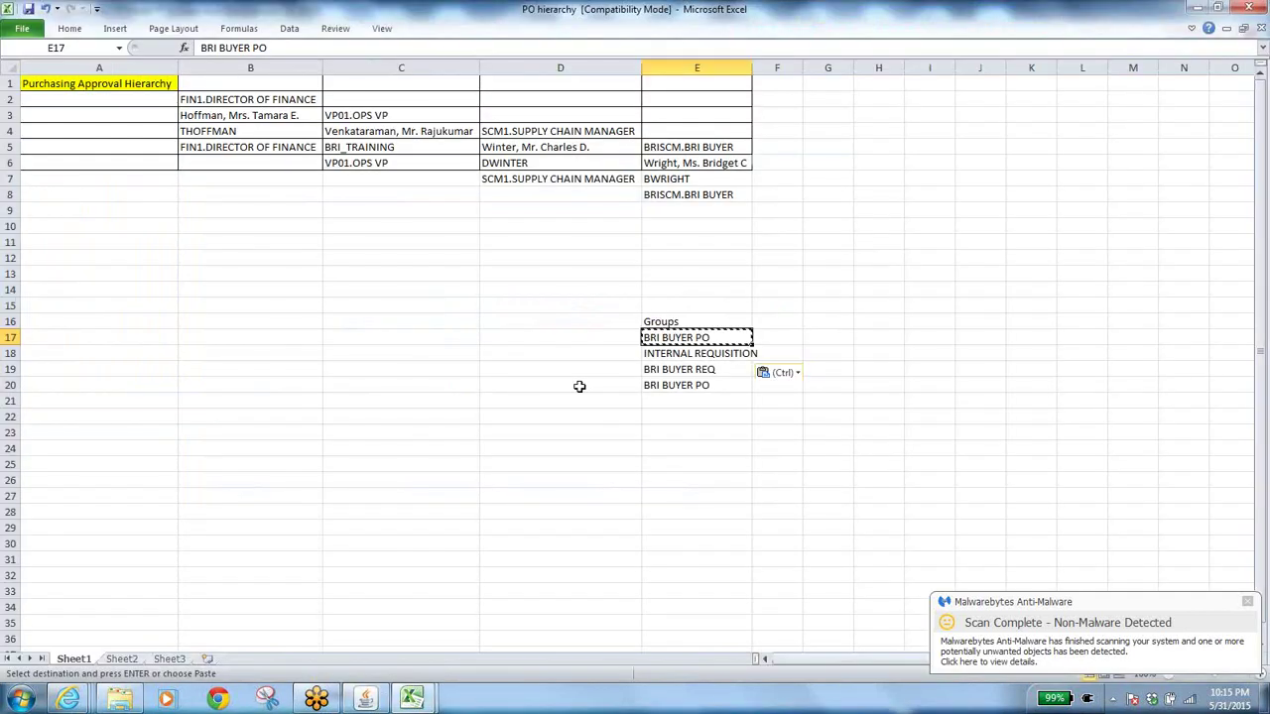
right_click(693, 337)
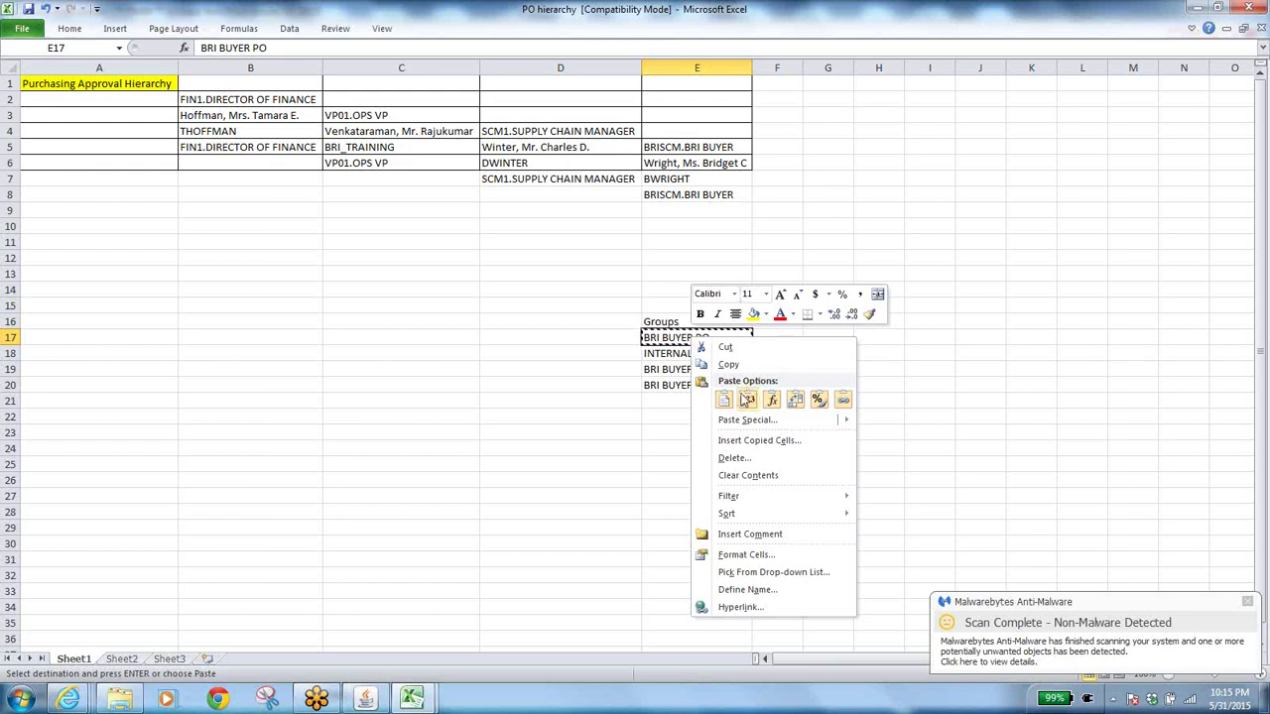
click(731, 365)
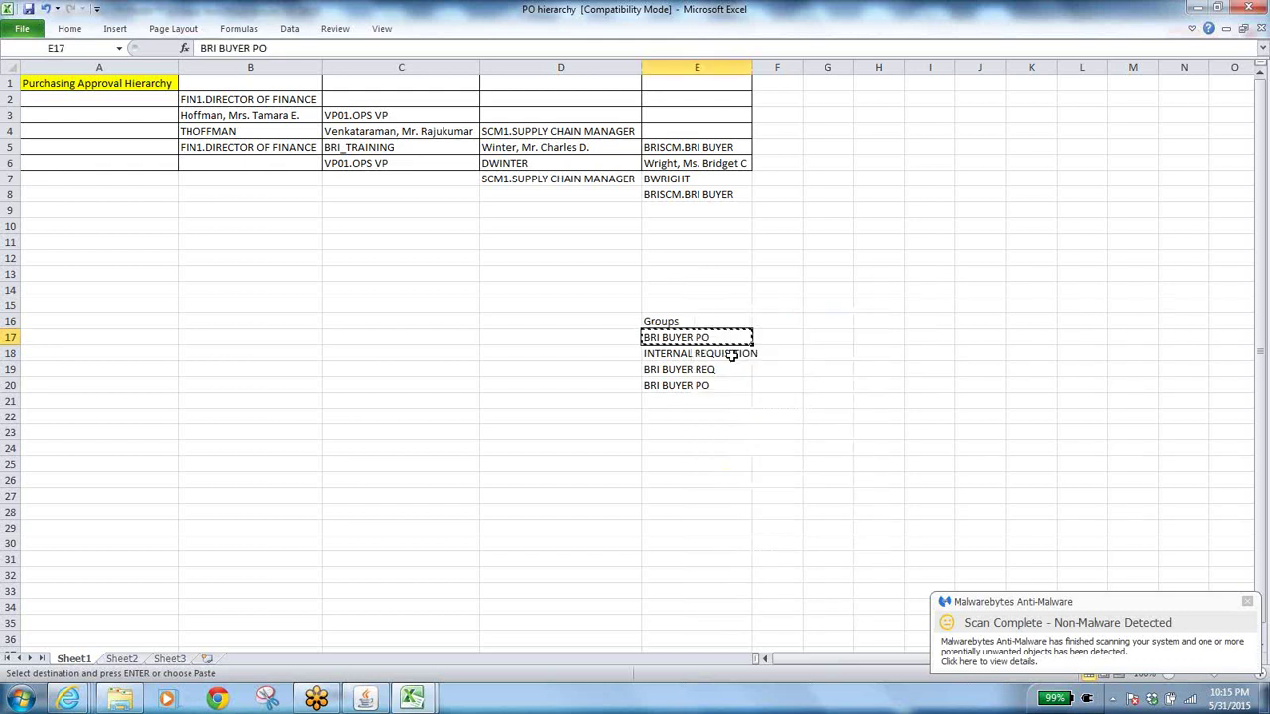
key(alt+Tab)
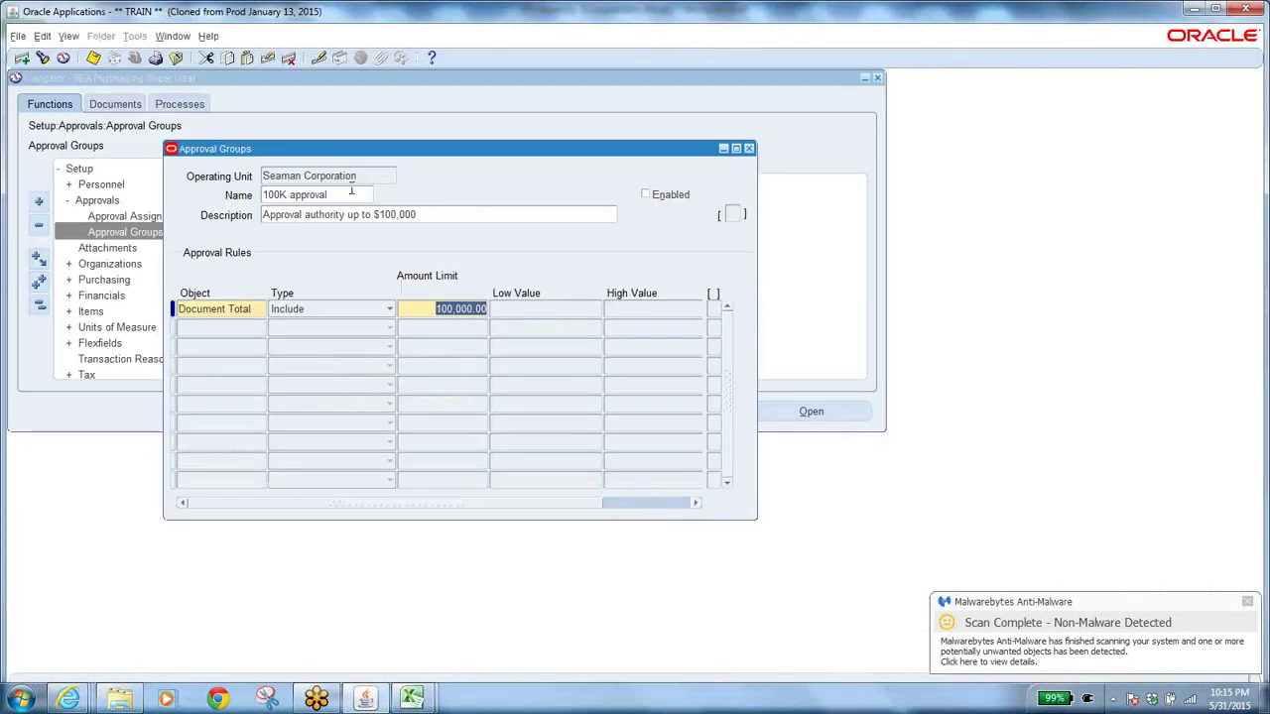
click(330, 195)
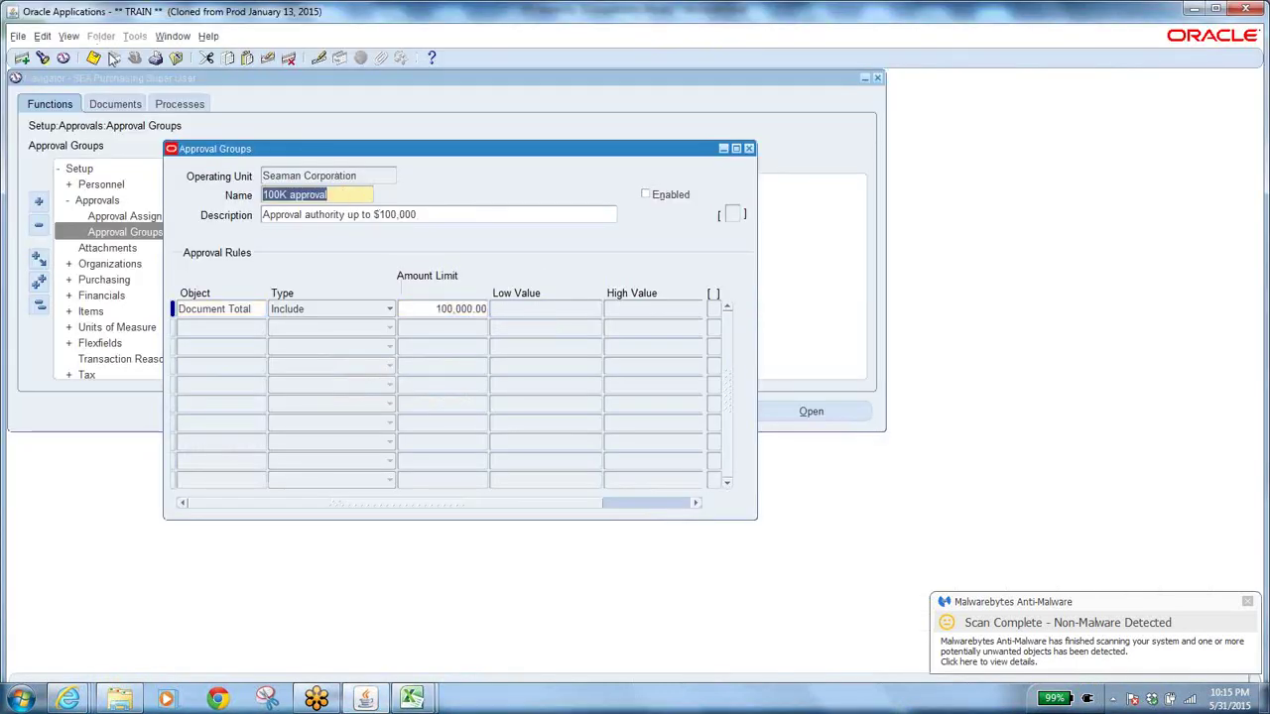
click(67, 36)
click(70, 96)
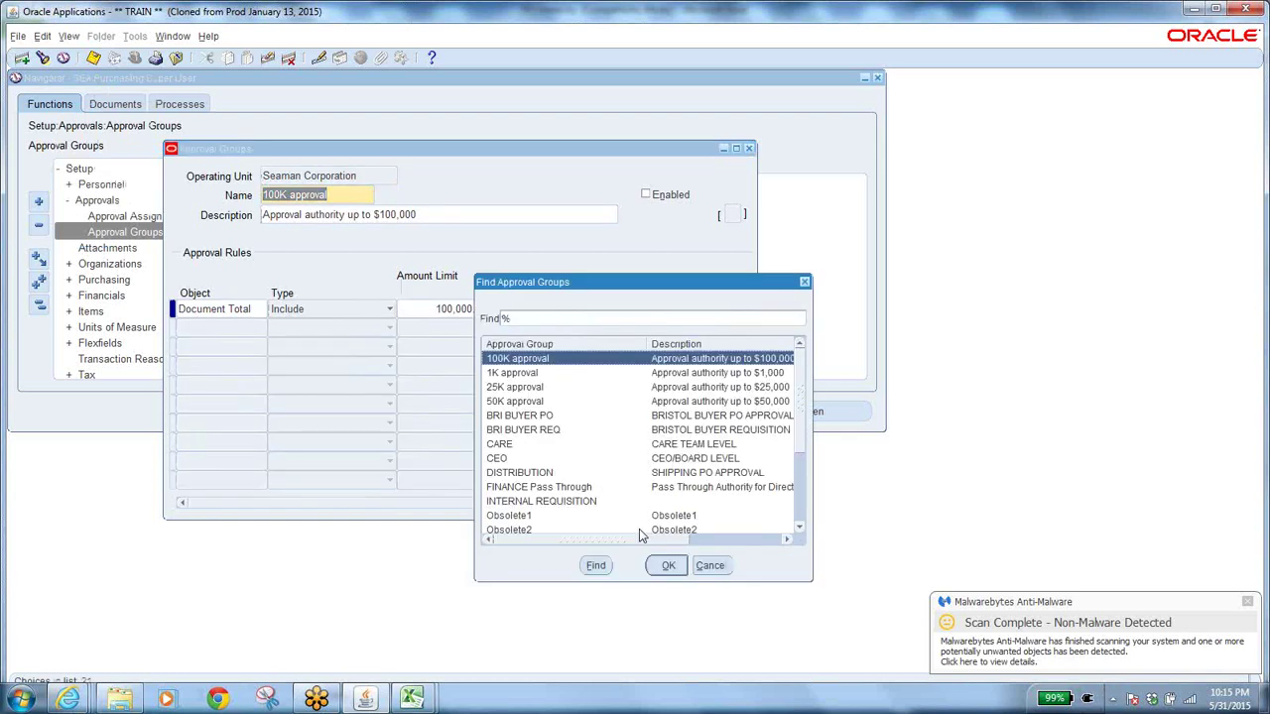
text(BRI BUYER PO%)
key(Return)
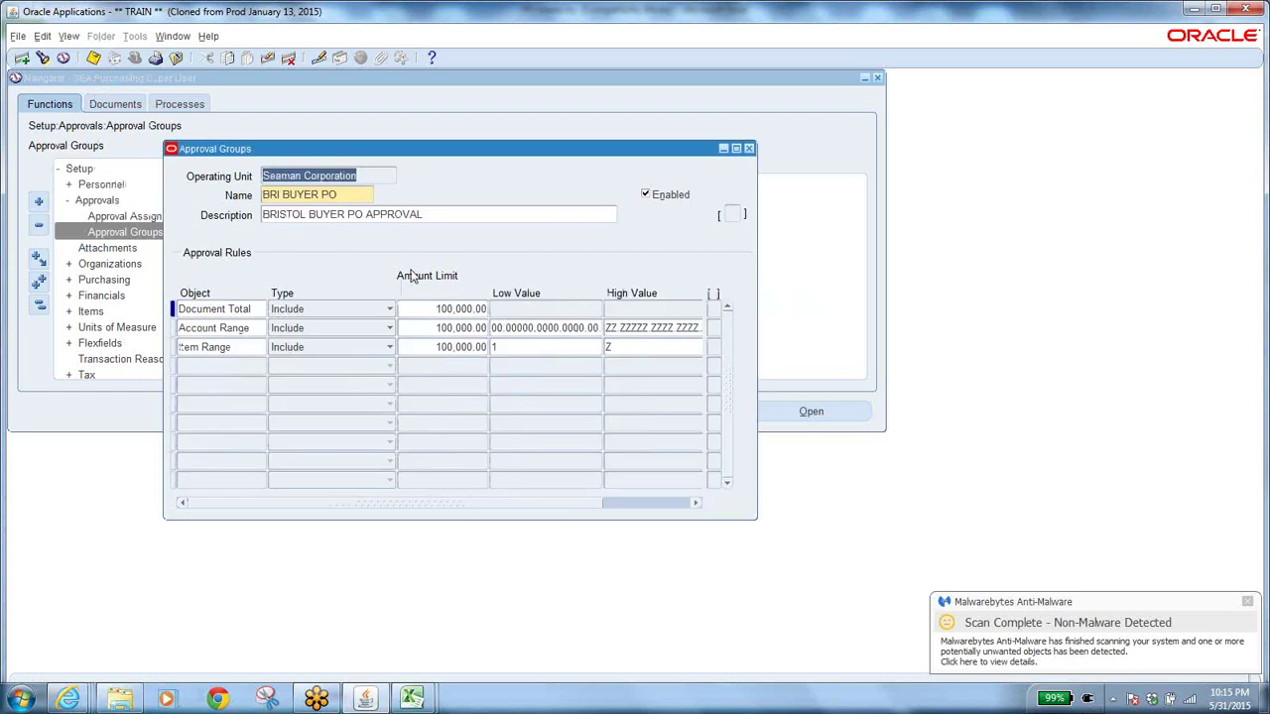
Step: Review the BRI BUYER PO group's Document Total, Account Range and Item Range approval rules
click(365, 198)
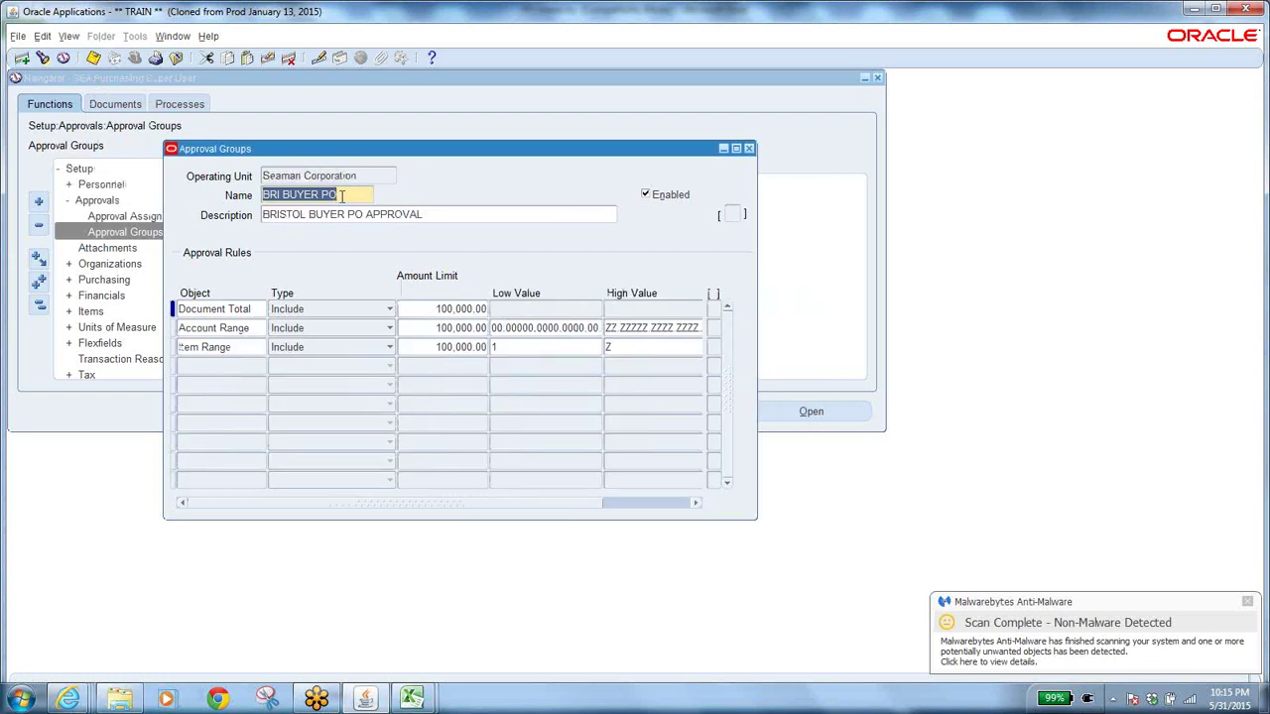
click(256, 311)
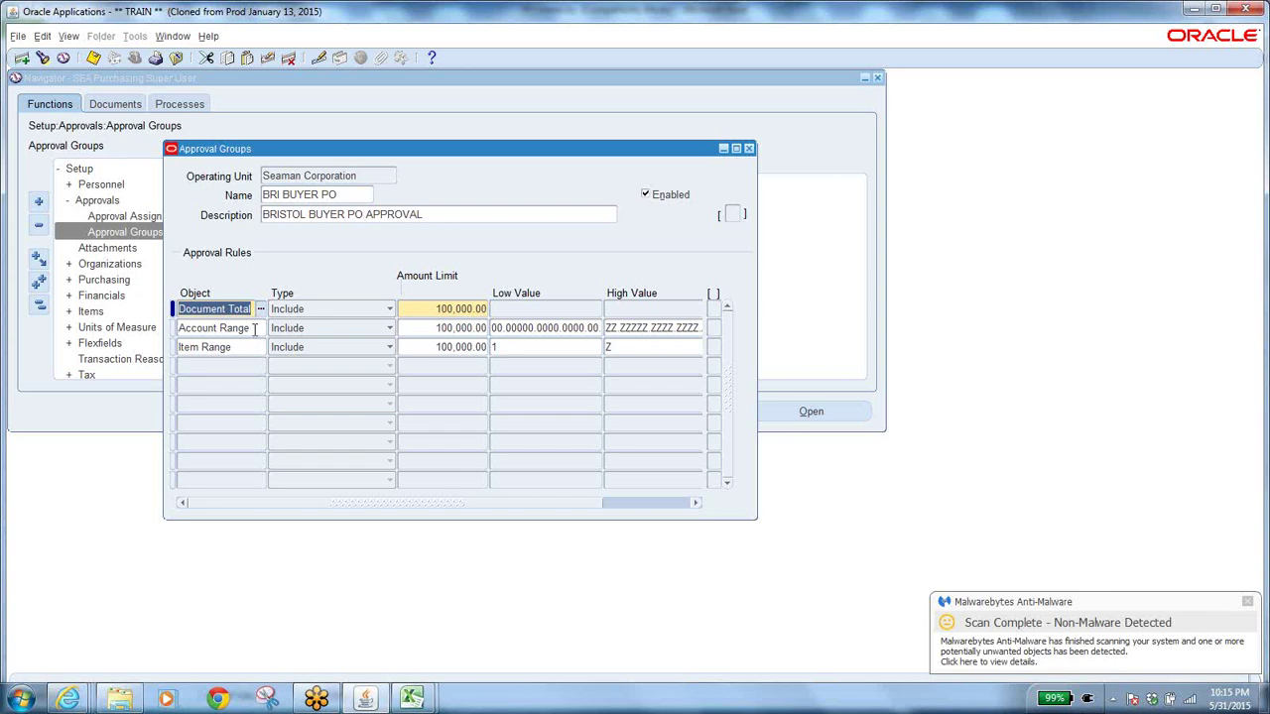
click(254, 330)
click(244, 348)
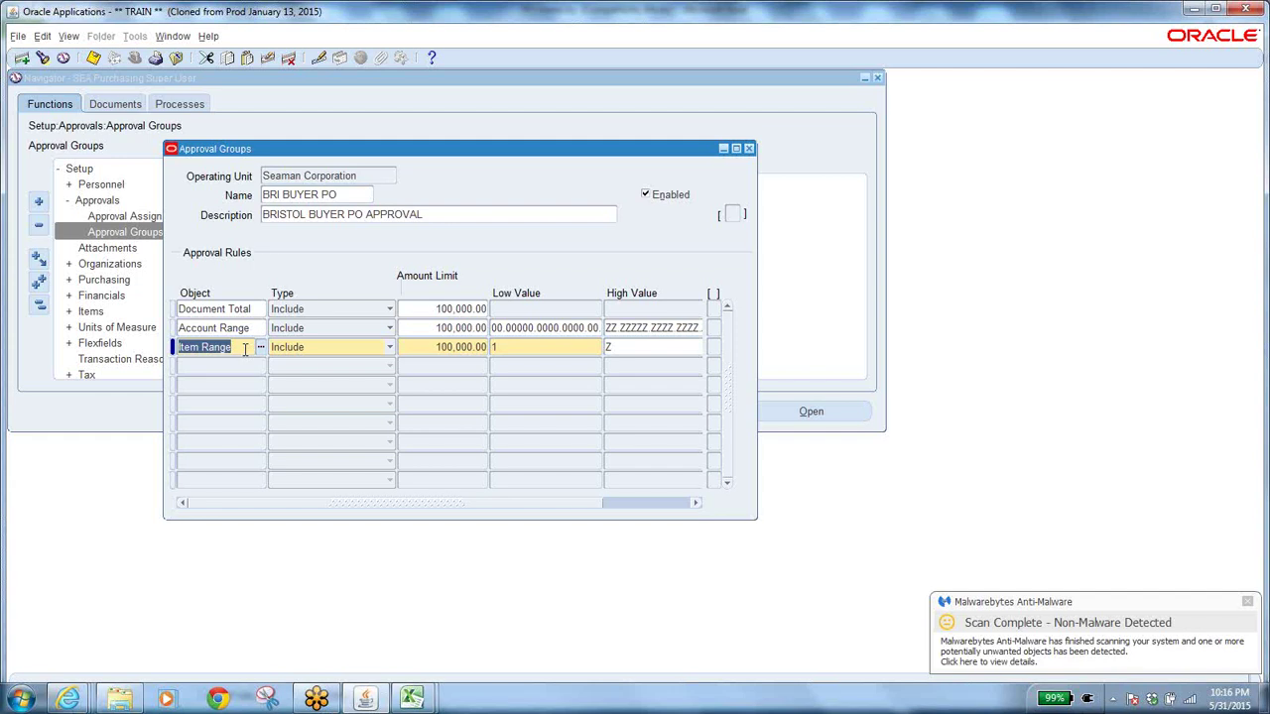
Step: Switch to the PO hierarchy workbook and review the BRISCM.BRI BUYER position in E8 against the approval groups in E17:E20
key(alt+Tab)
key(alt+Tab)
mouse_move(412, 698)
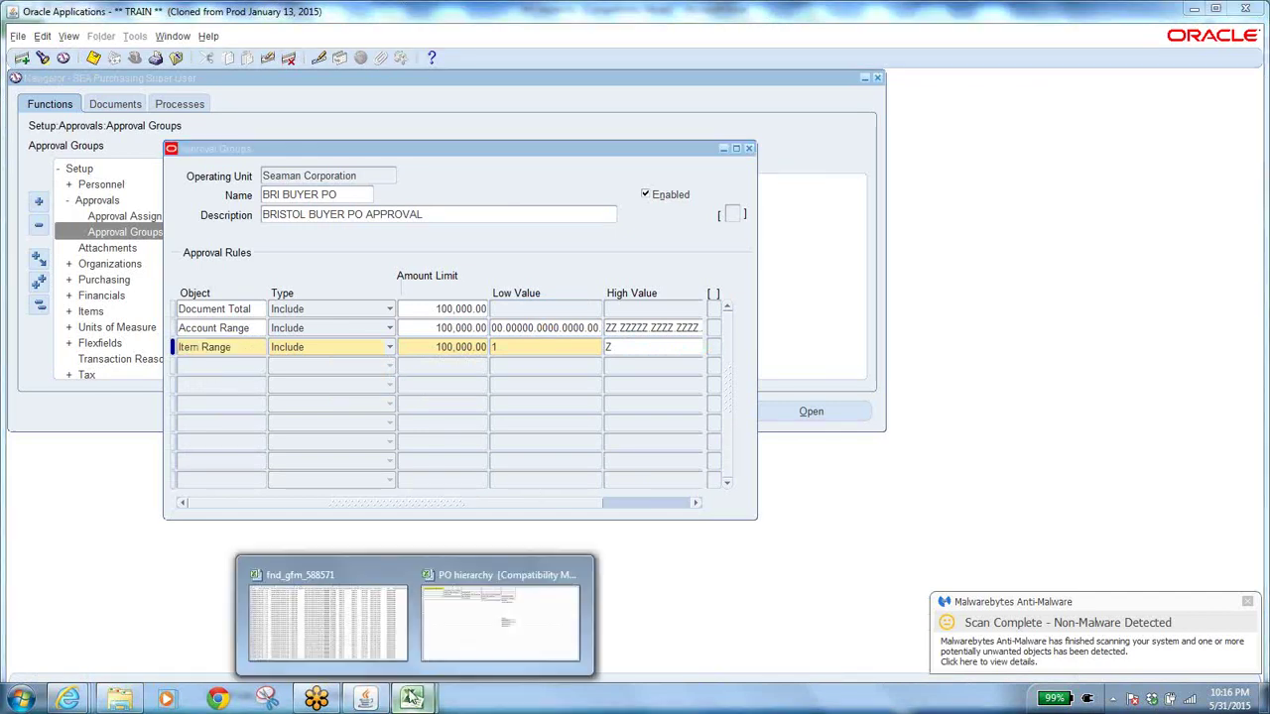
click(520, 621)
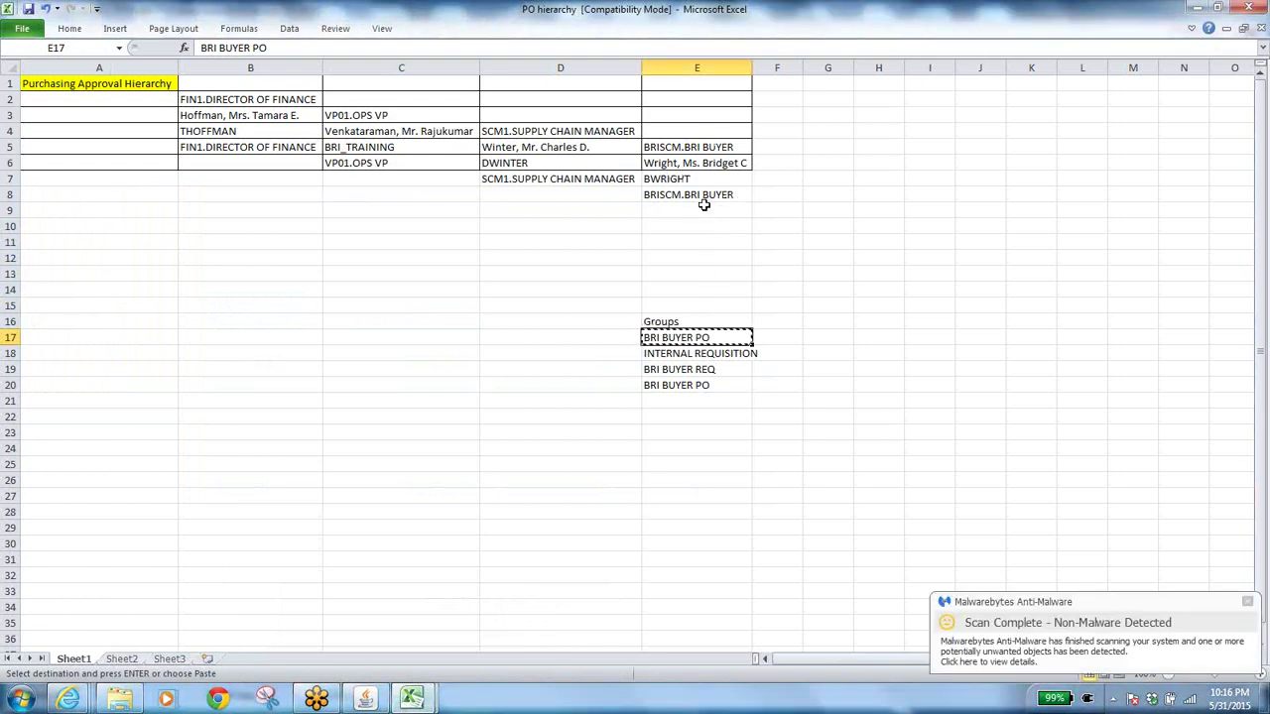
click(706, 194)
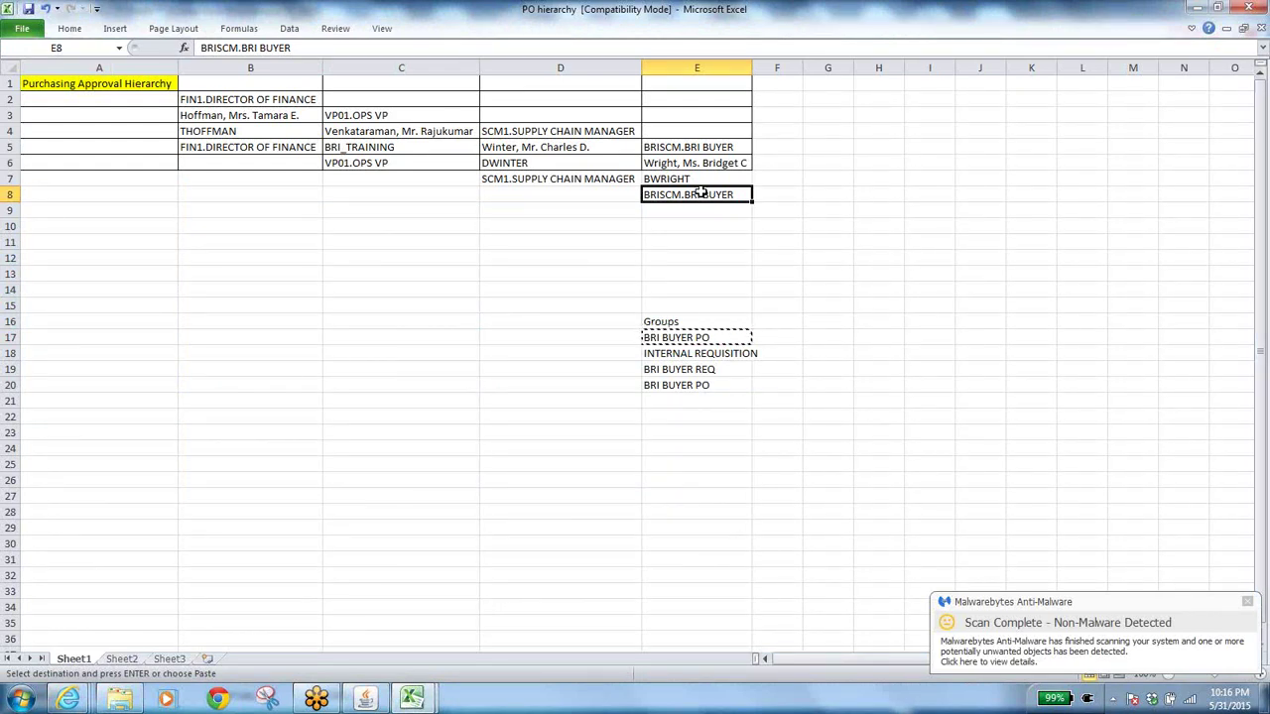
click(699, 338)
click(713, 366)
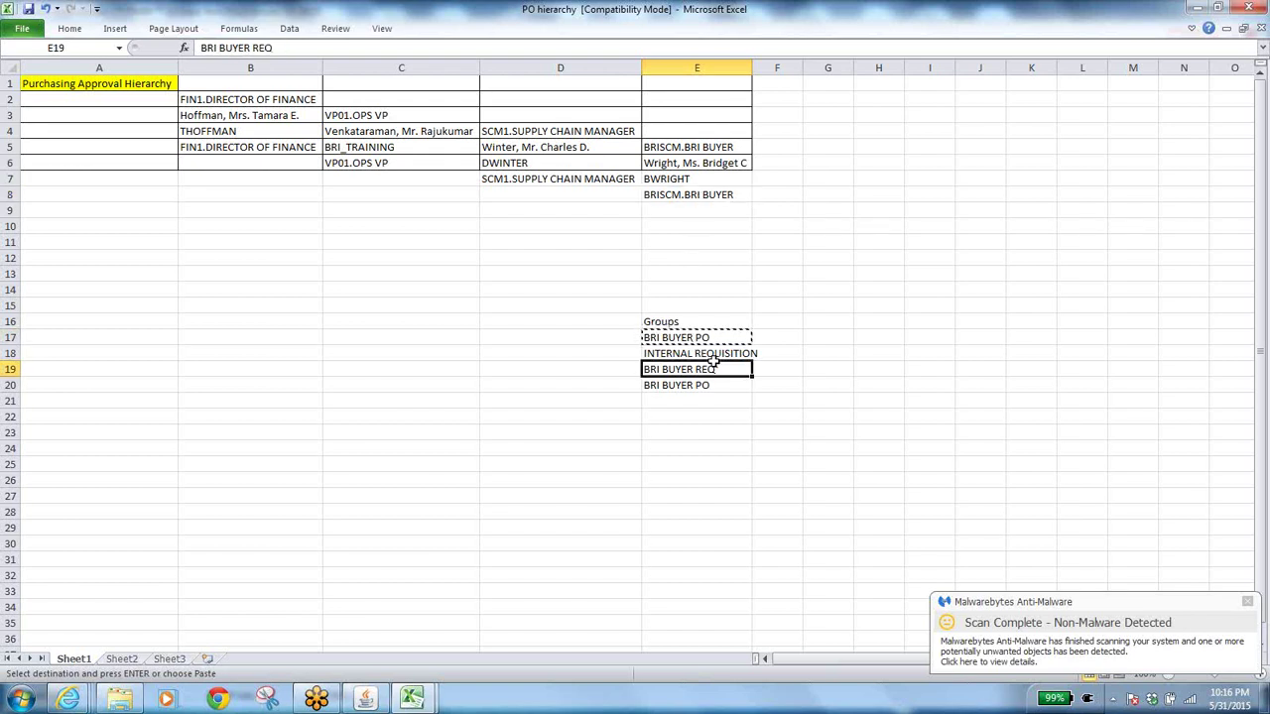
click(710, 352)
click(696, 373)
click(684, 388)
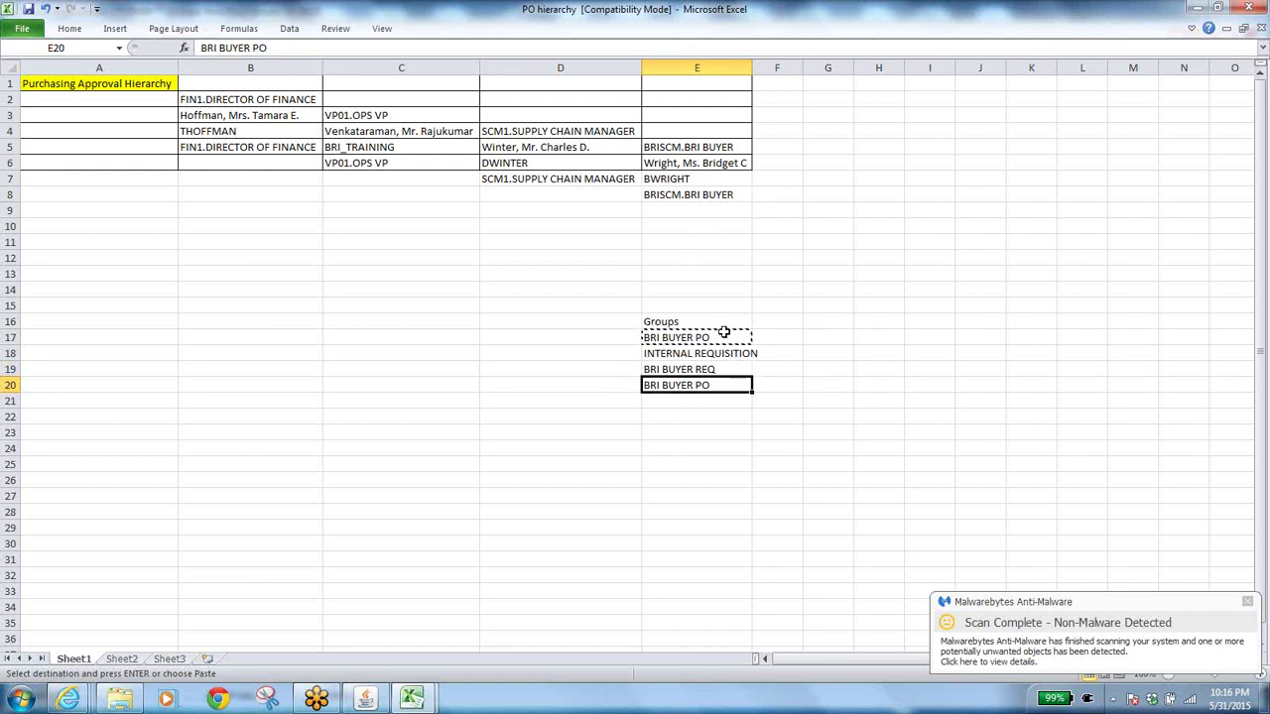
Step: Review the entries under Groups and the BRISCM.BRI BUYER position in the purchasing approval hierarchy sheet
click(688, 339)
click(631, 337)
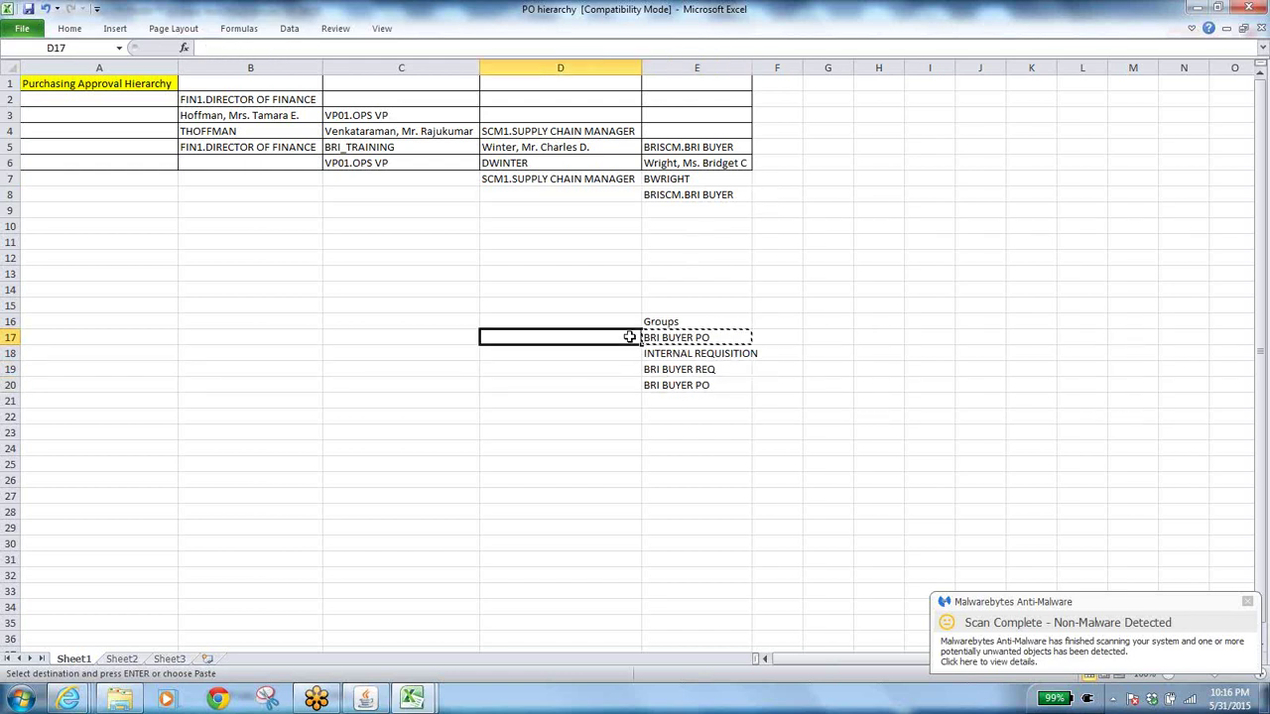
click(682, 353)
click(615, 355)
click(669, 368)
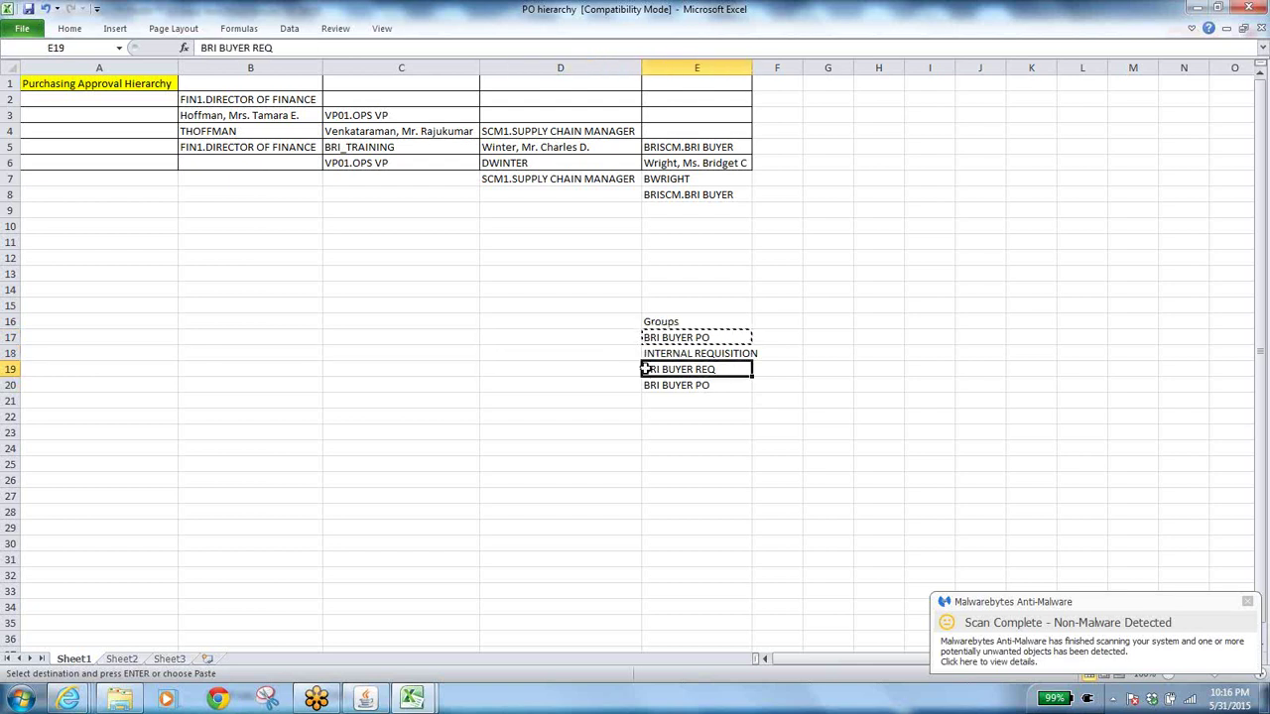
click(612, 367)
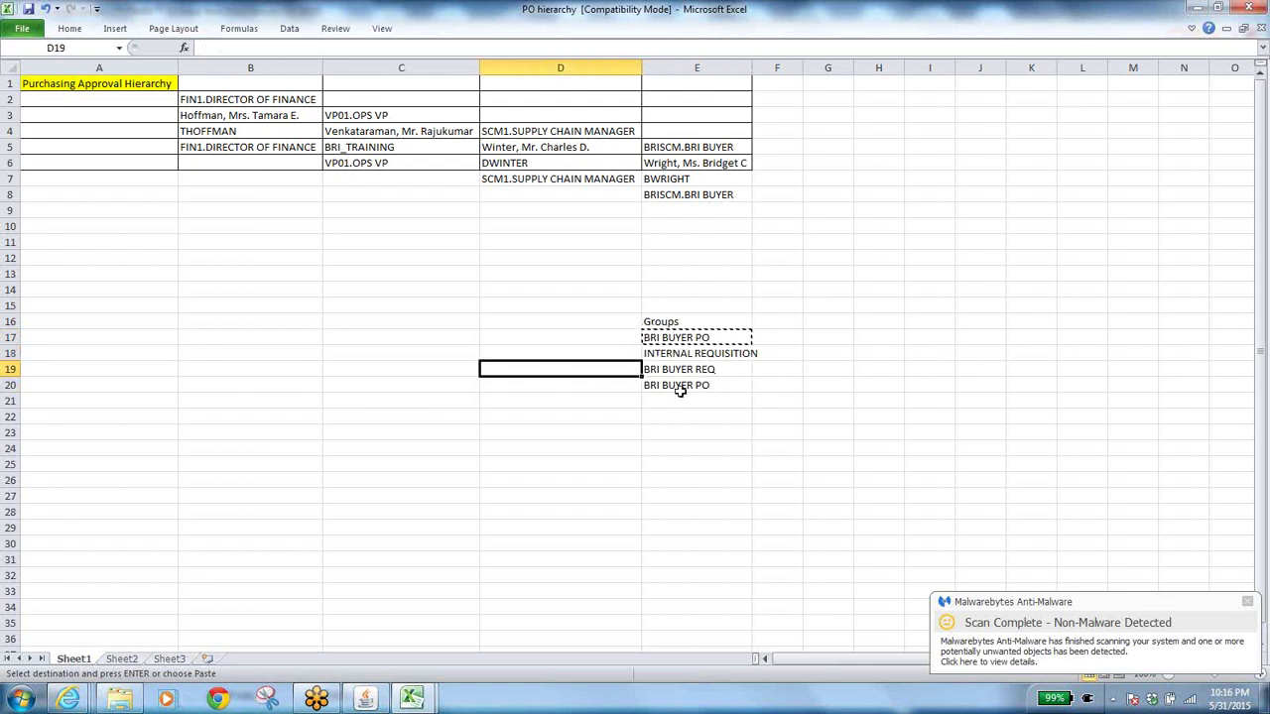
click(687, 194)
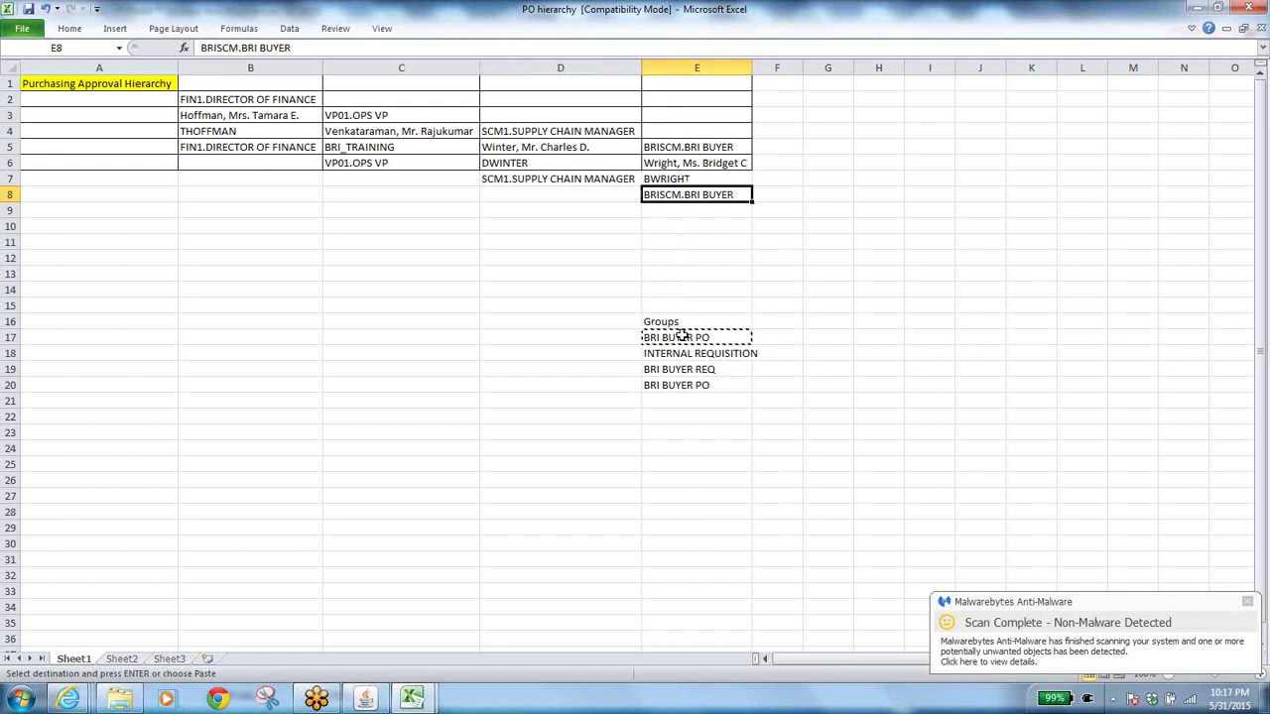
Step: Compare the group name in the Oracle Approval Groups form with the BRI BUYER PO entry in the Excel hierarchy sheet
key(alt+Tab)
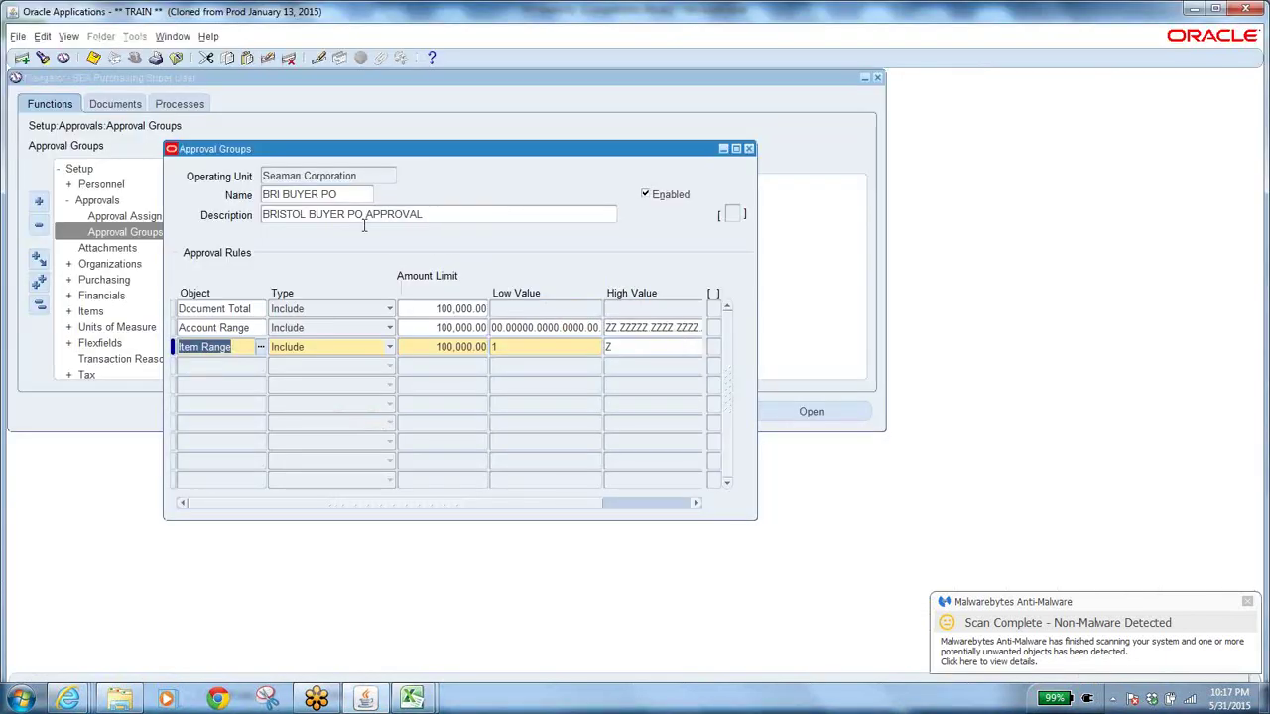
click(341, 193)
key(alt+Tab)
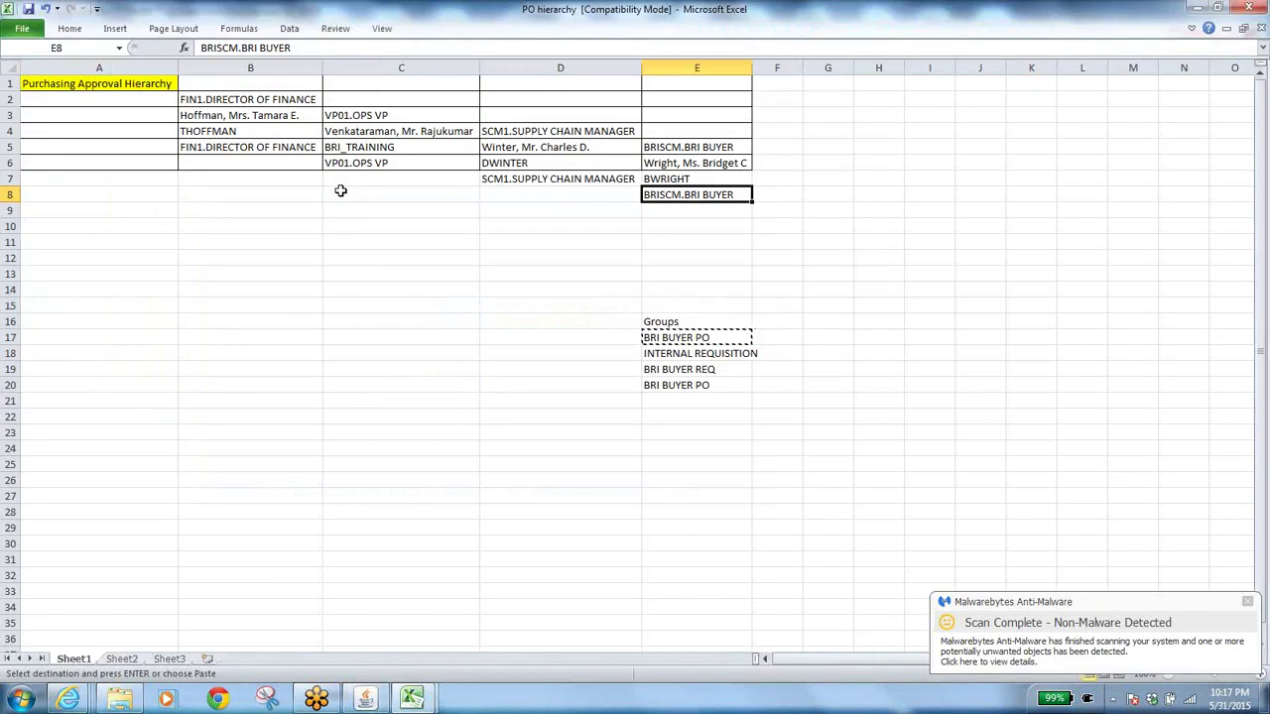
click(693, 339)
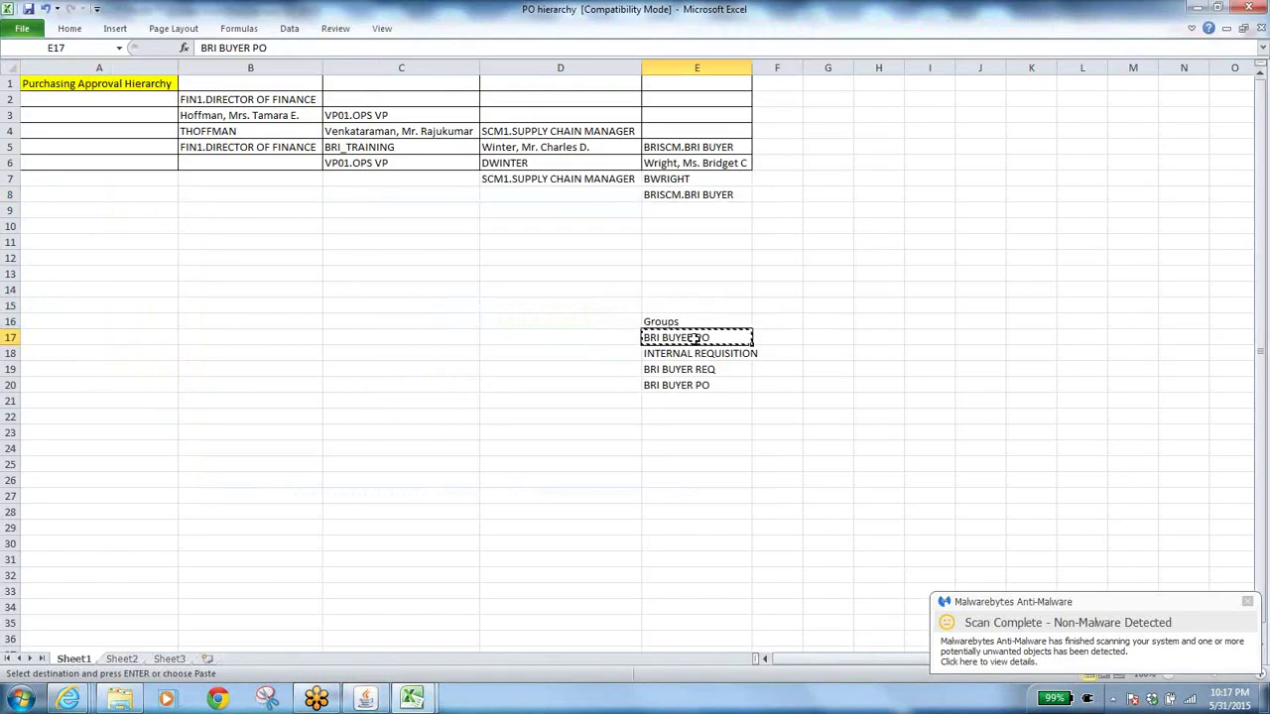
key(alt+Tab)
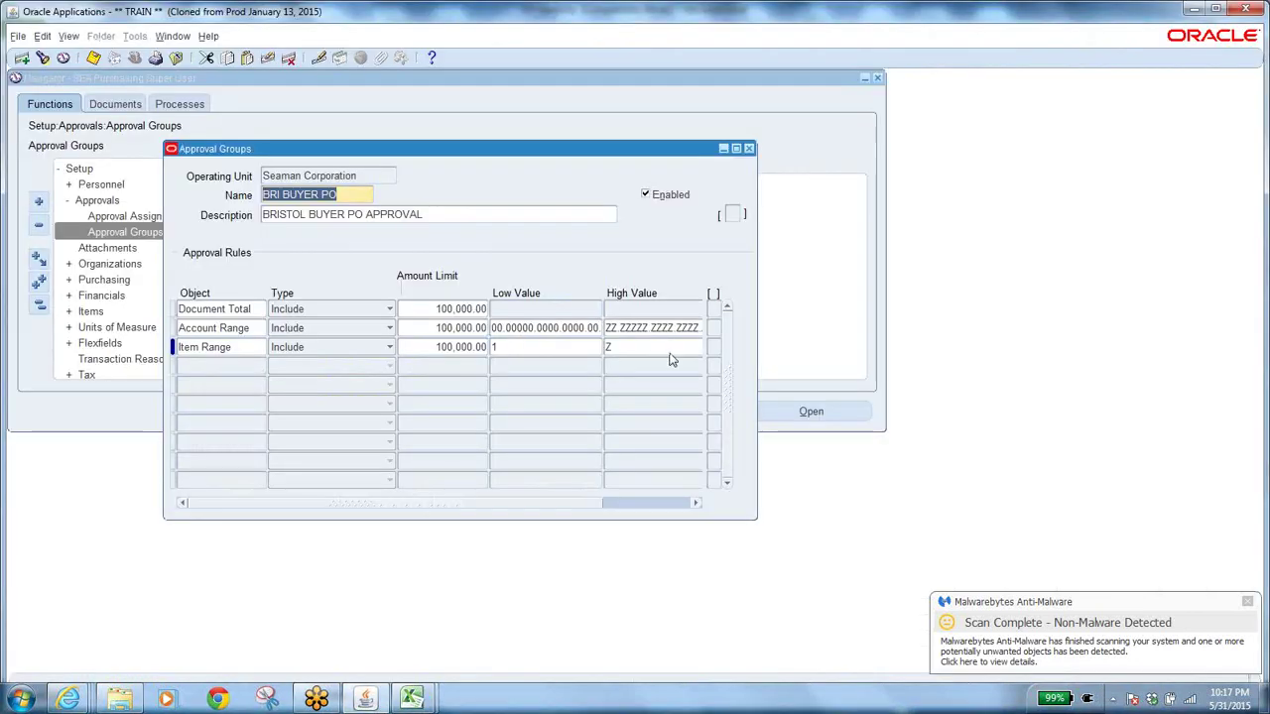
Step: Look through the object types available for an additional approval rule in the BRI BUYER PO group, without choosing one
click(255, 304)
click(248, 366)
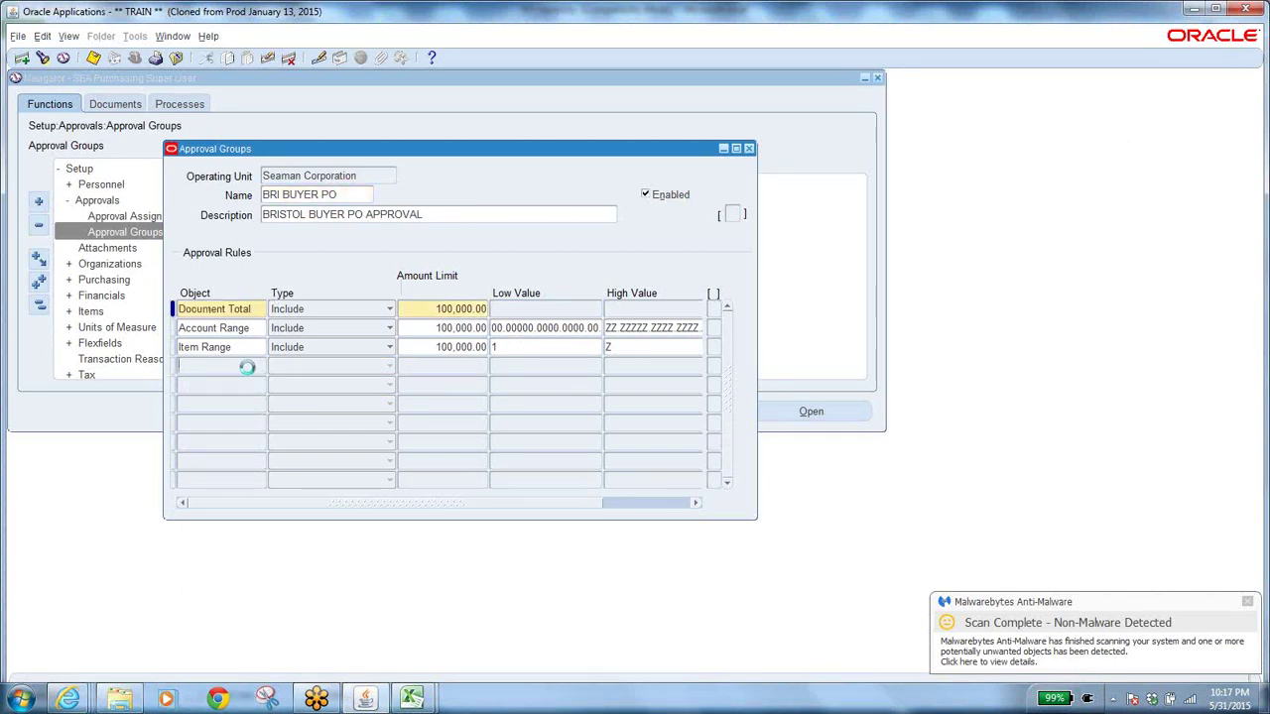
click(261, 367)
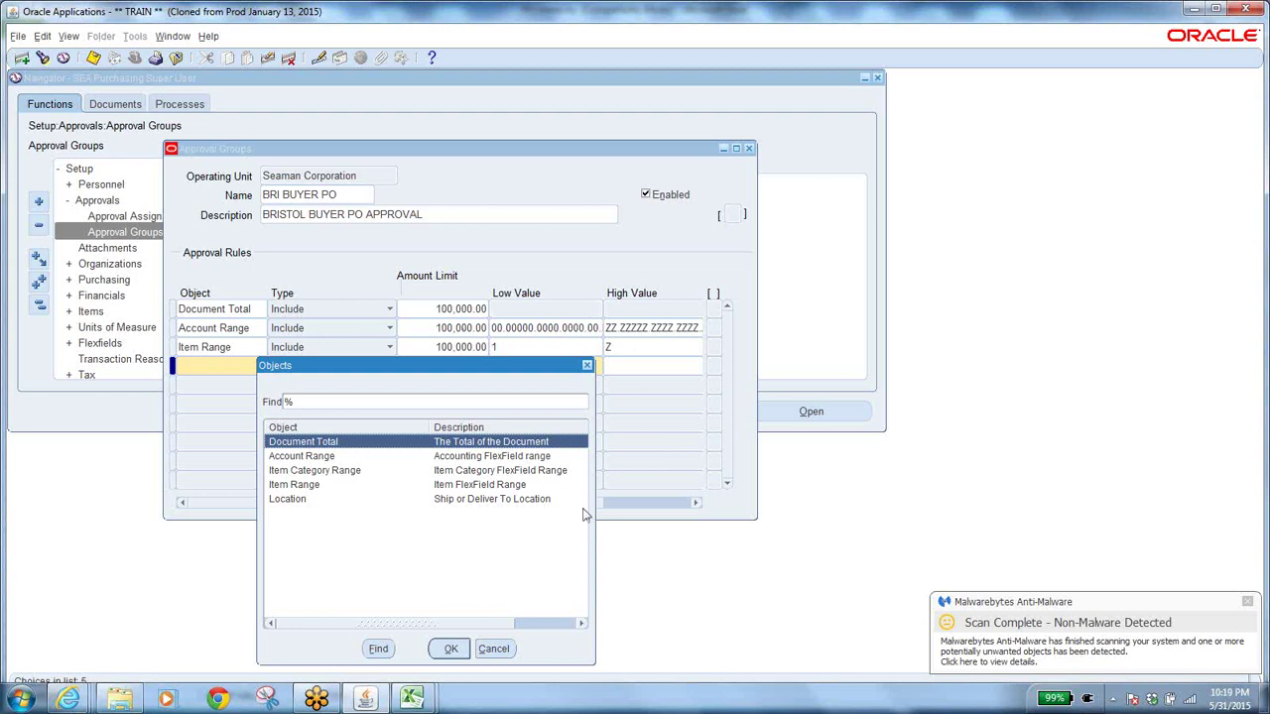
click(493, 649)
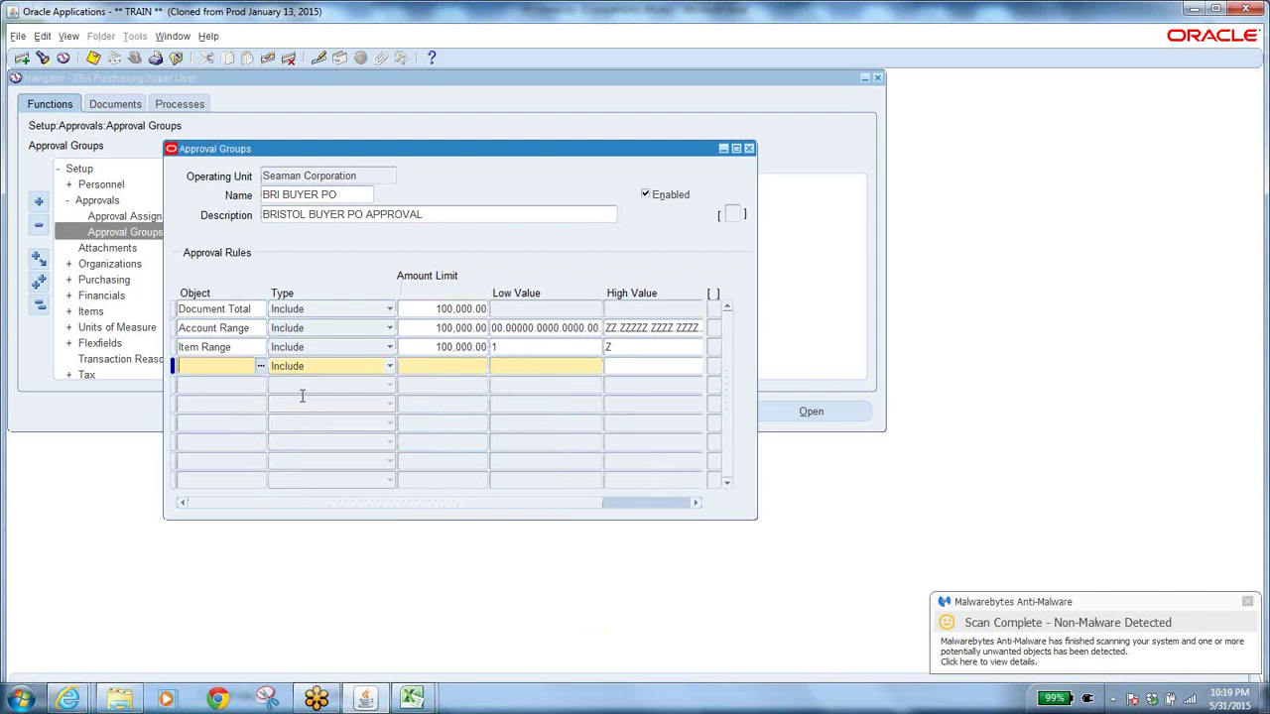
Step: Examine the low and high accounting segments of the Account Range rule, particularly the Department range, without changing them
click(246, 330)
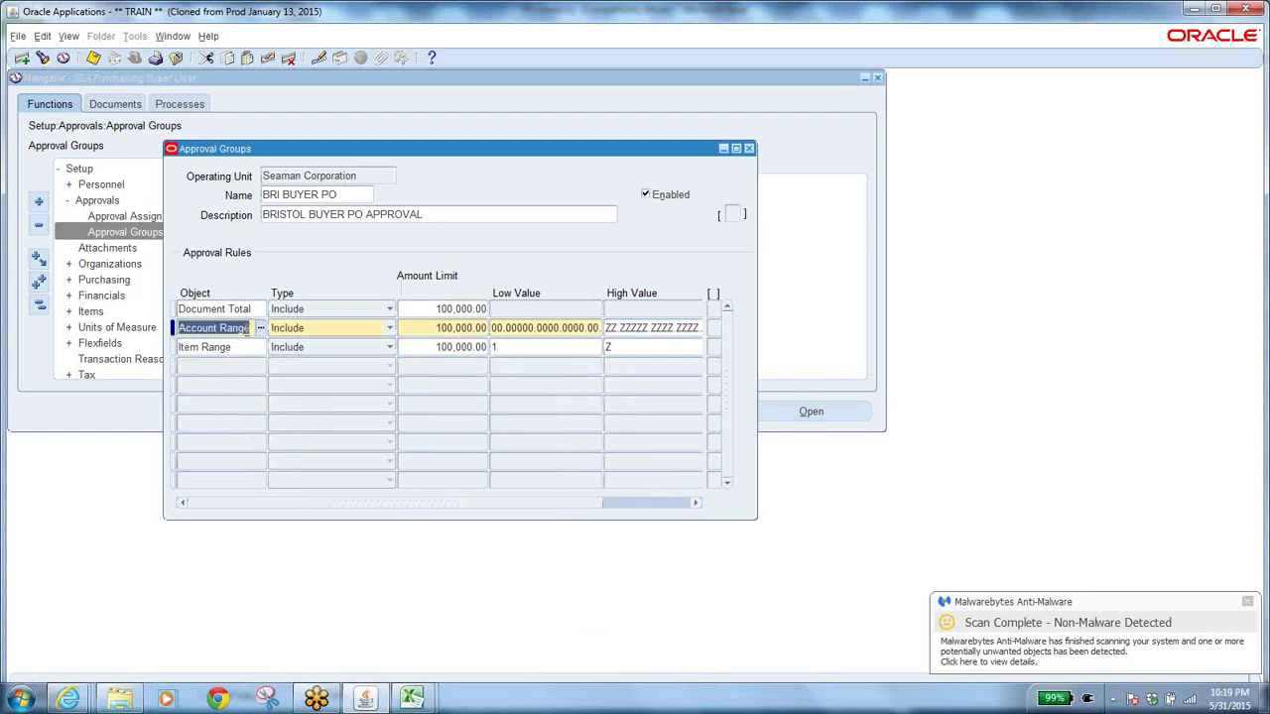
click(556, 328)
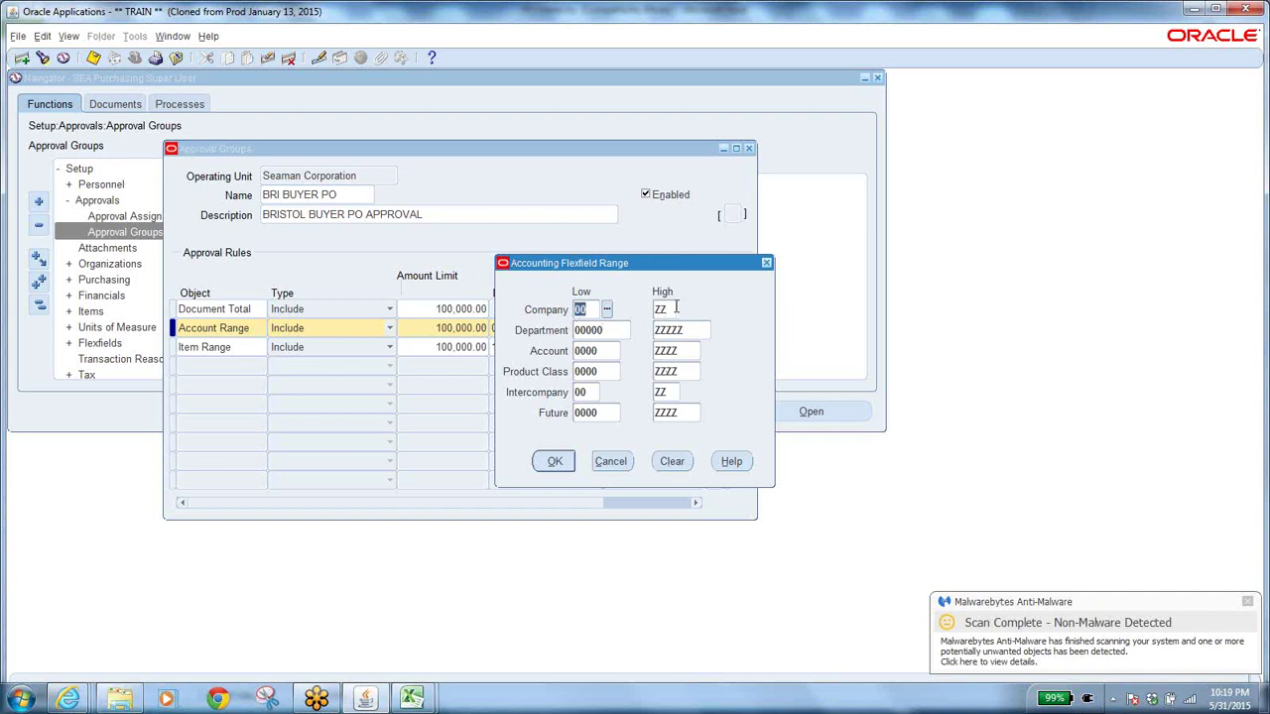
click(611, 331)
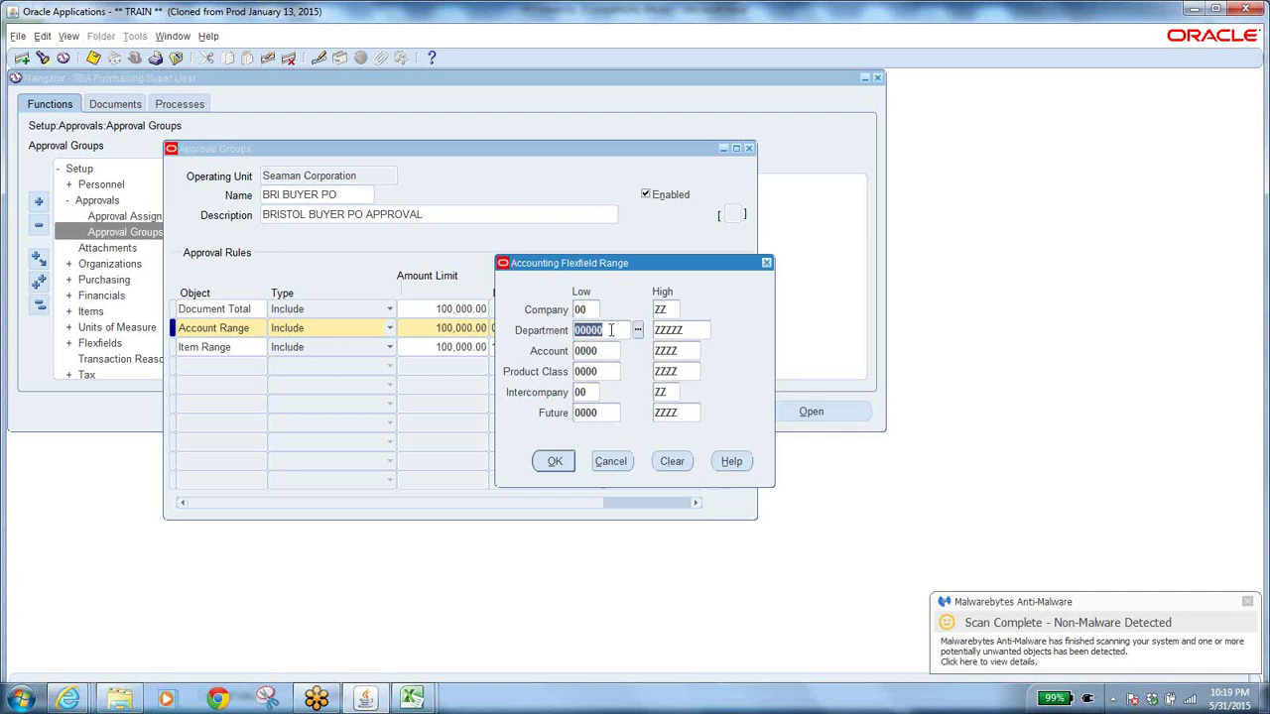
click(691, 329)
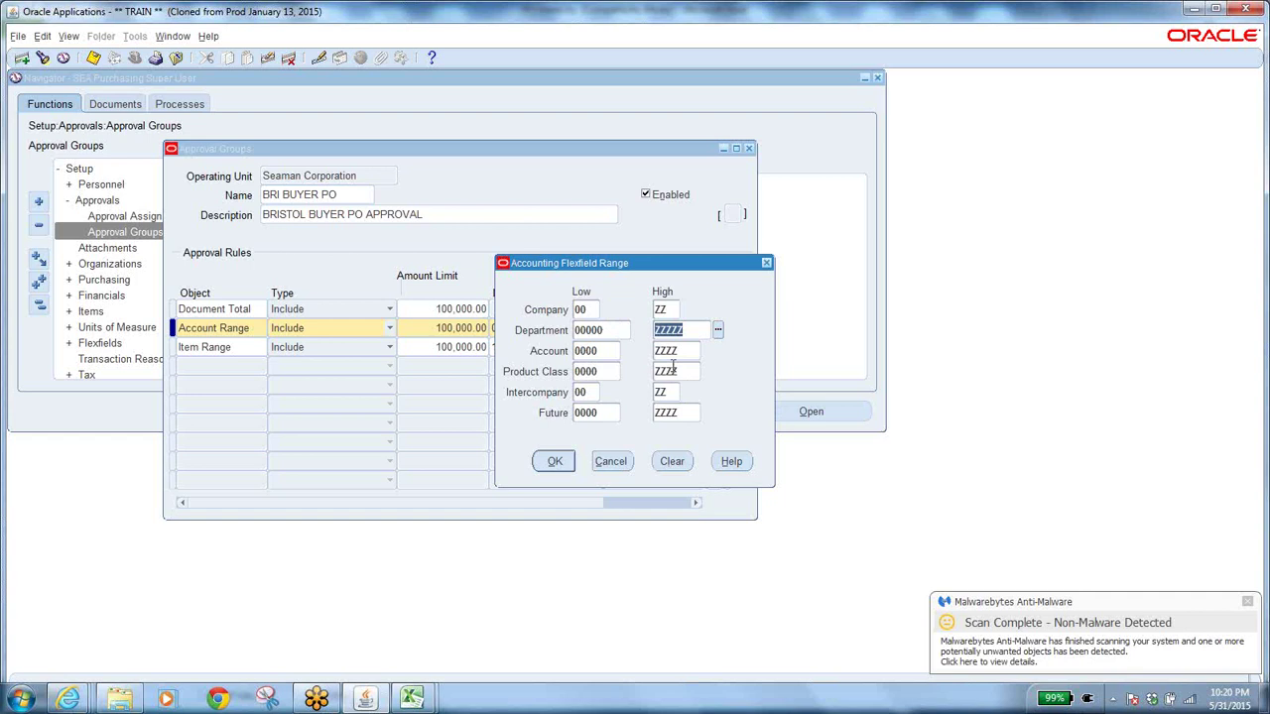
click(611, 462)
Step: Check the amount limits of the three approval rules and view the Item Range rule's low and high values
click(461, 309)
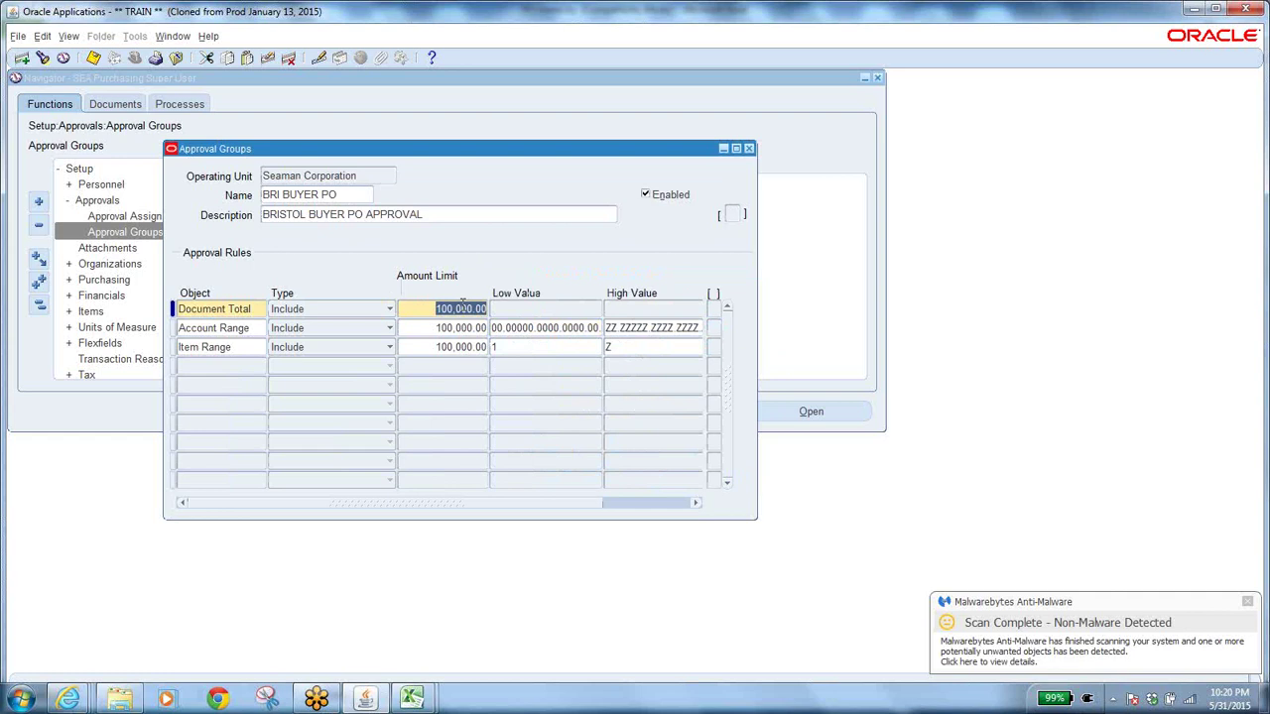
click(451, 327)
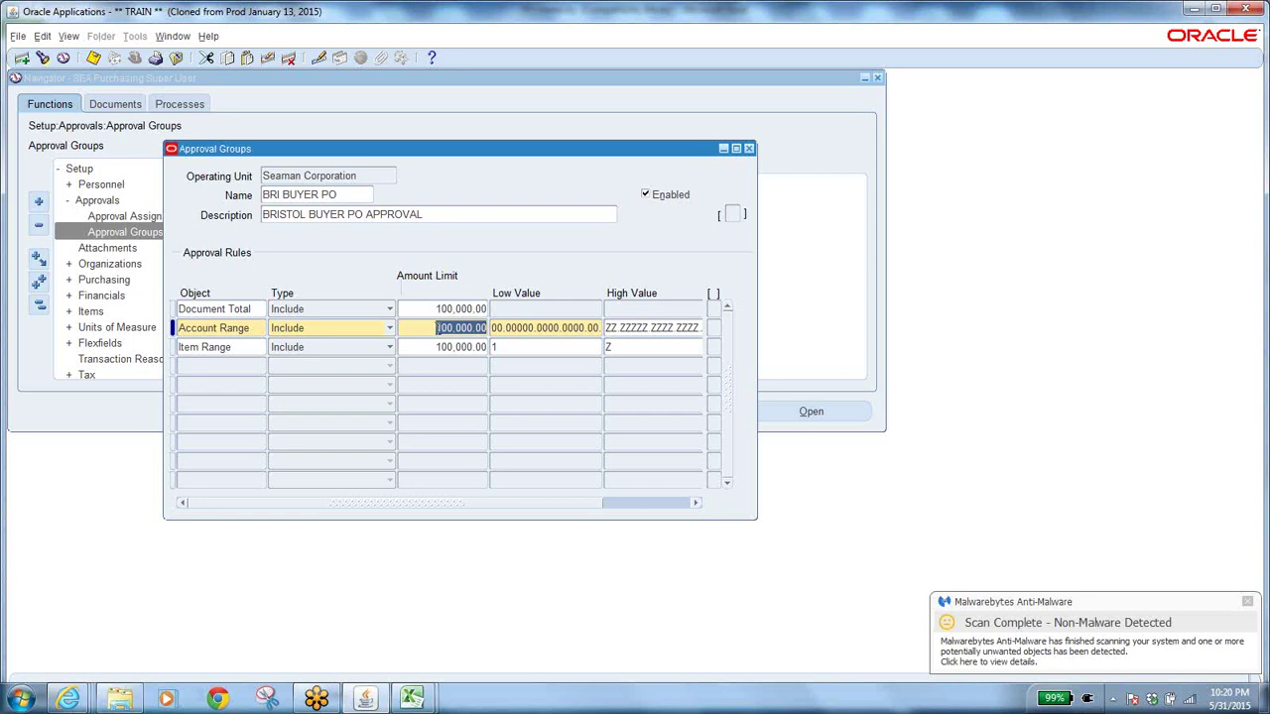
click(248, 345)
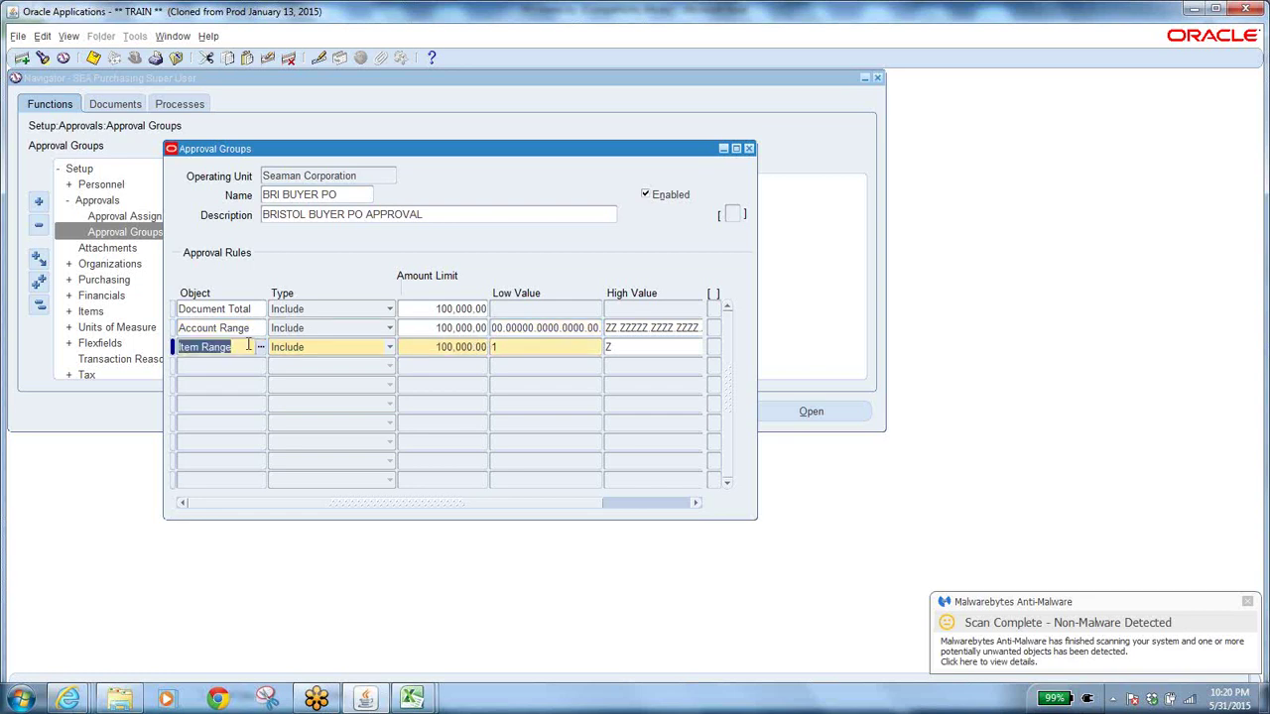
click(476, 346)
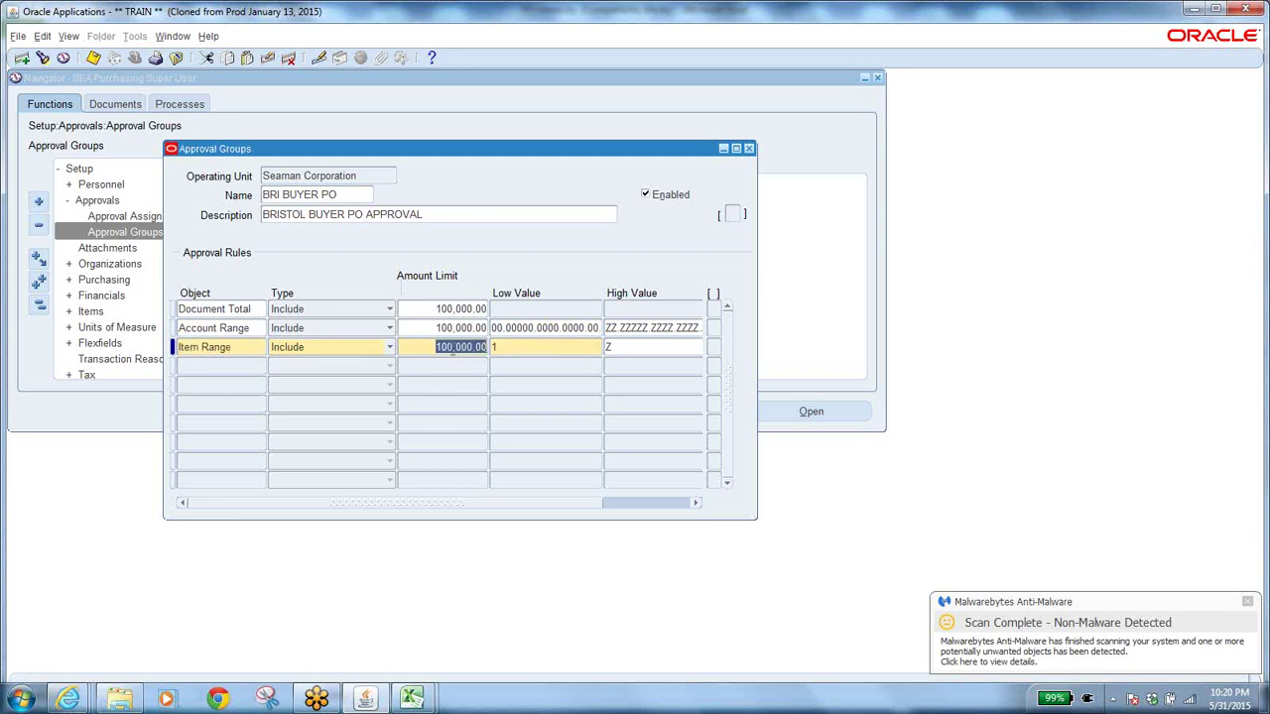
click(520, 347)
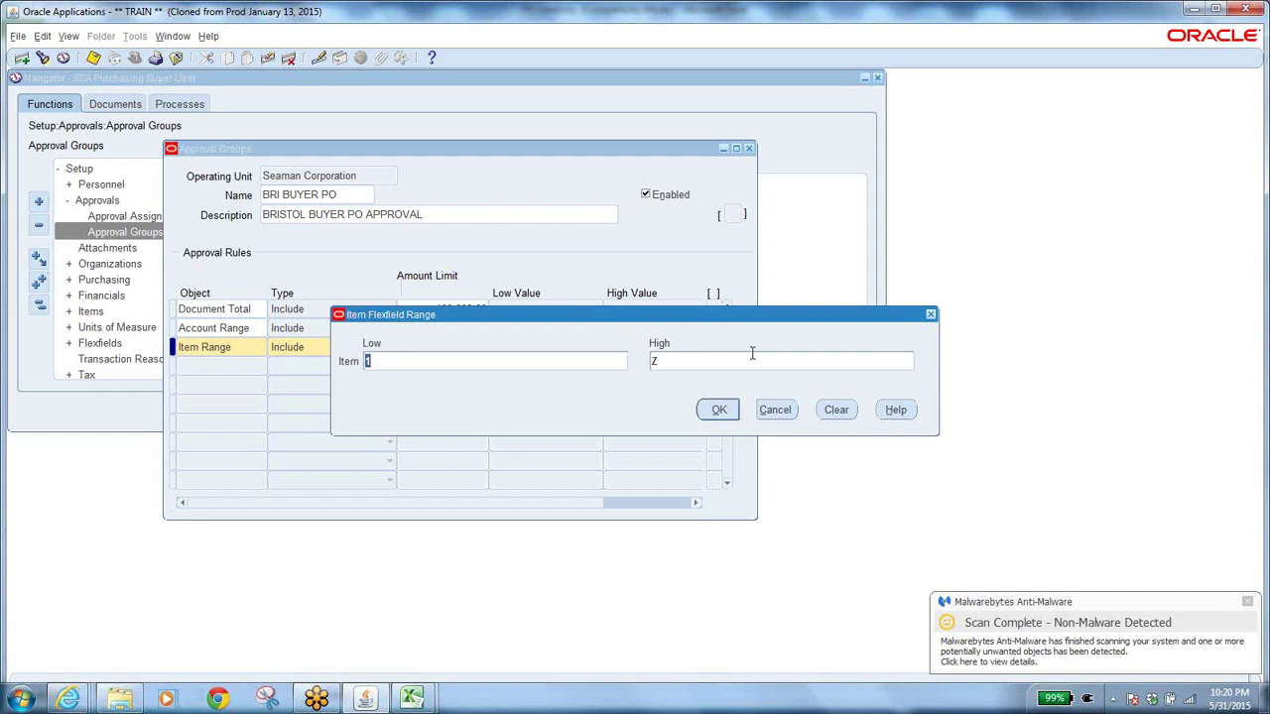
click(775, 410)
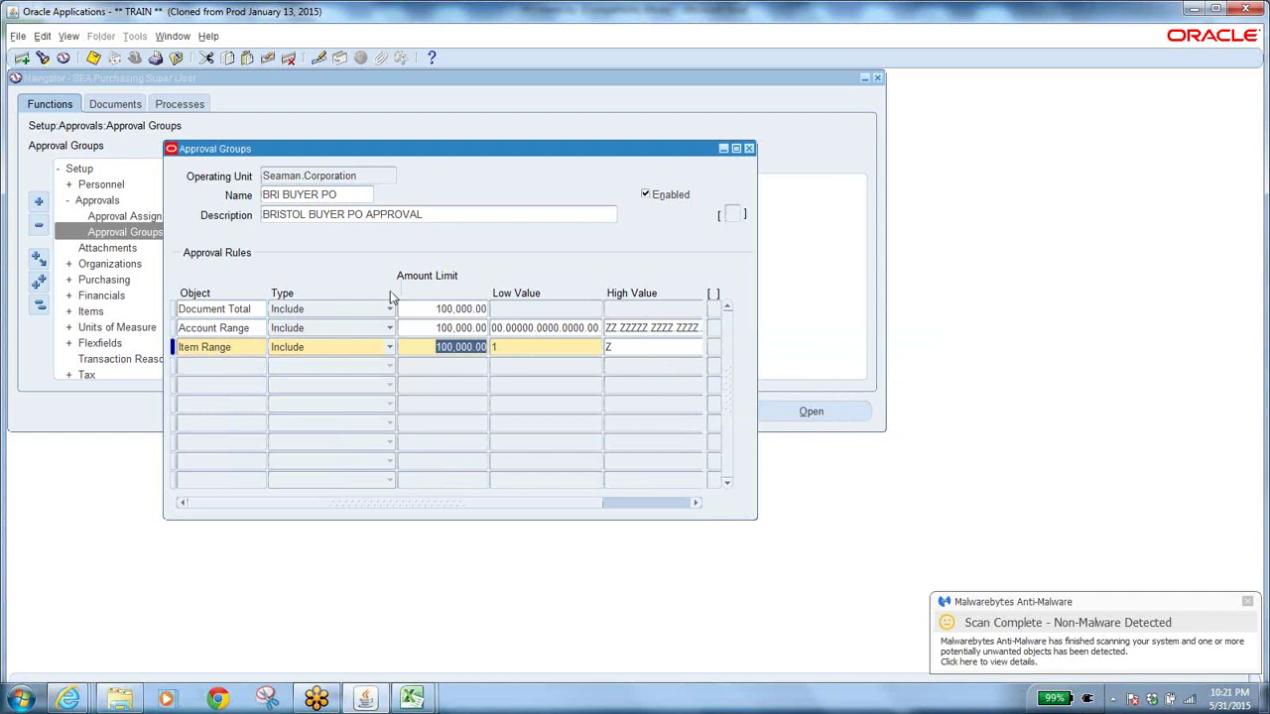
Step: Review the BRI BUYER PO group's Document Total limit, its Account Range segments and its Item Range rule once more
click(340, 194)
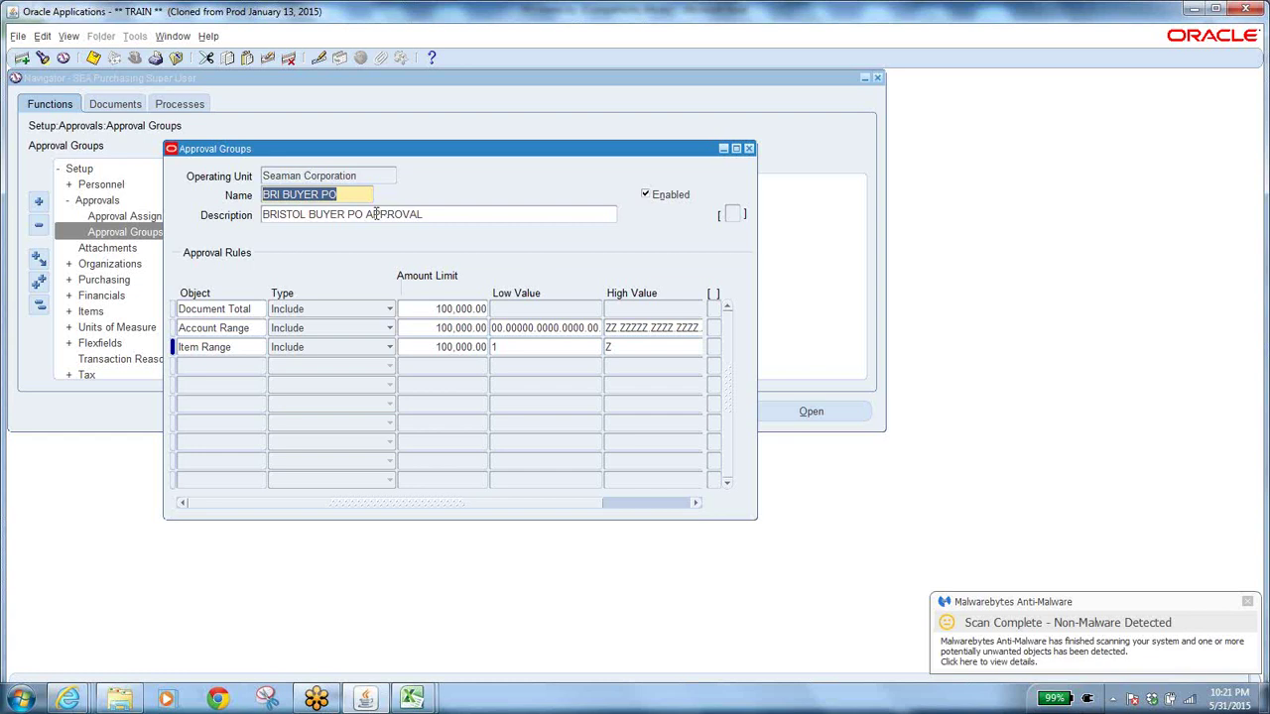
click(257, 308)
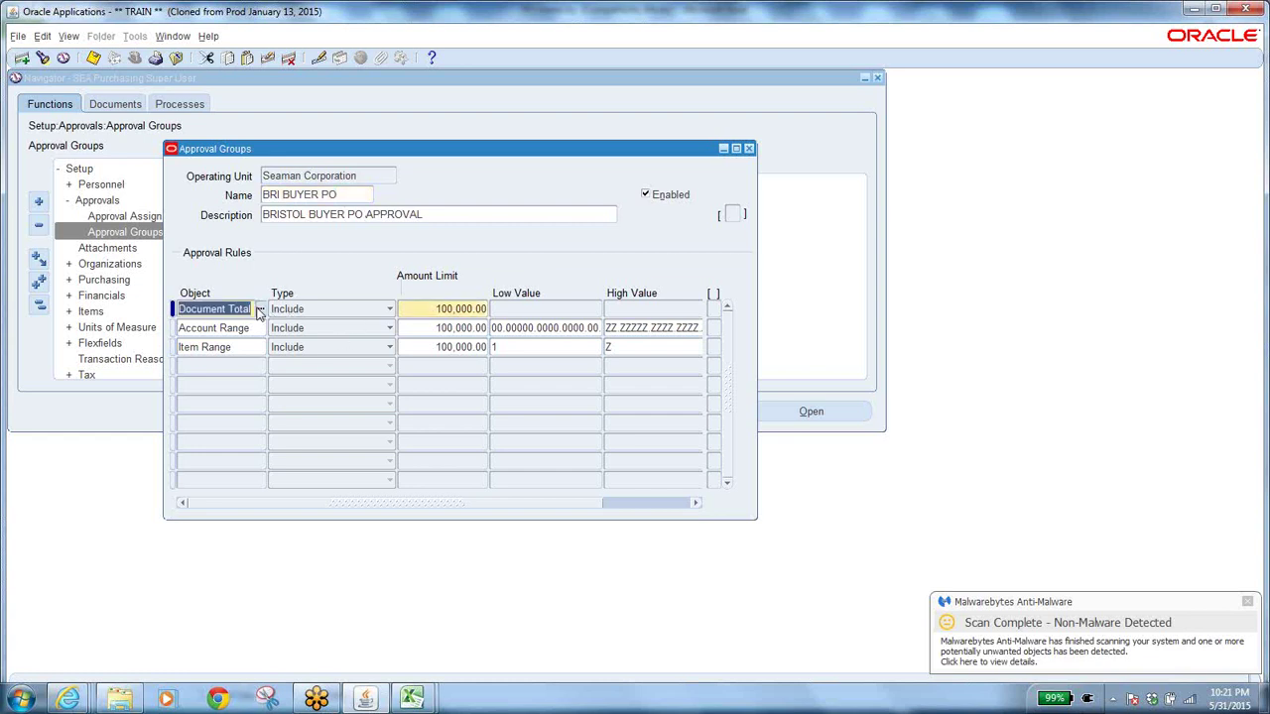
click(460, 304)
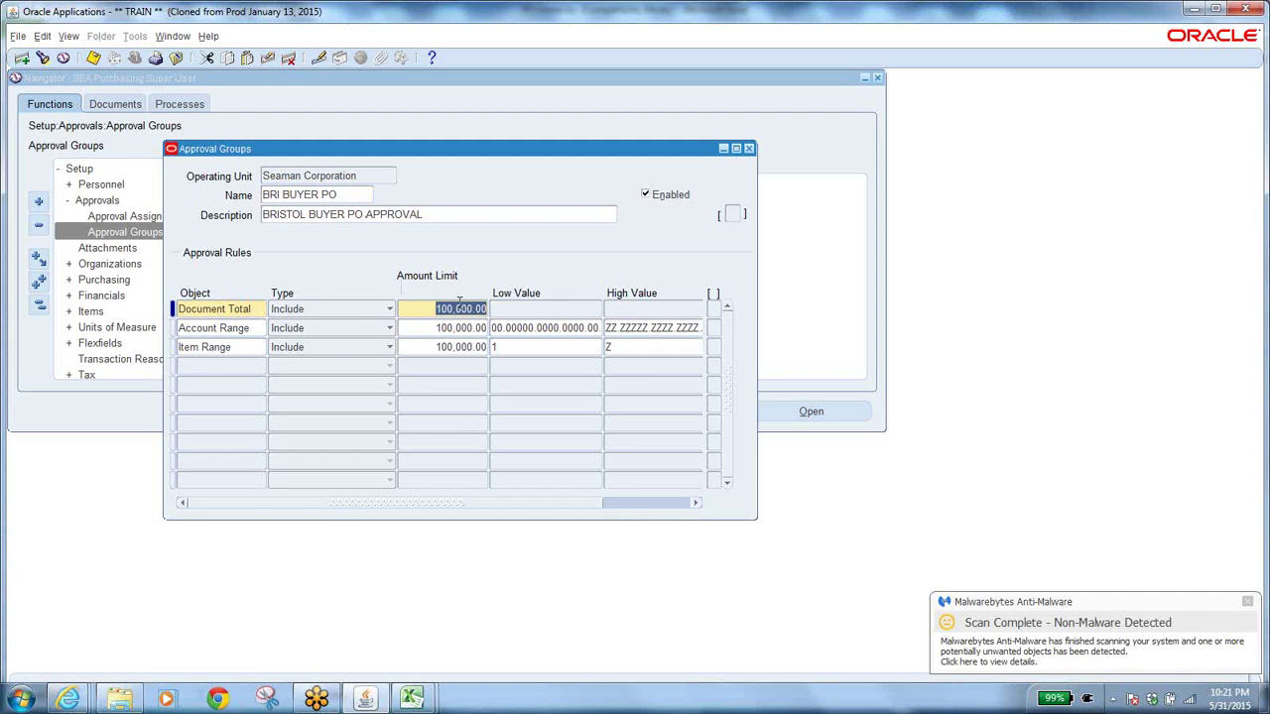
click(252, 330)
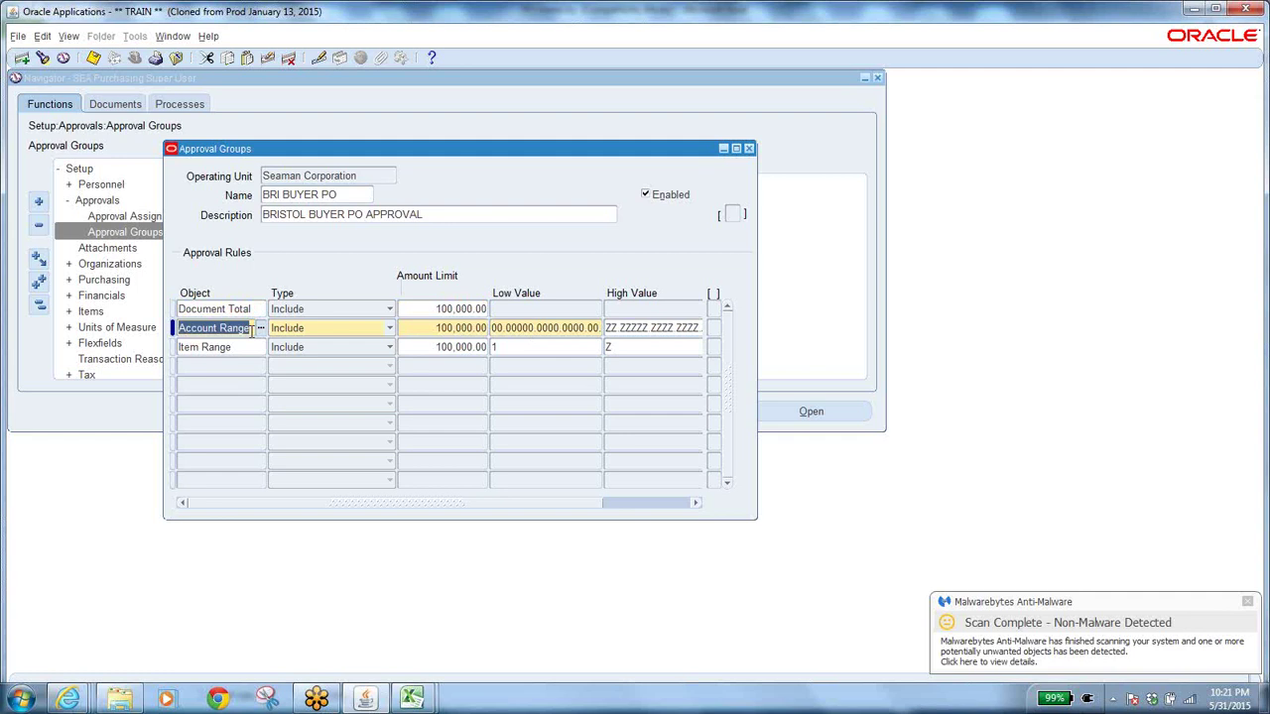
click(553, 327)
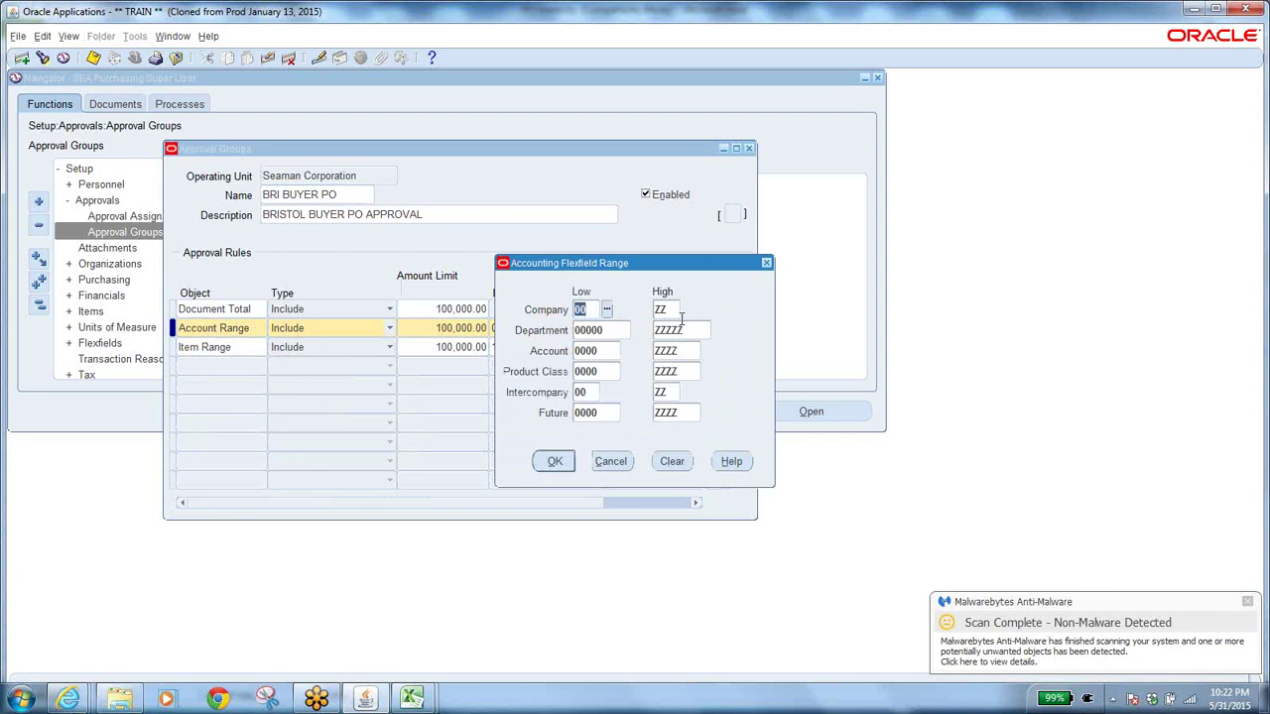
click(610, 462)
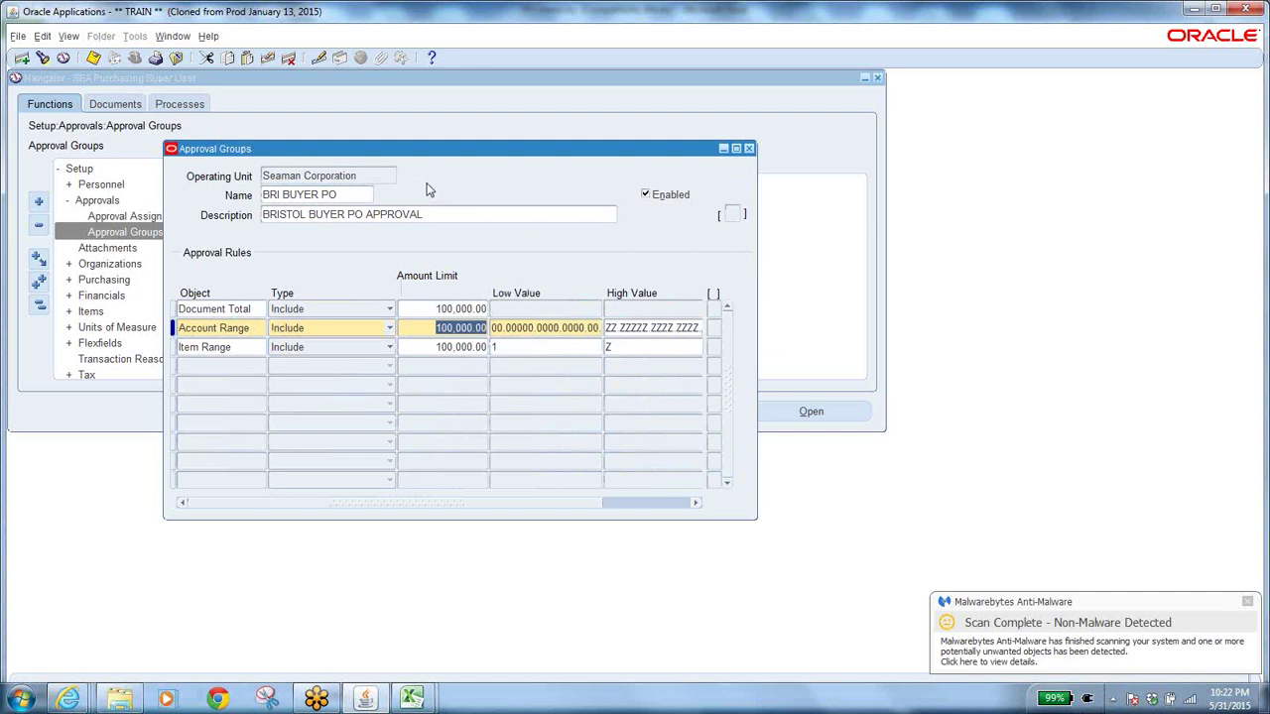
click(344, 193)
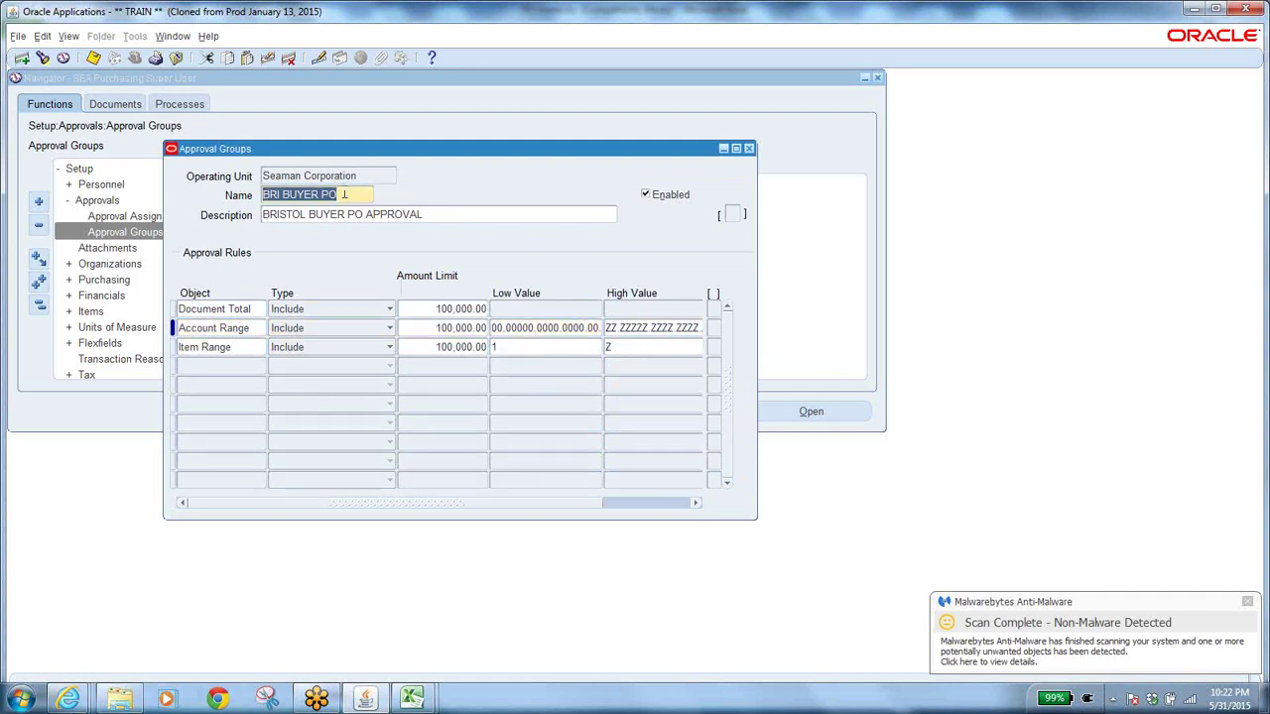
click(251, 346)
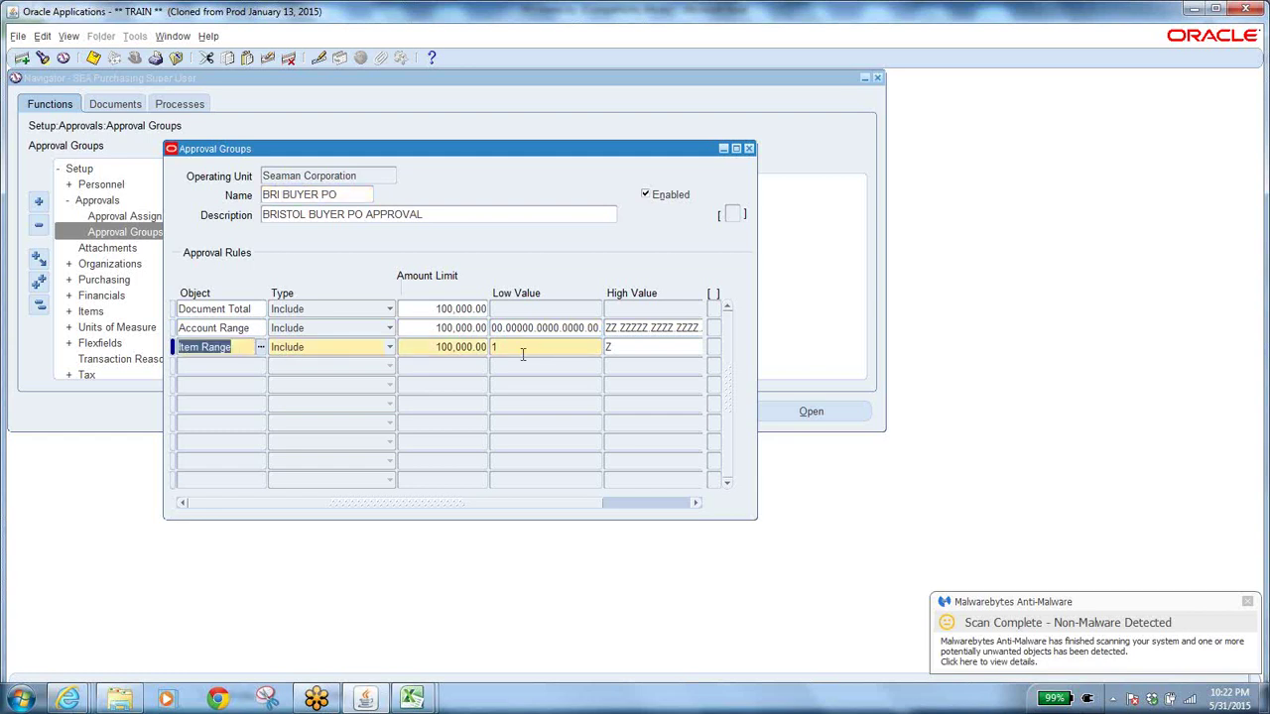
Step: Close the Approval Groups form and open the Approval Assignments form from the purchasing setup functions
click(749, 149)
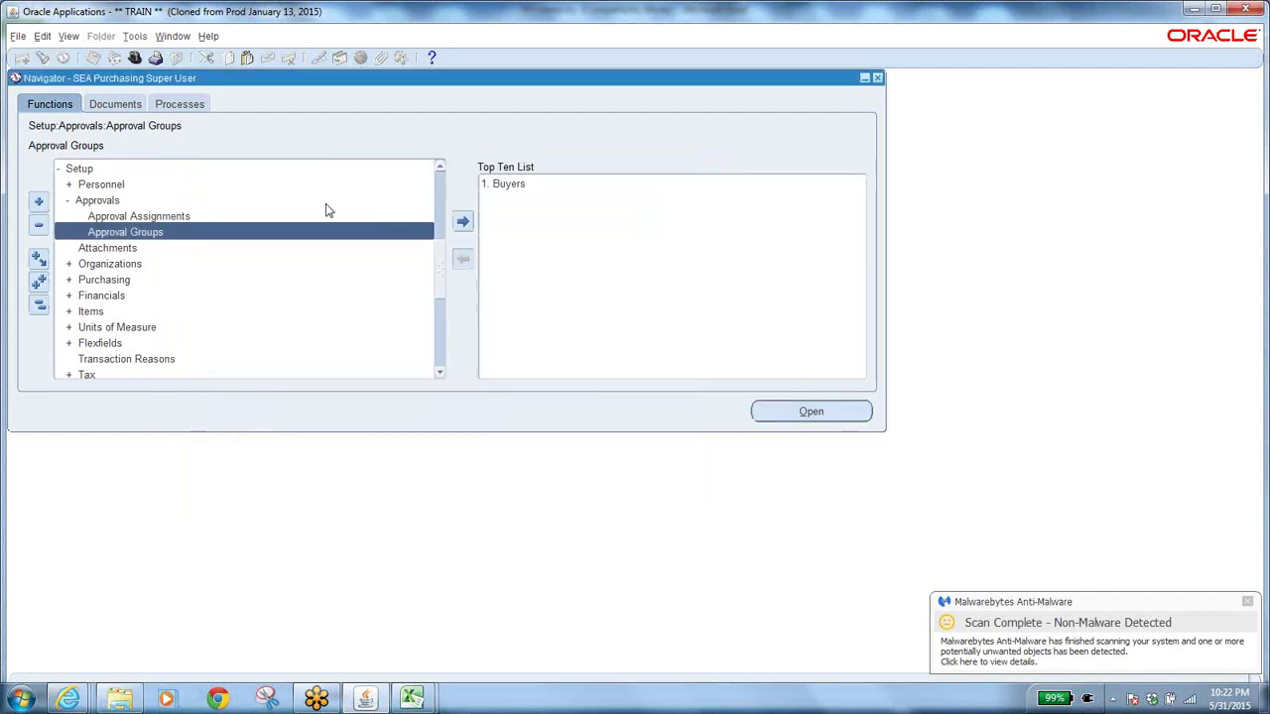
double_click(139, 216)
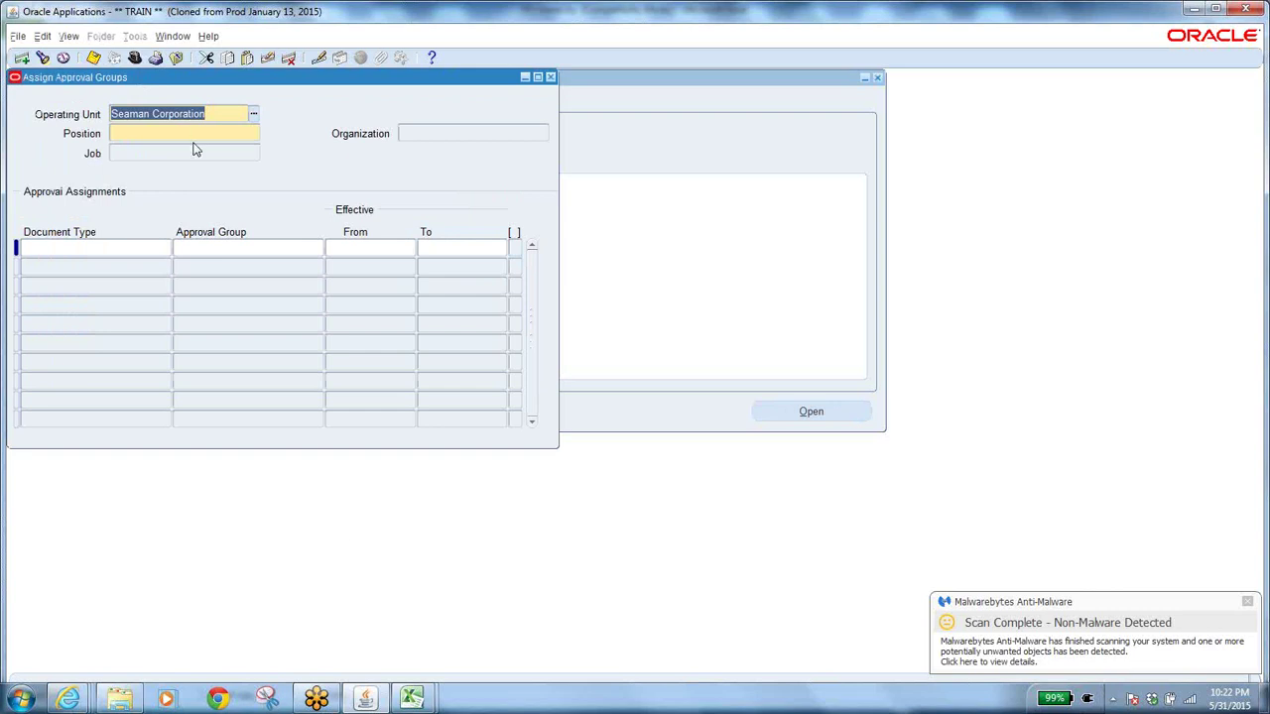
Step: Copy the BRISCM.BRI BUYER position from the PO hierarchy workbook in Excel and locate BRI BUYER PO under Groups
mouse_move(411, 699)
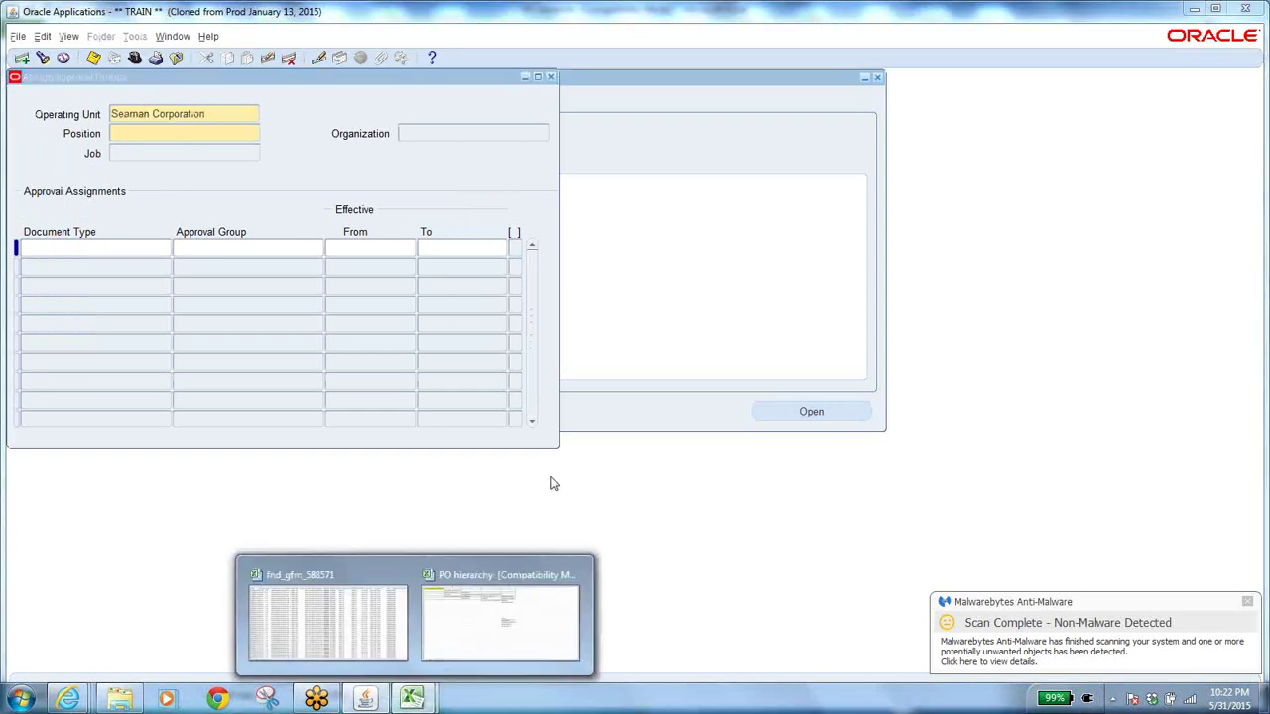
click(501, 607)
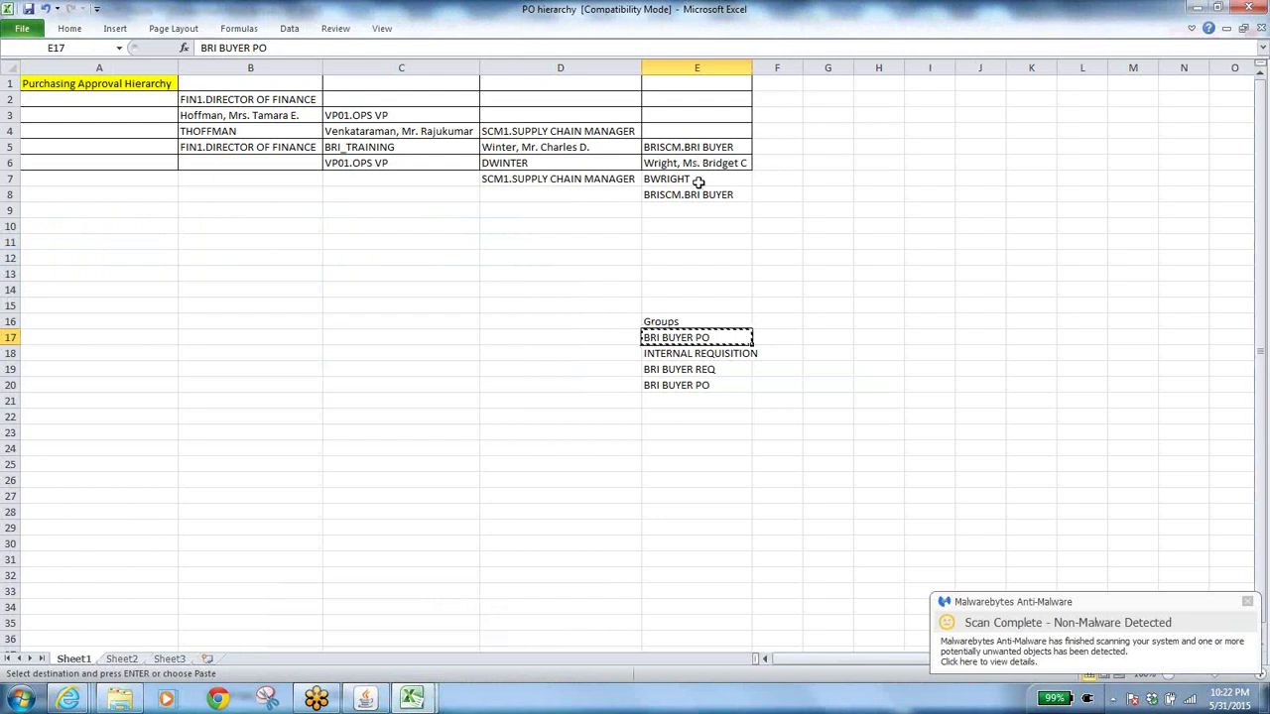
click(710, 196)
key(ctrl+c)
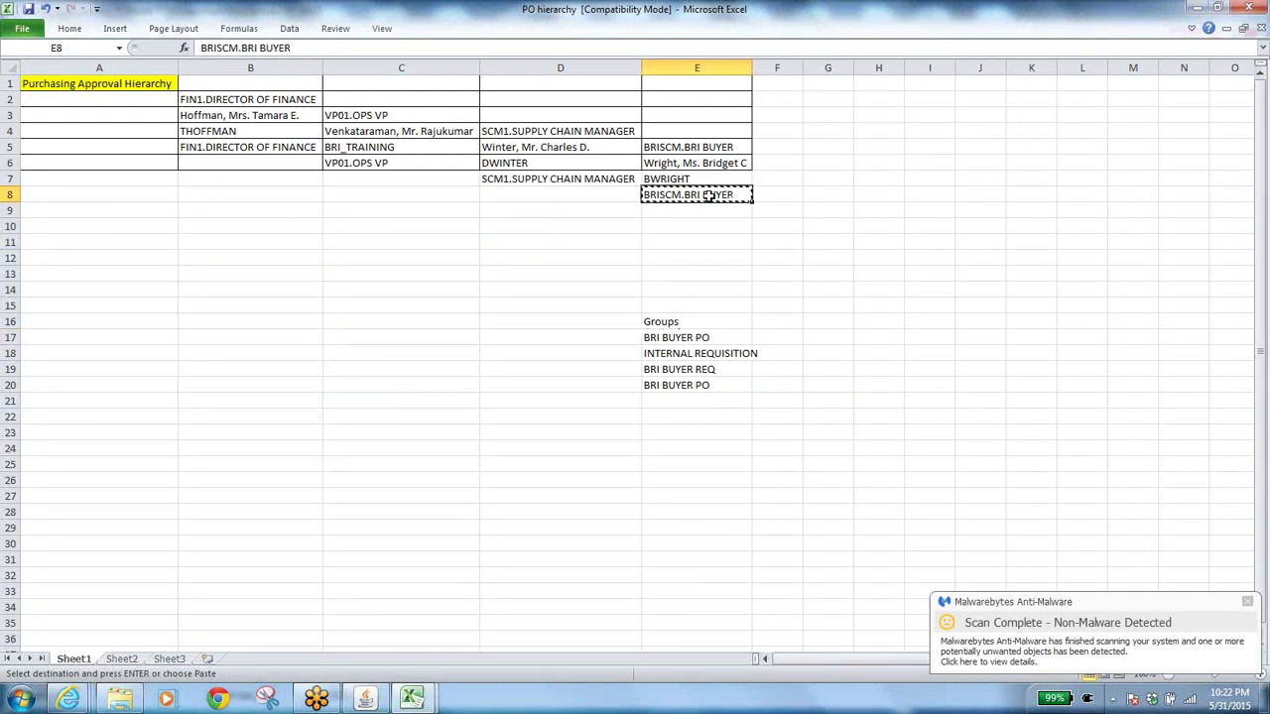
click(716, 338)
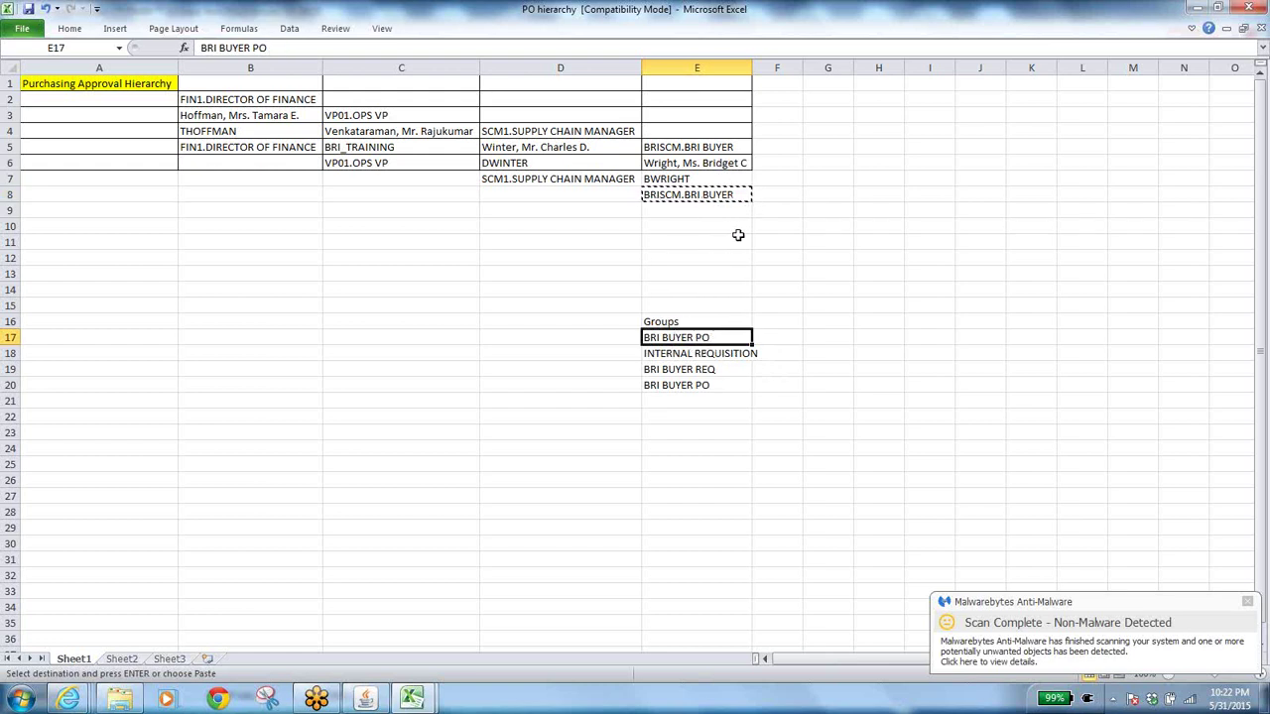
Step: Switch from the Excel workbook to Oracle Applications, reposition the Assign Approval Groups form and open the Position value list
click(705, 194)
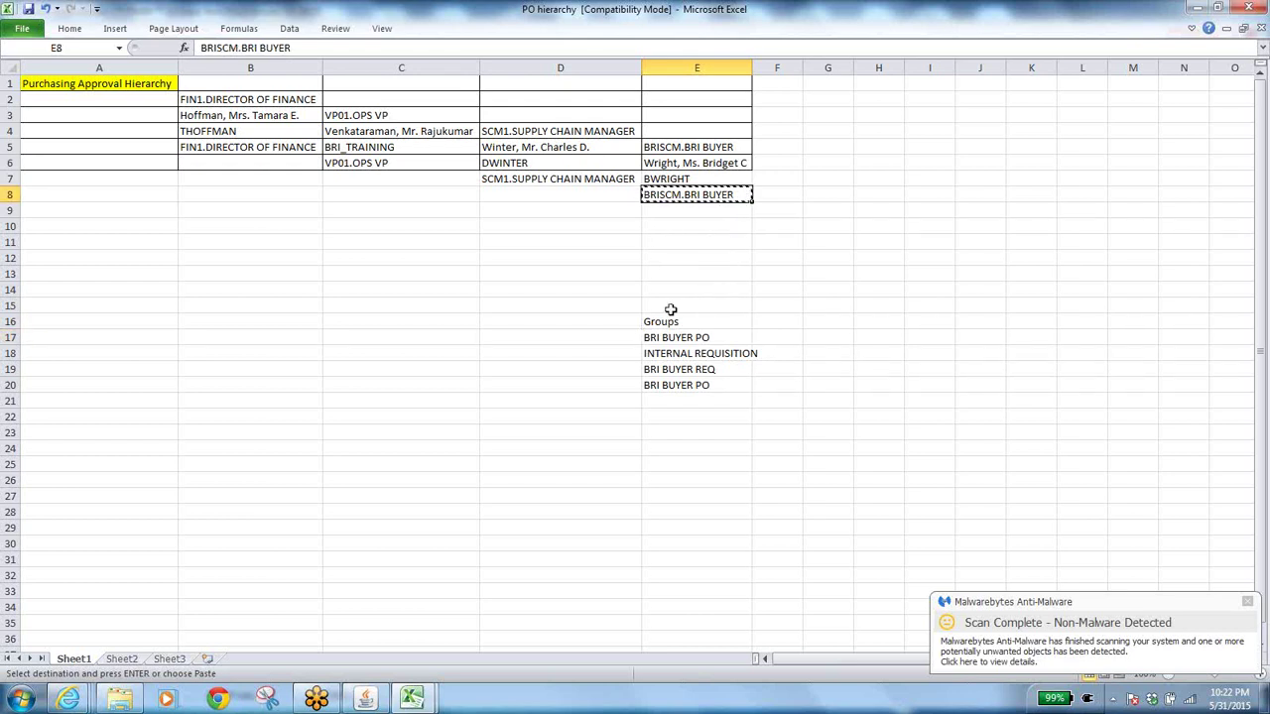
click(365, 700)
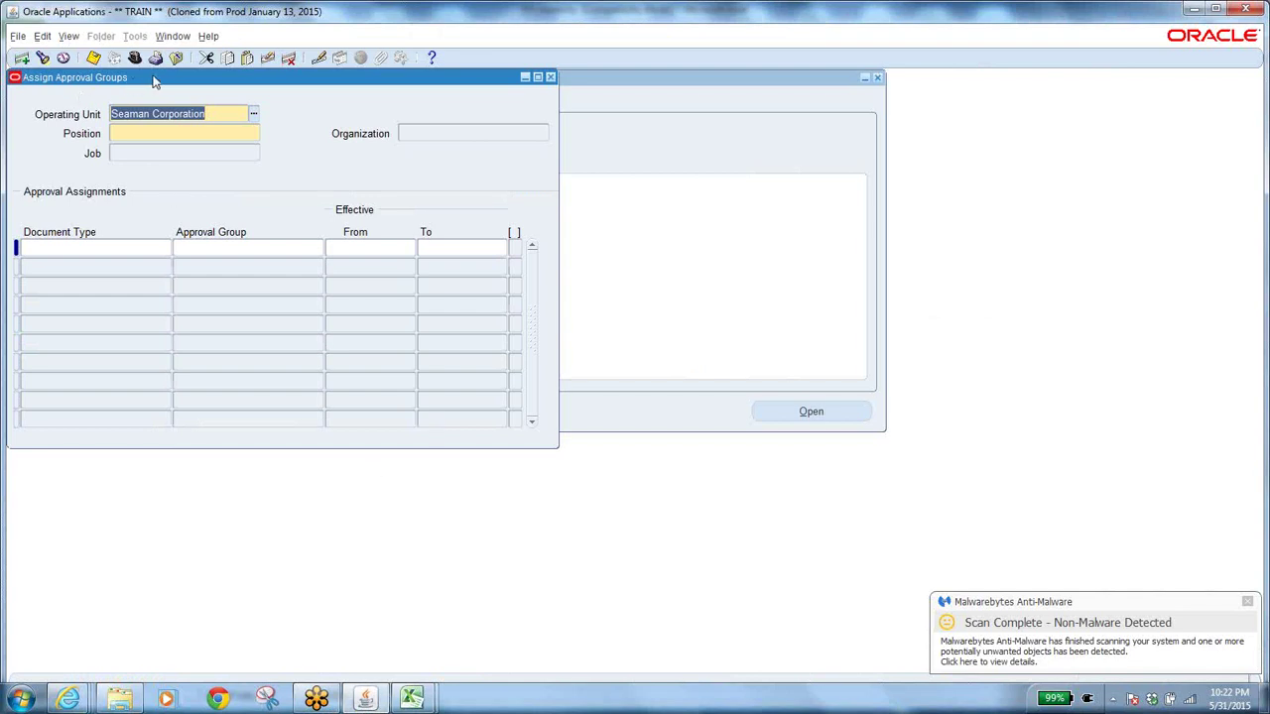
drag(154, 81, 364, 121)
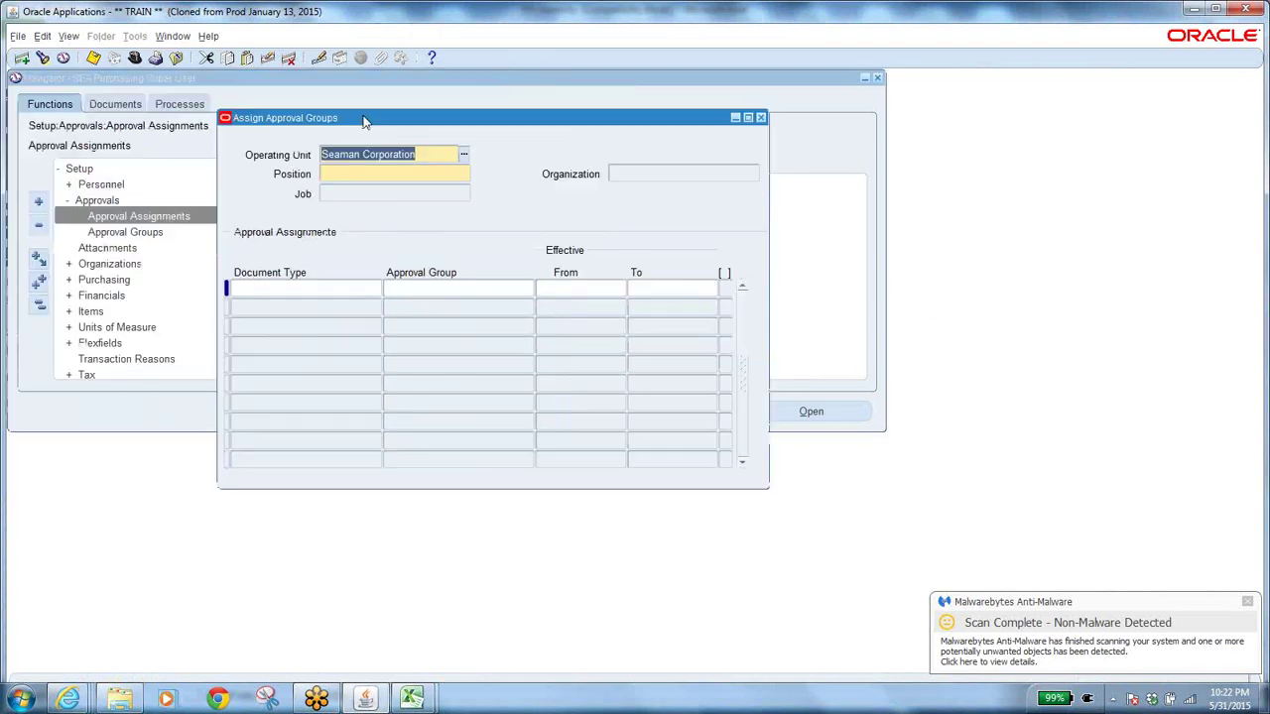
click(392, 174)
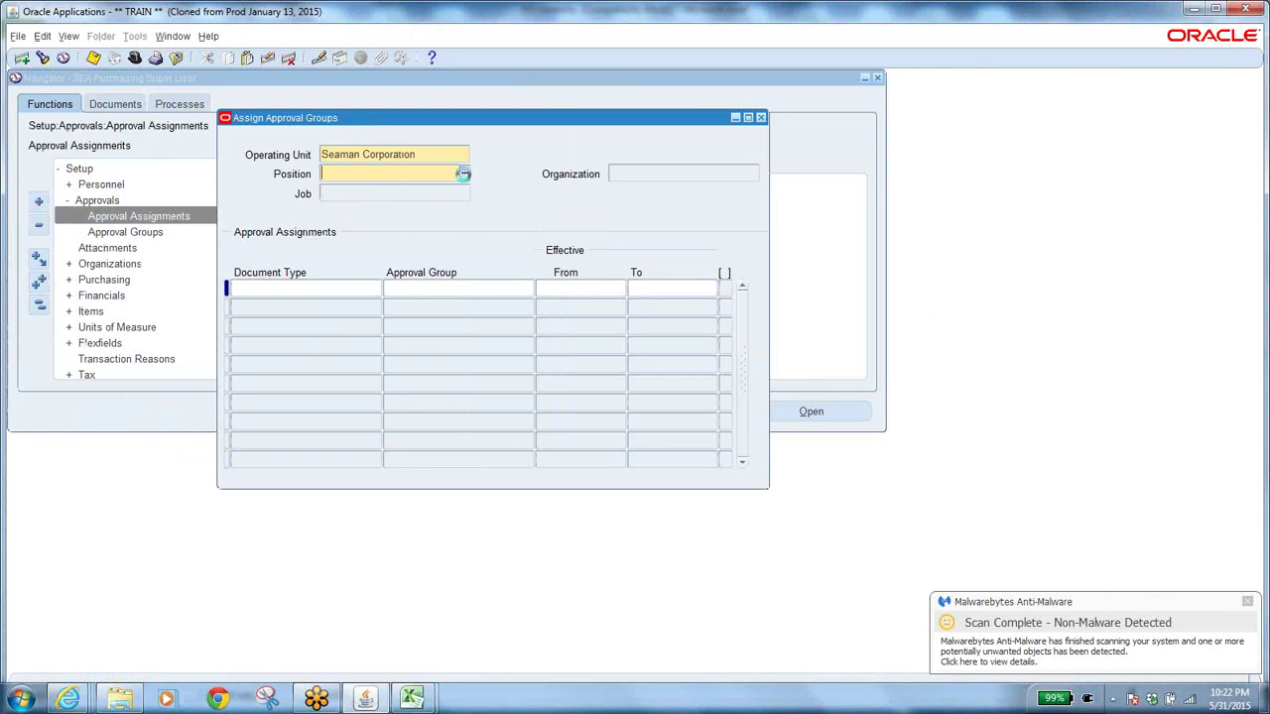
click(463, 173)
Step: Copy BRISCM.BRI BUYER from the Excel workbook again, find BRISCM.BRI BUYER% in Oracle's position list and load that position
key(alt+Tab)
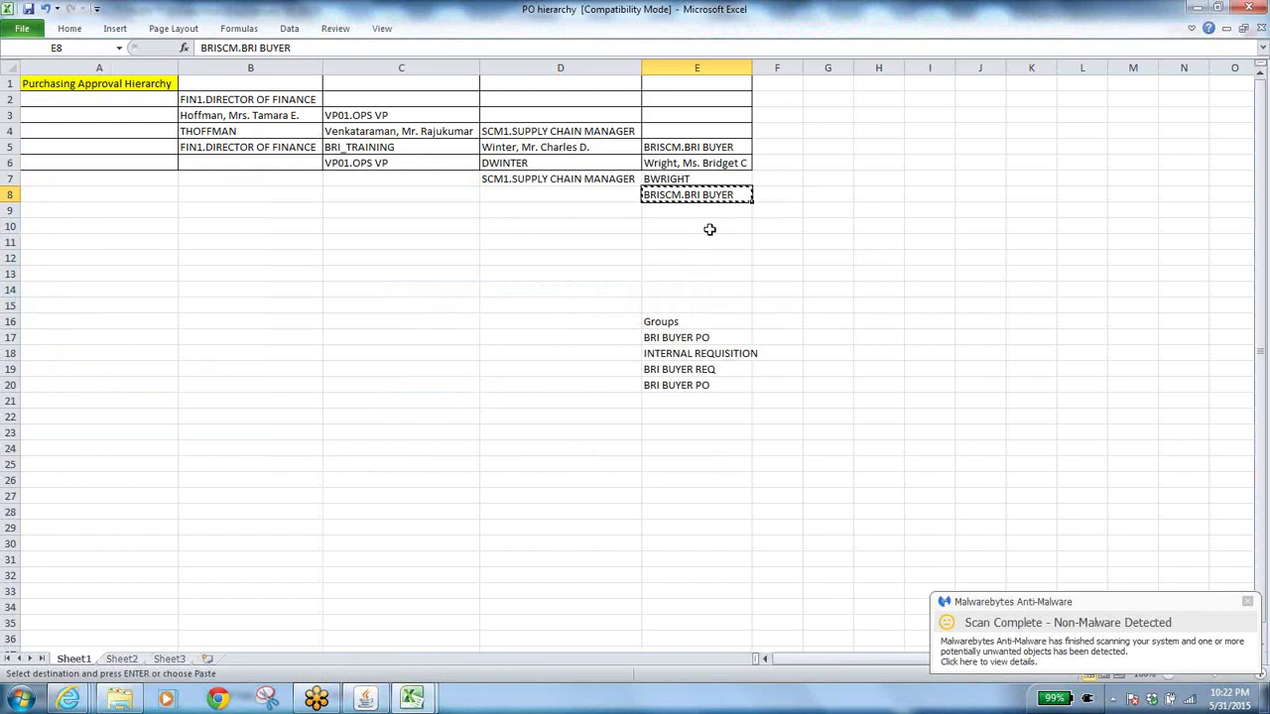
right_click(708, 193)
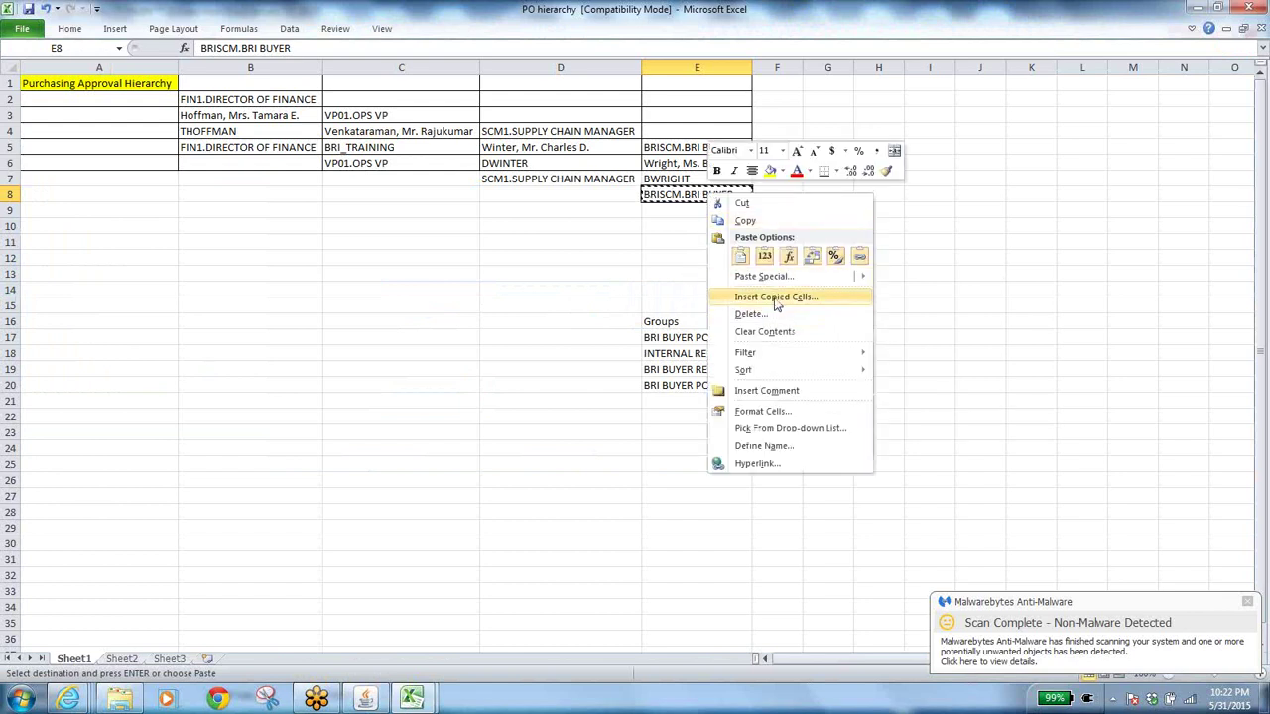
click(751, 222)
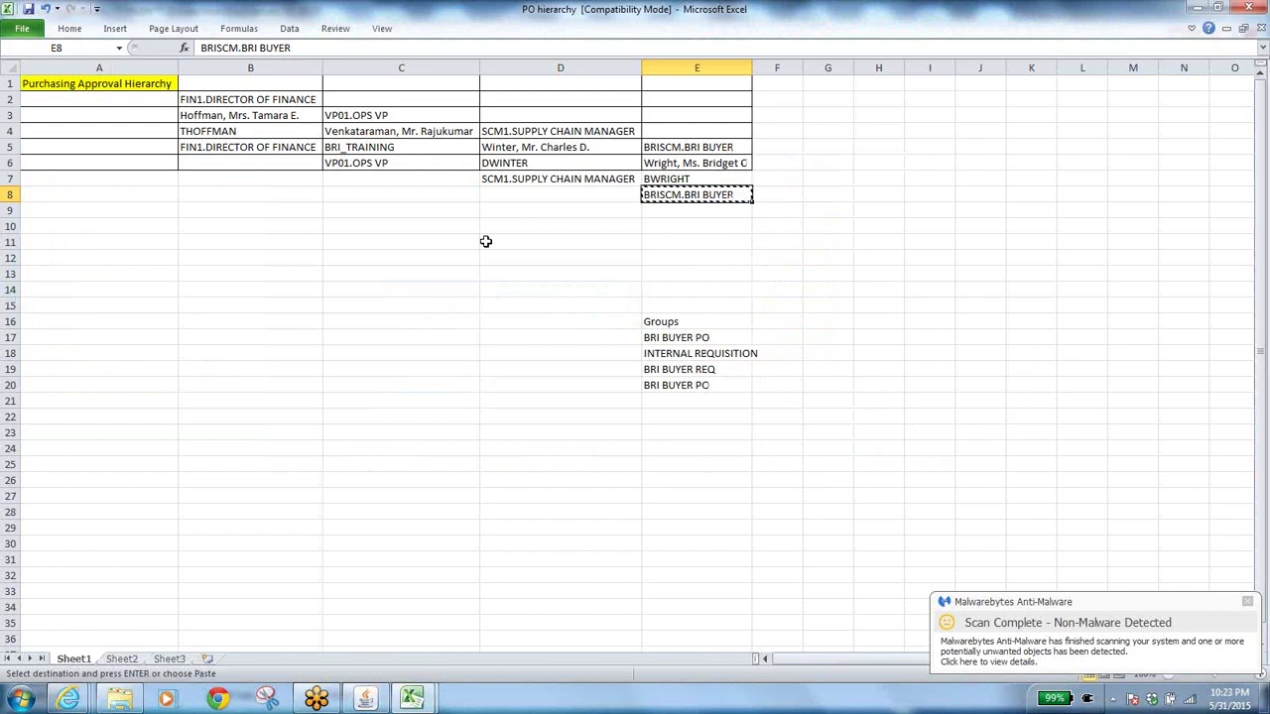
key(alt+Tab)
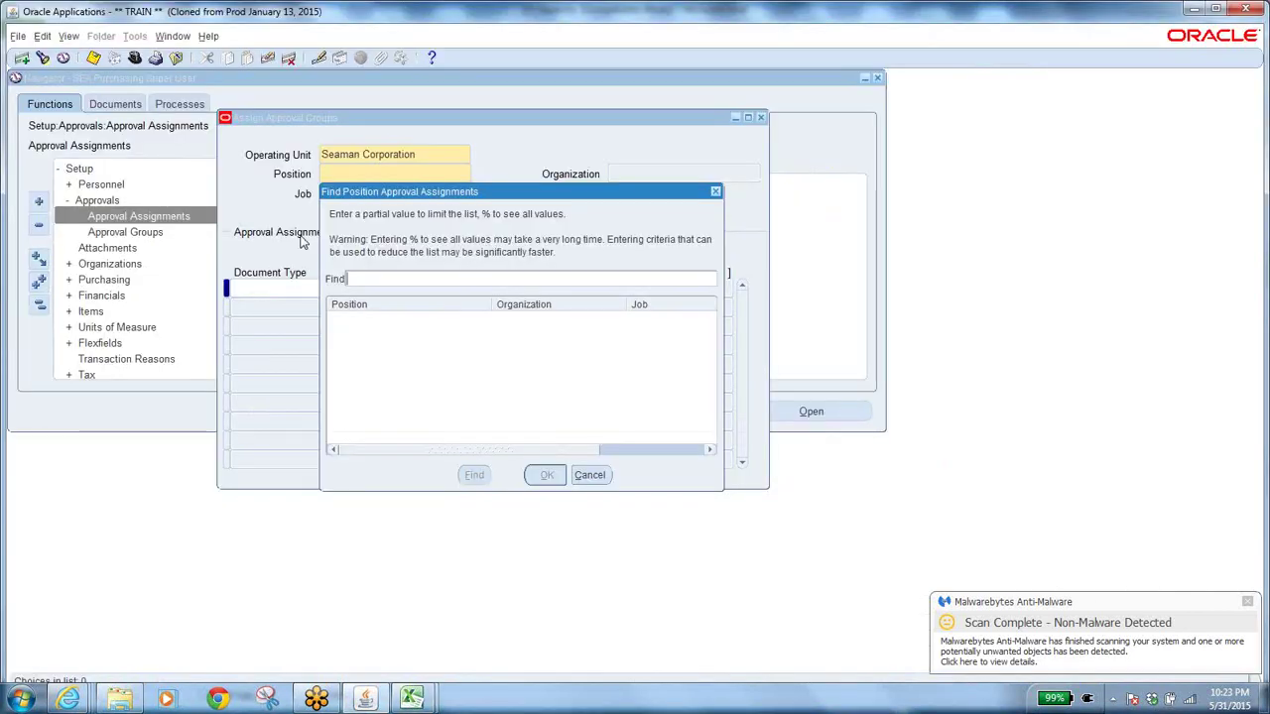
key(ctrl+v)
text(%)
click(474, 475)
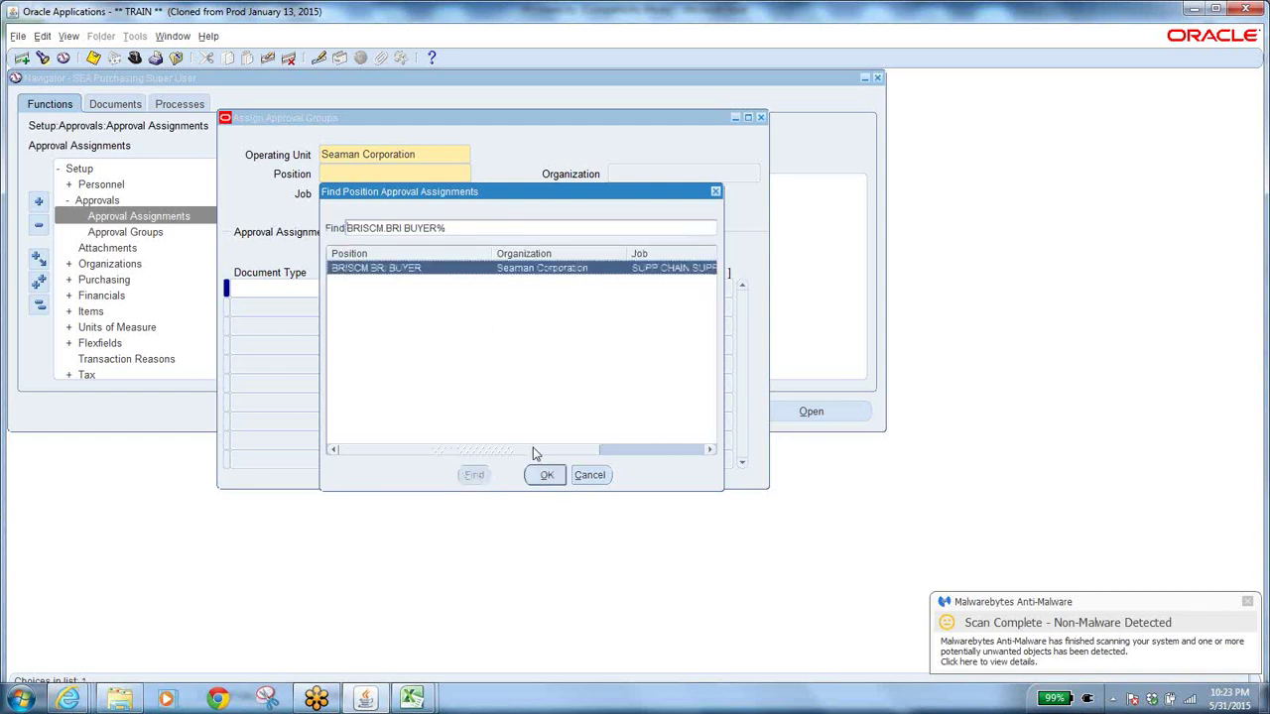
click(542, 475)
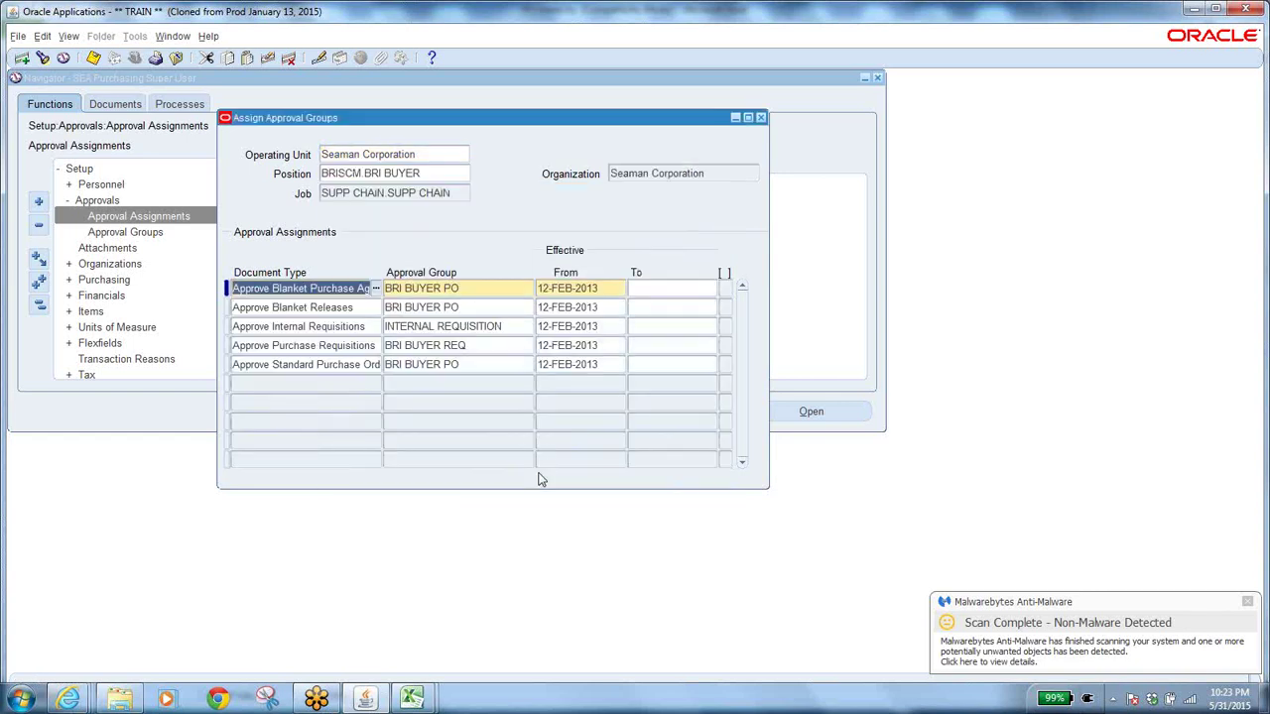
Step: Review the position's blanket purchase agreement assignment and compare its approval group with the Groups list in the Excel workbook
click(435, 172)
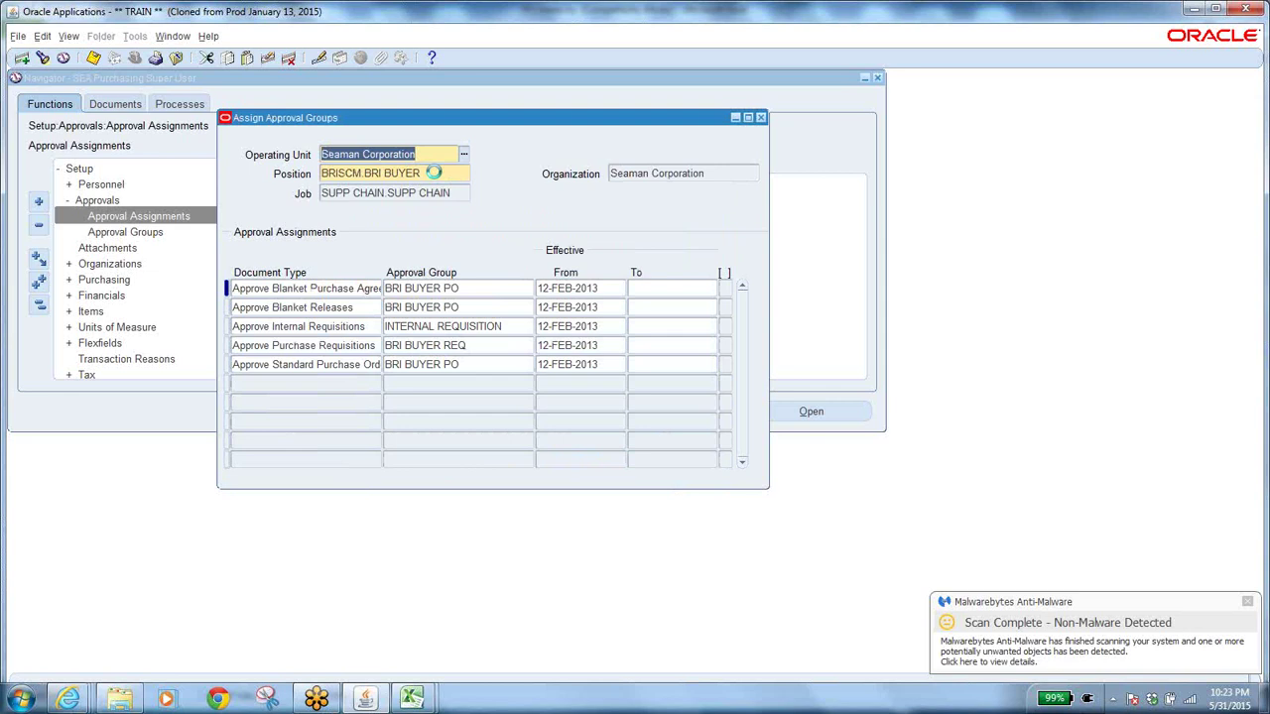
click(338, 287)
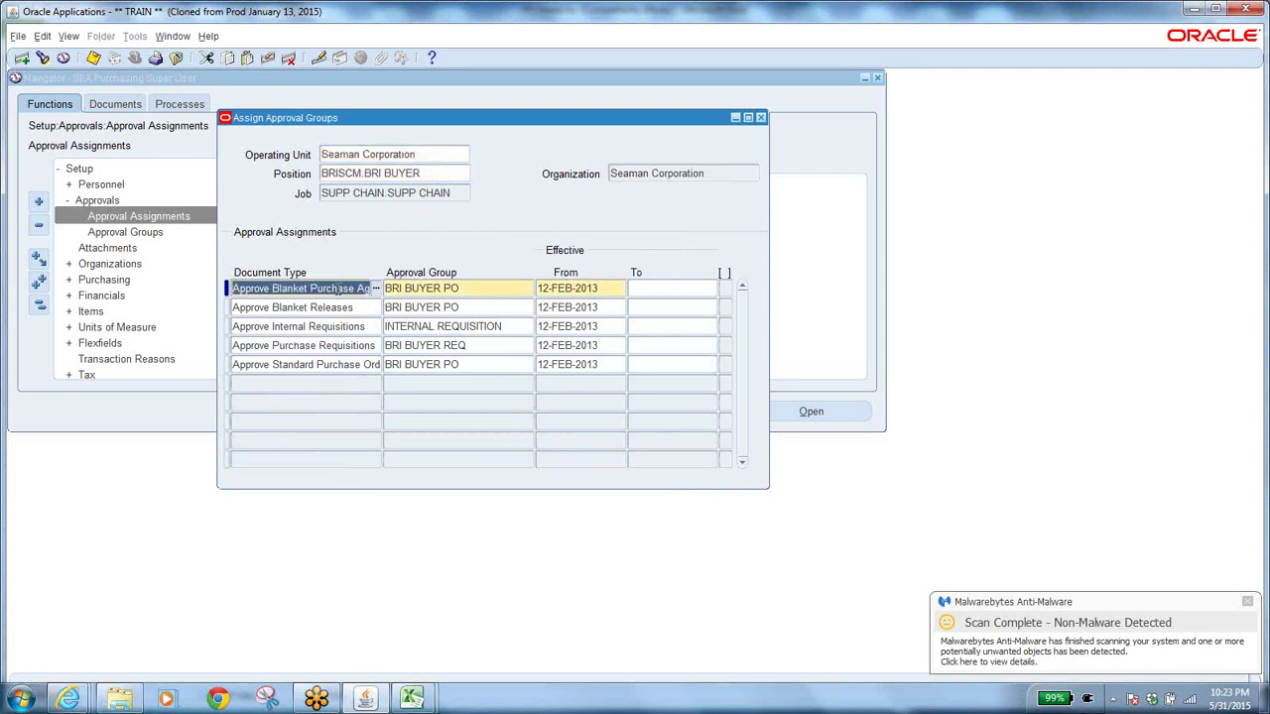
click(475, 290)
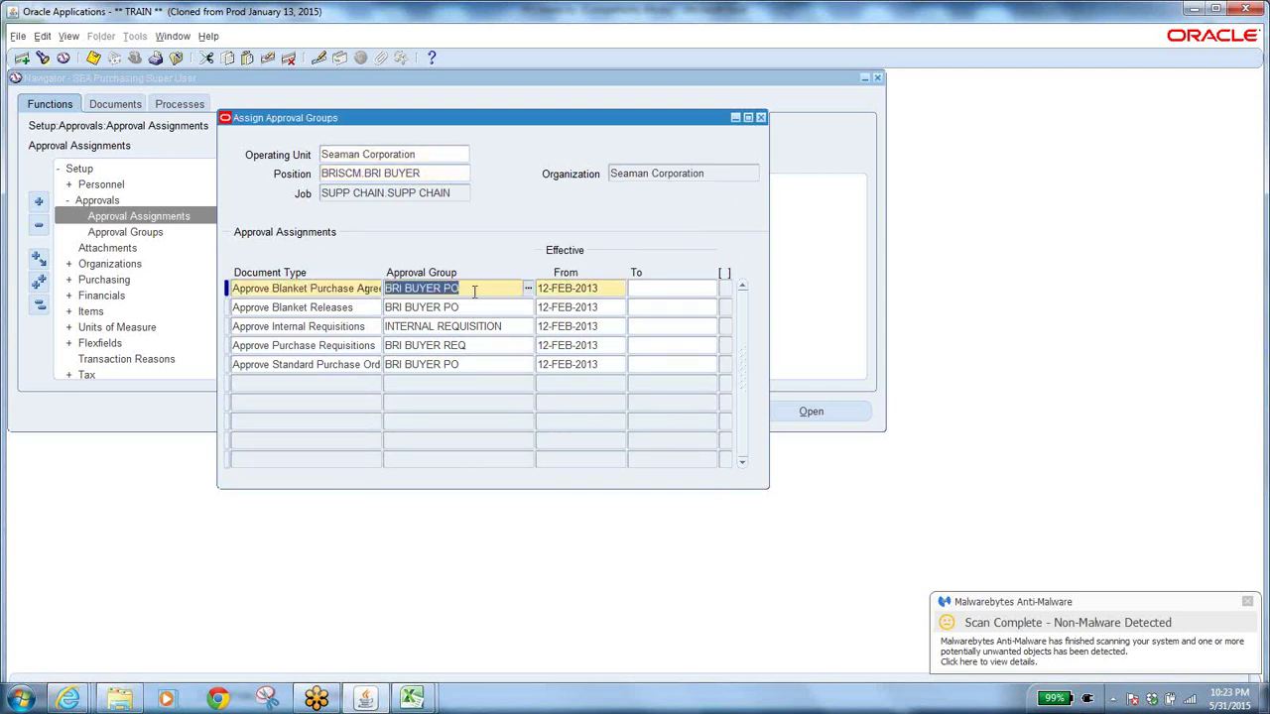
key(alt+Tab)
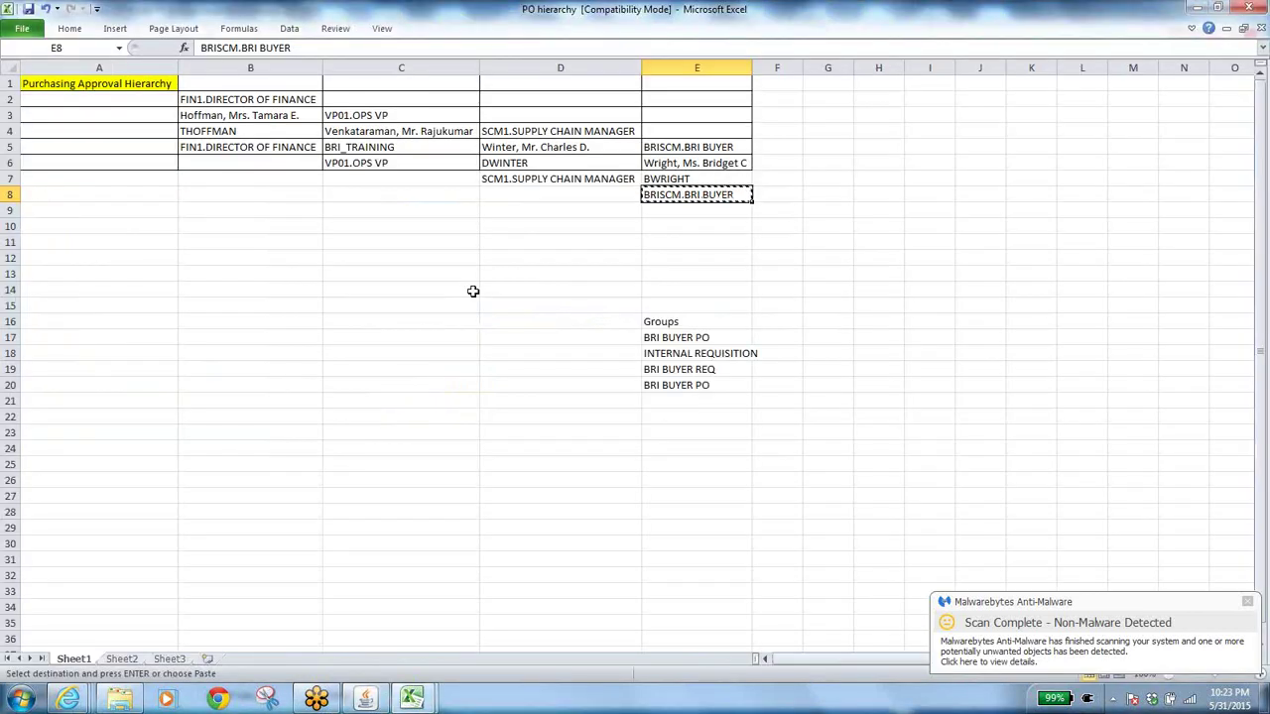
key(alt+Tab)
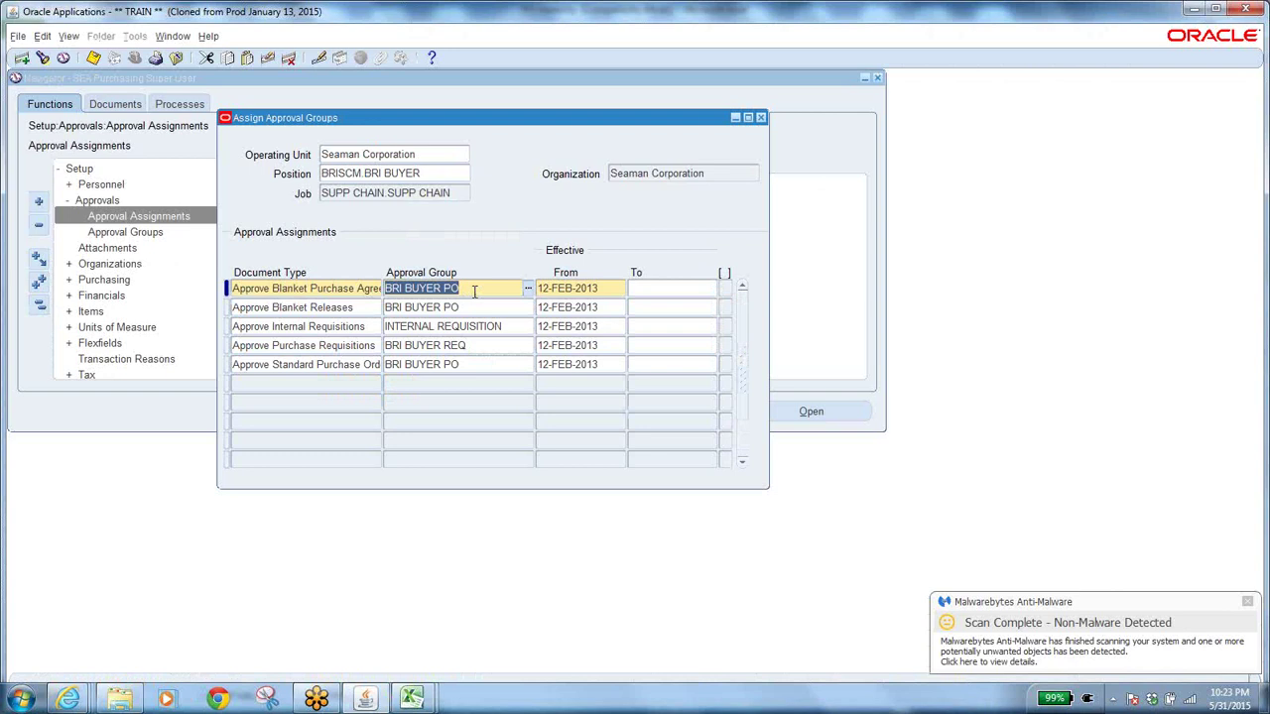
click(332, 288)
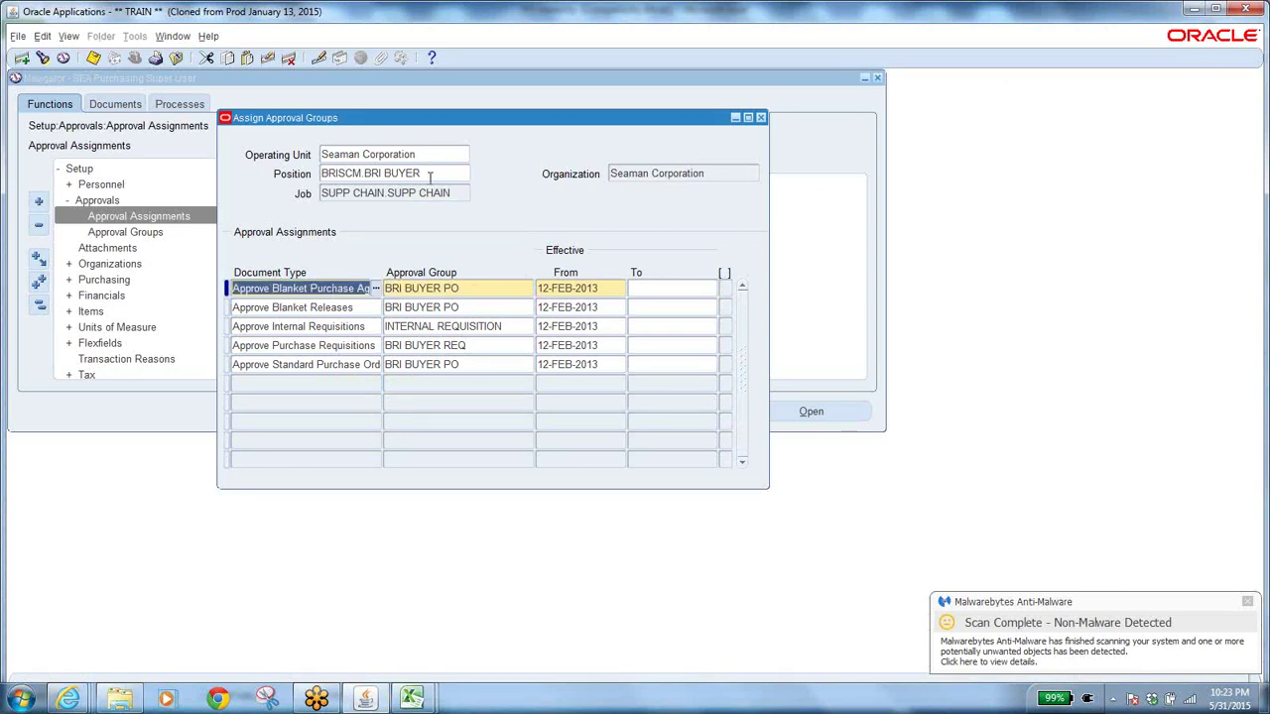
key(shift+Page_Up)
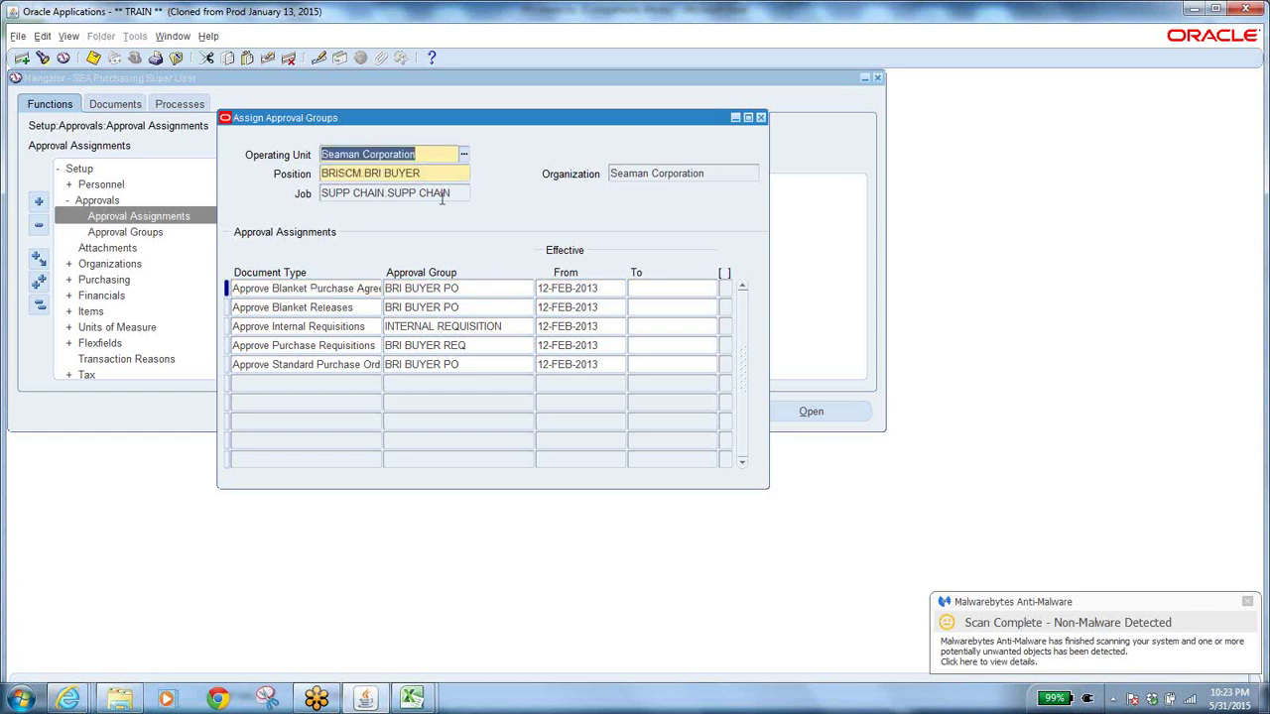
click(480, 288)
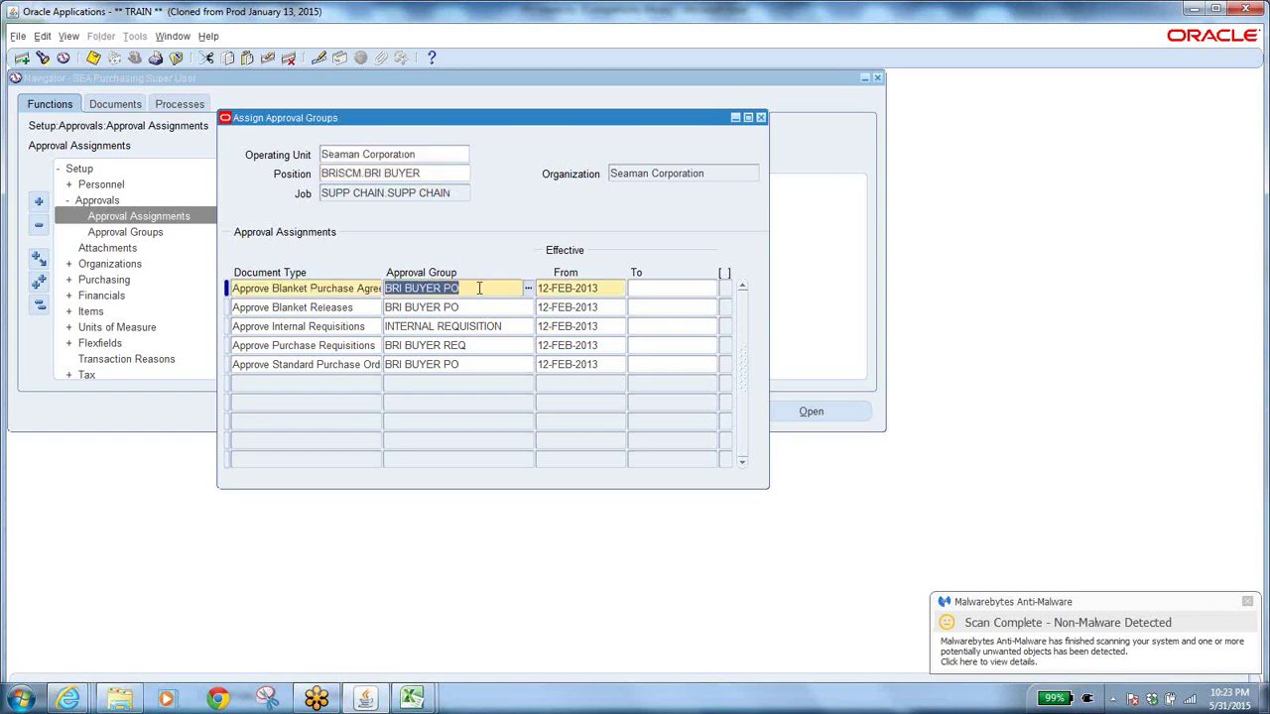
drag(471, 288, 385, 288)
Step: Check the Approve Blanket Releases assignment and copy the approval group name from the Approve Internal Requisitions row
click(358, 306)
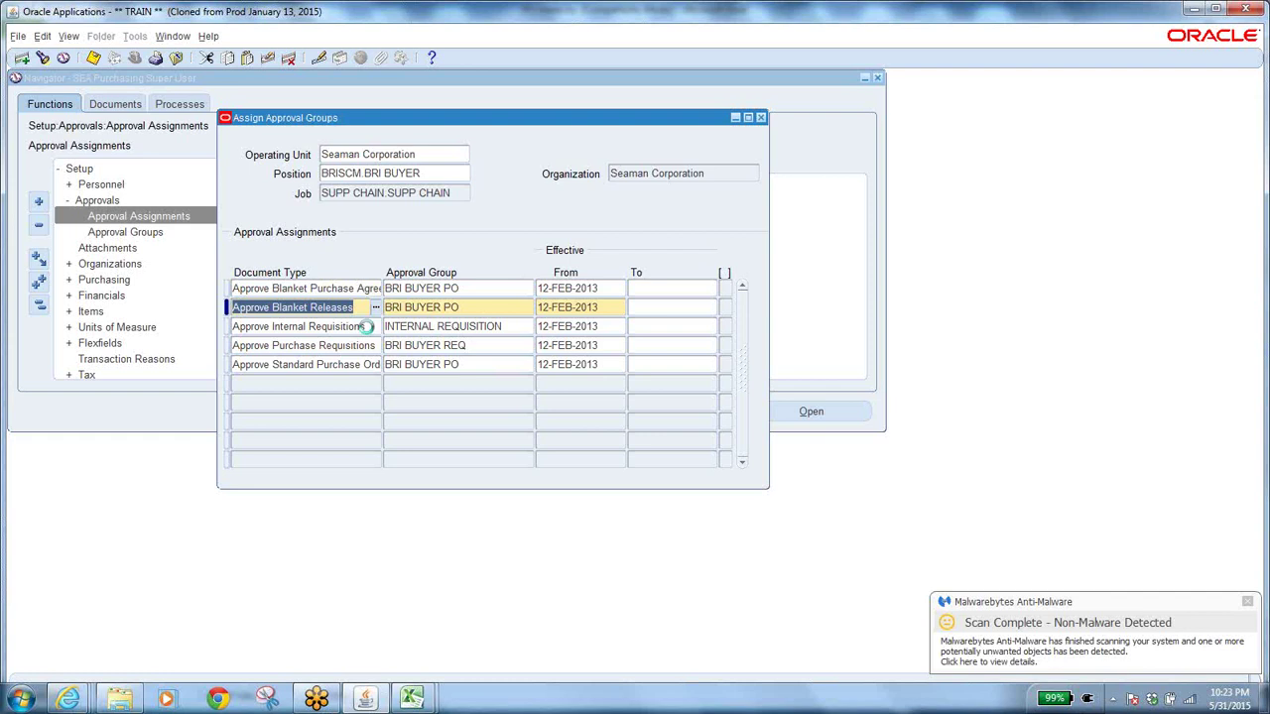
click(367, 326)
click(504, 325)
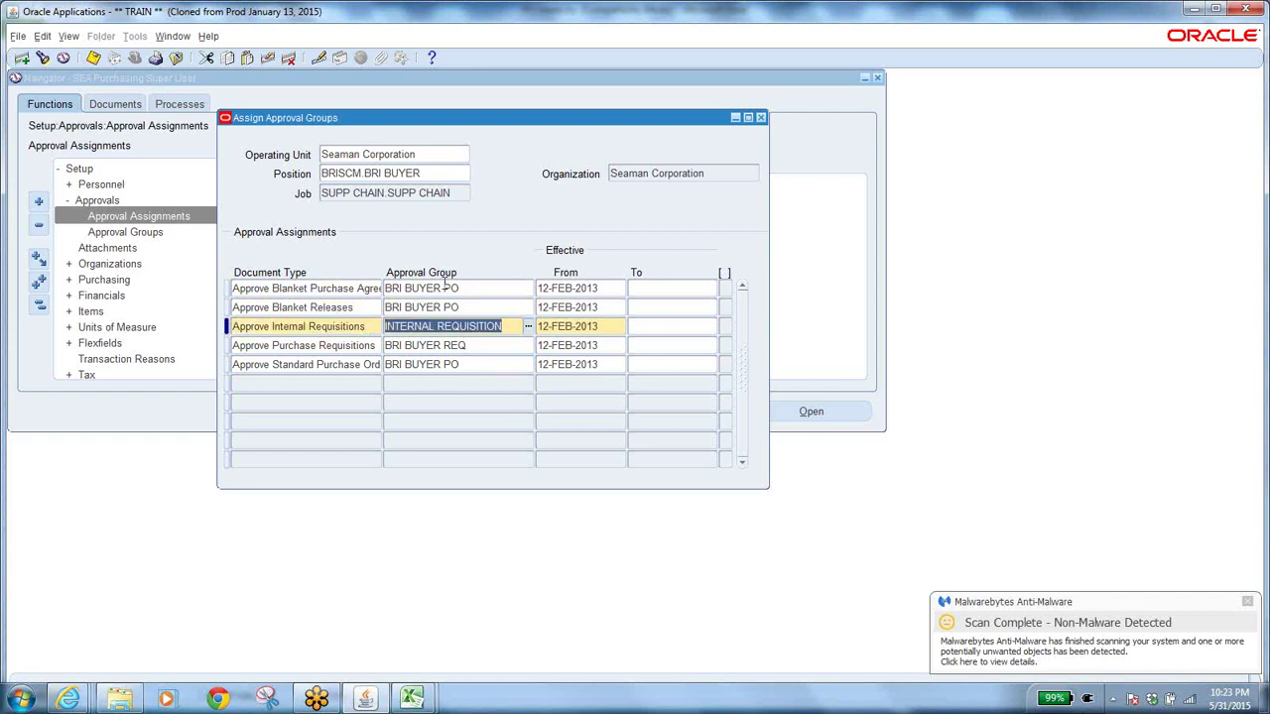
right_click(487, 326)
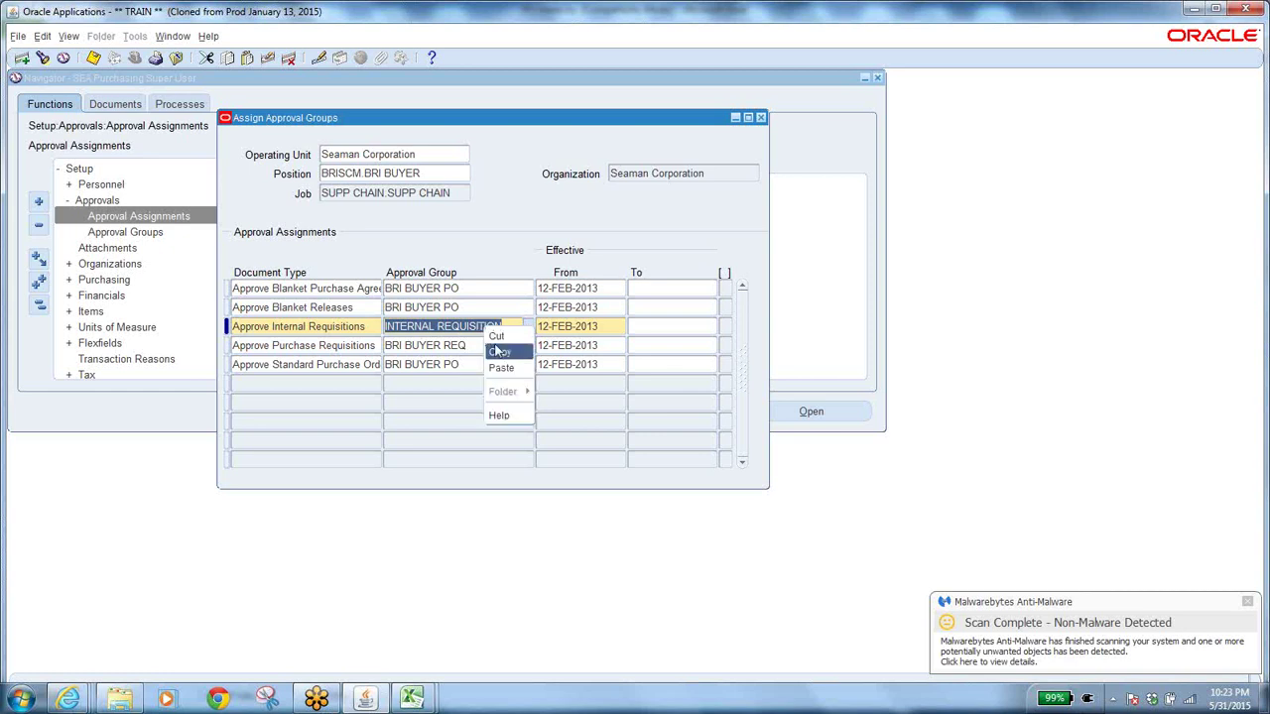
click(501, 353)
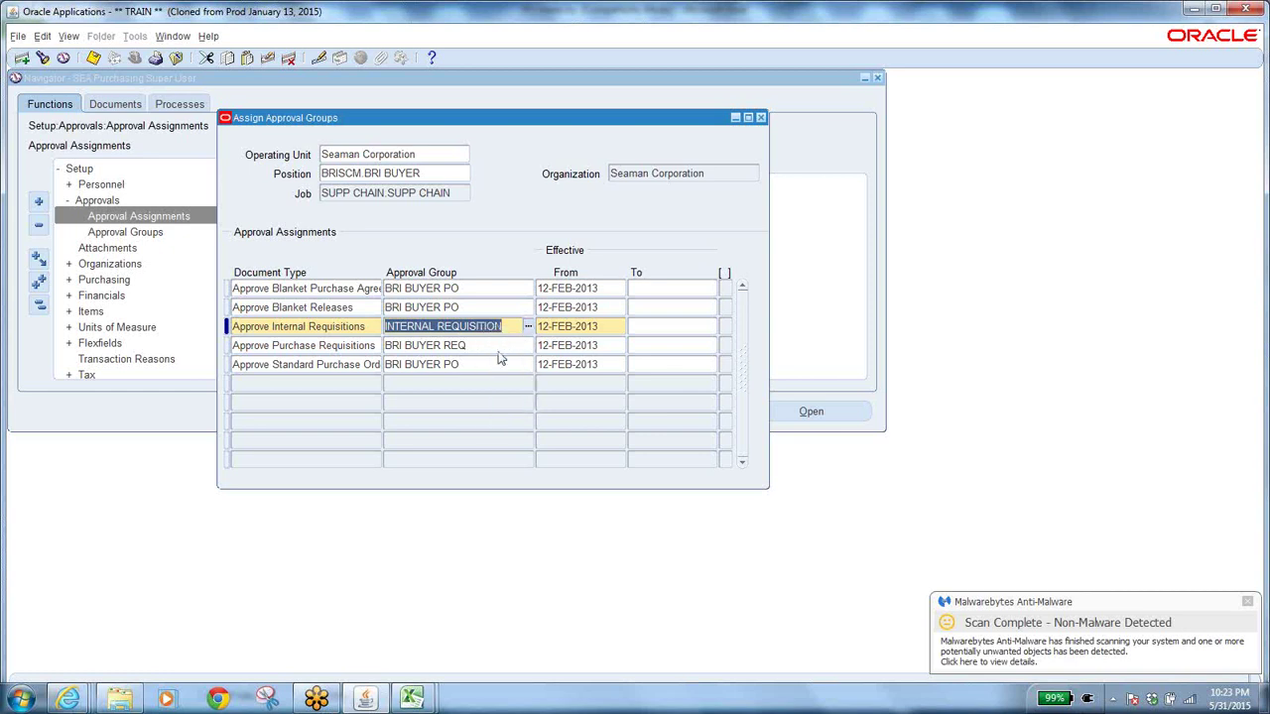
Step: Close the Assign Approval Groups form, open the Approval Groups form and load the INTERNAL REQUISITION group
click(759, 118)
double_click(144, 232)
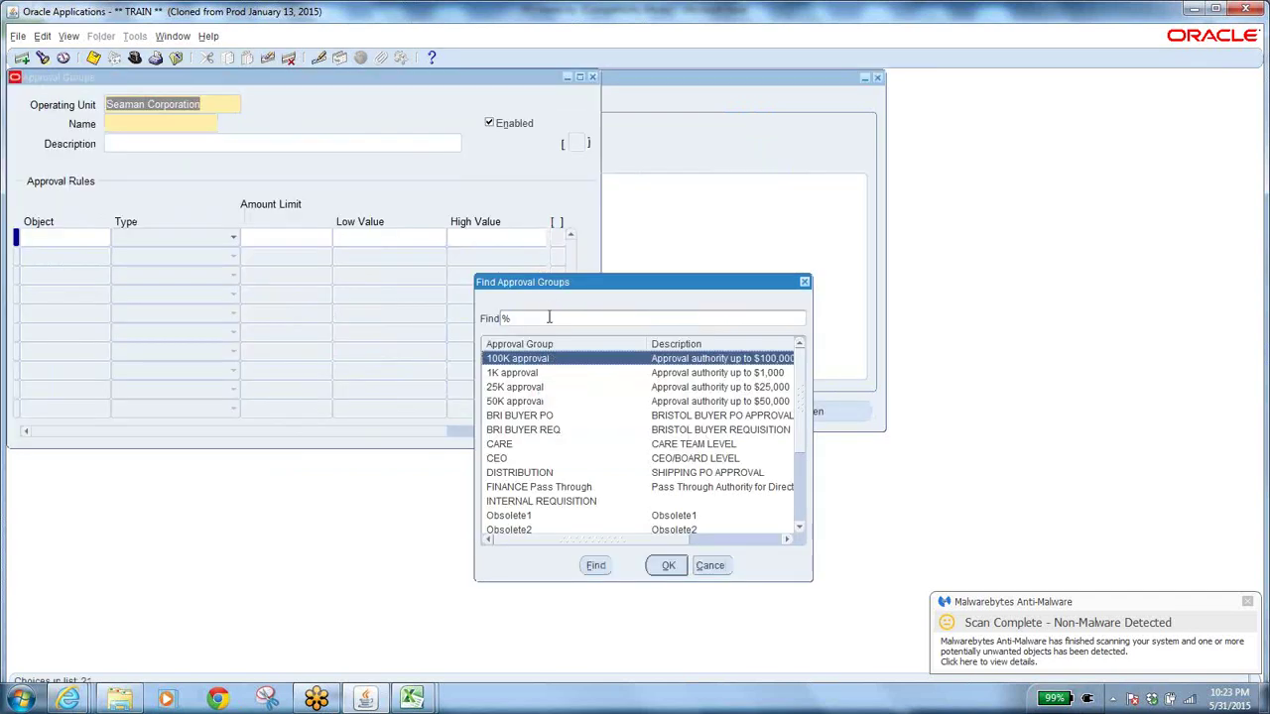
key(ctrl+v)
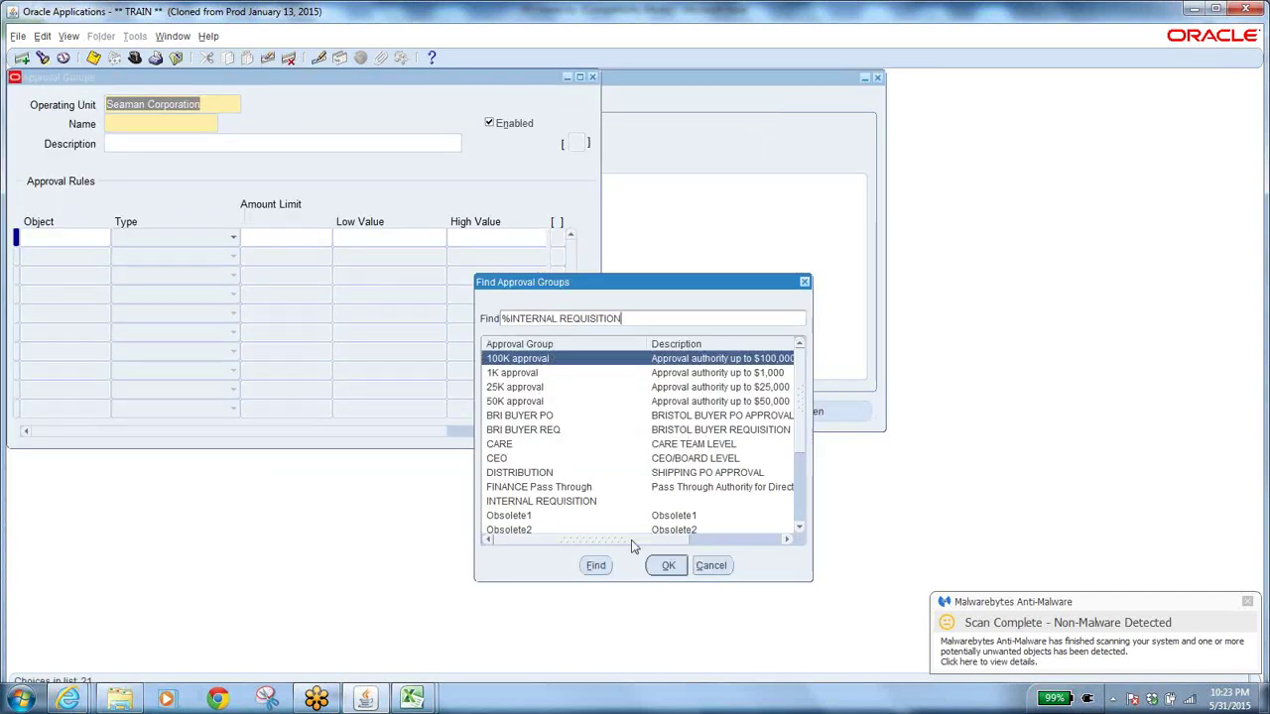
click(592, 569)
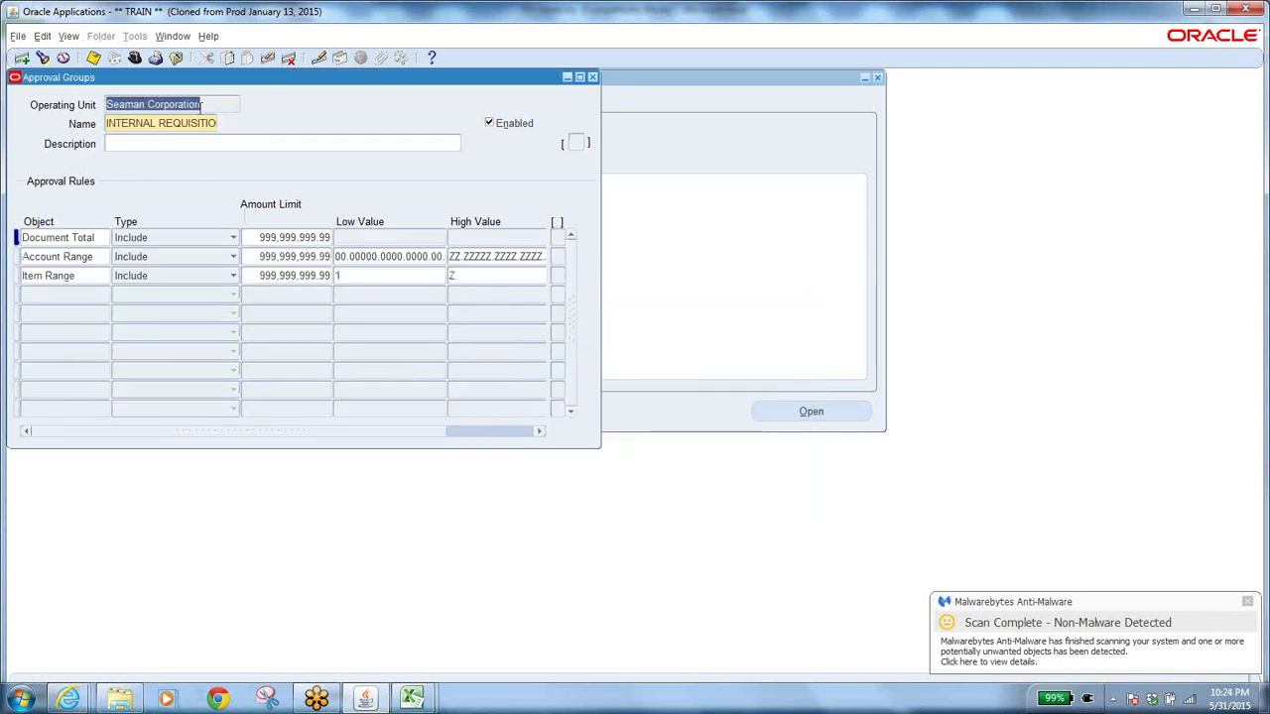
Step: Review the INTERNAL REQUISITION group's Document Total amount limit and the low and high segments of its Account Range rule
click(165, 120)
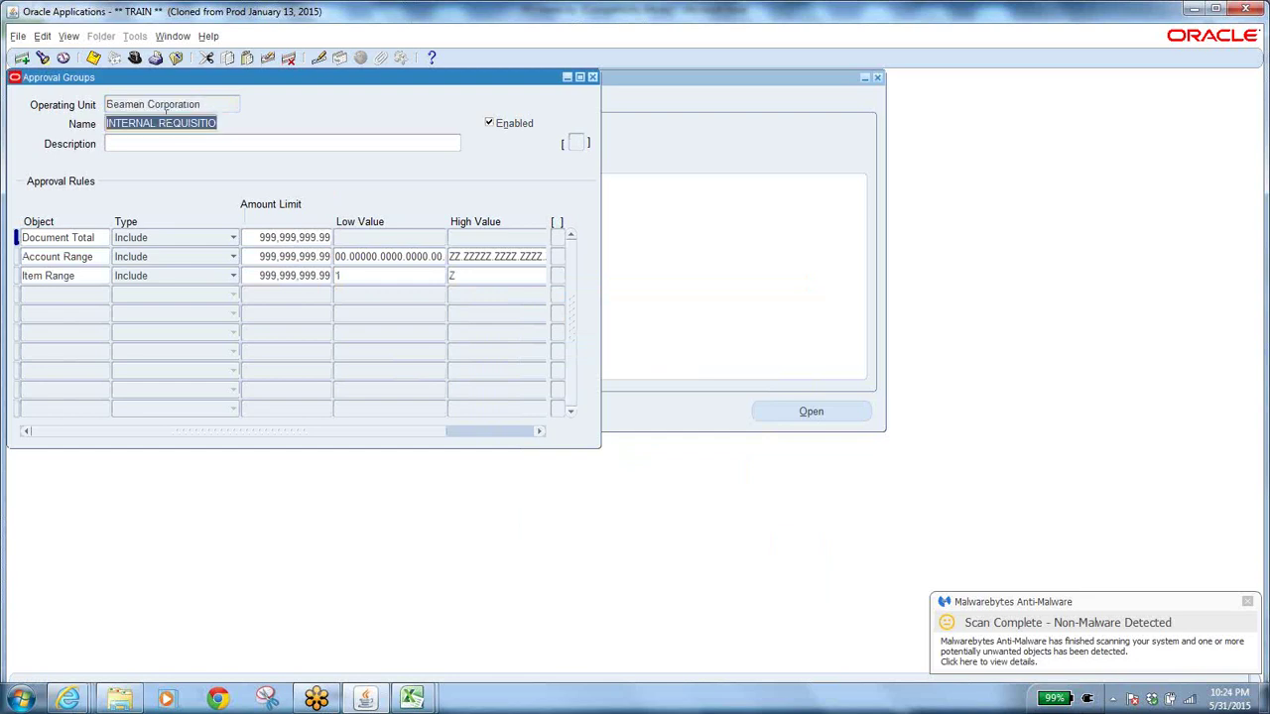
click(100, 238)
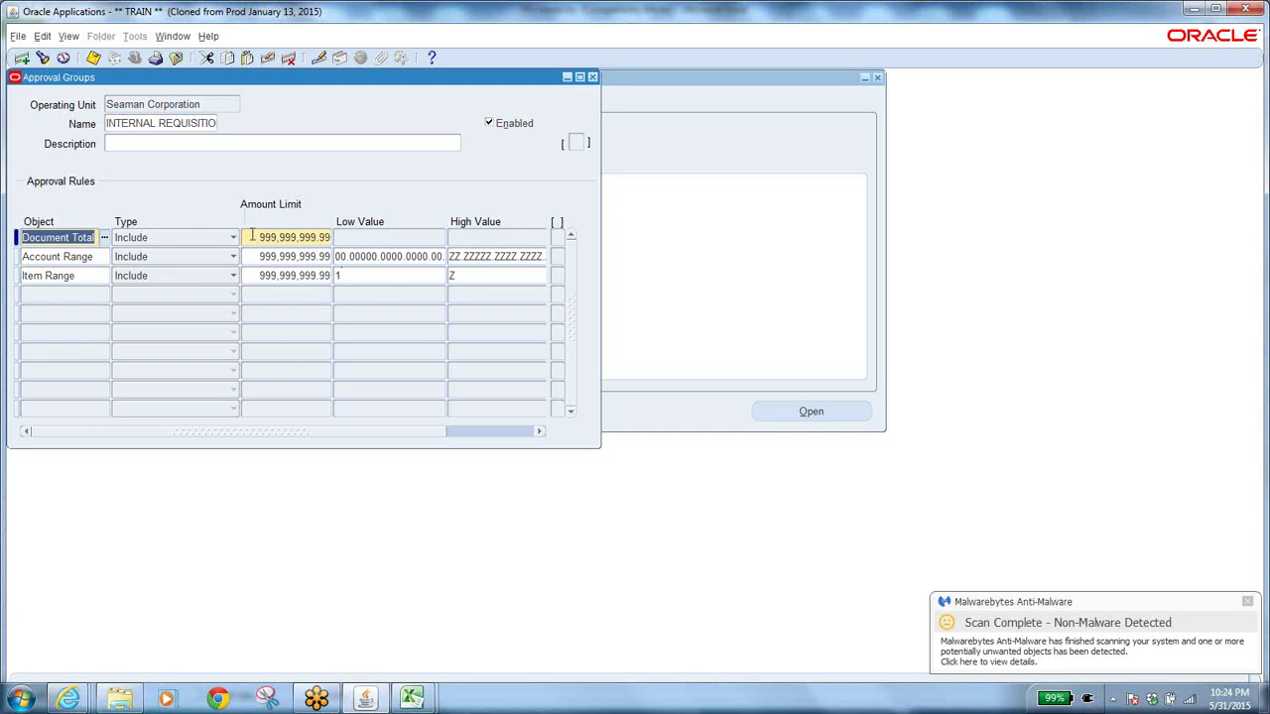
drag(253, 236, 333, 241)
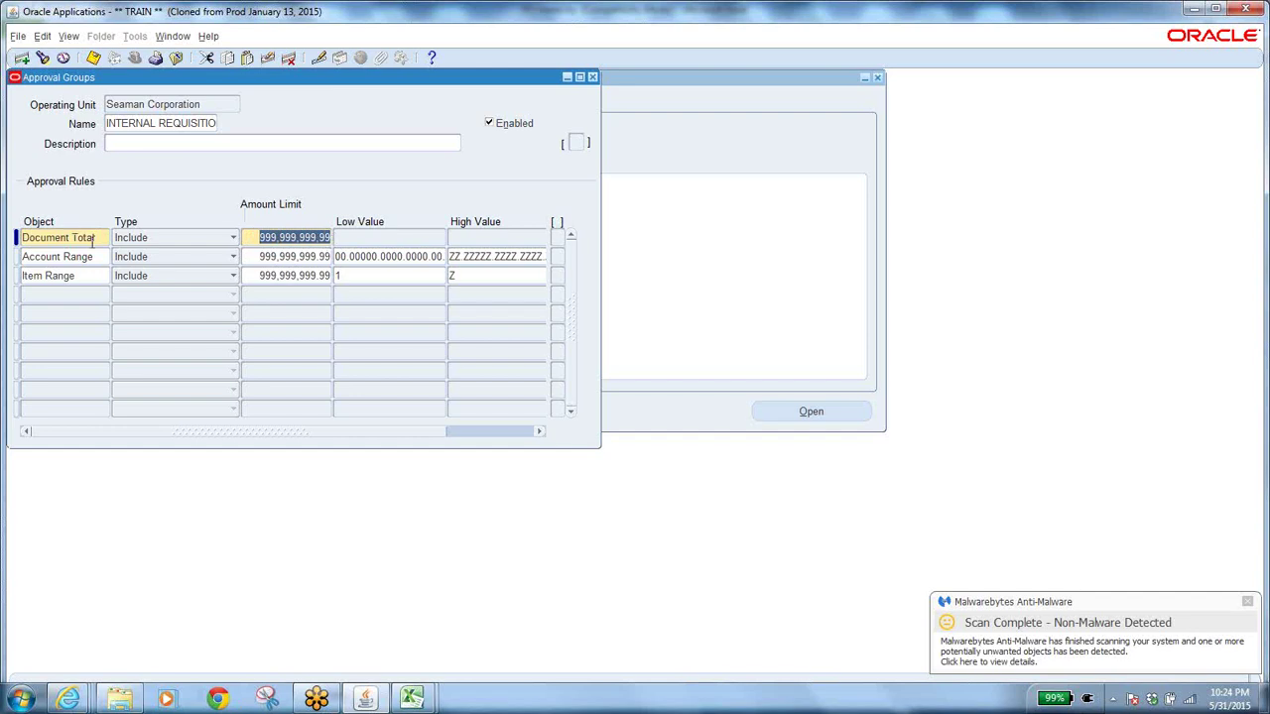
click(95, 256)
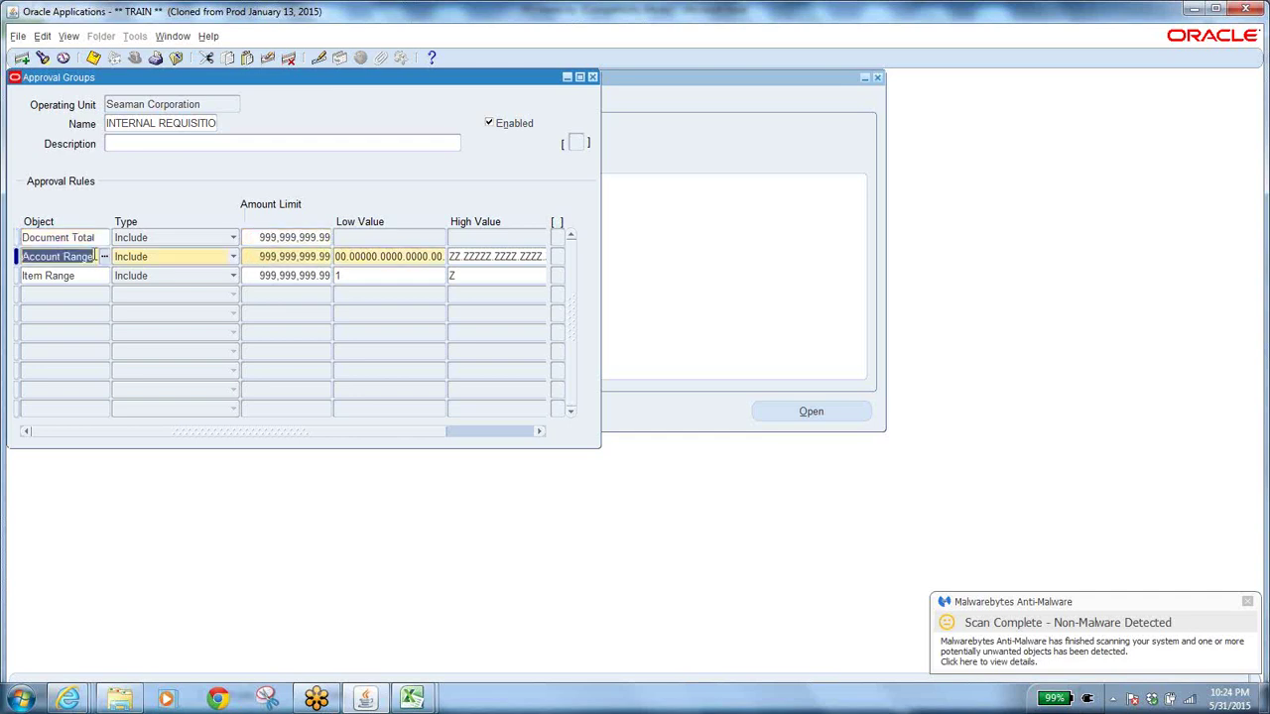
click(397, 256)
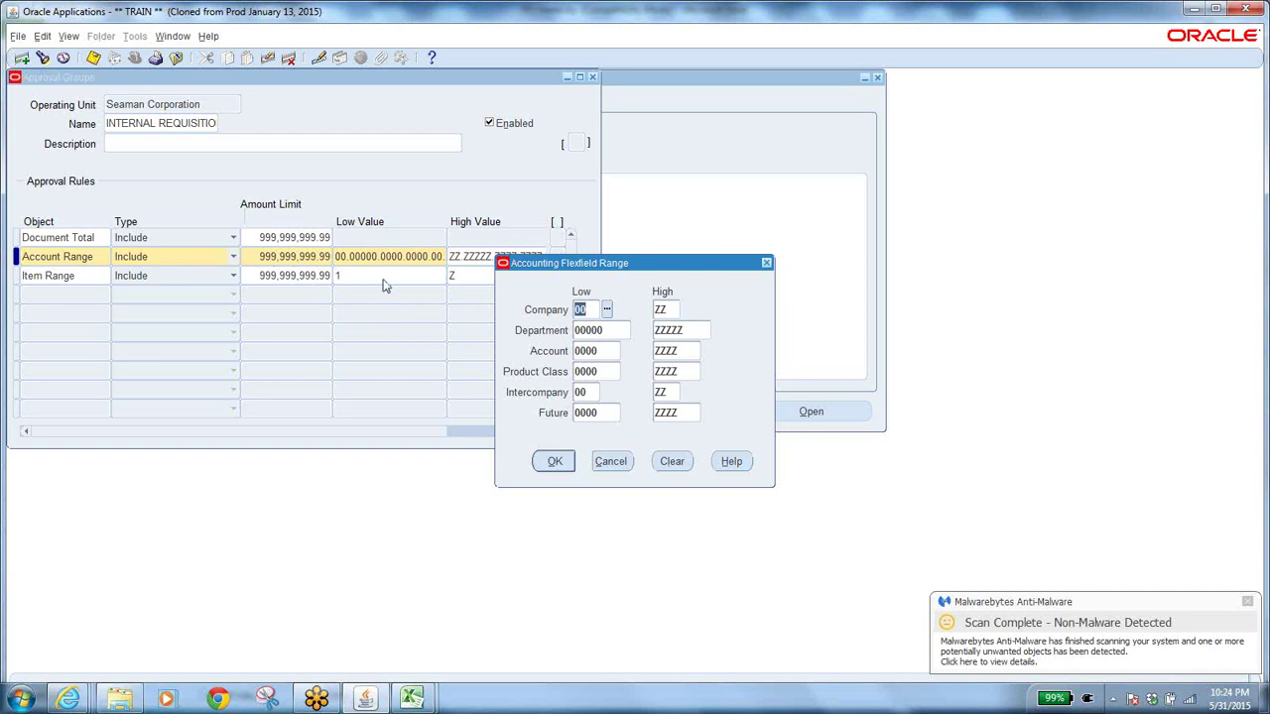
click(612, 459)
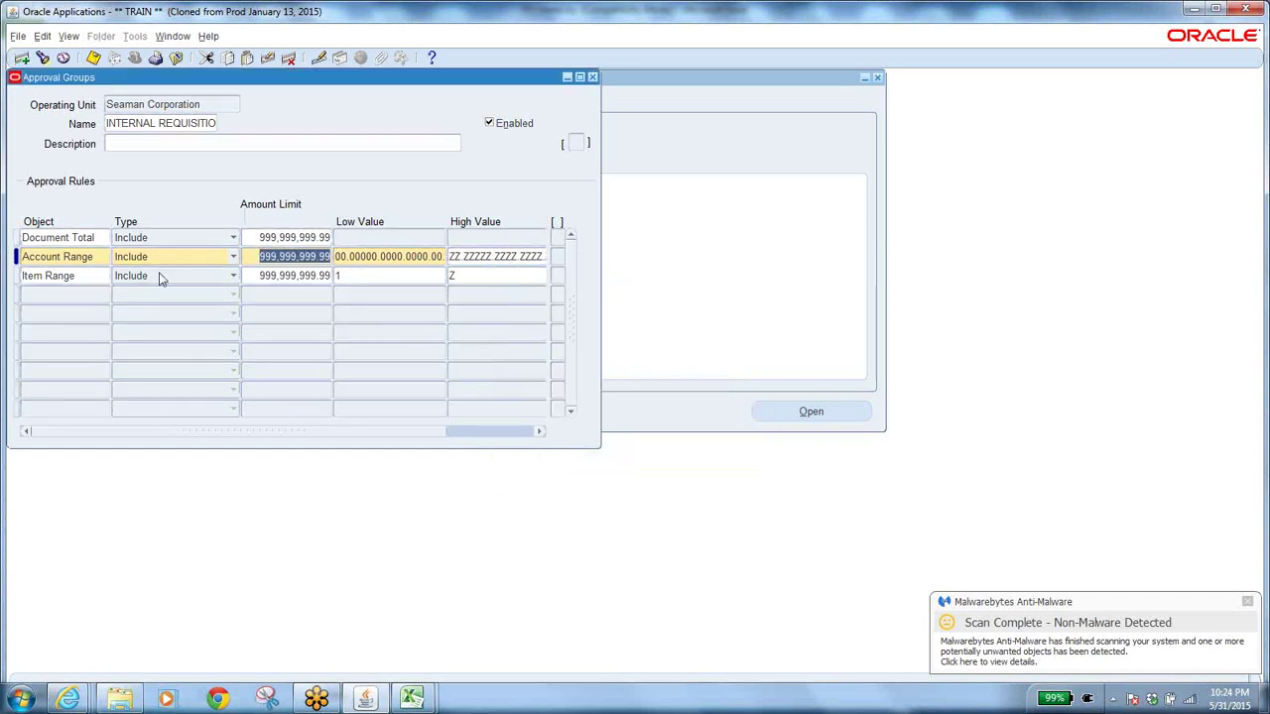
Step: View the INTERNAL REQUISITION group's Item Range low and high values and check that rule's amount limit
click(87, 274)
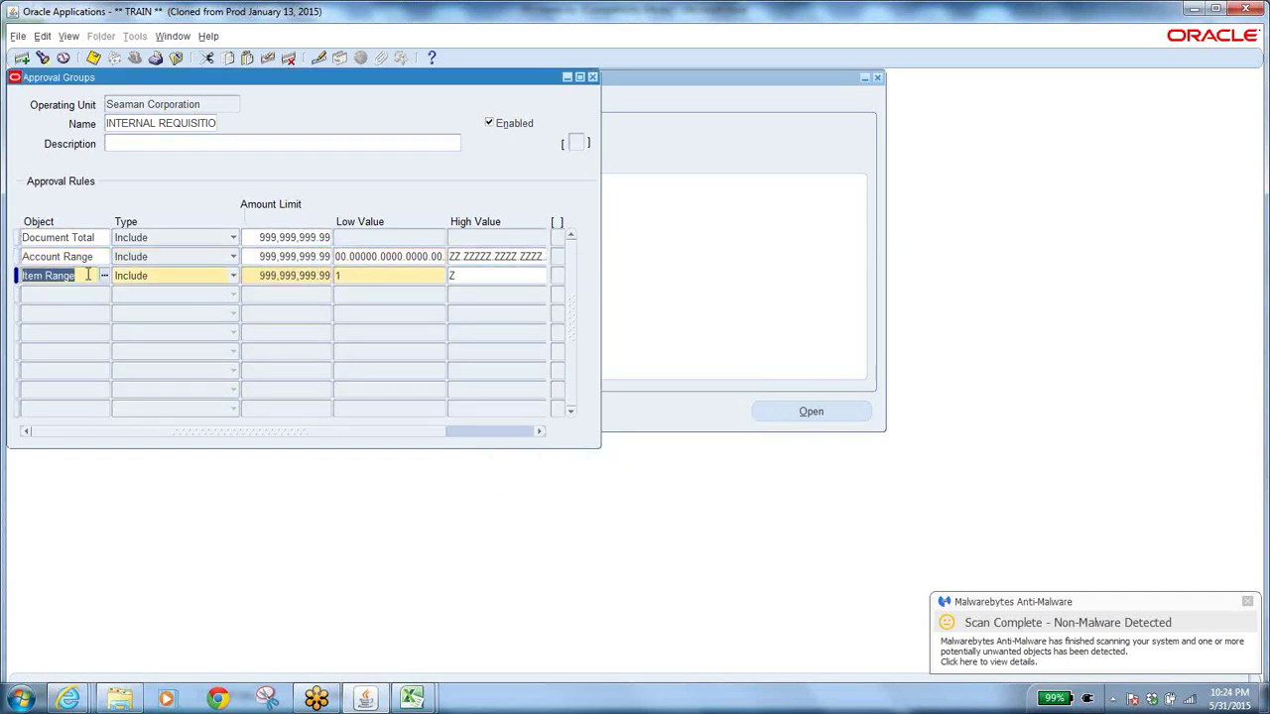
click(400, 274)
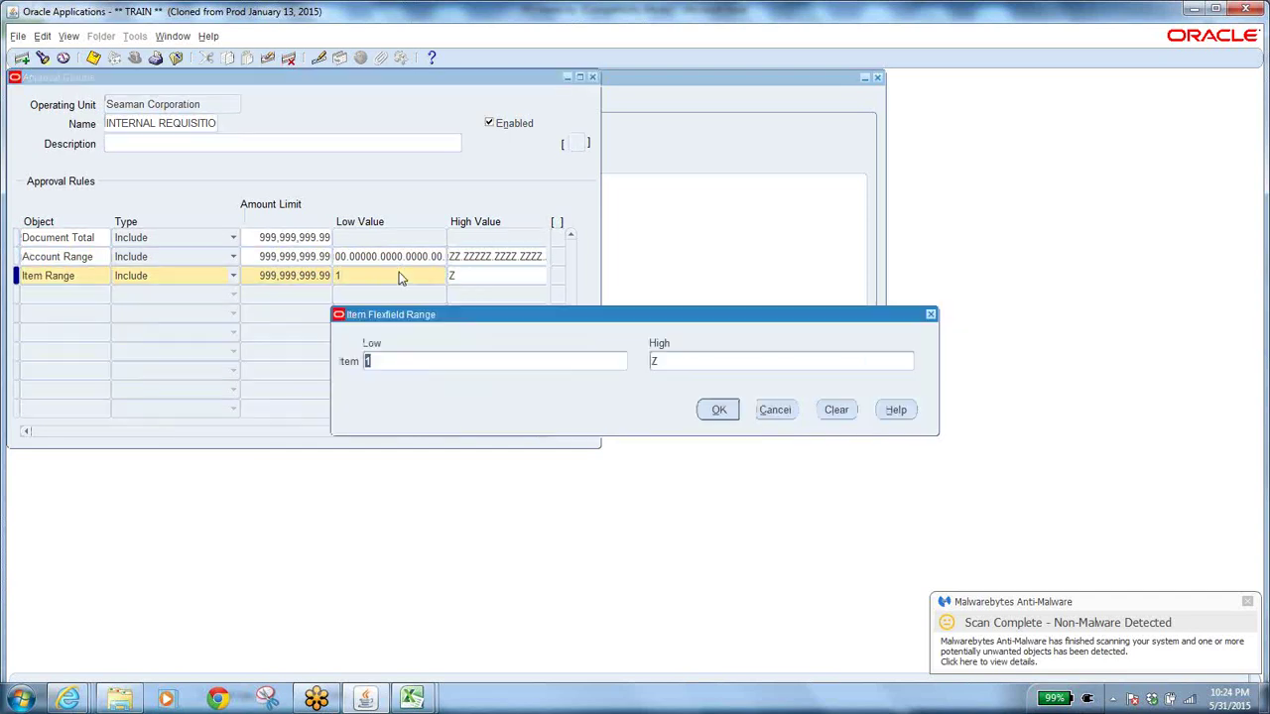
click(721, 409)
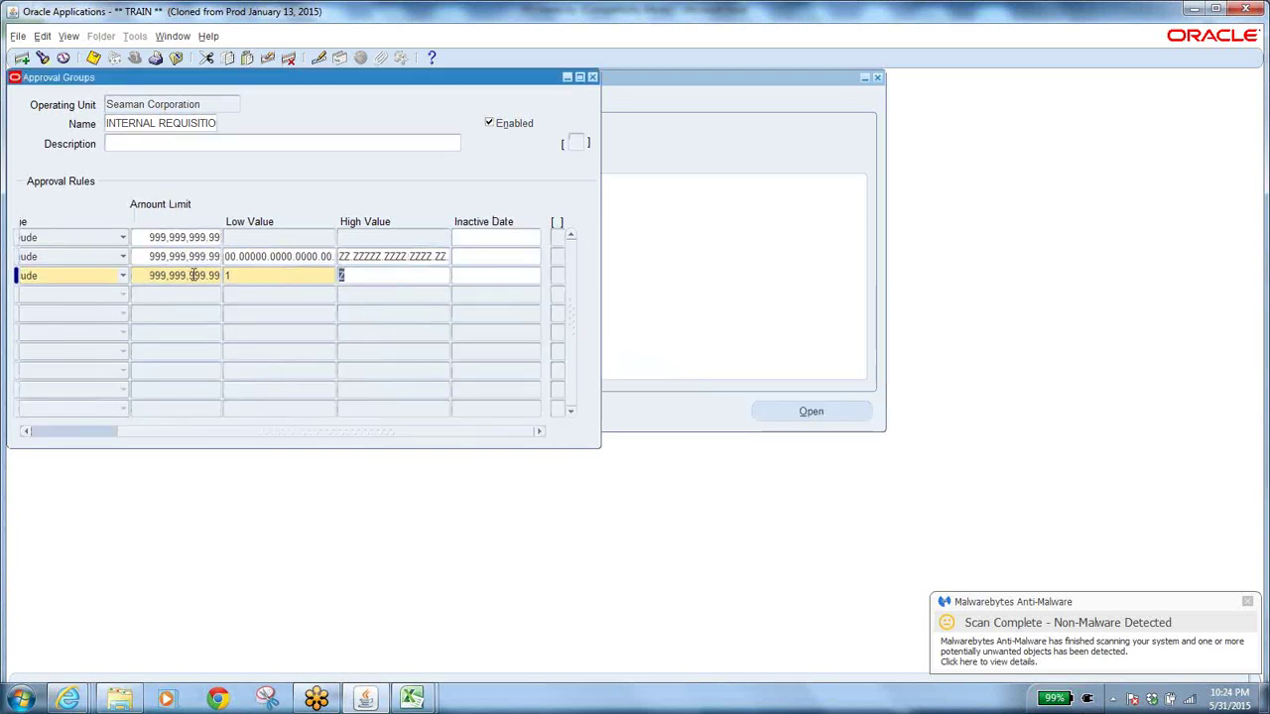
key(shift+Tab)
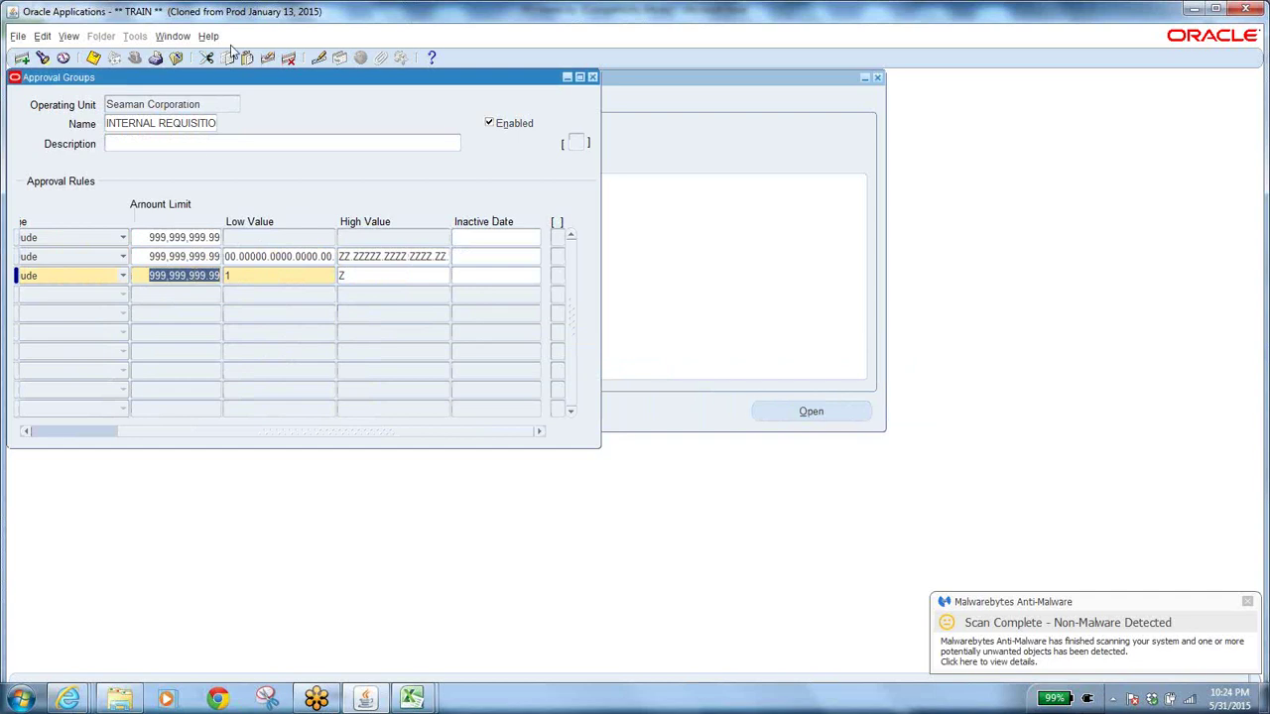
Step: Close the Approval Groups form, switch to the PO hierarchy workbook in Excel and copy the BRI BUYER REQ group name from cell E19
click(175, 57)
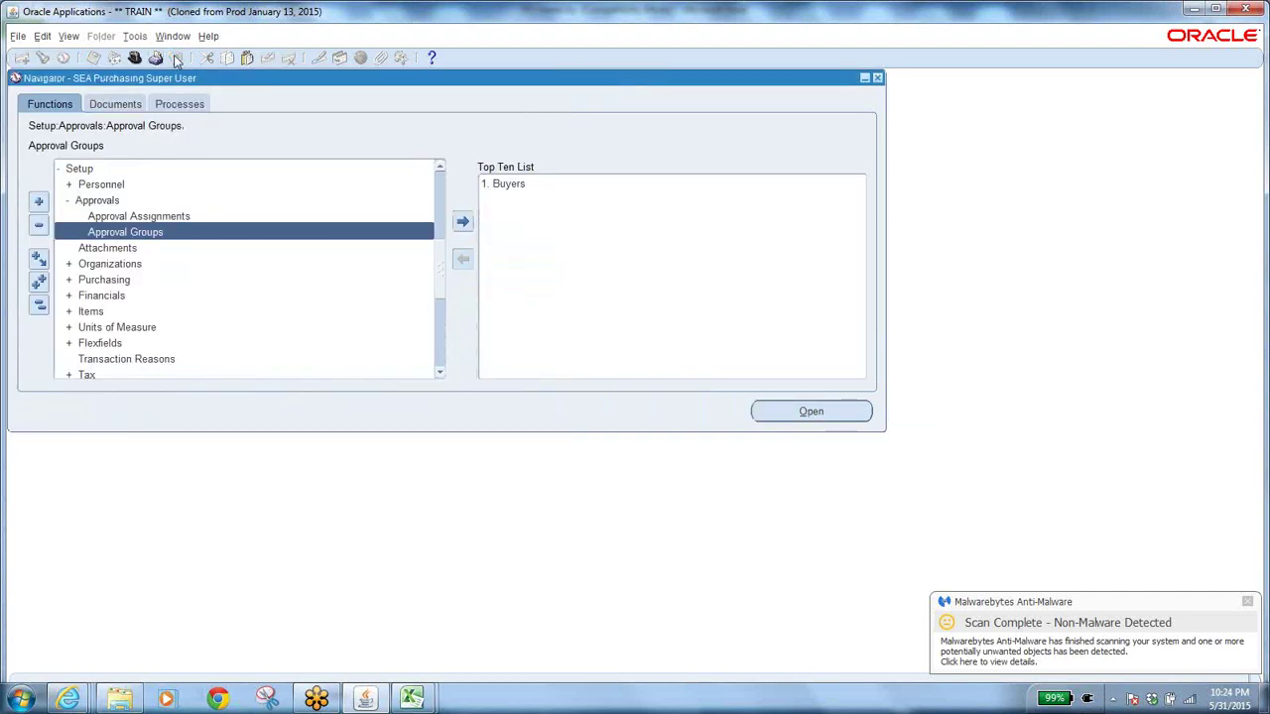
click(412, 699)
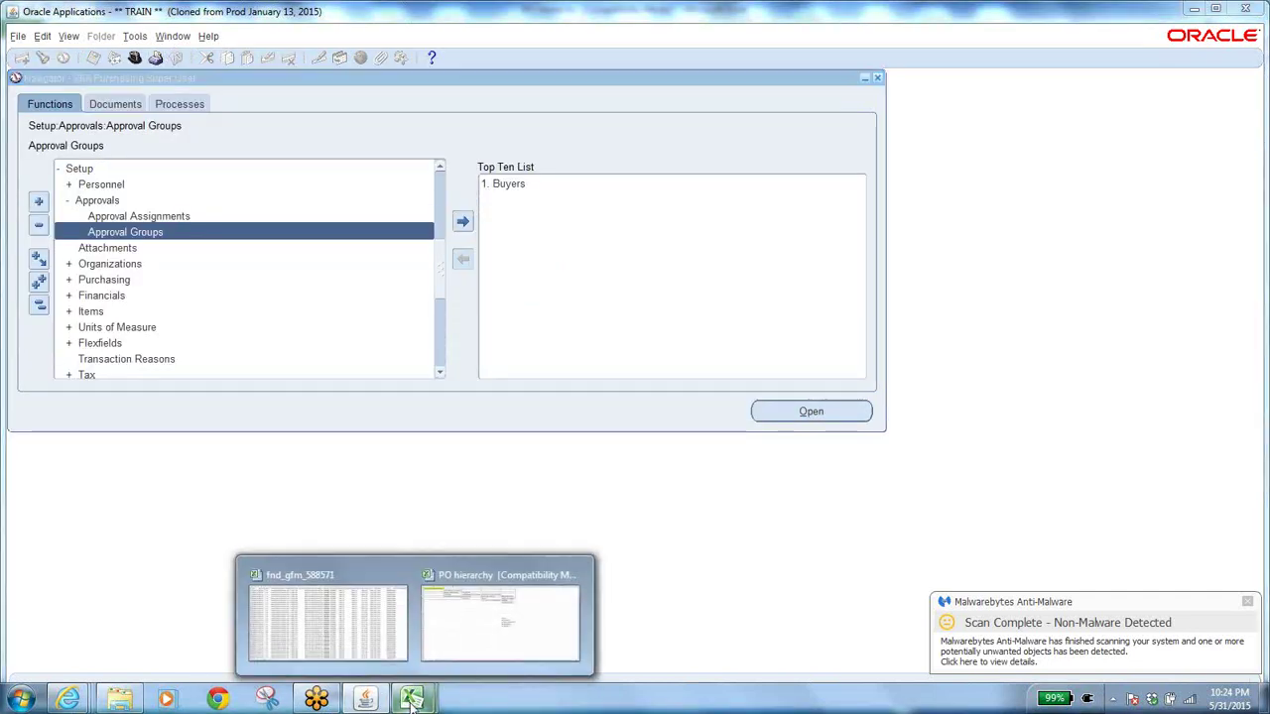
click(527, 581)
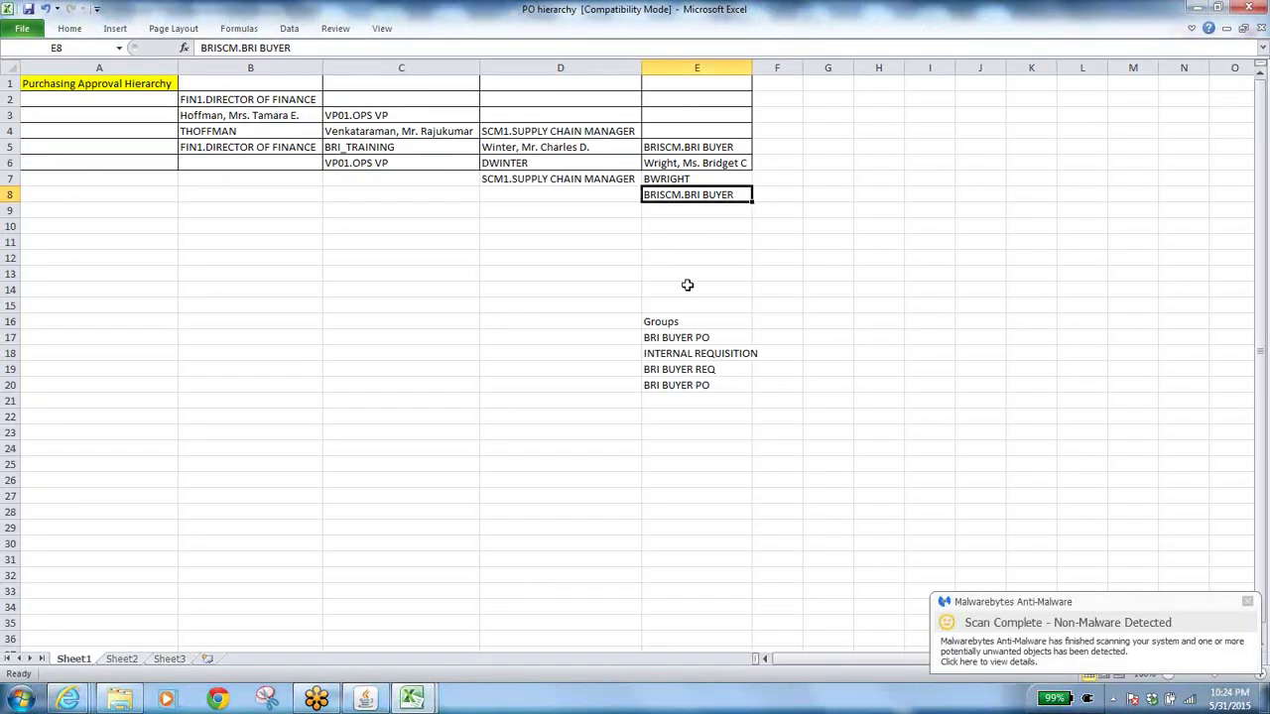
click(717, 357)
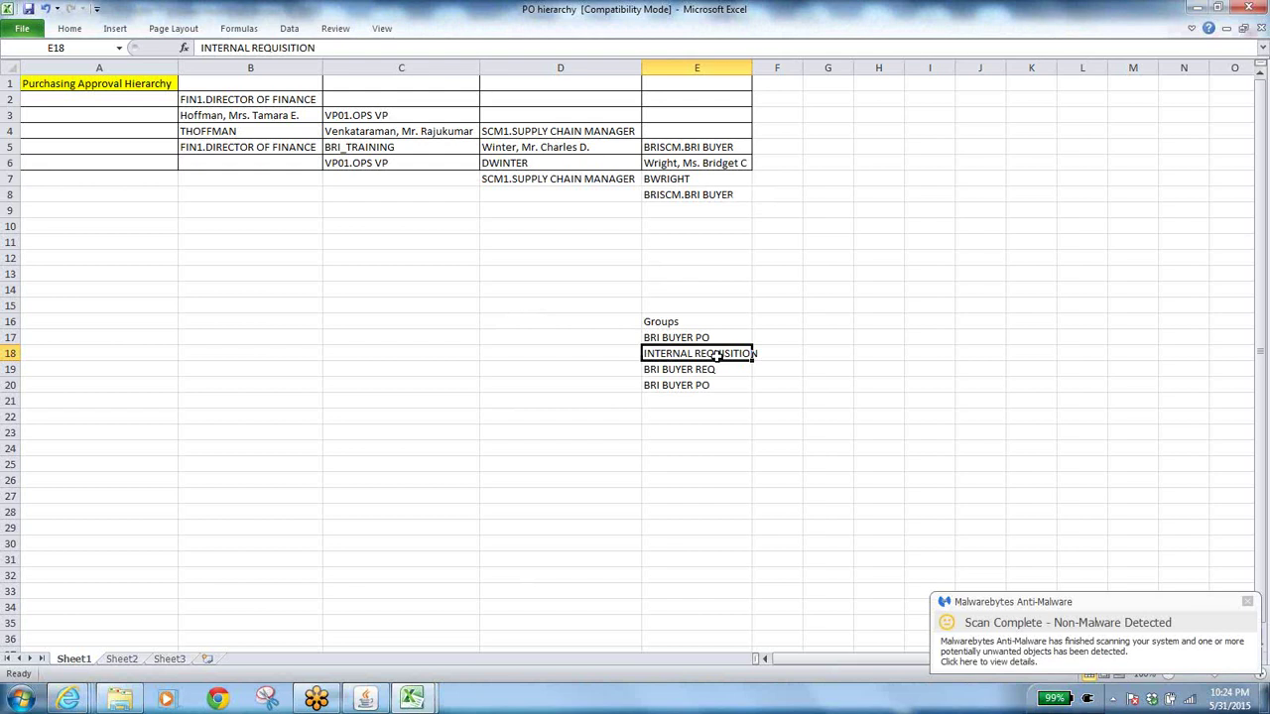
click(701, 369)
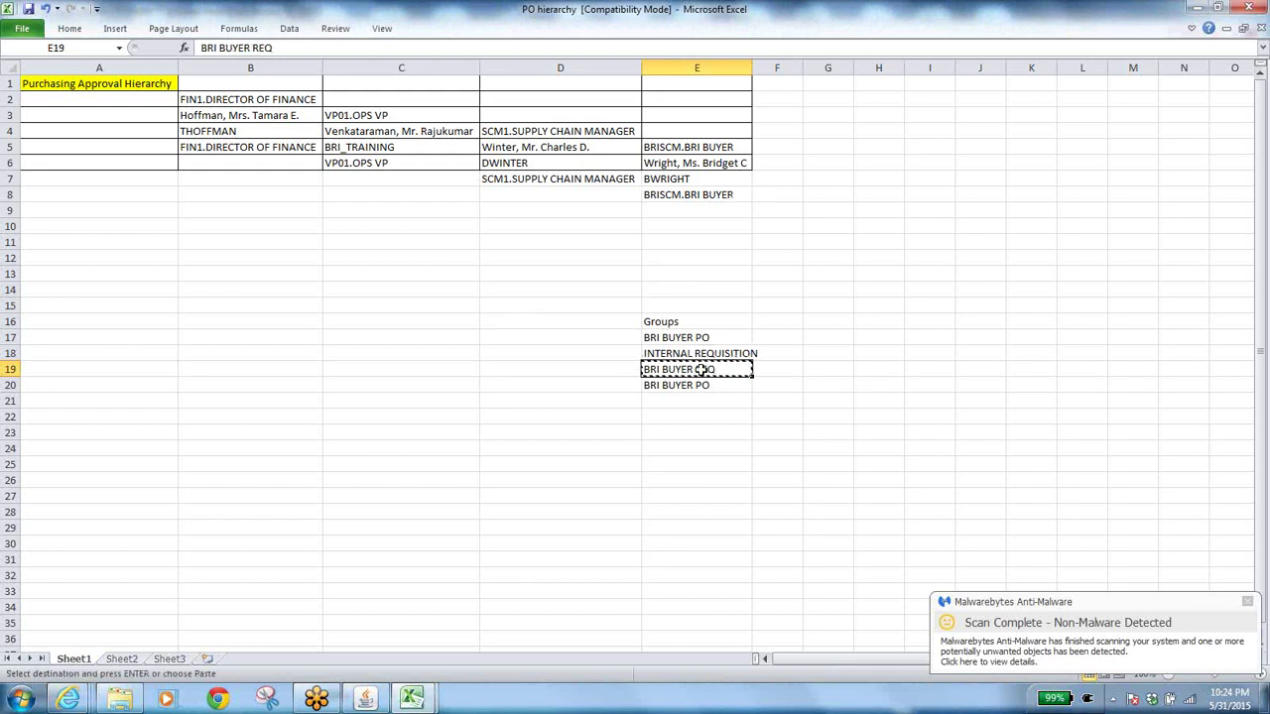
Step: Switch back to Oracle Applications, open the Approval Groups form and load the BRI BUYER REQ group
key(alt+Tab)
double_click(177, 237)
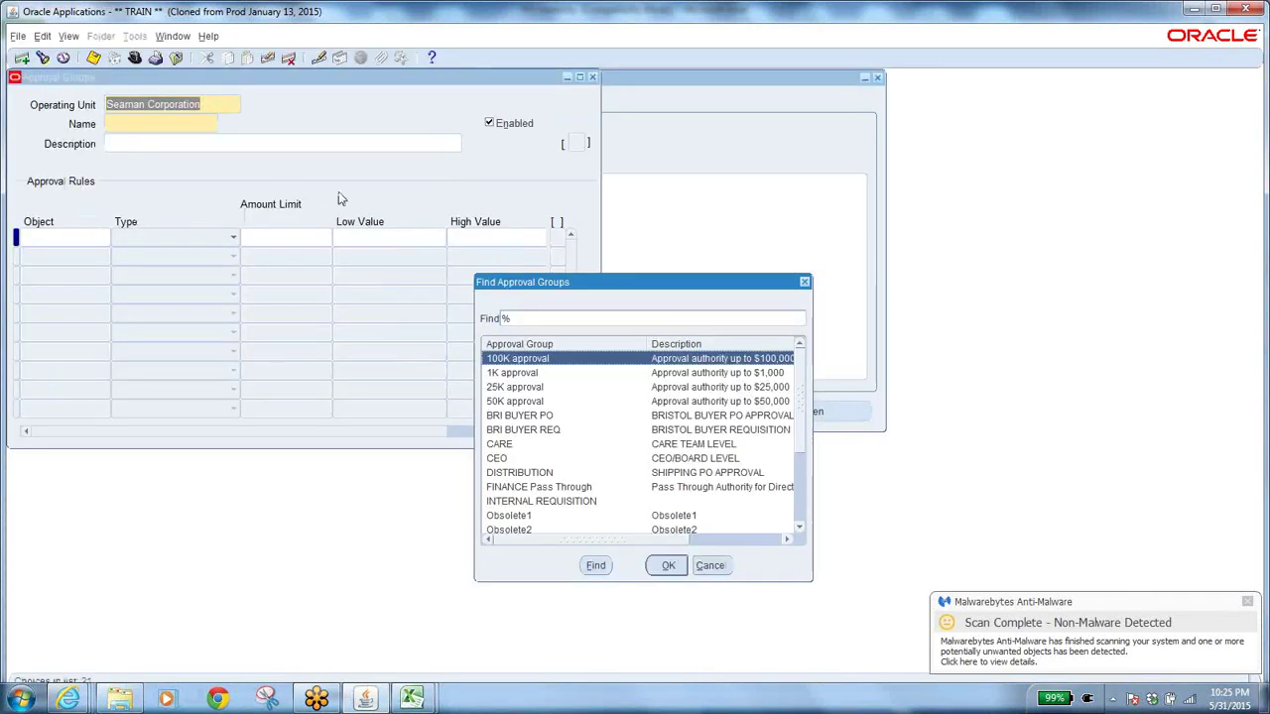
text(bri buyer req)
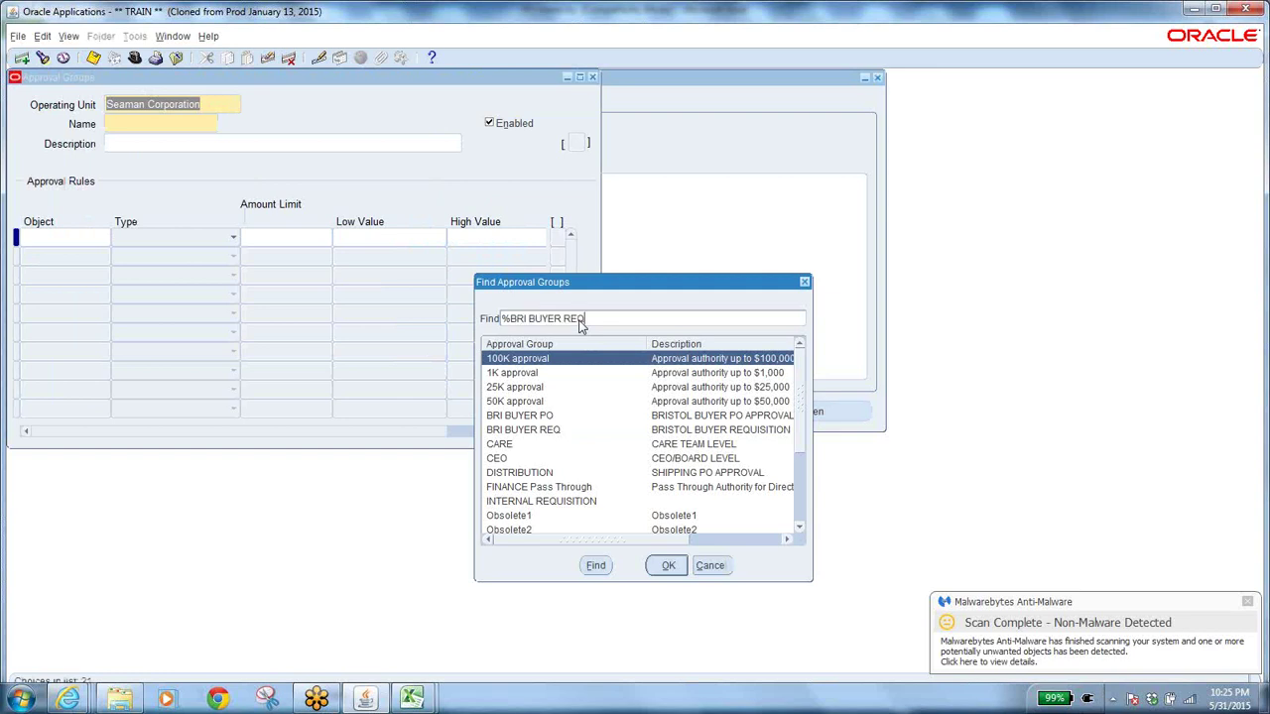
click(595, 567)
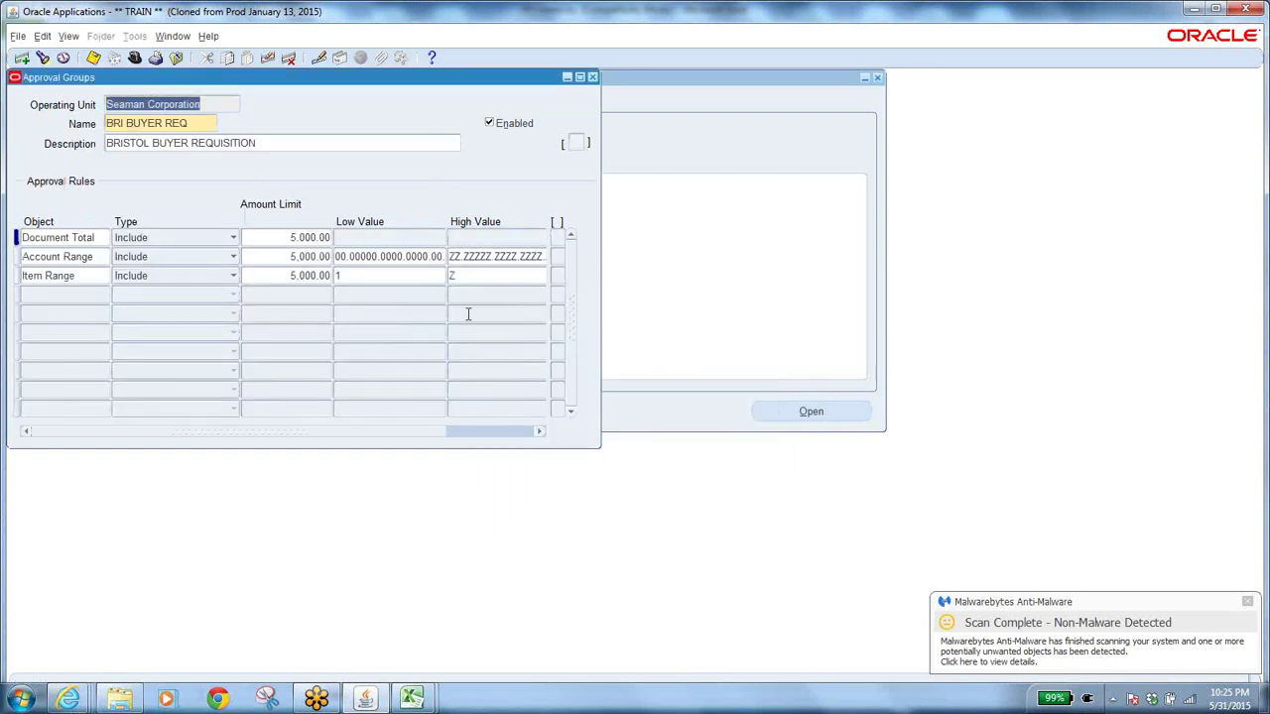
Step: Review the BRI BUYER REQ group's Document Total amount limit and the low and high segments of its Account Range rule
click(99, 237)
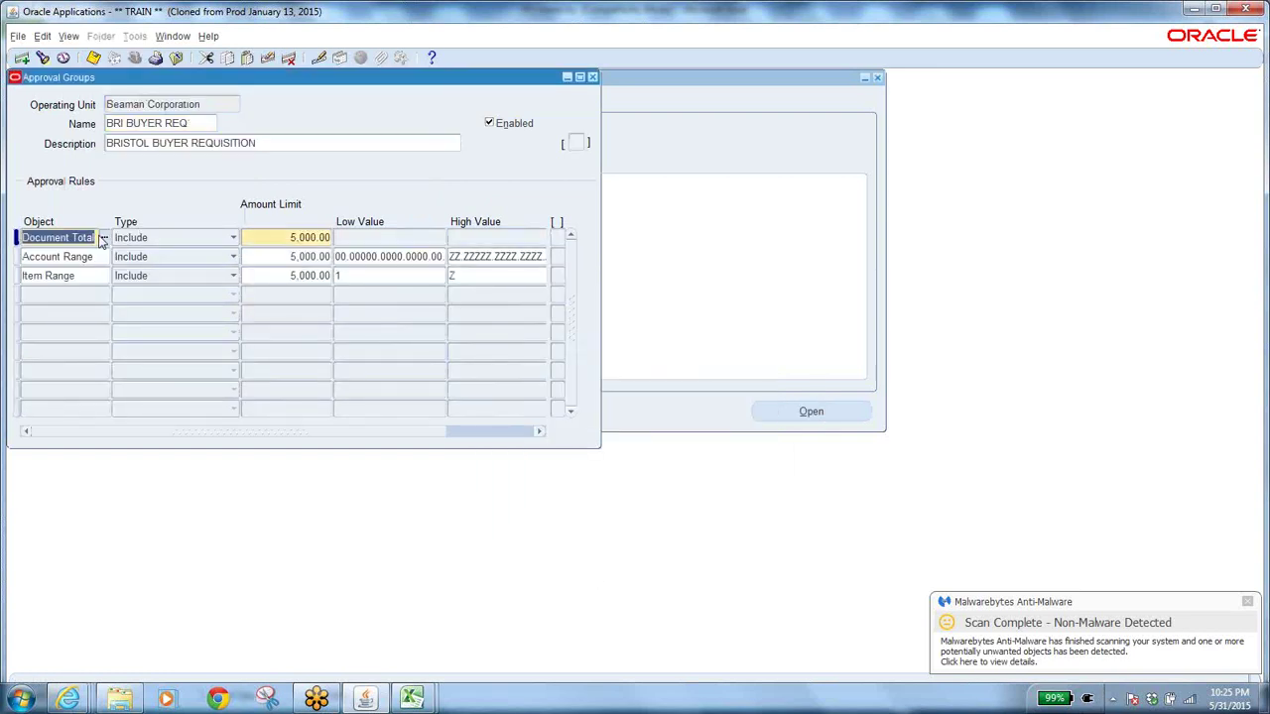
click(188, 124)
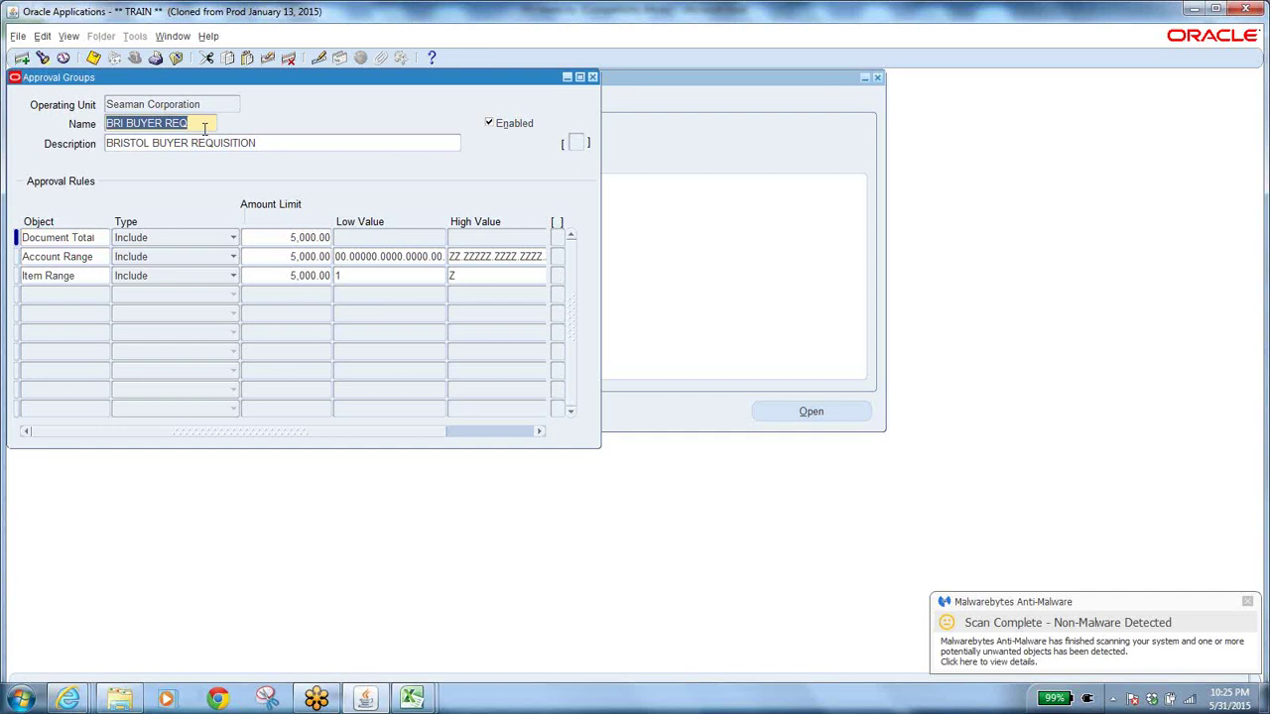
click(96, 238)
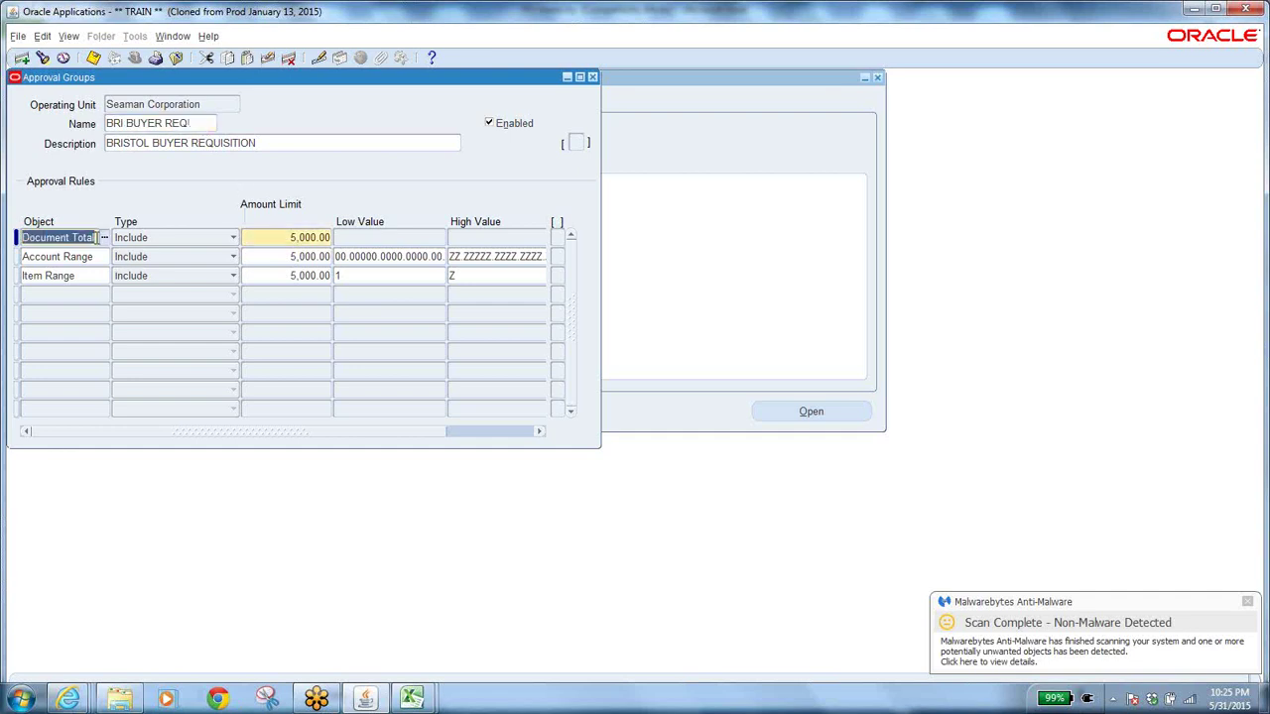
click(281, 236)
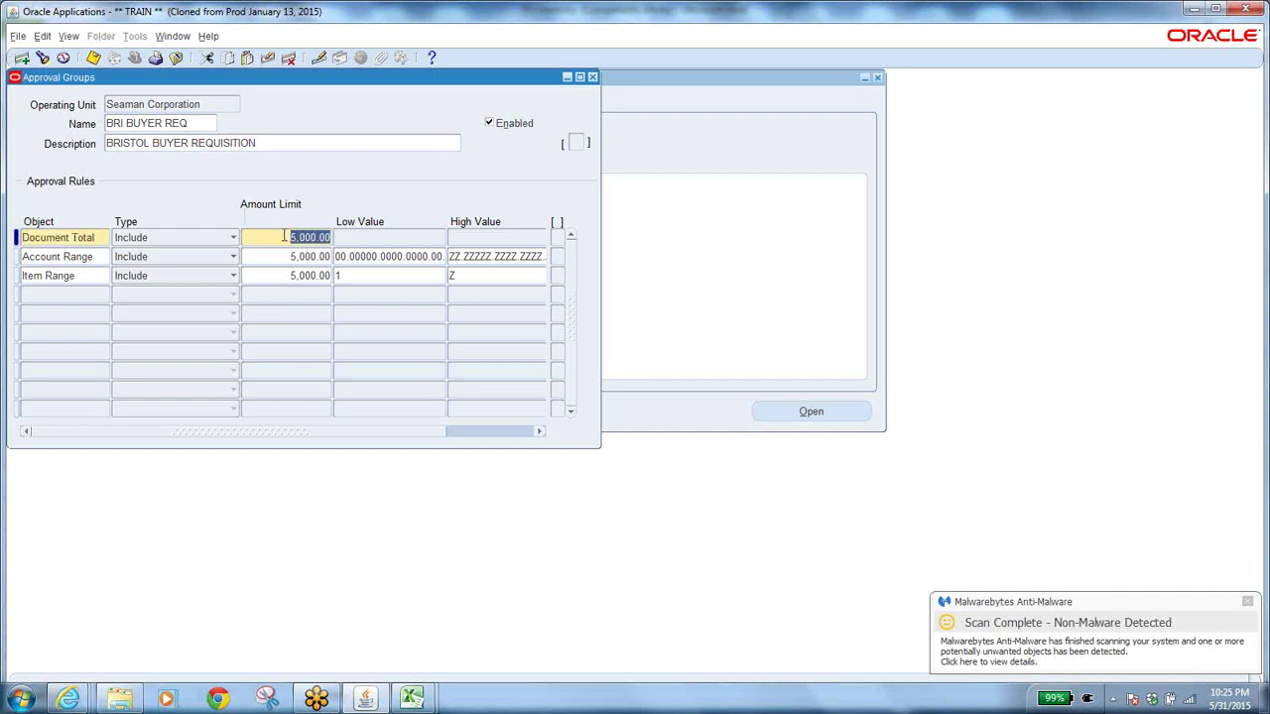
click(103, 257)
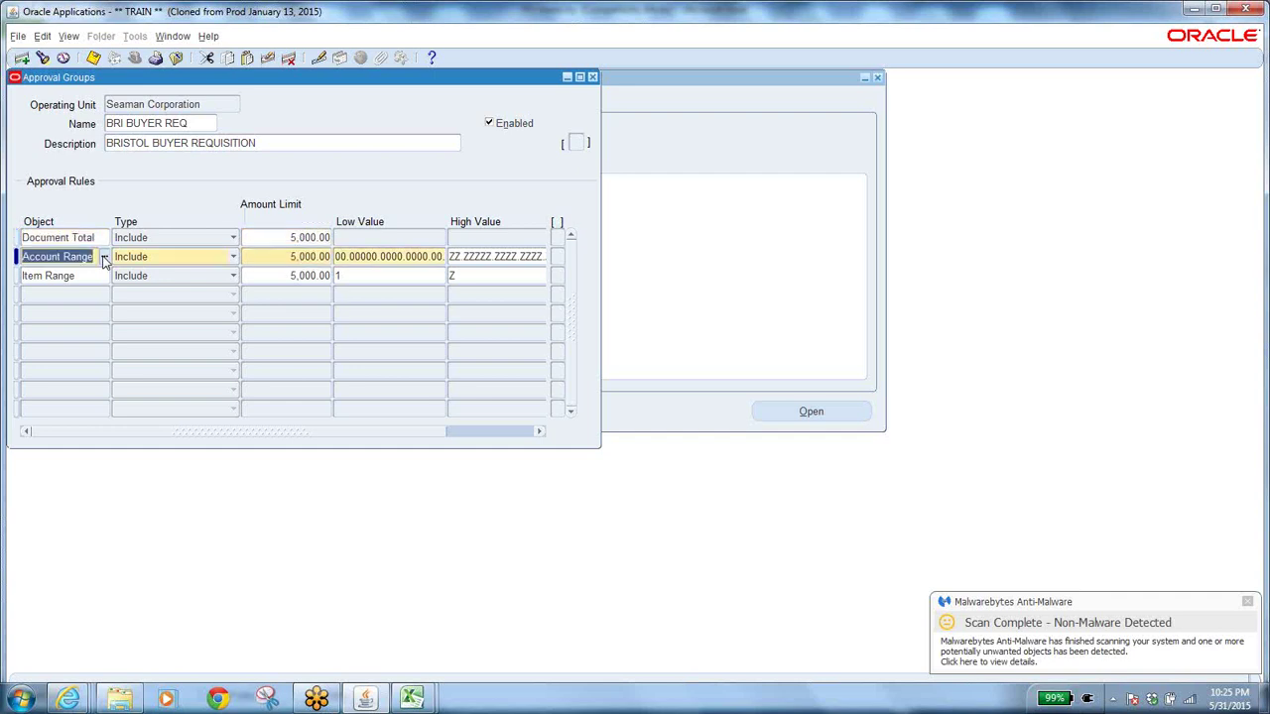
click(309, 256)
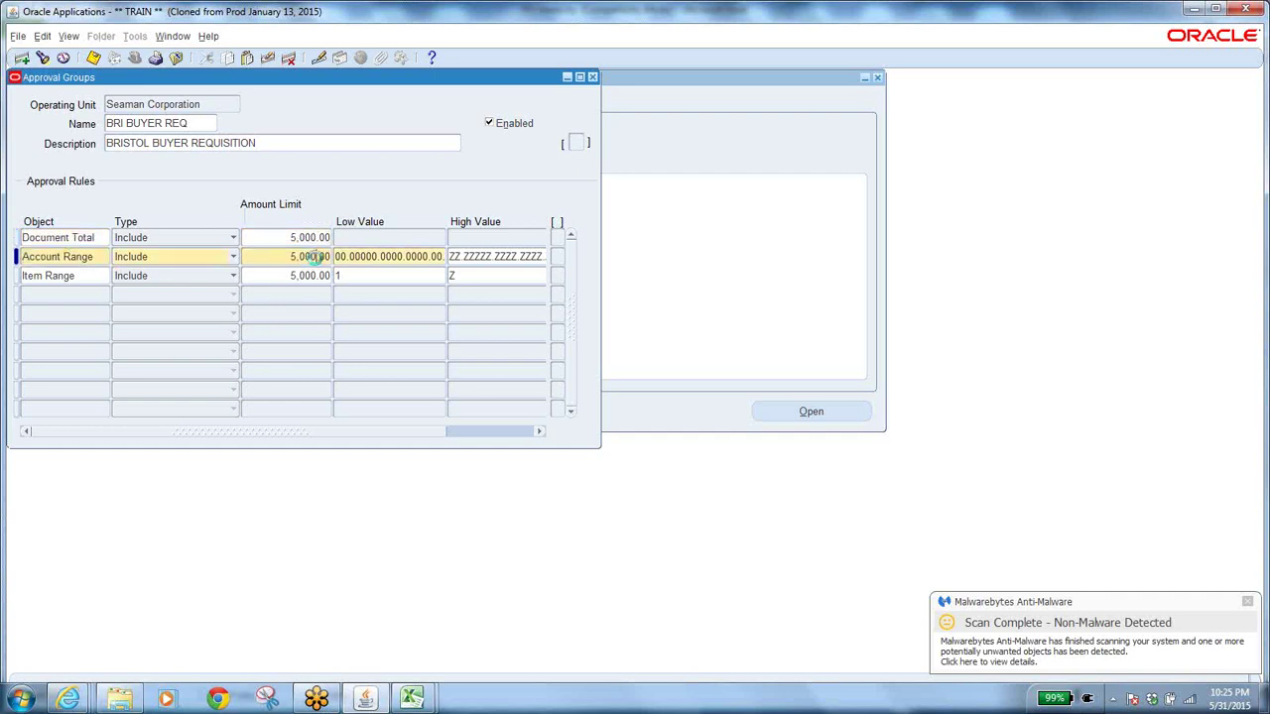
click(439, 256)
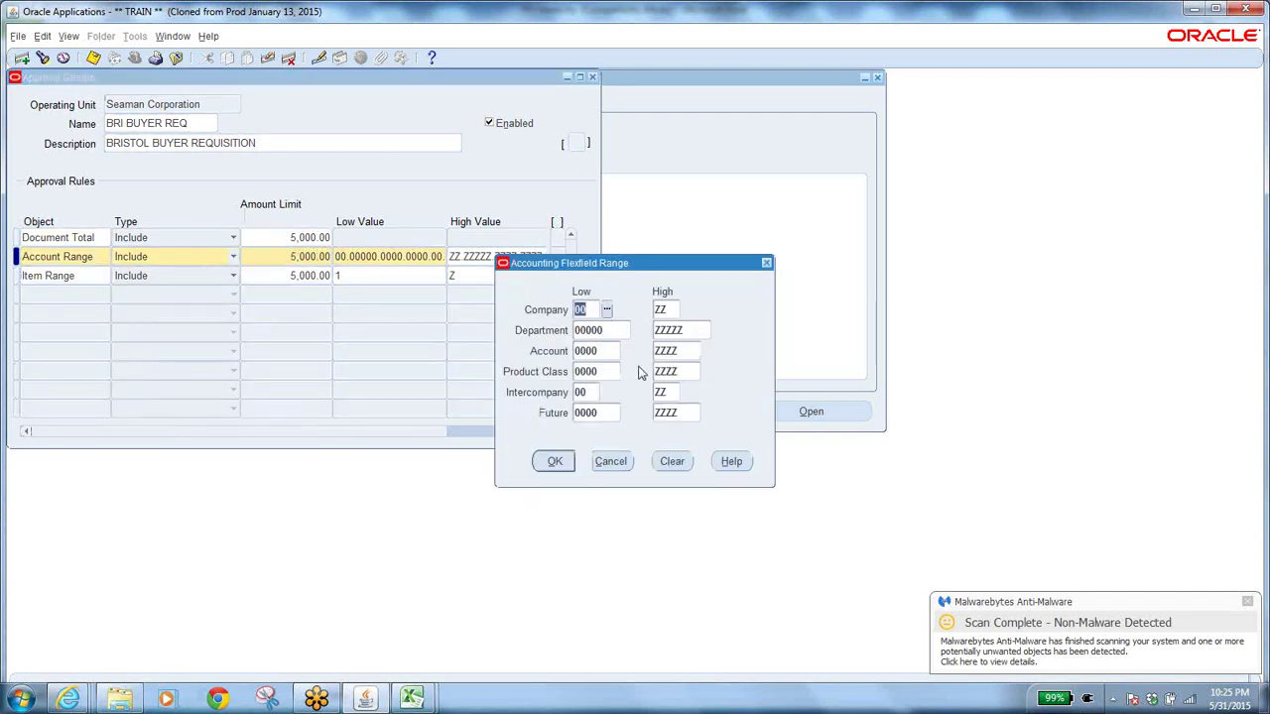
click(613, 461)
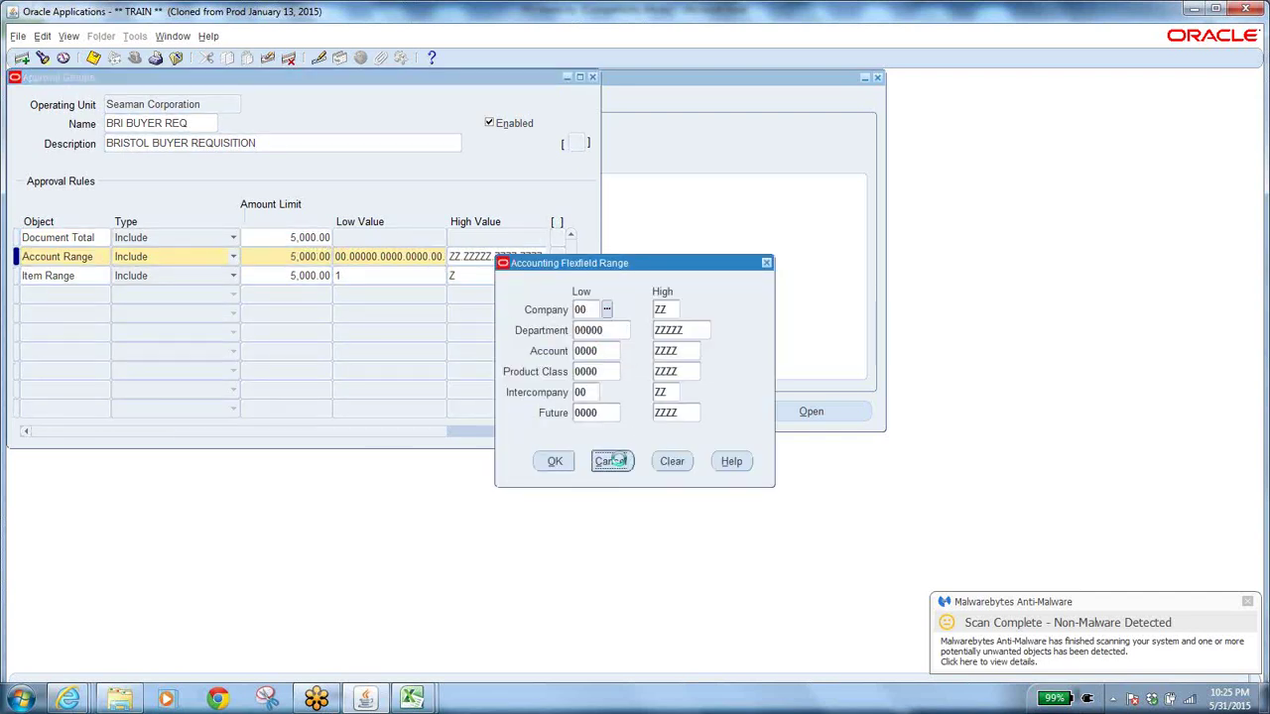
Step: View the low and high values of the BRI BUYER REQ group's Item Range rule
click(88, 275)
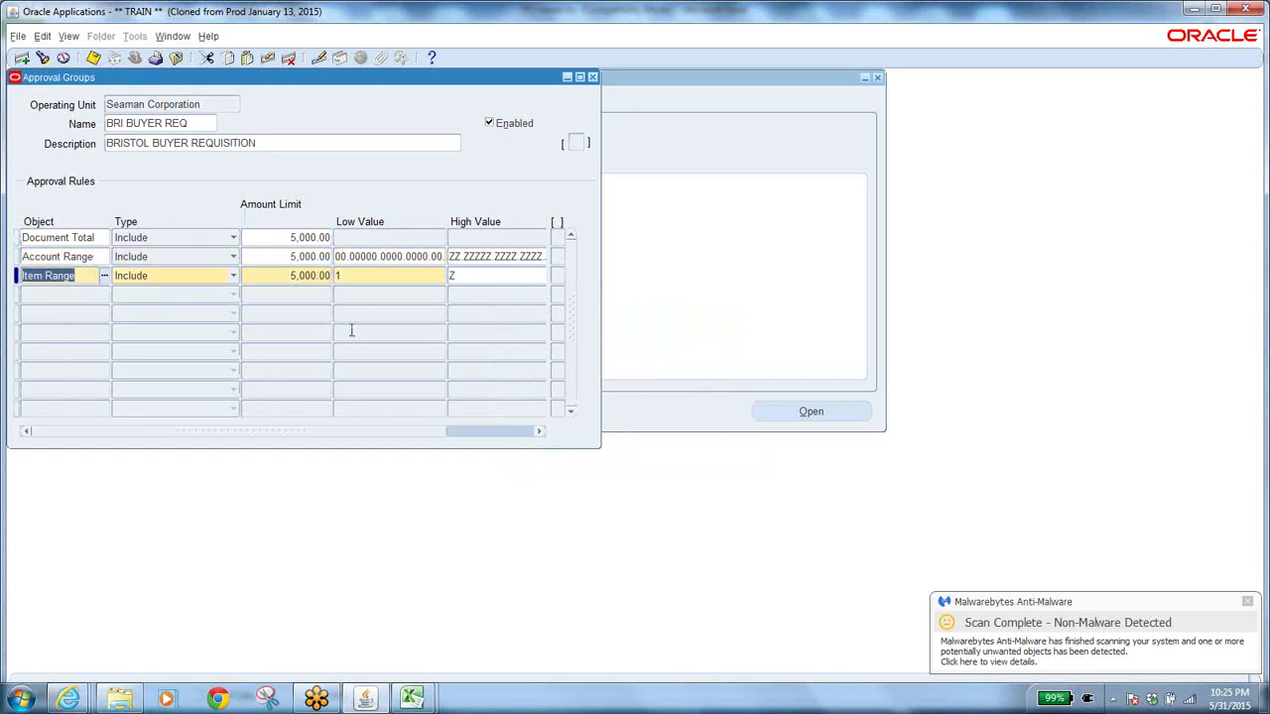
click(368, 277)
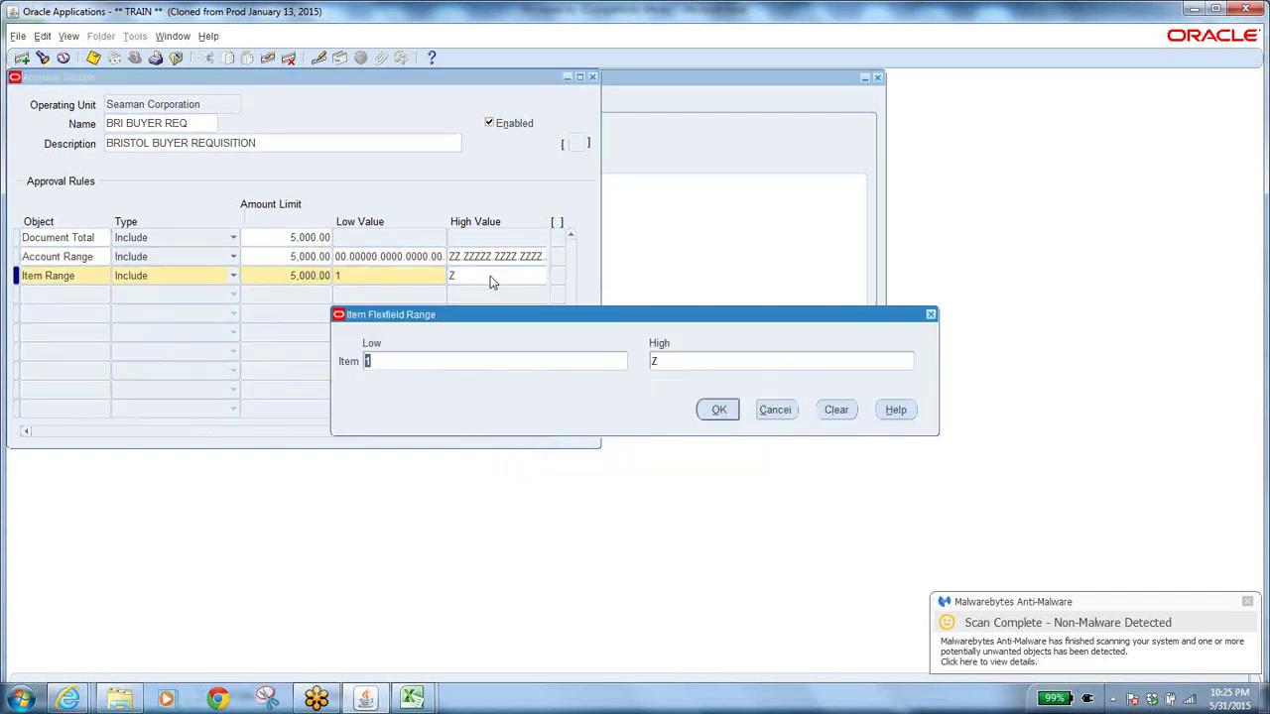
click(781, 413)
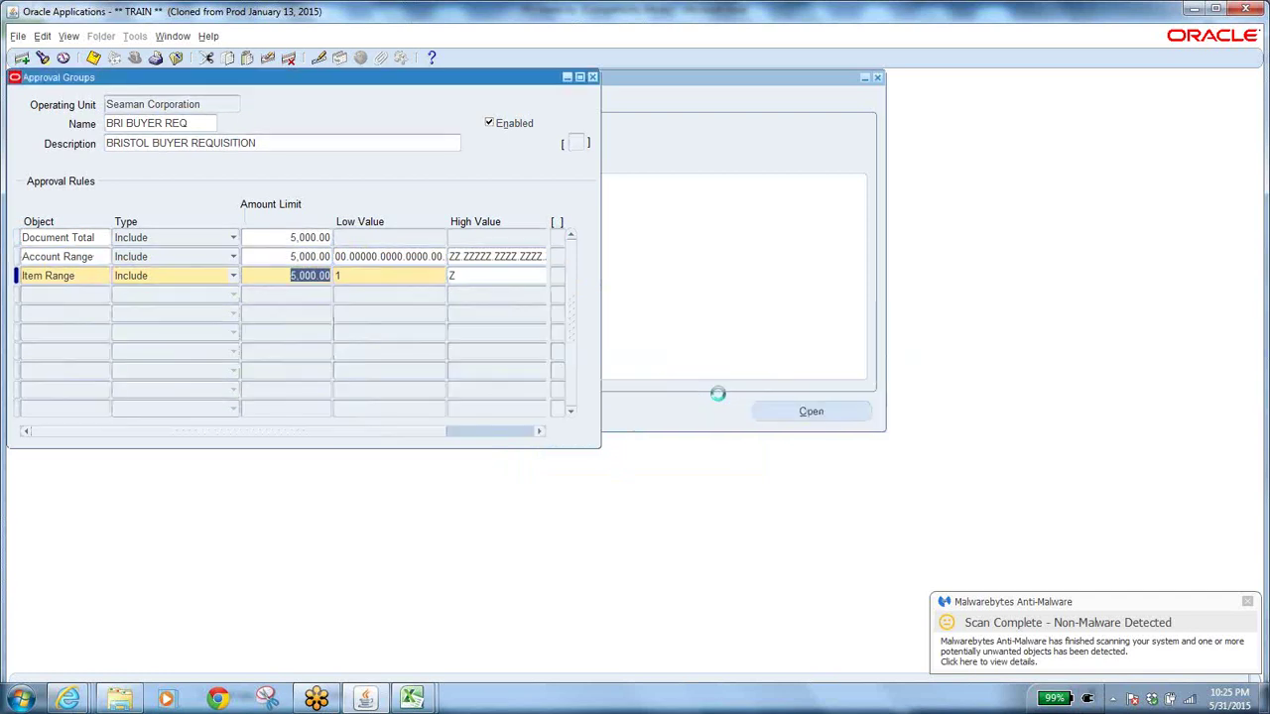
click(200, 121)
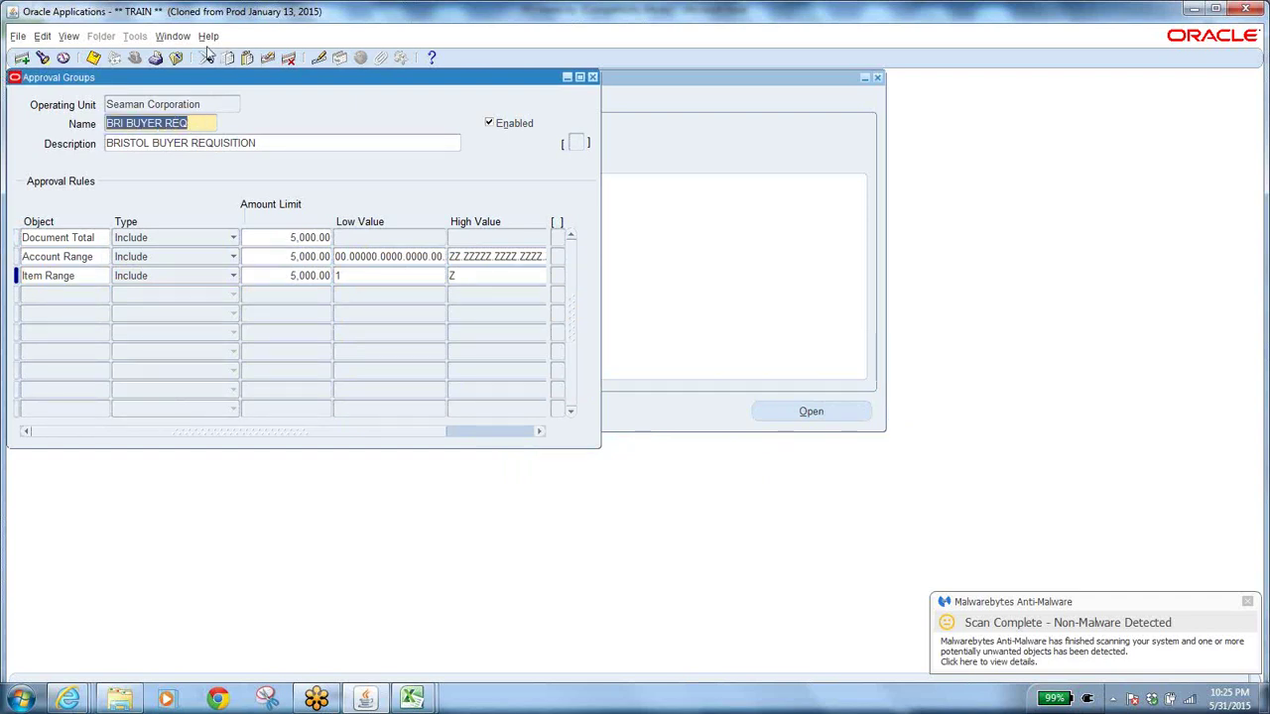
Step: Close the Approval Groups form and review the groups listed for BRISCM.BRI BUYER in the PO hierarchy workbook in Excel
click(176, 58)
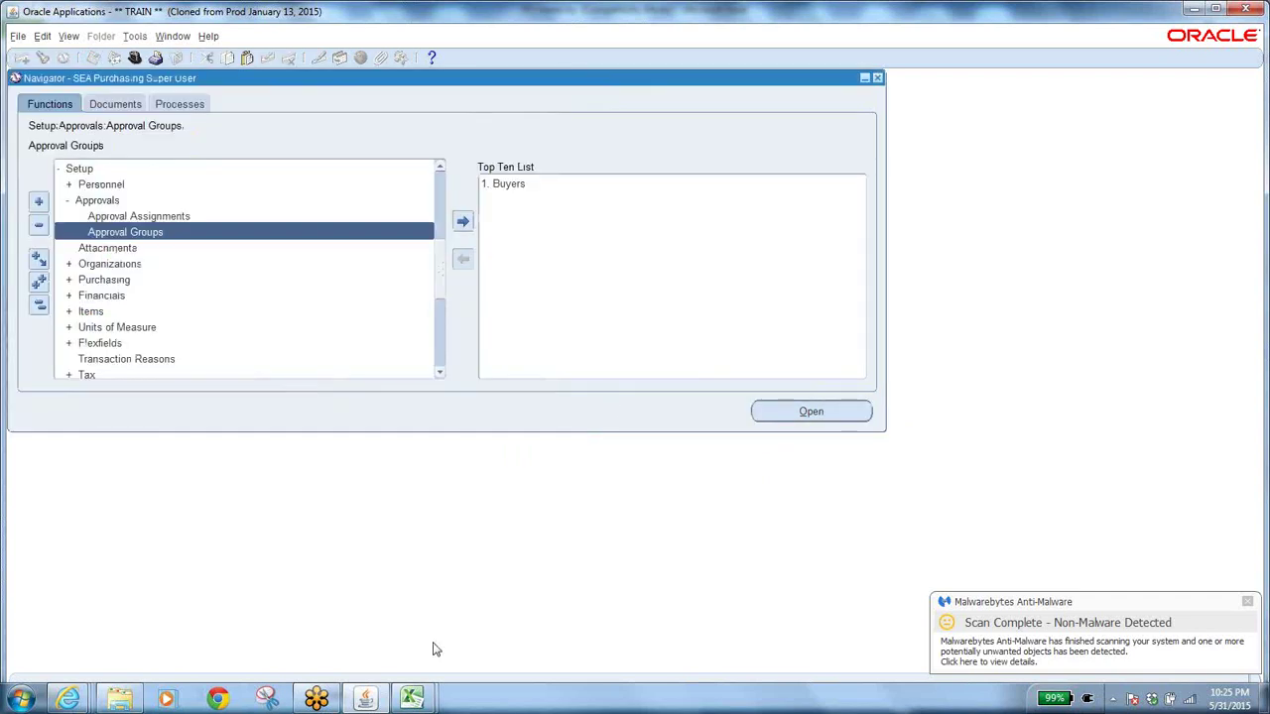
click(411, 696)
click(564, 625)
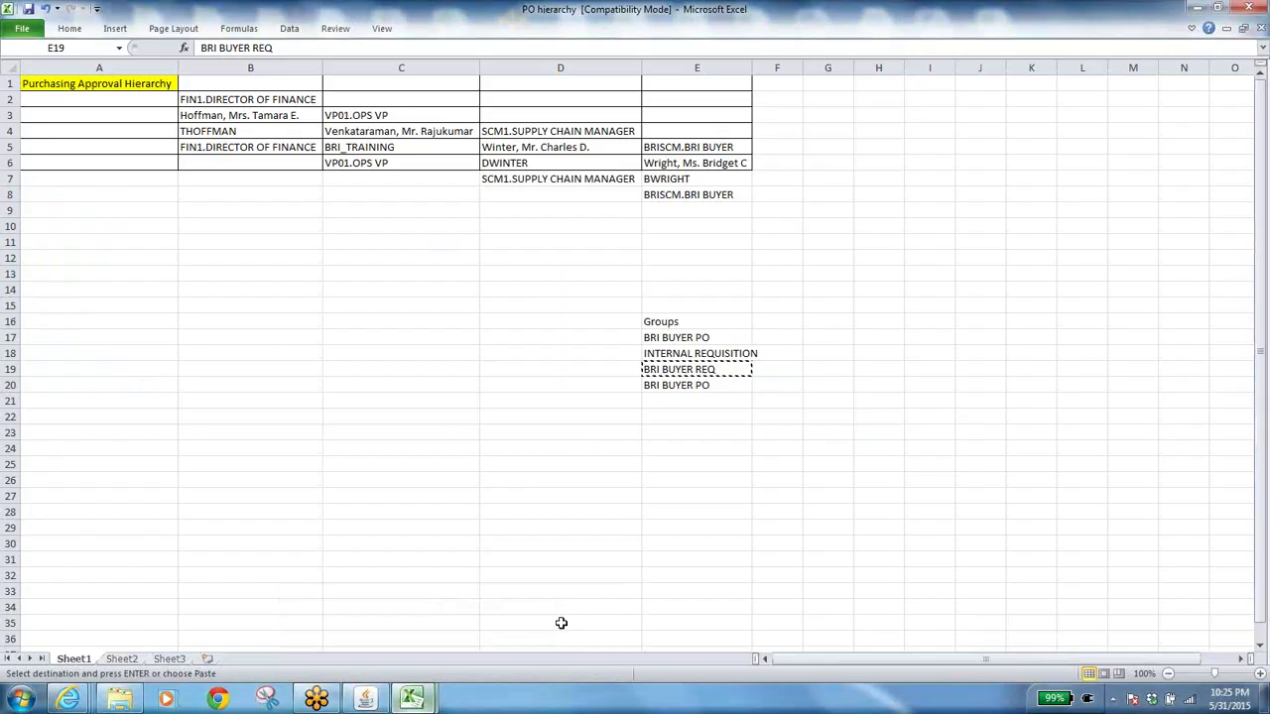
click(696, 339)
click(697, 367)
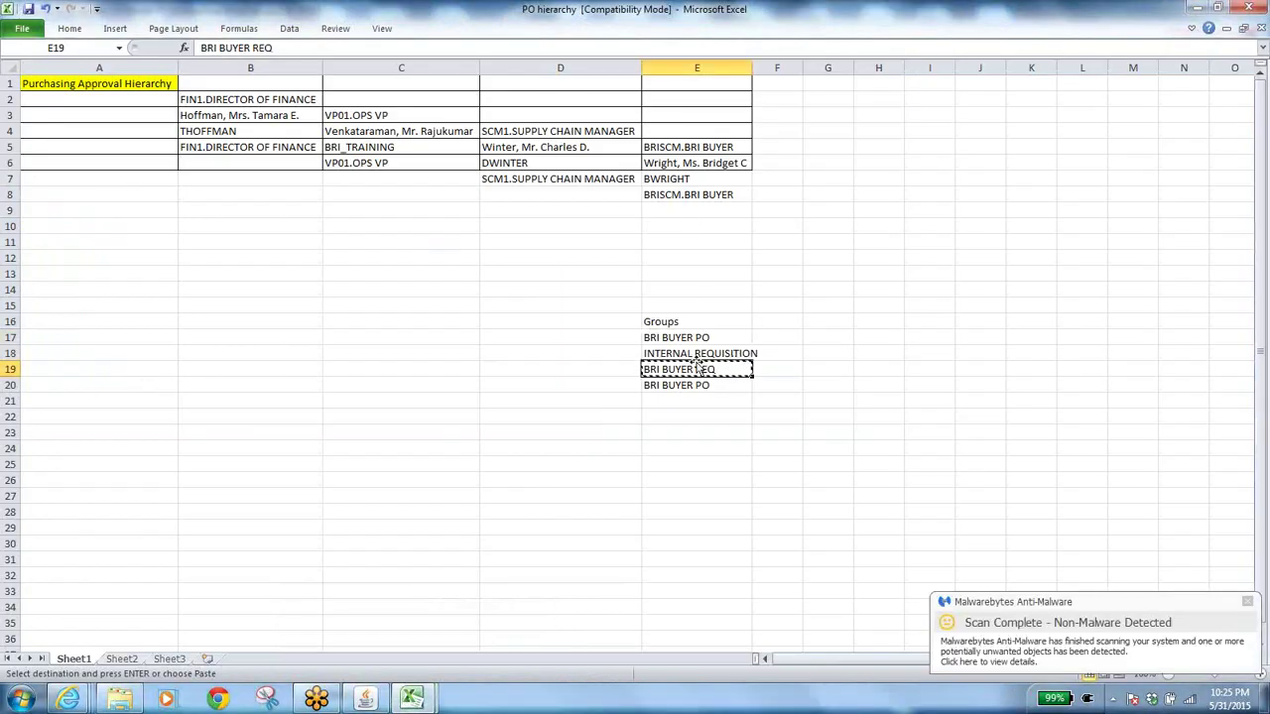
click(715, 195)
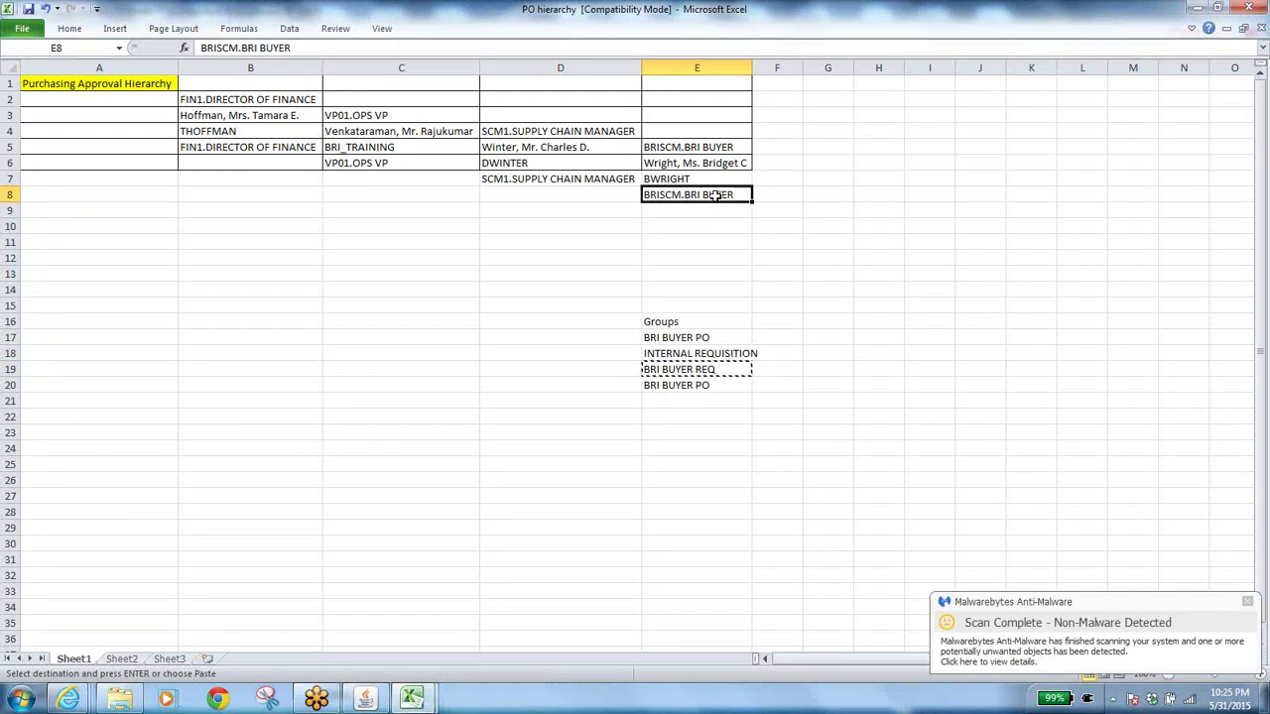
click(691, 337)
click(702, 357)
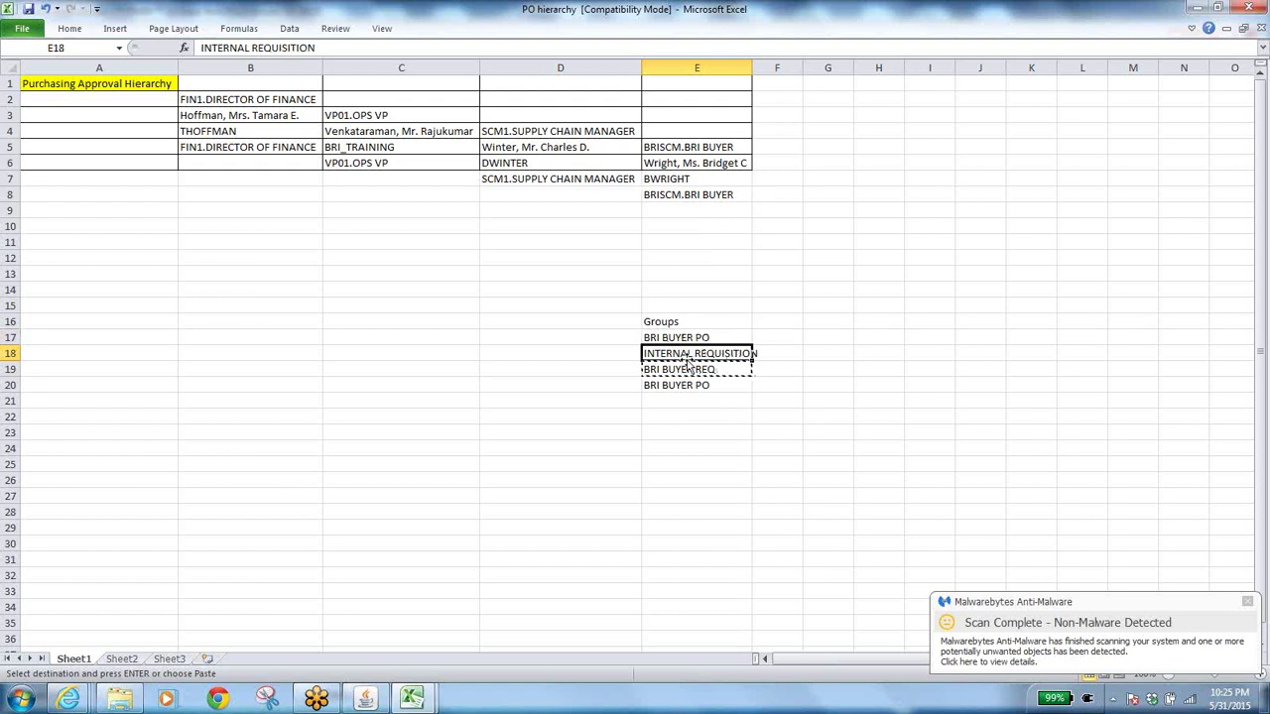
click(693, 386)
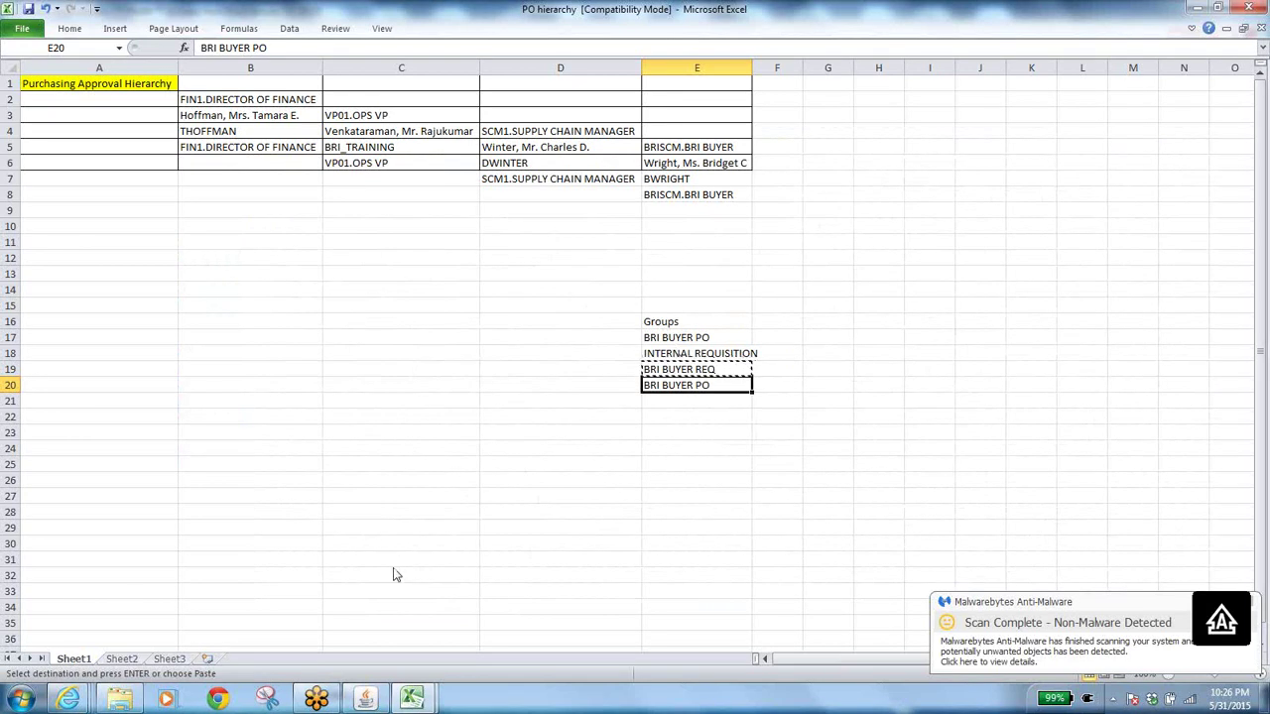
Step: Switch to Oracle Applications and point out the Approval Groups and Approval Assignments setup functions
click(372, 696)
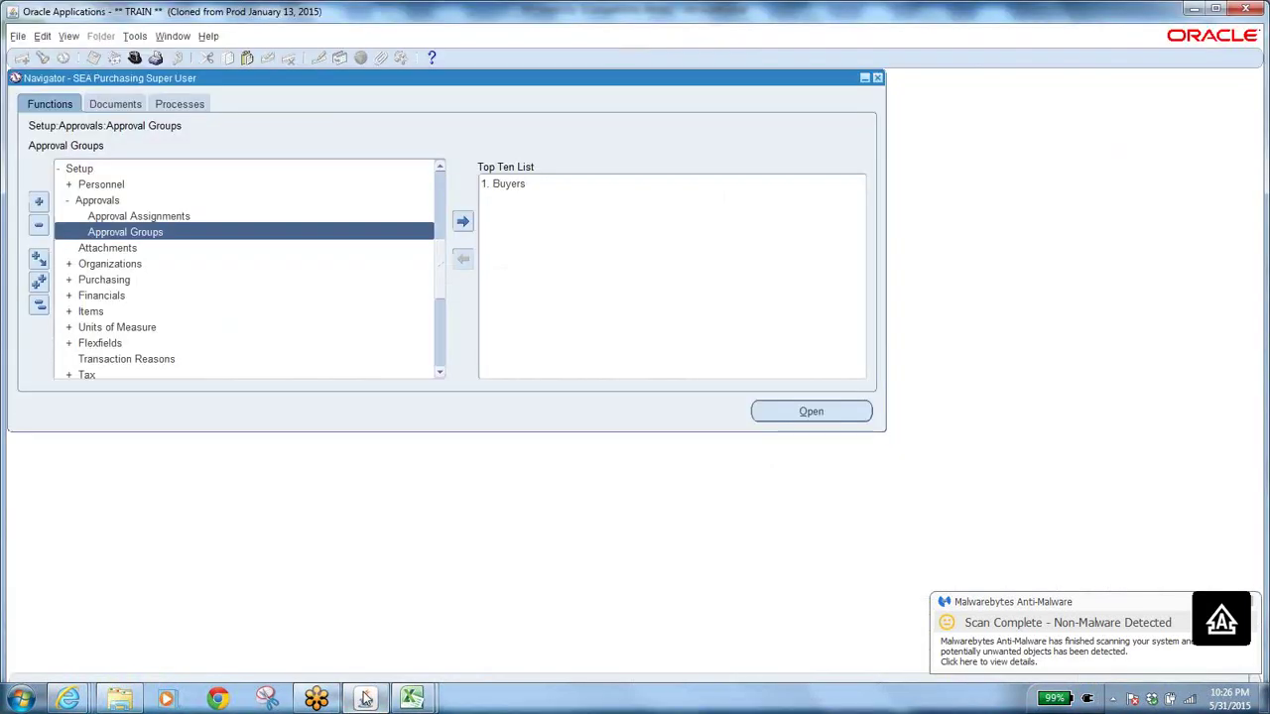
click(144, 234)
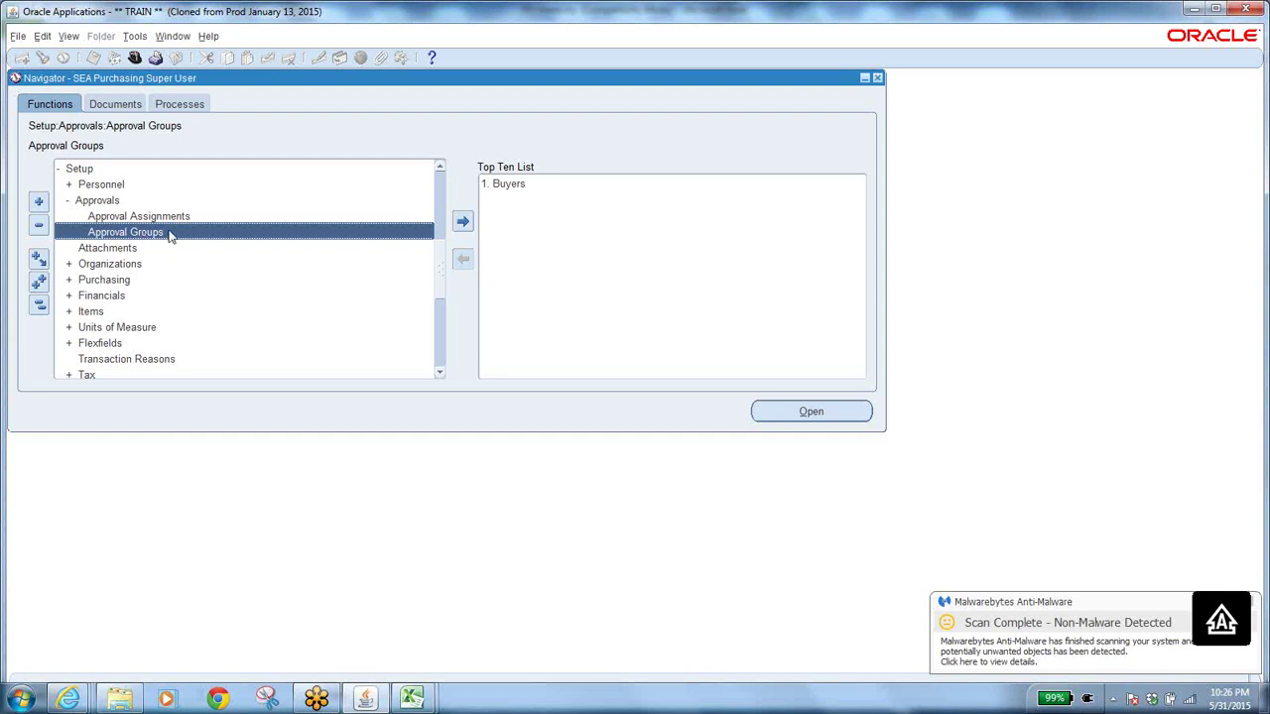
click(166, 218)
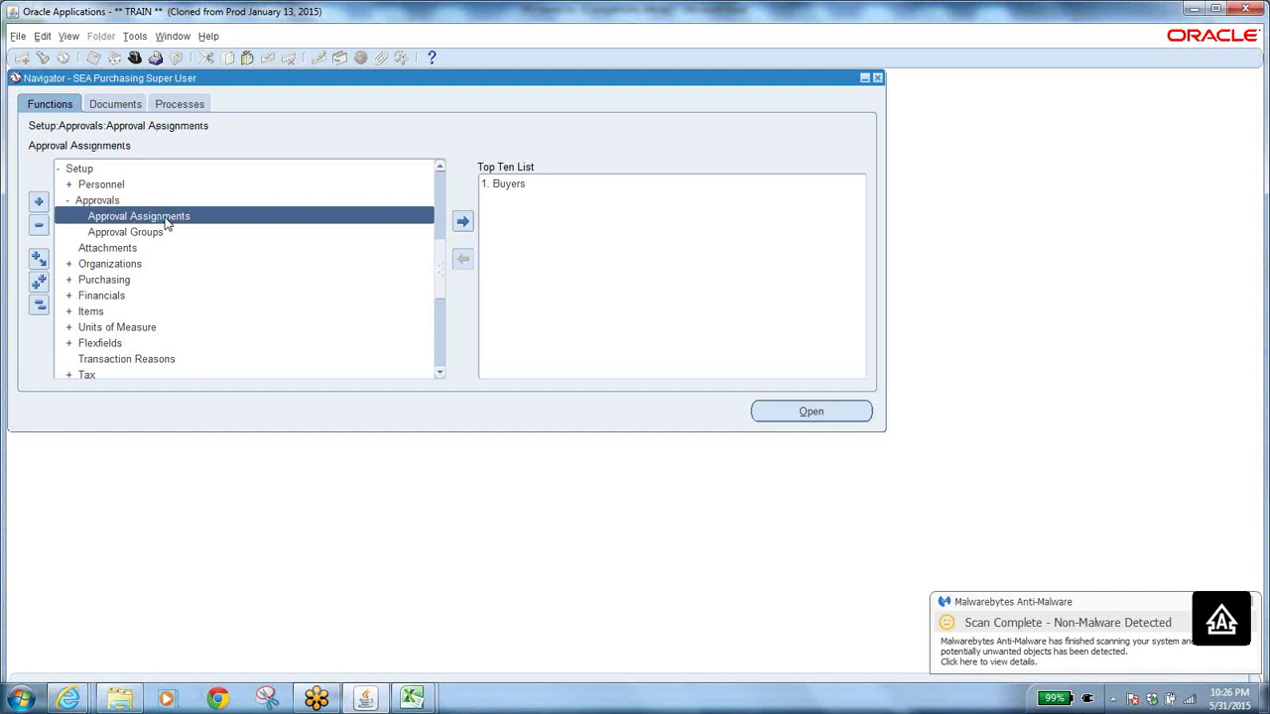
click(157, 236)
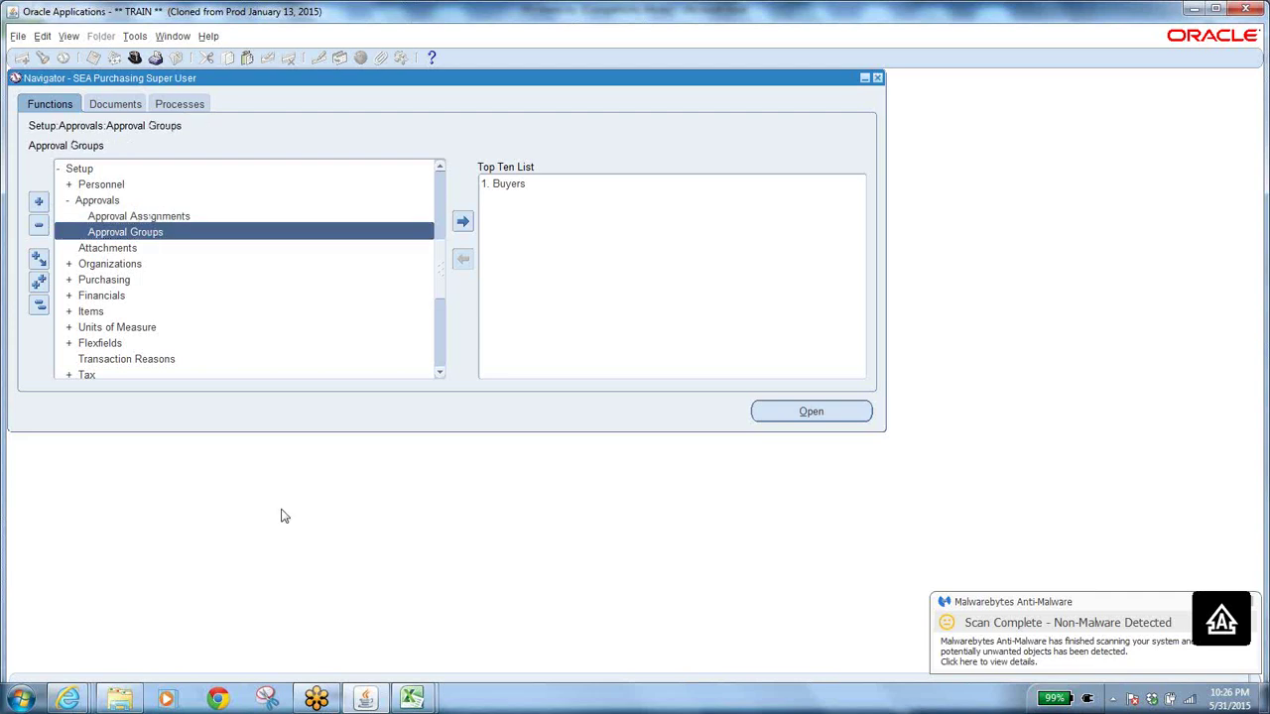
Step: Copy SCM1.SUPPLY CHAIN MANAGER from cell D7 of the Excel PO hierarchy workbook and open the Assign Approval Groups form in Oracle Applications
click(367, 699)
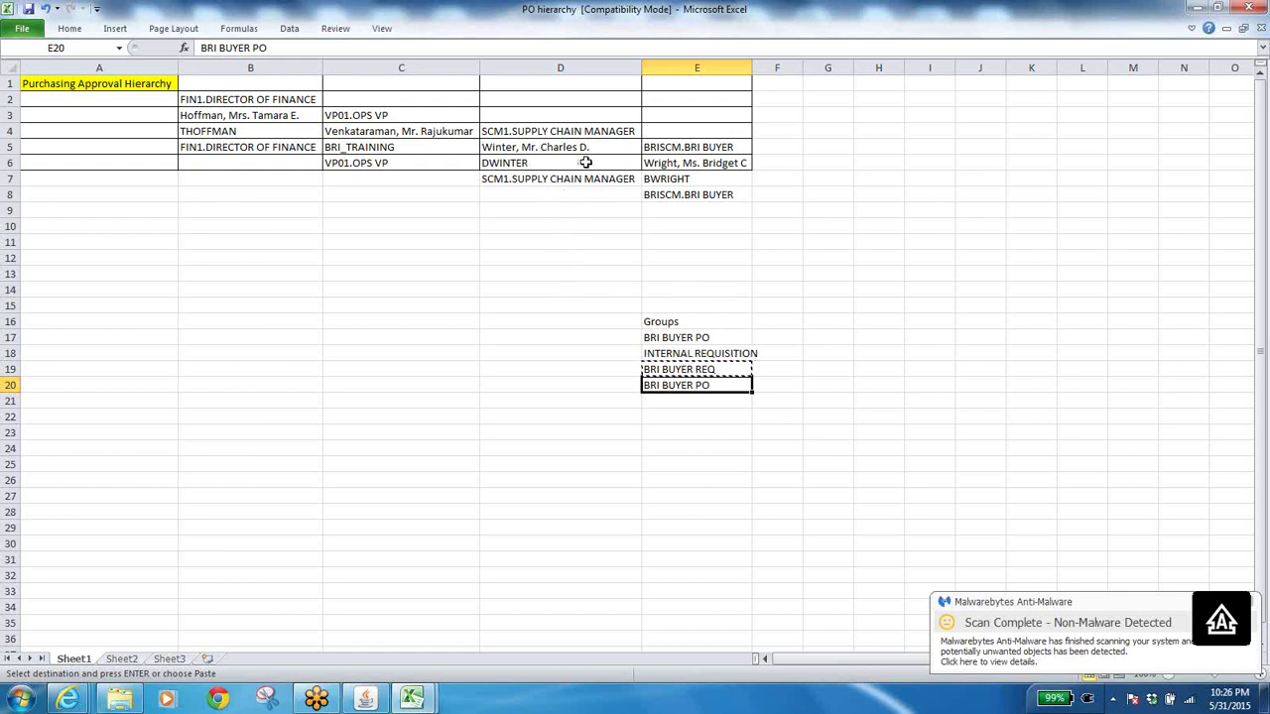
click(557, 179)
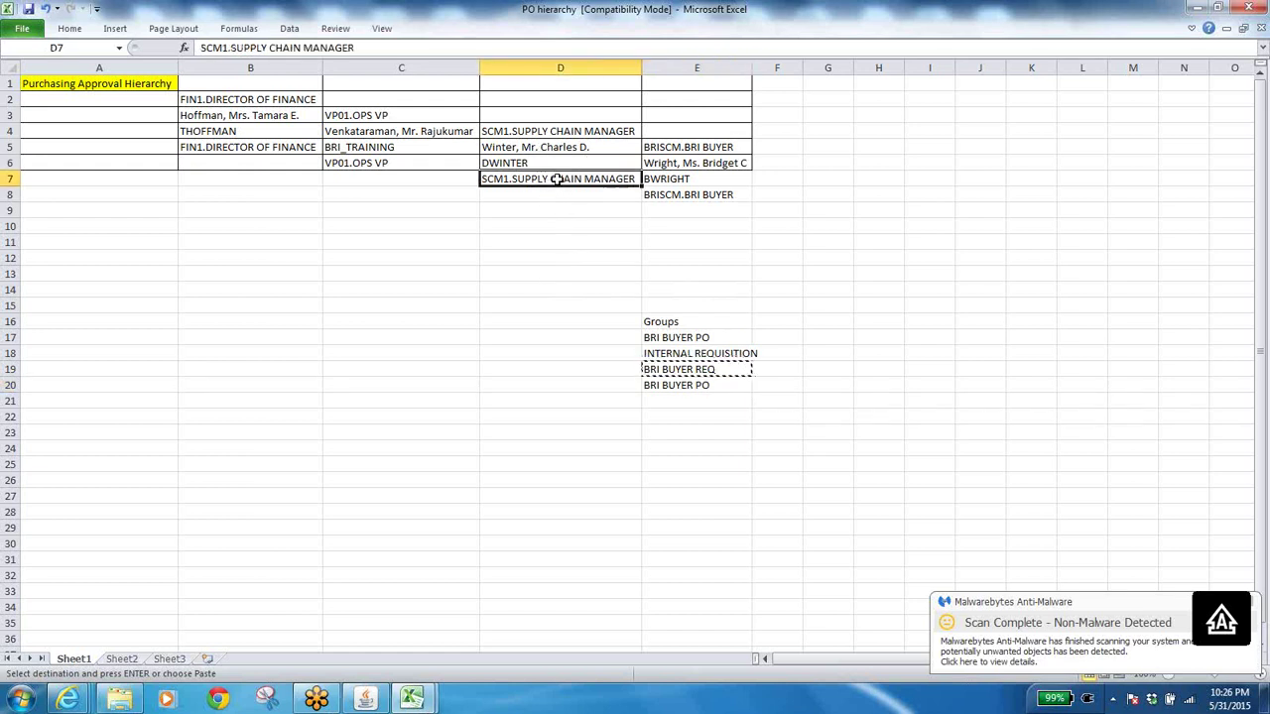
key(ctrl+c)
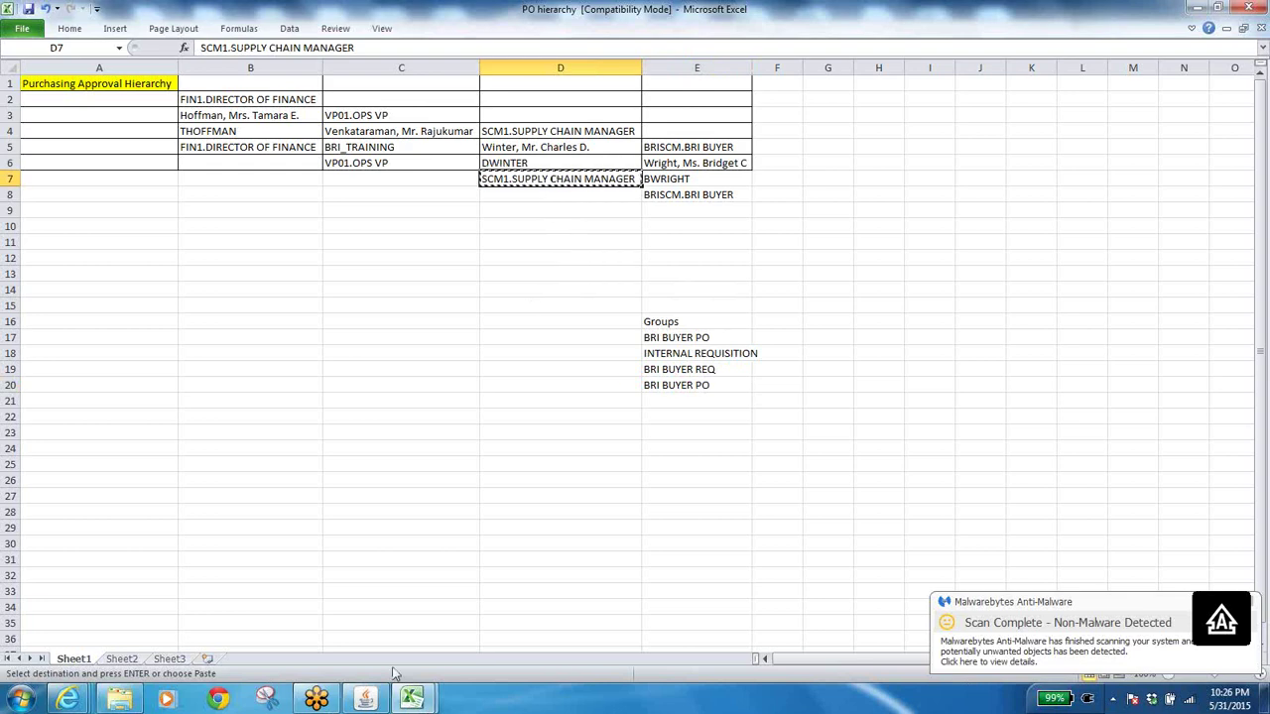
click(367, 700)
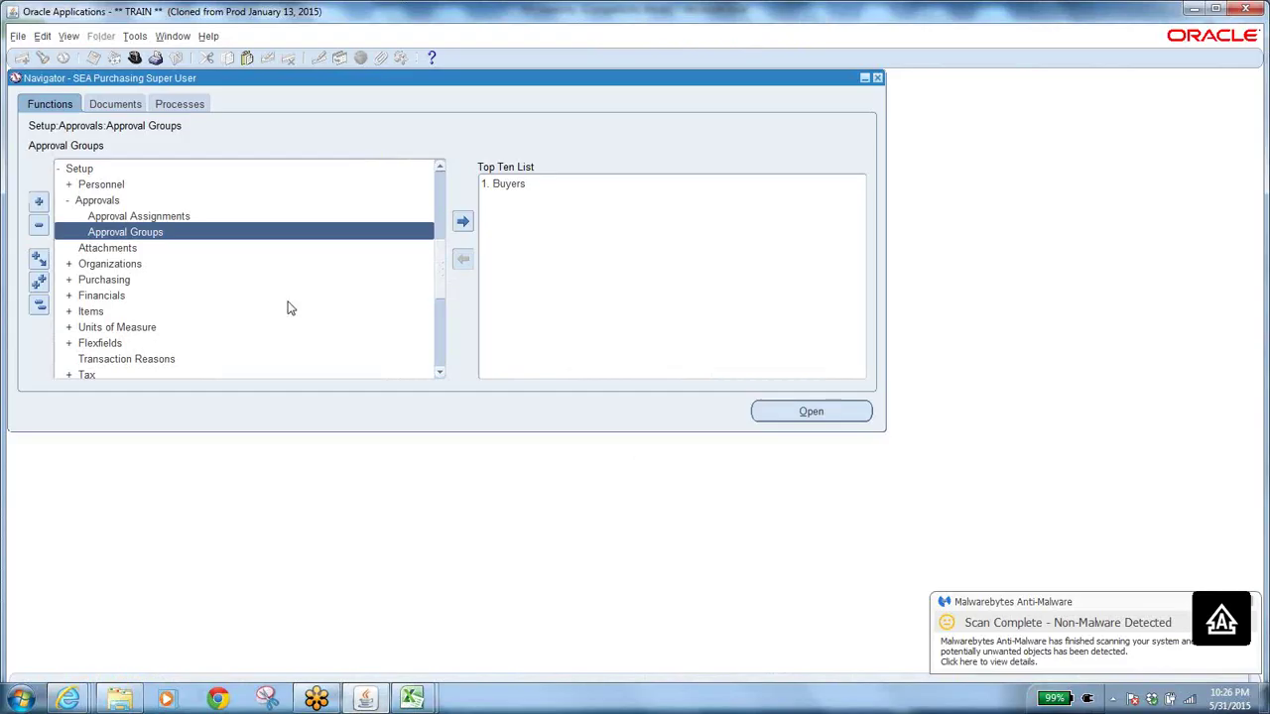
double_click(132, 217)
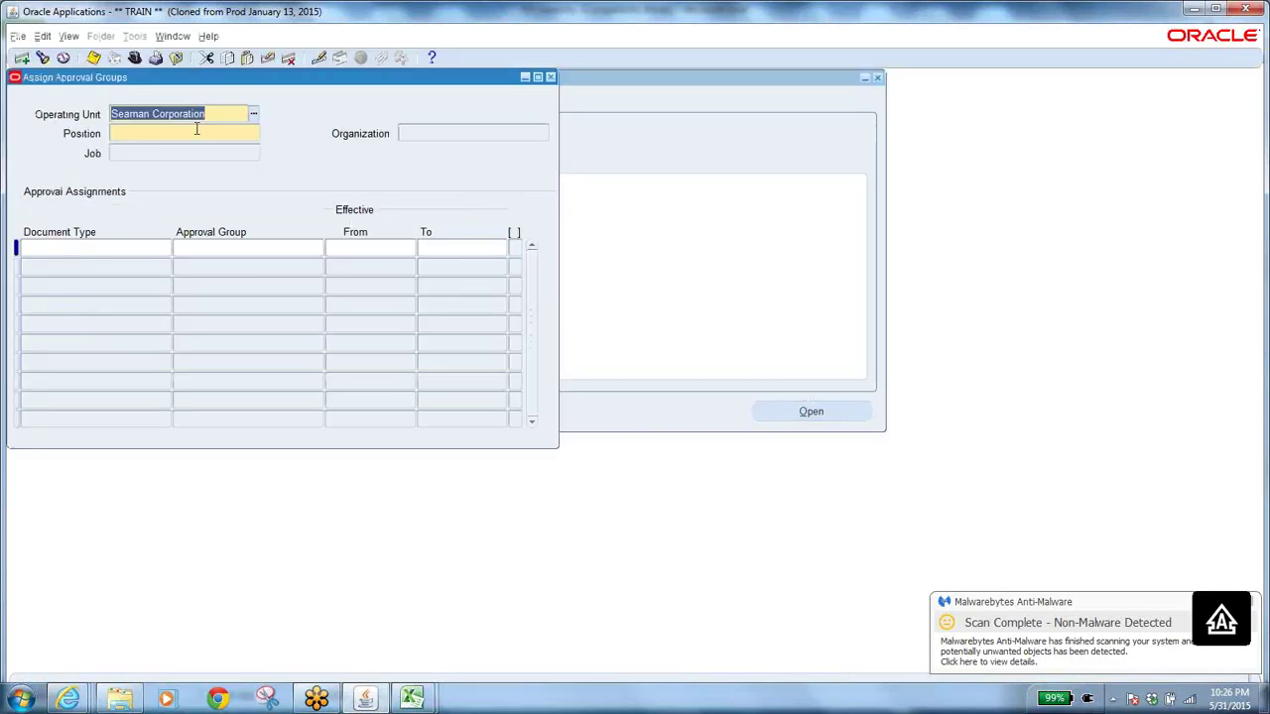
Step: Load the approval assignments for the position SCM1.SUPPLY CHAIN MANAGER in the Assign Approval Groups form
click(193, 132)
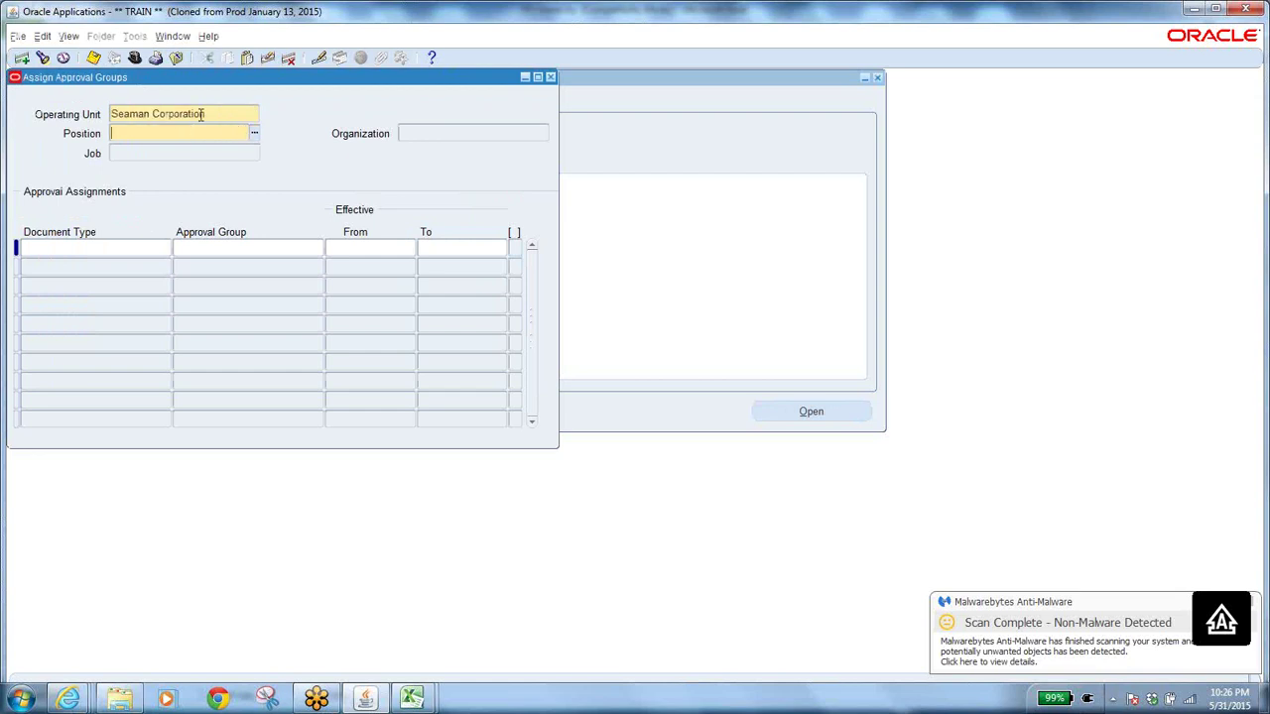
key(ctrl+v)
key(Tab)
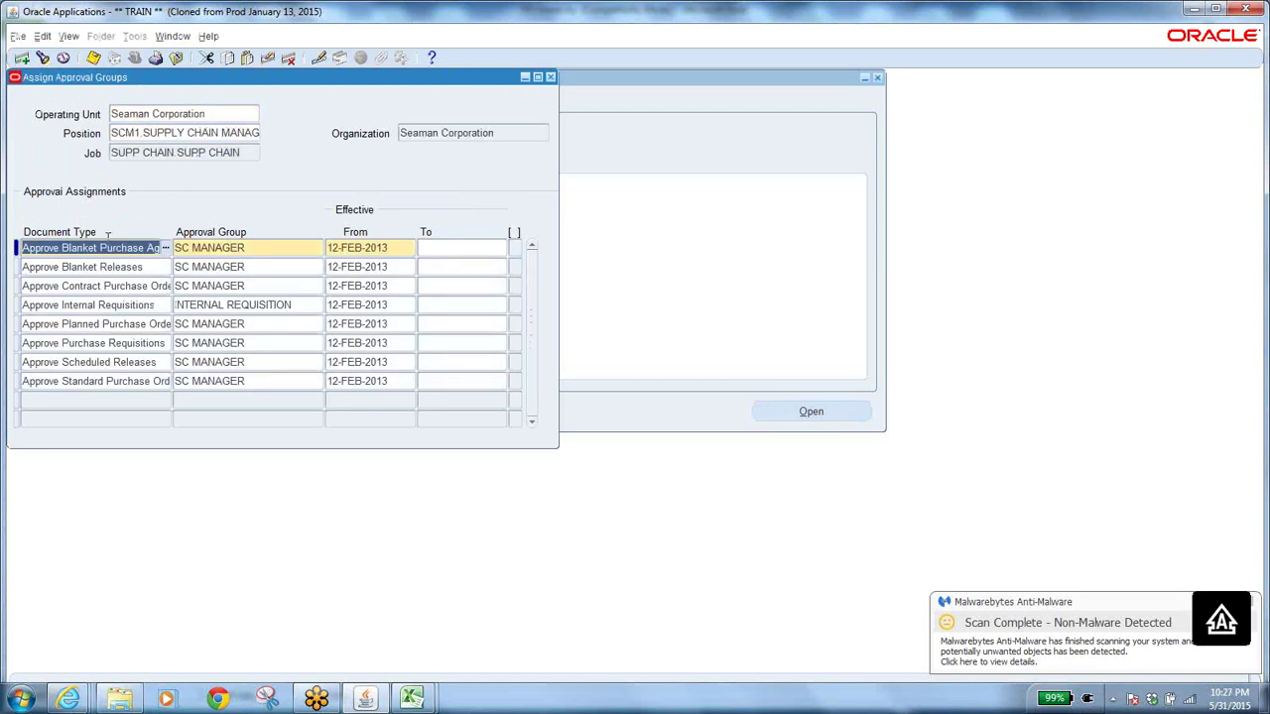
click(103, 249)
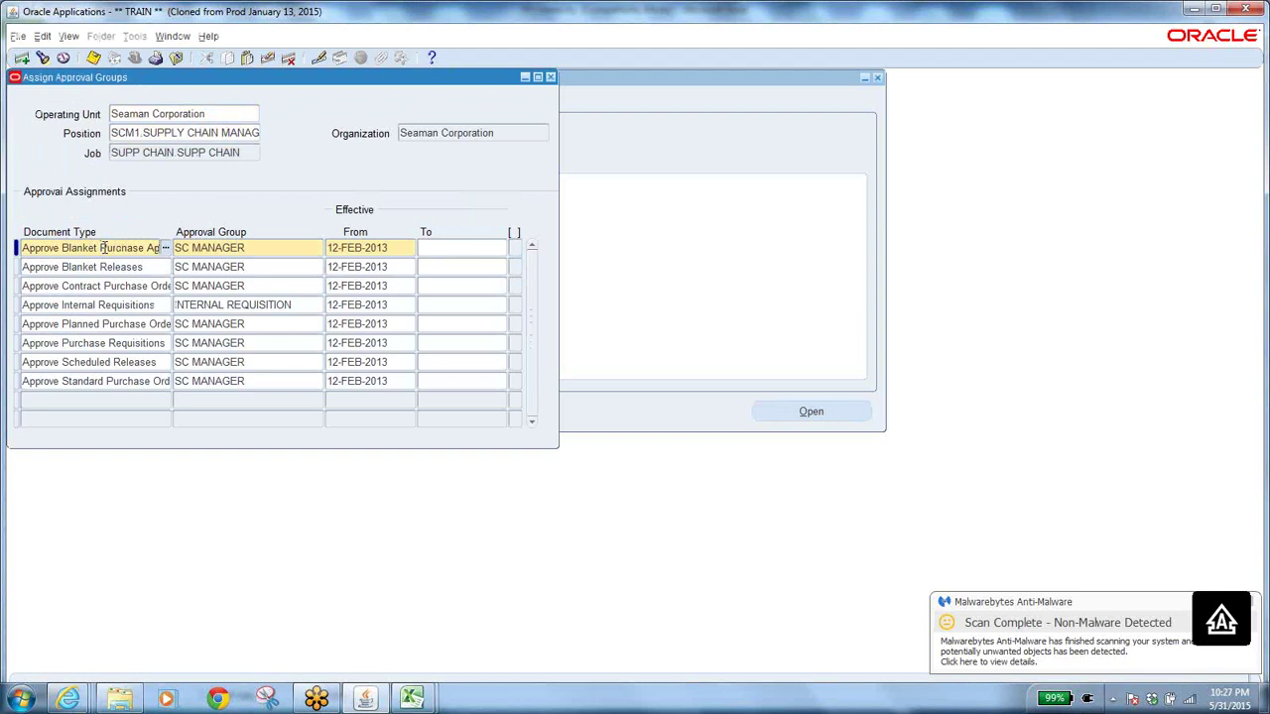
Step: Copy the SC MANAGER approval group from the Approve Blanket Purchase Agreements row into cell D17 of the Excel PO hierarchy workbook
click(258, 249)
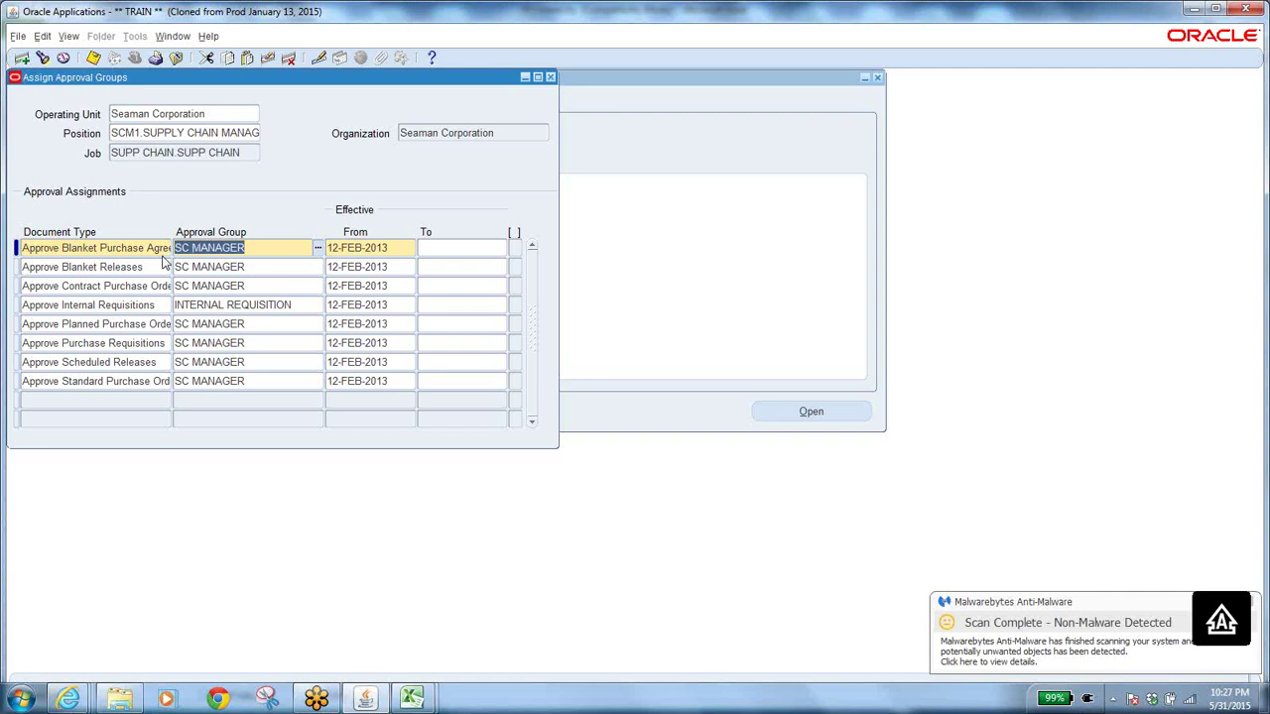
key(alt+Tab)
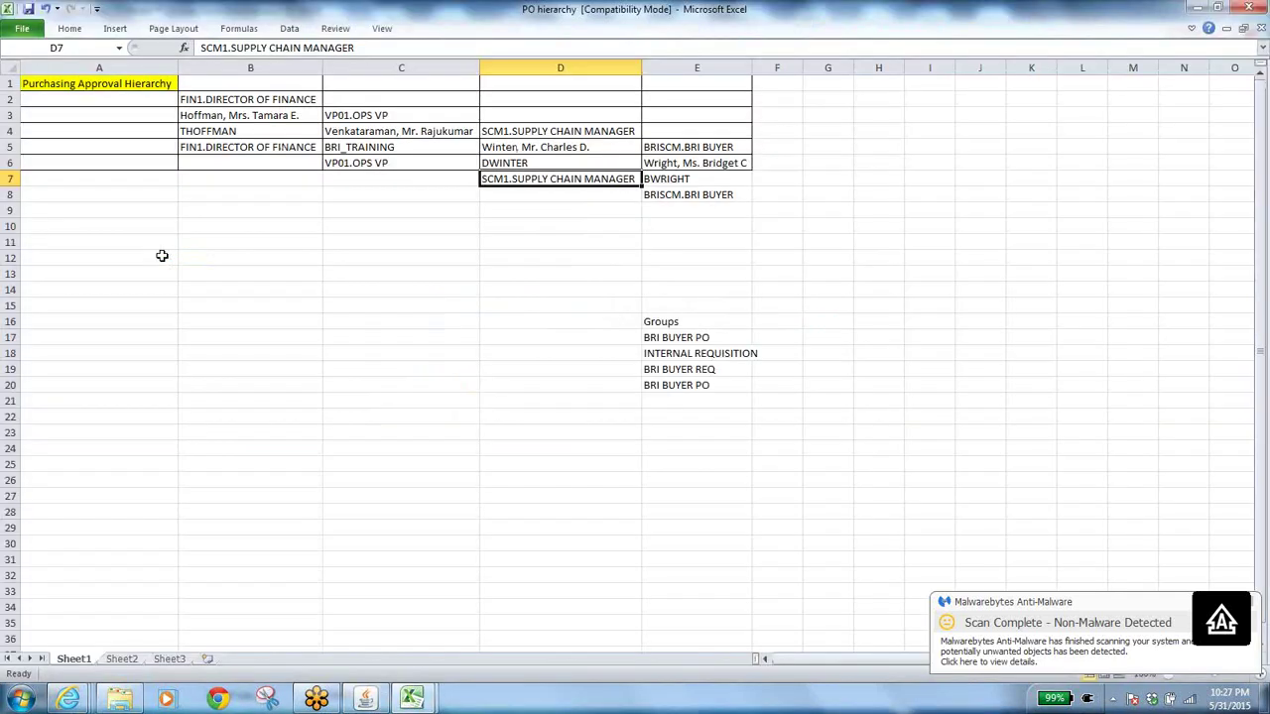
click(589, 338)
key(ctrl+v)
key(alt+Tab)
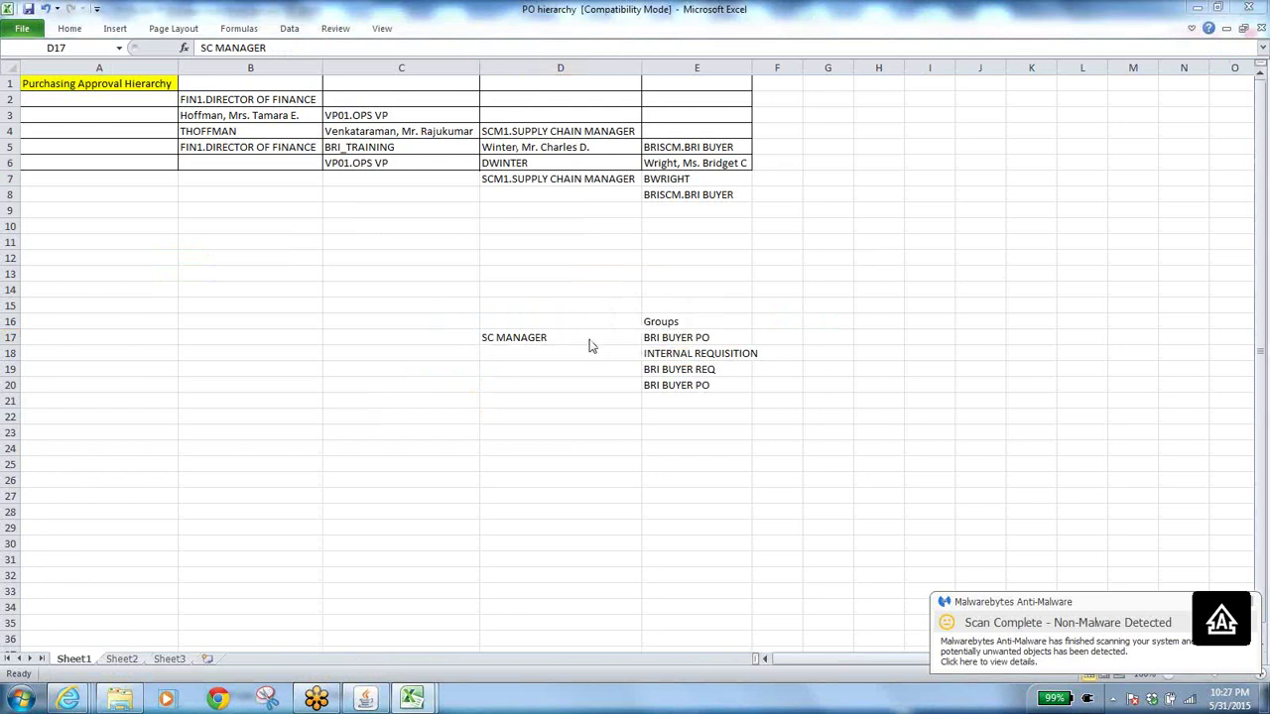
Step: Copy the INTERNAL REQUISITION approval group from the Oracle Applications assignments into cell D18 of the Excel PO hierarchy workbook
click(240, 306)
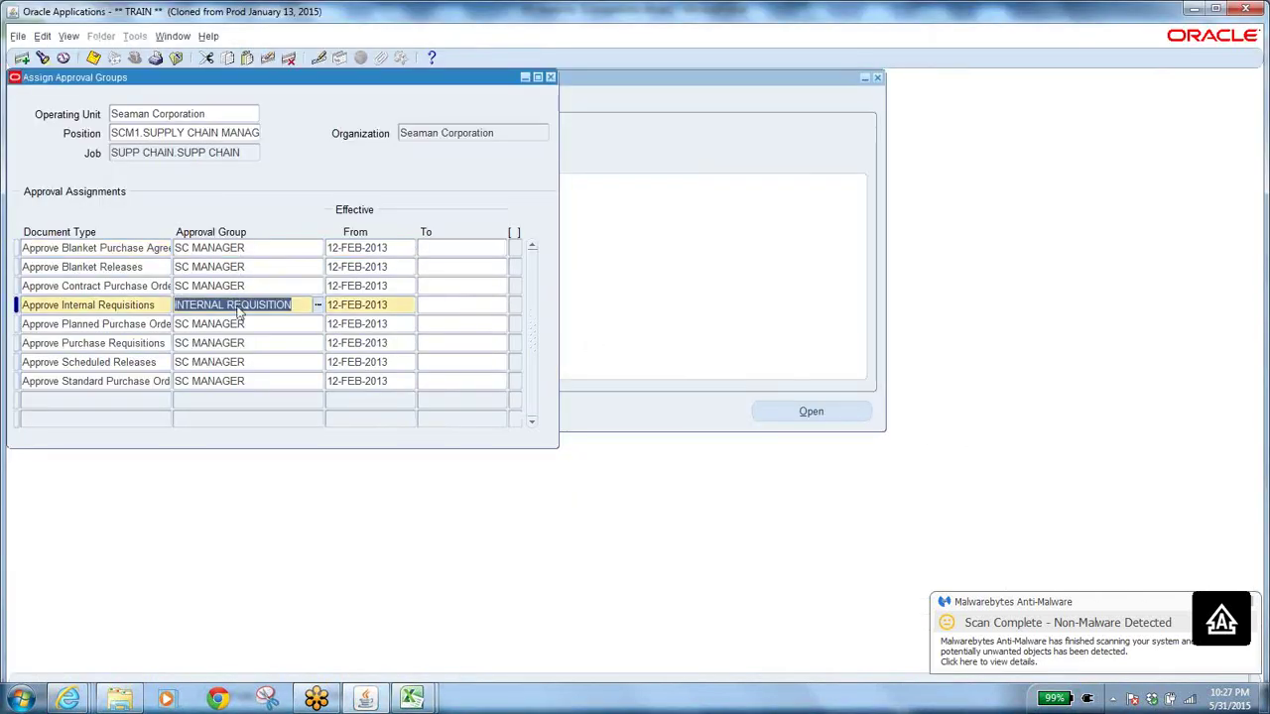
key(alt+Tab)
click(521, 354)
key(ctrl+v)
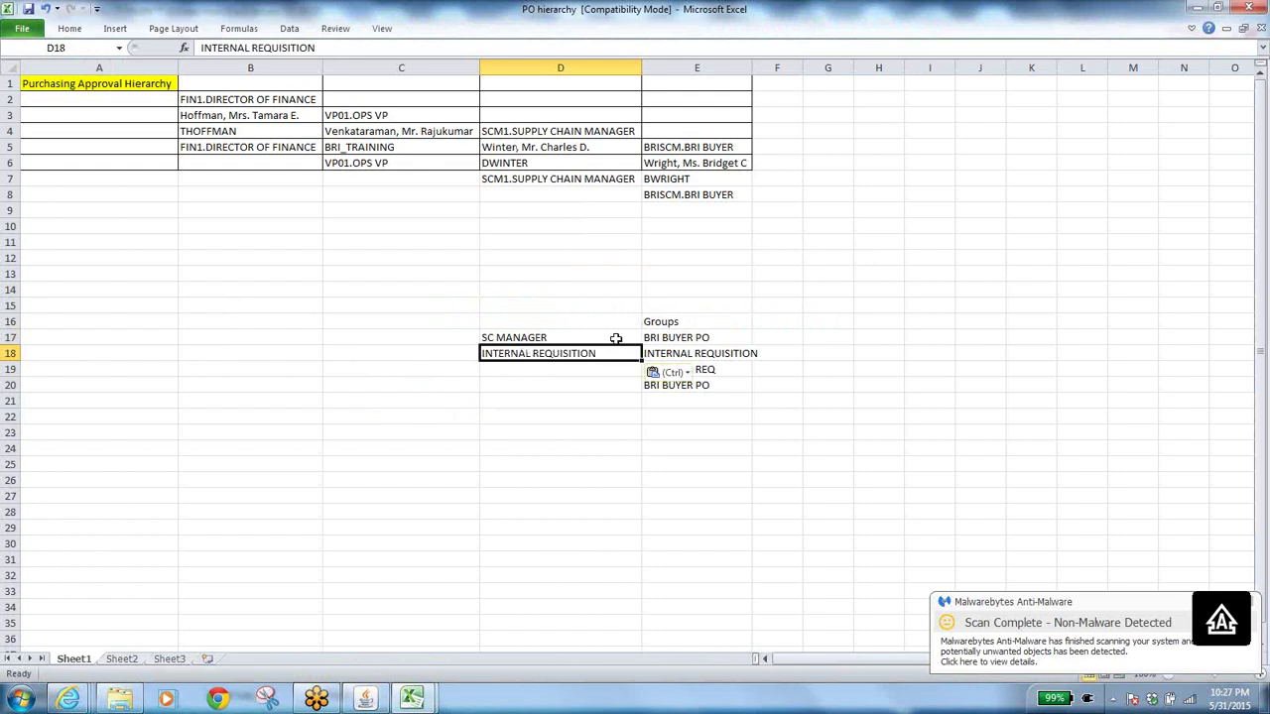
Step: Check the approval group assigned to planned purchase orders in Oracle Applications and return to the PO hierarchy workbook in Excel
click(685, 354)
key(alt+Tab)
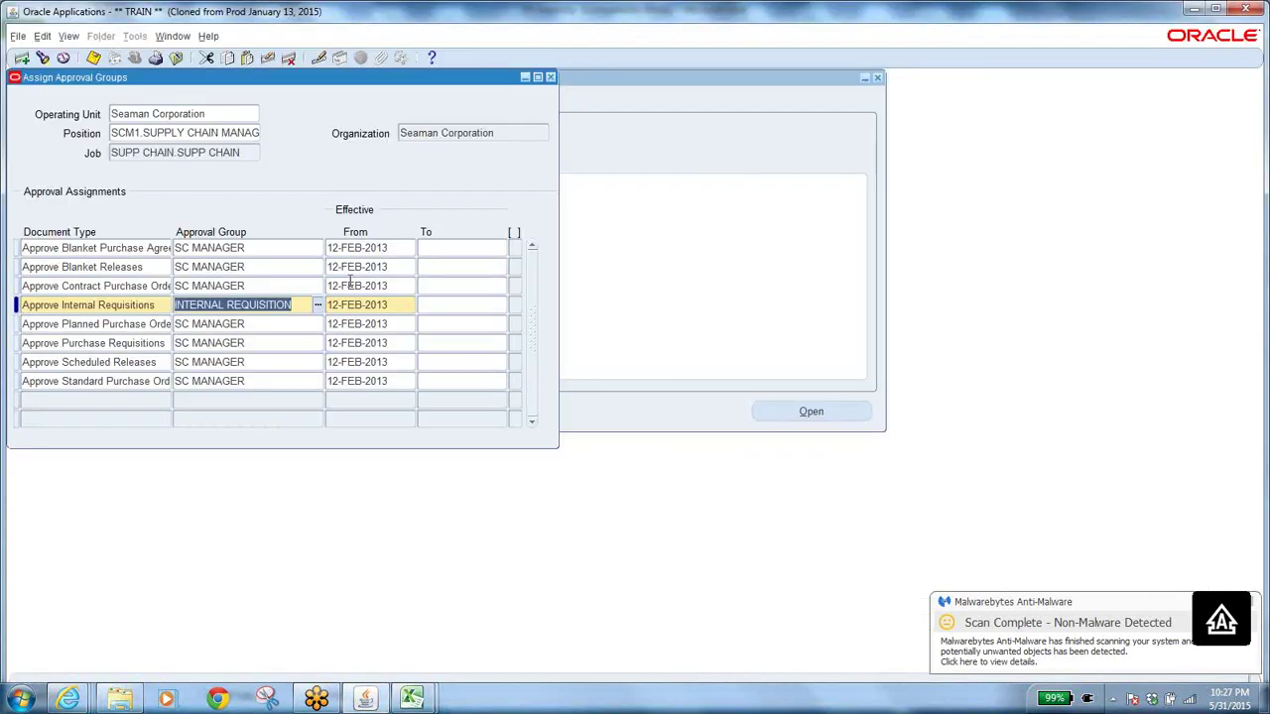
click(248, 324)
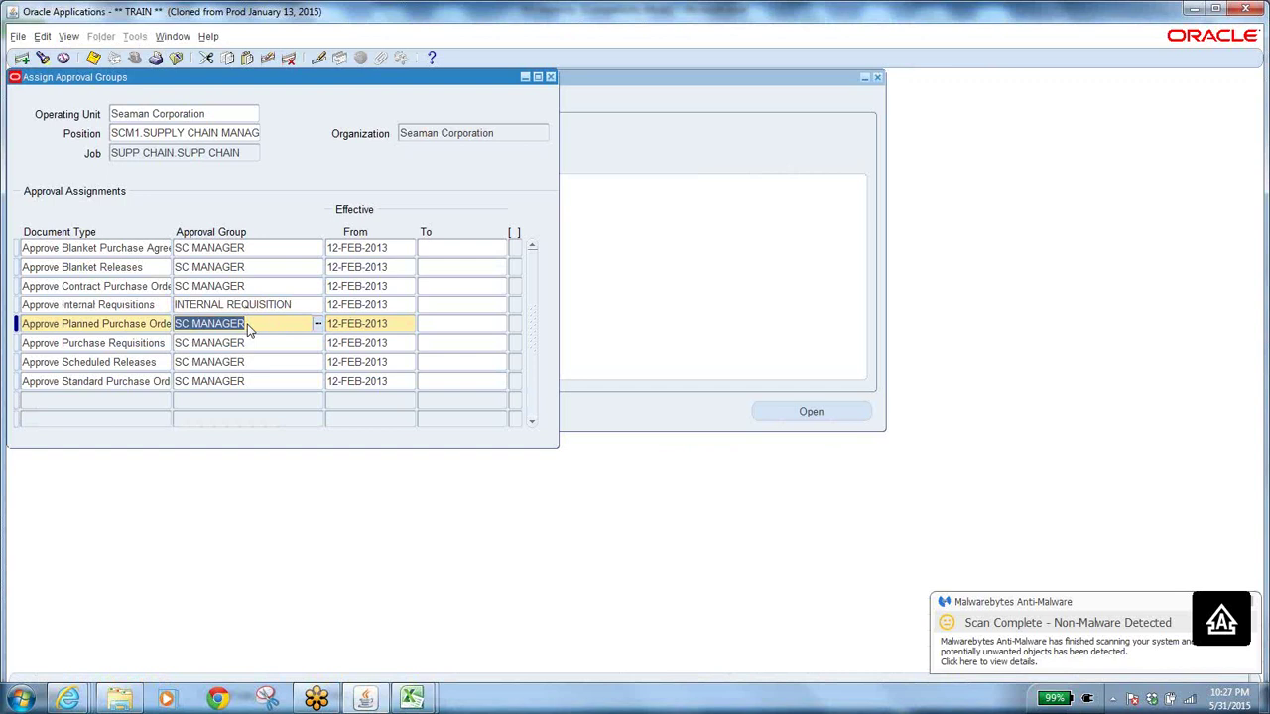
key(alt+Tab)
key(ctrl+v)
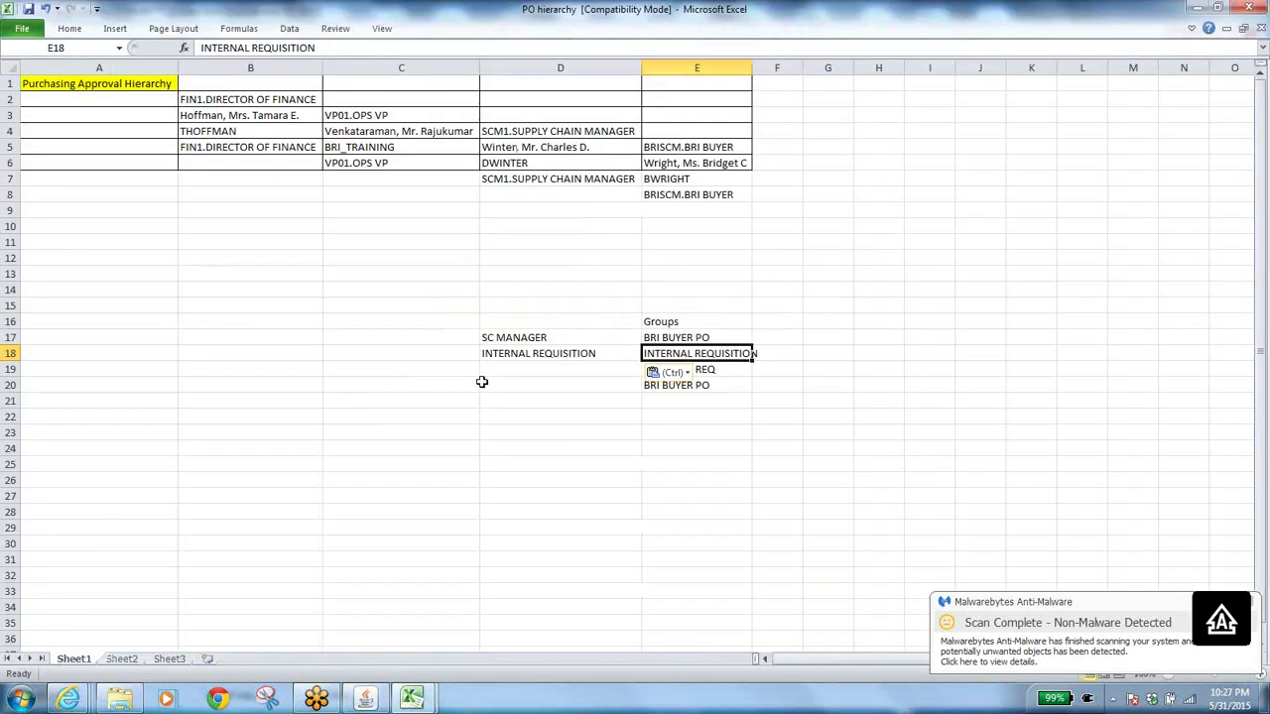
Step: Copy SC MANAGER from cell D17, switch to Oracle Applications, and find that group in the Approval Groups form
click(547, 338)
key(ctrl+c)
click(365, 698)
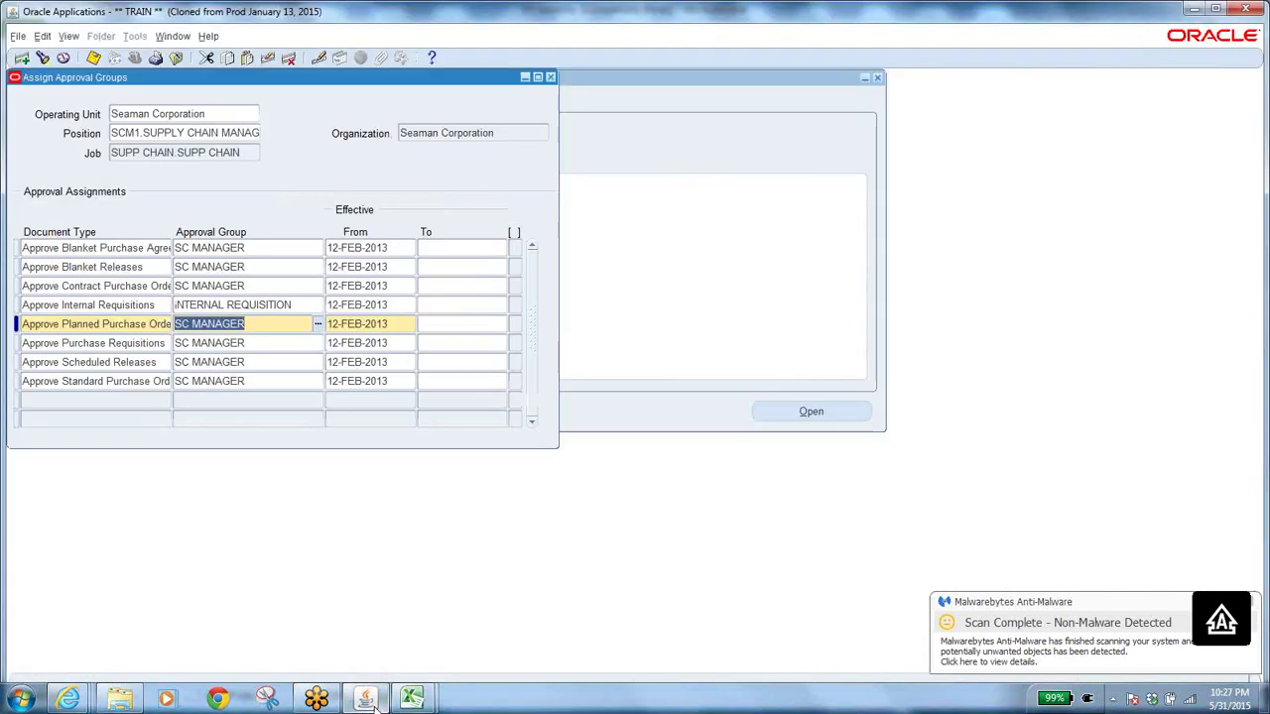
click(176, 59)
double_click(129, 232)
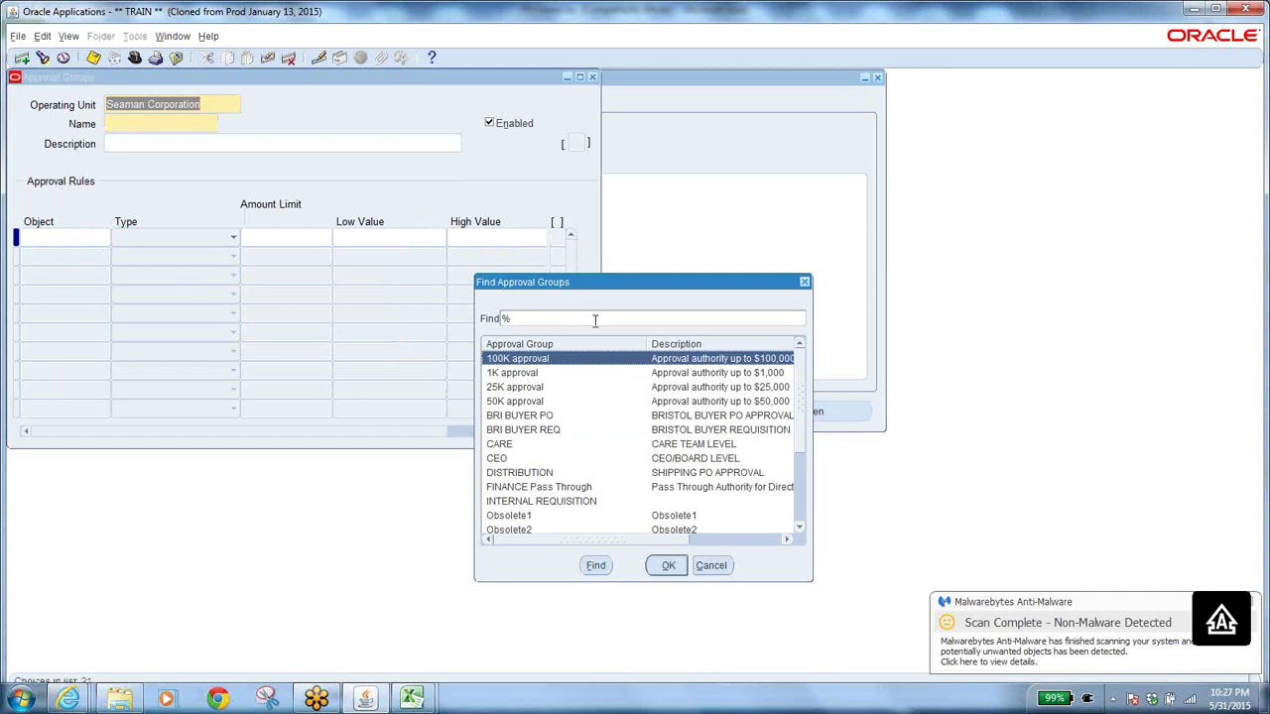
text(SC MANAGER)
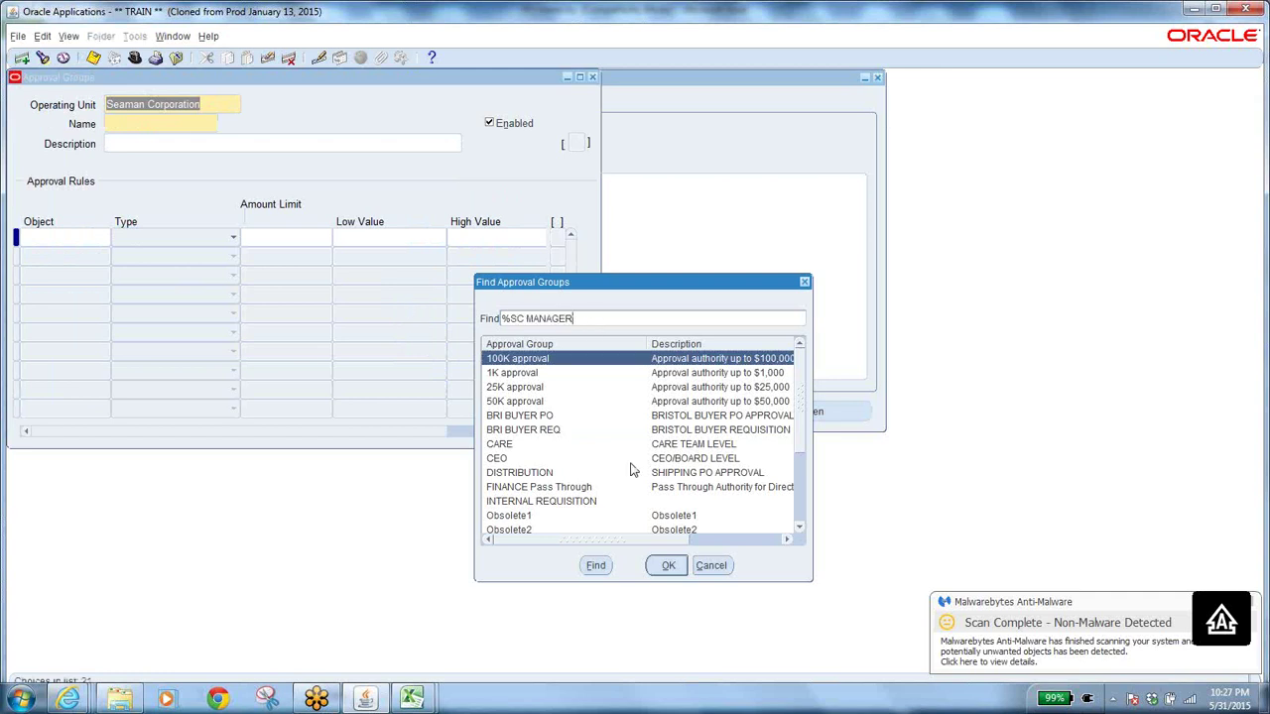
click(605, 570)
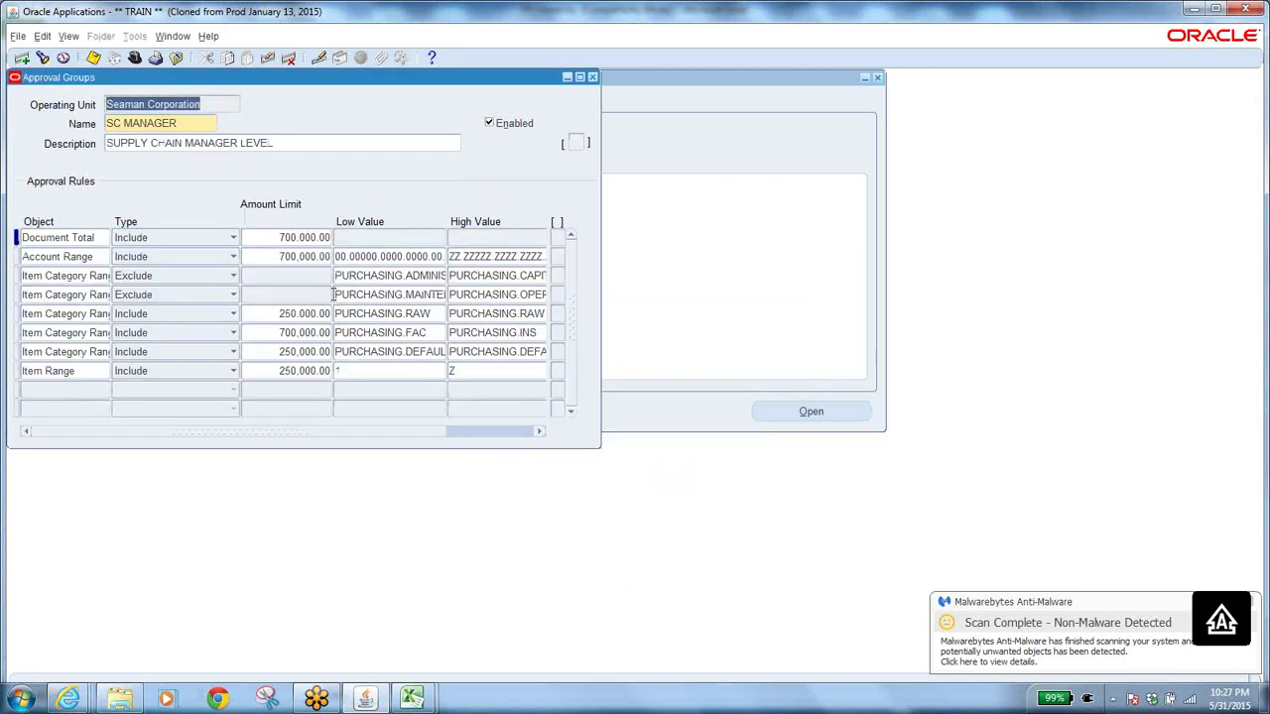
Step: Review the SC MANAGER group's Document Total amount limit and its Account Range rule, including the accounting flexfield range
click(189, 125)
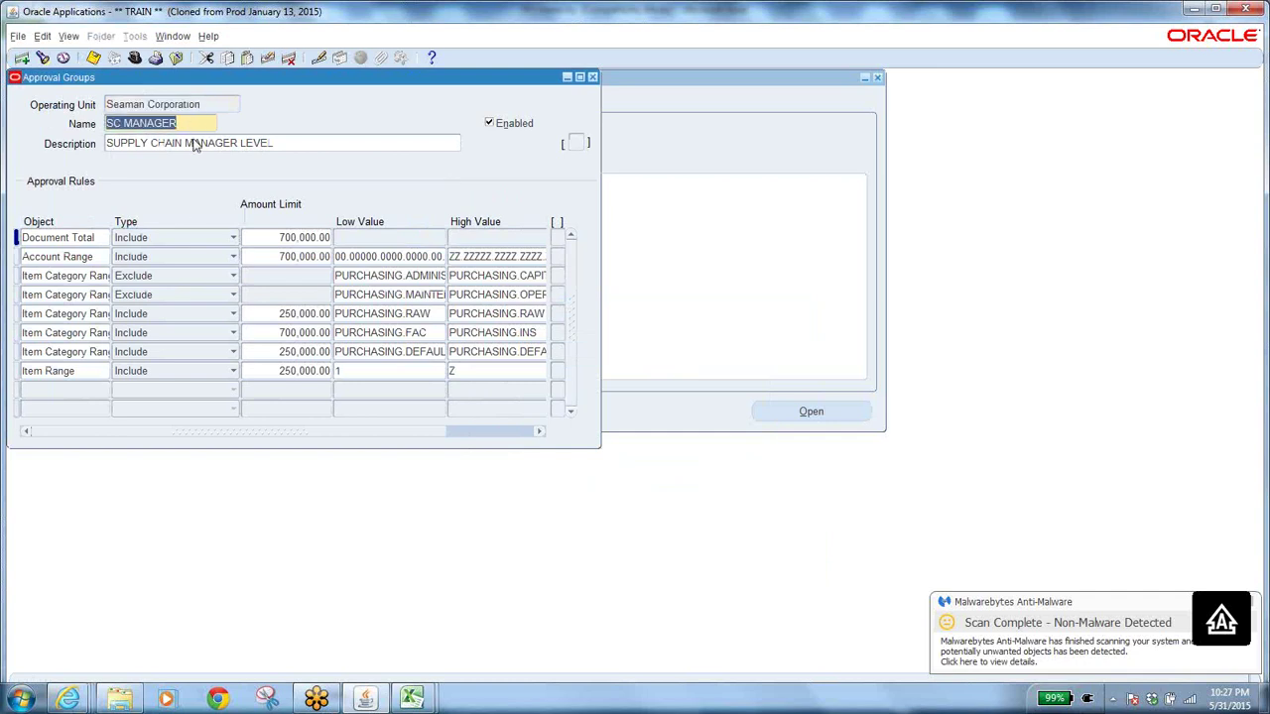
click(263, 234)
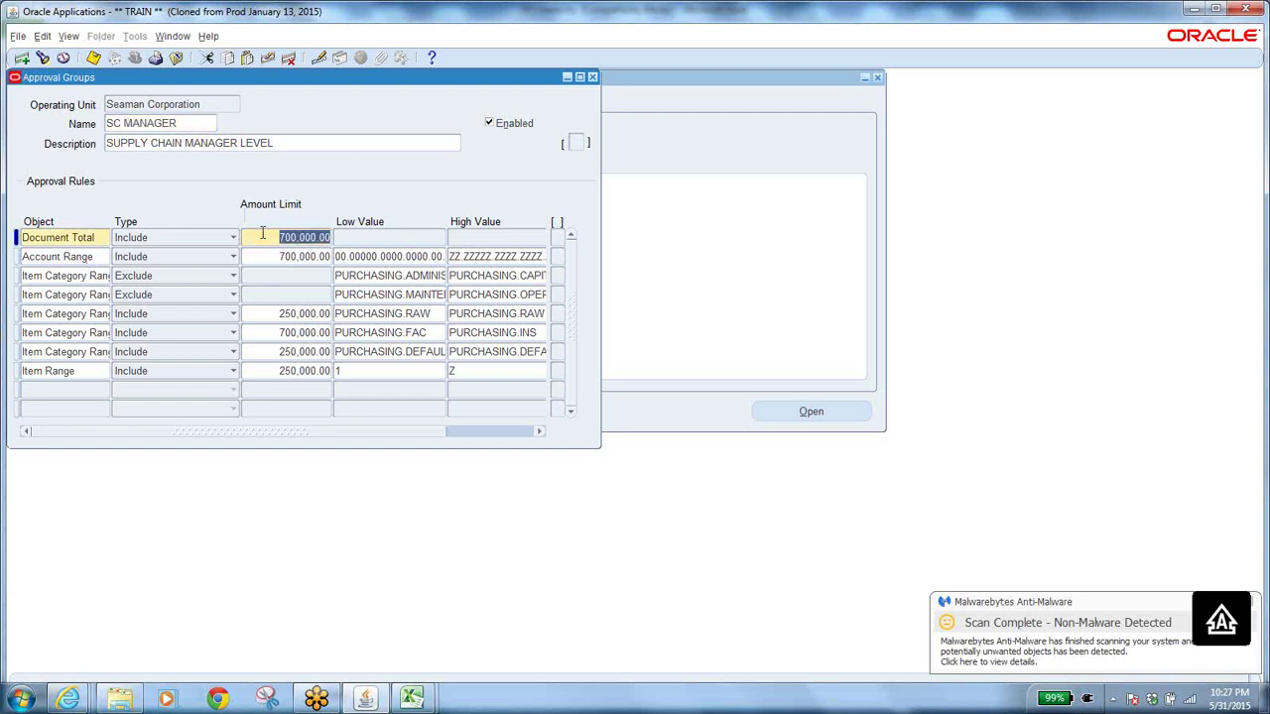
click(89, 252)
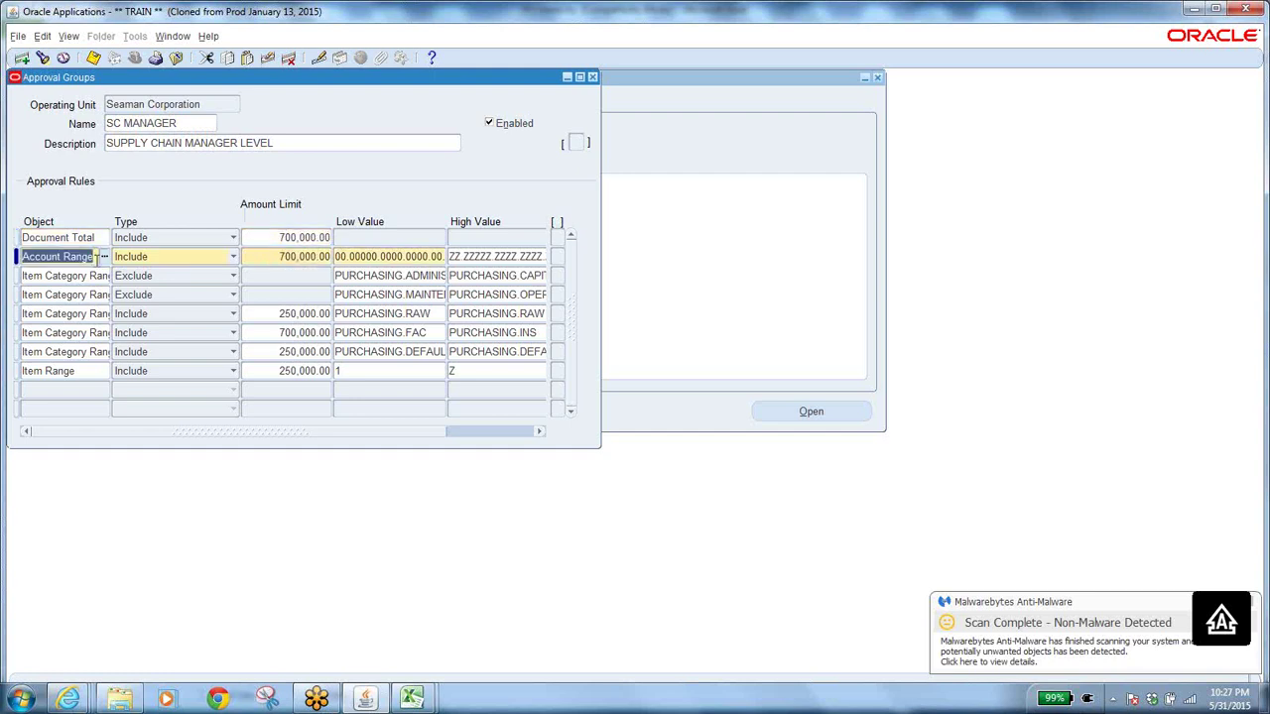
click(303, 257)
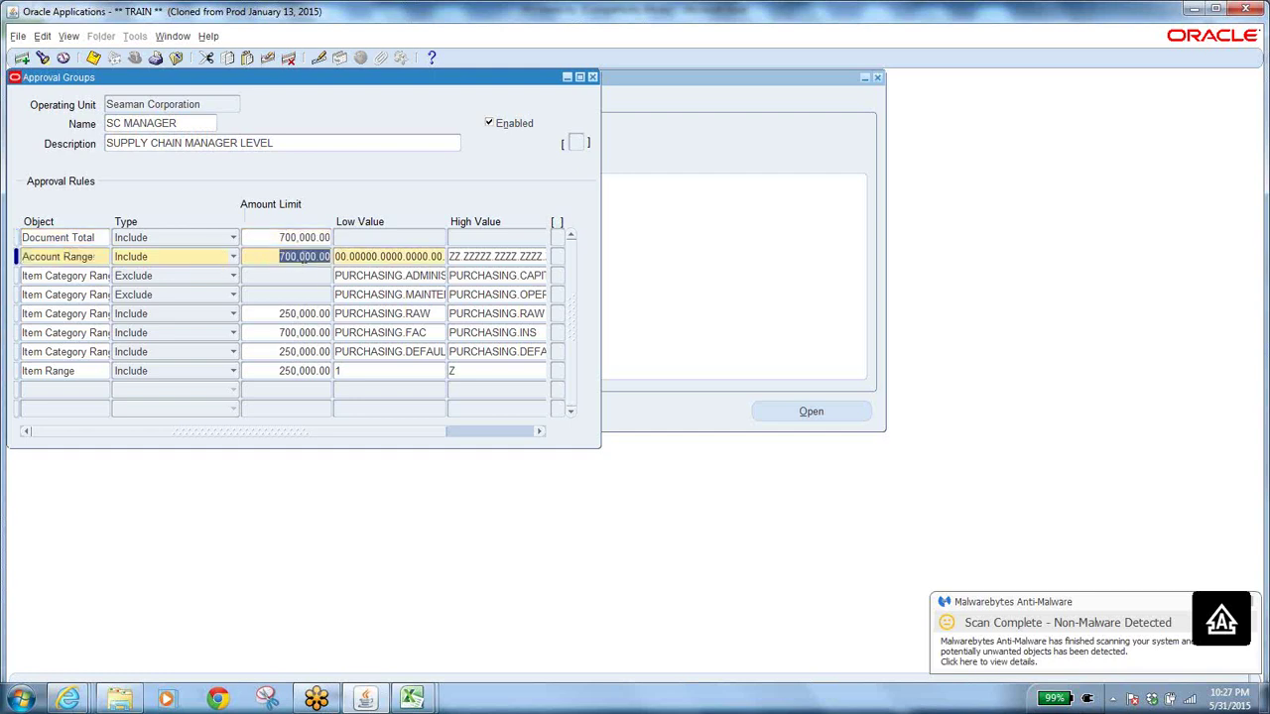
click(411, 256)
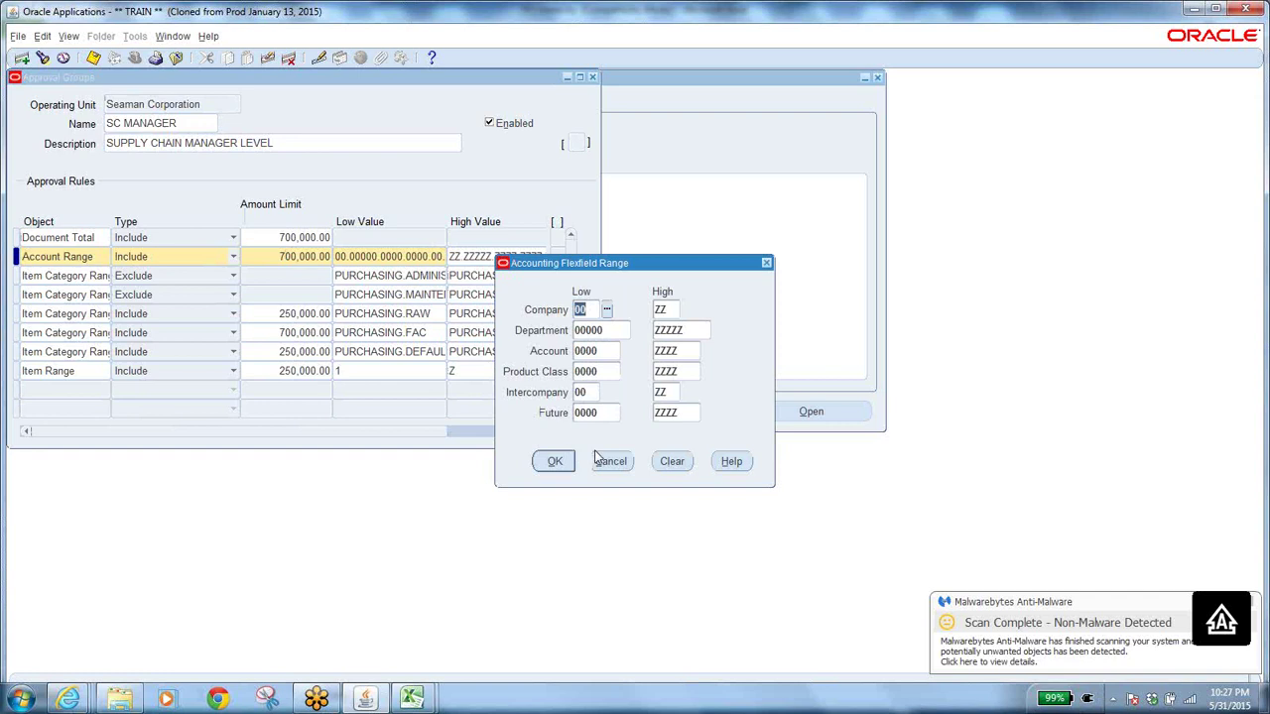
click(611, 462)
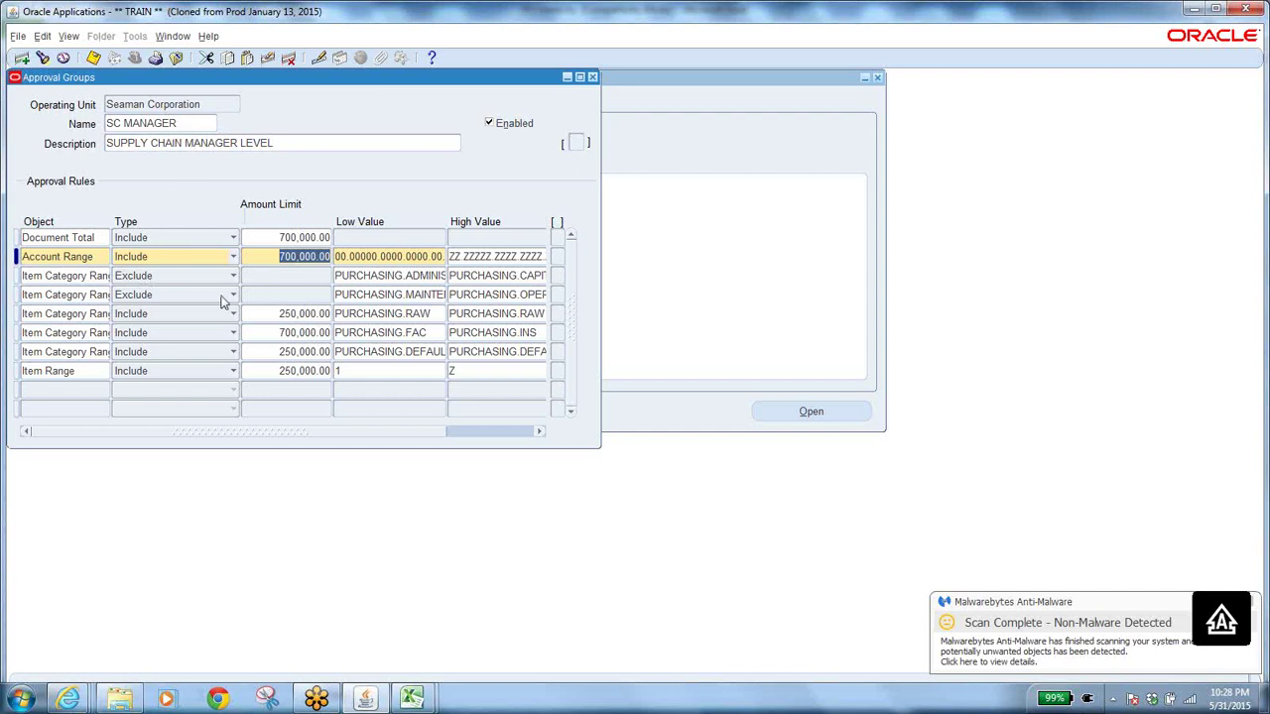
Step: Examine the Item Category Range rules of the SC MANAGER group, viewing the ranges for the ADMINISTRATIVE, RAW and FAC classes
click(412, 275)
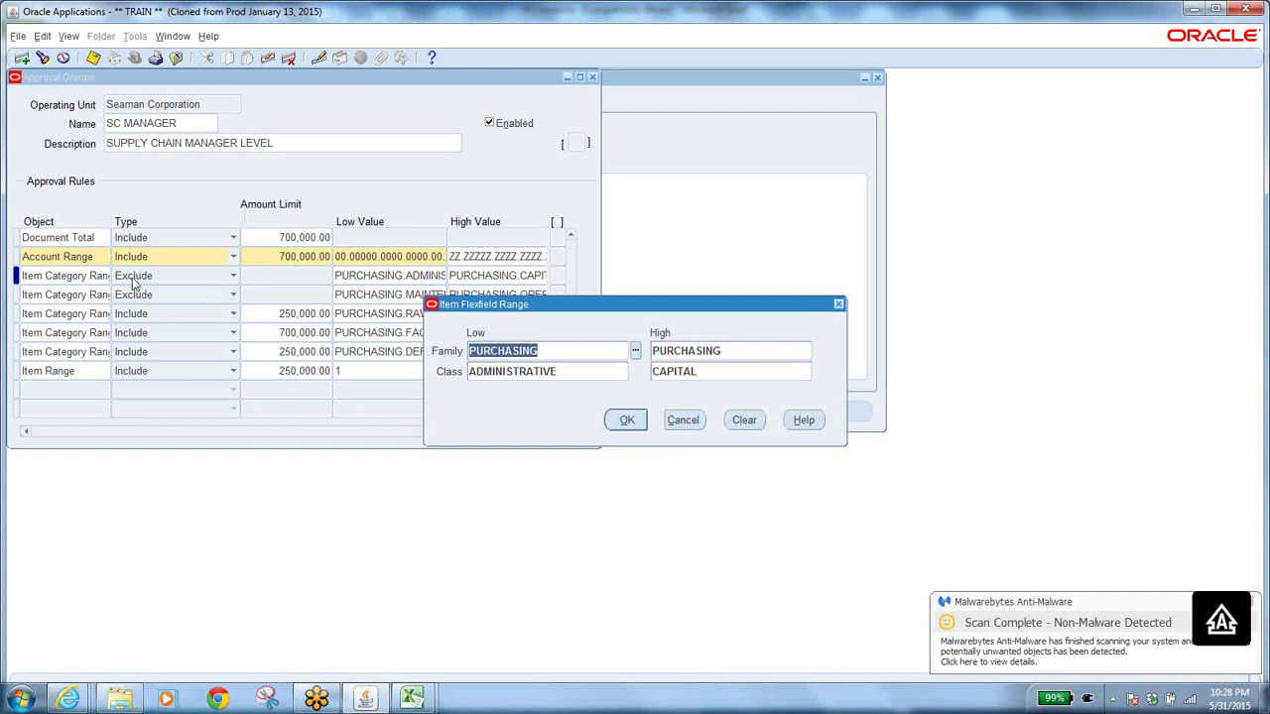
click(680, 419)
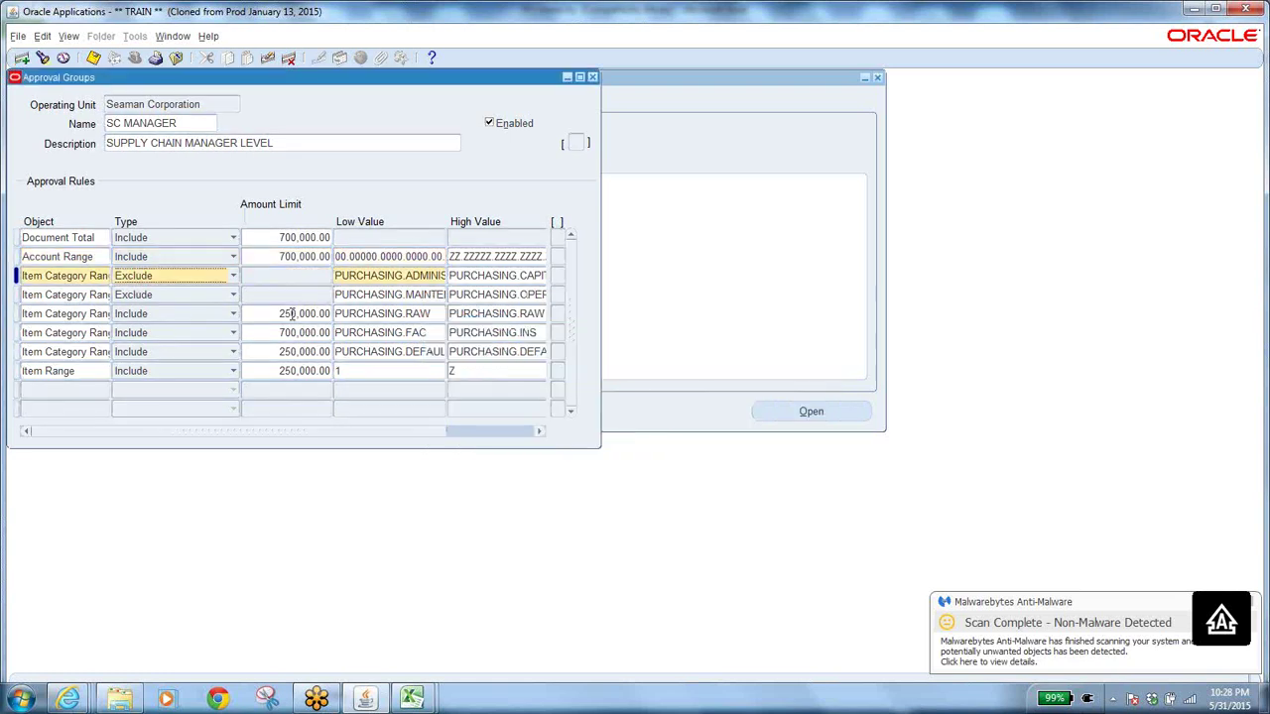
click(397, 314)
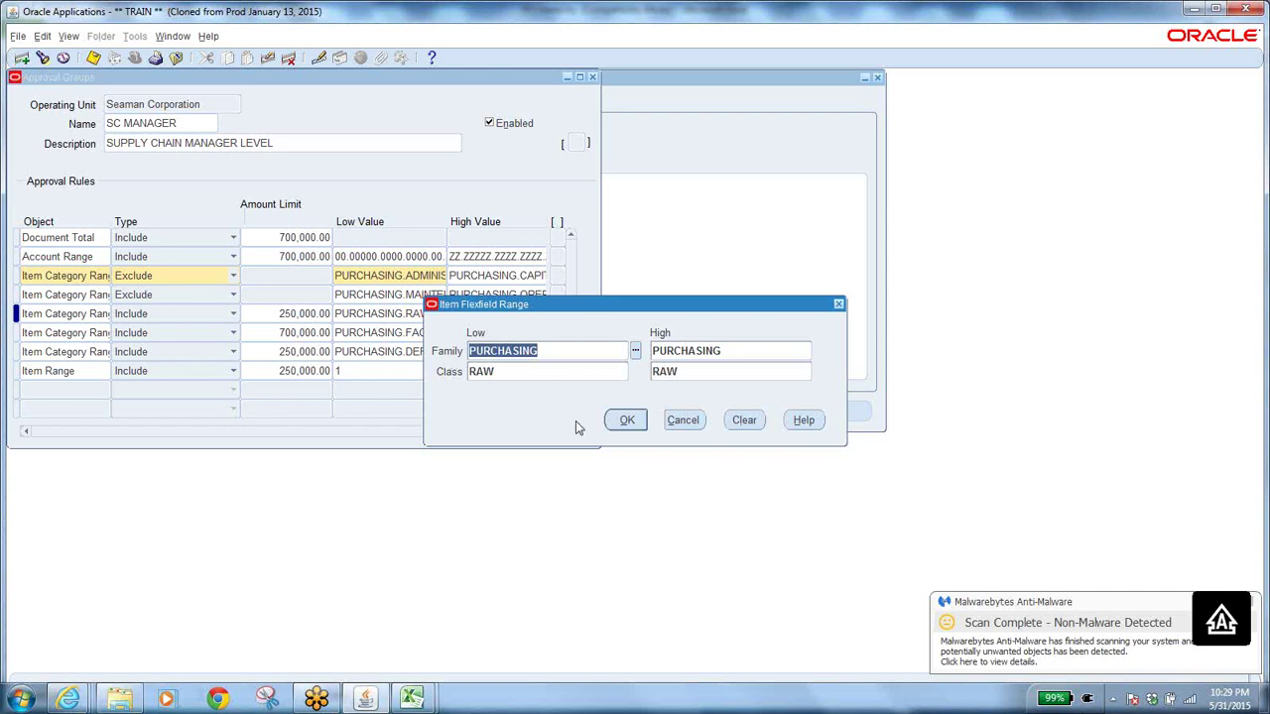
click(682, 420)
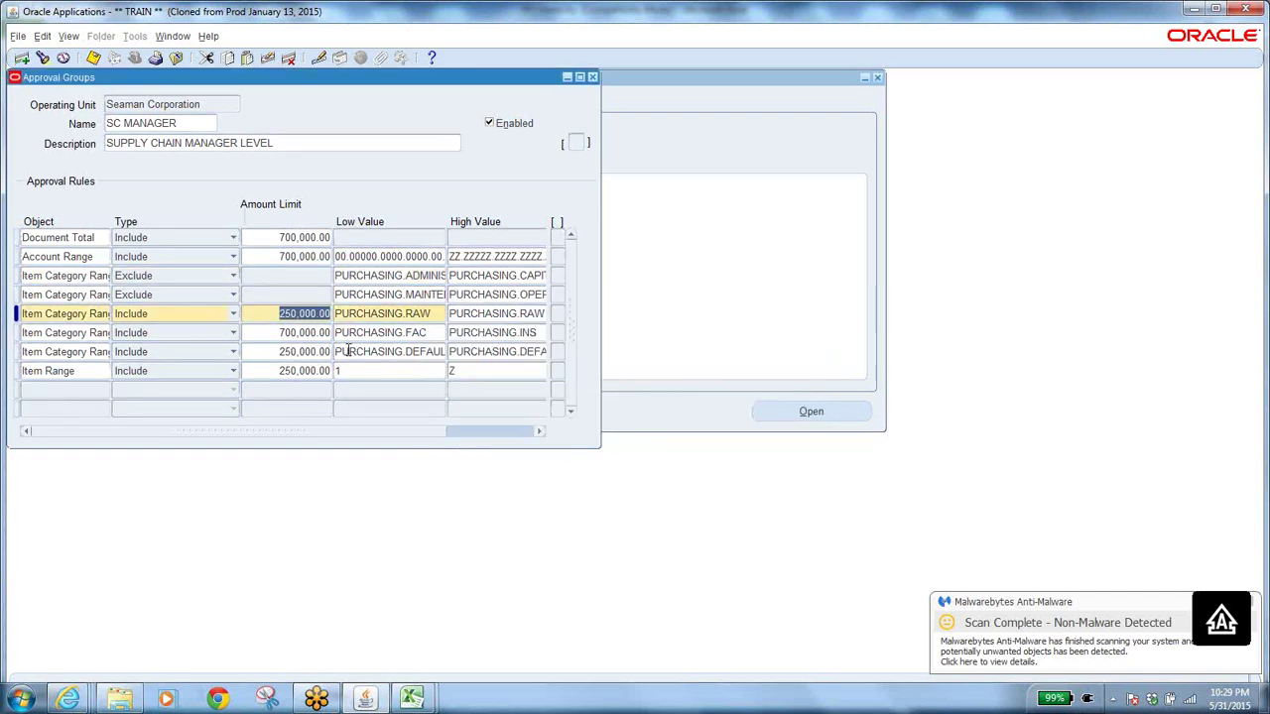
click(410, 332)
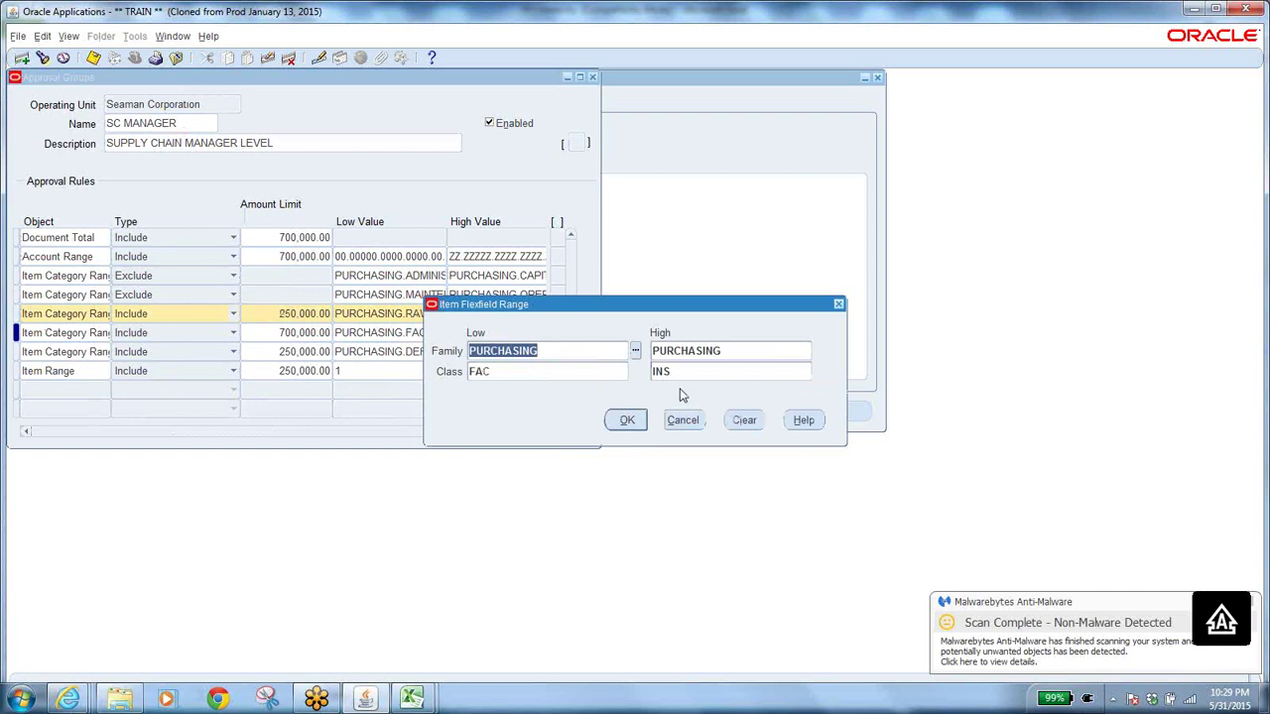
click(503, 371)
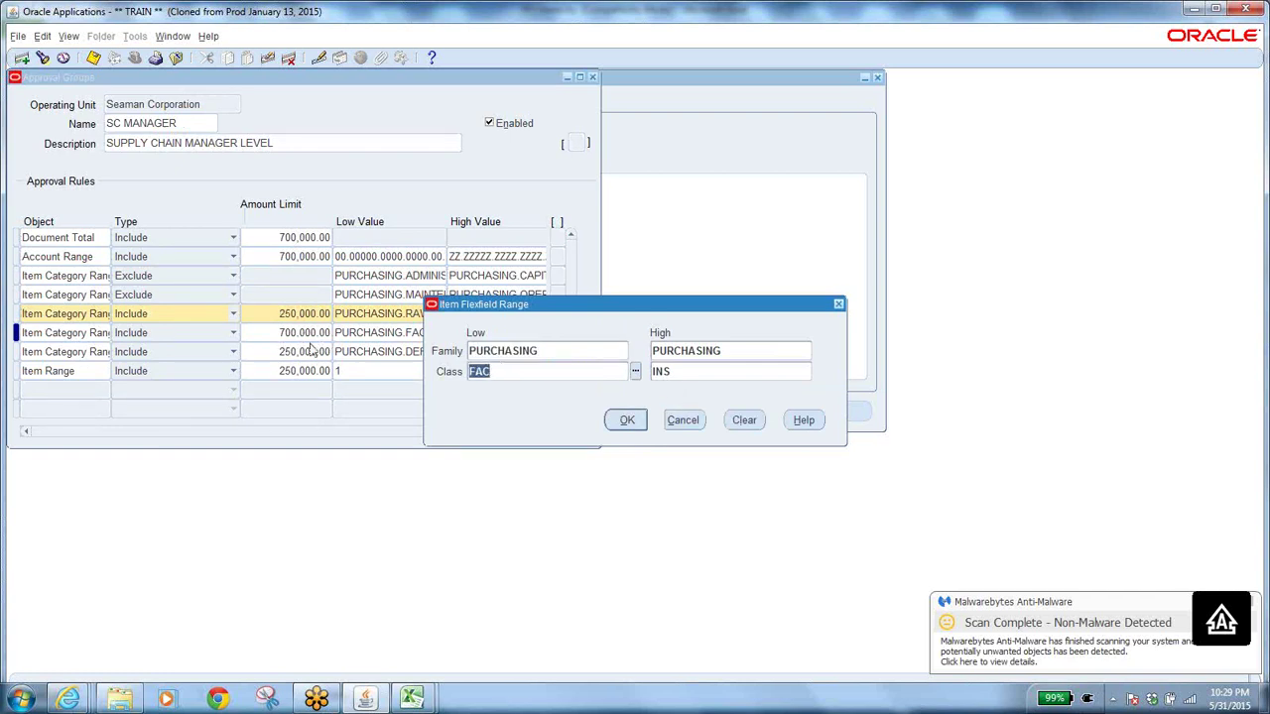
click(693, 425)
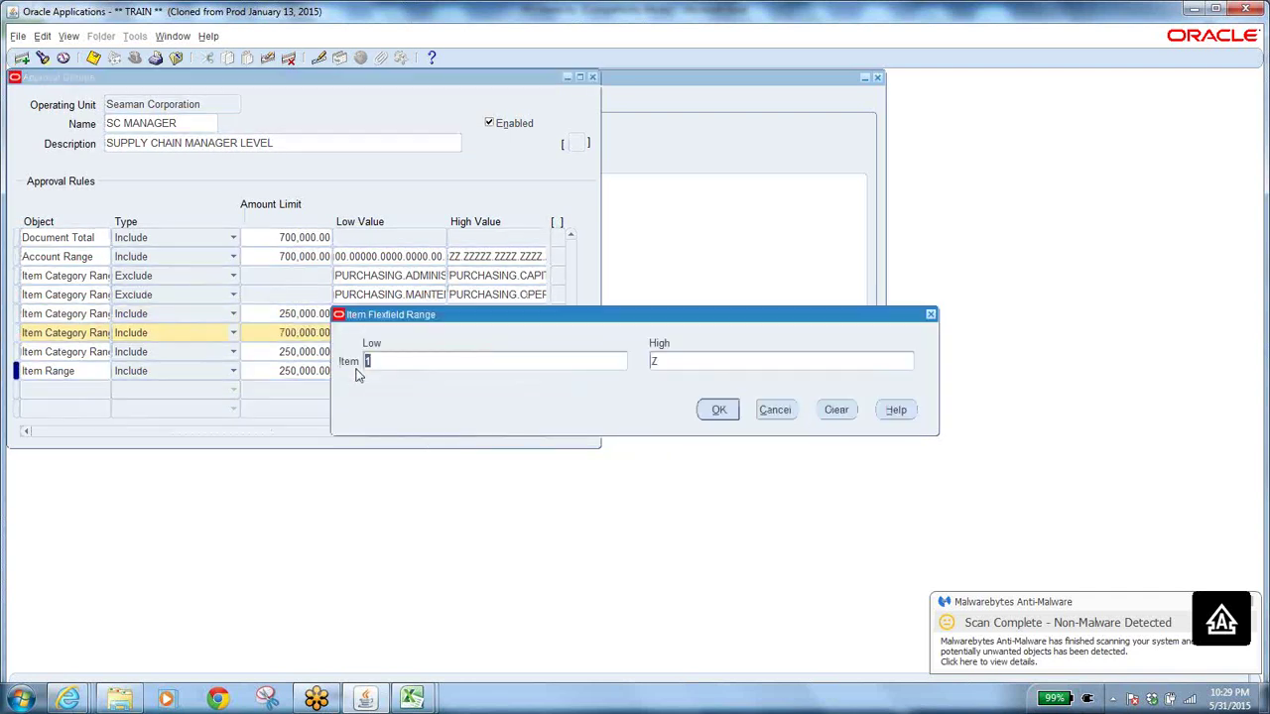
Step: View the low and high values of the SC MANAGER group's Item Range rule and close the Approval Groups form
click(725, 417)
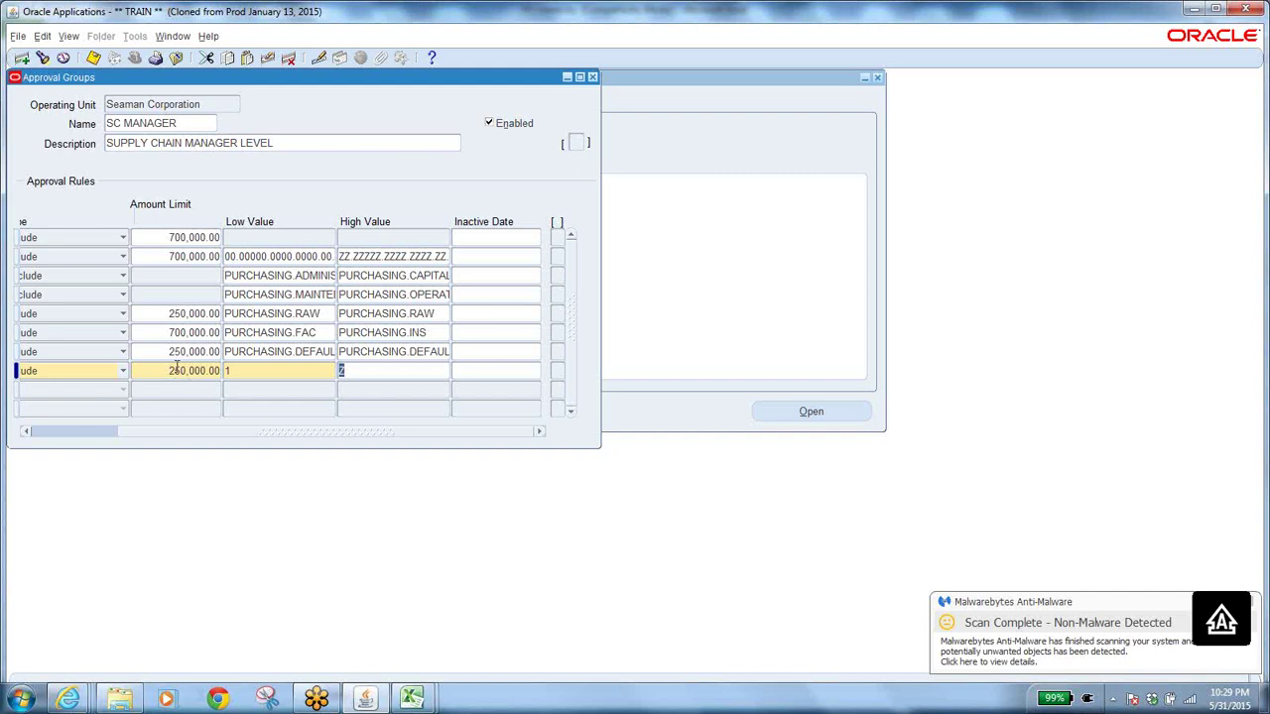
click(175, 57)
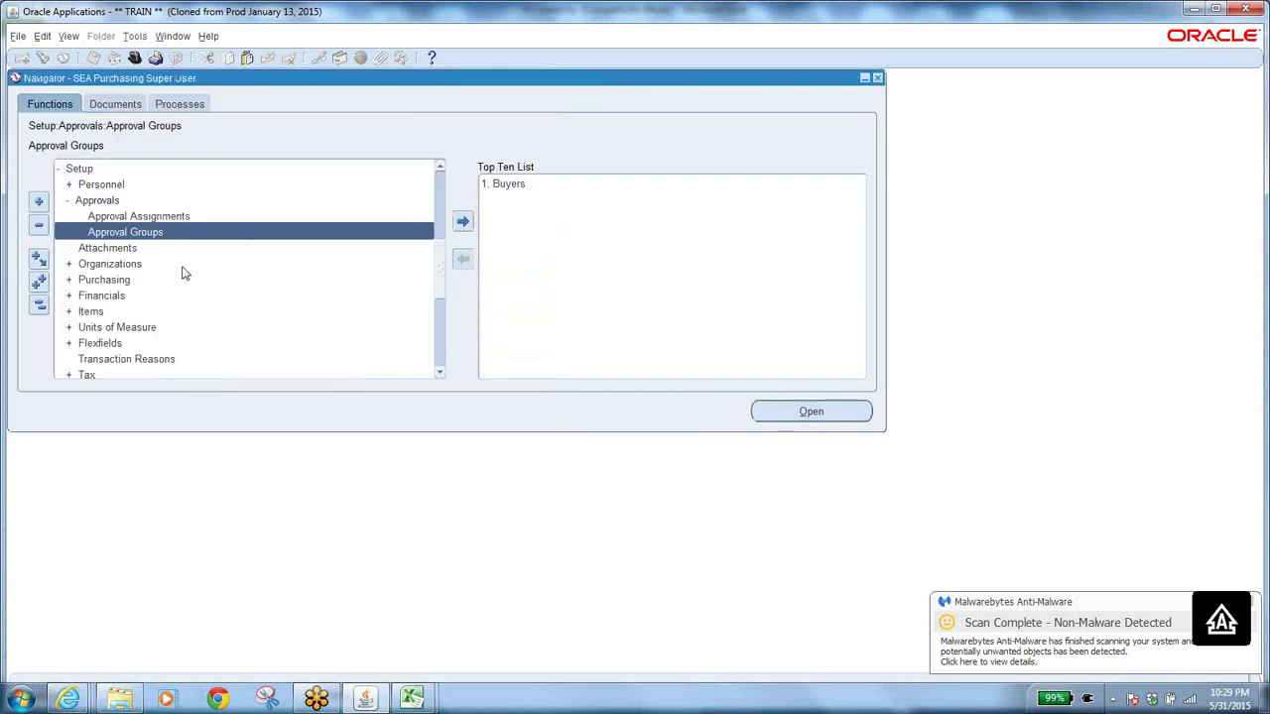
Step: Show the blank Assign Approval Groups form, close it, and point out the Approval Groups setup function
double_click(147, 215)
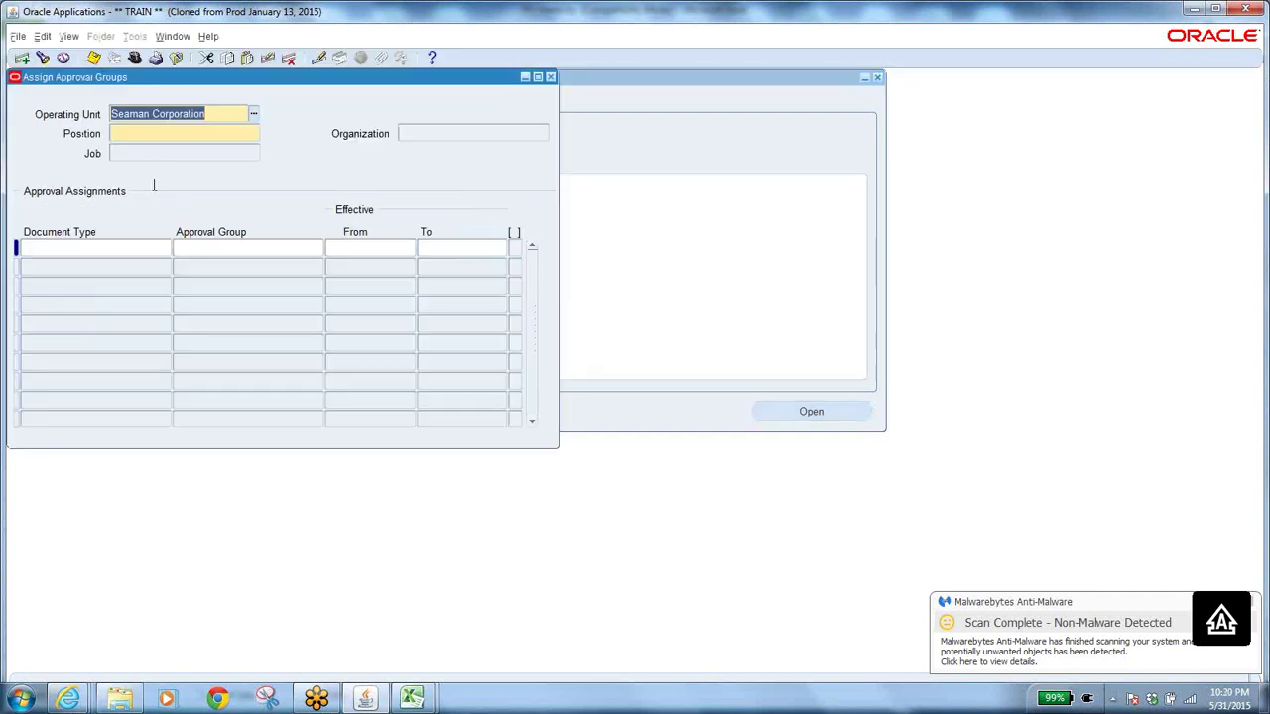
click(147, 132)
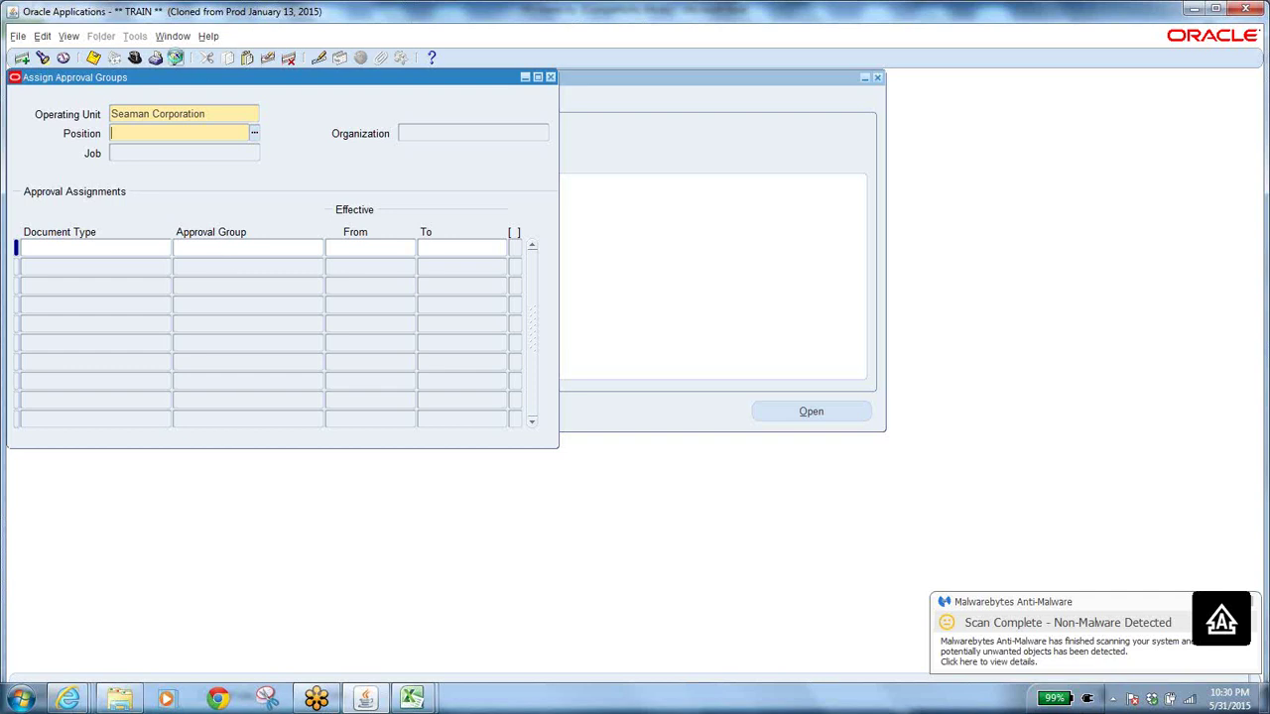
click(176, 57)
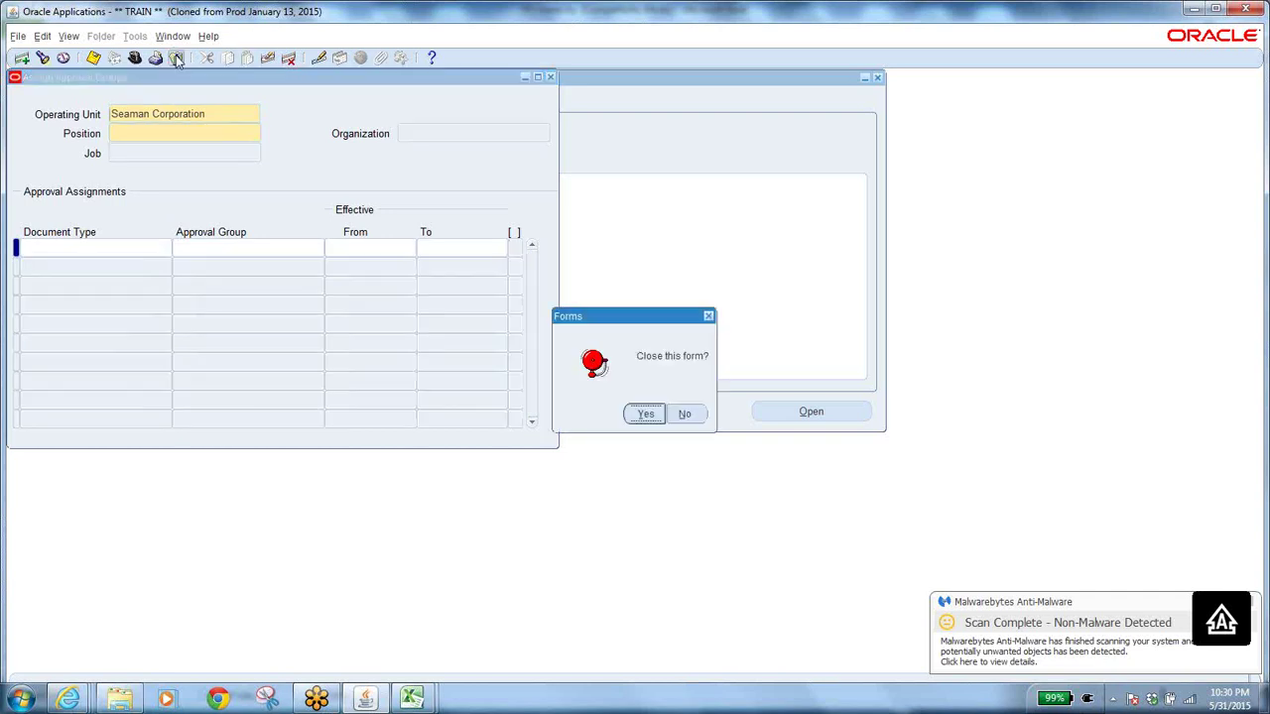
click(646, 413)
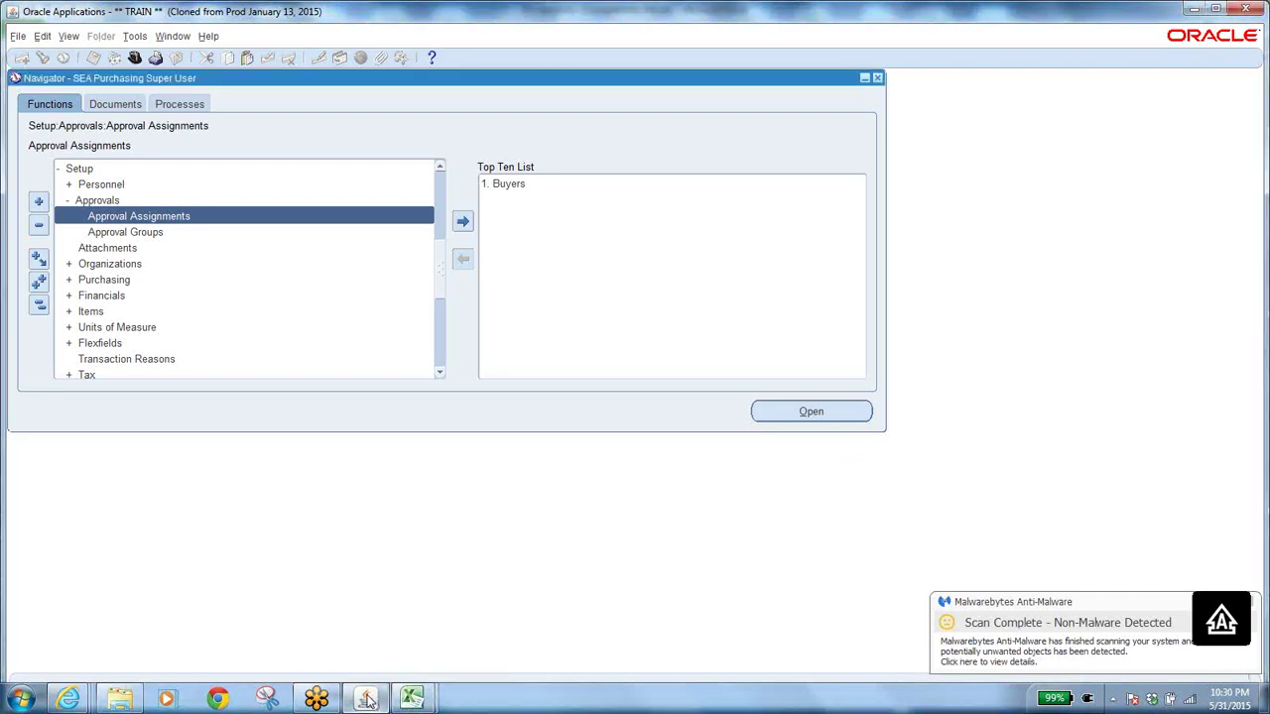
click(151, 238)
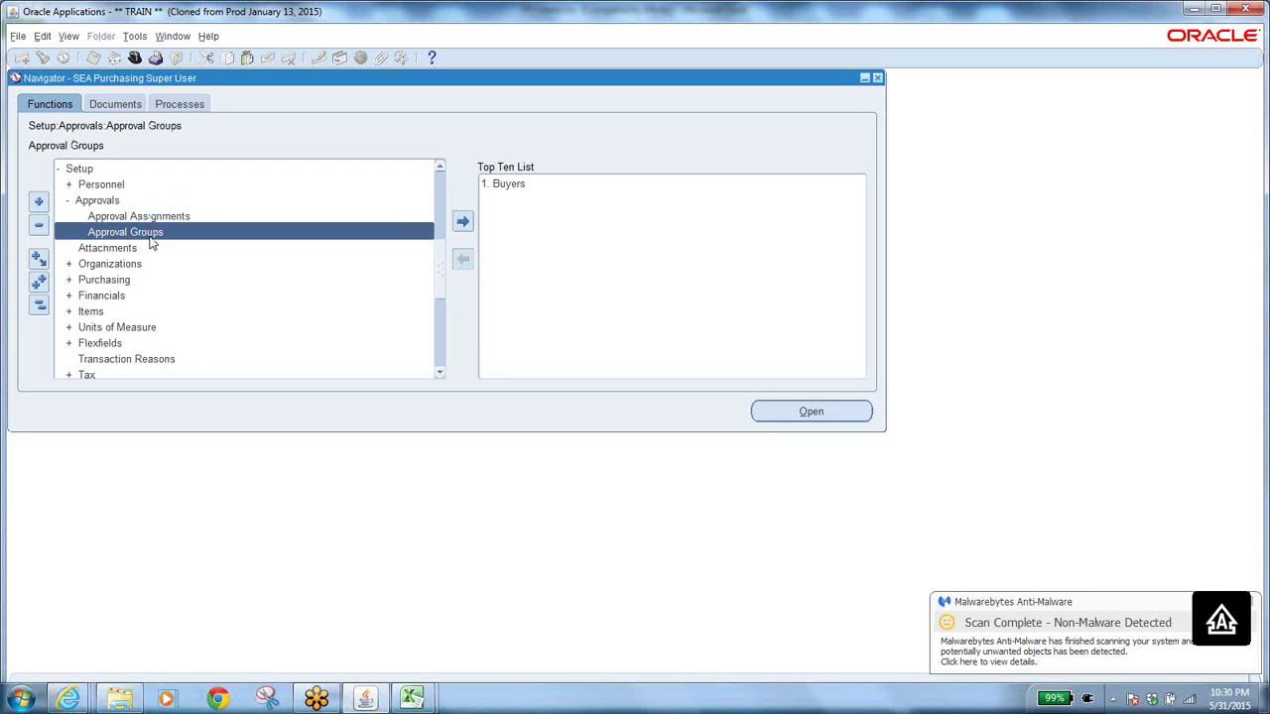
Step: Point out the Approval Assignments and Approval Groups functions in the Approvals setup
click(147, 215)
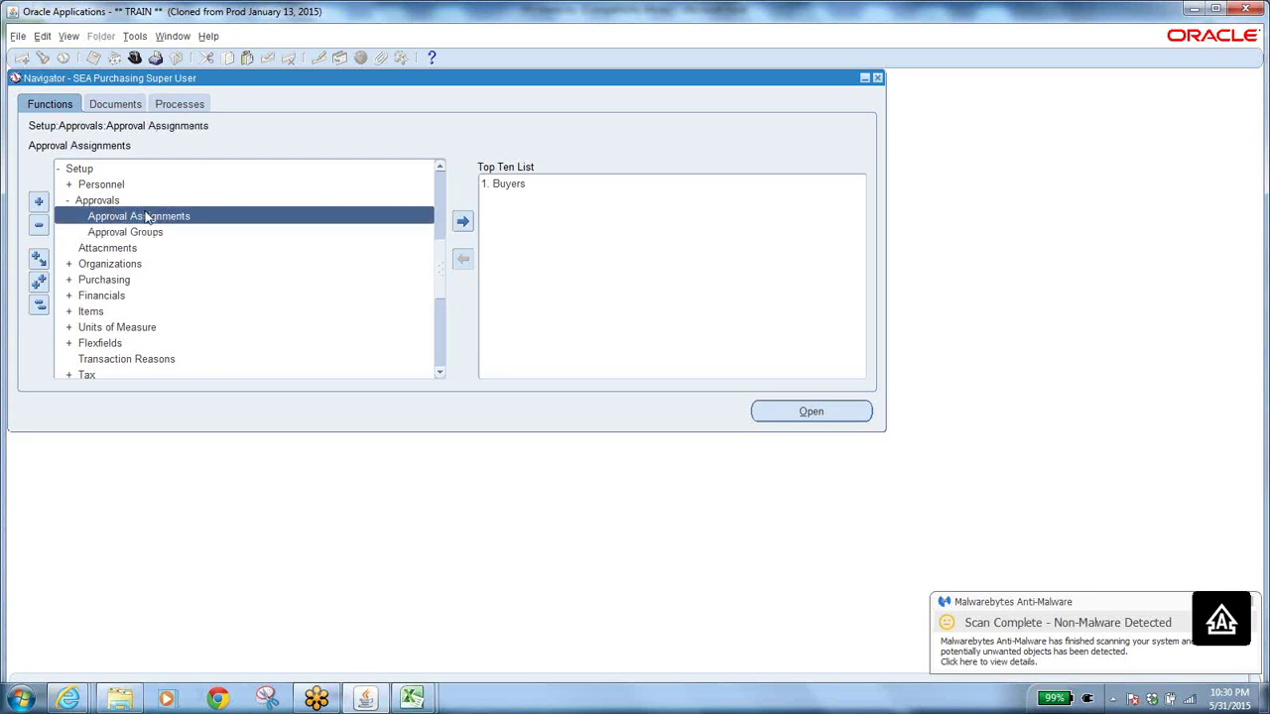
click(158, 234)
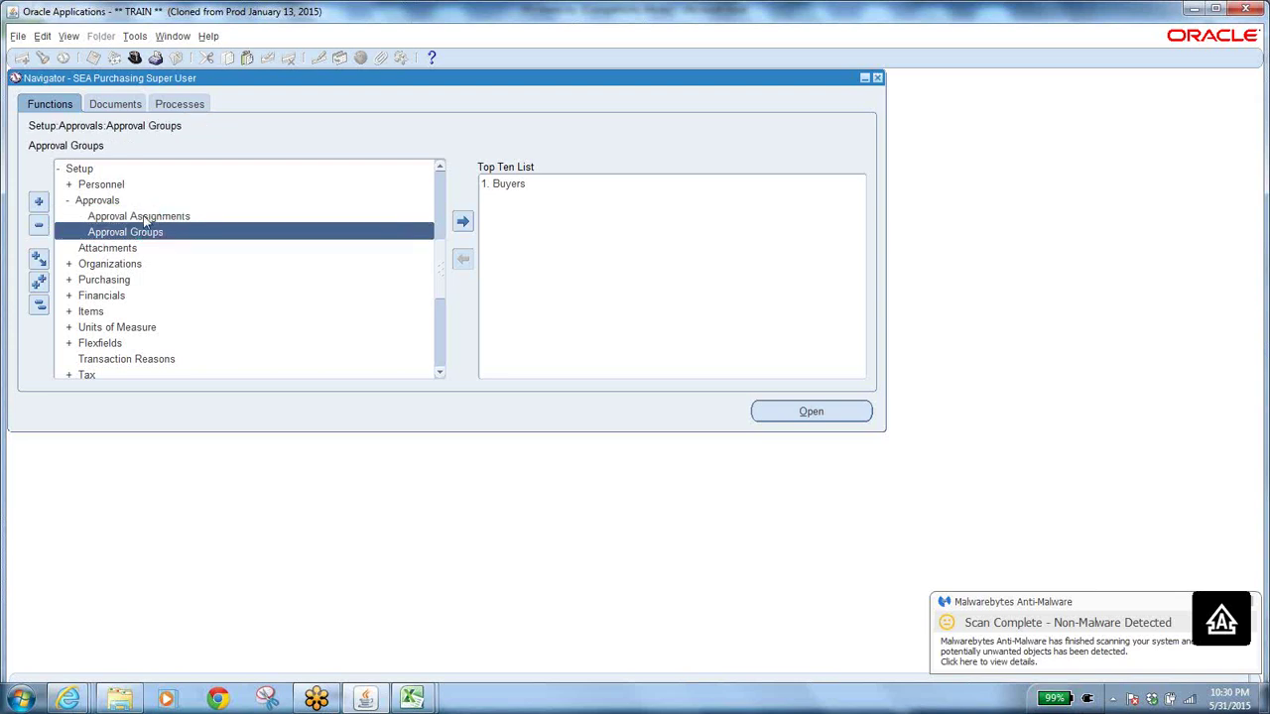
click(145, 218)
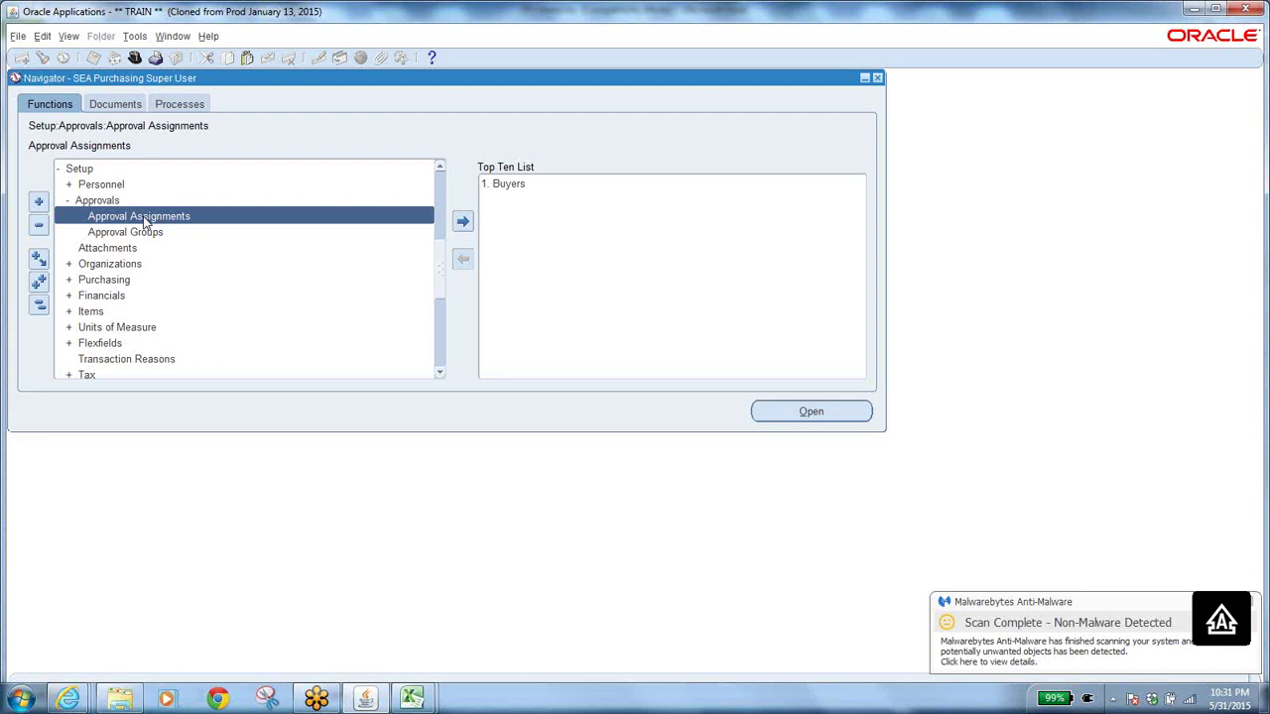
Step: Open the Position Hierarchy form from the Personnel setup and place it clear of the function list
click(80, 184)
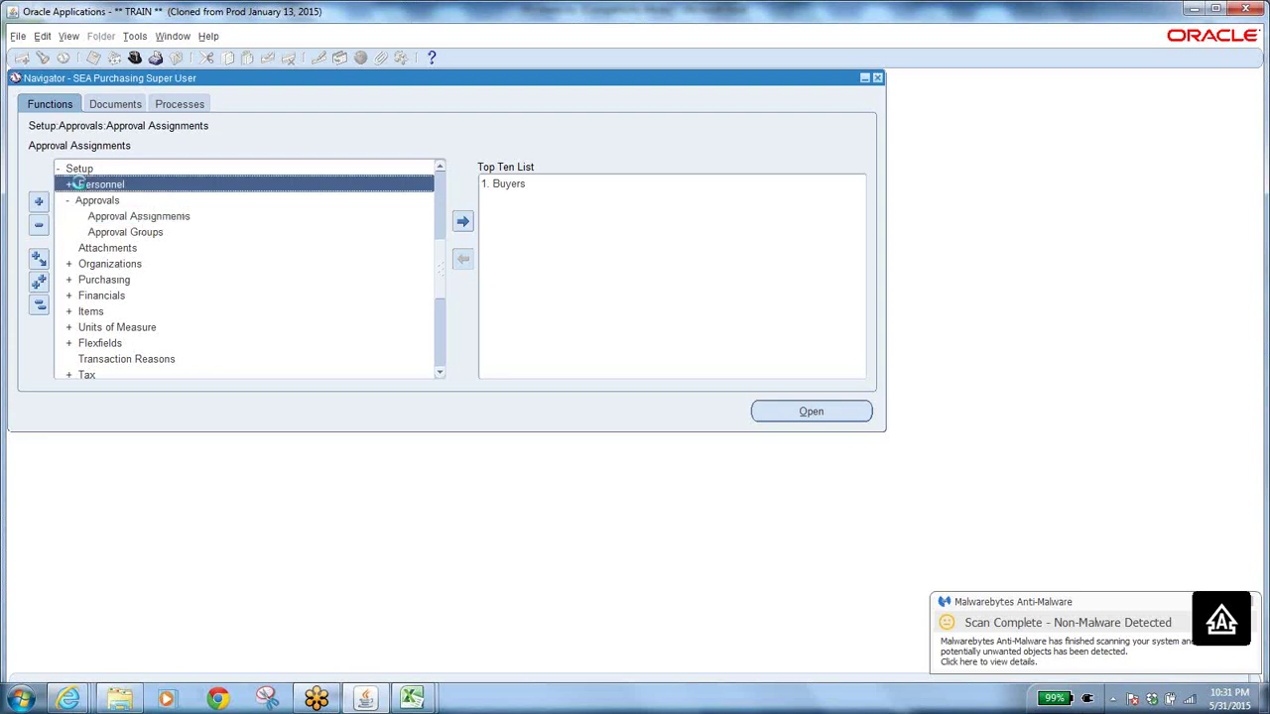
click(441, 377)
click(440, 377)
click(440, 377)
click(440, 377)
click(441, 376)
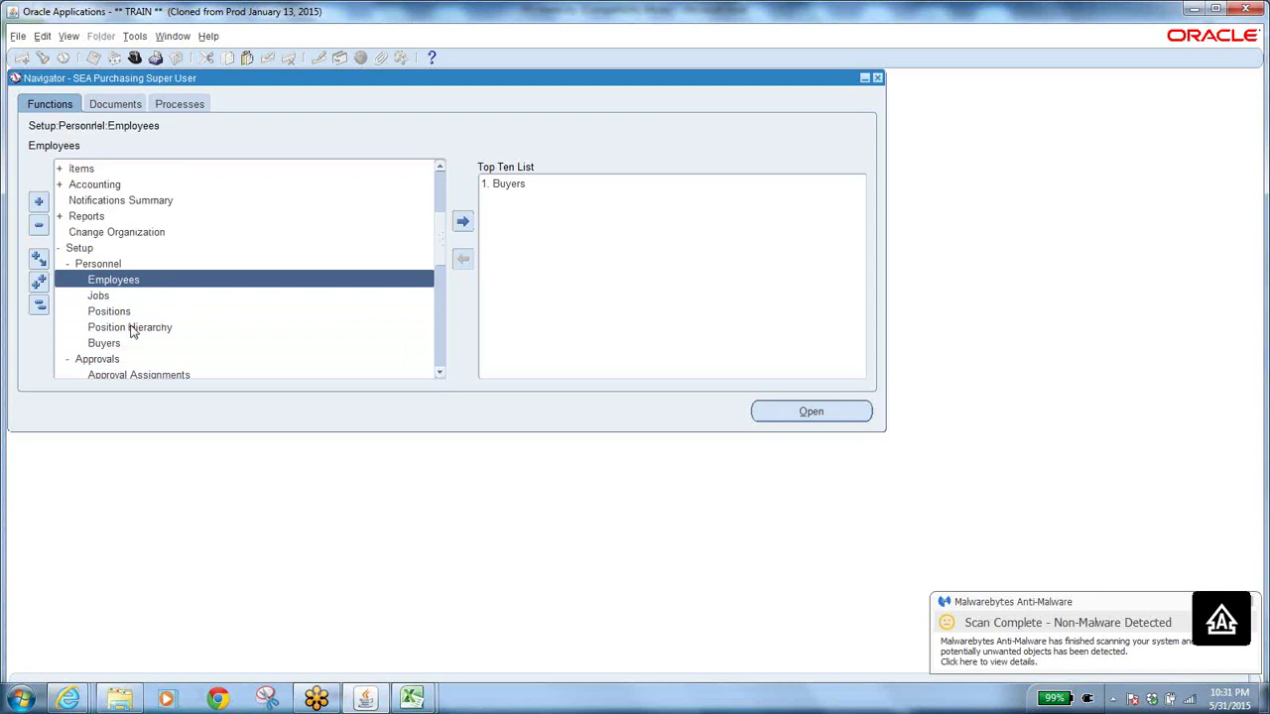
double_click(131, 327)
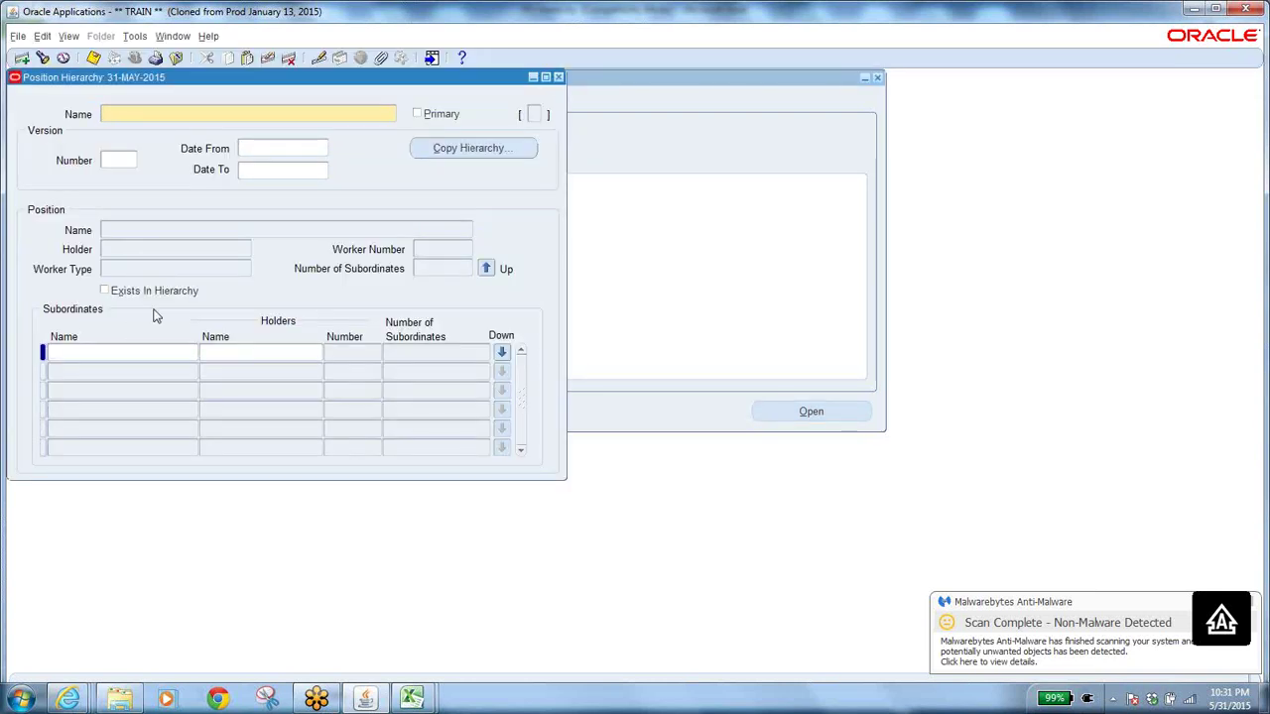
drag(353, 82, 687, 149)
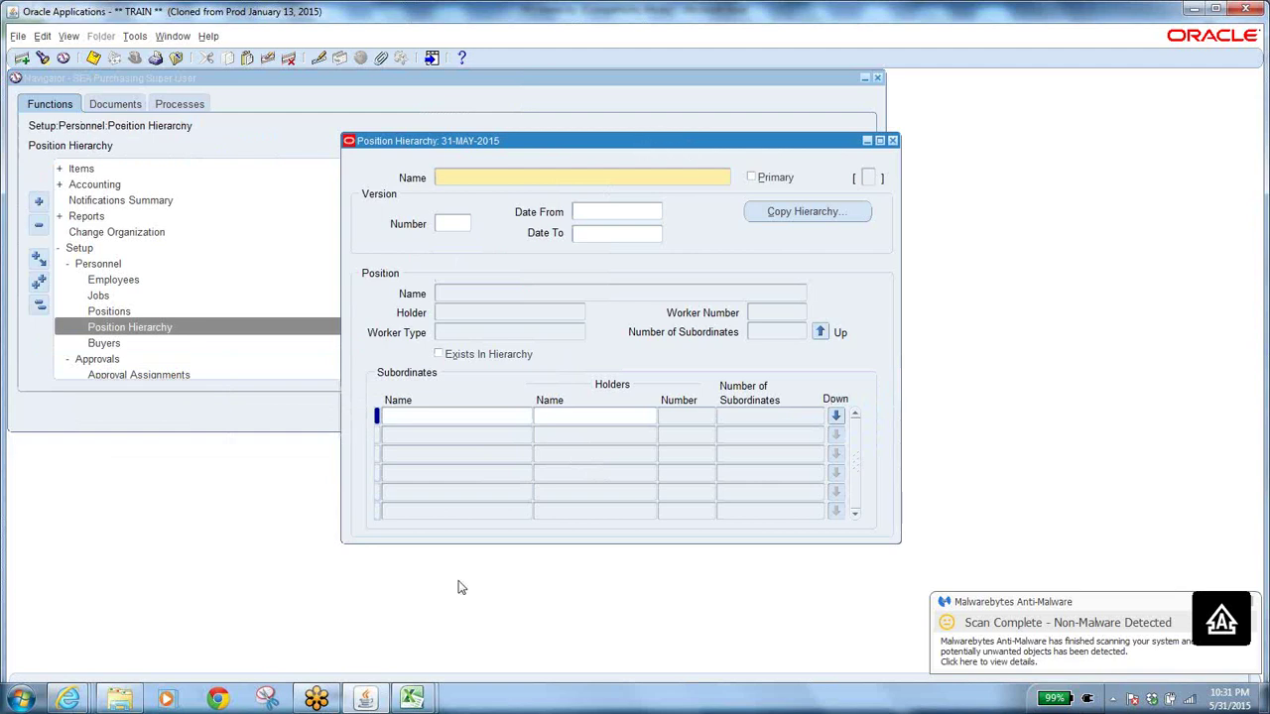
Step: Copy the name Purchasing Approval Hierarchy from the PO hierarchy workbook in Excel and query it in Oracle's Position Hierarchy form
click(411, 699)
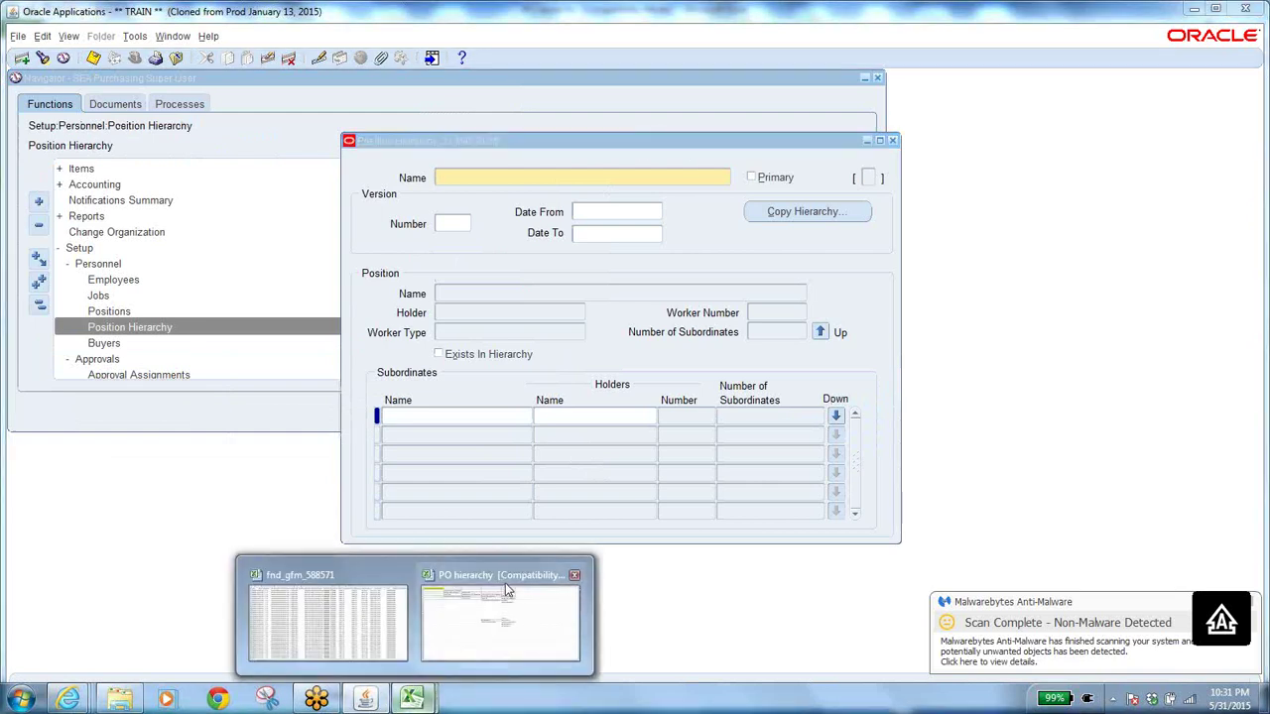
click(501, 615)
click(100, 85)
key(ctrl+c)
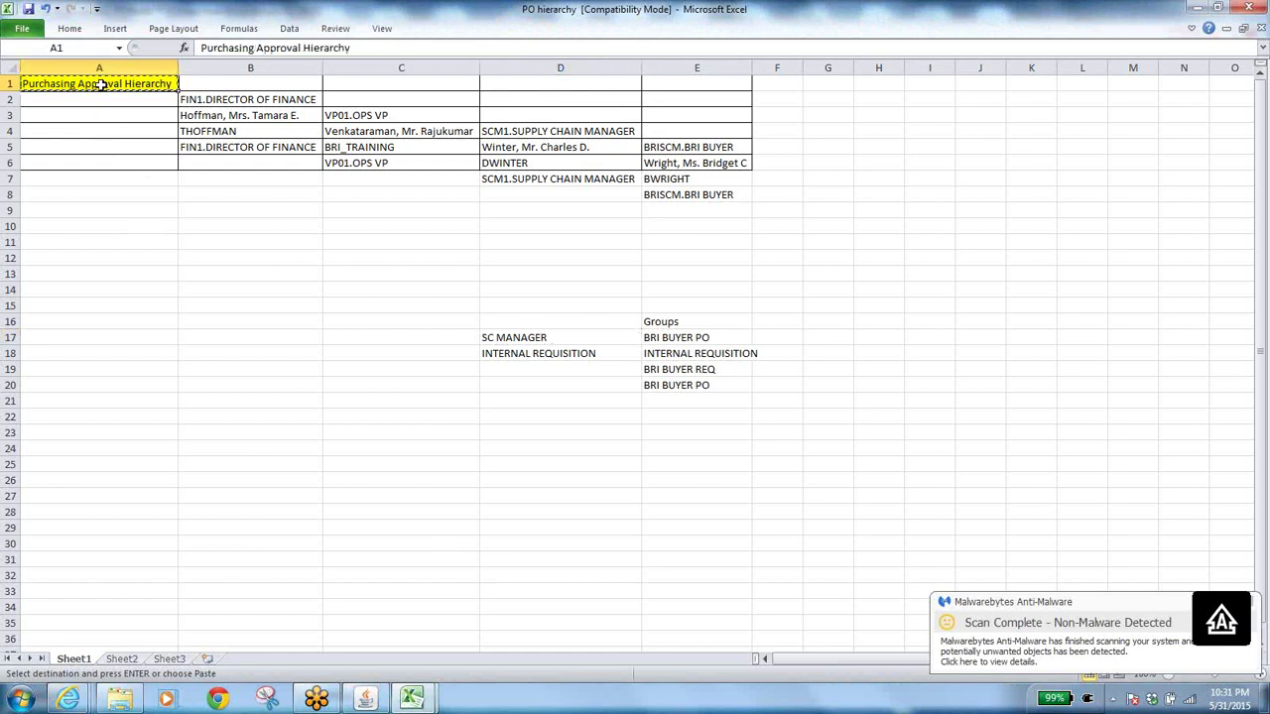
key(alt+Tab)
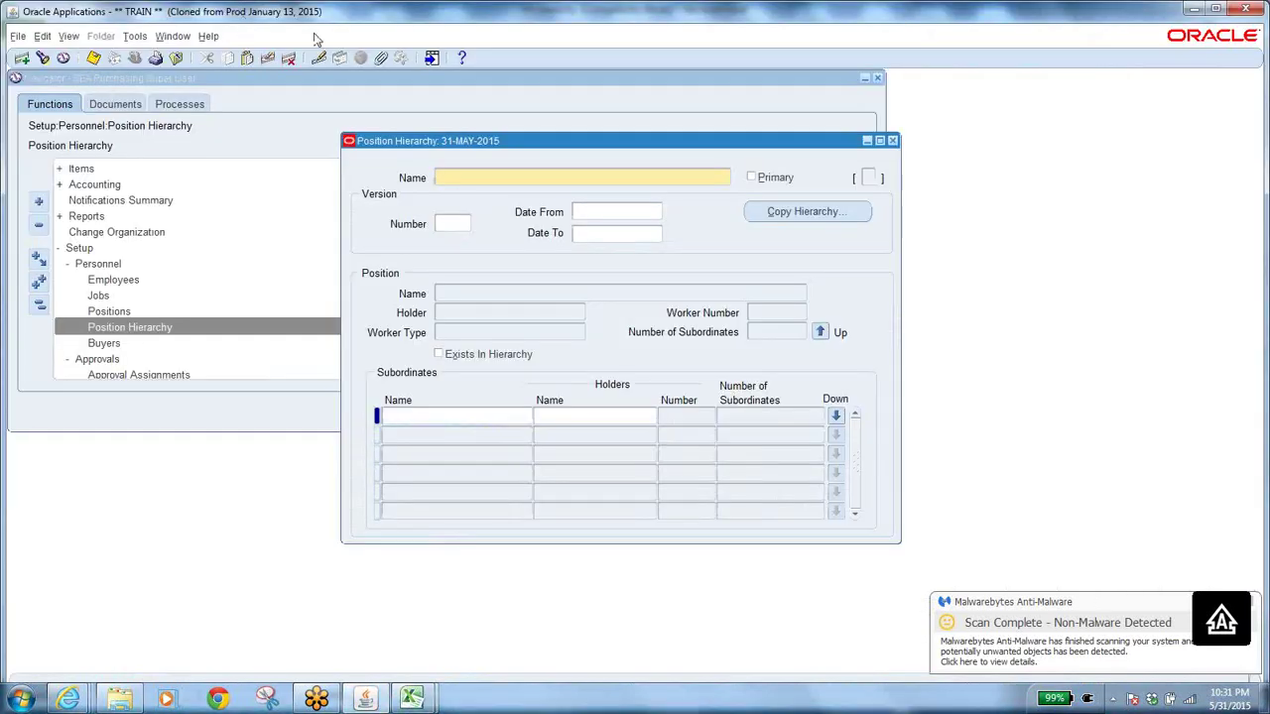
key(F11)
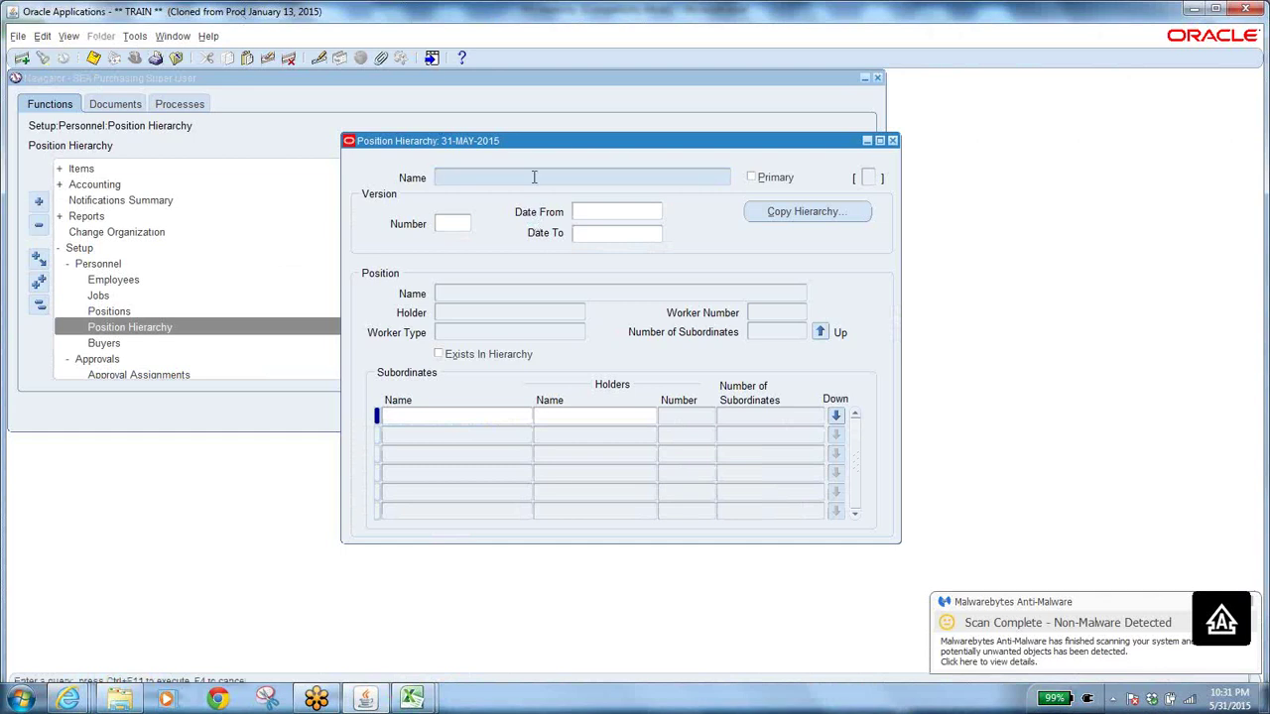
key(ctrl+v)
key(ctrl+F11)
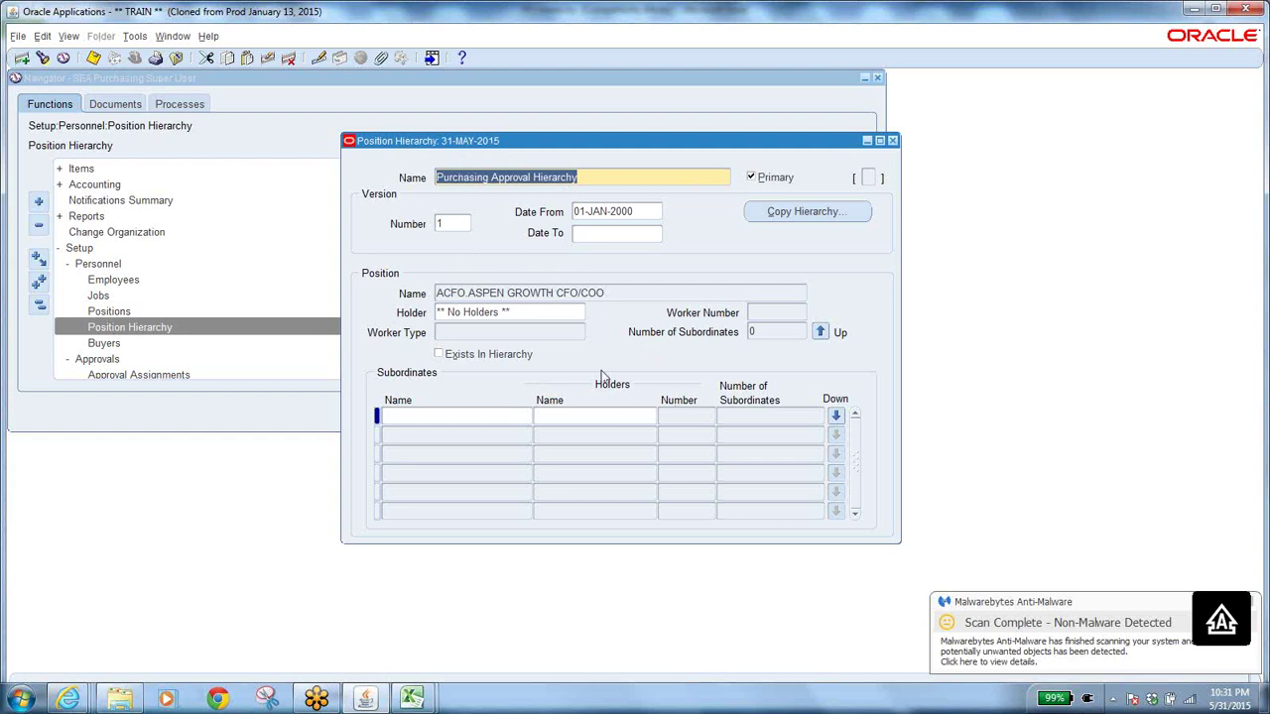
Step: Copy the position name BRISCM.BRI BUYER from the PO hierarchy workbook in Excel and return to the Position Hierarchy form in Oracle
click(657, 289)
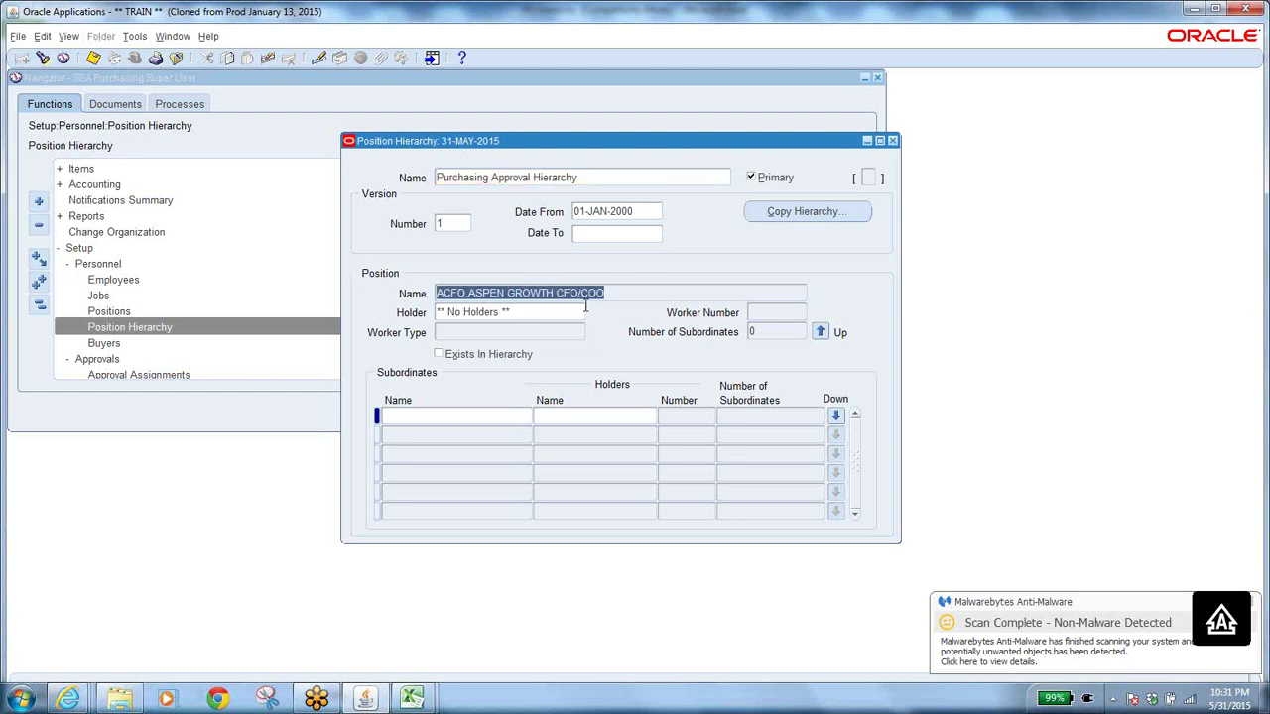
key(alt+Tab)
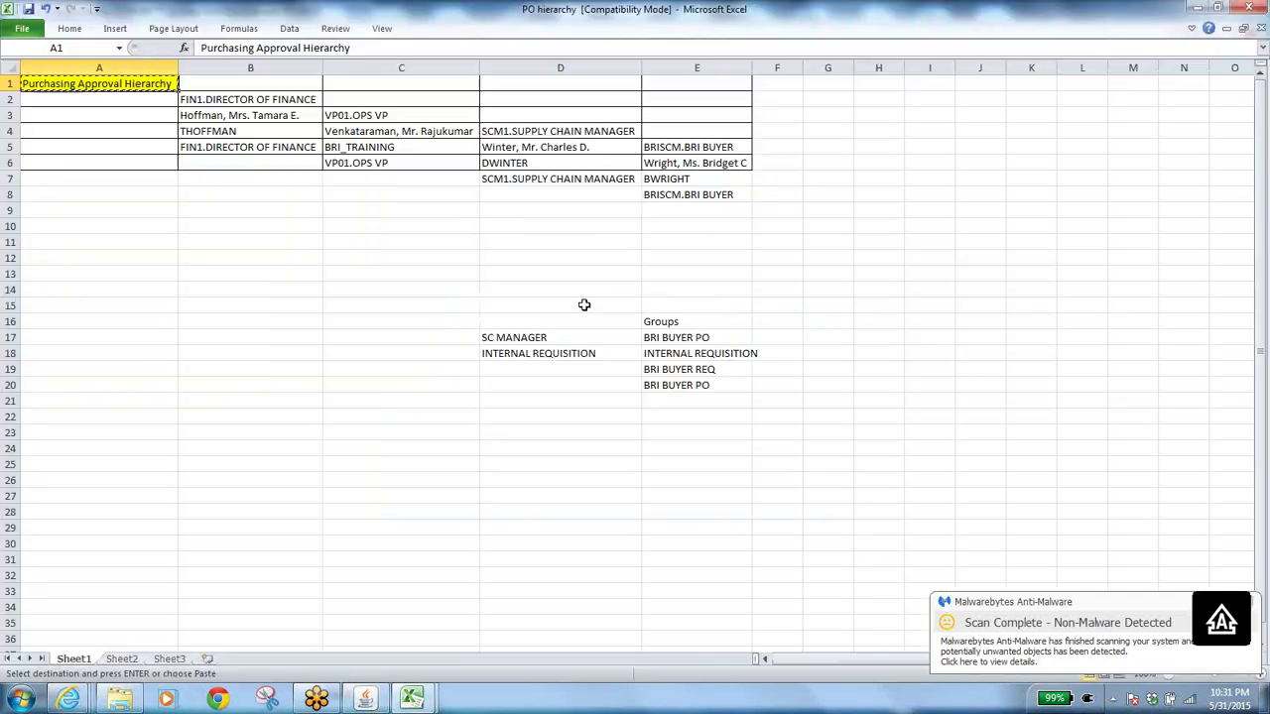
click(255, 115)
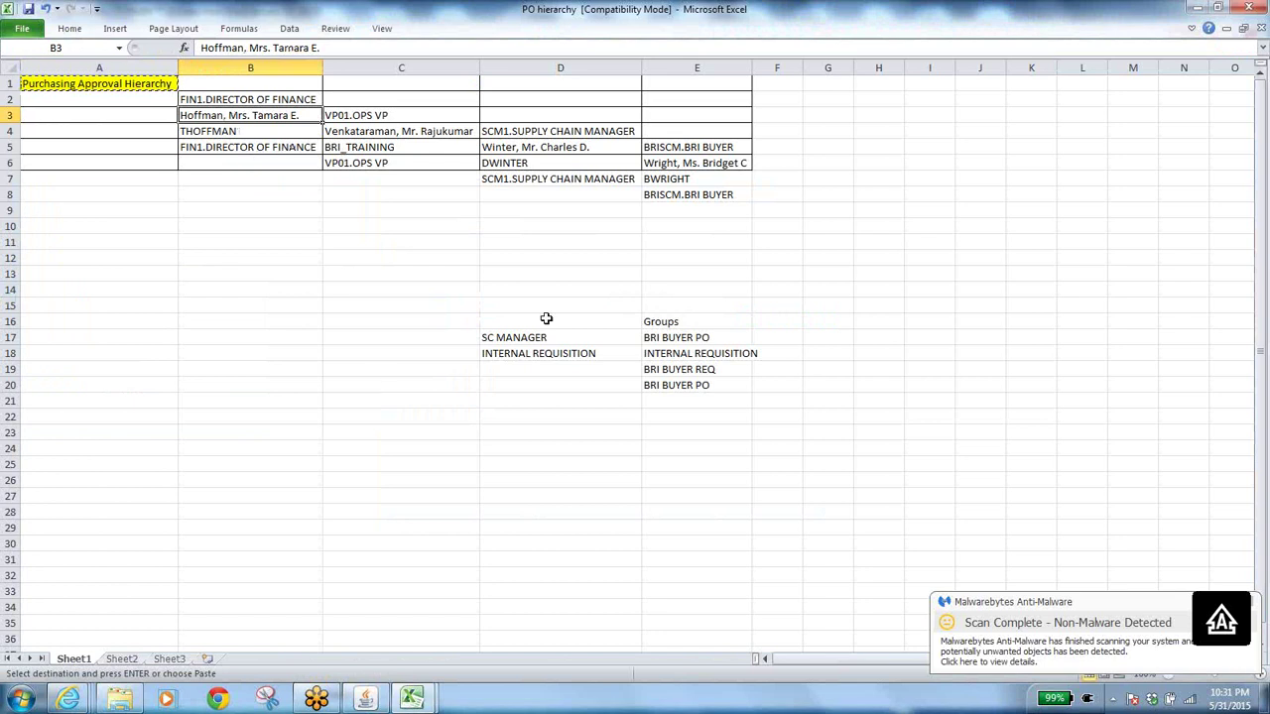
click(685, 352)
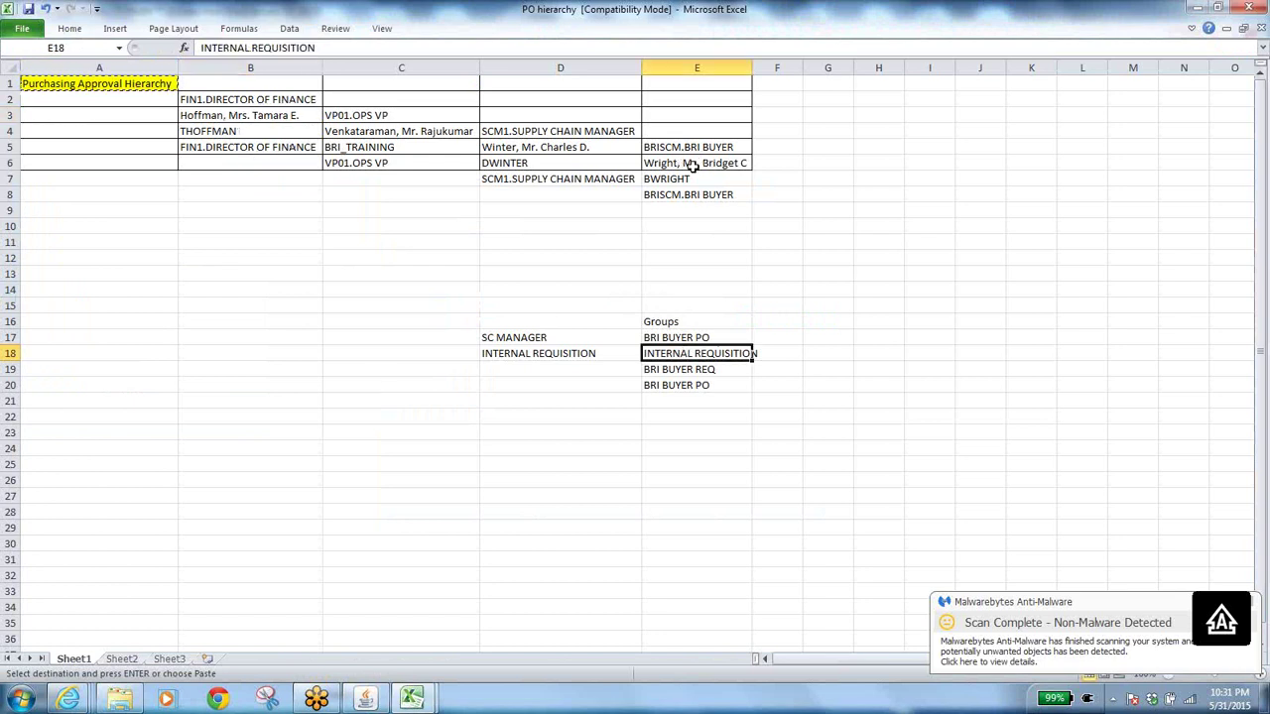
click(704, 194)
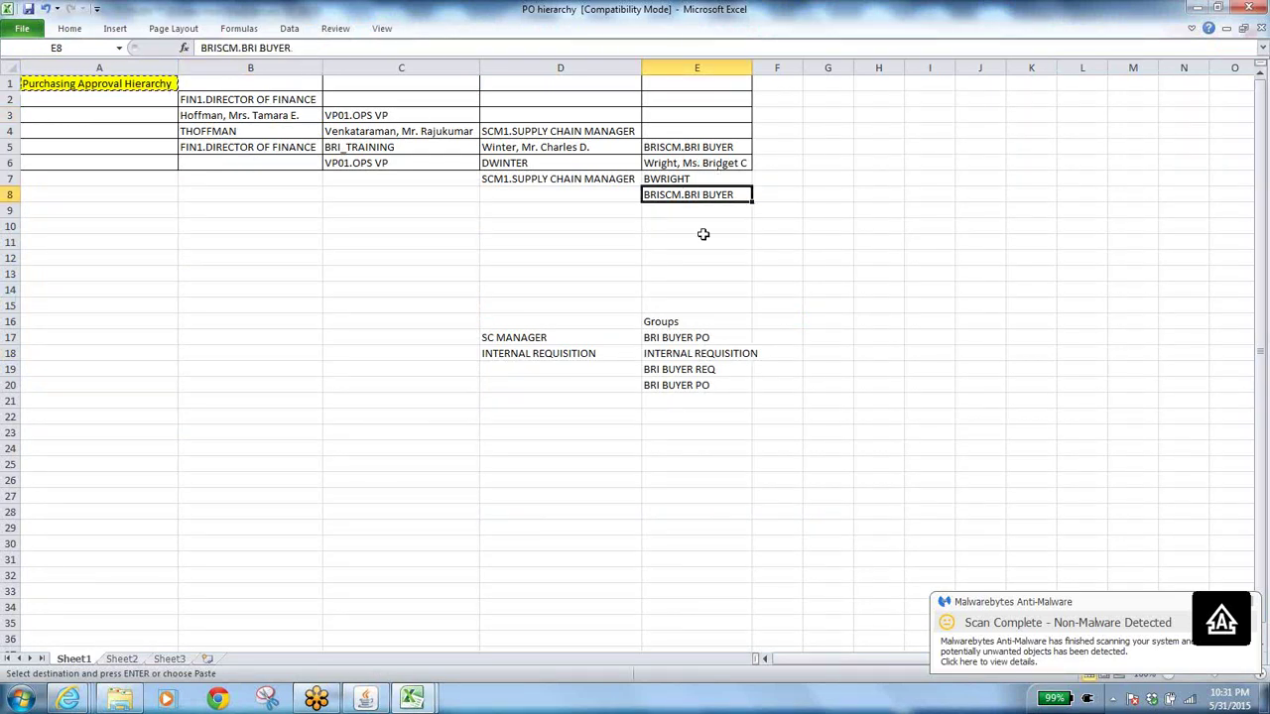
key(ctrl+c)
key(alt+Tab)
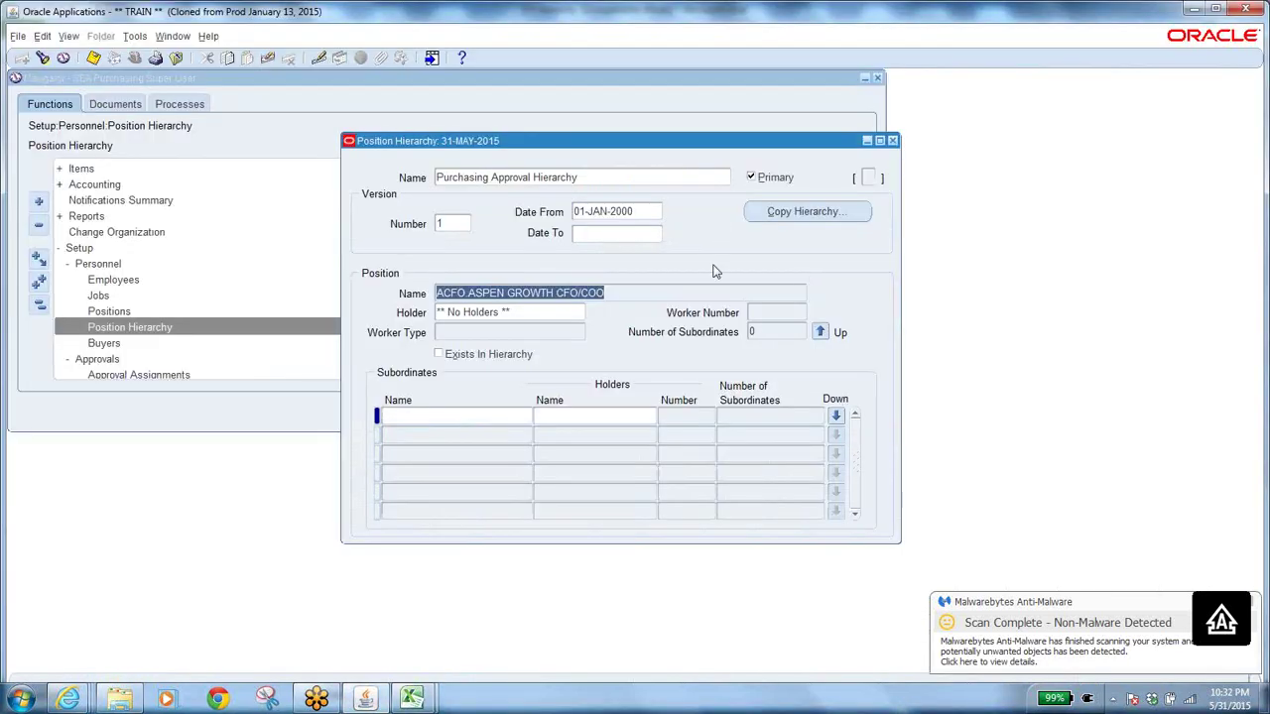
Step: Query the Purchasing Approval Hierarchy for the position BRISCM.BRI BUYER
drag(605, 291, 392, 293)
click(614, 293)
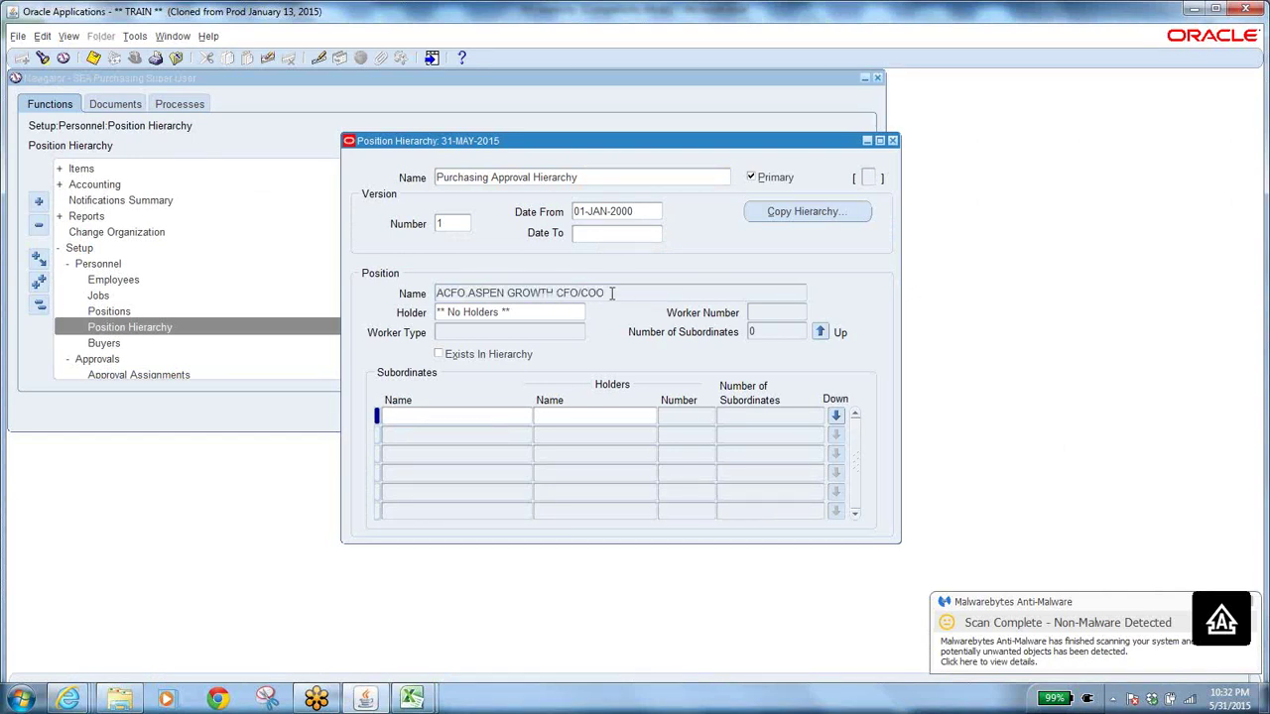
key(ctrl+c)
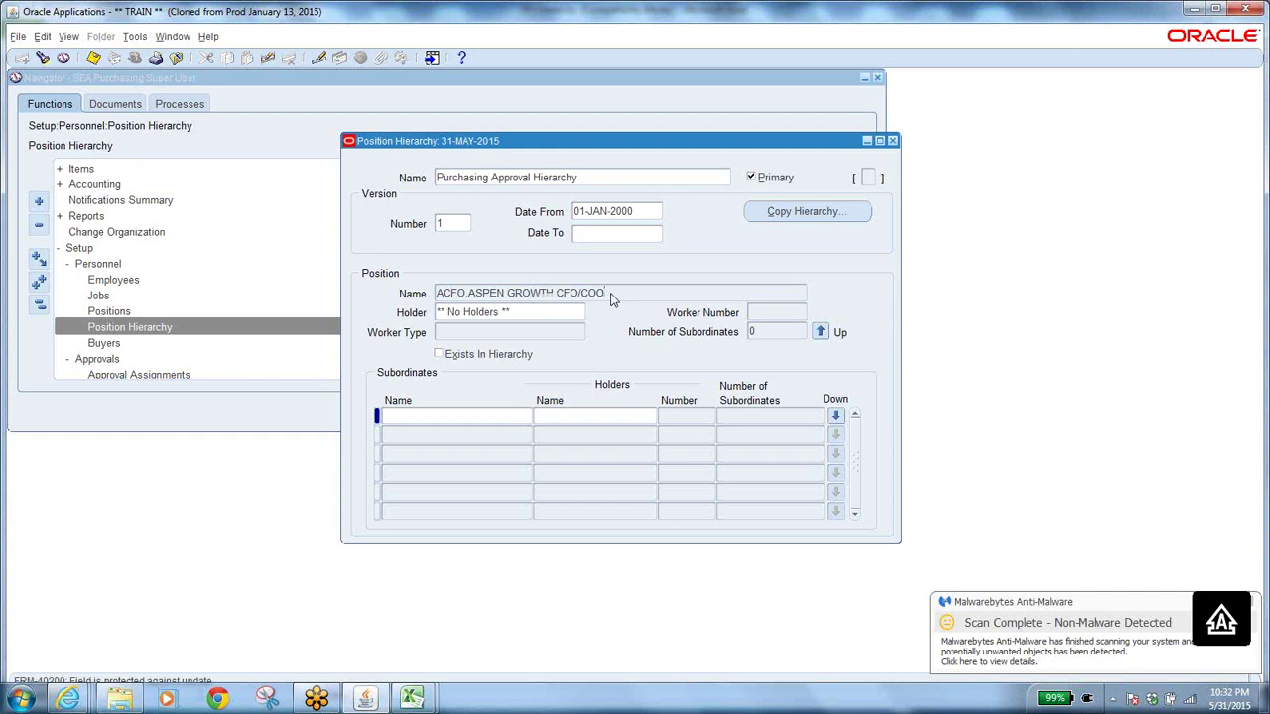
key(F11)
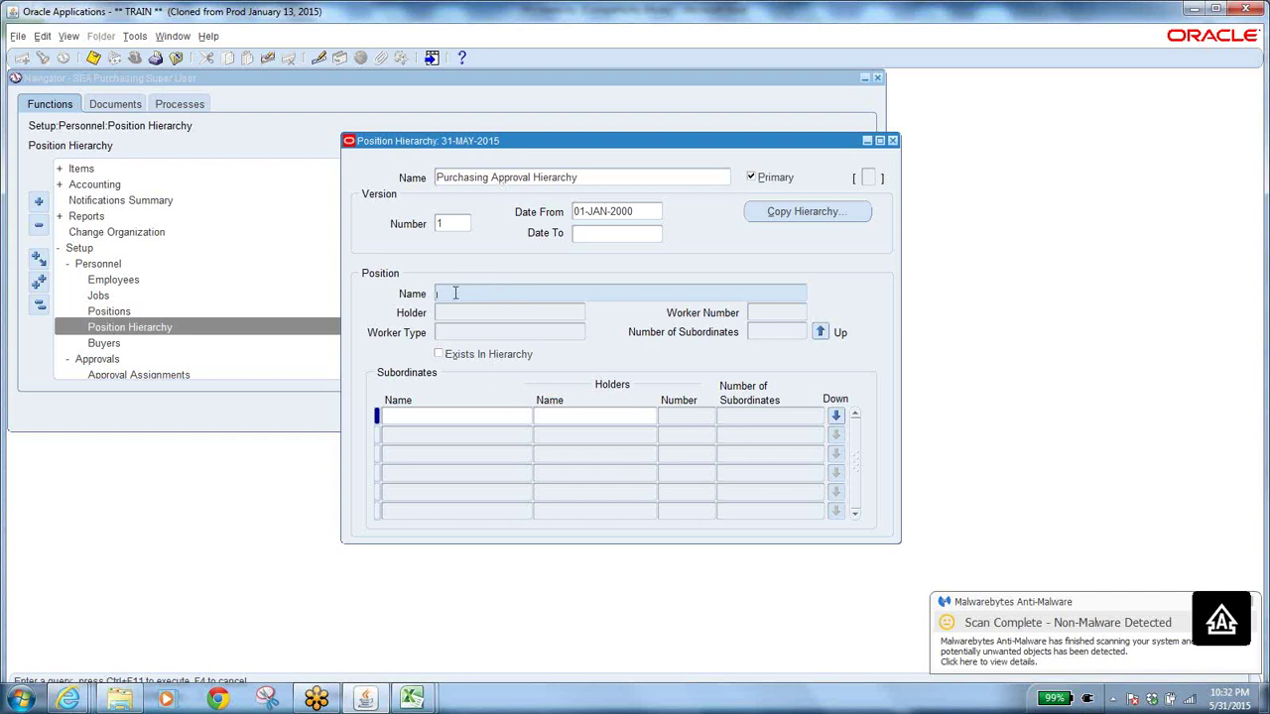
key(ctrl+F11)
drag(546, 292, 427, 287)
click(604, 177)
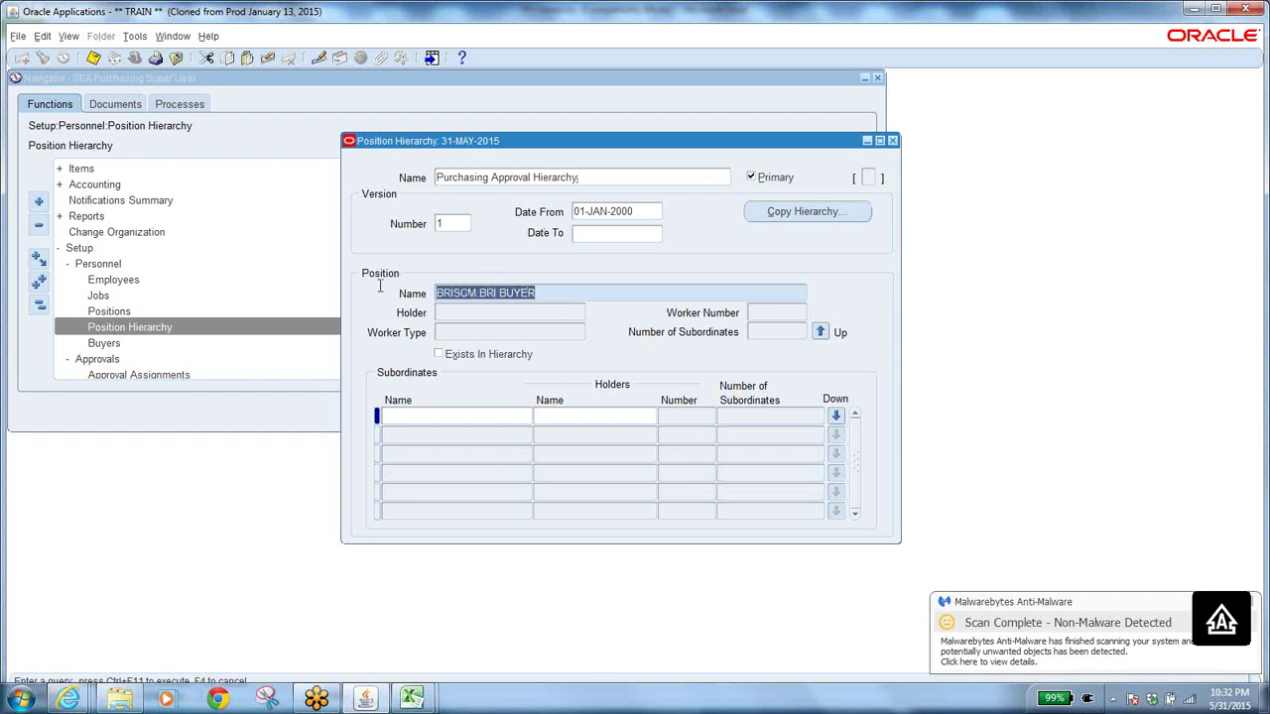
click(557, 295)
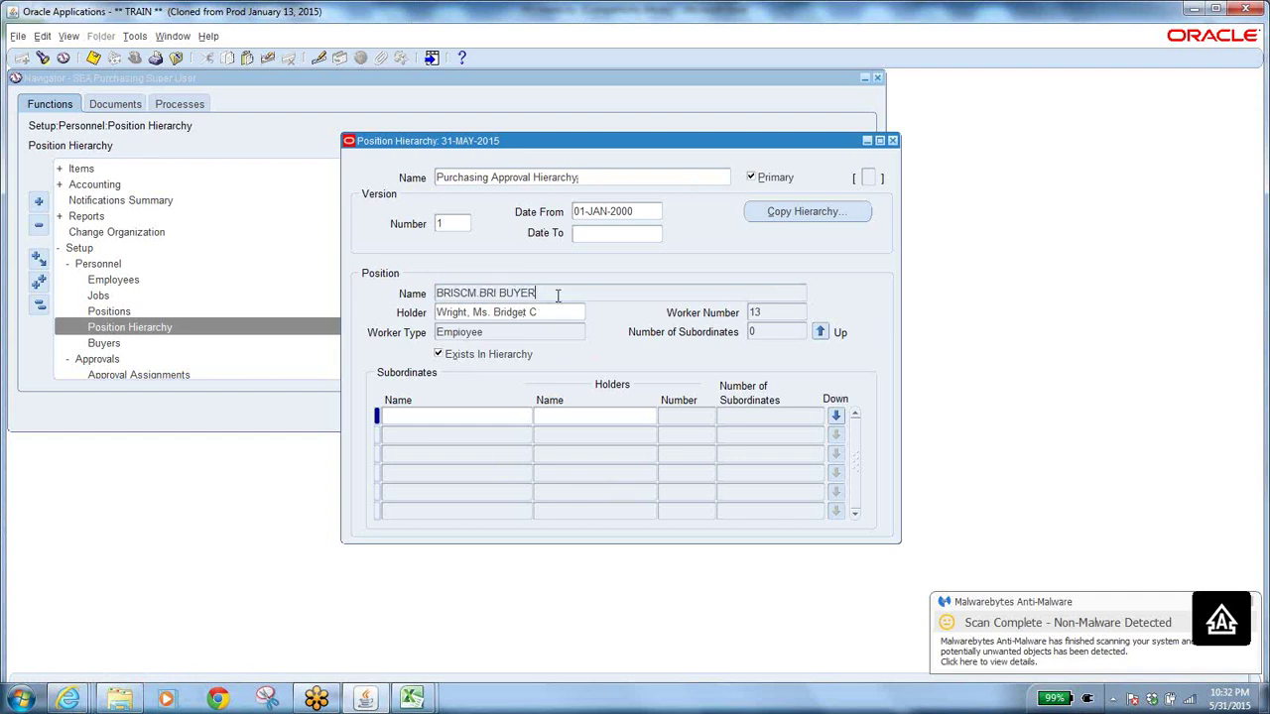
Step: Go up one level from BRISCM.BRI BUYER and examine the superior position SCM1.SUPPLY CHAIN MANAGER and its subordinates
click(820, 333)
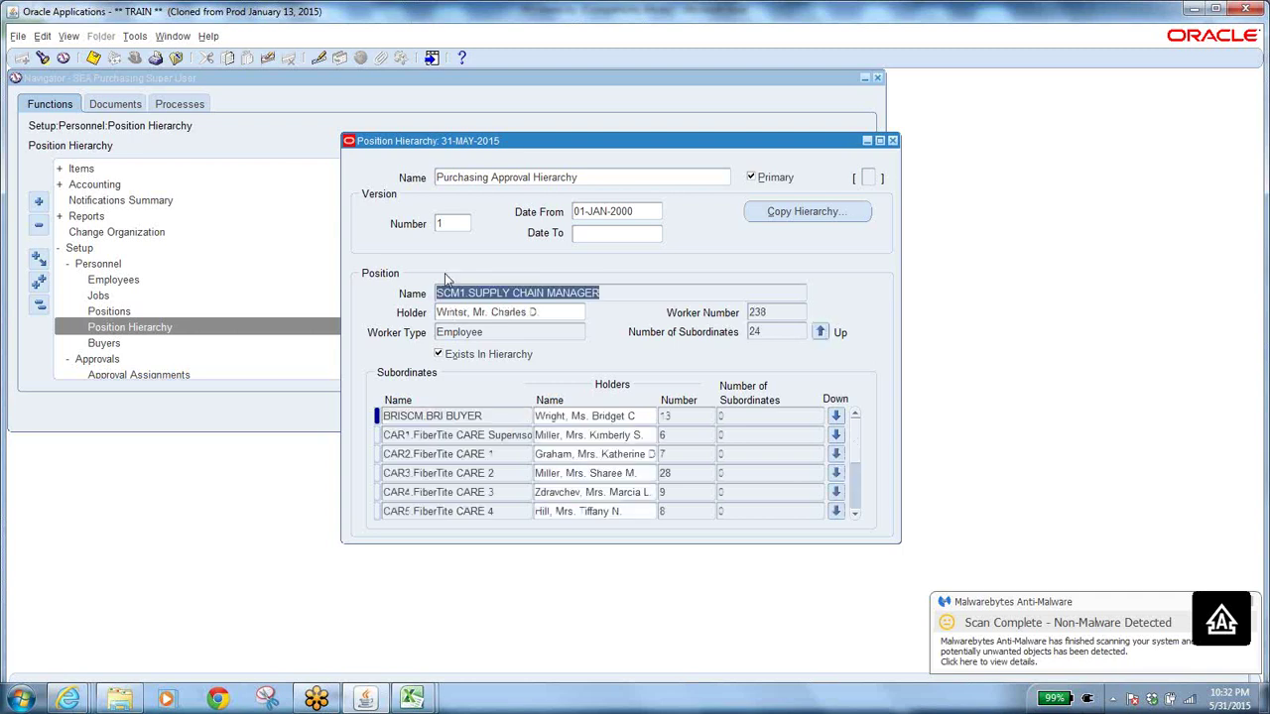
click(491, 415)
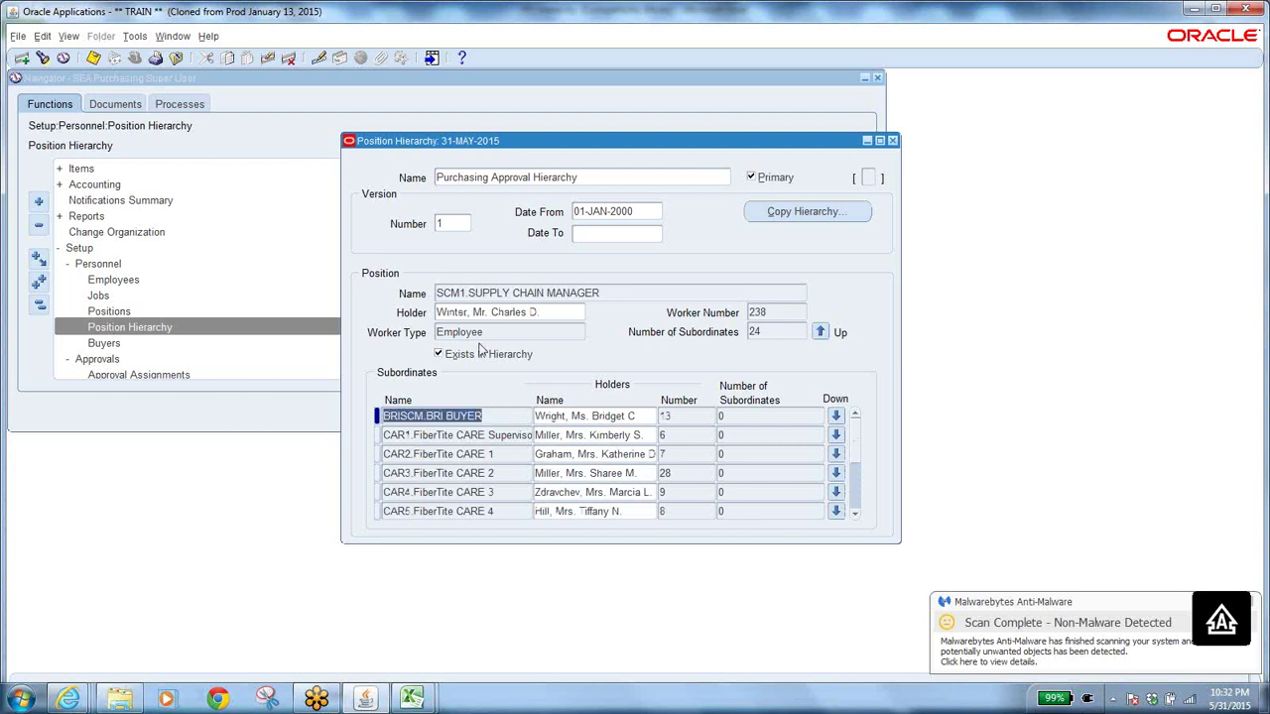
click(608, 293)
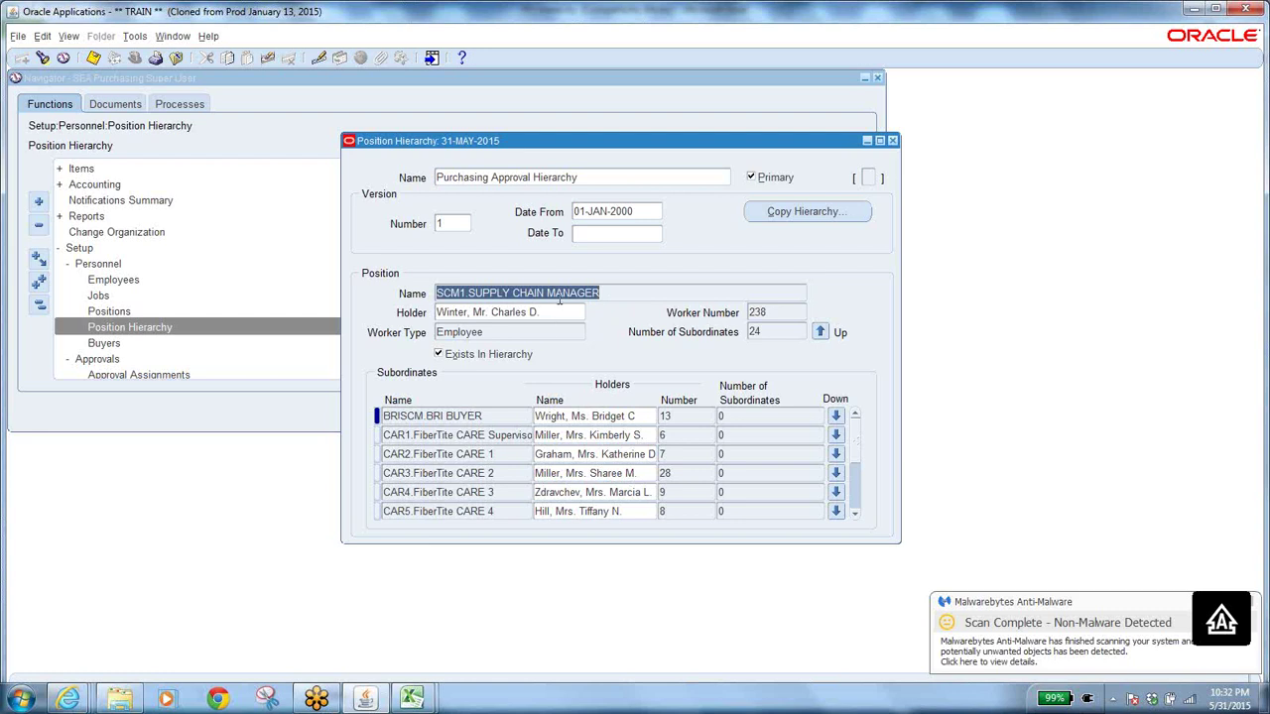
Step: Compare the SCM1.SUPPLY CHAIN MANAGER position and its holder in the Excel workbook with the Position Hierarchy form in Oracle
key(alt+Tab)
click(577, 130)
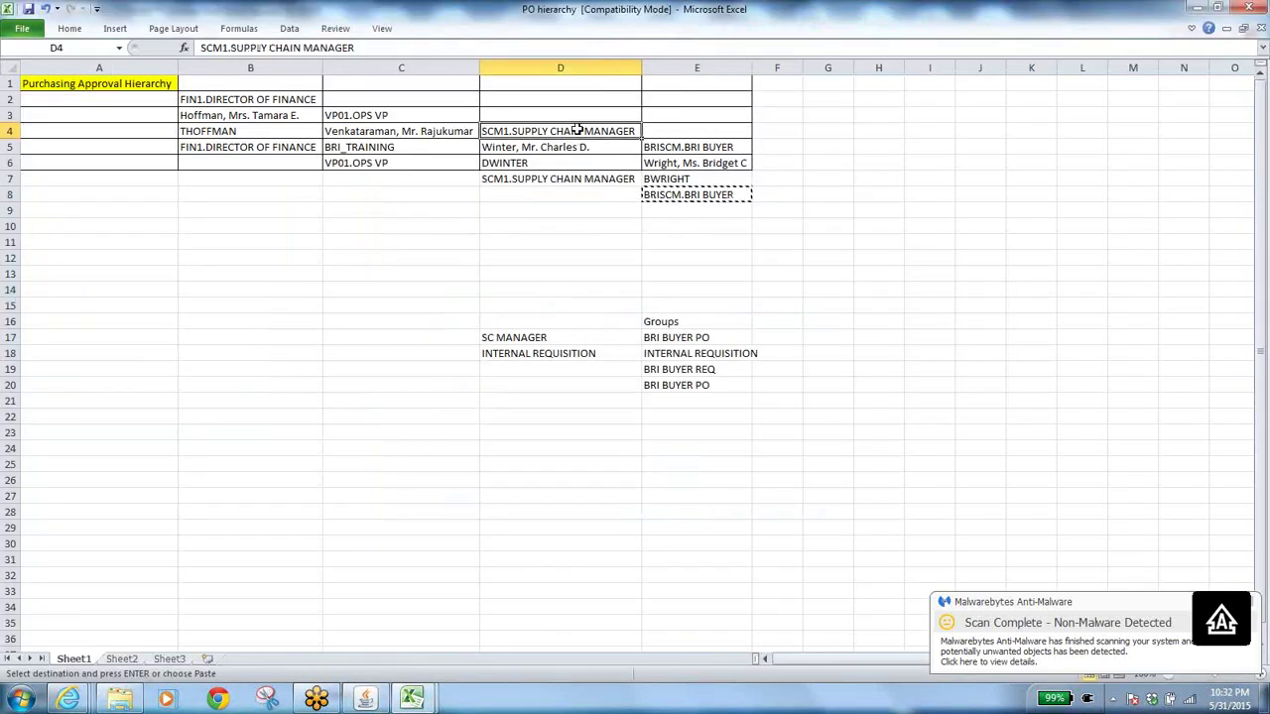
click(560, 148)
click(555, 178)
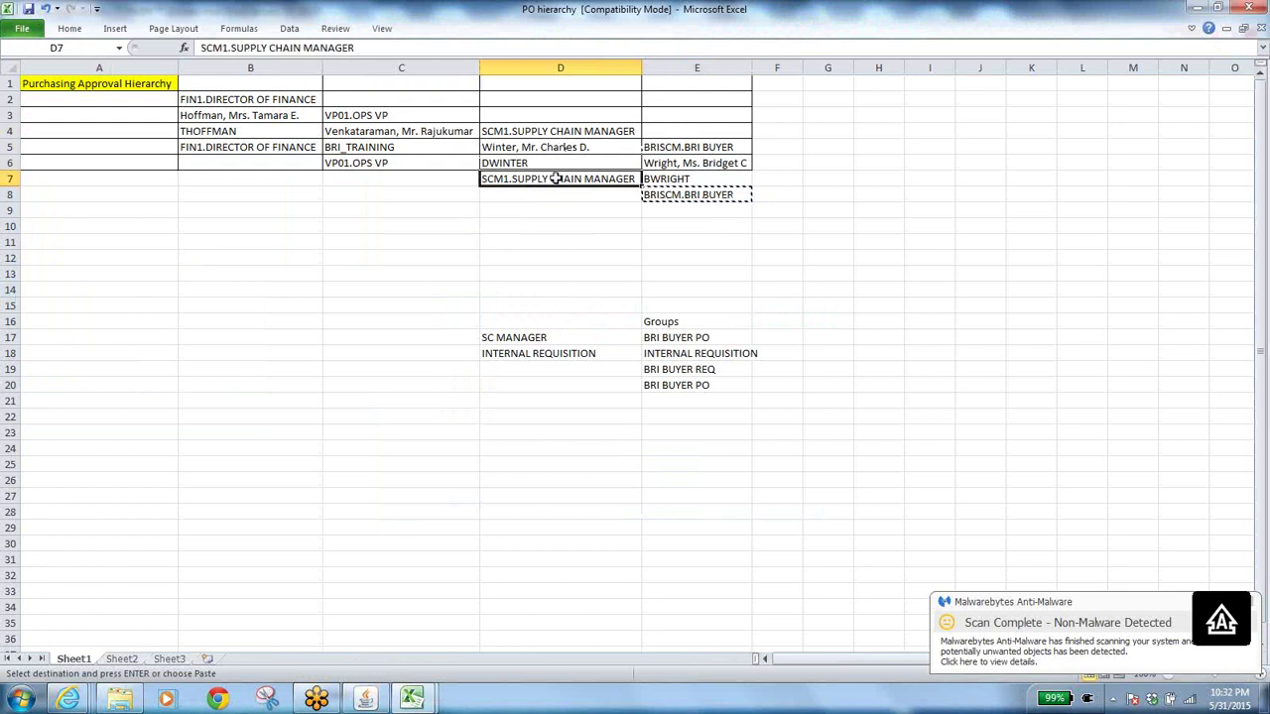
key(alt+Tab)
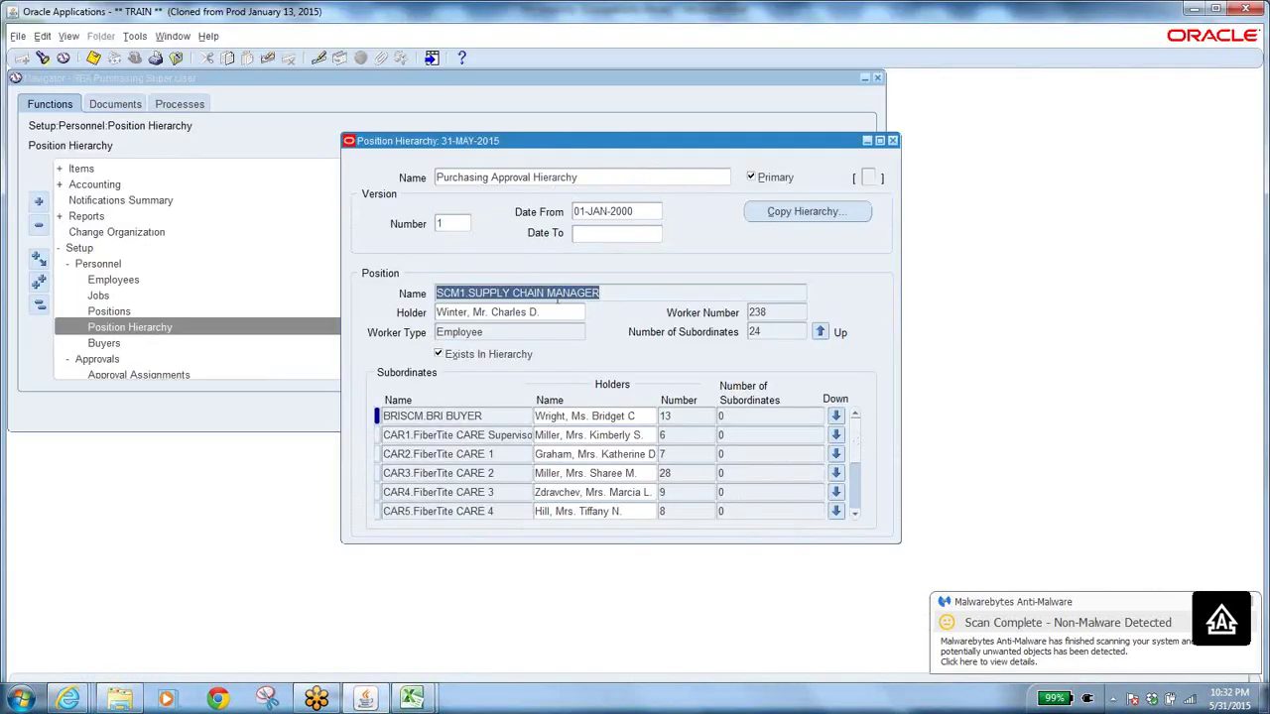
key(alt+Tab)
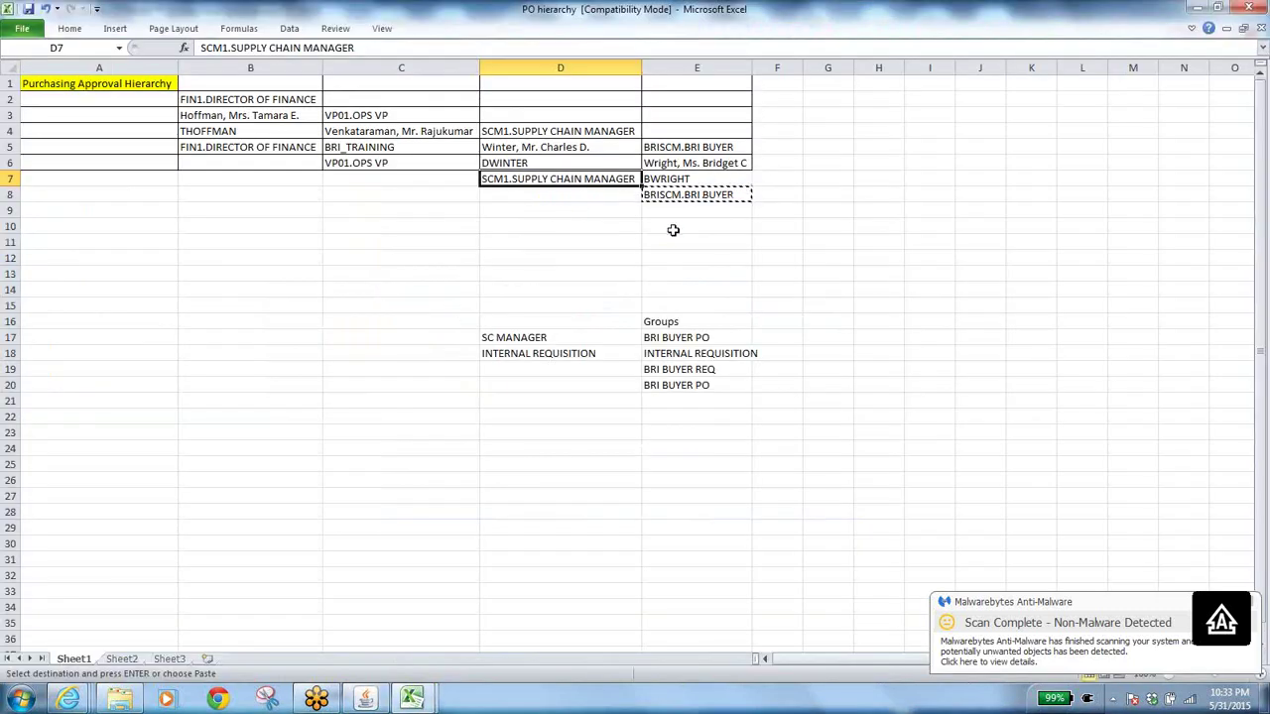
key(alt+Tab)
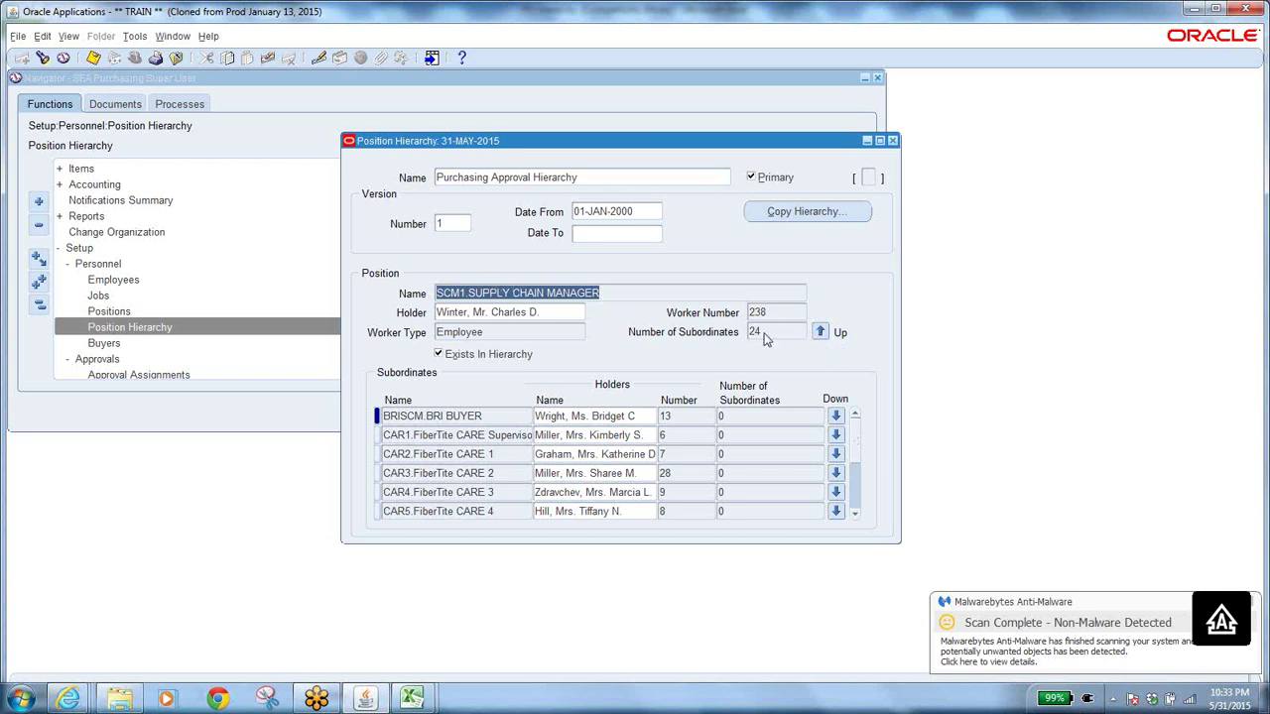
Step: Relate the BRISCM.BRI BUYER subordinate to its BRI BUYER PO group in the Excel workbook, and return to SCM1.SUPPLY CHAIN MANAGER in Oracle
click(500, 416)
key(alt+Tab)
click(706, 337)
key(alt+Tab)
key(alt+Tab)
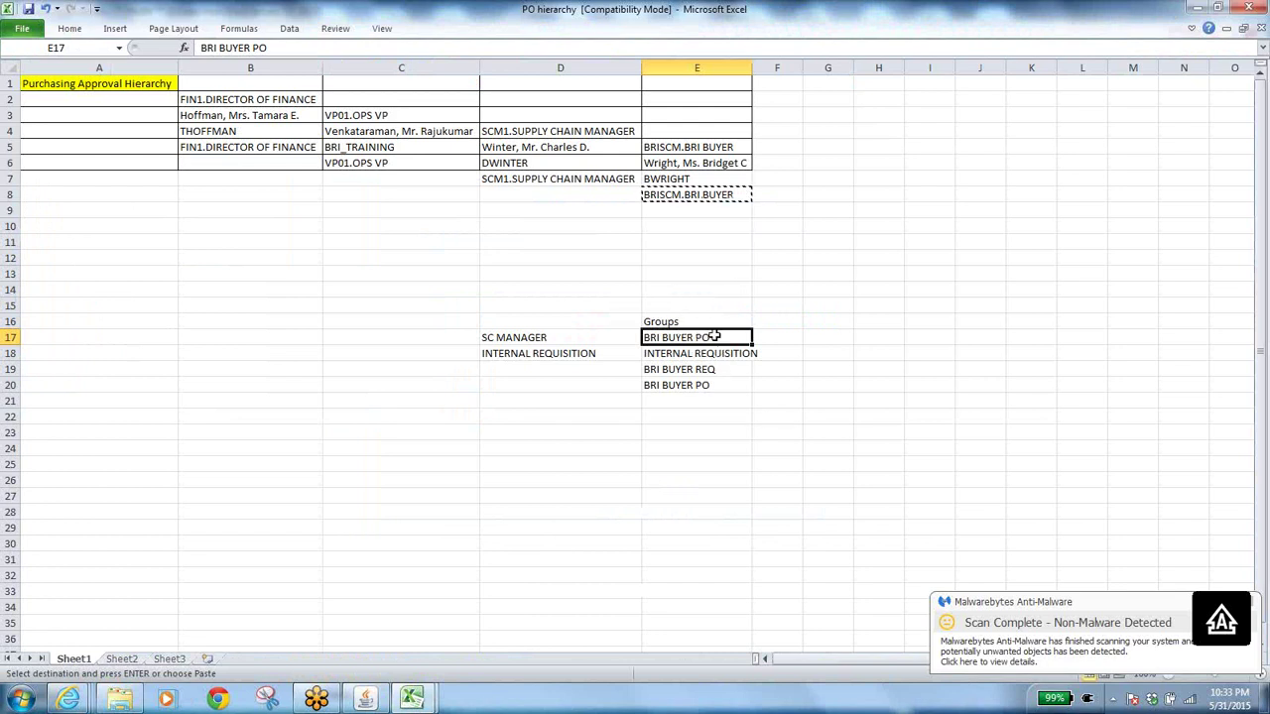
click(727, 196)
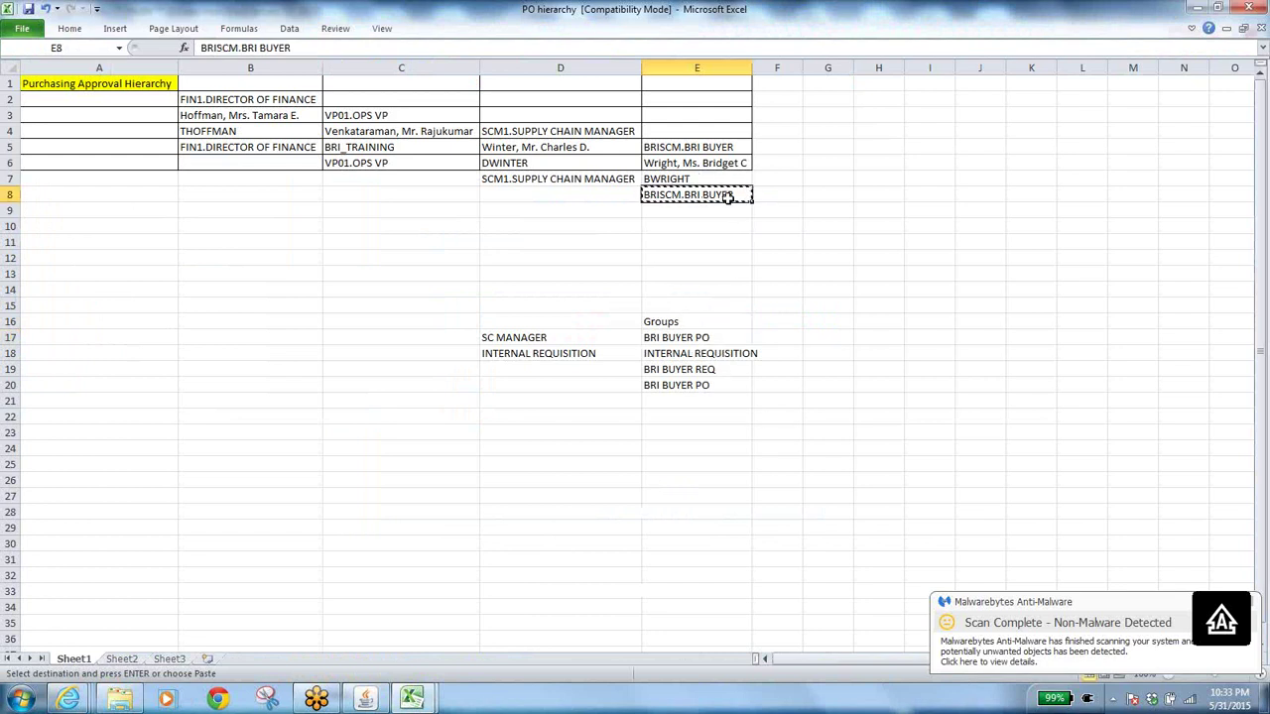
key(alt+Tab)
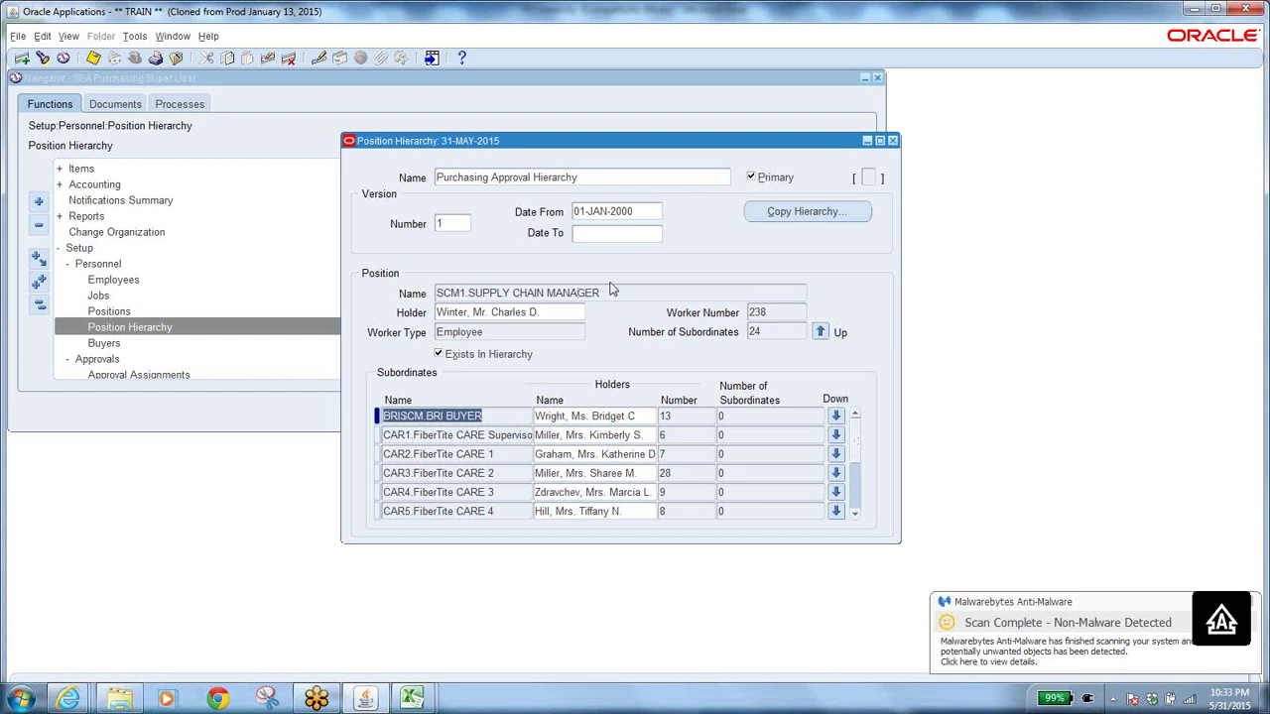
click(462, 292)
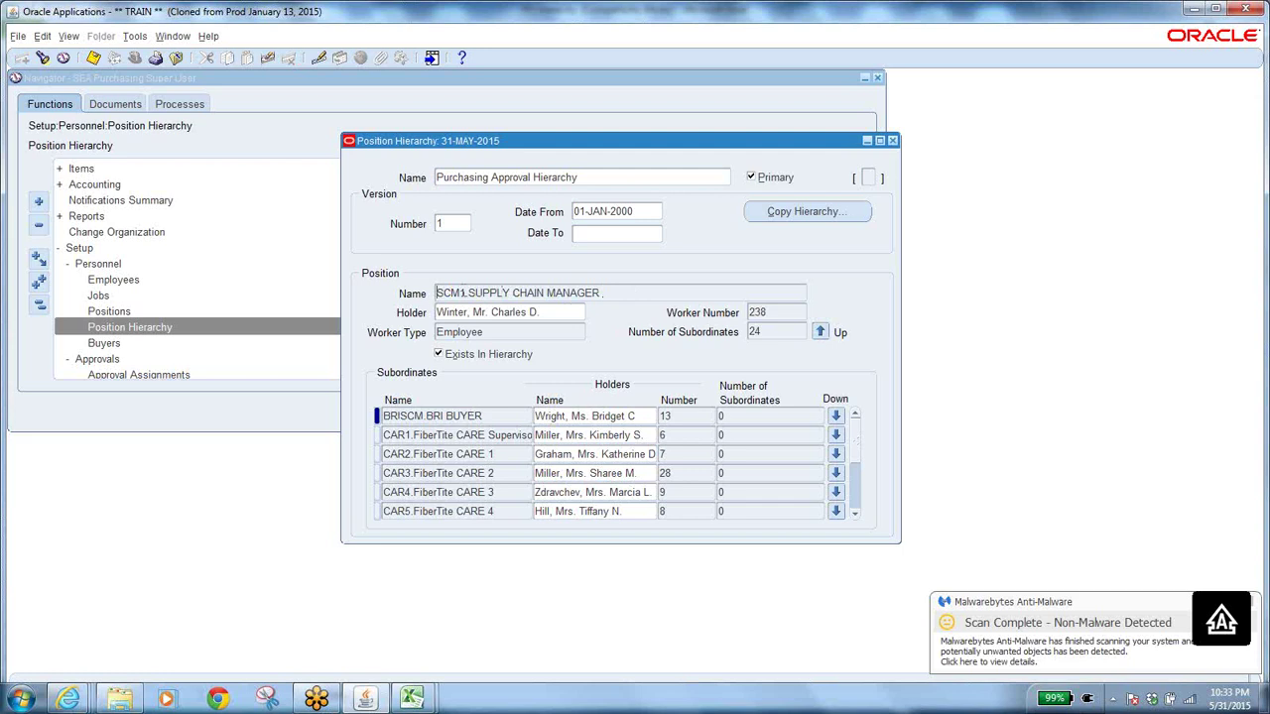
Step: Go up one level to VP01.OPS VP, examine its subordinate, and drill back down to SCM1.SUPPLY CHAIN MANAGER and its BRISCM.BRI BUYER subordinate
click(819, 331)
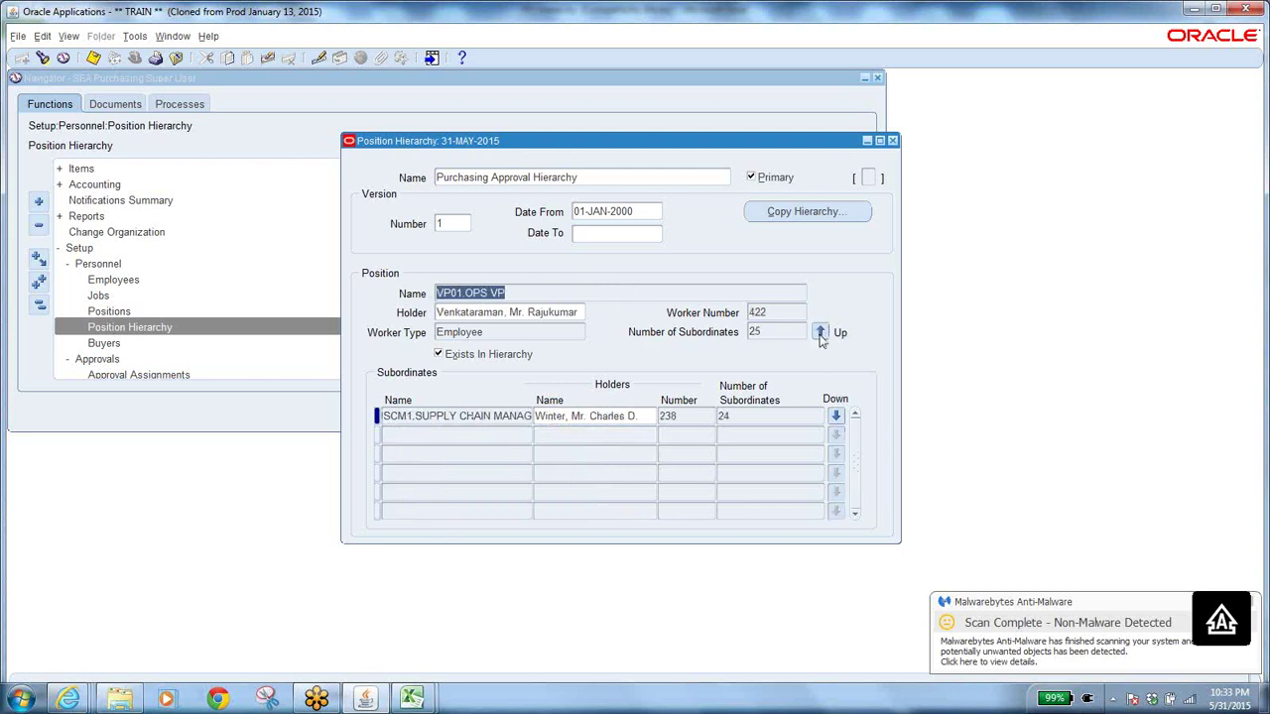
click(473, 416)
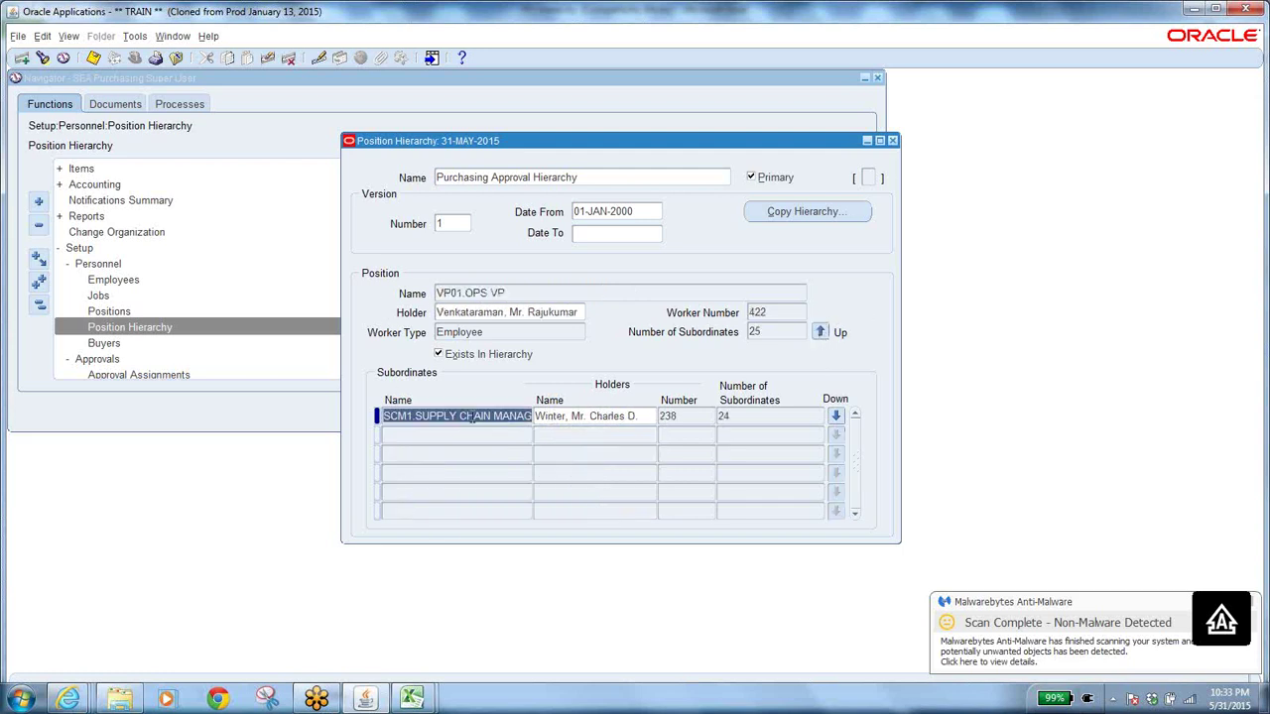
click(478, 417)
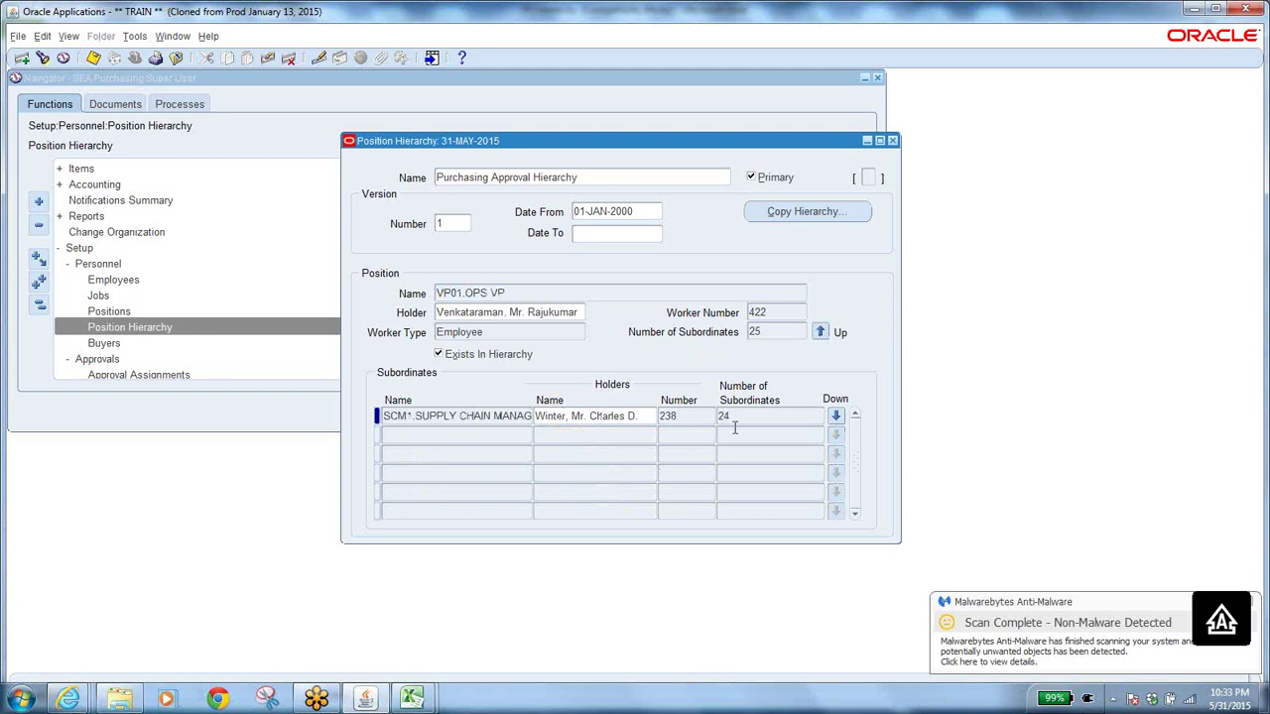
click(835, 417)
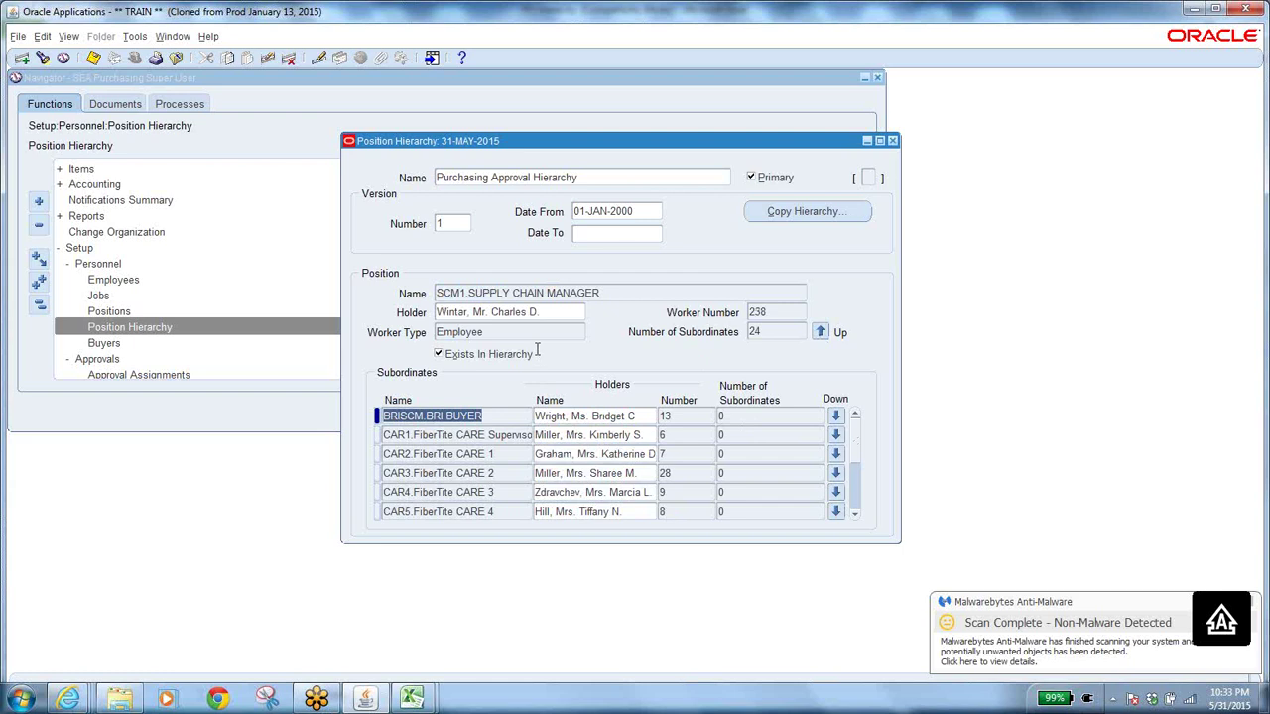
click(541, 293)
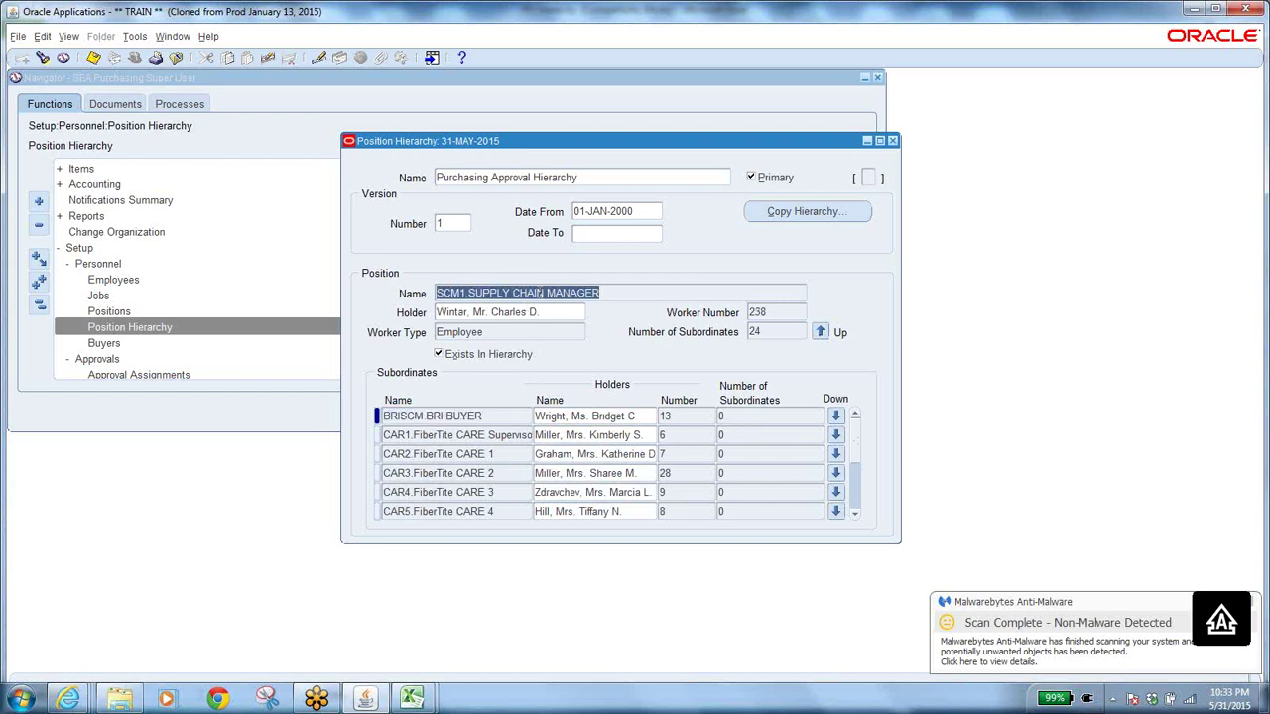
click(488, 416)
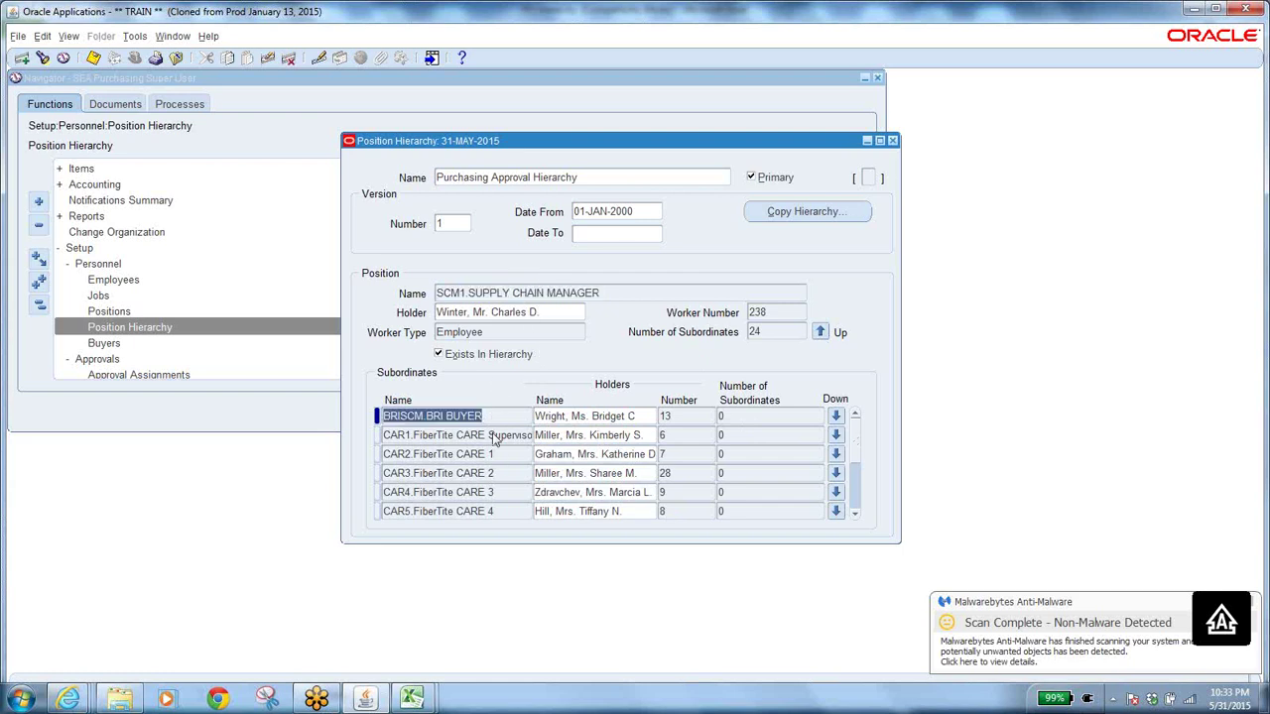
Step: Match the BRISCM.BRI BUYER and SCM1.SUPPLY CHAIN MANAGER positions in the Excel workbook with the Position Hierarchy form in Oracle
key(alt+Tab)
key(ctrl+c)
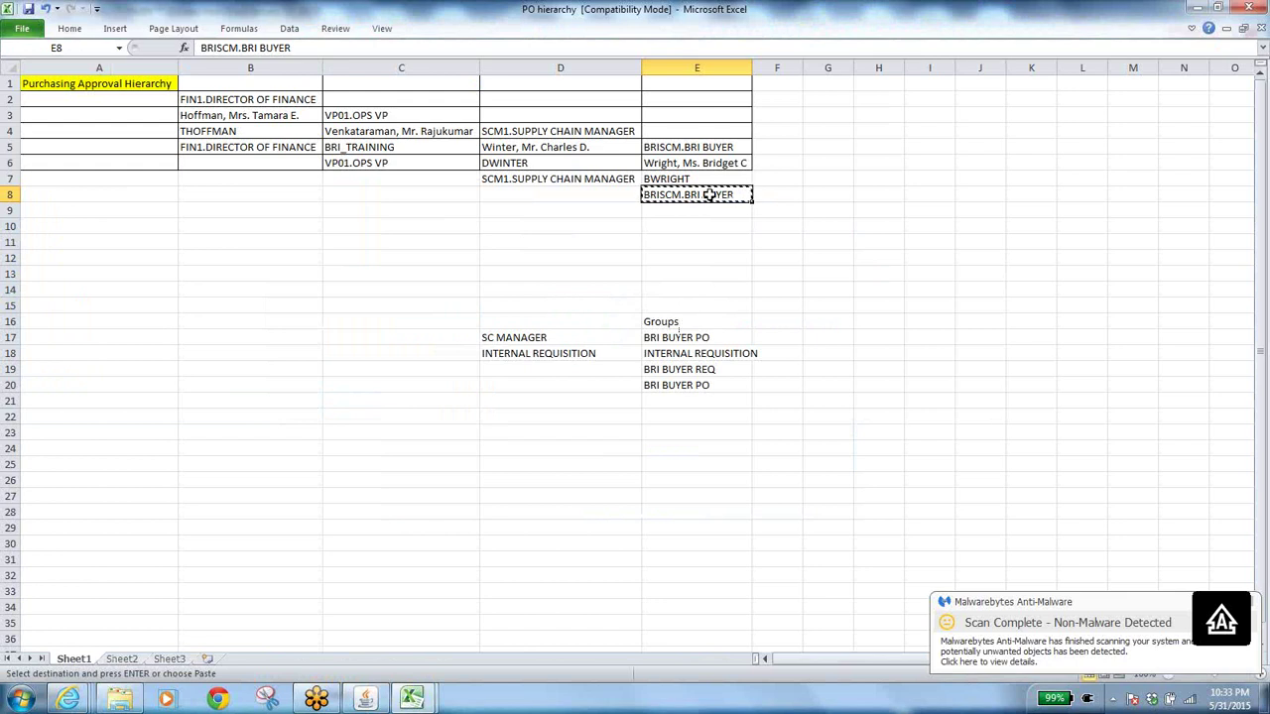
key(alt+Tab)
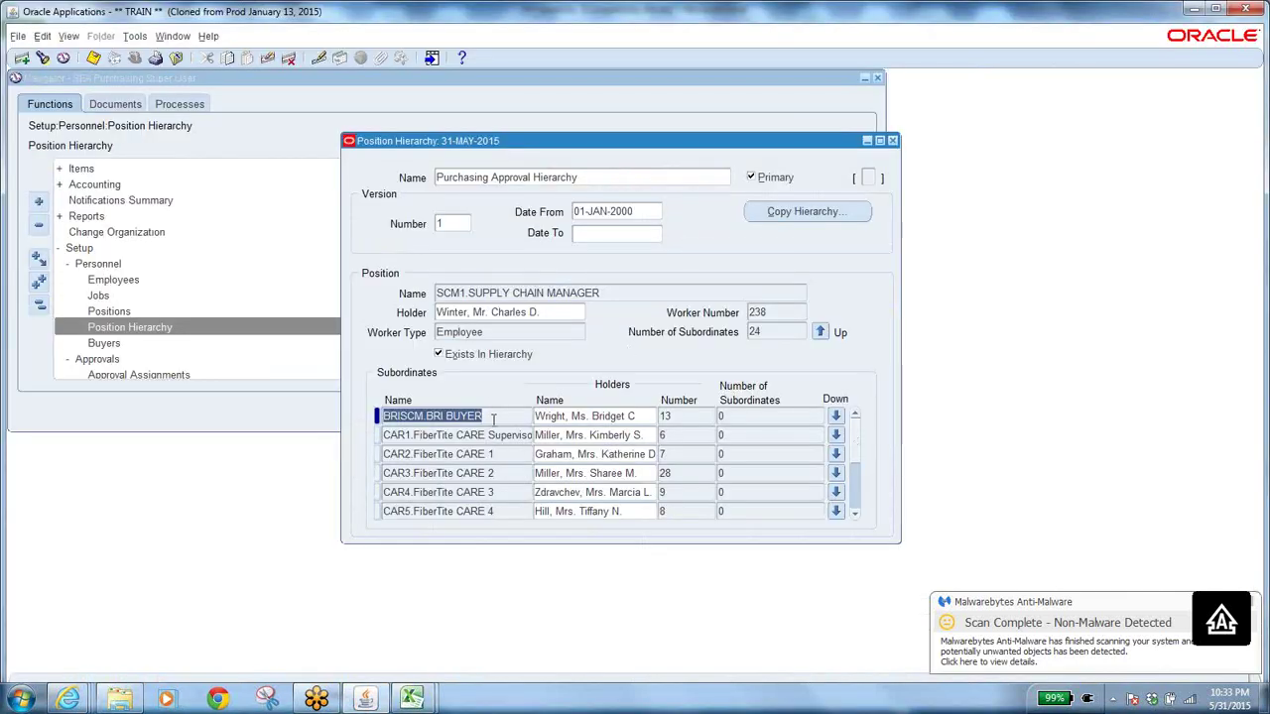
key(ctrl+v)
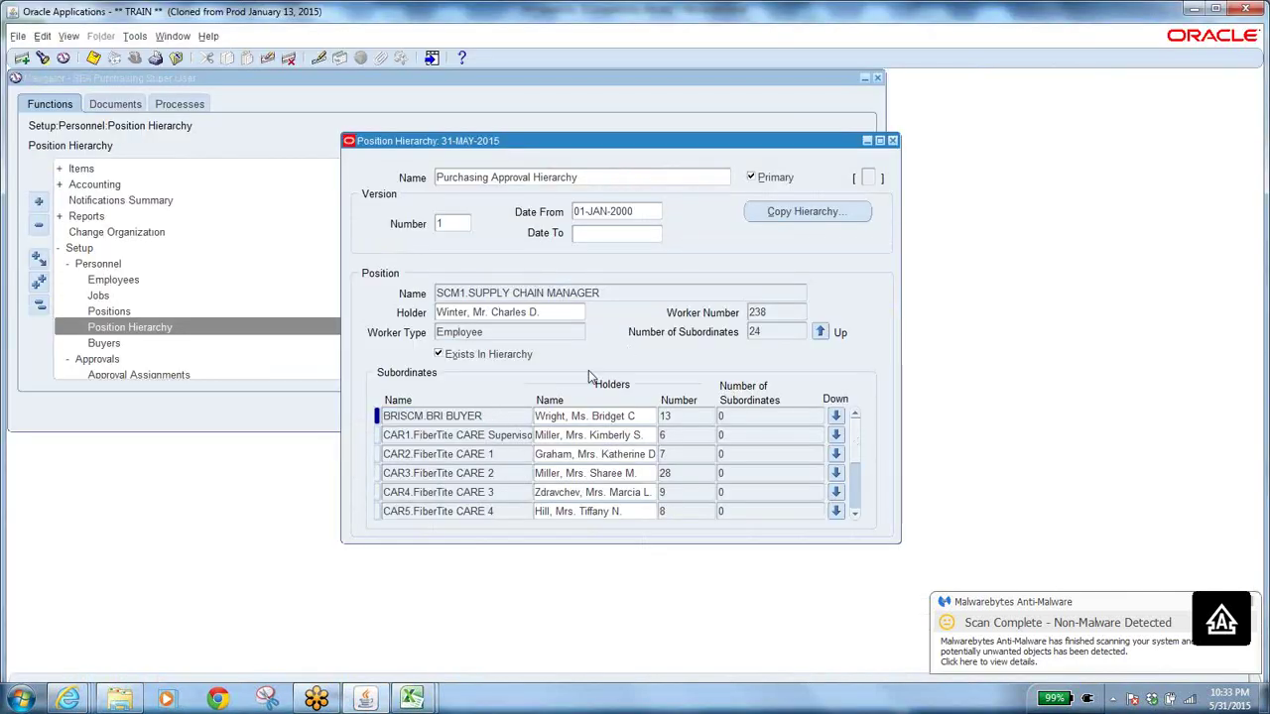
key(alt+Tab)
click(565, 178)
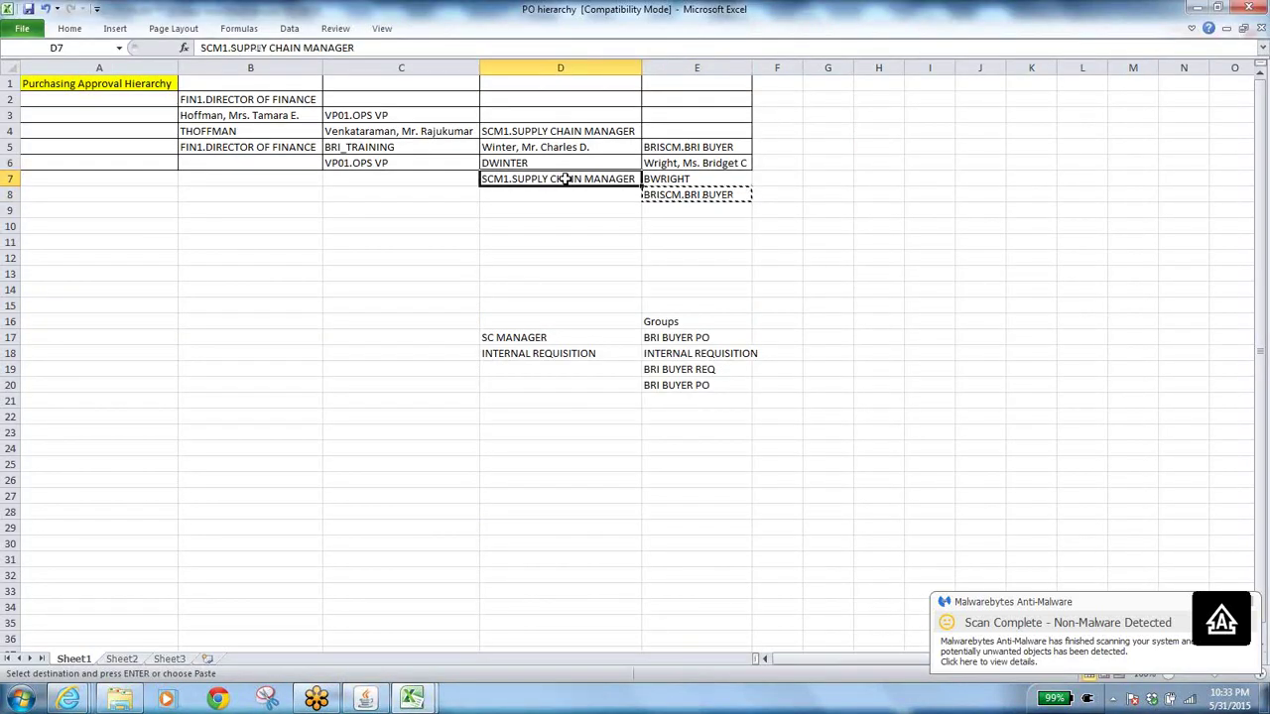
key(alt+Tab)
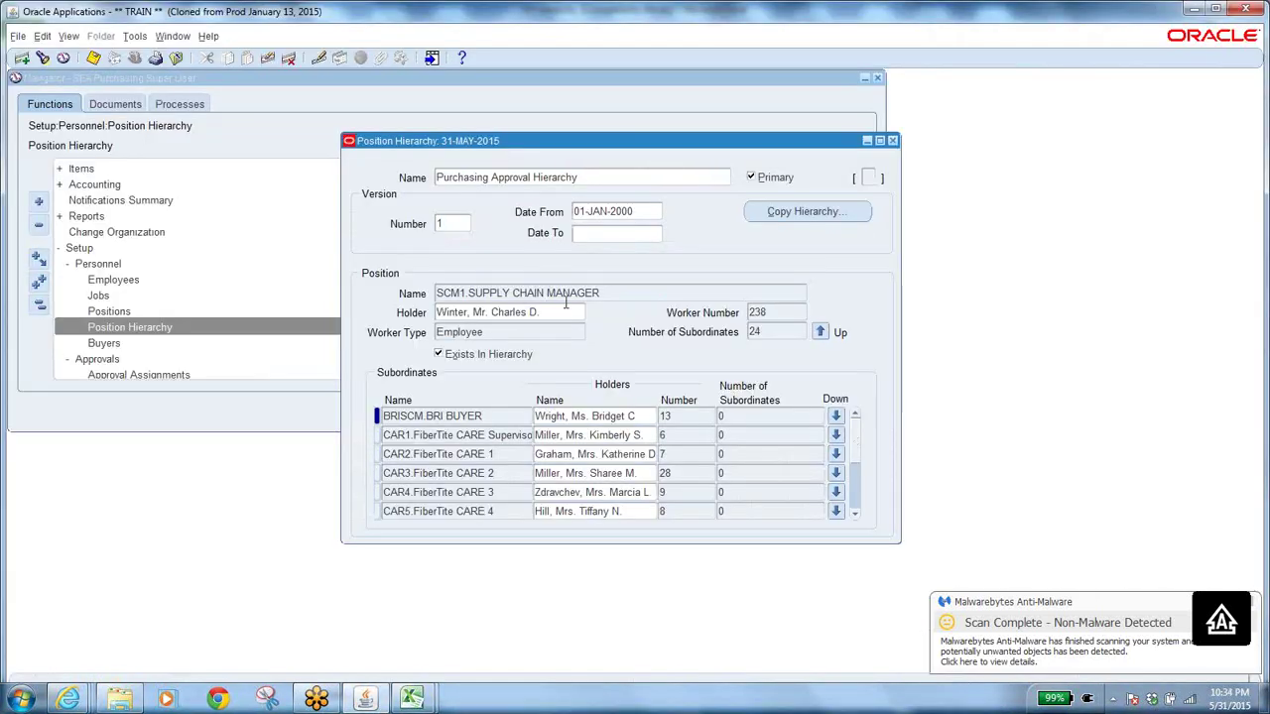
Step: Go up from SCM1.SUPPLY CHAIN MANAGER to VP01.OPS VP in Oracle and compare that position with its entry in the Excel workbook
click(611, 293)
click(821, 331)
key(alt+Tab)
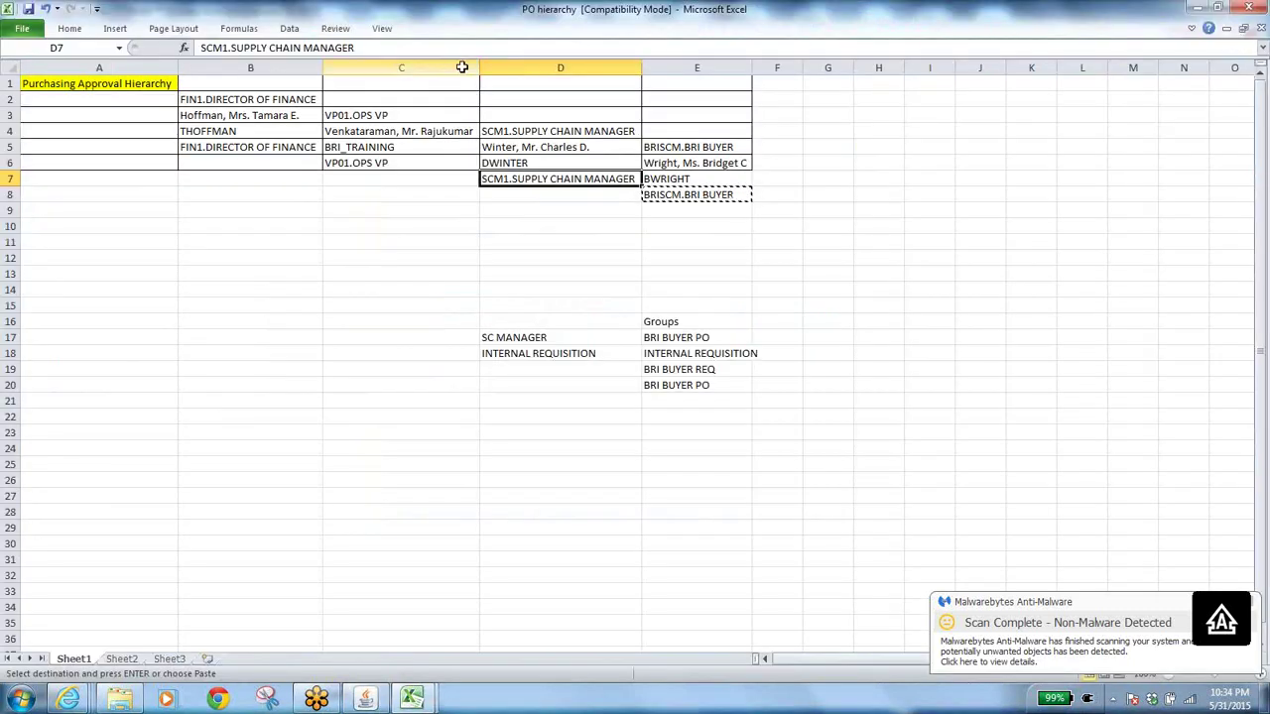
click(382, 161)
key(alt+Tab)
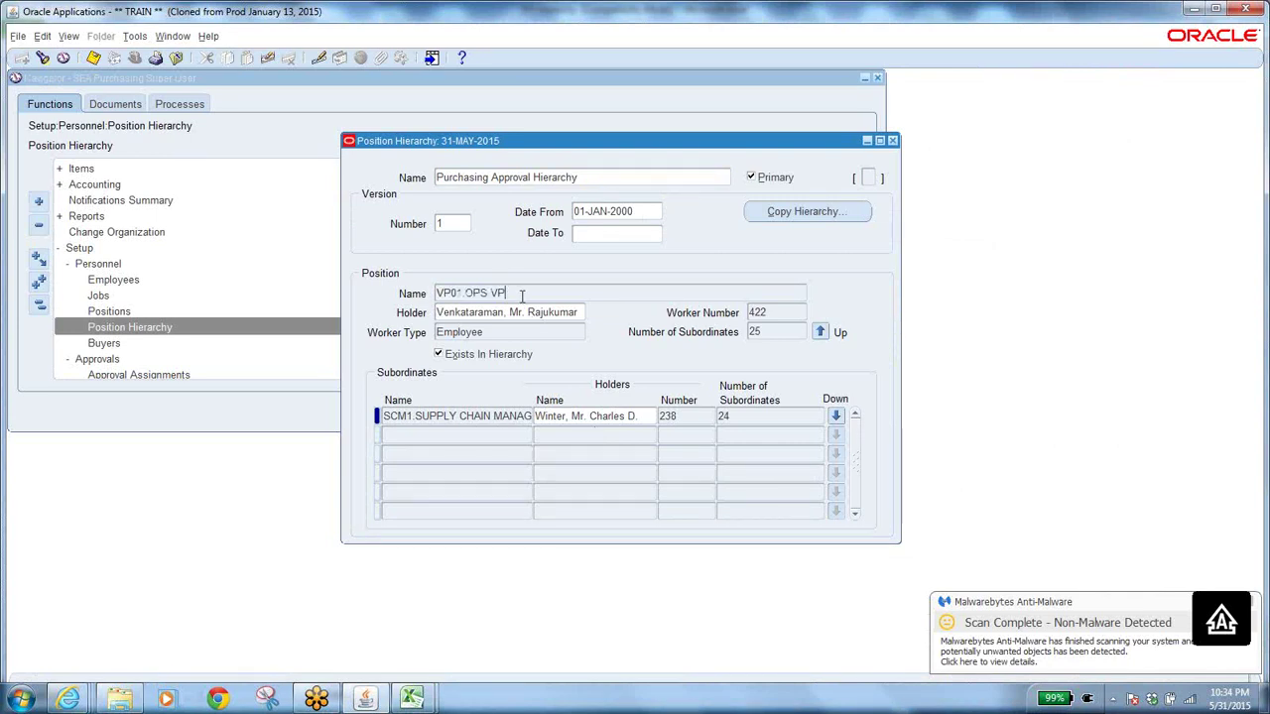
key(alt+Tab)
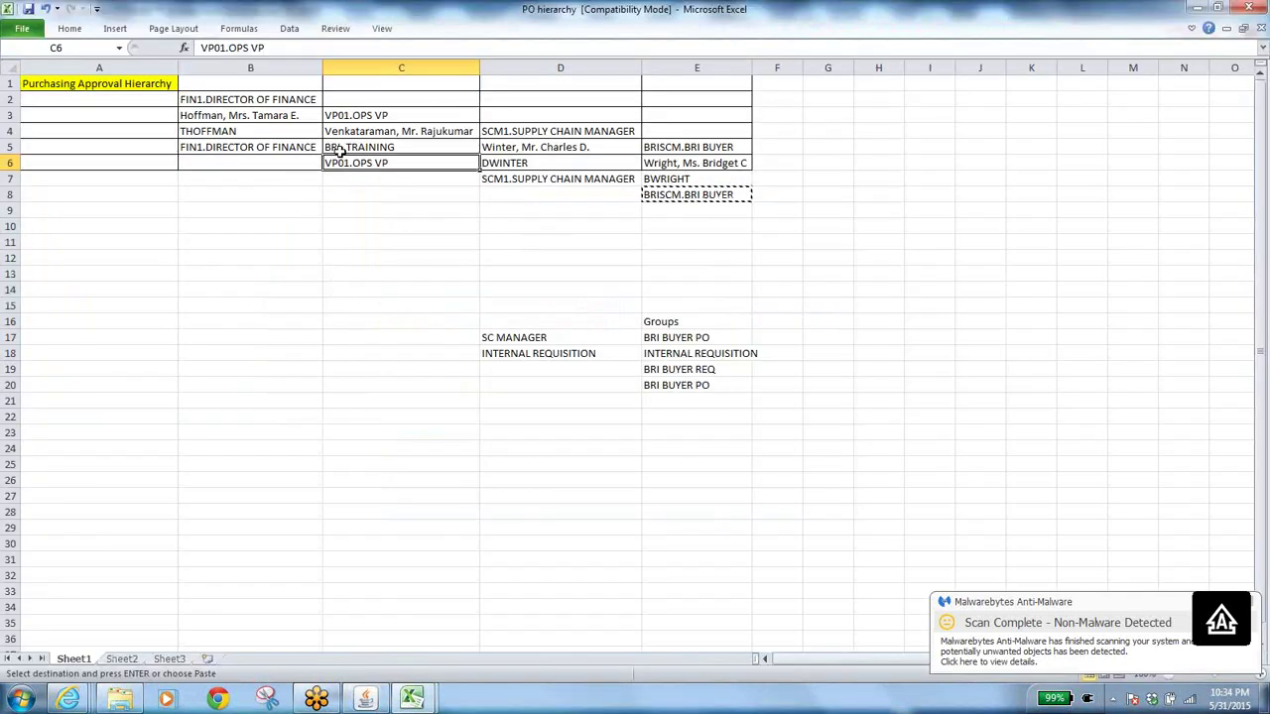
key(alt+Tab)
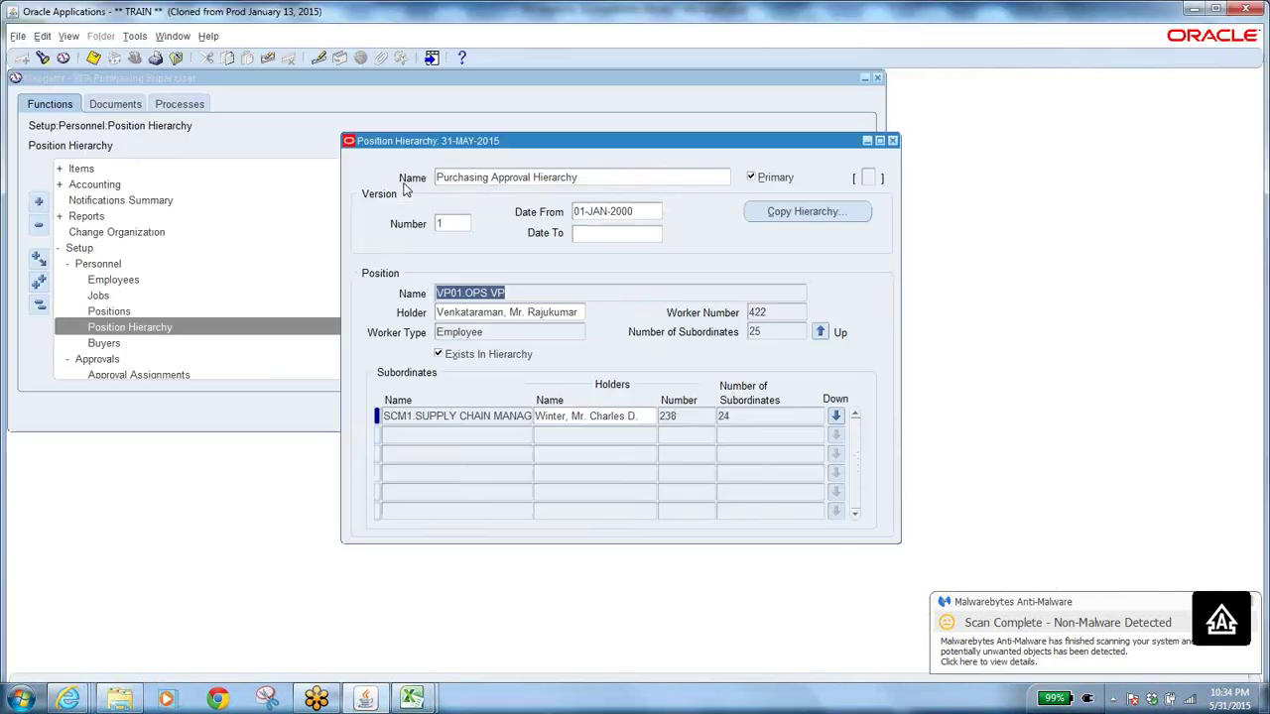
Step: Go up one level to FIN1.DIRECTOR OF FINANCE, compare it with the Excel workbook, and review the workbook's whole hierarchy range B2:E9
click(819, 333)
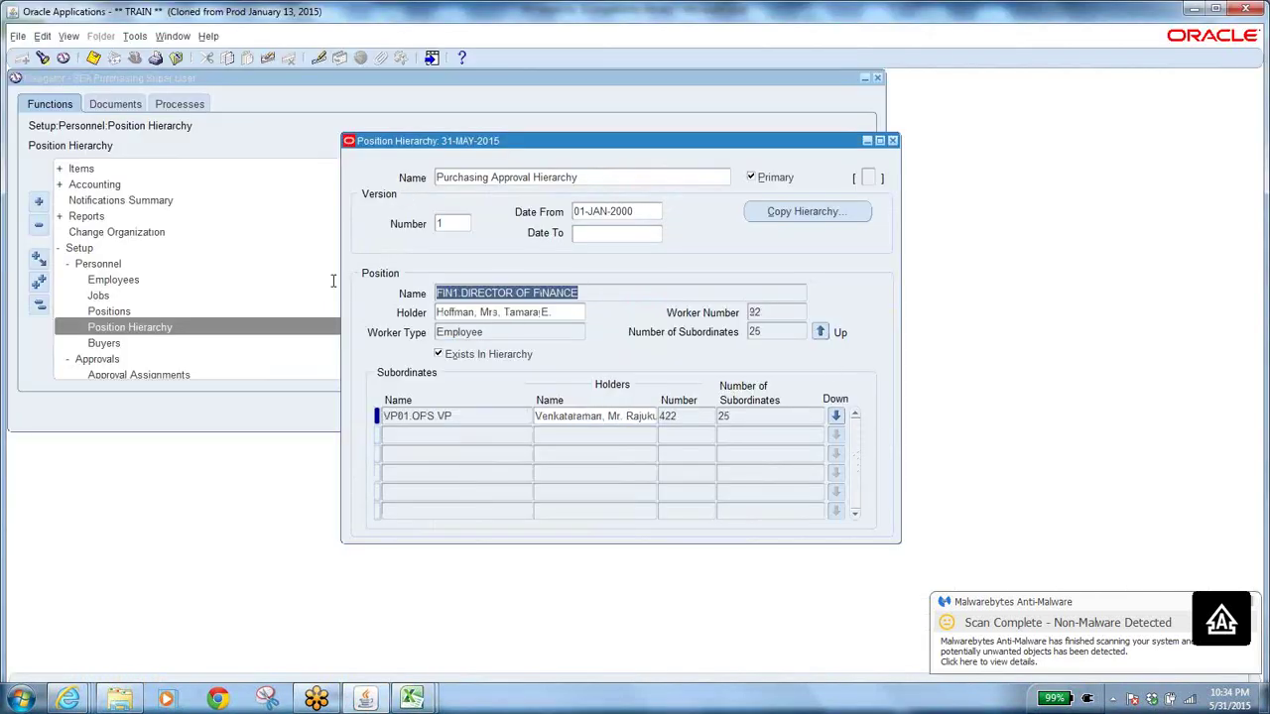
key(alt+Tab)
click(244, 116)
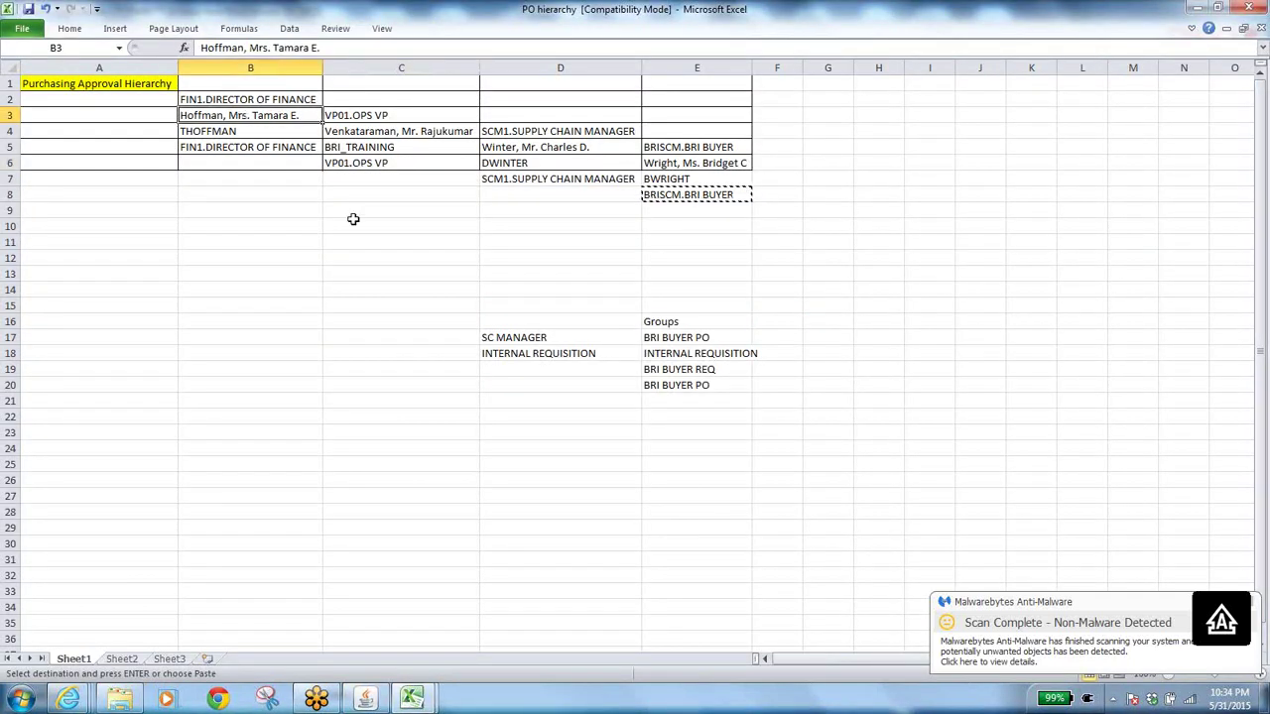
click(248, 149)
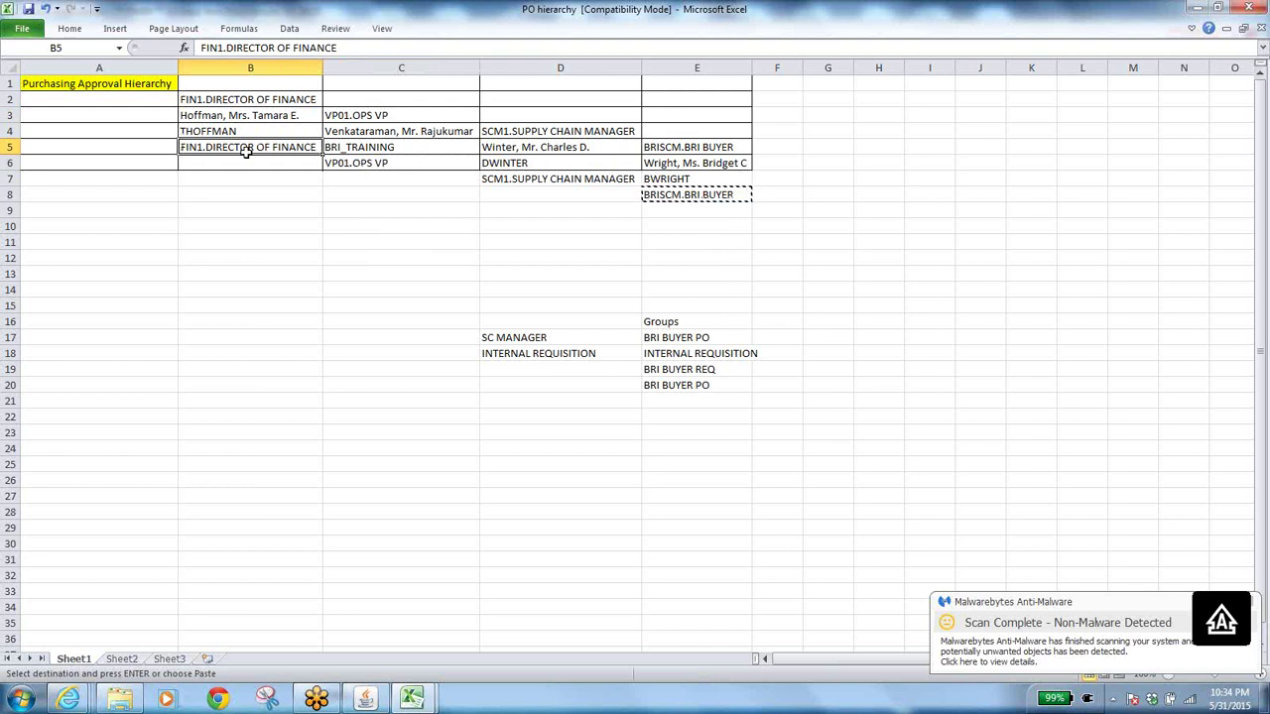
key(alt+Tab)
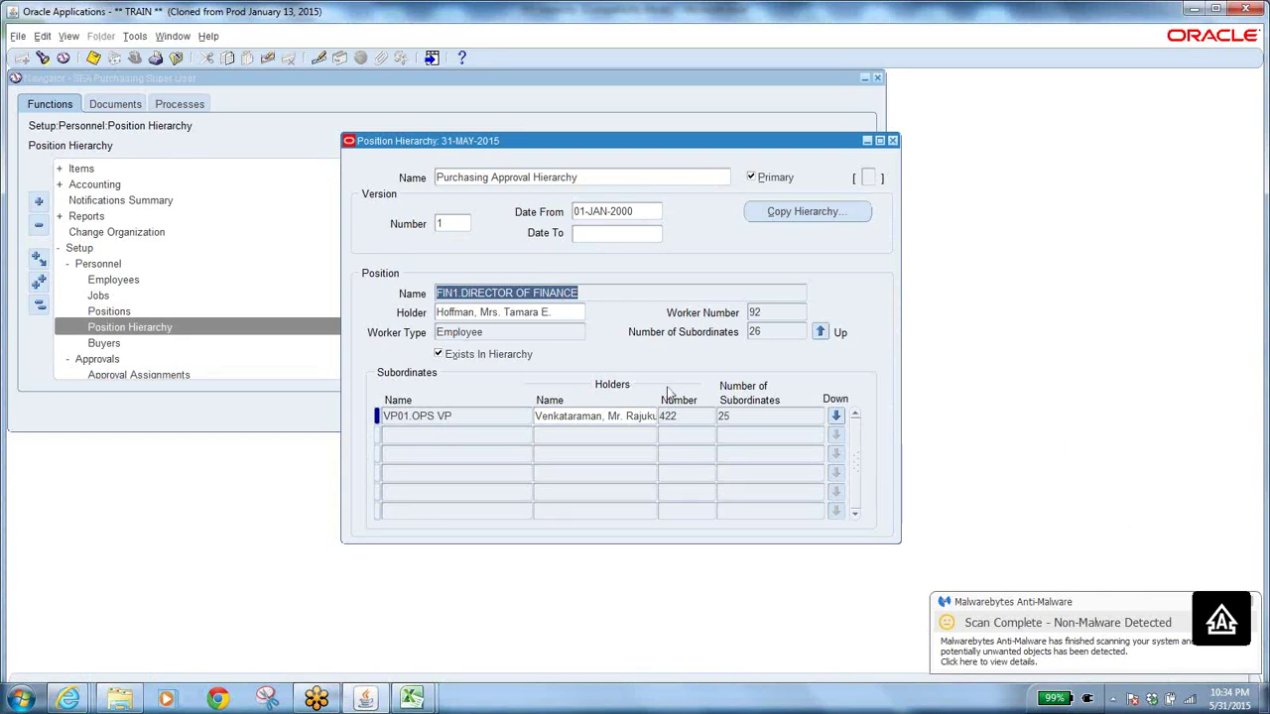
key(alt+Tab)
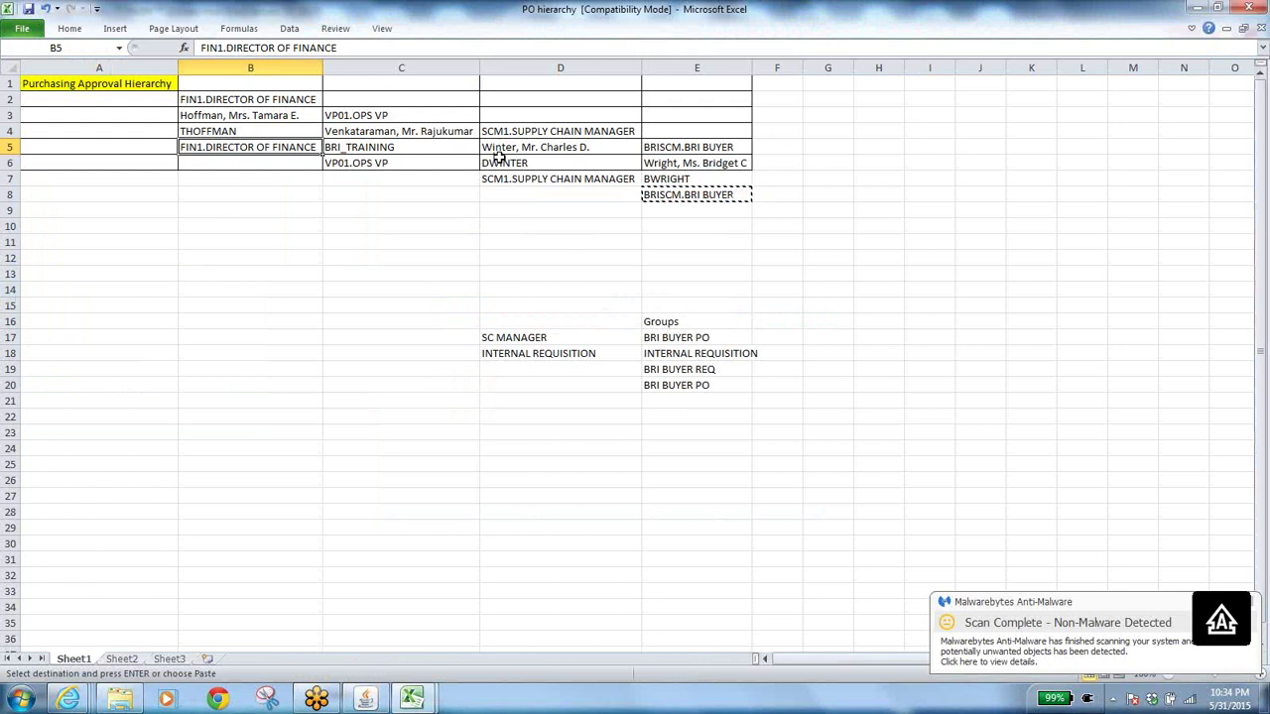
drag(258, 105, 714, 214)
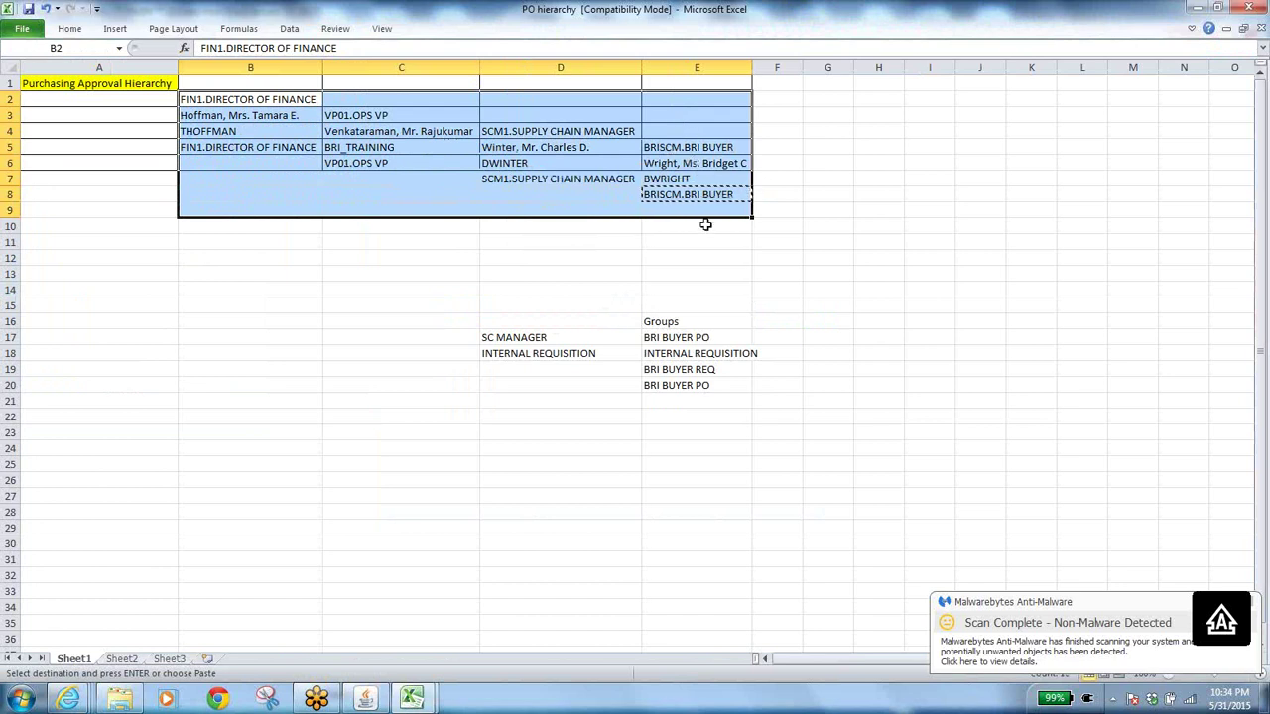
Step: Query the Purchasing Approval Hierarchy in Oracle for BRISCM.BRI BUYER, using the position name from workbook cell E8
click(694, 195)
key(alt+Tab)
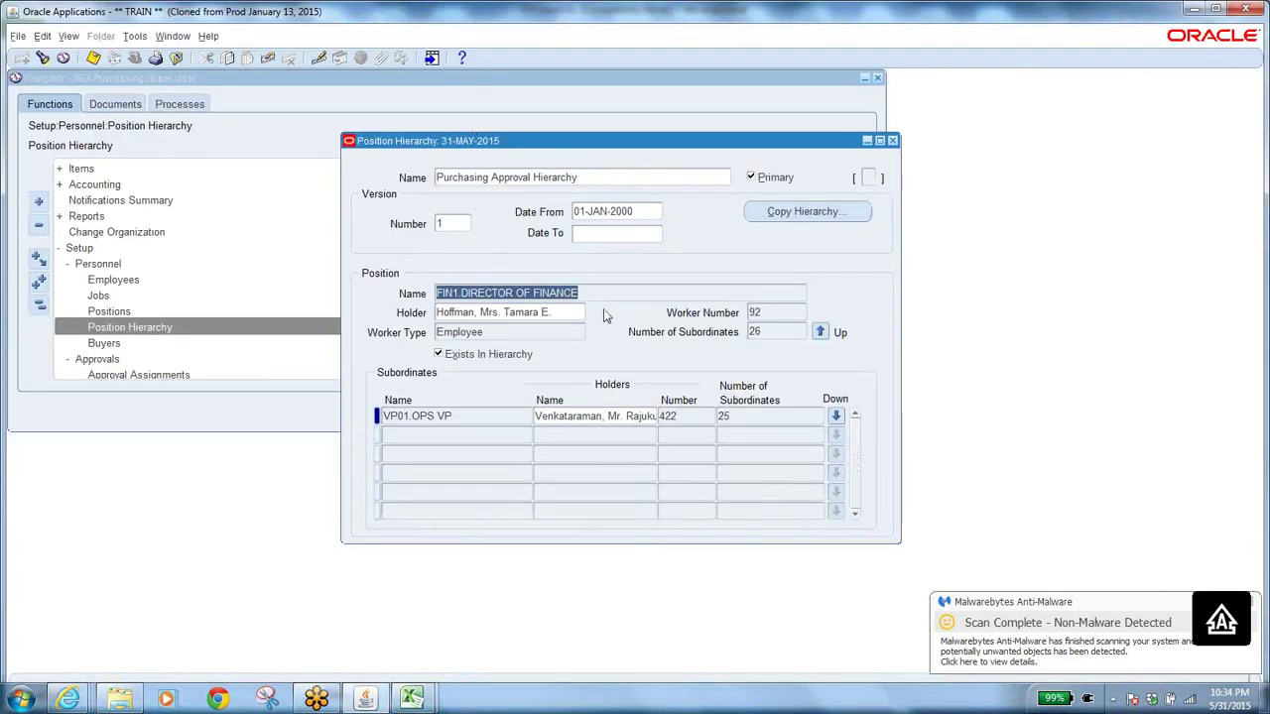
key(F11)
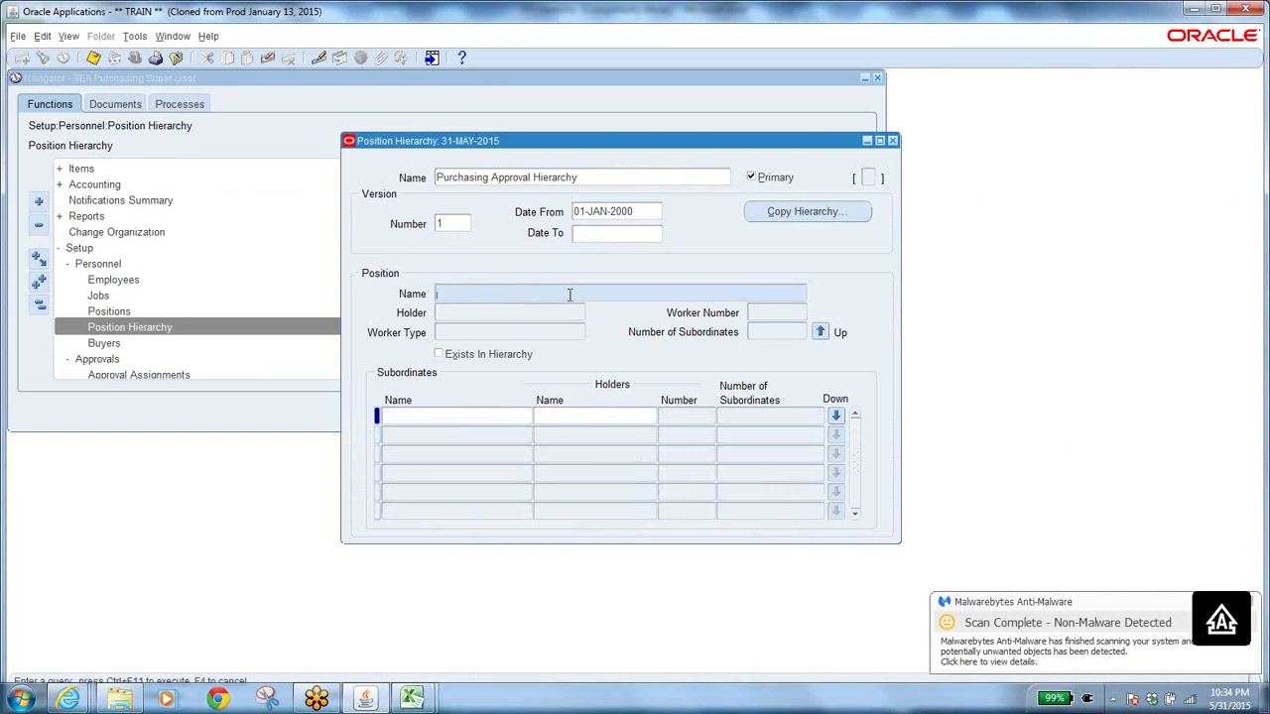
key(ctrl+v)
key(ctrl+F11)
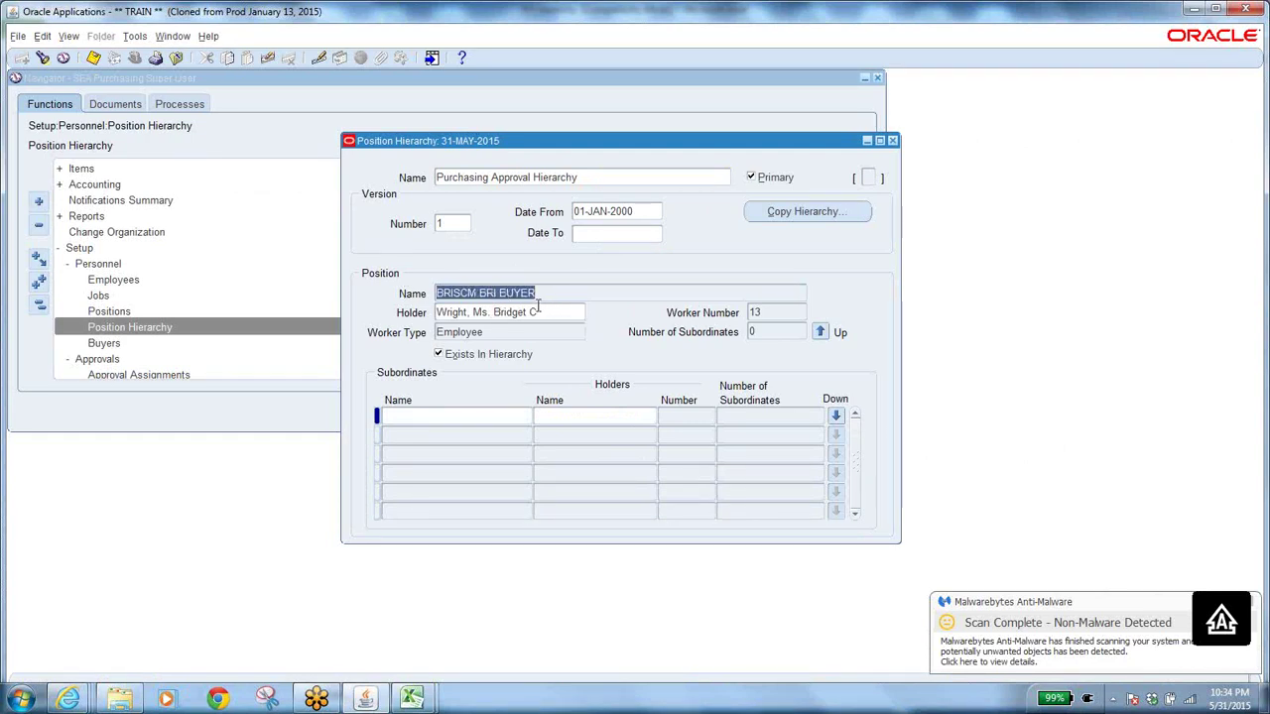
Step: Go up from BRISCM.BRI BUYER to its superior position SCM1.SUPPLY CHAIN MANAGER and check the link between the two
click(537, 294)
click(819, 332)
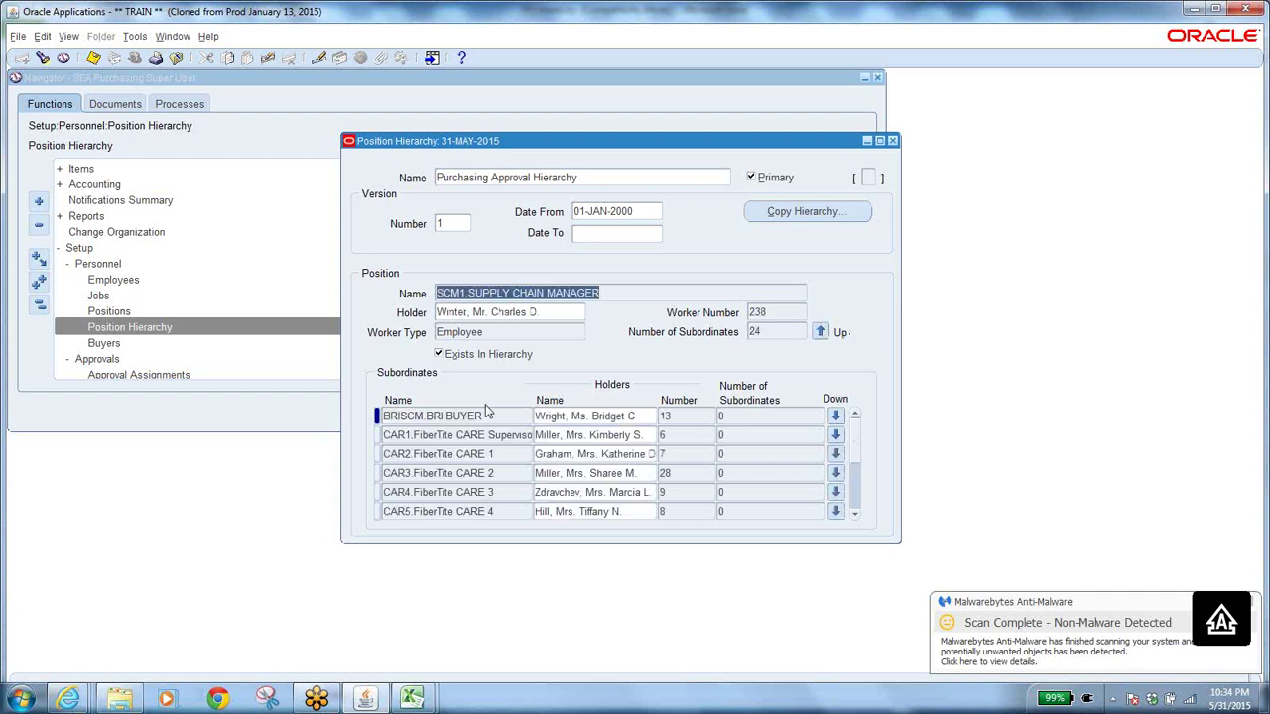
click(486, 415)
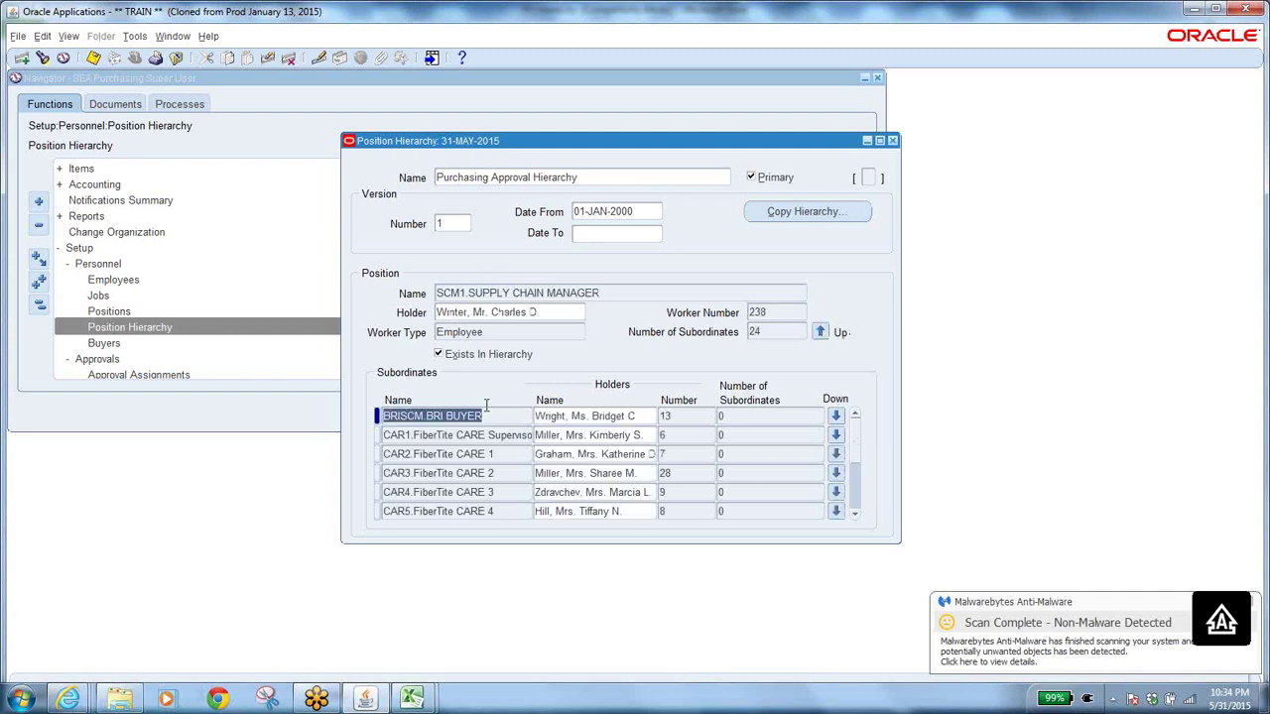
click(601, 296)
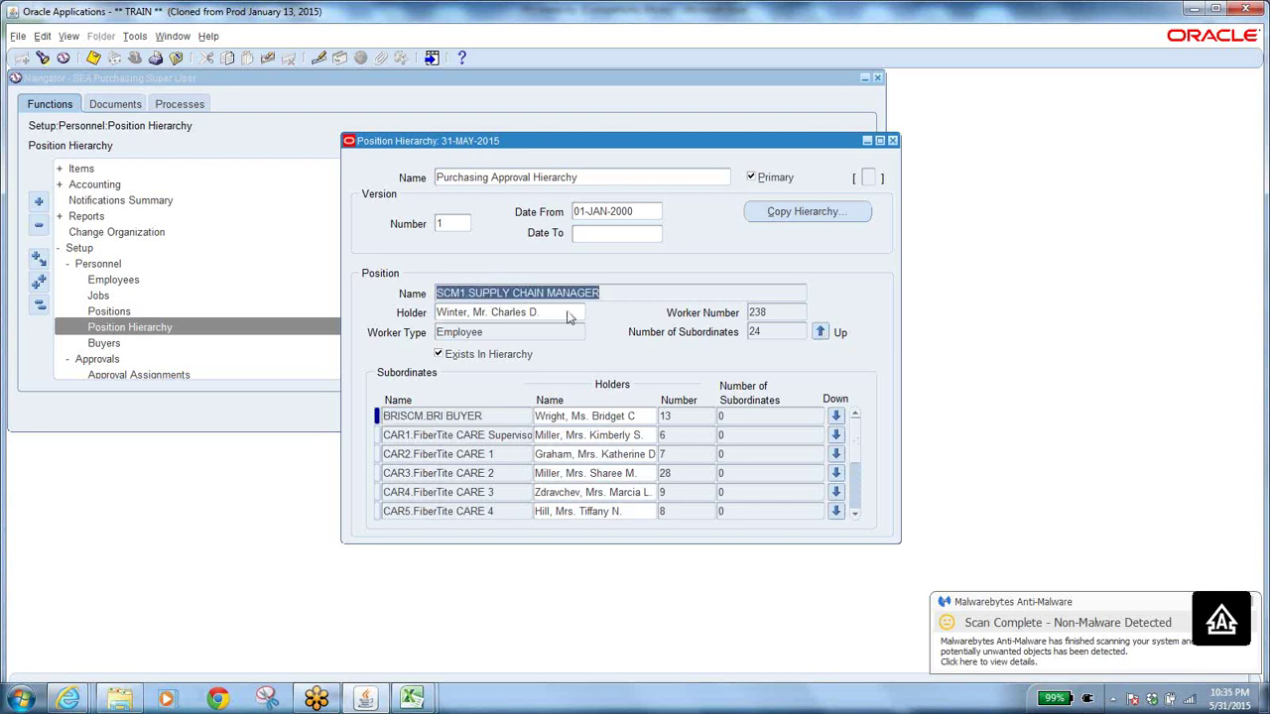
Step: Copy the SCM1.SUPPLY CHAIN MANAGER position from cell D7 of the Excel workbook and return to its Position Hierarchy record in Oracle
key(alt+Tab)
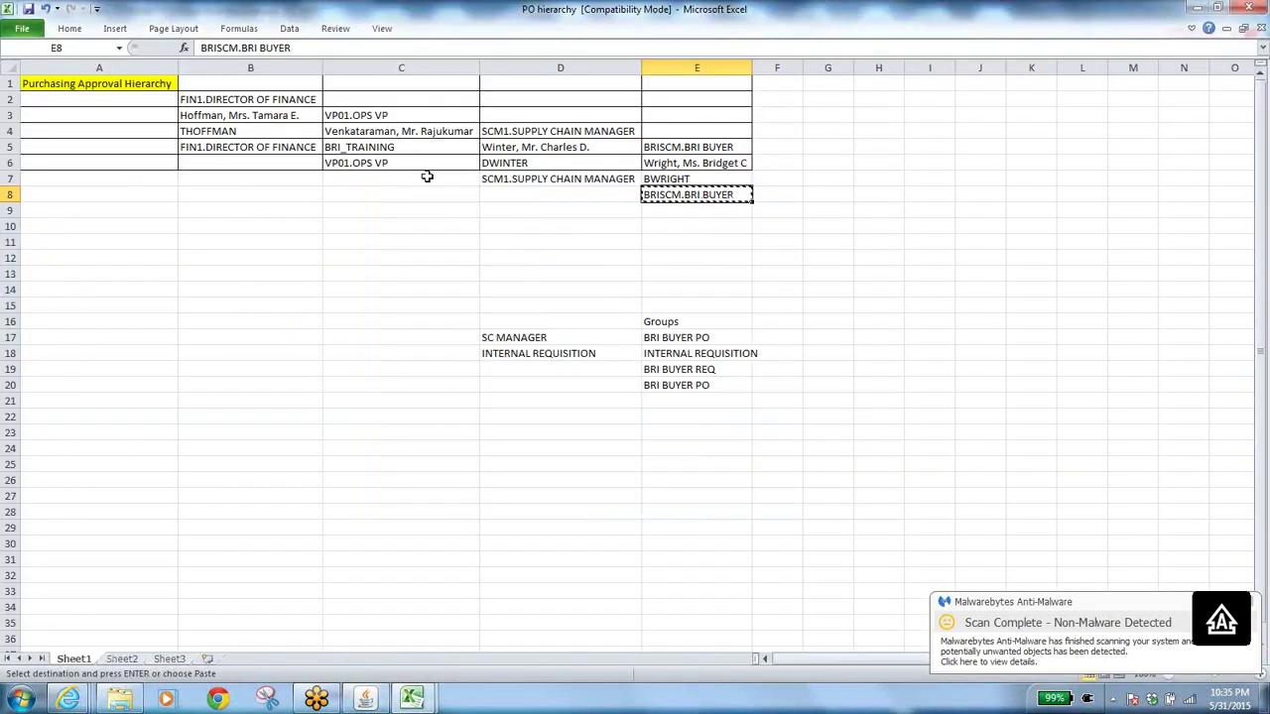
click(551, 180)
key(ctrl+c)
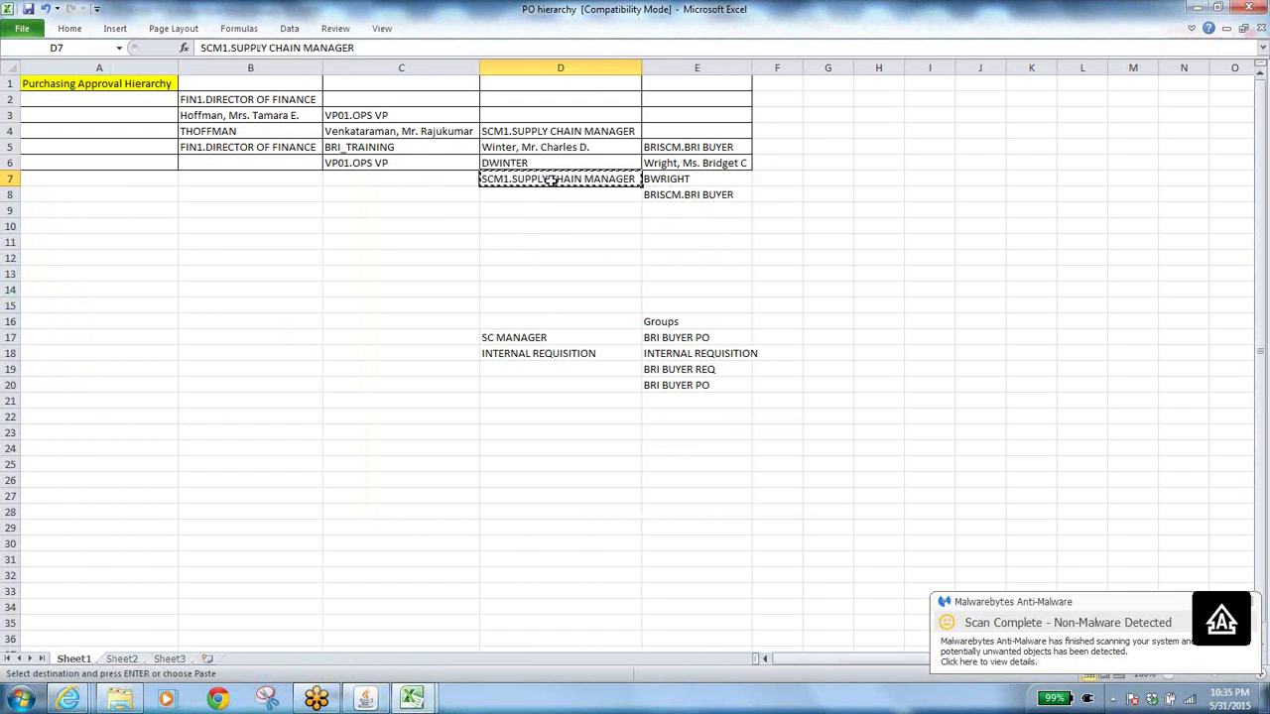
key(alt+Tab)
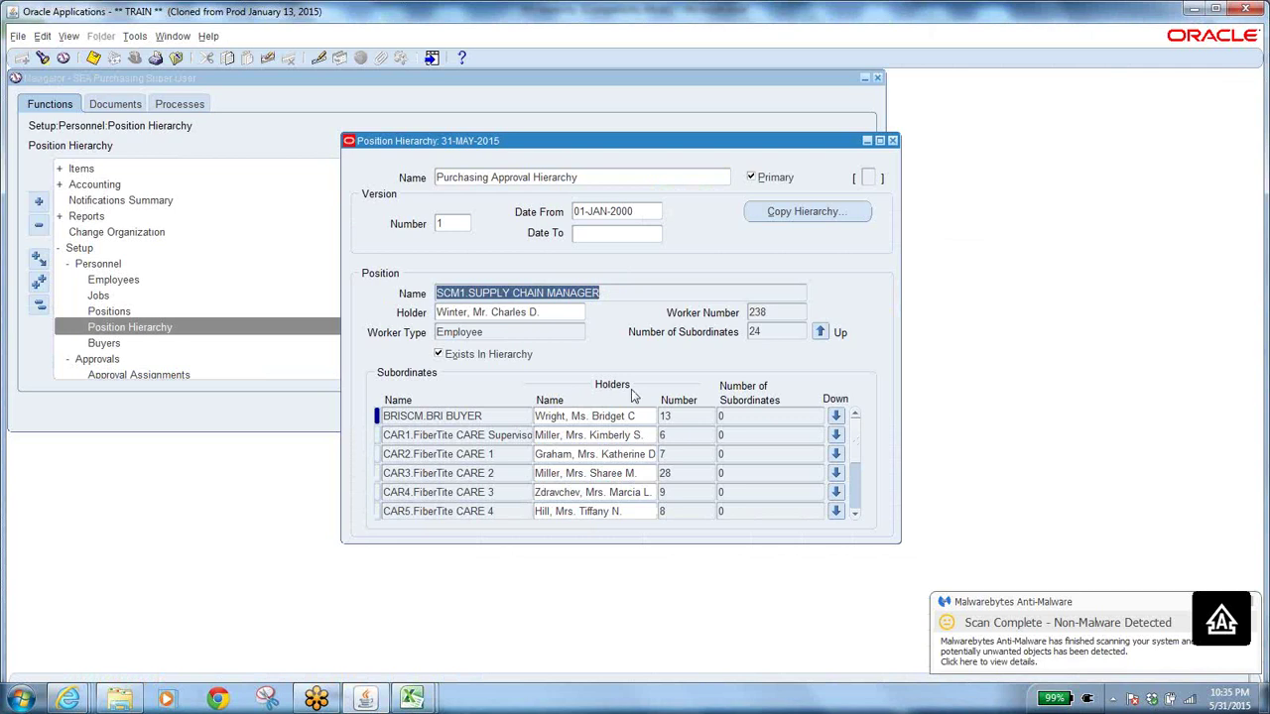
Step: Trace the approval chain between BRISCM.BRI BUYER and FIN1.DIRECTOR OF FINANCE in the Excel workbook, checking it against the Oracle hierarchy
key(alt+Tab)
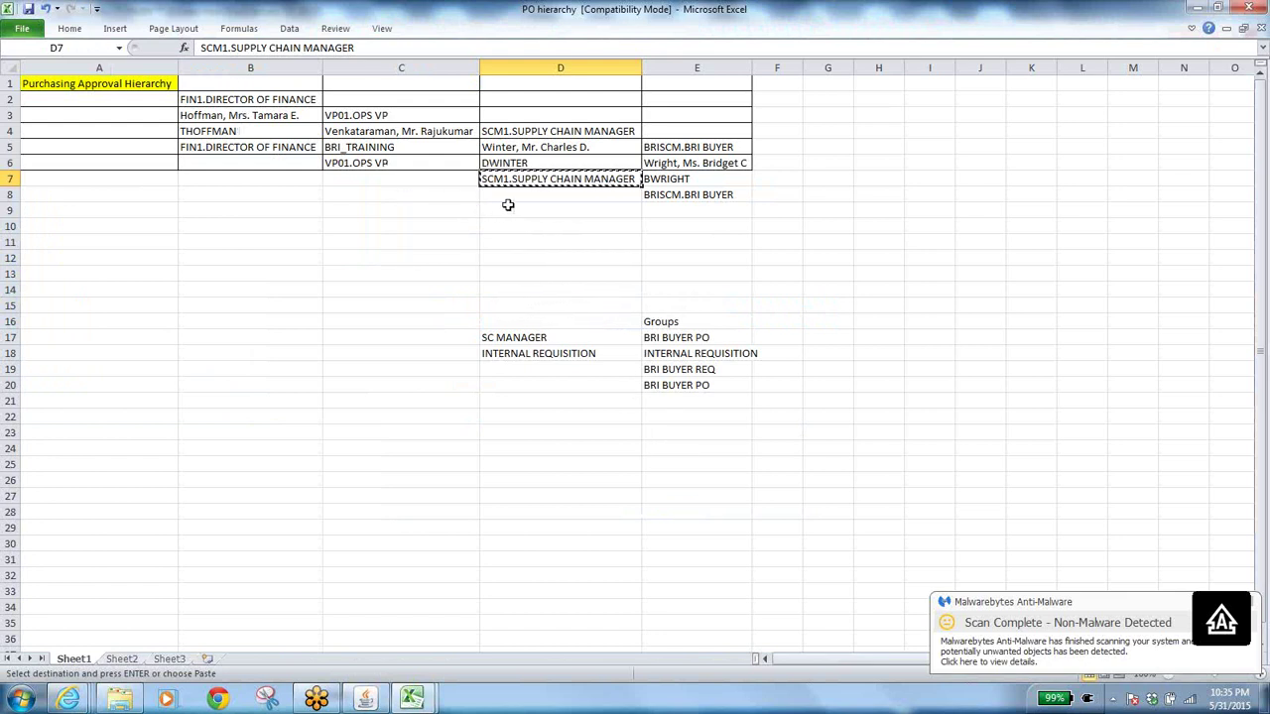
click(727, 194)
click(231, 98)
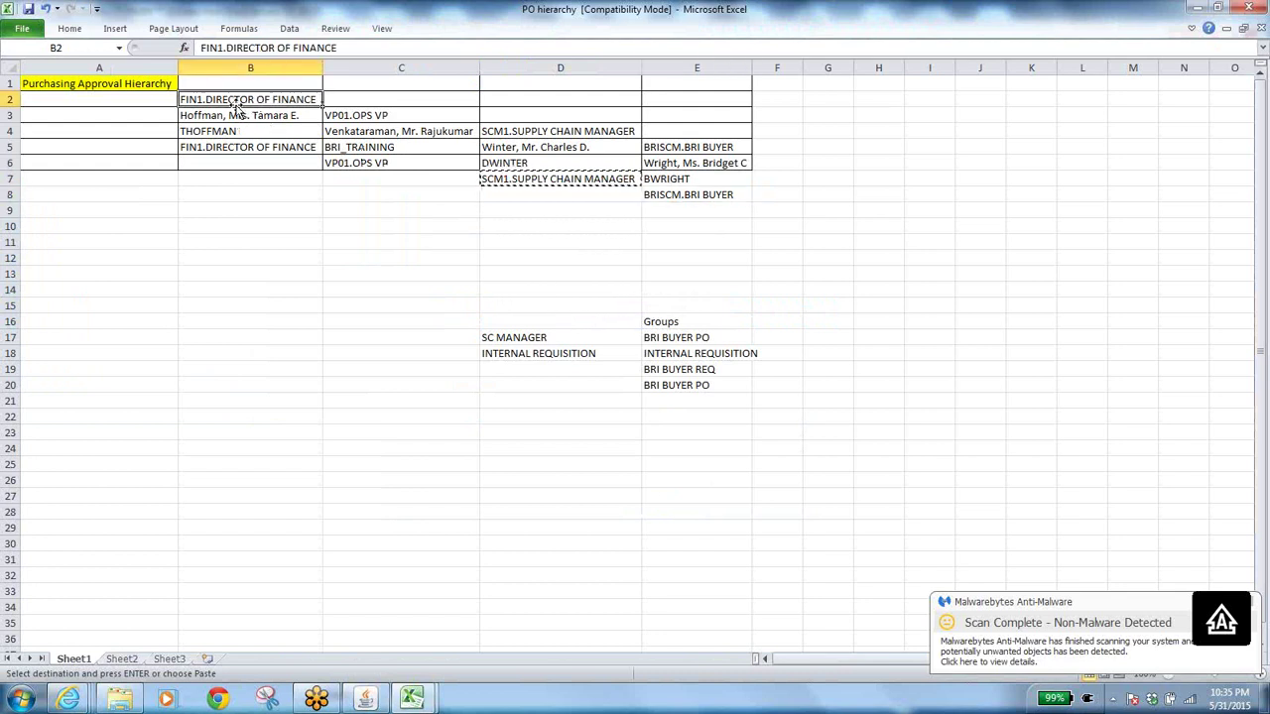
click(672, 195)
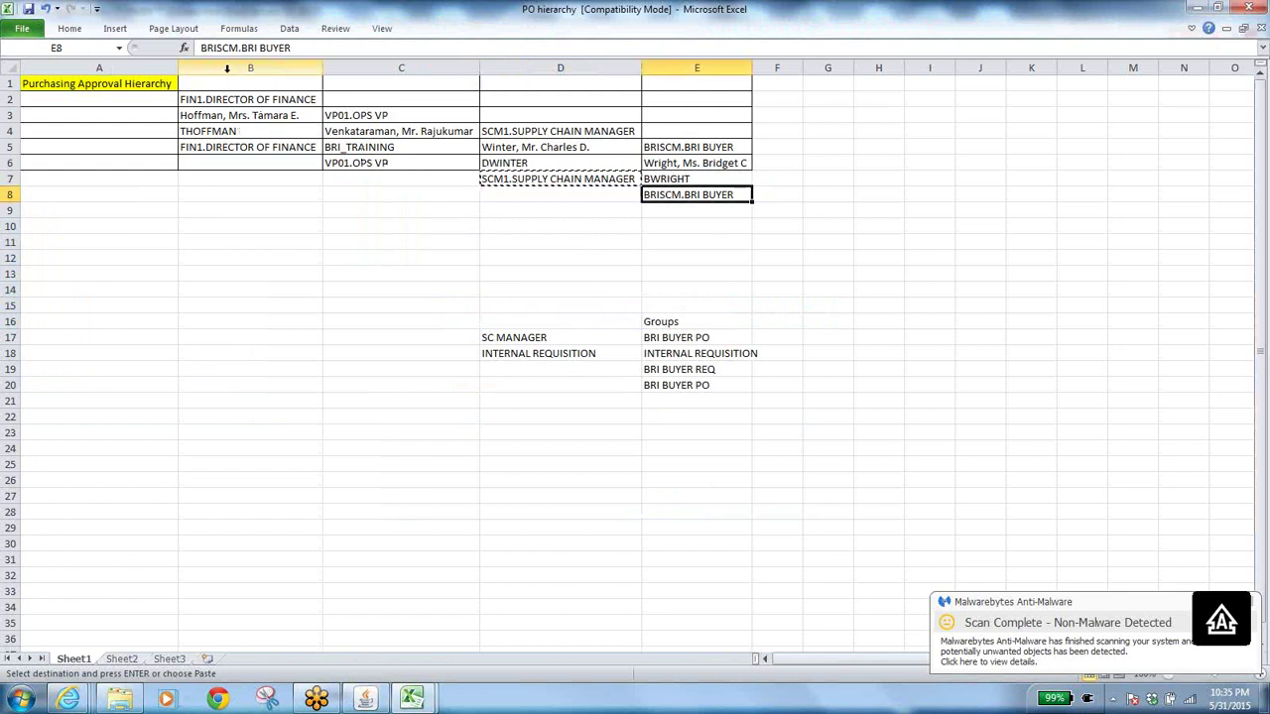
click(236, 148)
key(alt+Tab)
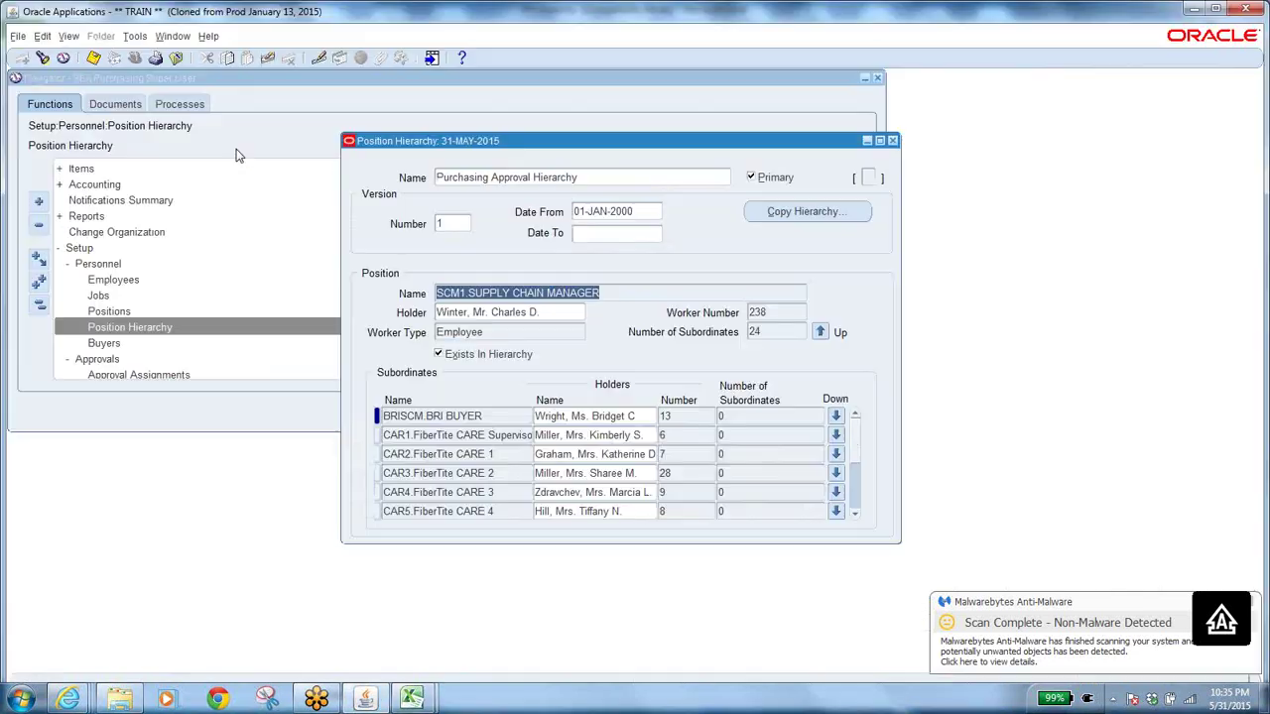
key(alt+Tab)
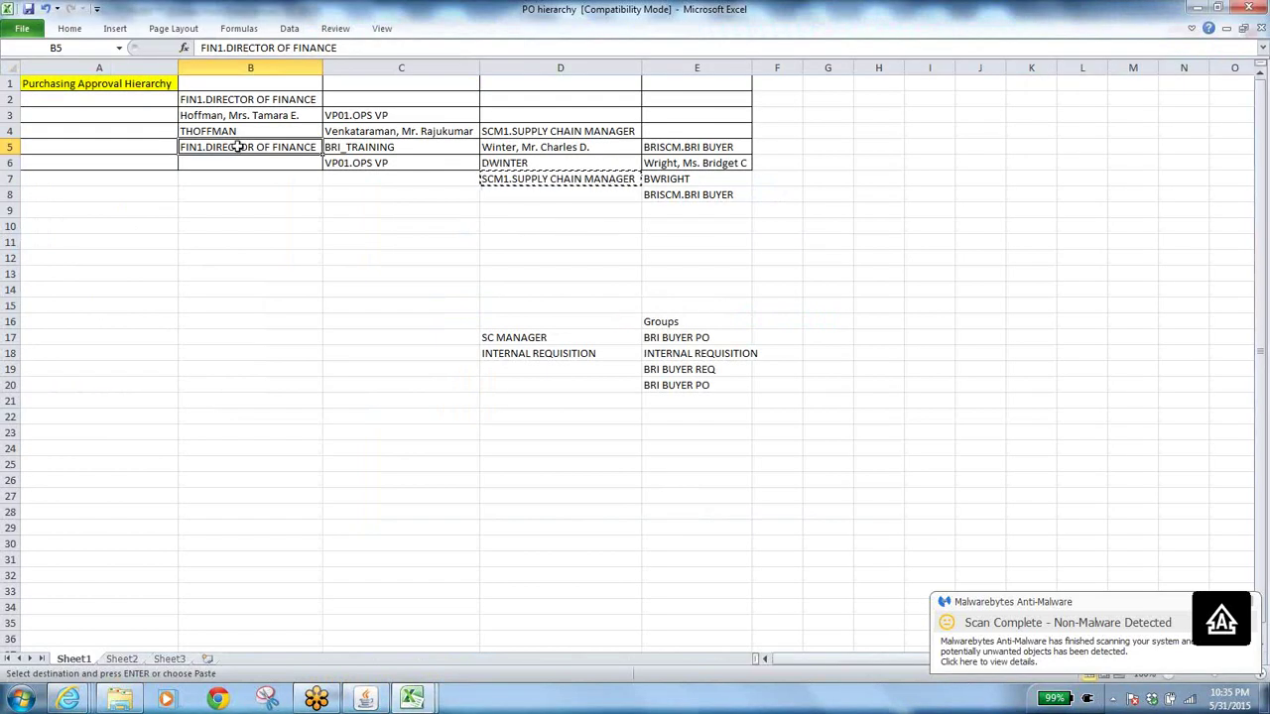
Step: Query the Purchasing Approval Hierarchy in Oracle for FIN1.DIRECTOR OF FINANCE, using the position name copied from workbook cell B5
key(ctrl+c)
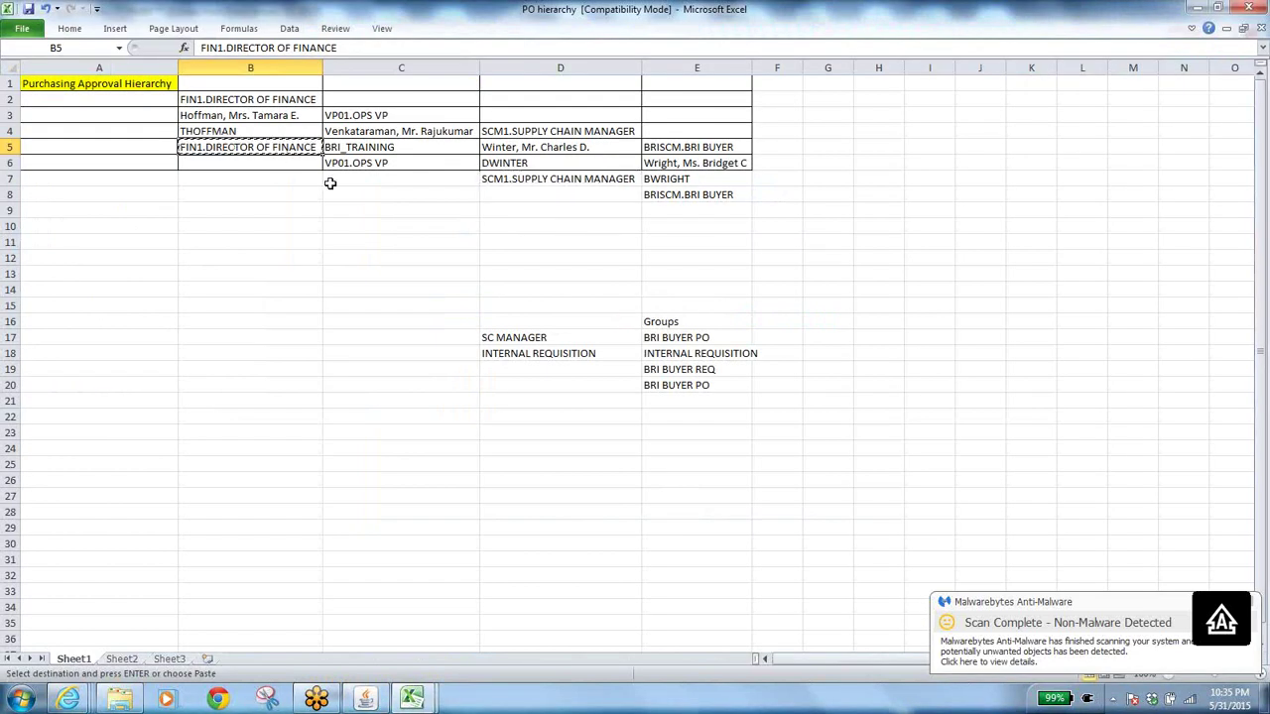
key(alt+Tab)
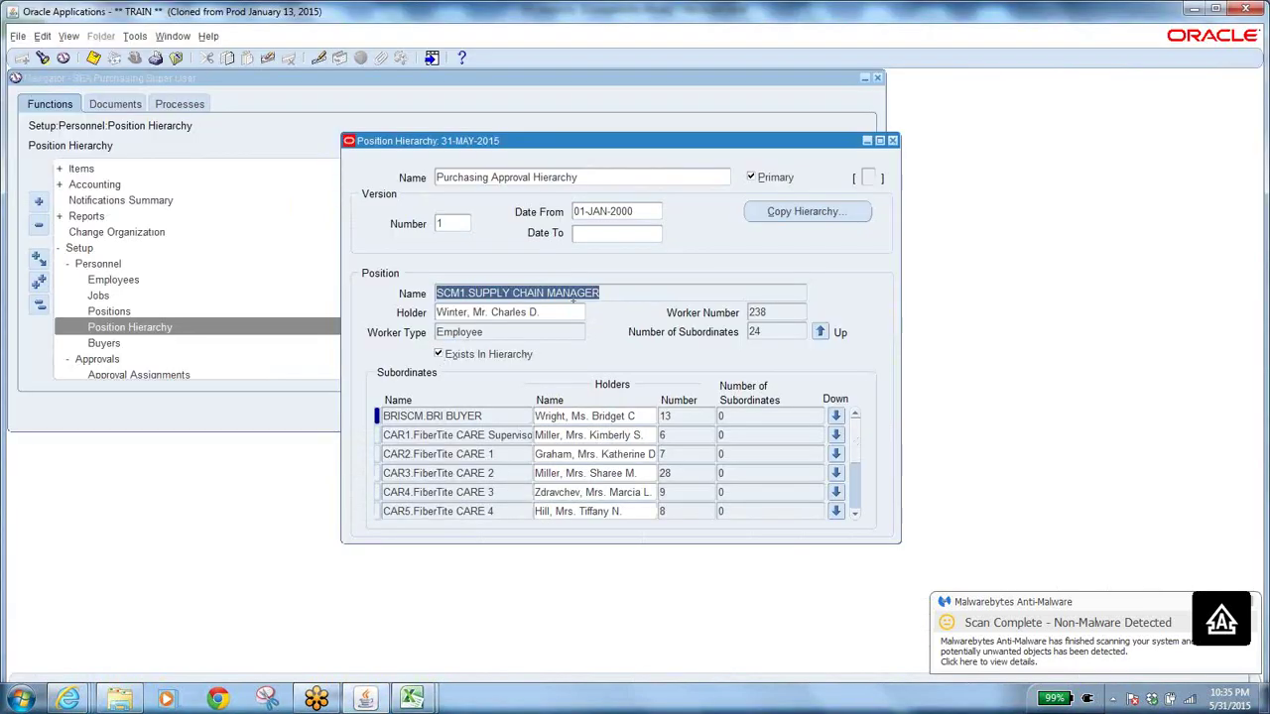
key(F11)
key(ctrl+v)
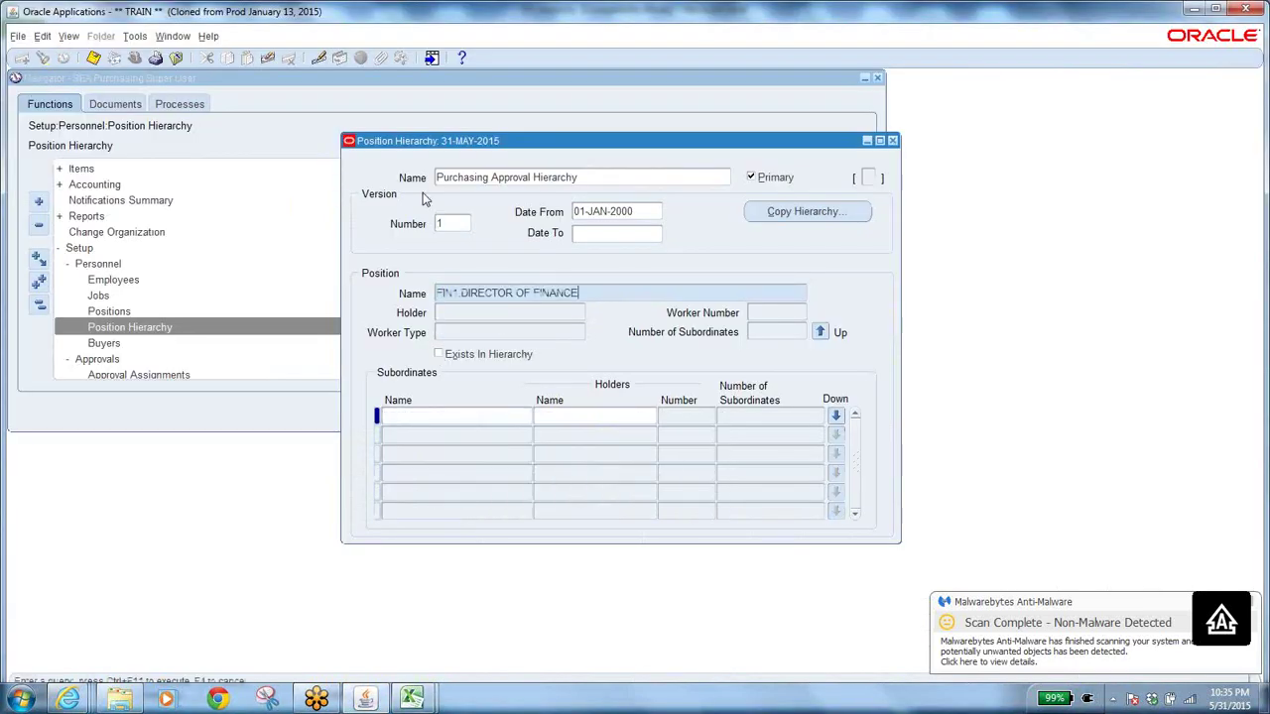
key(ctrl+F11)
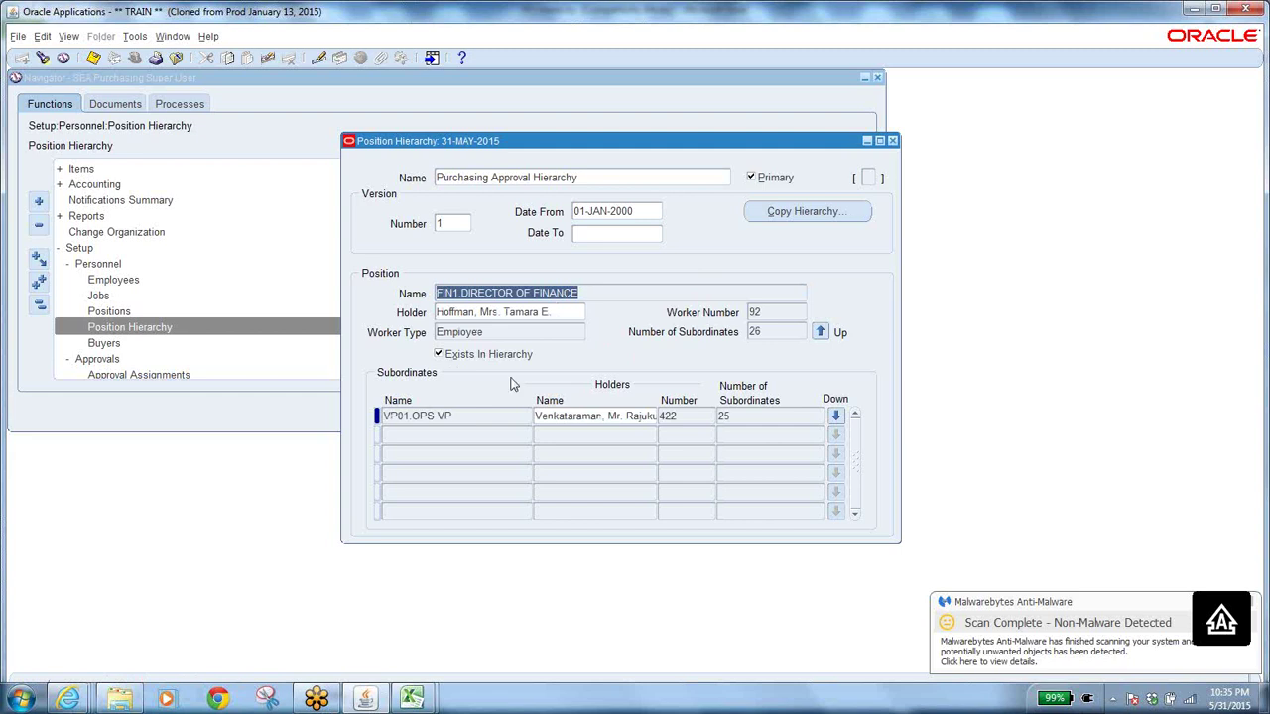
Step: Check the subordinate position of FIN1.DIRECTOR OF FINANCE in Oracle against VP01.OPS VP in cell C6 of the Excel workbook
click(458, 417)
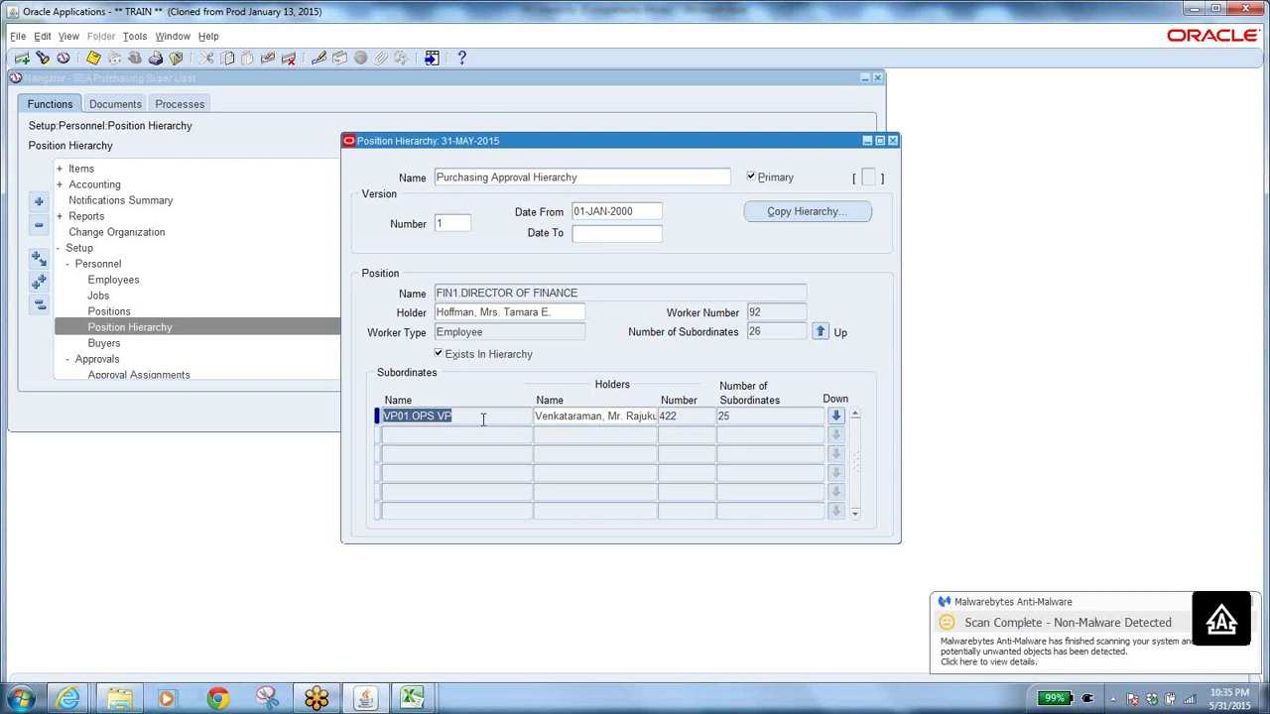
key(alt+Tab)
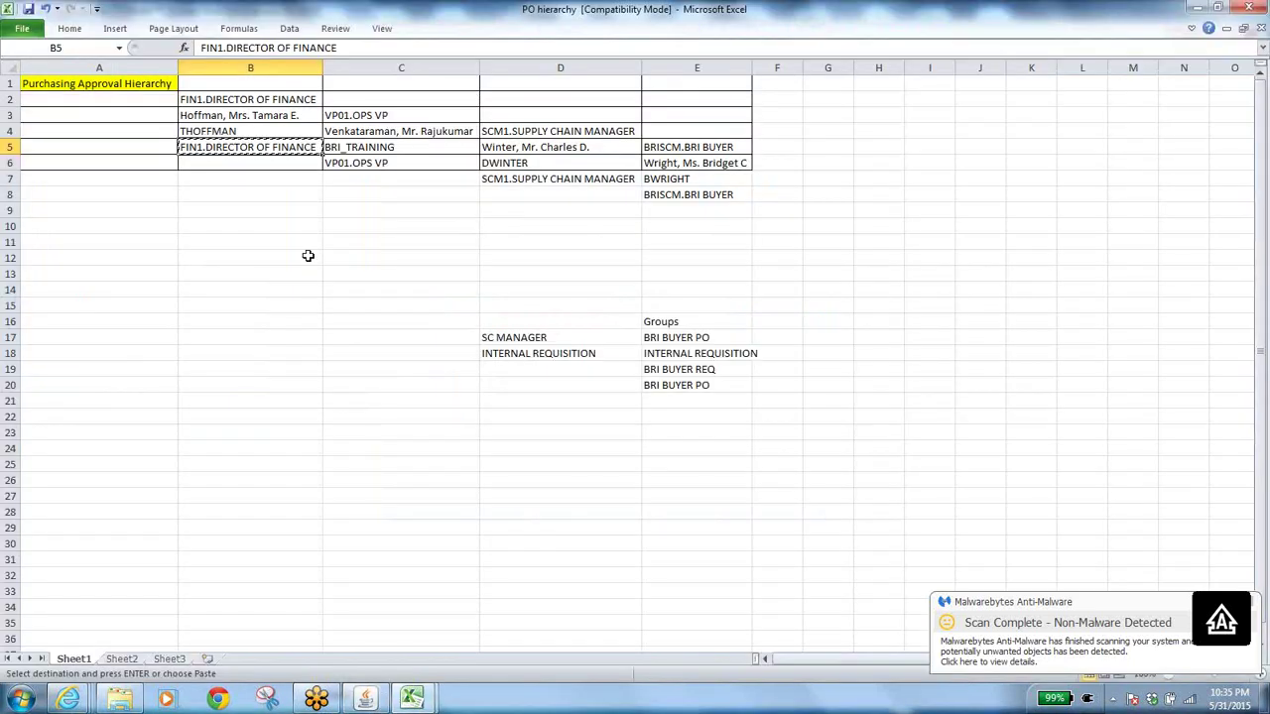
click(365, 162)
key(alt+Tab)
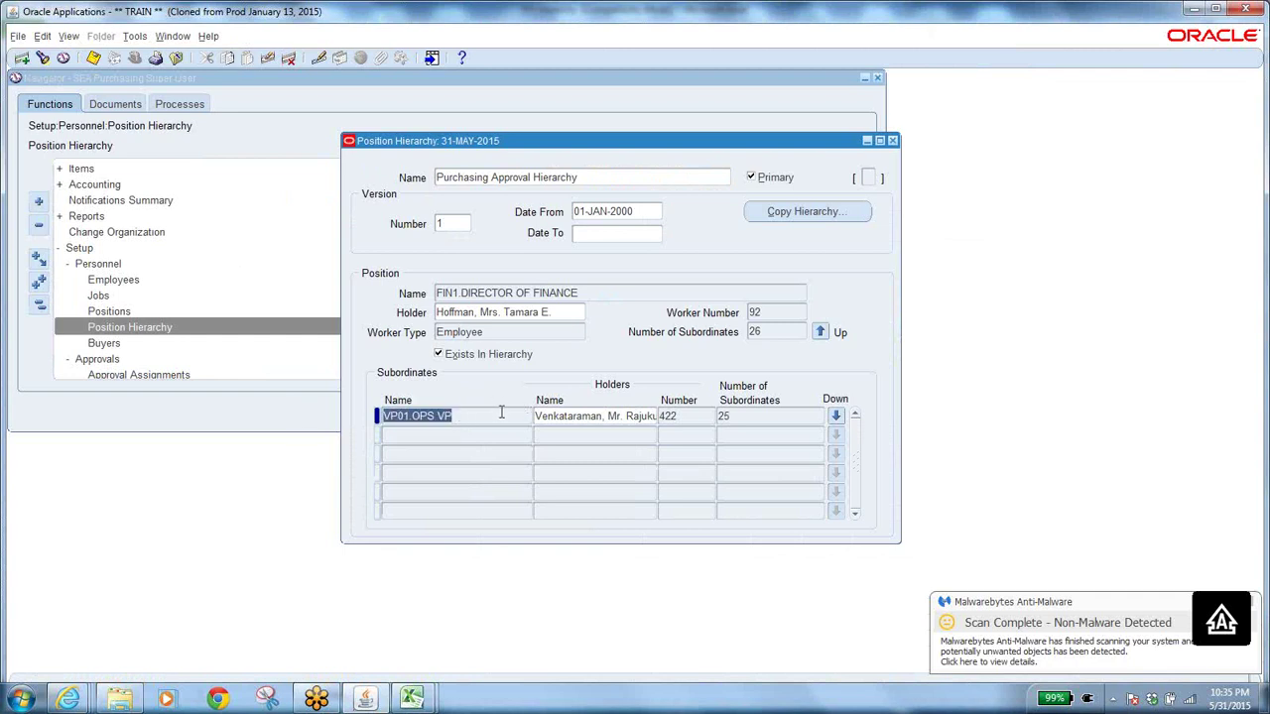
drag(461, 416, 316, 406)
key(alt+Tab)
Step: Copy SCM1.SUPPLY CHAIN MANAGER from workbook cell D7, go down to VP01.OPS VP in the Oracle hierarchy and compare its subordinate
click(592, 179)
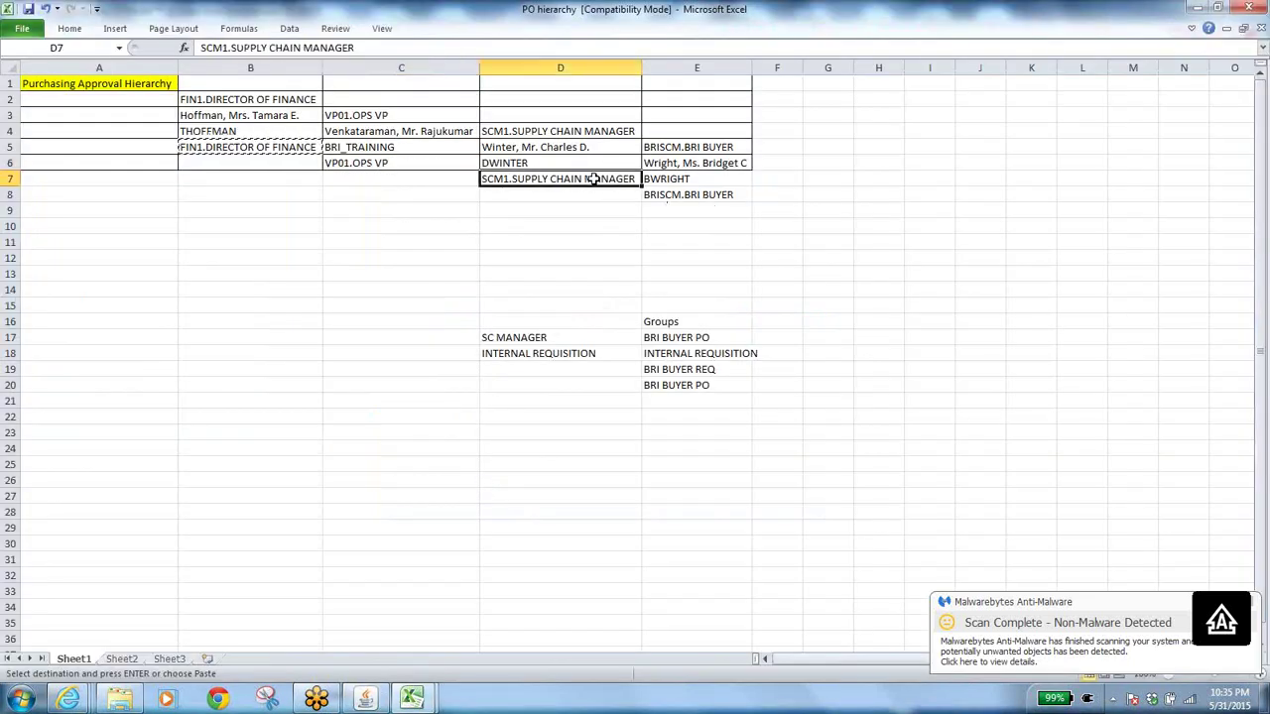
key(ctrl+c)
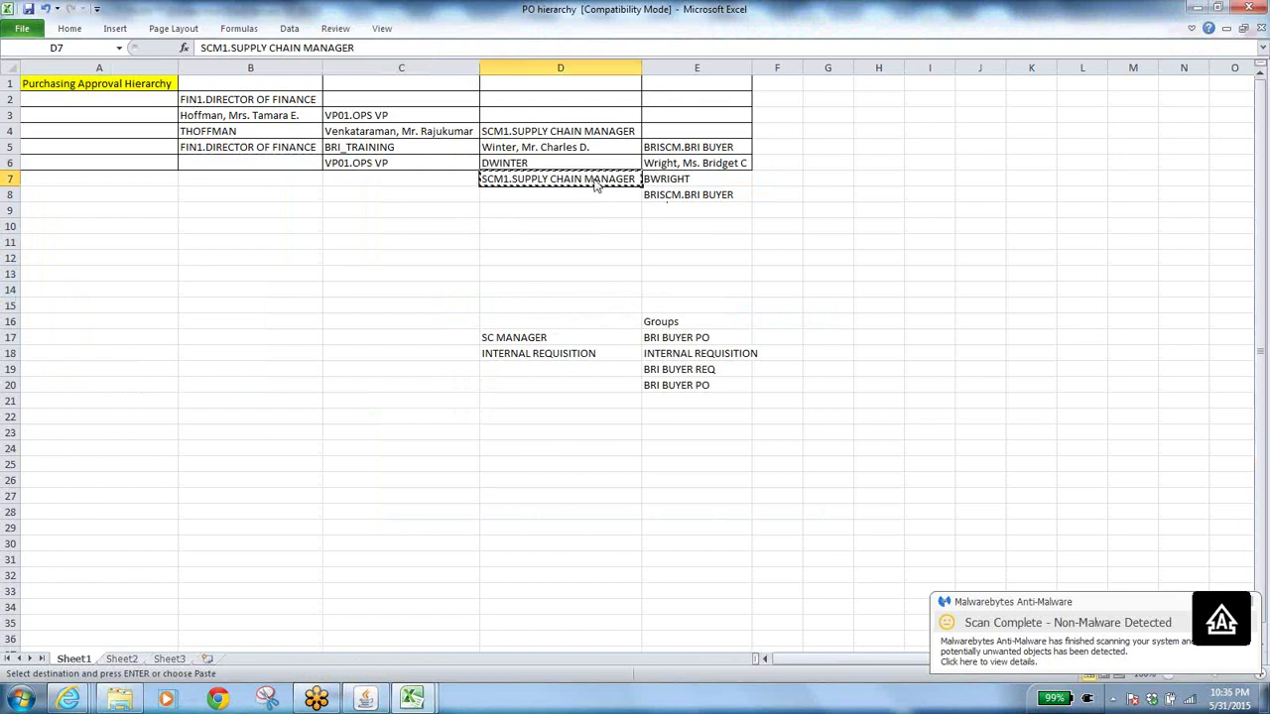
key(alt+Tab)
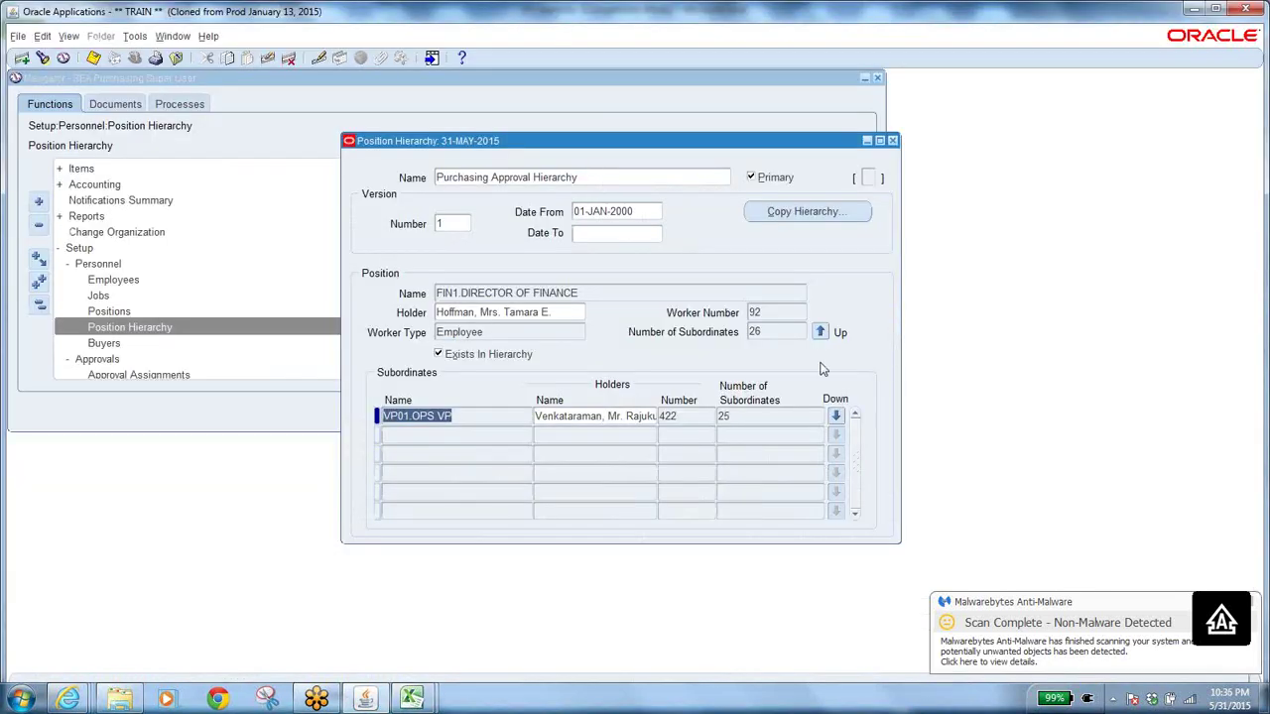
click(837, 415)
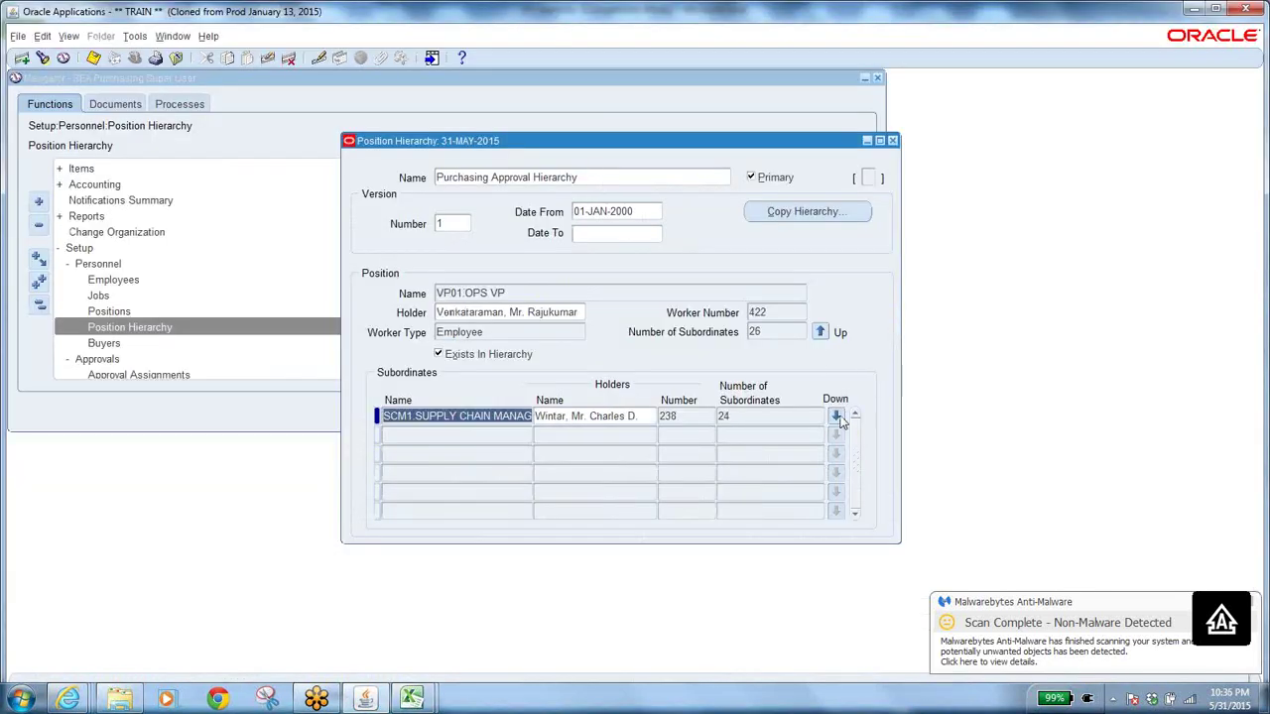
click(509, 292)
click(486, 416)
key(alt+Tab)
key(alt+Tab)
key(alt+Tab)
Step: Copy BRISCM.BRI BUYER from workbook cell E8, go down to SCM1.SUPPLY CHAIN MANAGER in the Oracle hierarchy and check its buyer subordinate
click(684, 196)
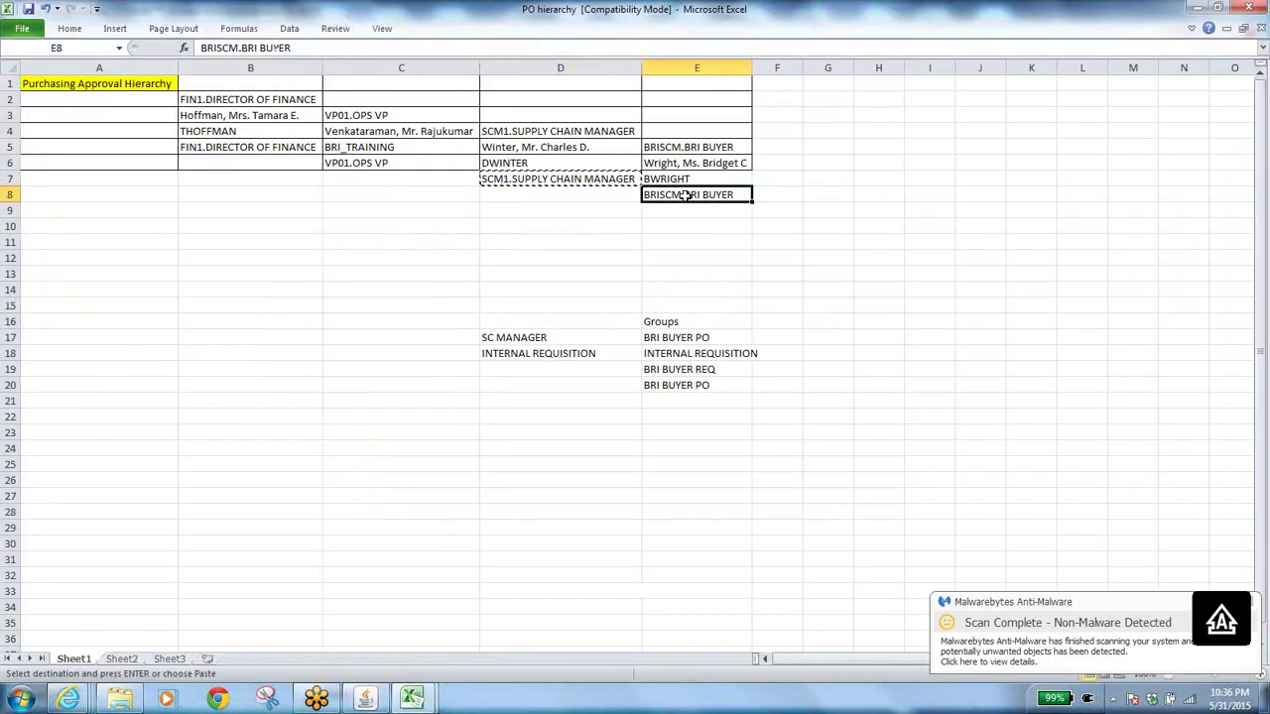
key(ctrl+c)
key(alt+Tab)
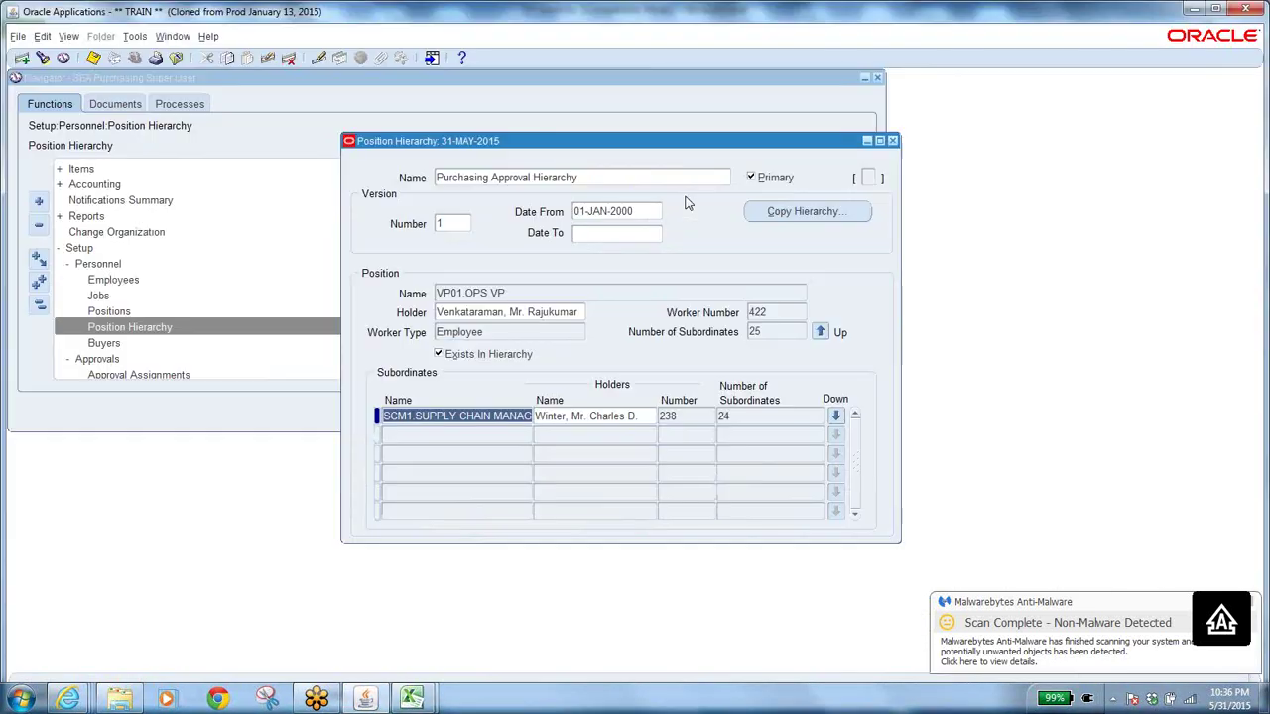
click(835, 415)
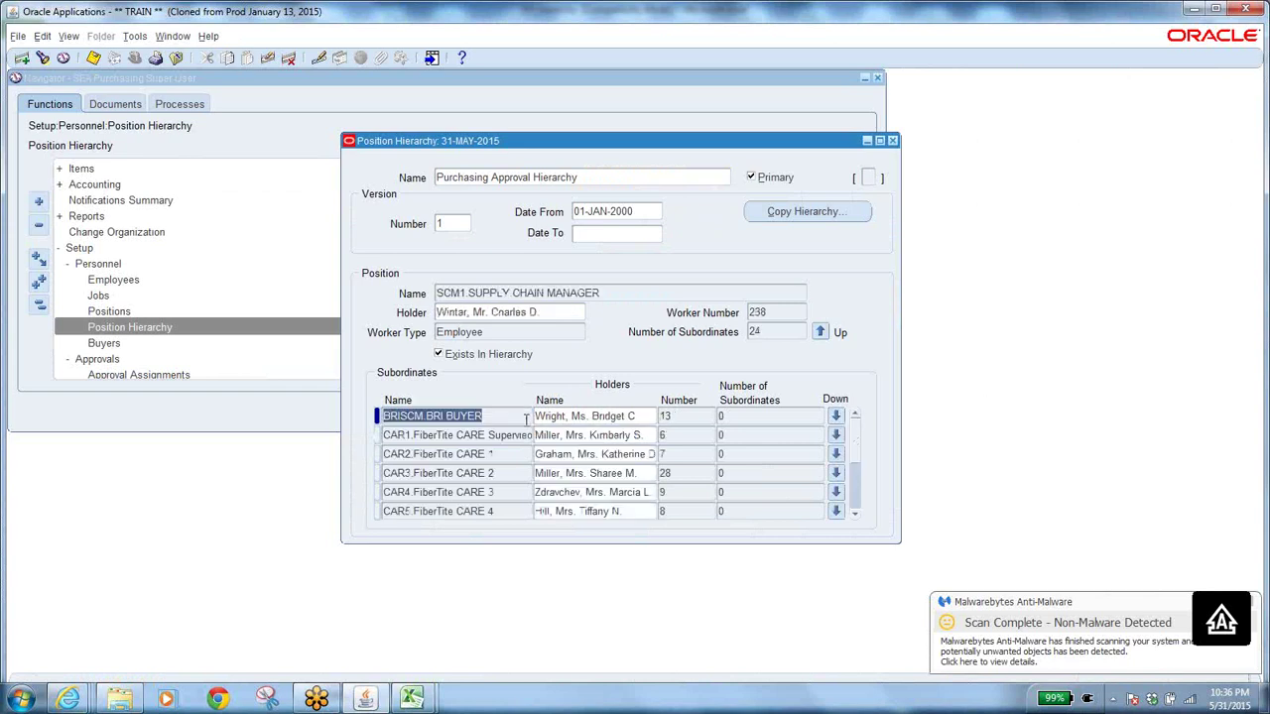
click(542, 313)
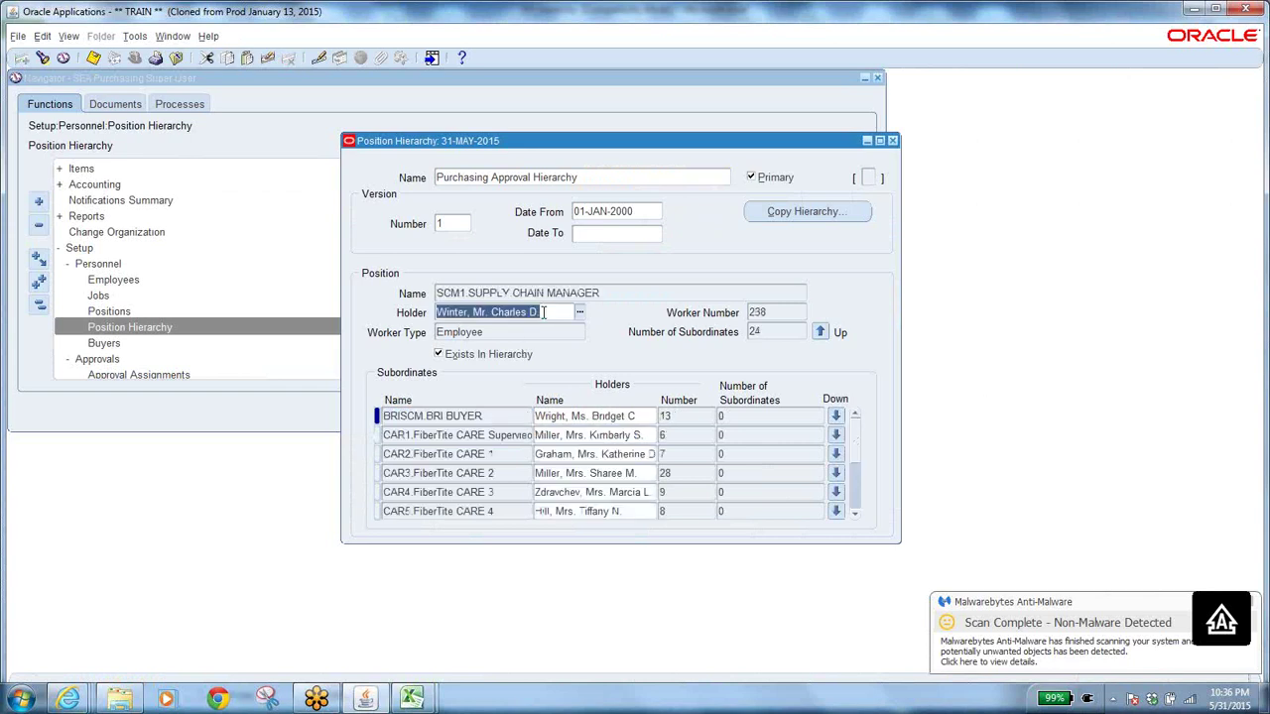
click(494, 416)
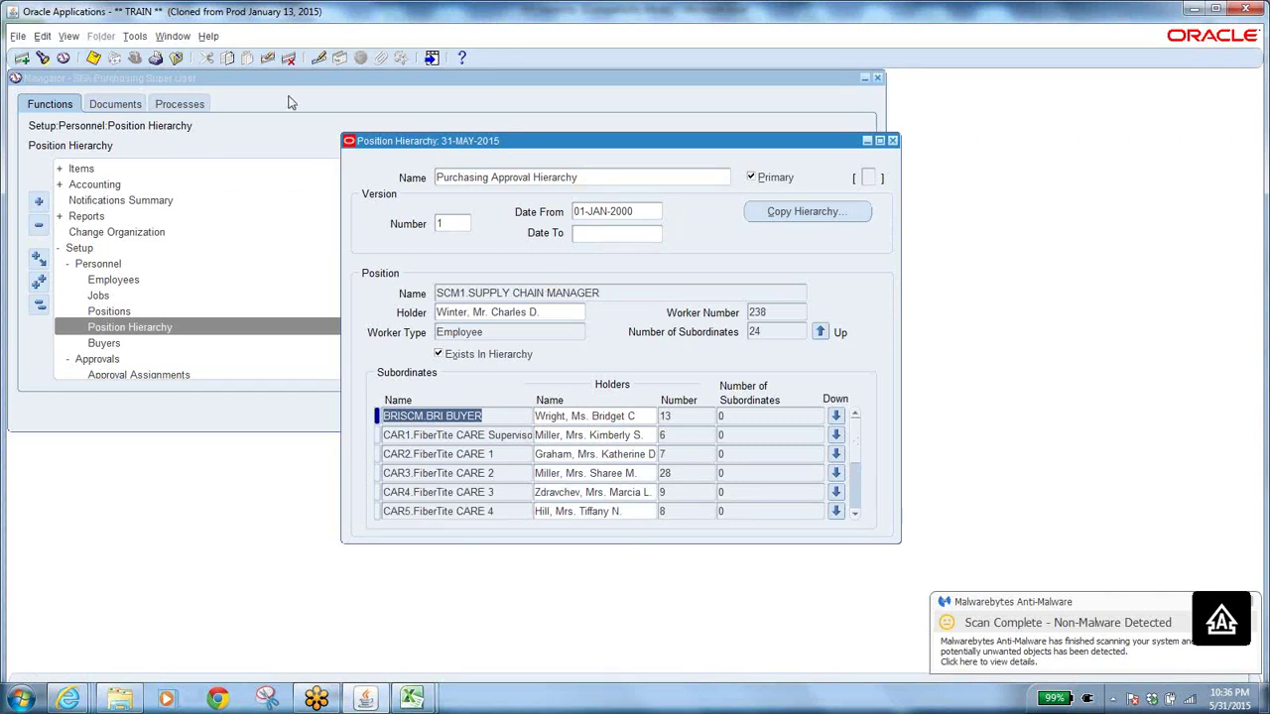
Step: Close the Position Hierarchy form, save the PO hierarchy workbook in Excel and return to the Oracle Navigator
click(892, 141)
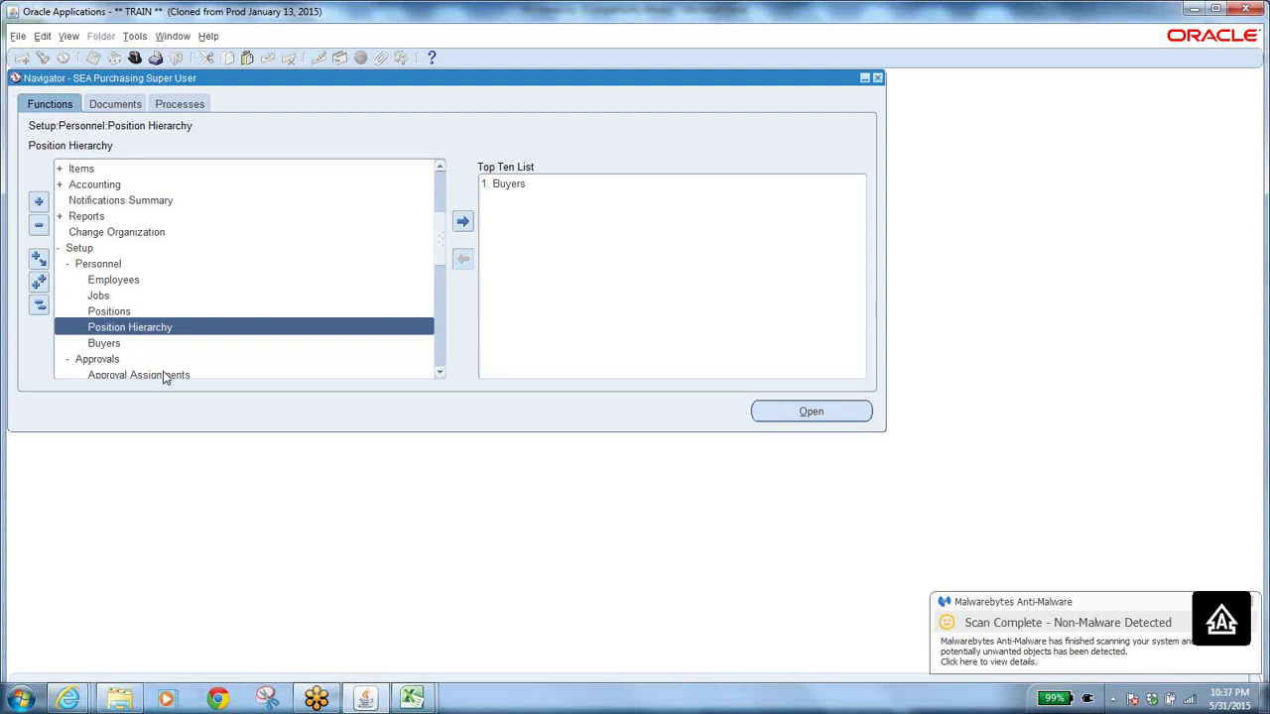
key(alt+Tab)
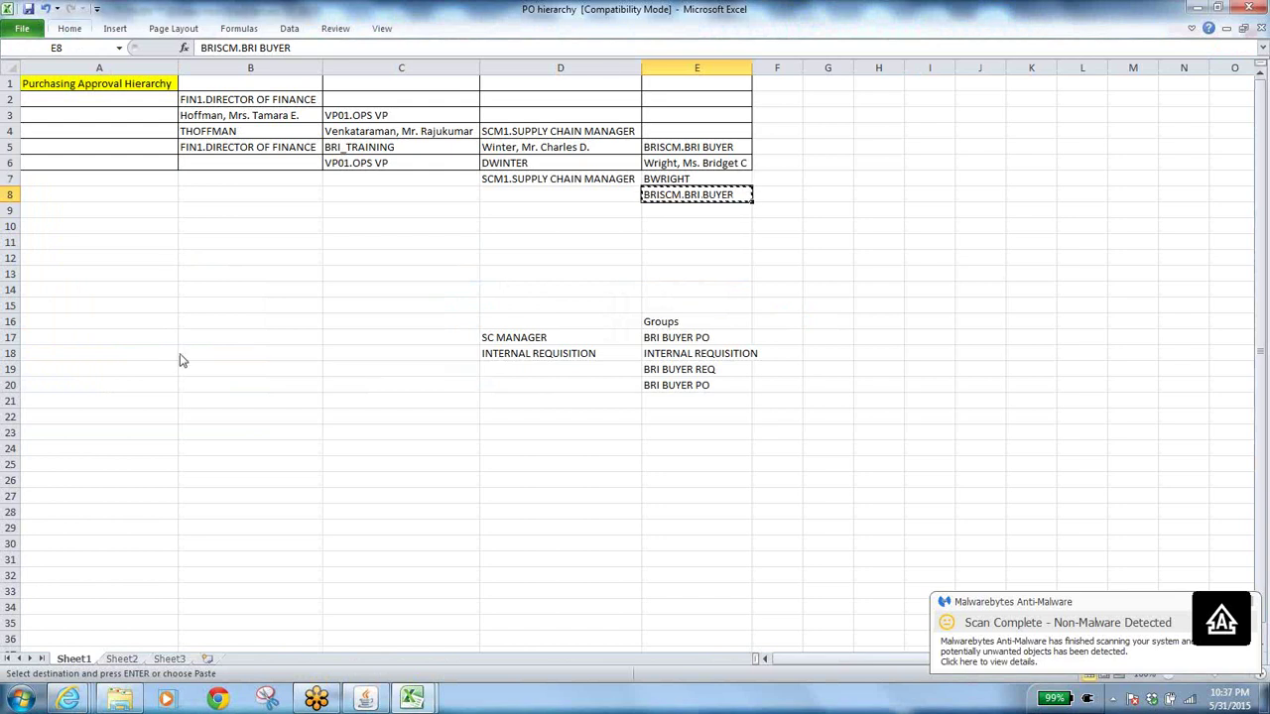
click(29, 9)
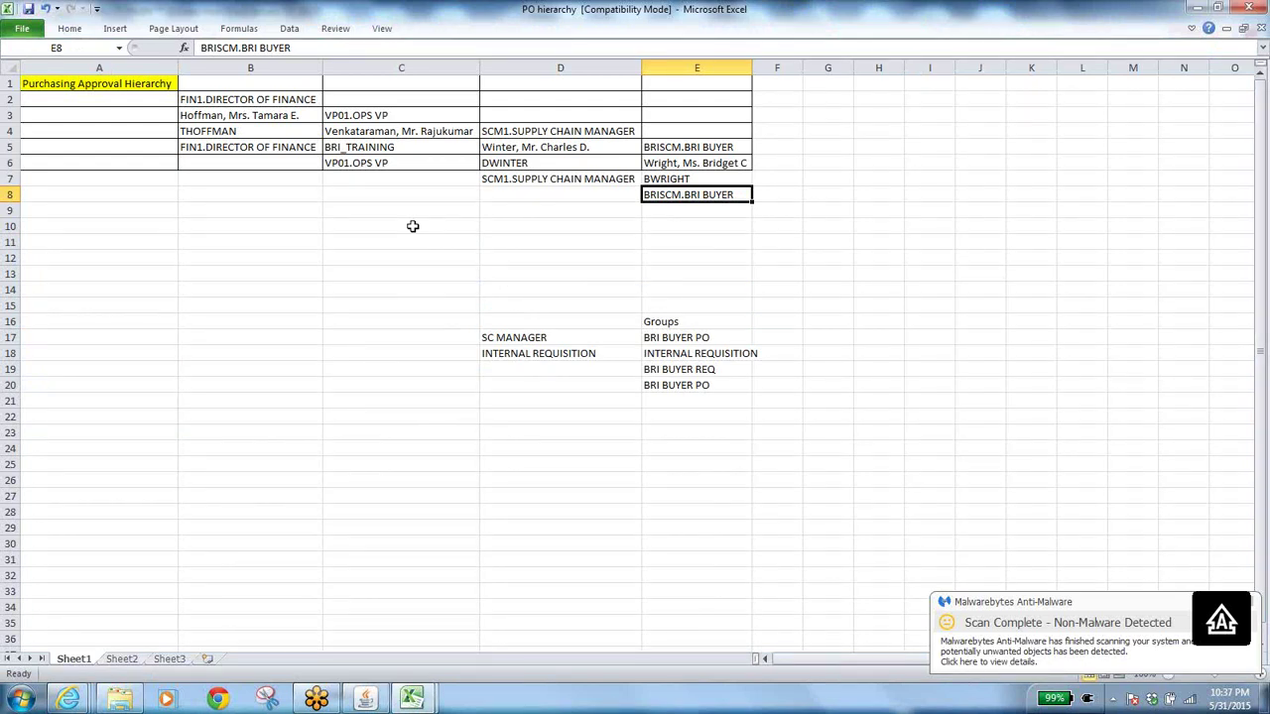
click(377, 699)
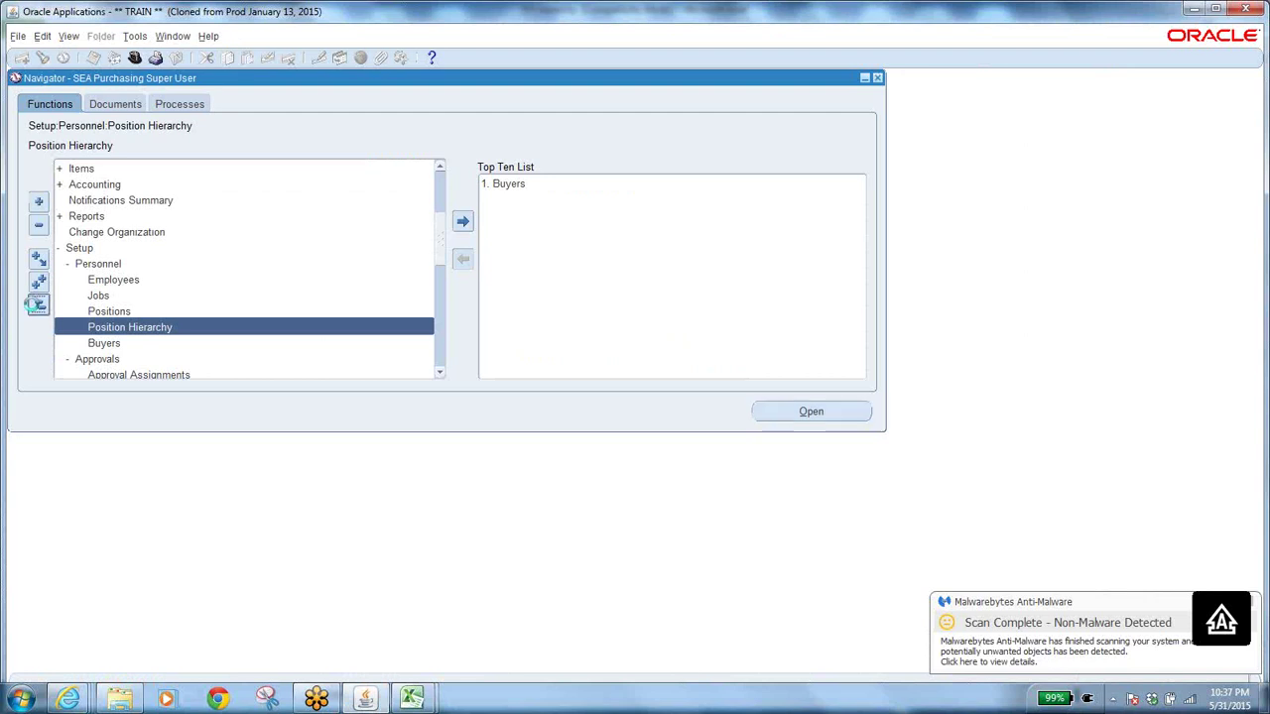
Step: Collapse the Navigator's function tree and submit a new single request for Fill Employee Hierarchy with its default values
click(38, 304)
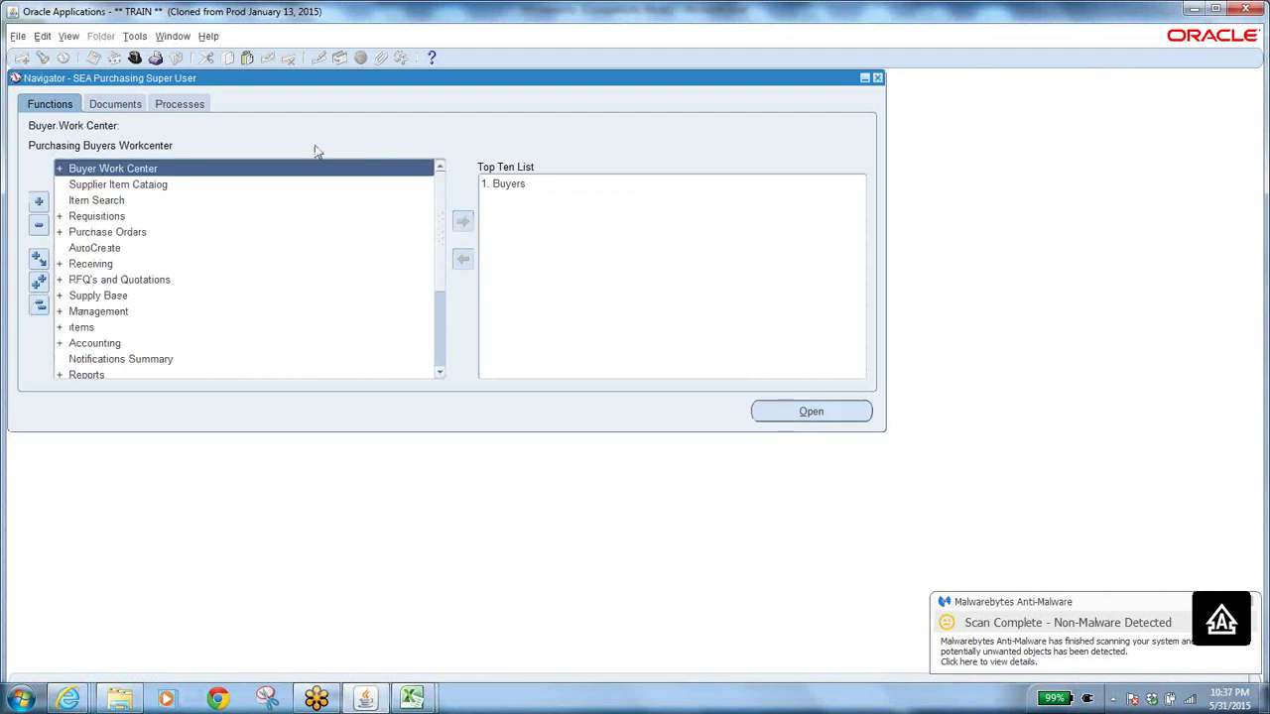
click(68, 41)
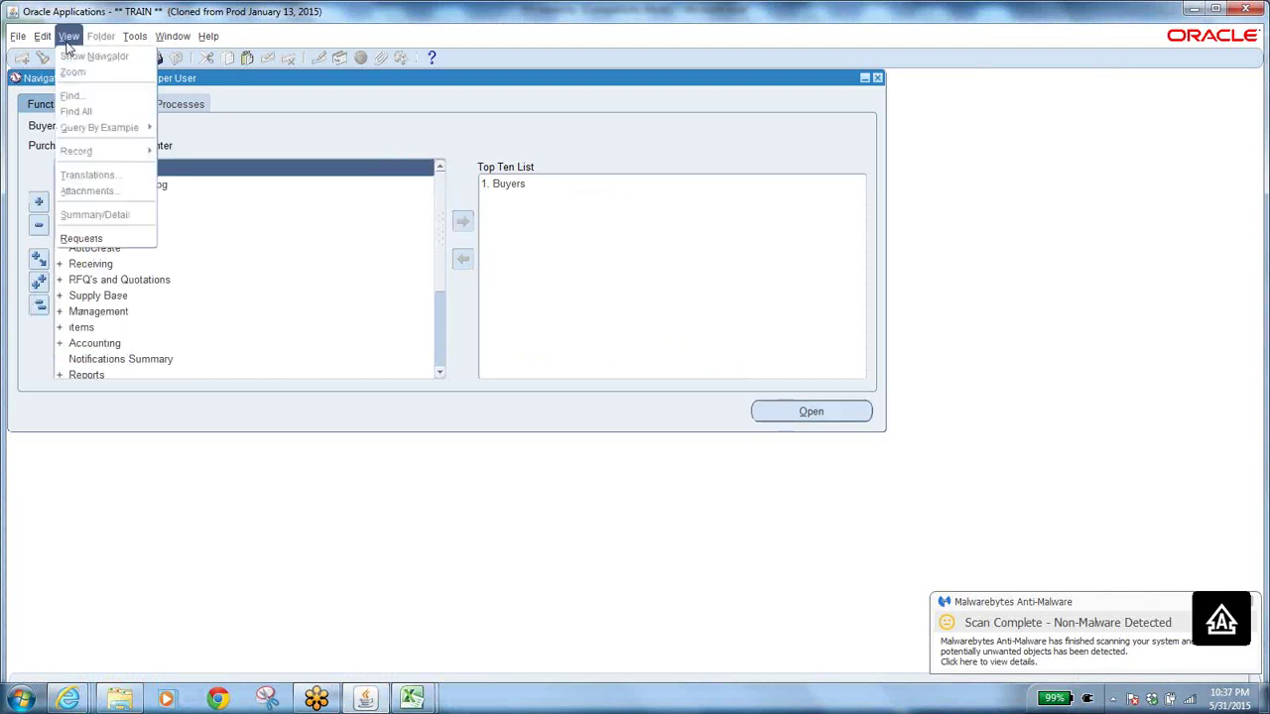
click(121, 239)
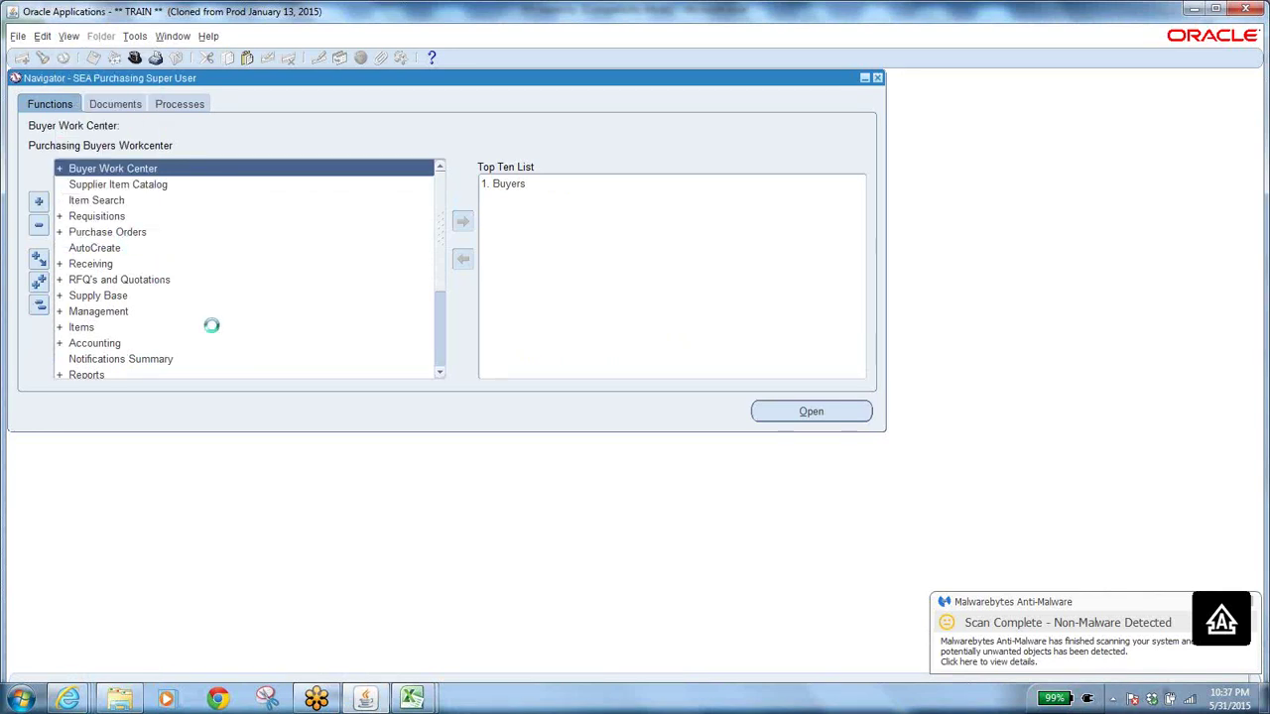
click(238, 418)
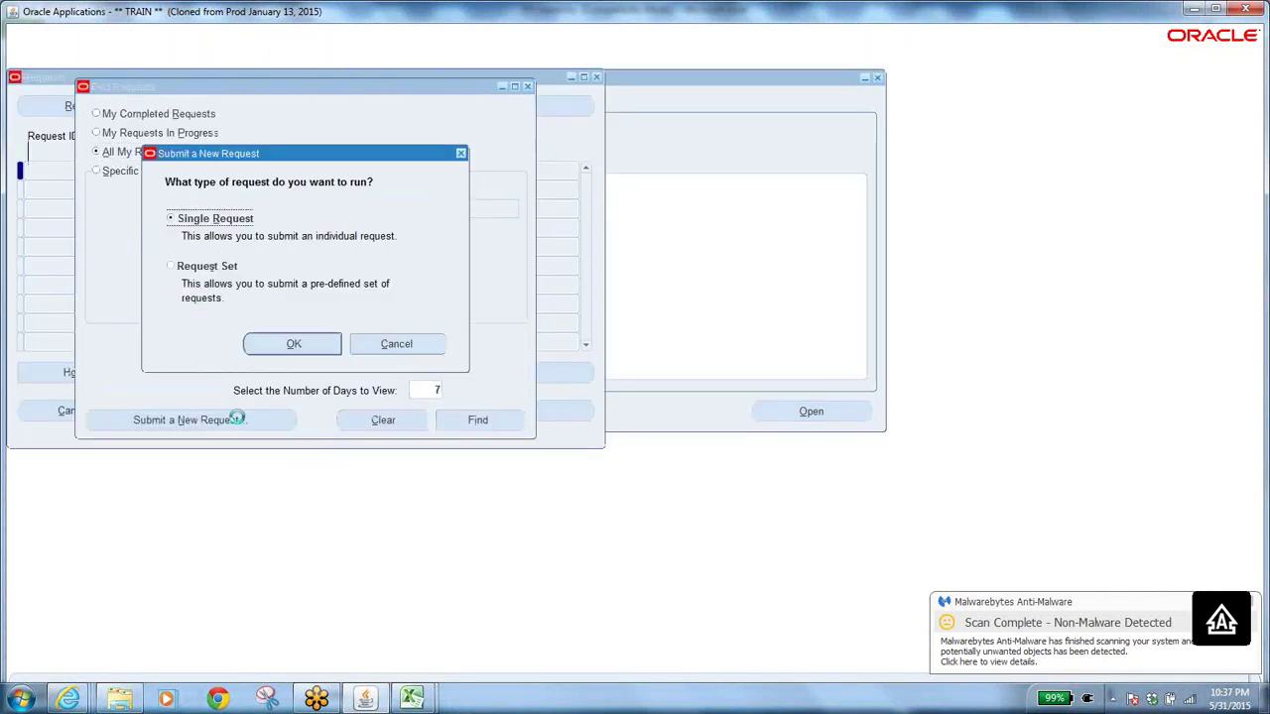
click(310, 352)
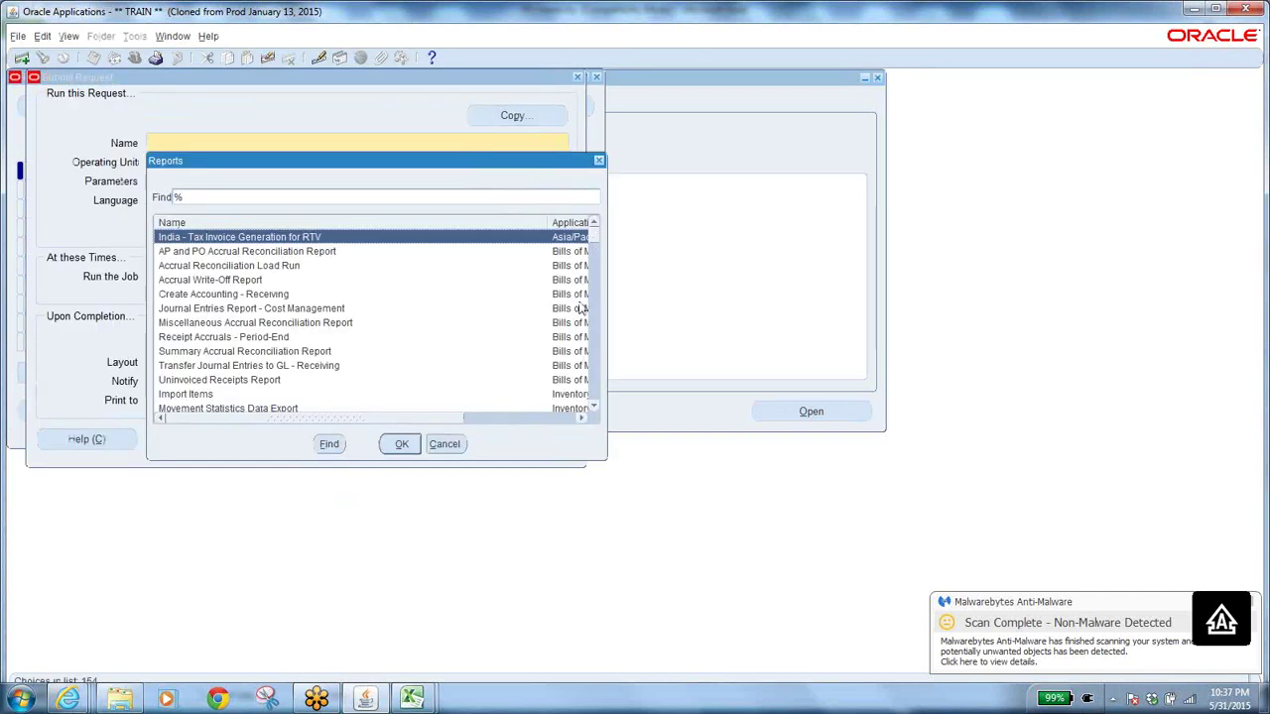
text(fi)
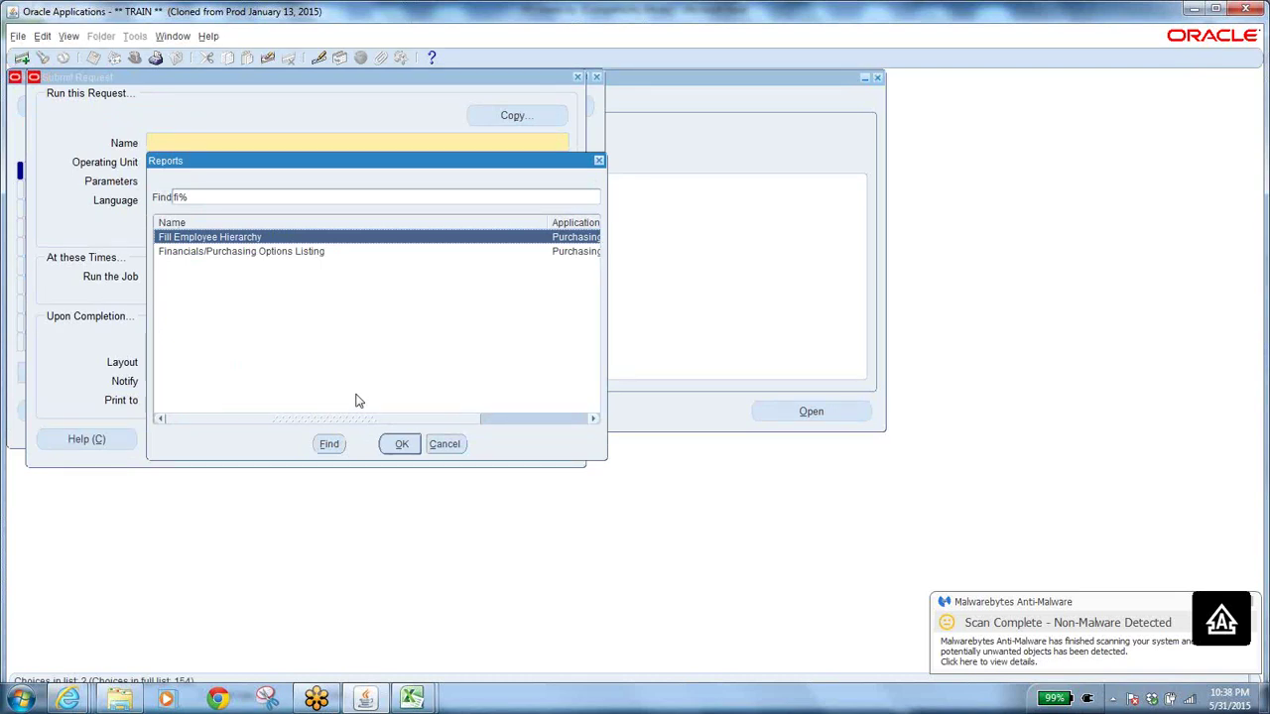
click(401, 443)
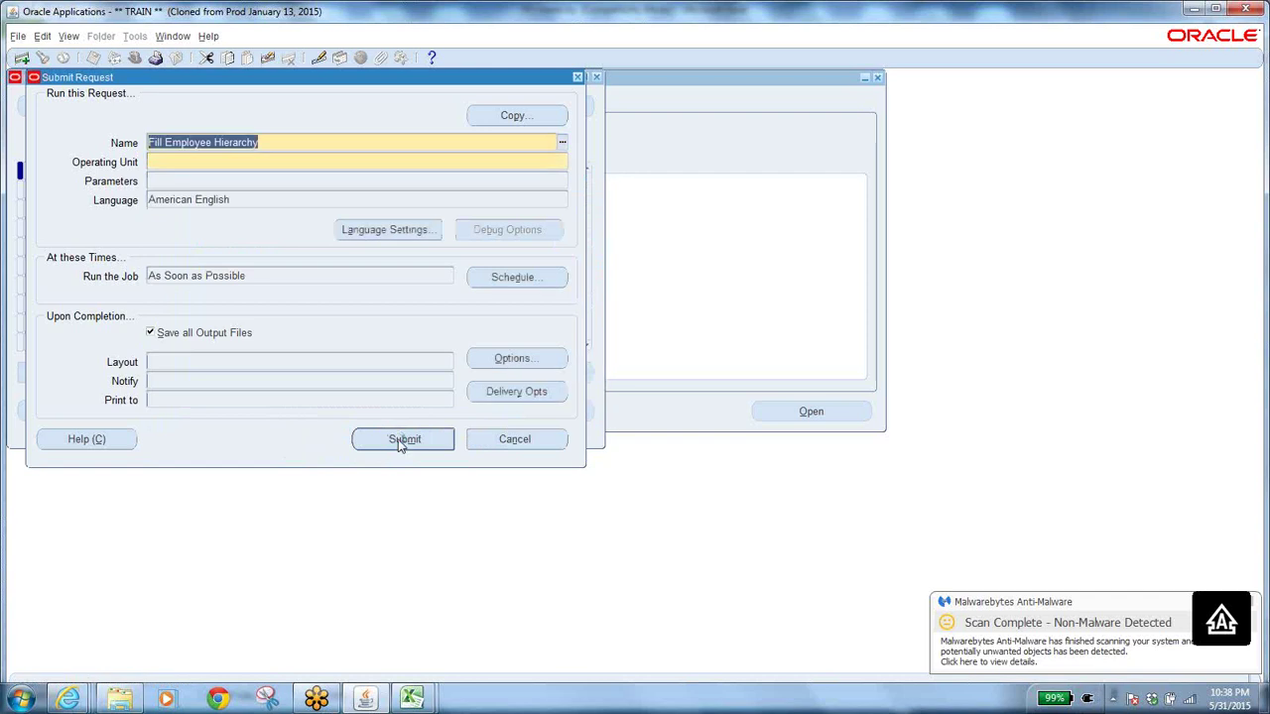
click(411, 444)
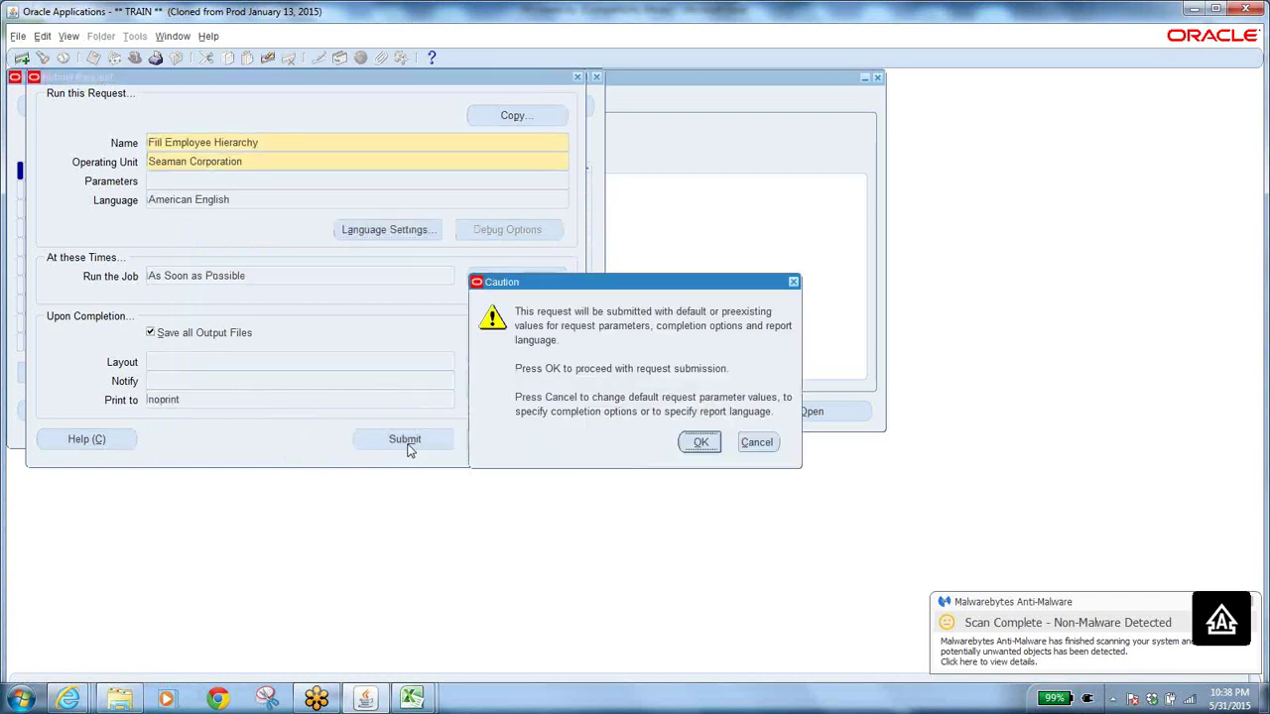
click(702, 442)
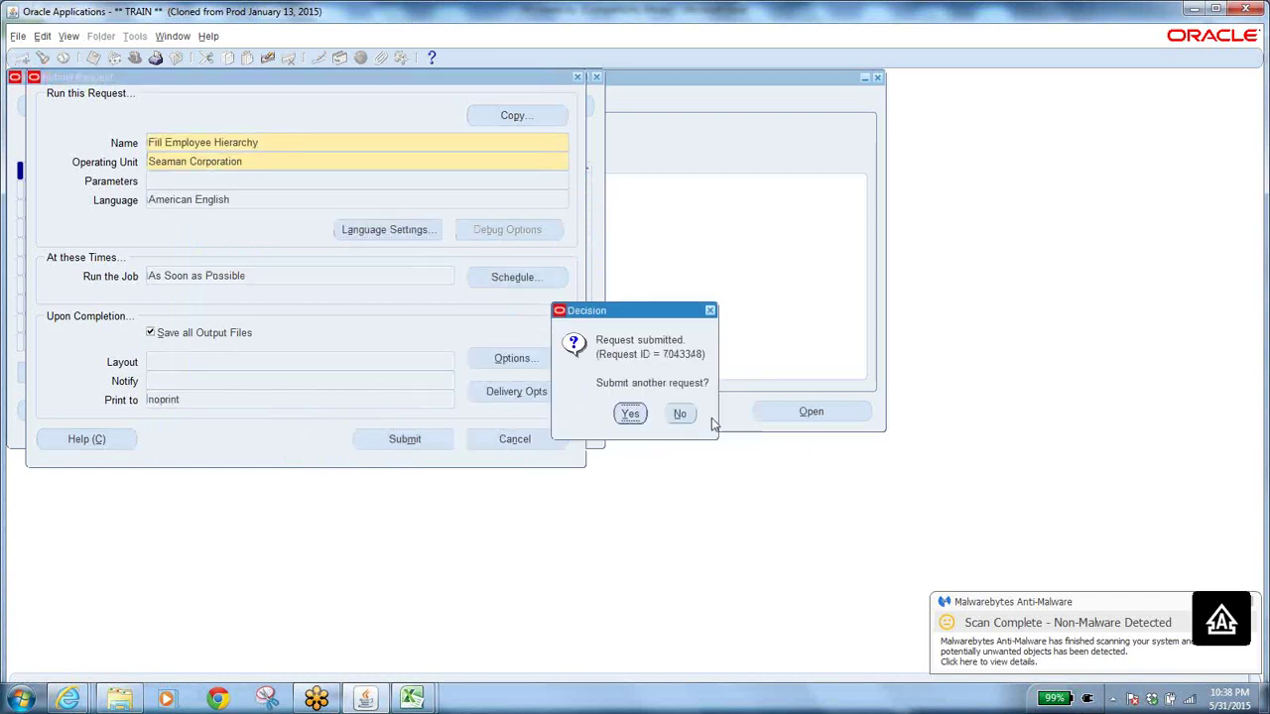
Step: Submit another request for Send Notifications for Purchasing Documents, keeping its default values
click(630, 413)
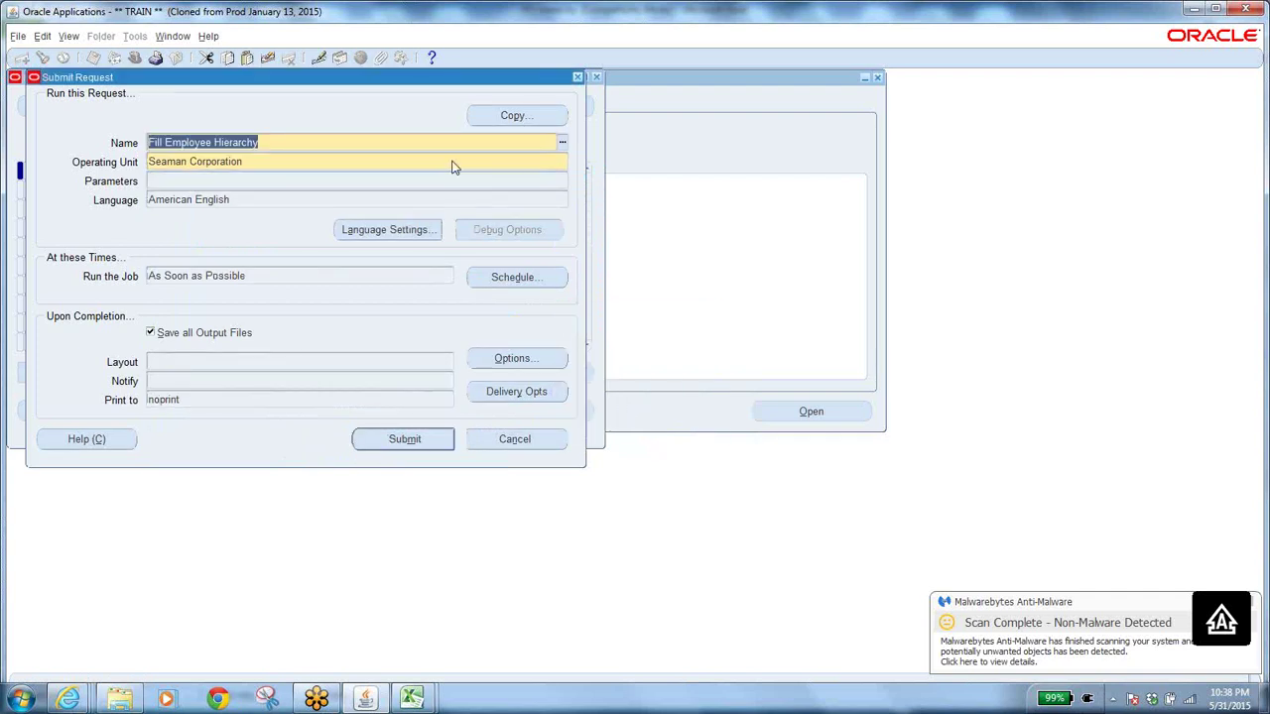
click(562, 144)
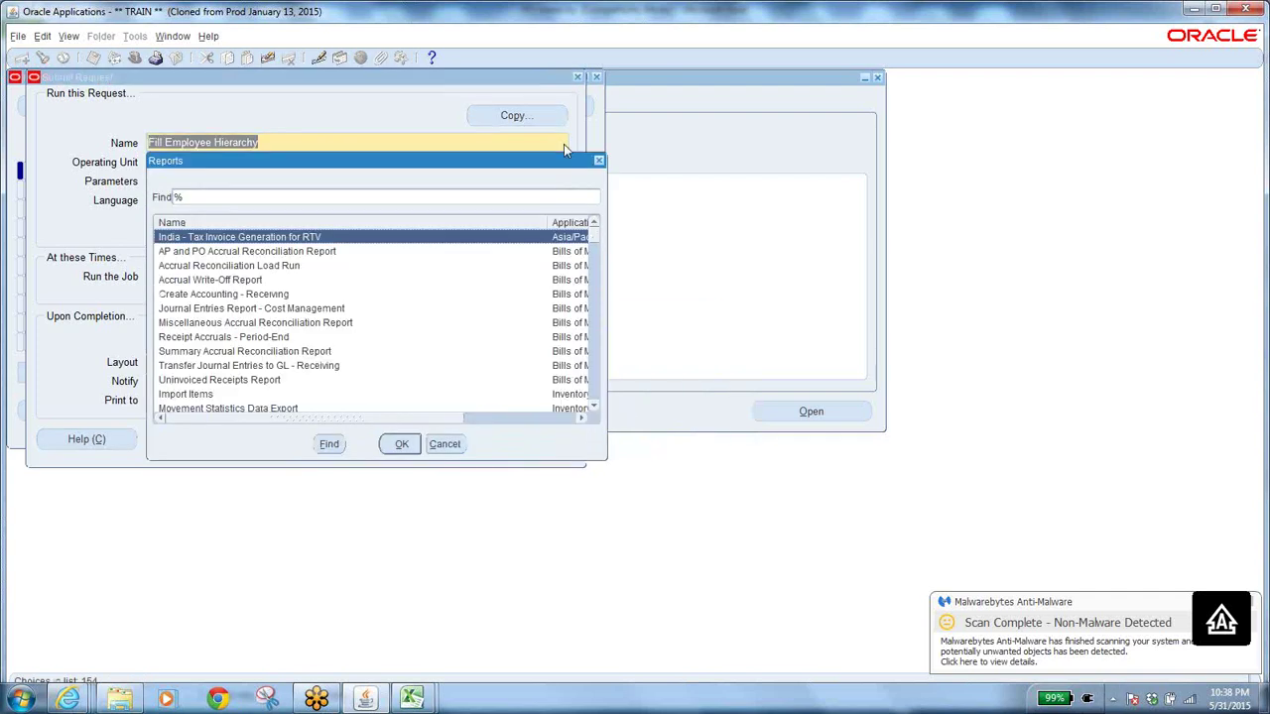
text(s)
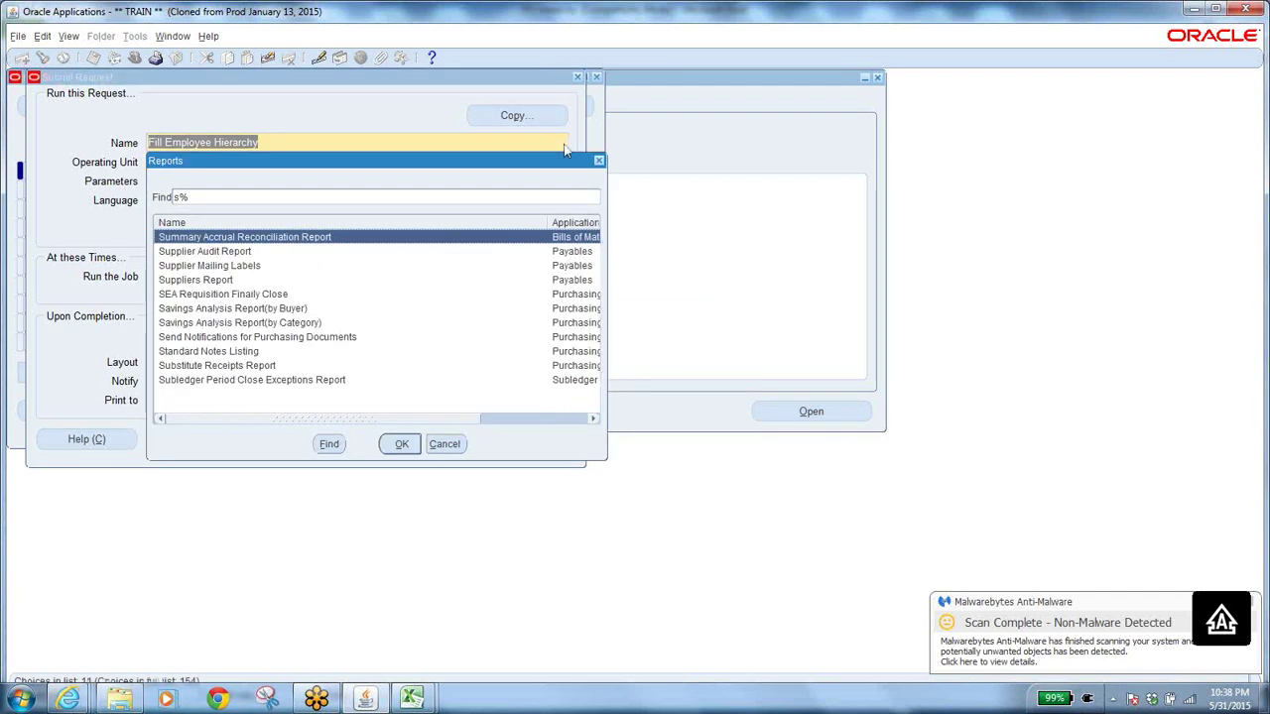
click(316, 340)
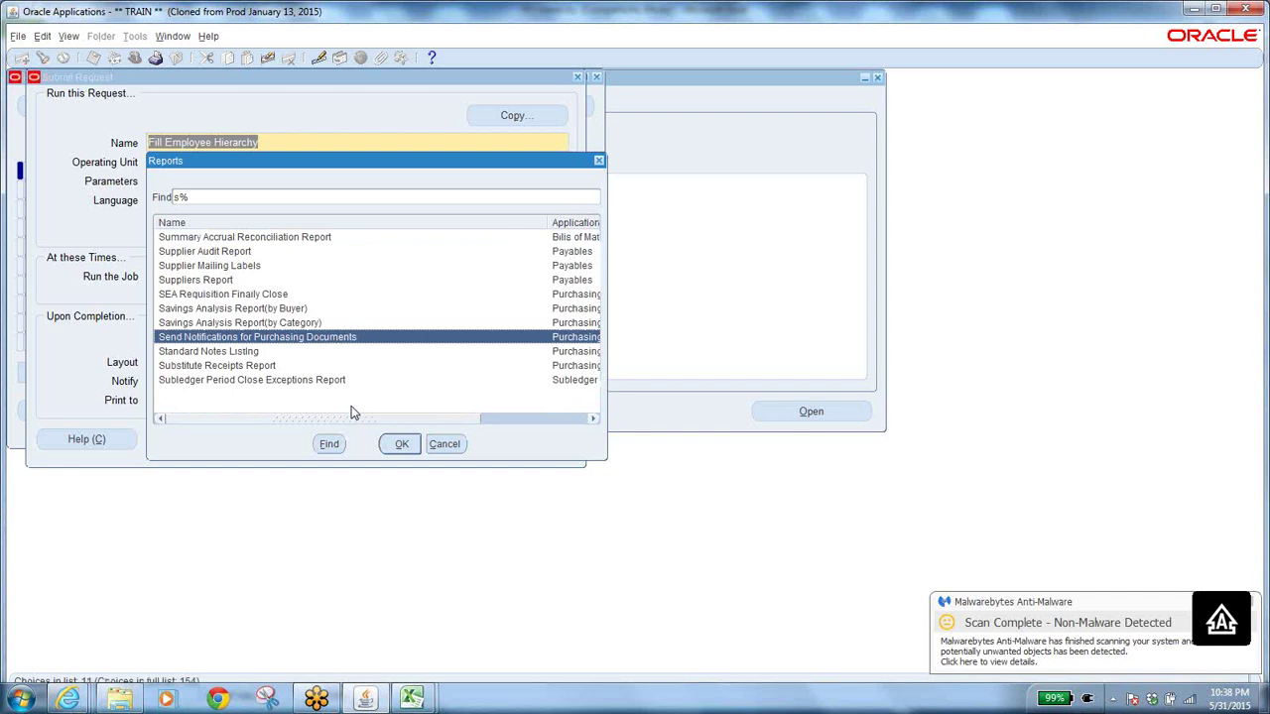
click(403, 443)
click(414, 437)
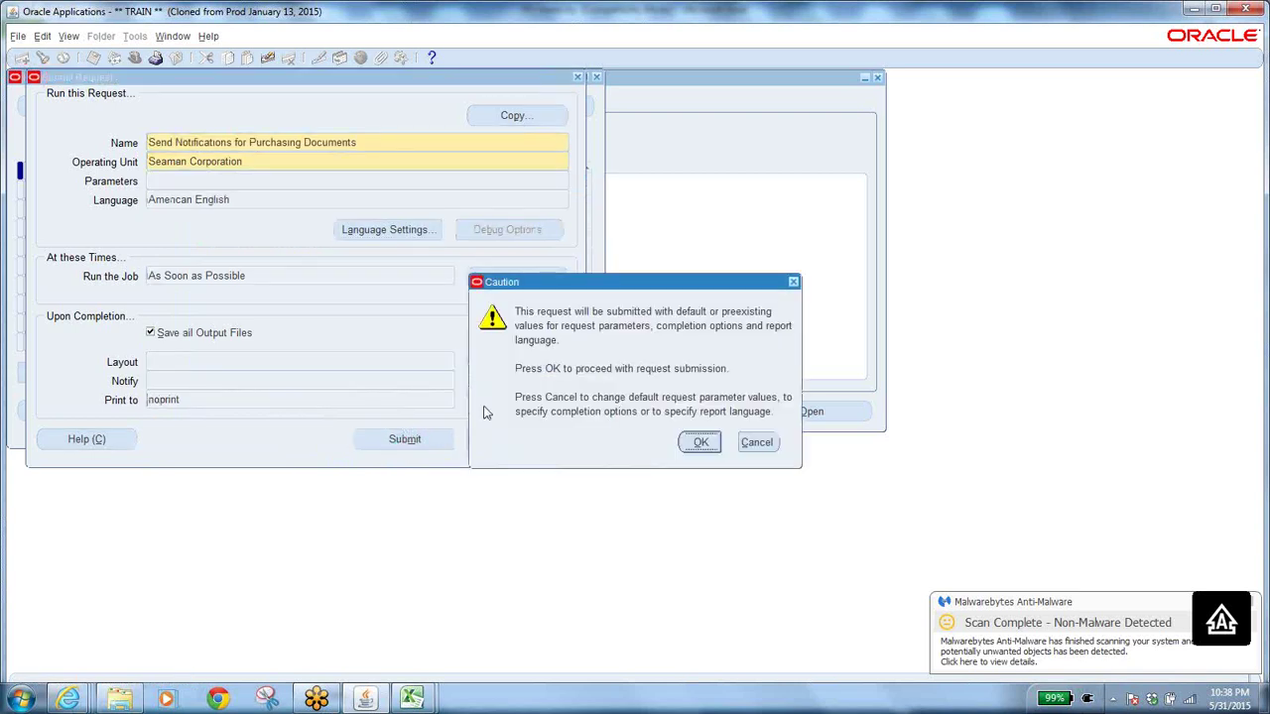
click(697, 444)
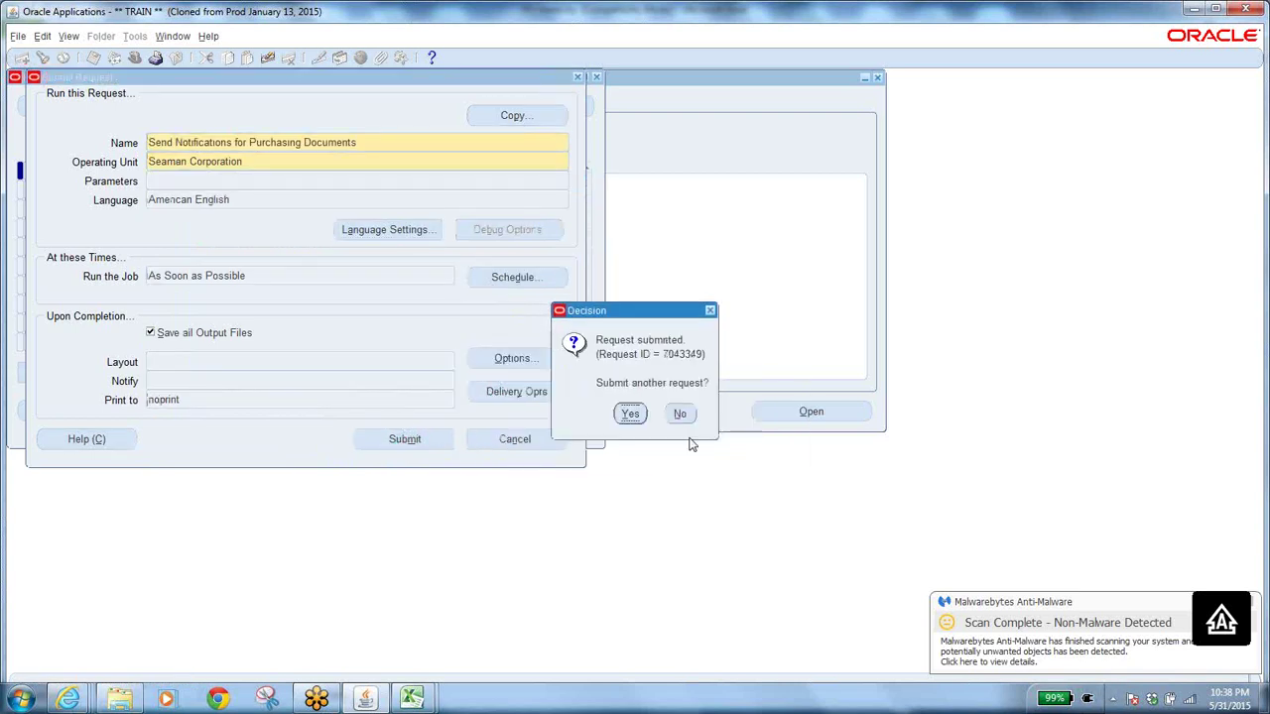
Step: Decline submitting another request and close the Find Requests form to return to the Purchasing Navigator
click(678, 415)
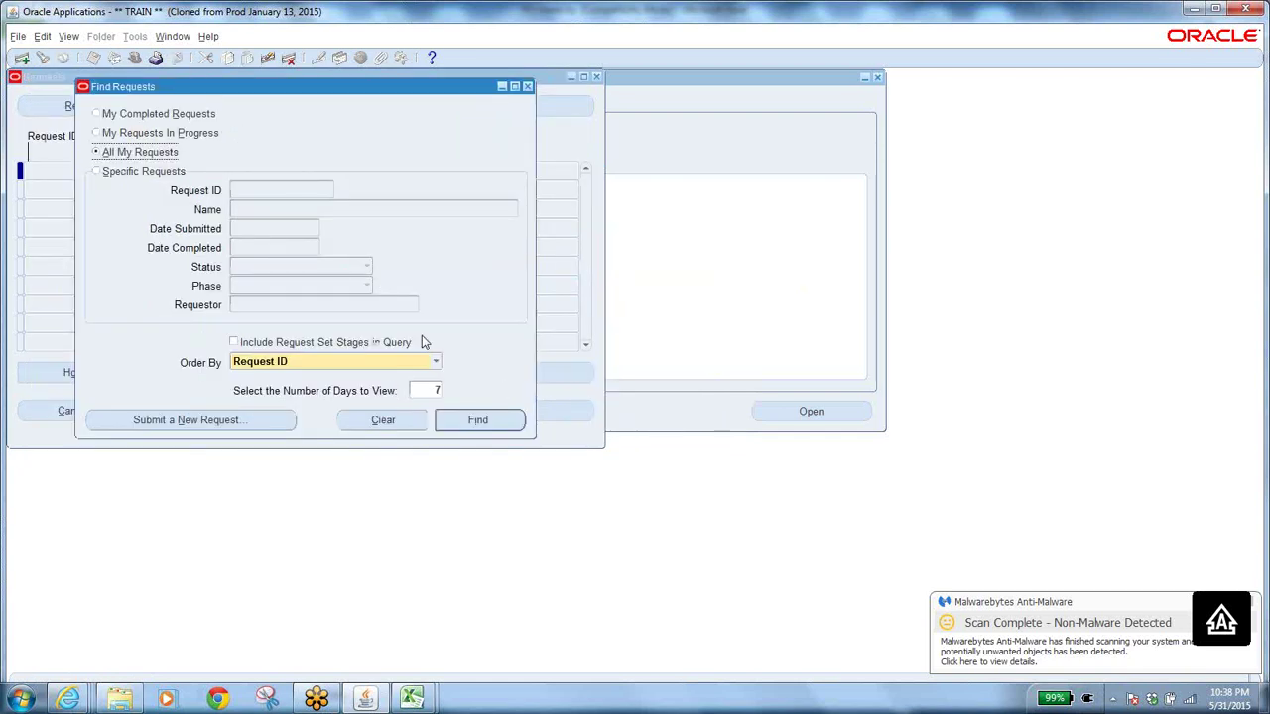
click(527, 88)
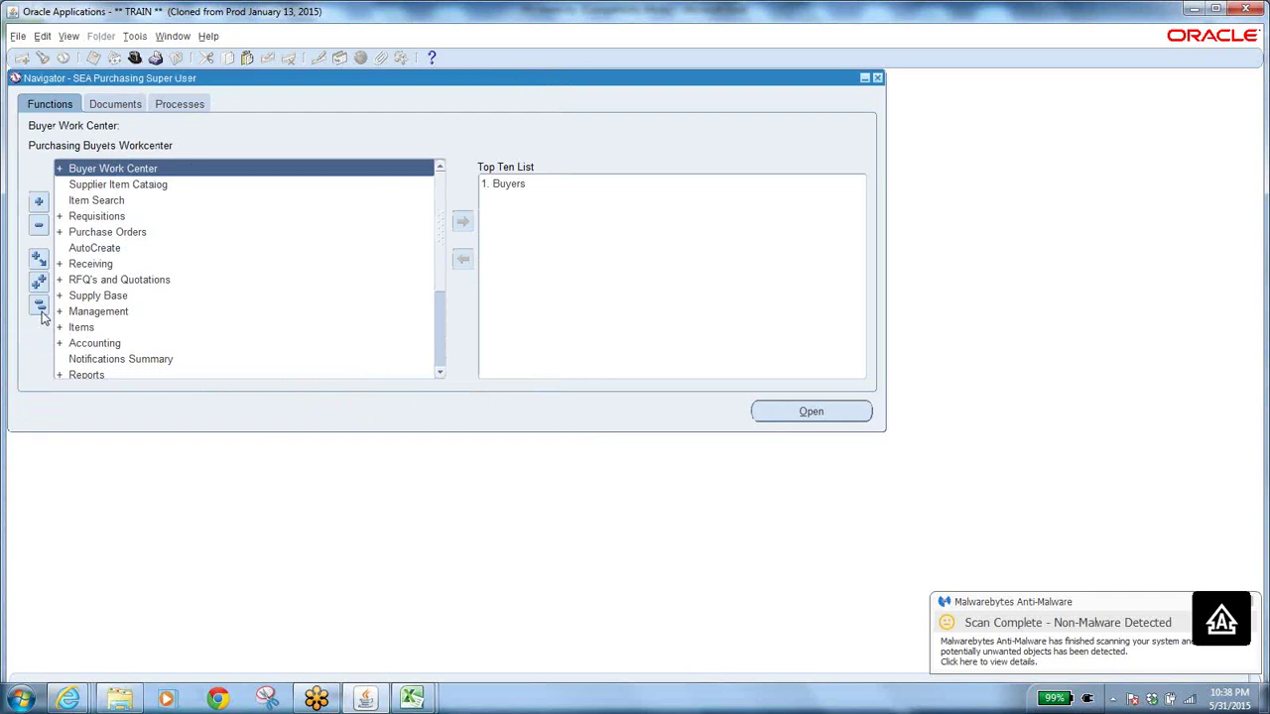
key(alt+Tab)
key(alt+Tab)
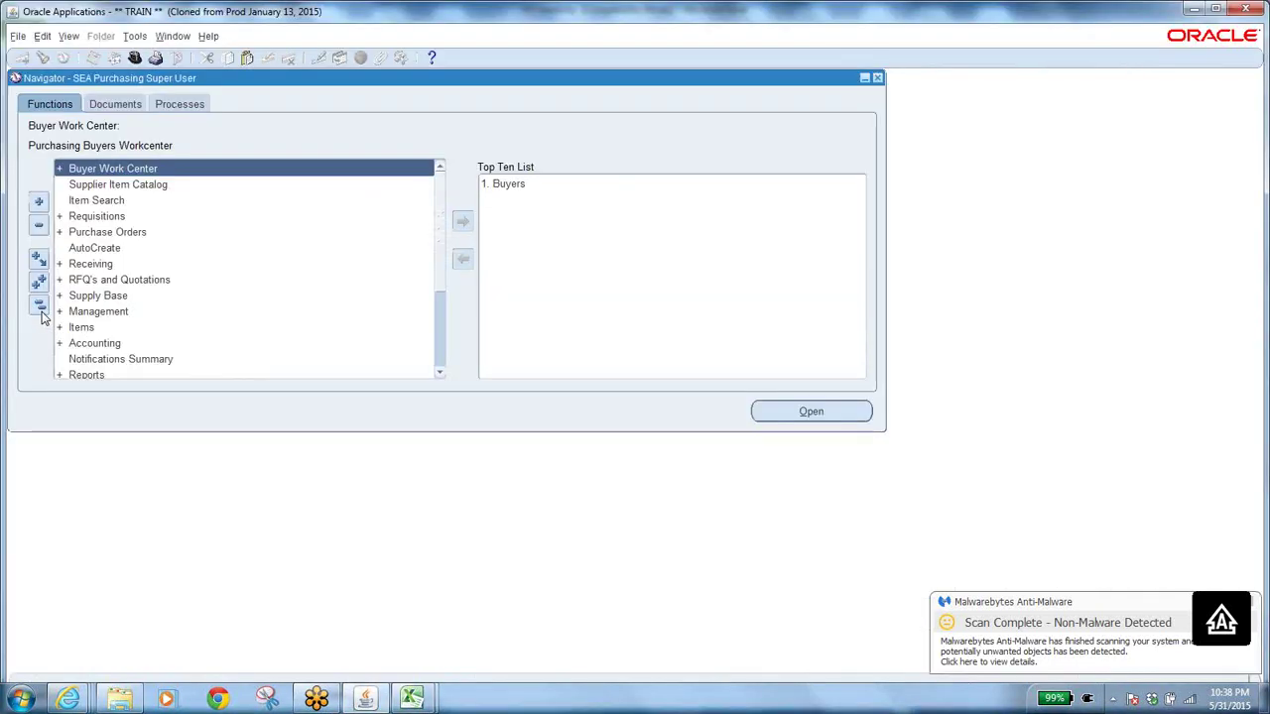
Step: Switch the responsibility to System Administrator, narrowing the responsibilities list to those starting with s
click(134, 57)
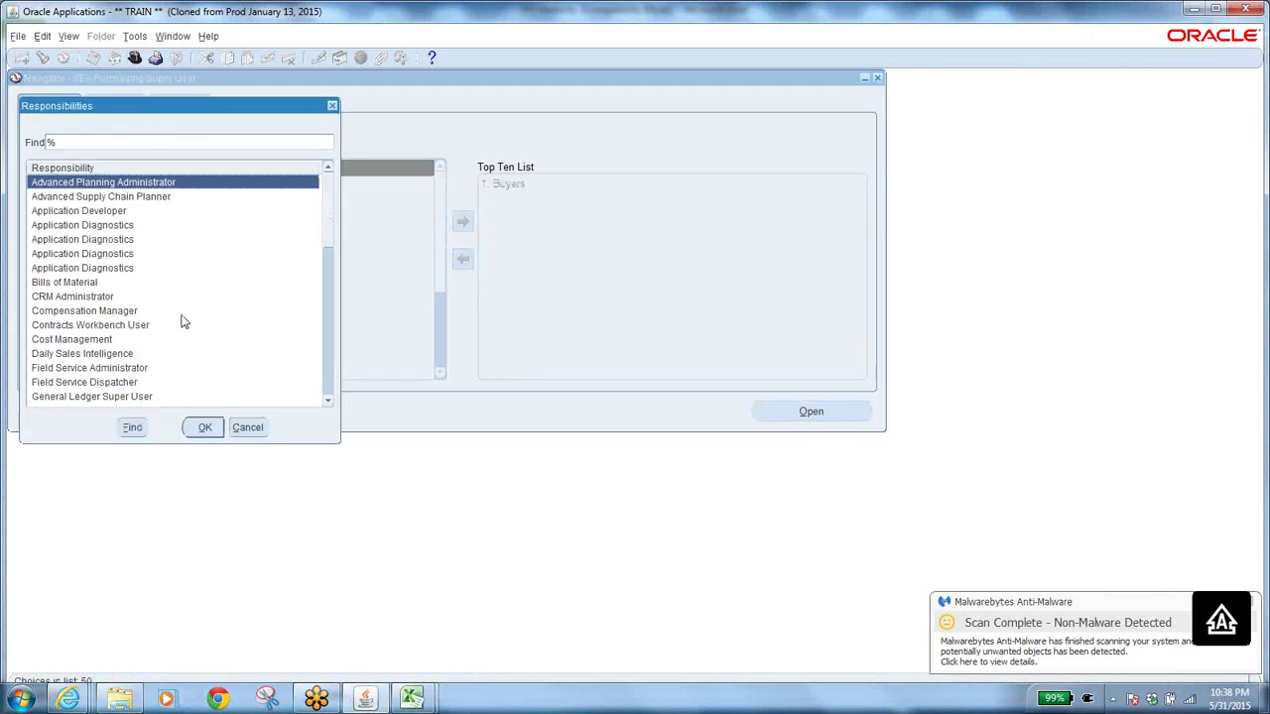
text(s)
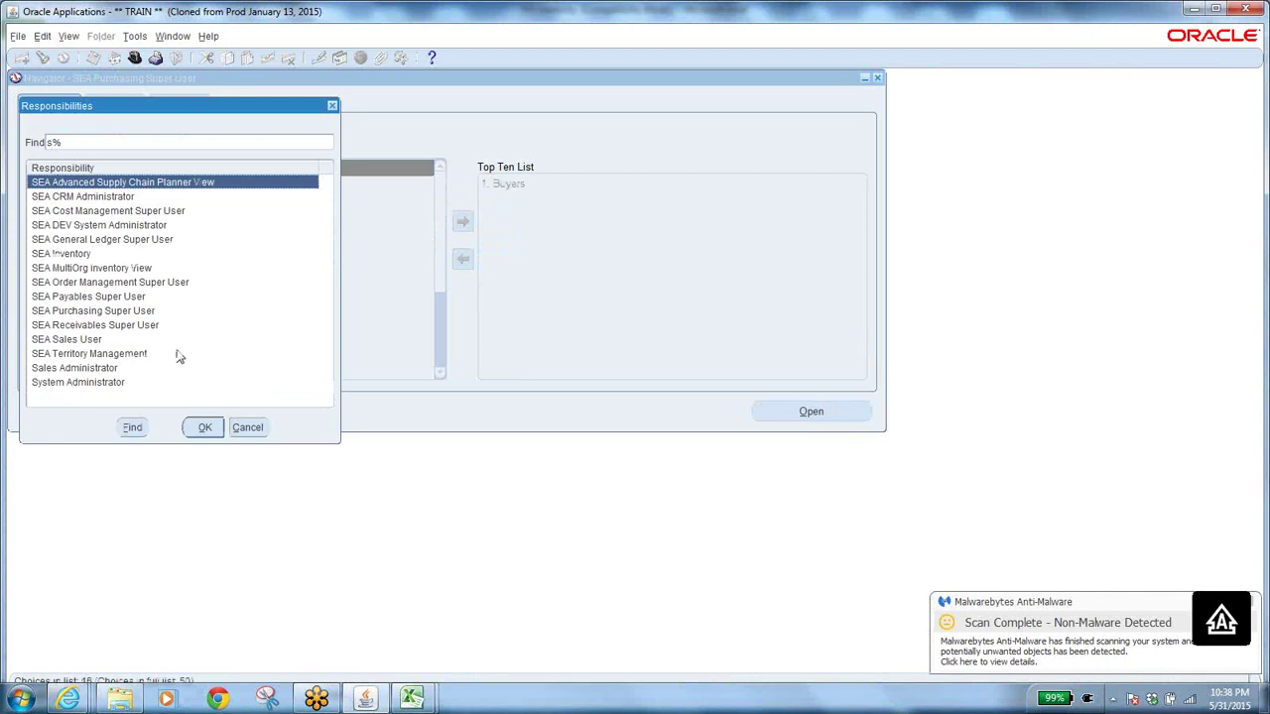
click(134, 383)
click(203, 427)
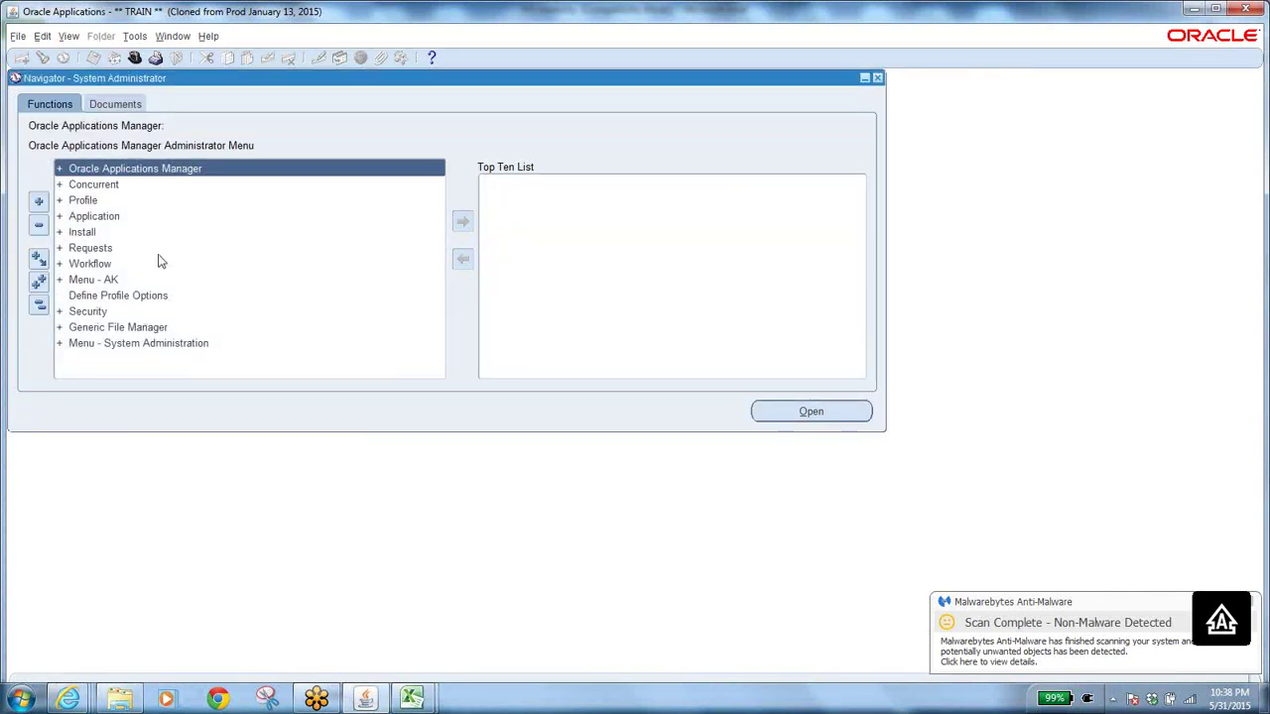
Step: Submit a new single request for Synchronize WF LOCAL tables with its default parameters, and decline another request
click(69, 38)
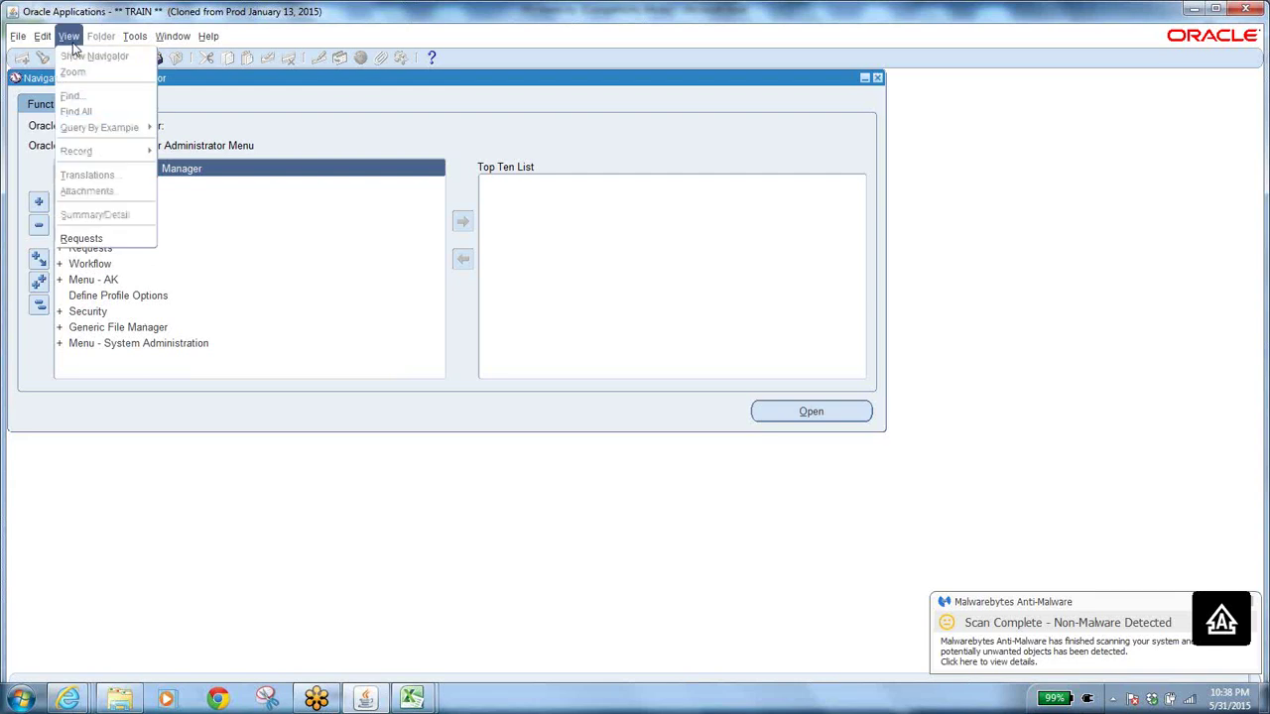
click(123, 238)
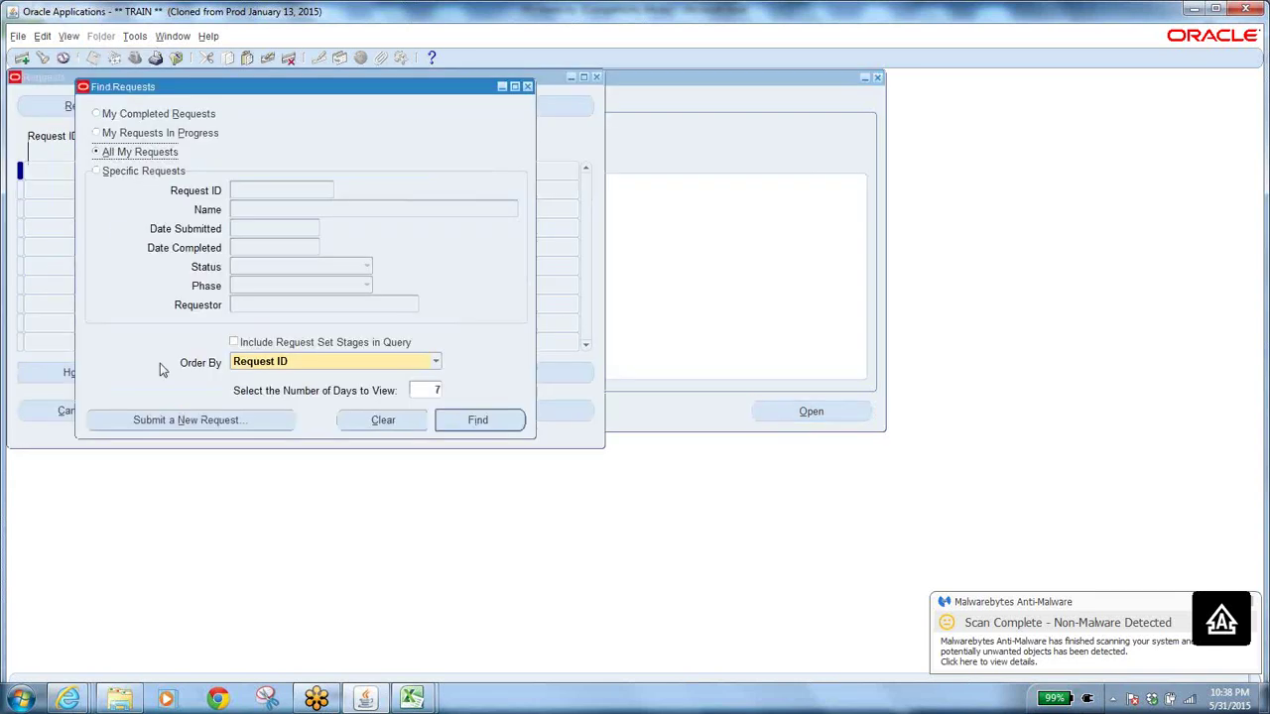
click(184, 421)
click(320, 343)
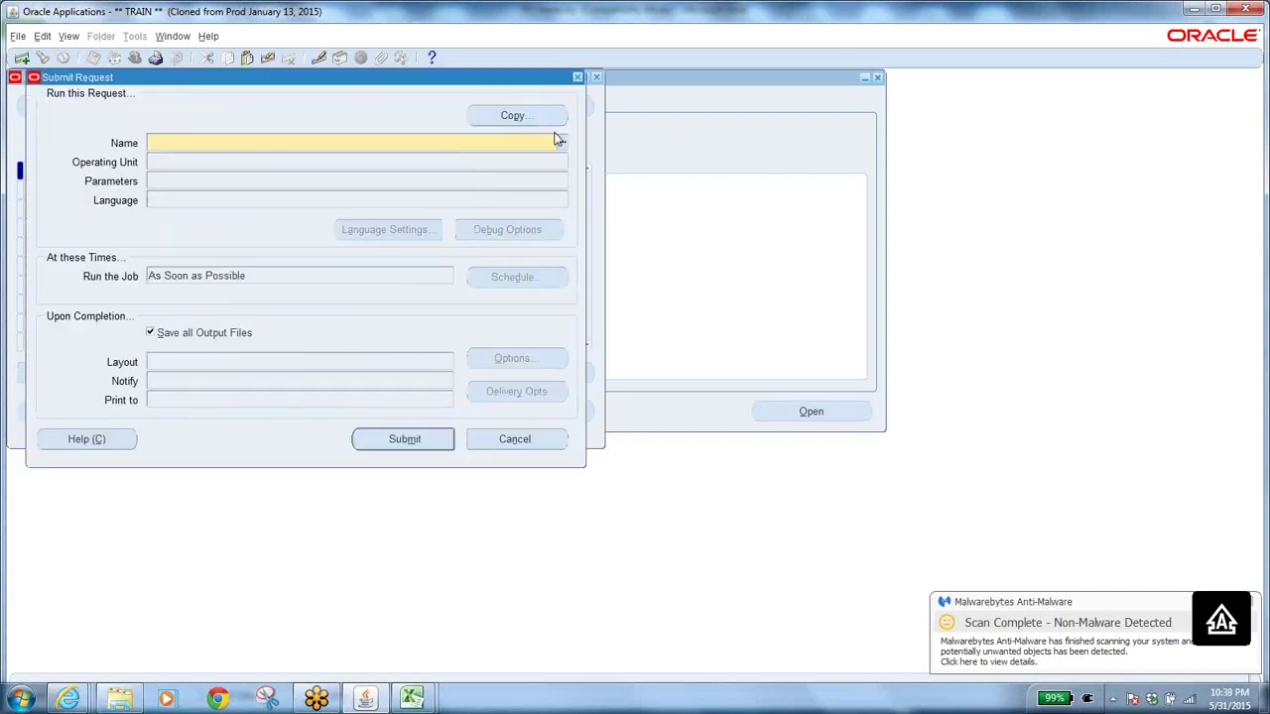
click(557, 139)
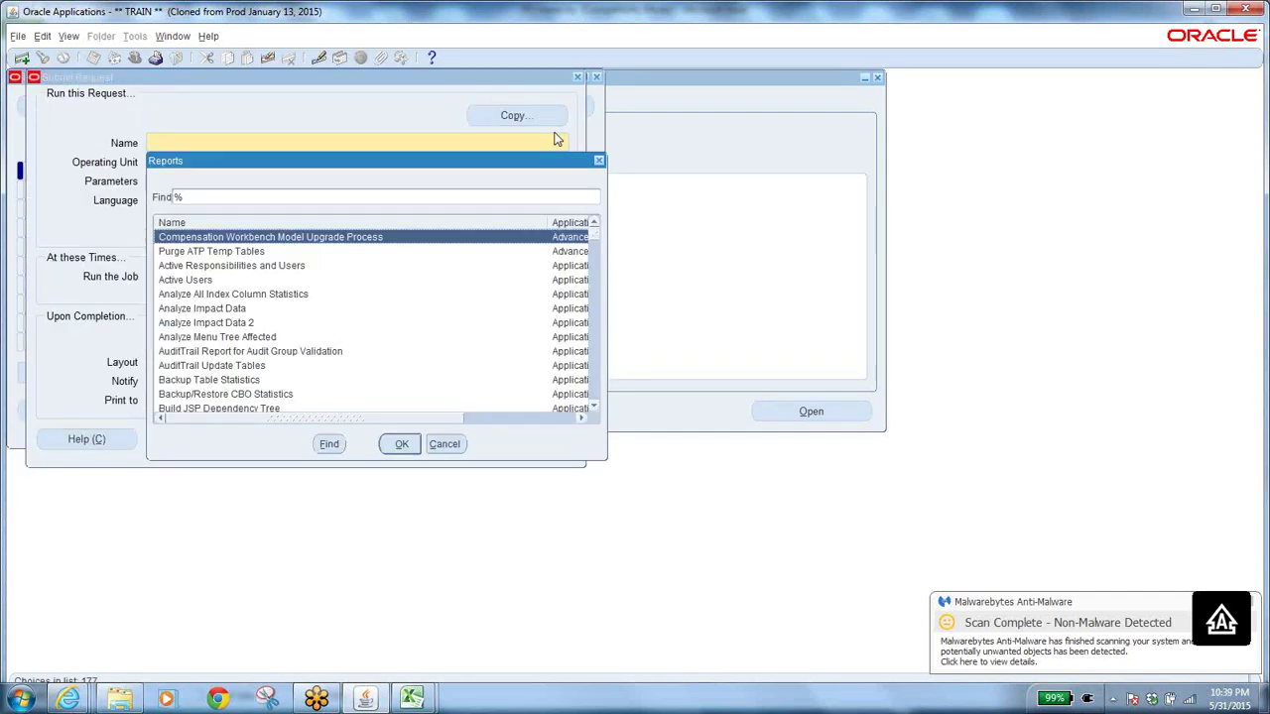
text(synchronize w)
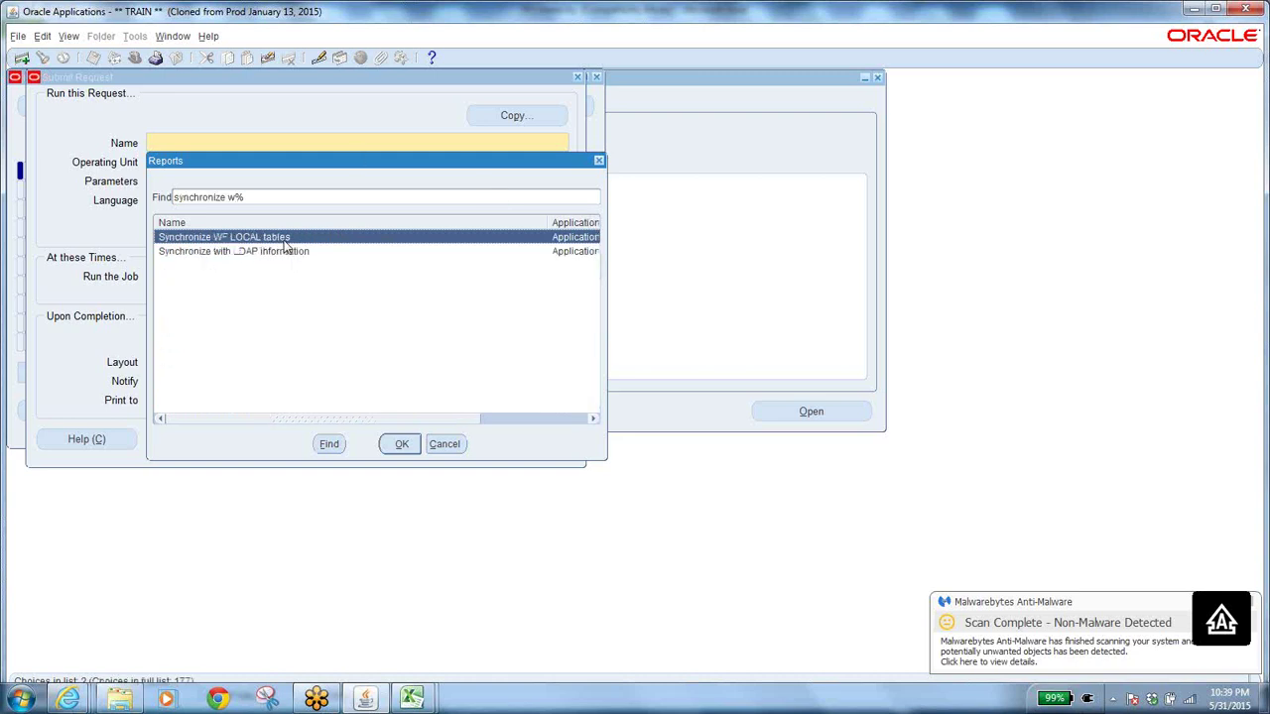
click(401, 445)
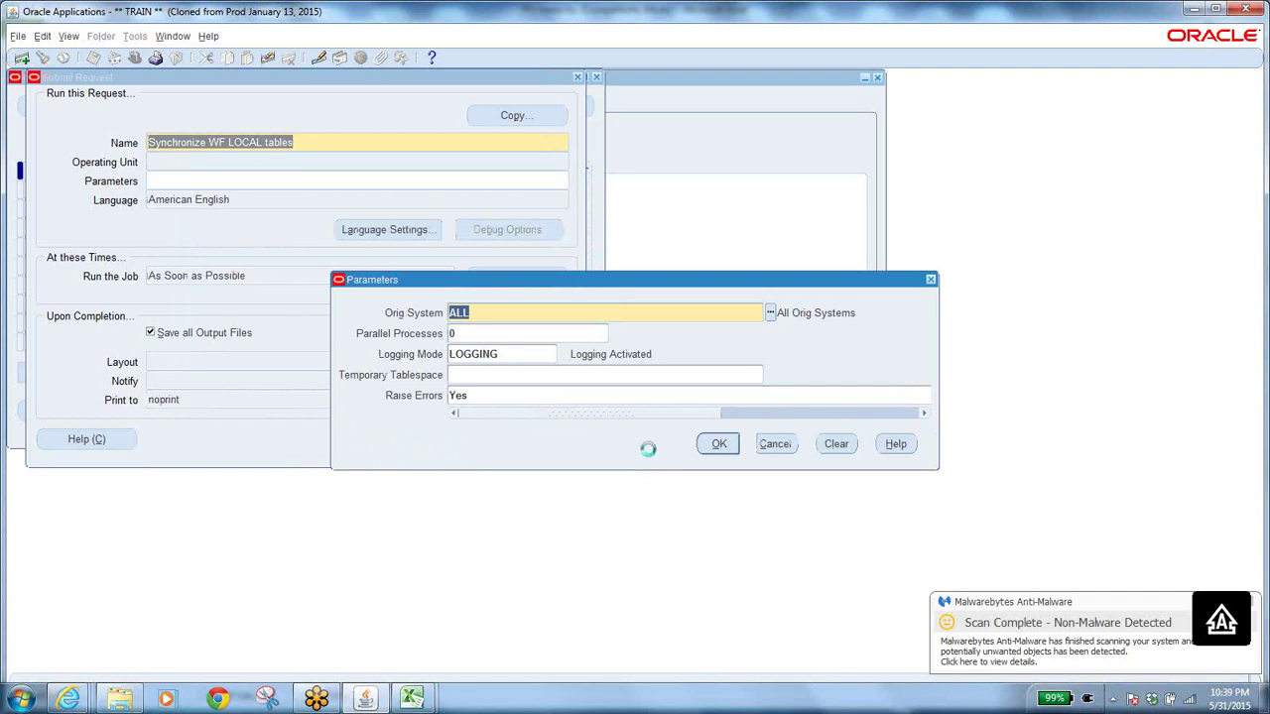
click(710, 445)
click(419, 439)
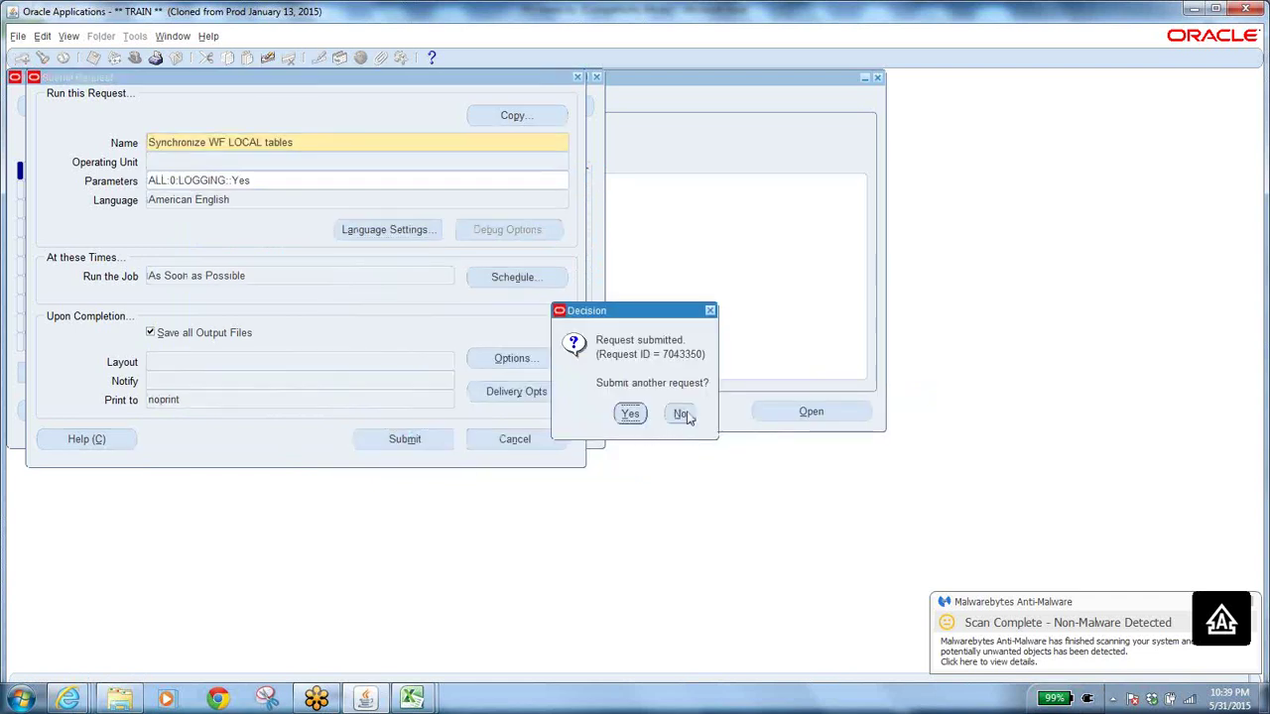
click(682, 415)
Step: List all own requests, check the Fill Employee Hierarchy, Send Notifications and Synchronize WF LOCAL tables requests, and refresh their status
click(491, 423)
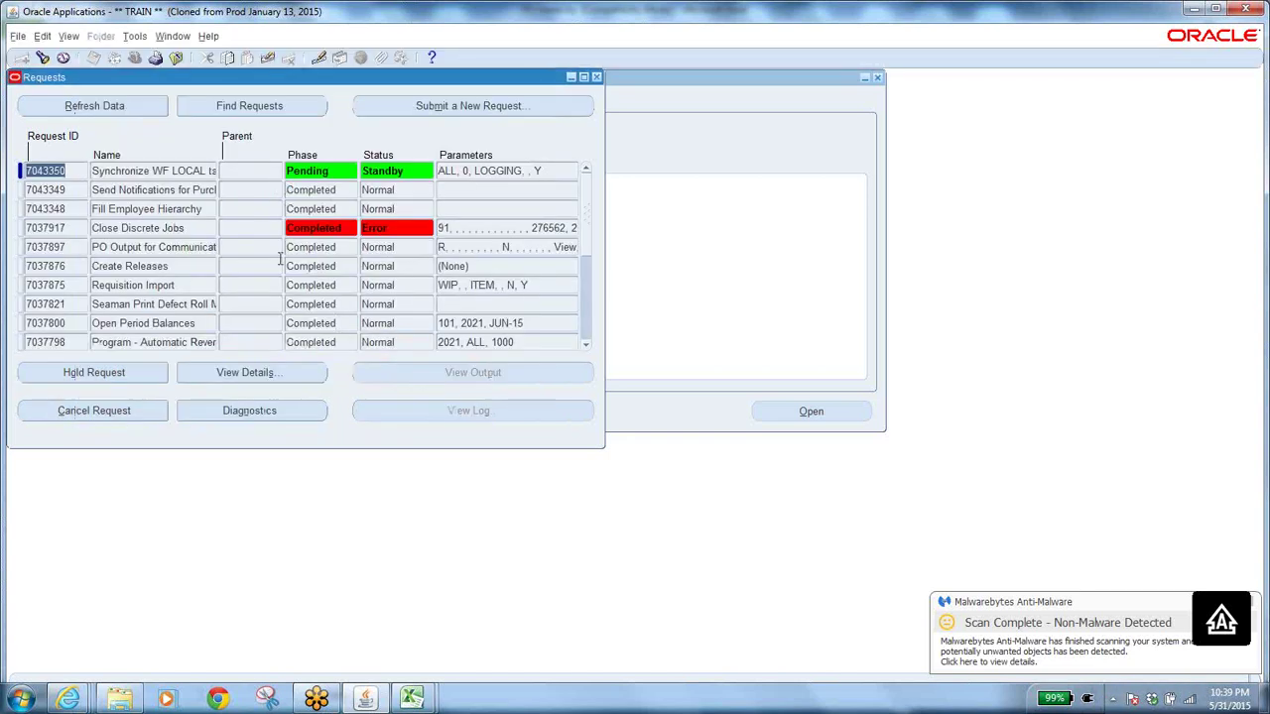
click(206, 208)
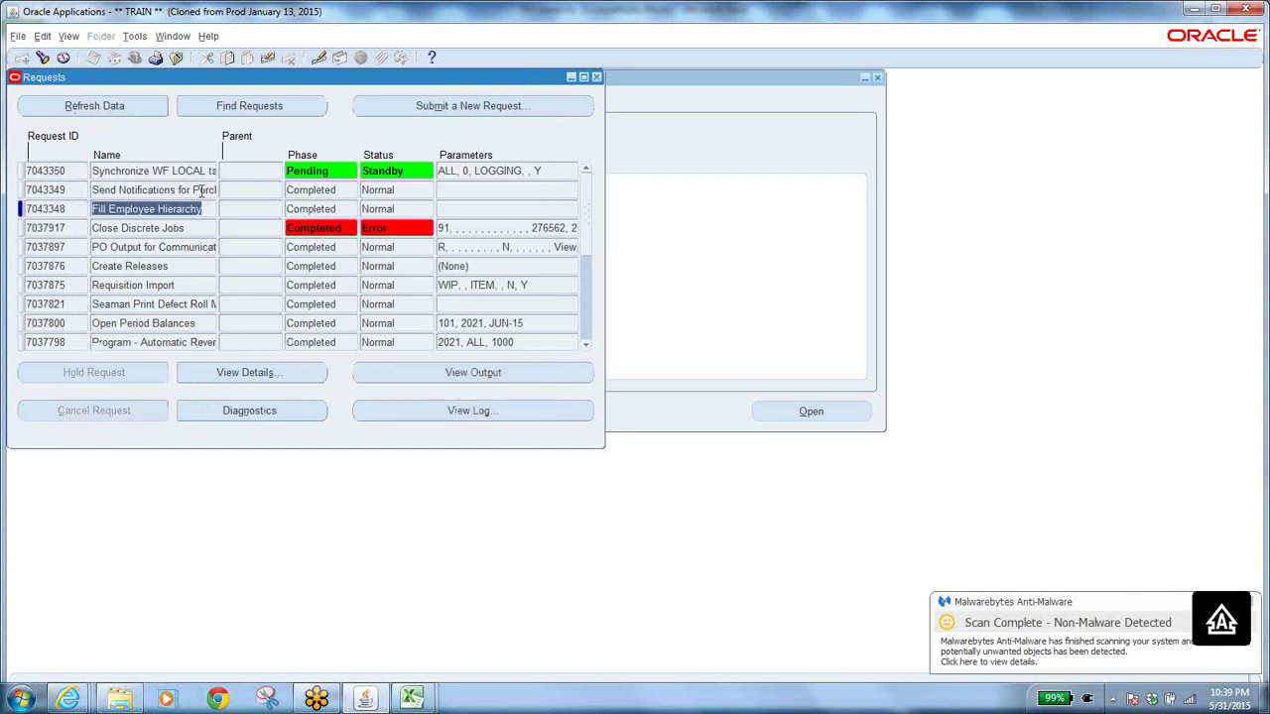
click(201, 189)
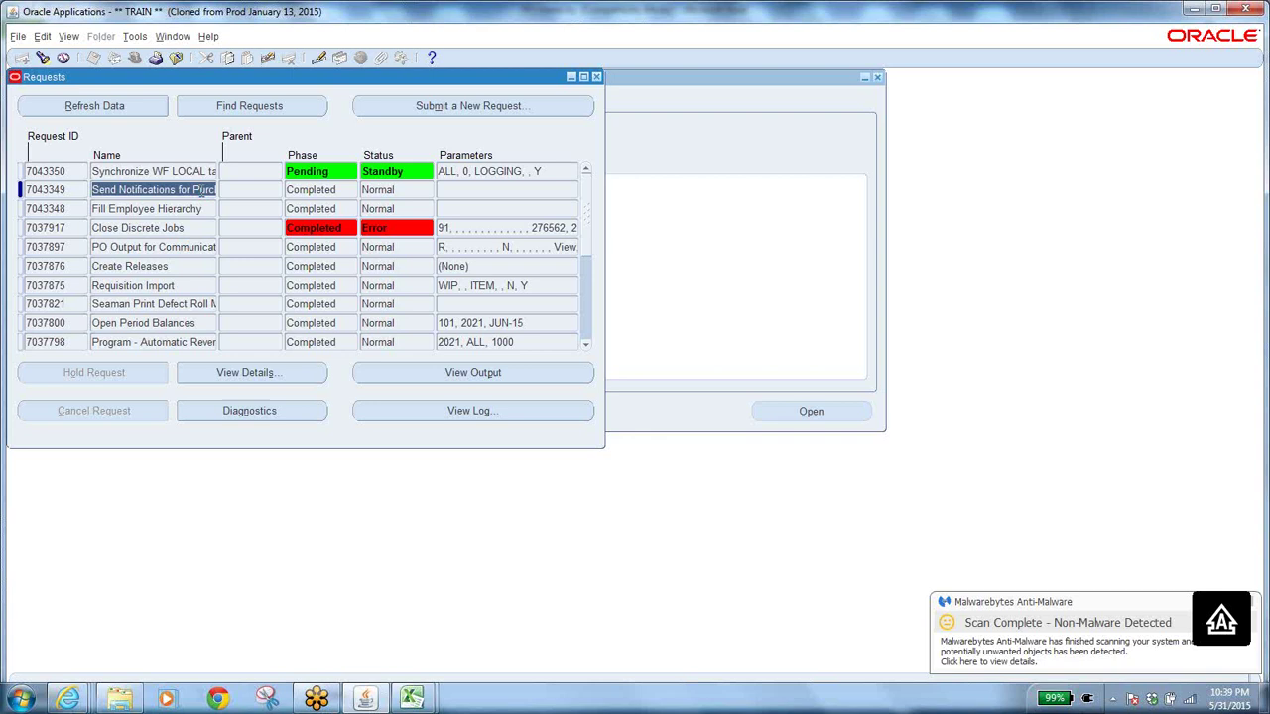
click(207, 170)
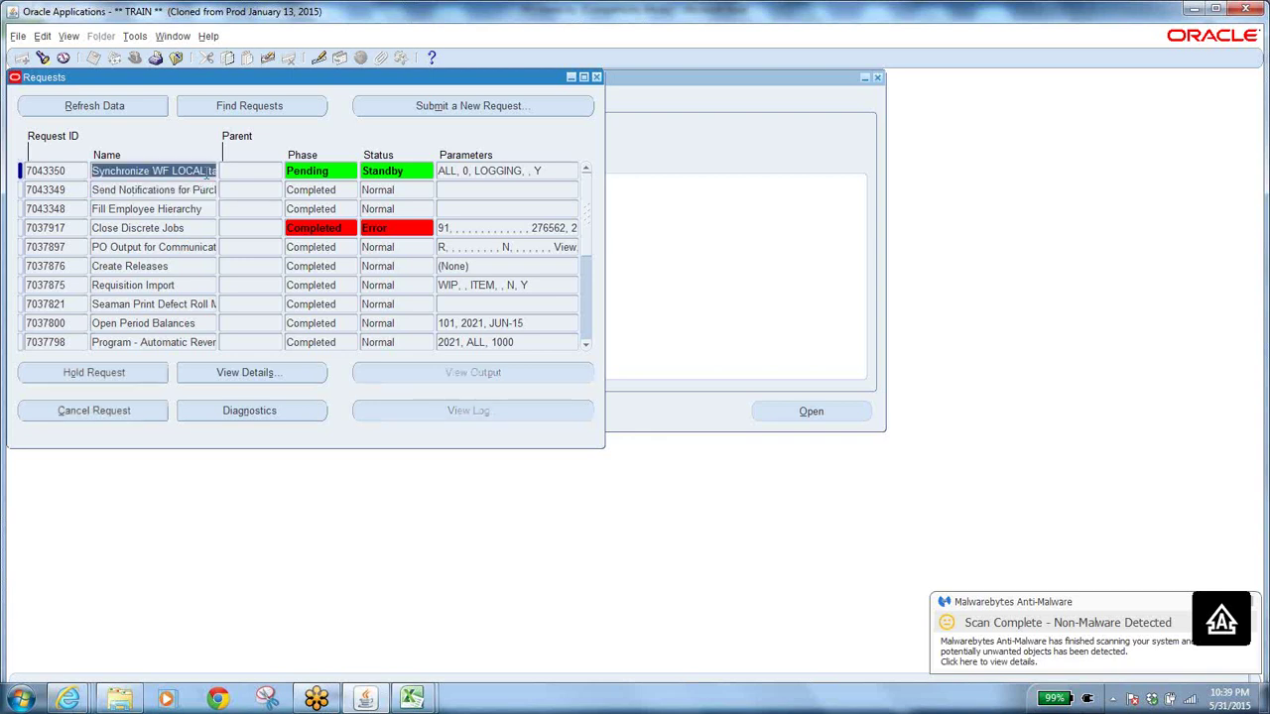
click(107, 106)
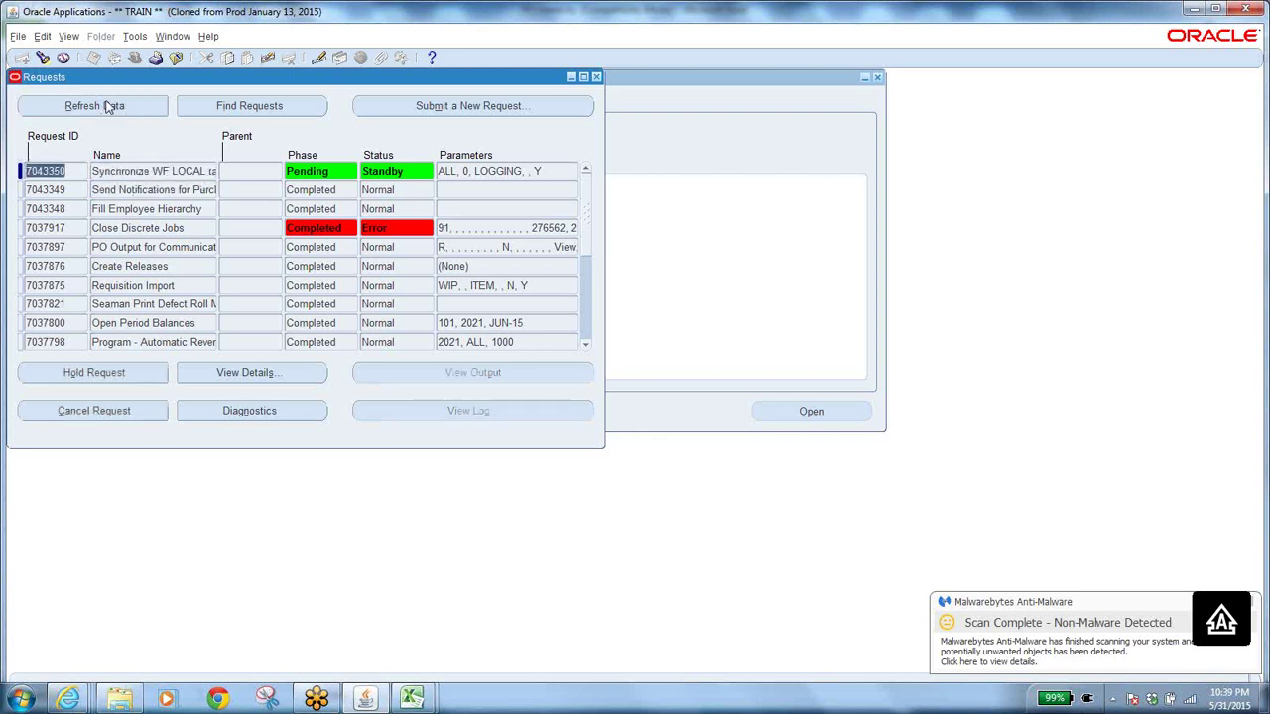